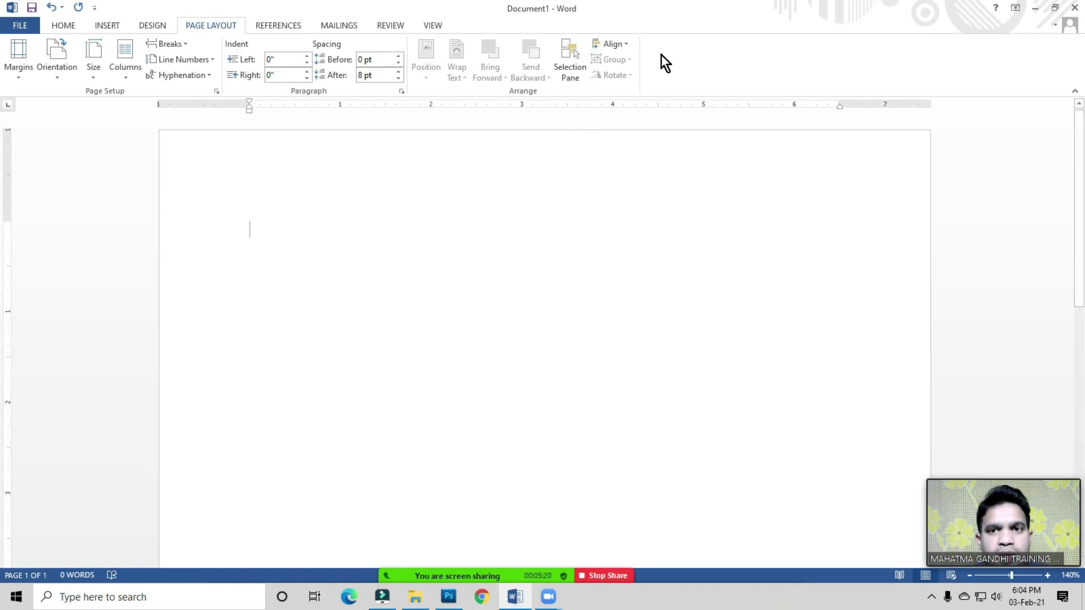
- Generate sample paragraphs on the empty page with =rand()
left_click(426, 66)
left_click(460, 72)
left_click(484, 74)
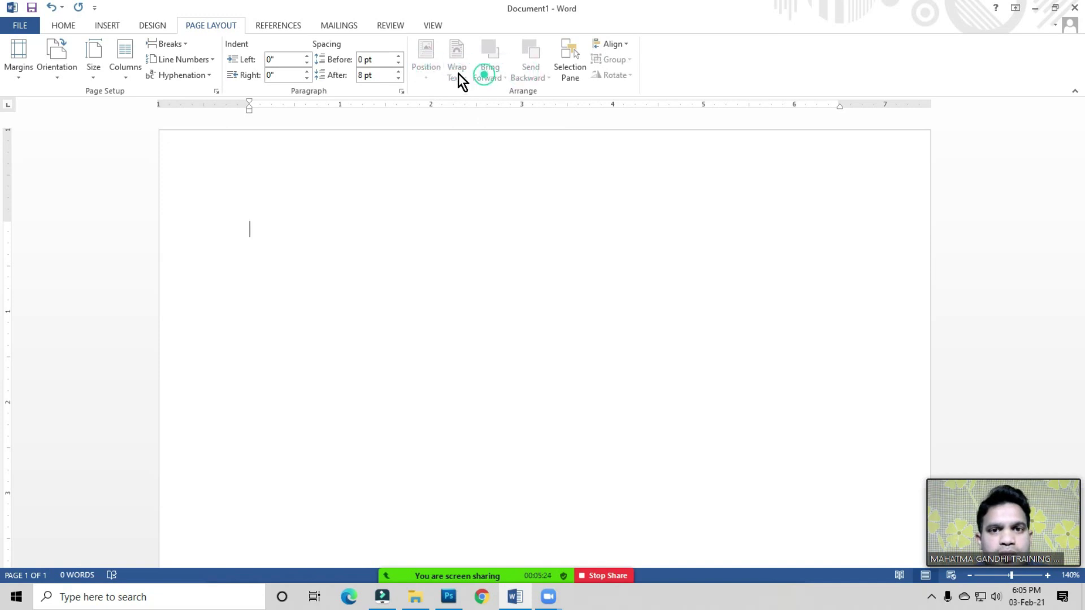
left_click(287, 241)
type("=rand()")
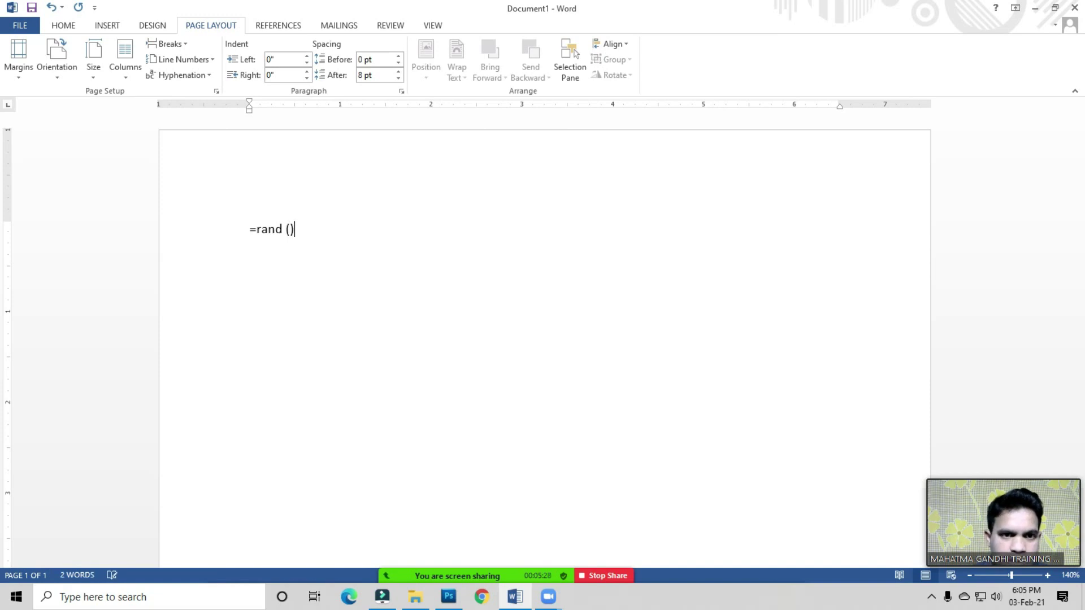
key("Return")
- Place the insertion point in the first line of the sample text
left_click(405, 300)
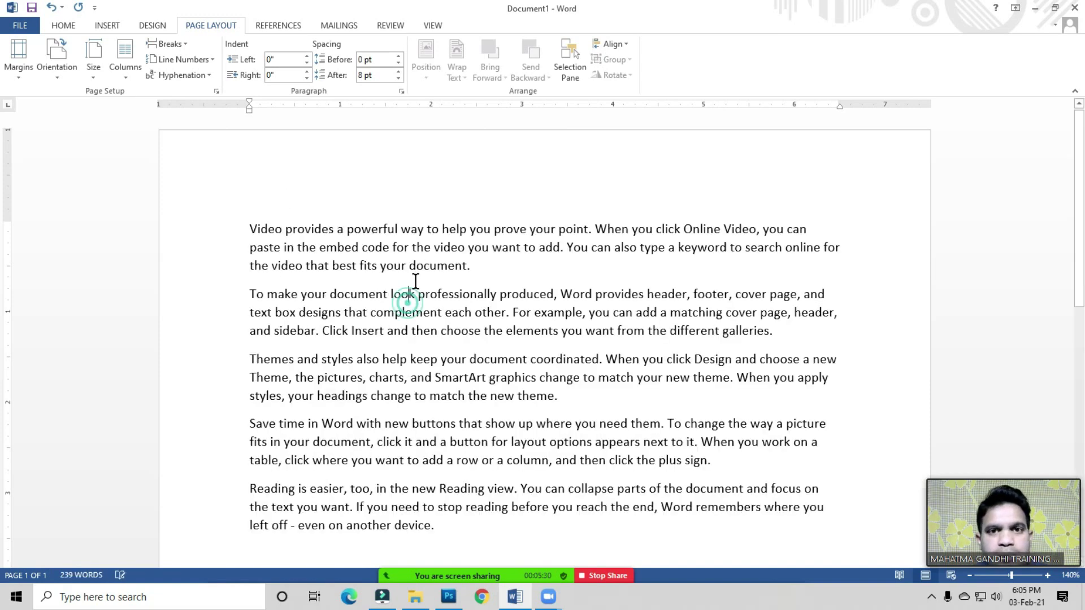
left_click(488, 78)
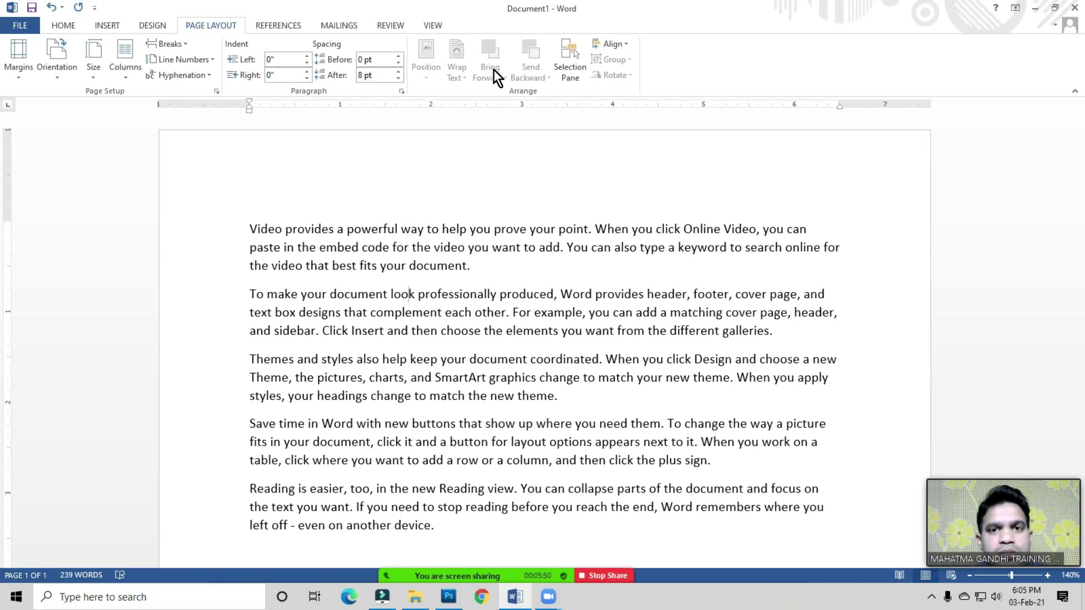
left_click(368, 265)
left_click(259, 228)
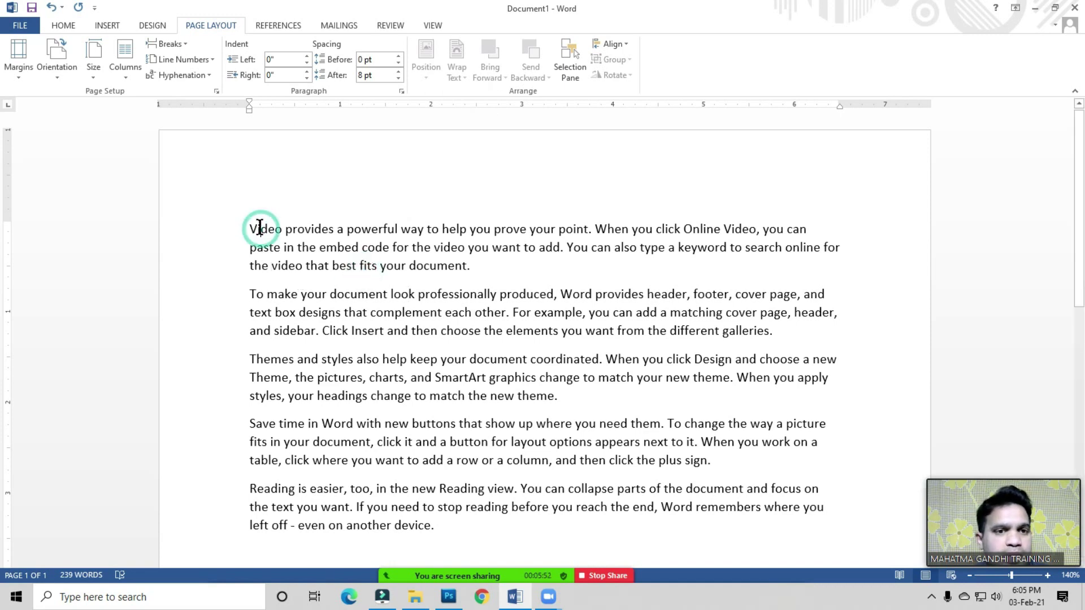
left_click(321, 231)
- Insert picture 5, the sunset photo, from the Desktop's Arrange Group folder
left_click(108, 27)
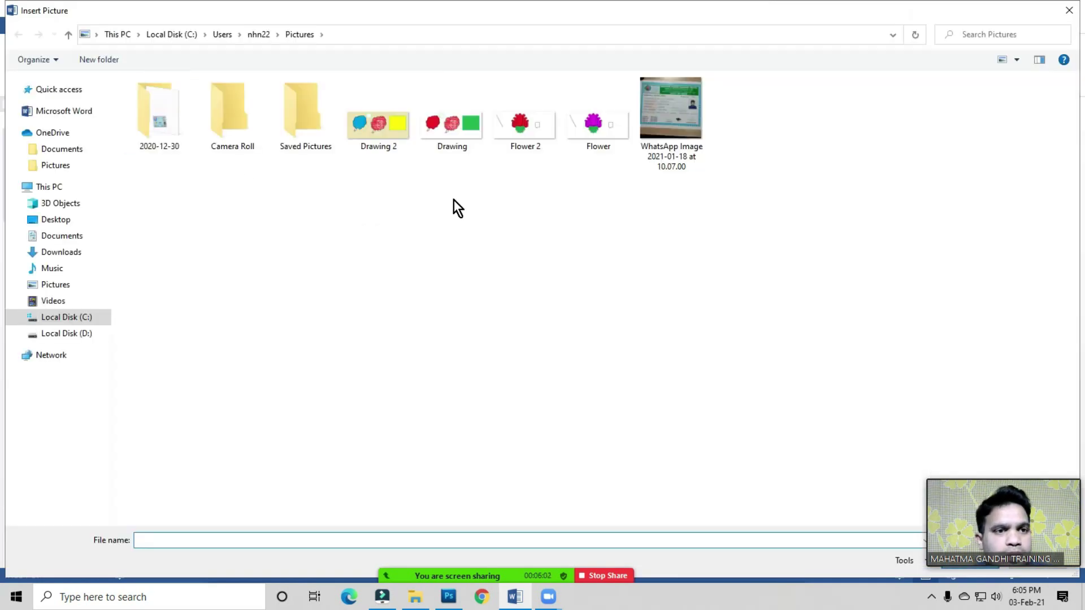
left_click(58, 220)
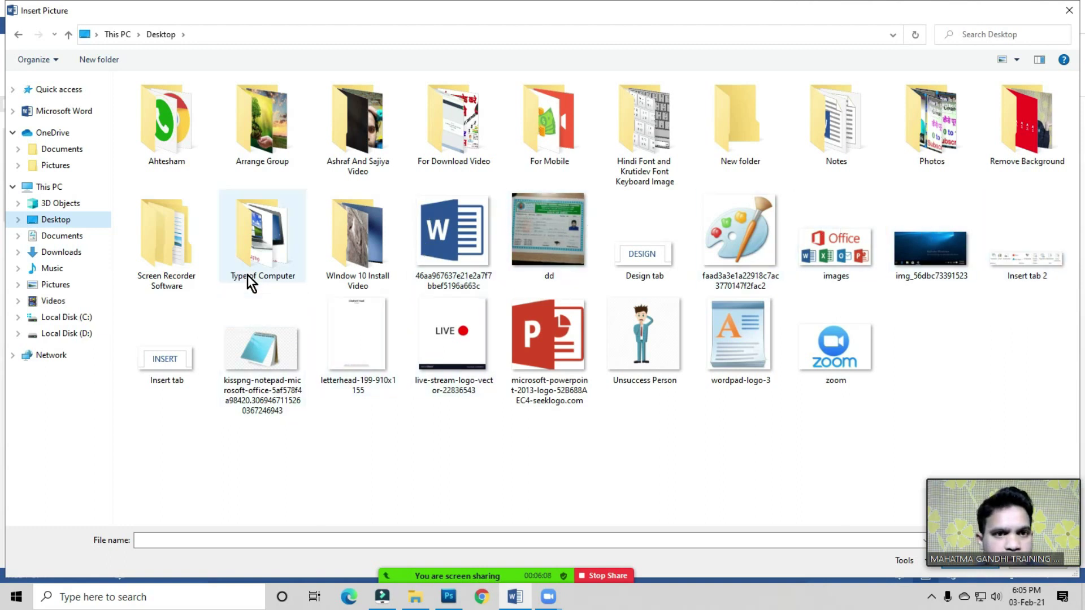
left_click(265, 113)
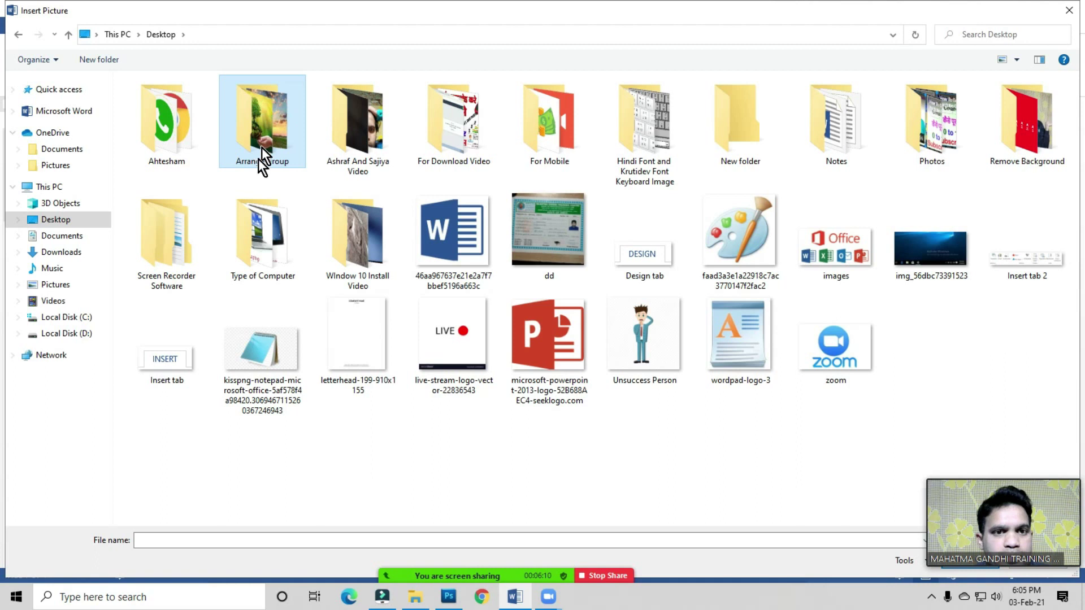
double_click(261, 150)
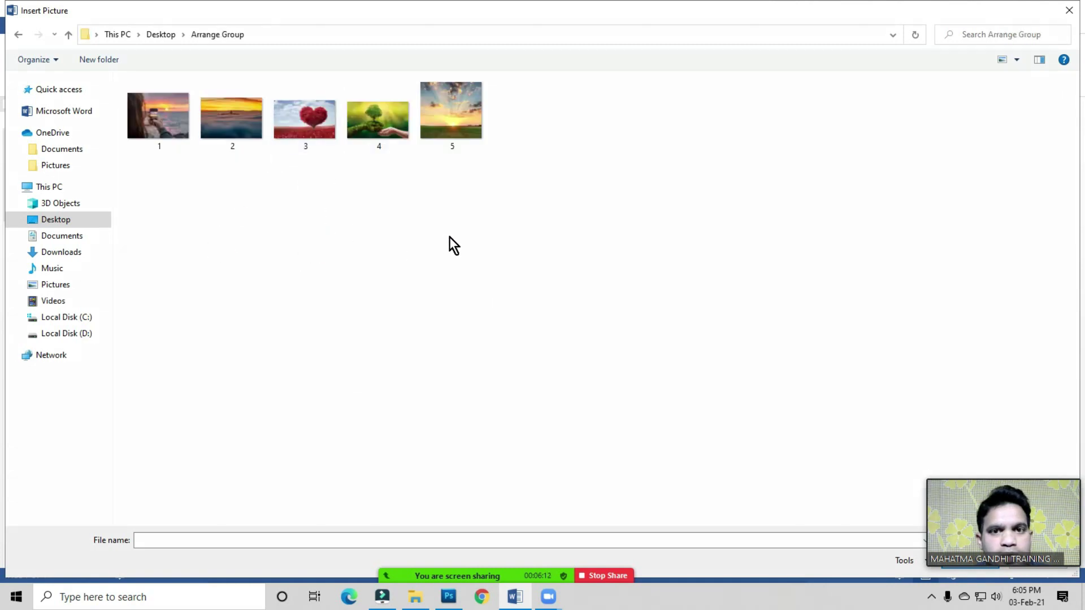
left_click(471, 136)
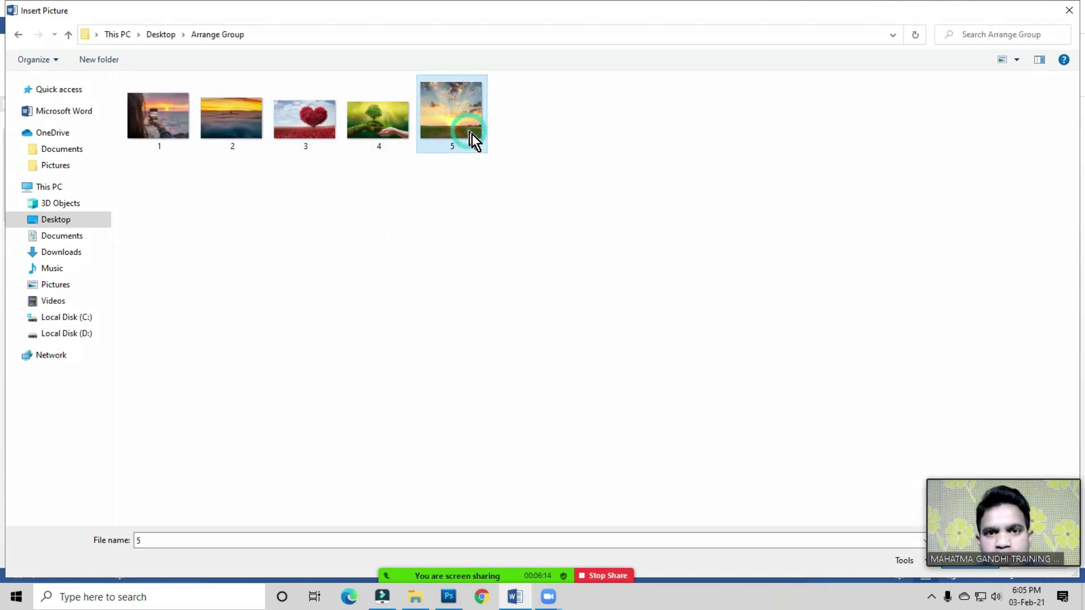
left_click_drag(1035, 514, 1009, 412)
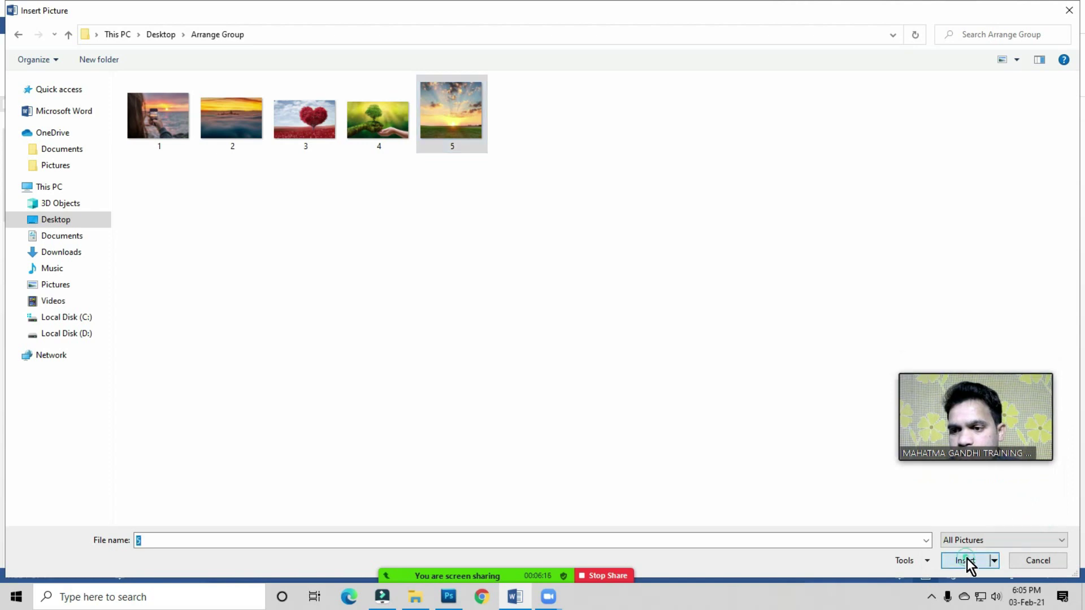
left_click(967, 559)
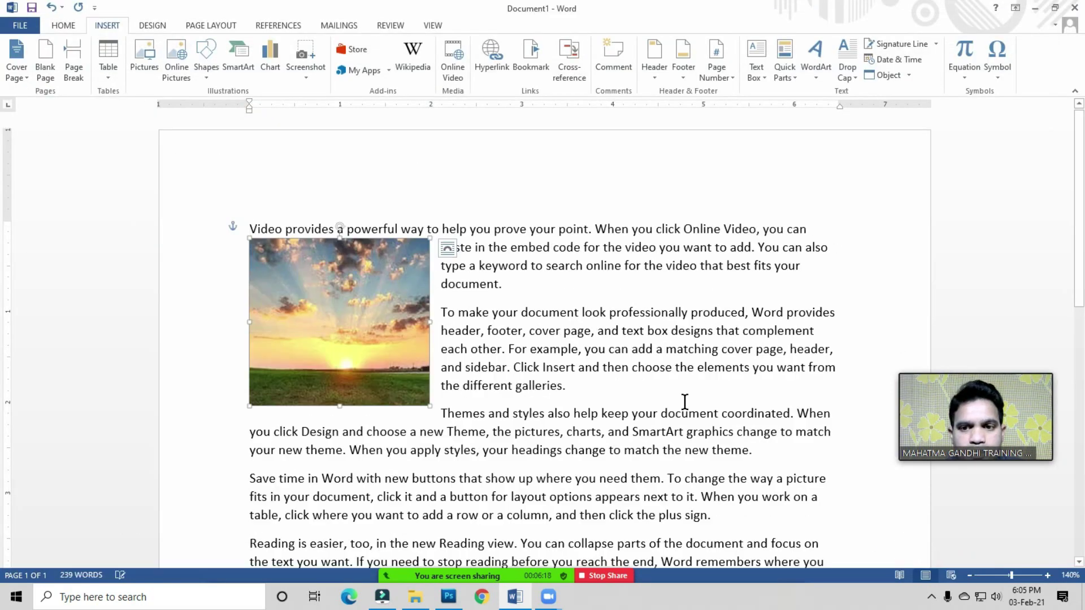
- Drag the sunset photo around the text and settle it at the top-left of the paragraphs
left_click(327, 326)
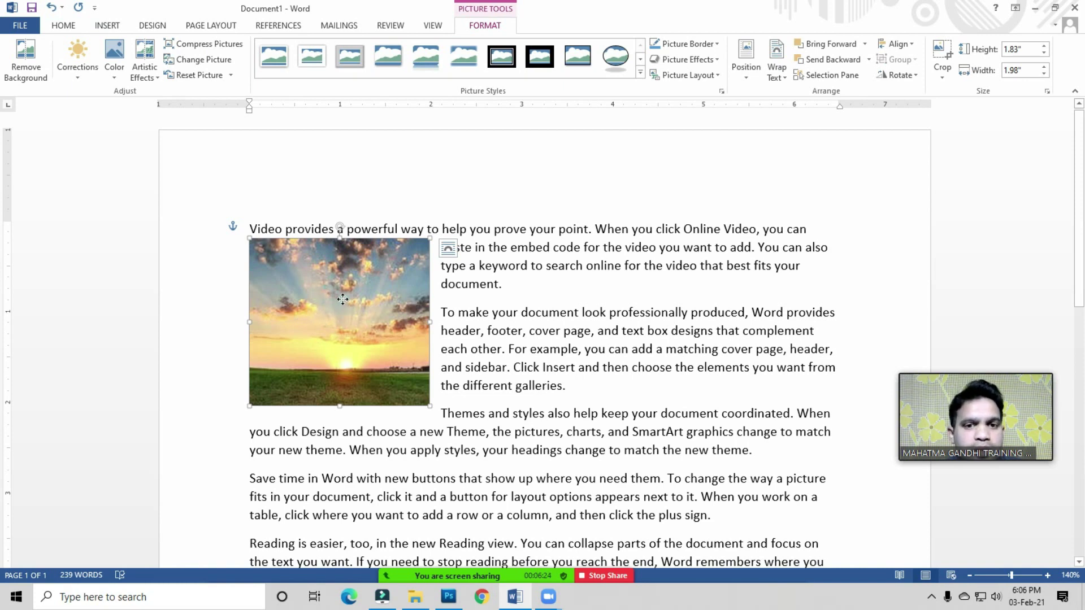
left_click_drag(343, 300, 334, 283)
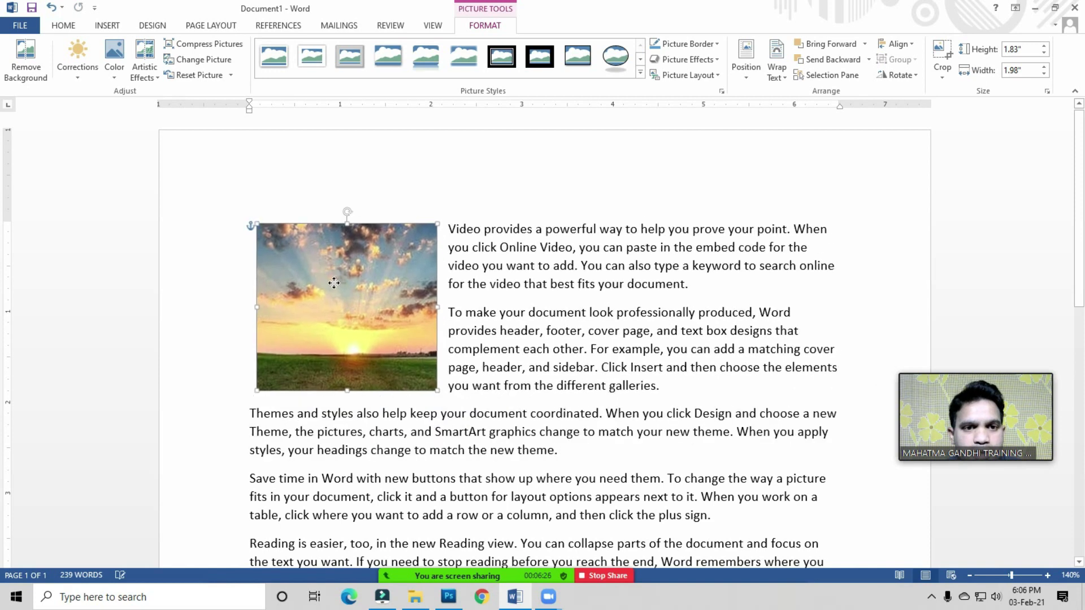
left_click_drag(394, 317, 518, 391)
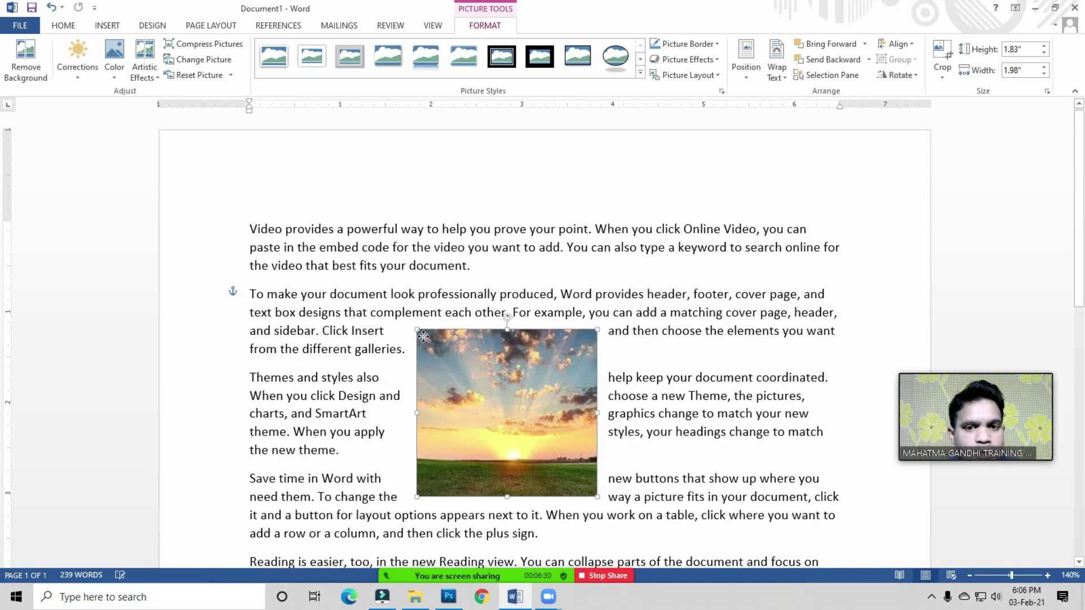
left_click_drag(423, 337, 334, 288)
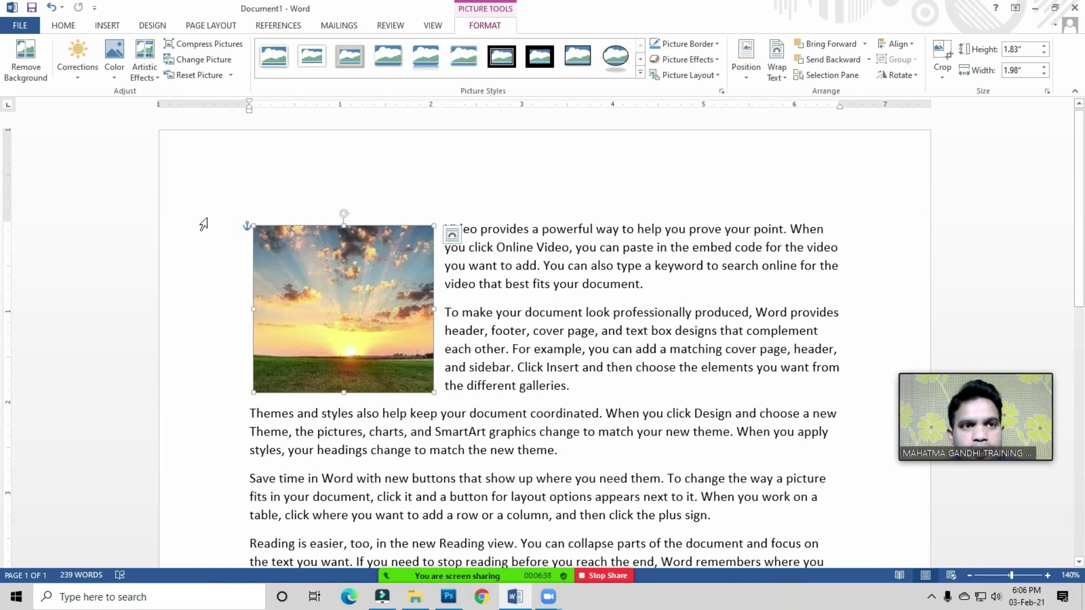
left_click(210, 26)
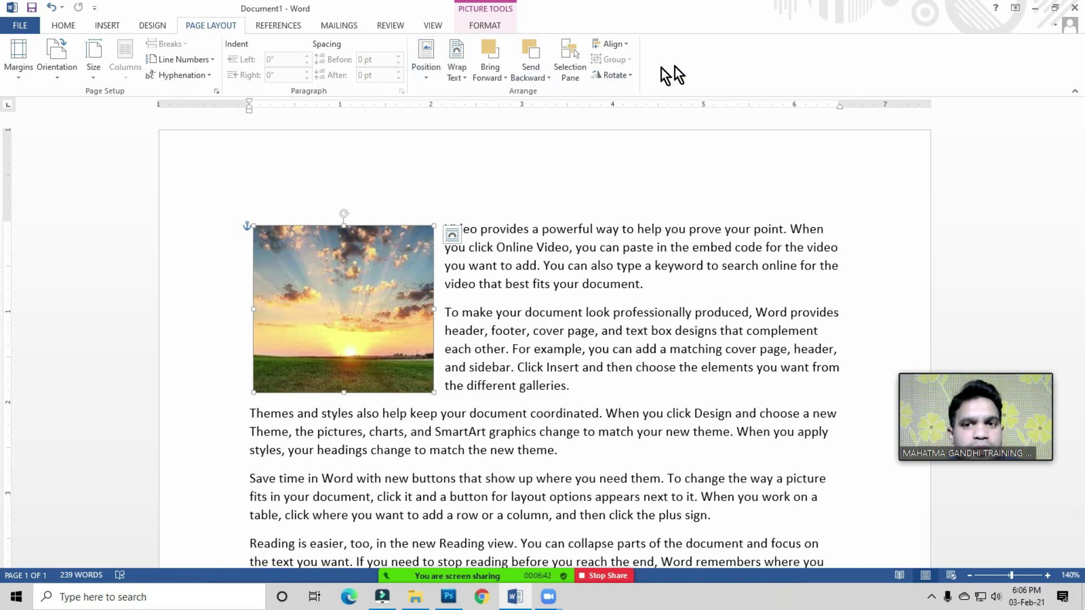
- Position the sunset photo at Top Right with Square Text Wrapping
left_click(429, 73)
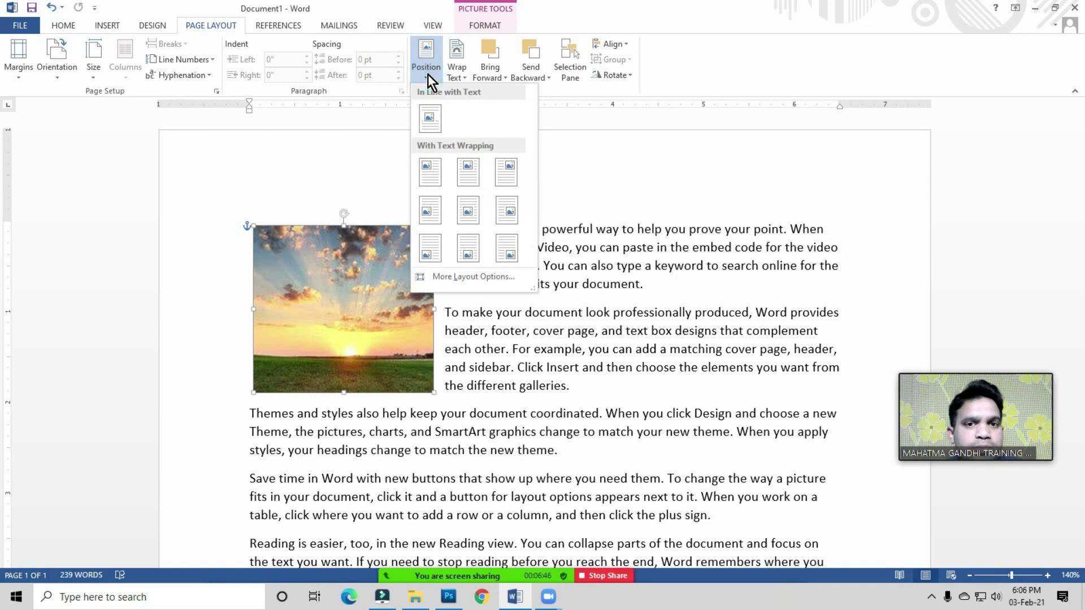
left_click(351, 306)
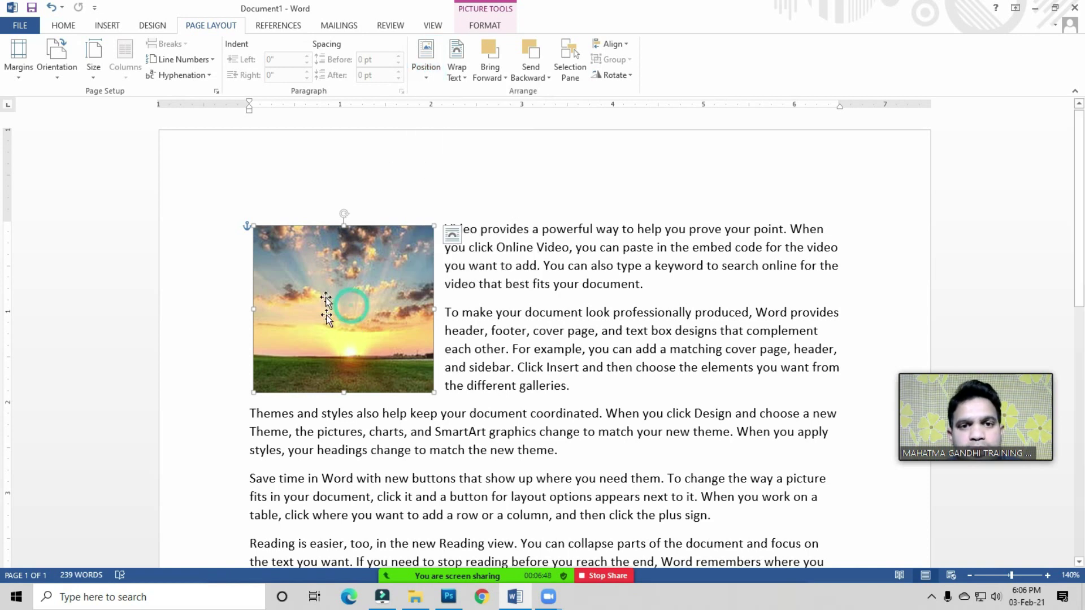
left_click(425, 71)
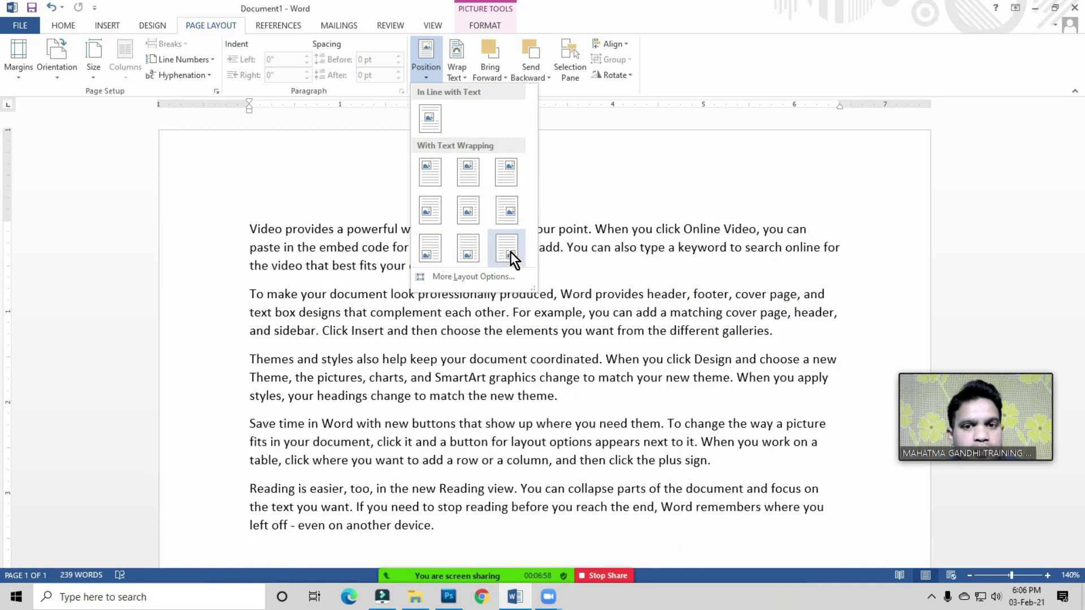
left_click(330, 256)
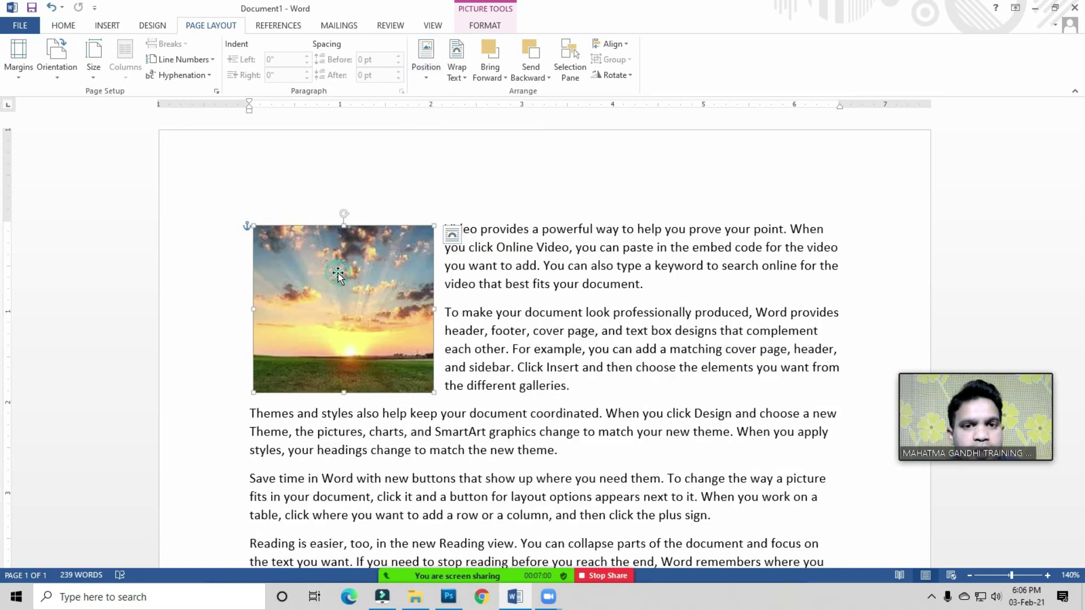
left_click(433, 71)
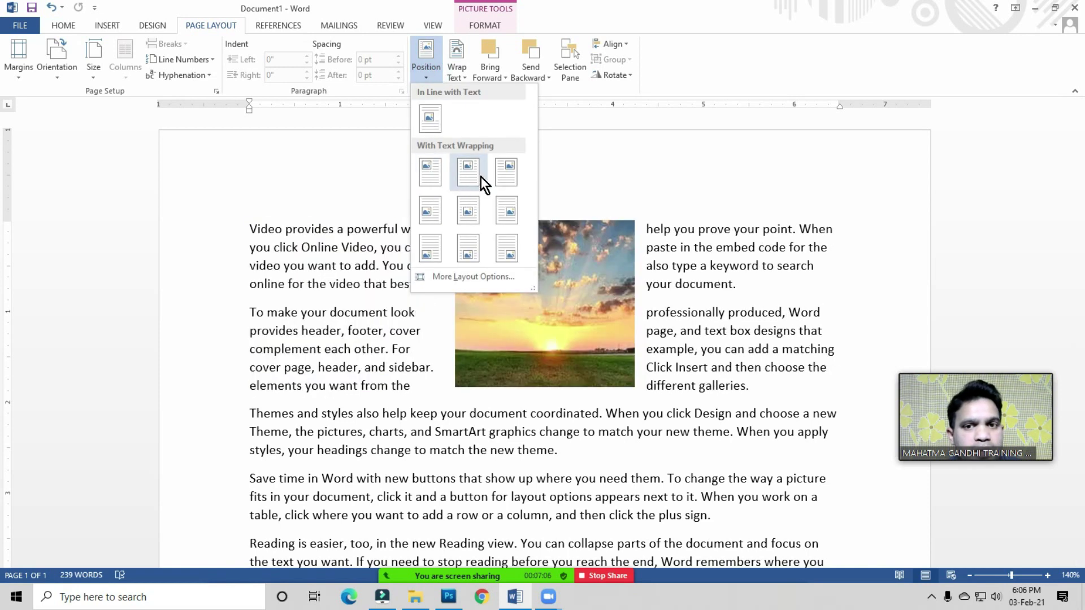
left_click(511, 176)
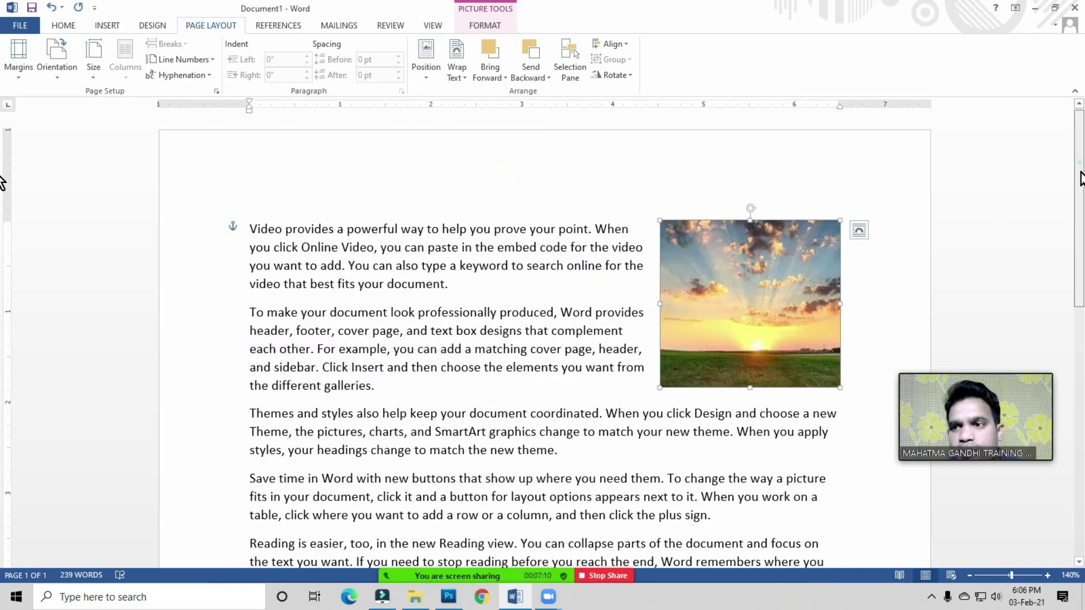
scroll(4, 249, "down", 3)
scroll(539, 341, "down", 3)
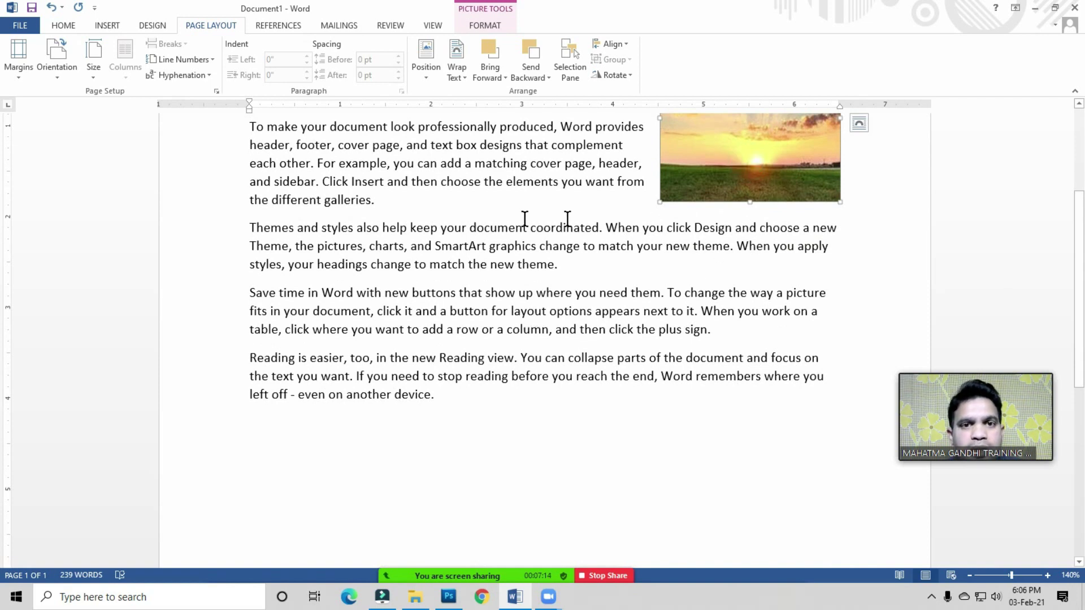
- Center the sunset photo in the middle of the page with a position preset
left_click(428, 76)
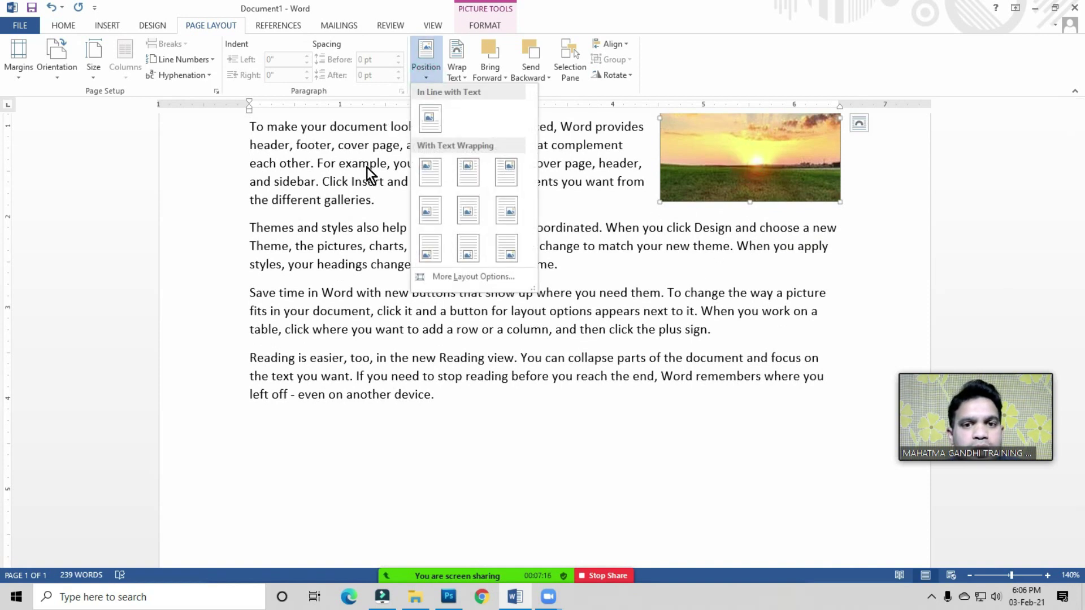
left_click(468, 212)
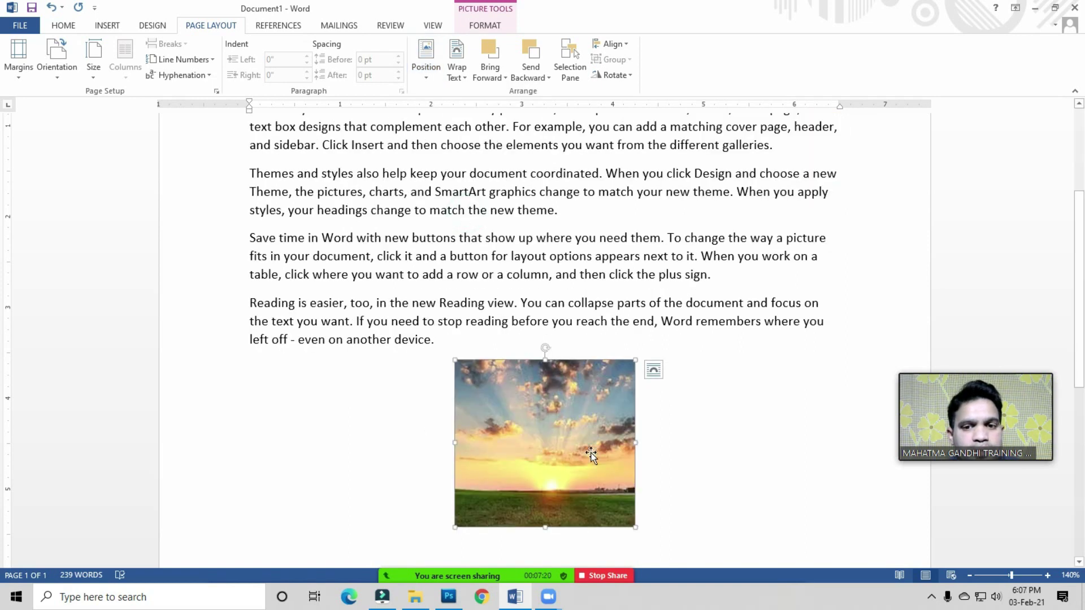
scroll(2, 416, "down", 7)
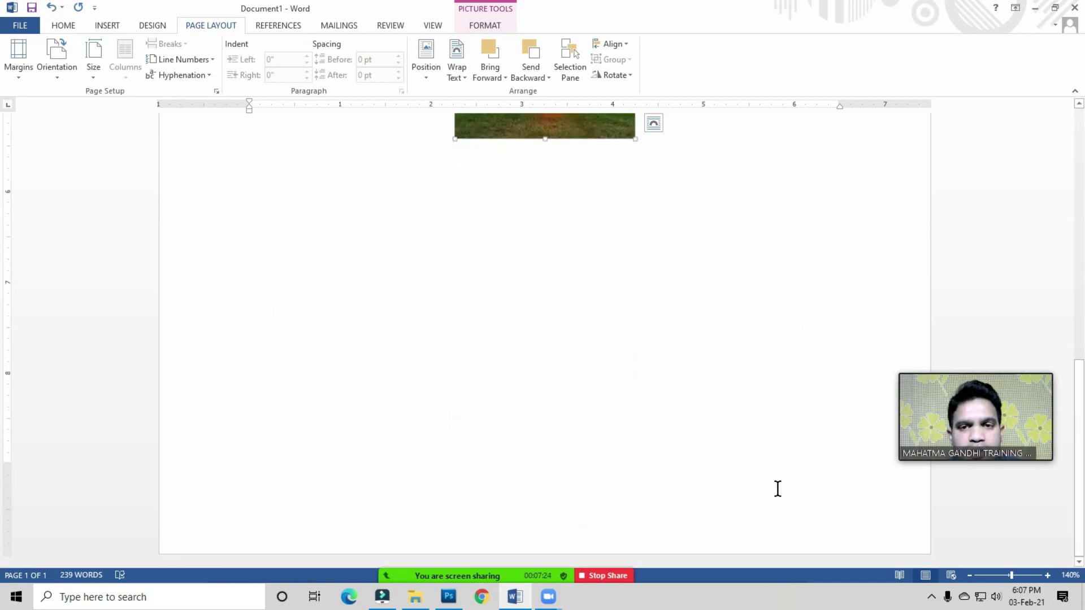
scroll(530, 396, "up", 3)
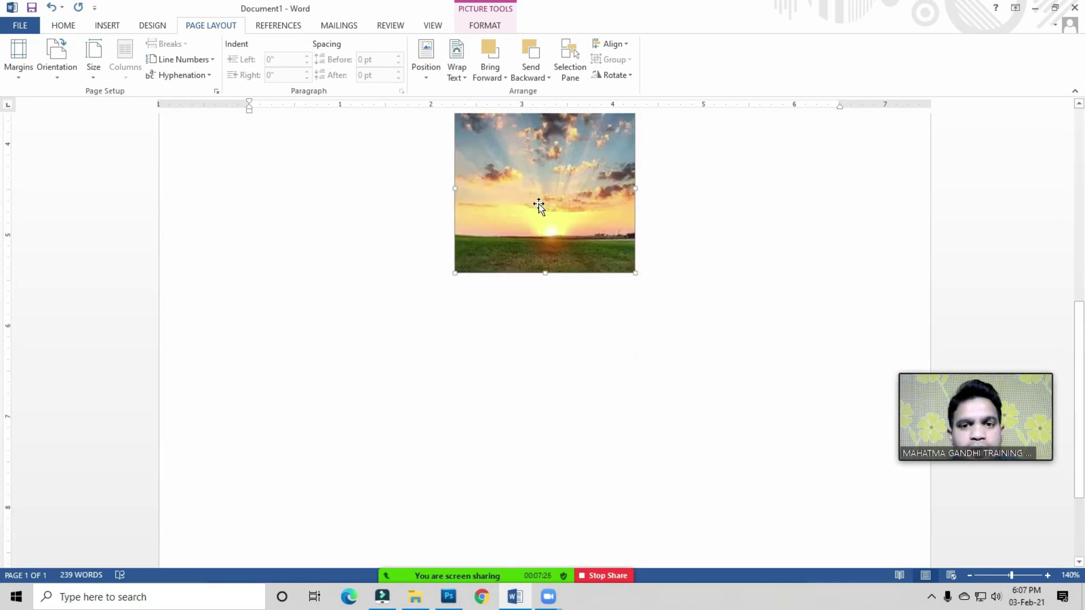
- Move the sunset photo to Top Left with Square Text Wrapping
left_click(425, 76)
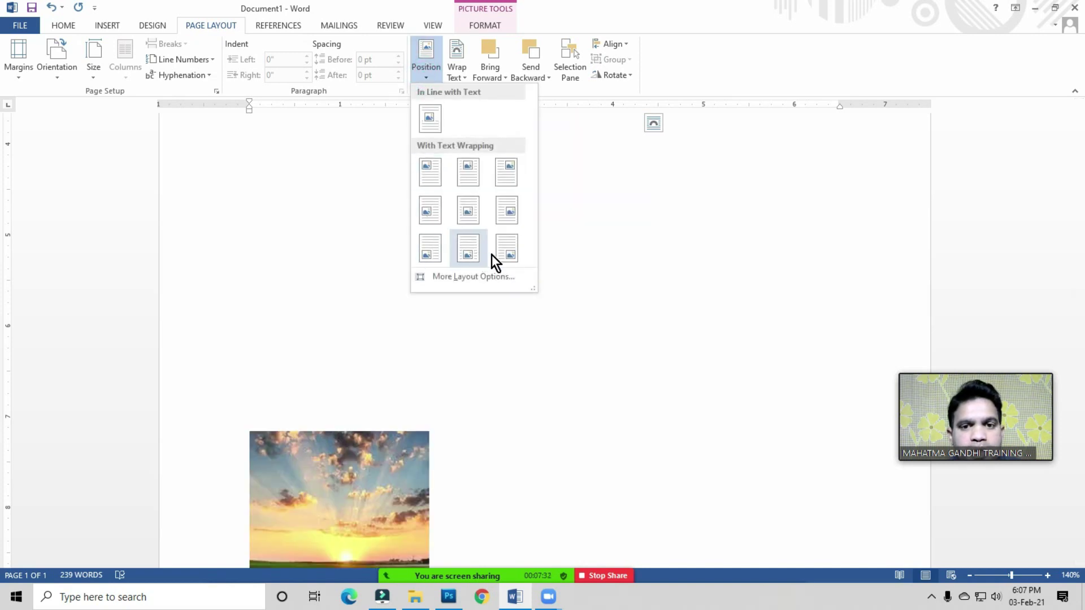
left_click(503, 246)
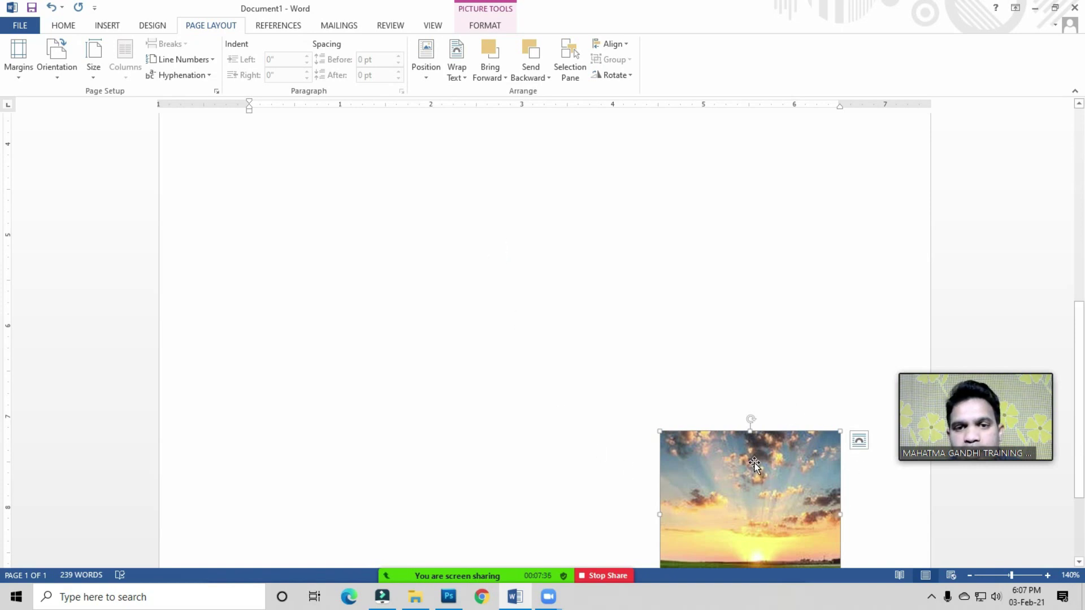
scroll(755, 463, "up", 5)
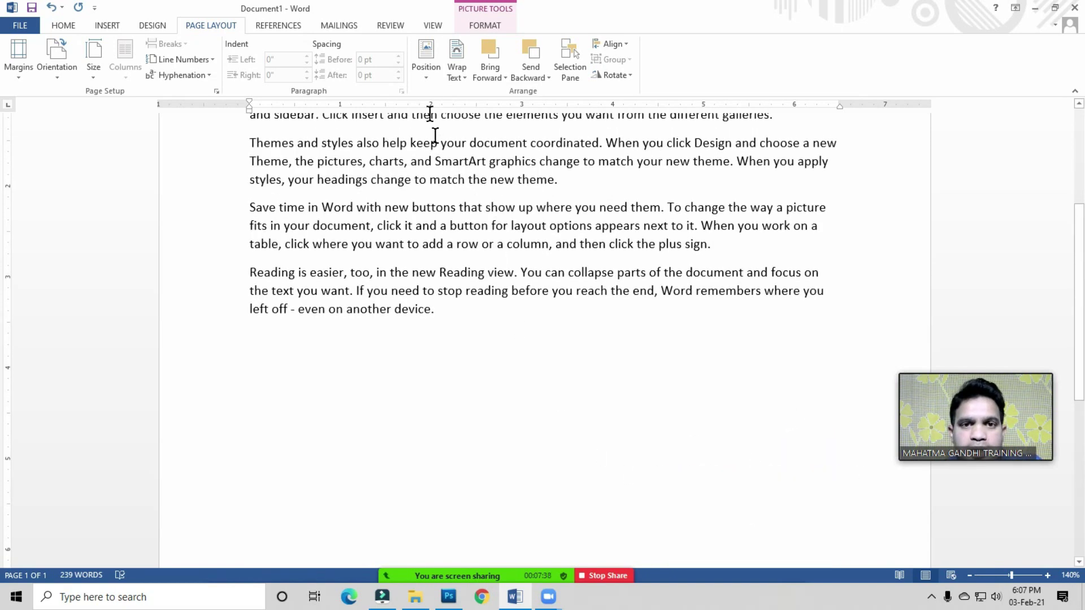
left_click(425, 80)
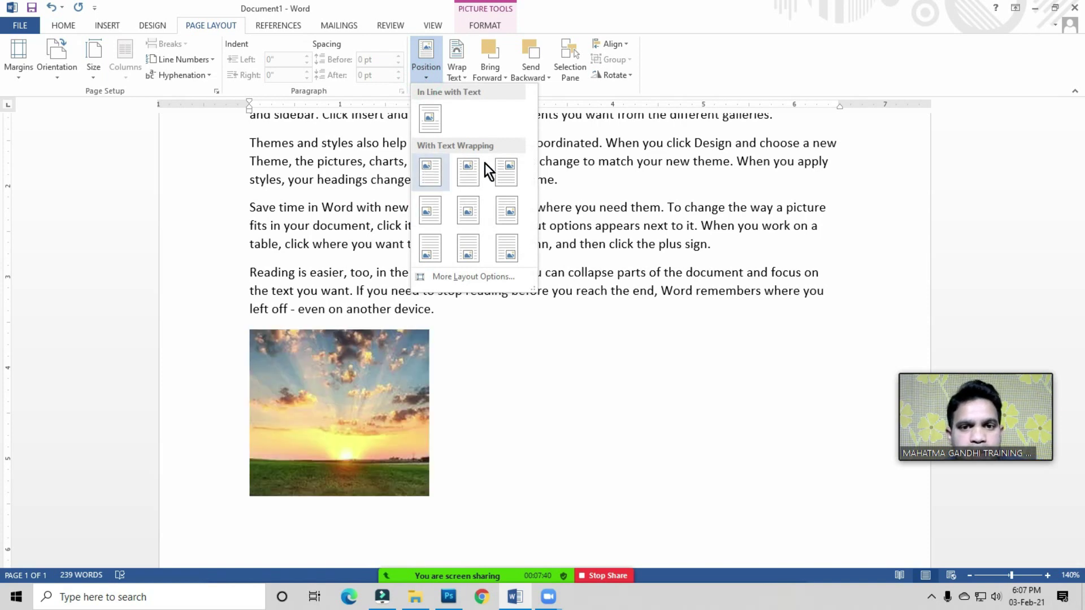
left_click(560, 304)
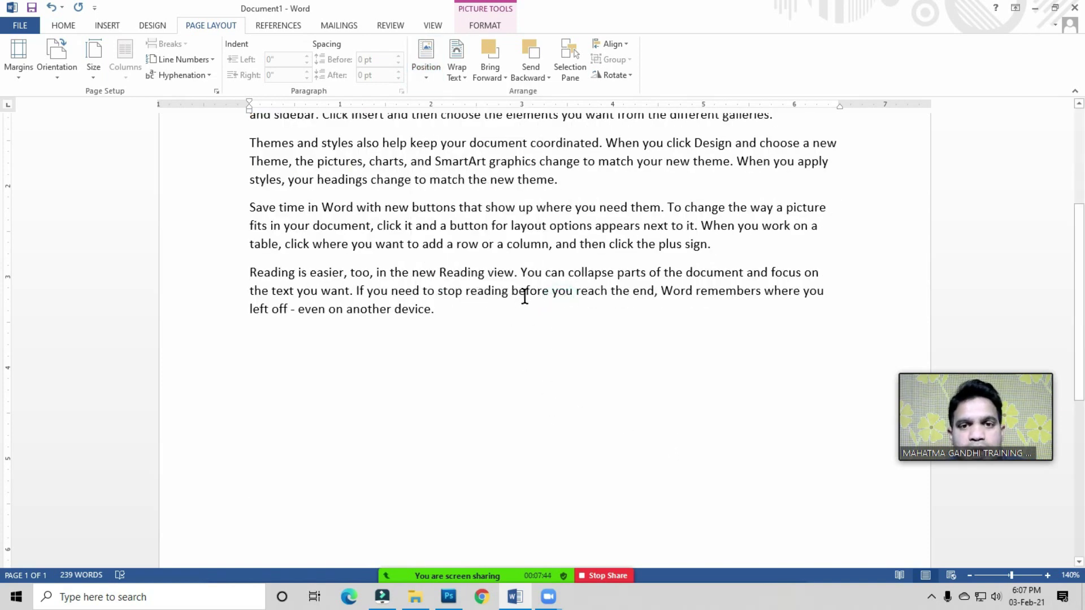
scroll(654, 377, "down", 3)
scroll(650, 376, "up", 4)
scroll(658, 413, "down", 1)
scroll(663, 453, "down", 1)
scroll(765, 450, "down", 2)
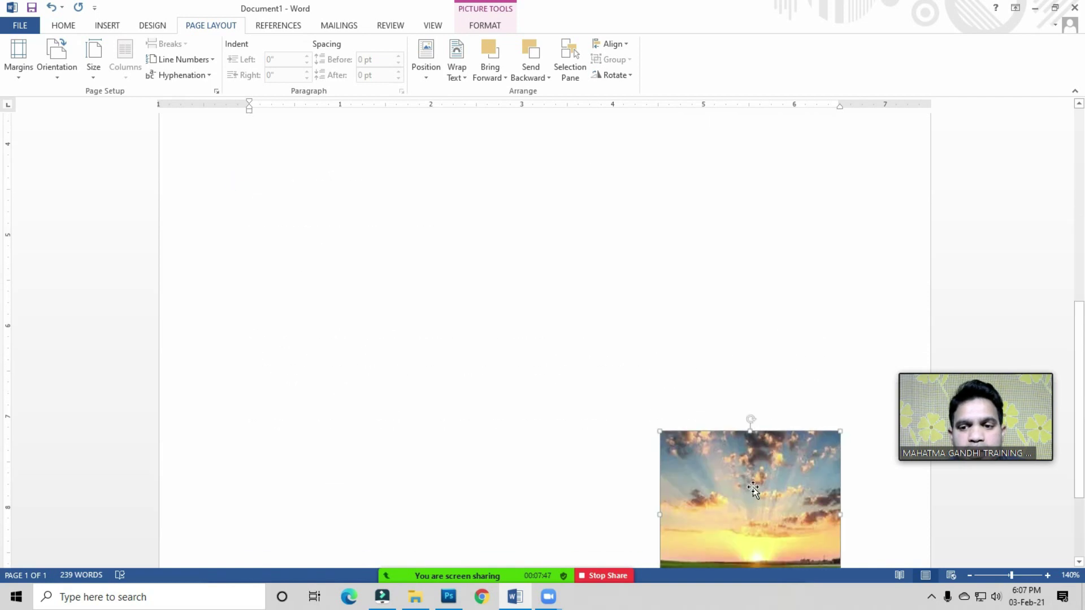
left_click(423, 68)
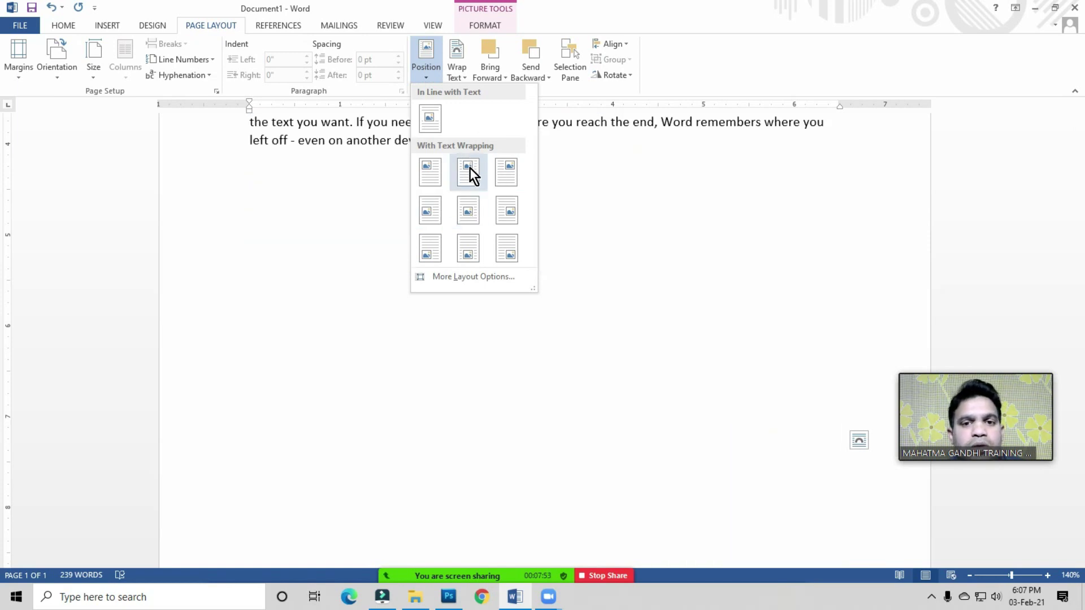
left_click(425, 175)
scroll(438, 342, "up", 8)
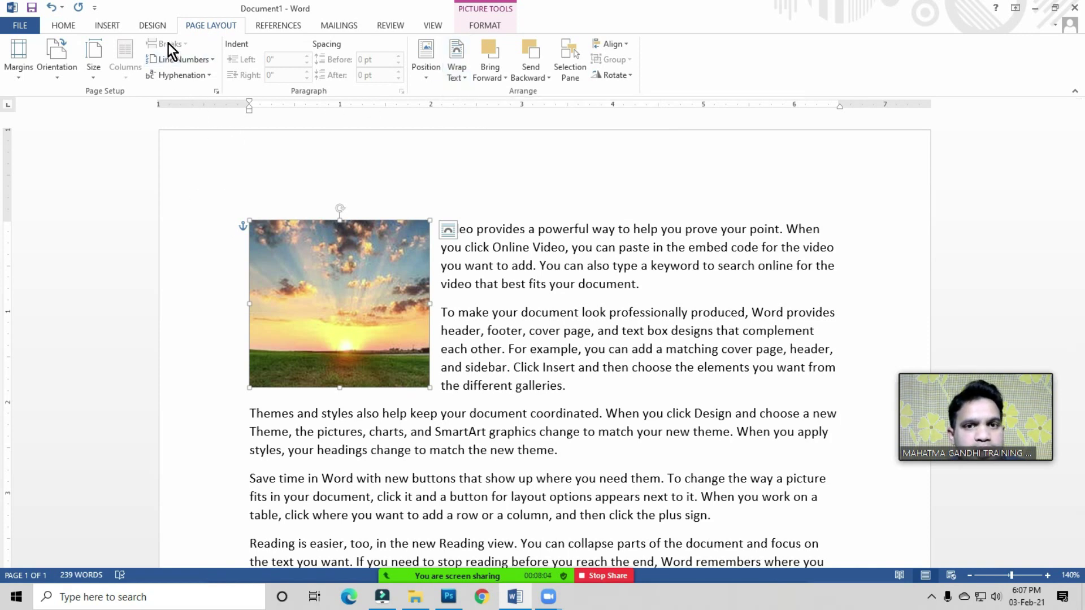
- Set Square wrapping and drag the sunset photo among paragraphs two to four
left_click(458, 78)
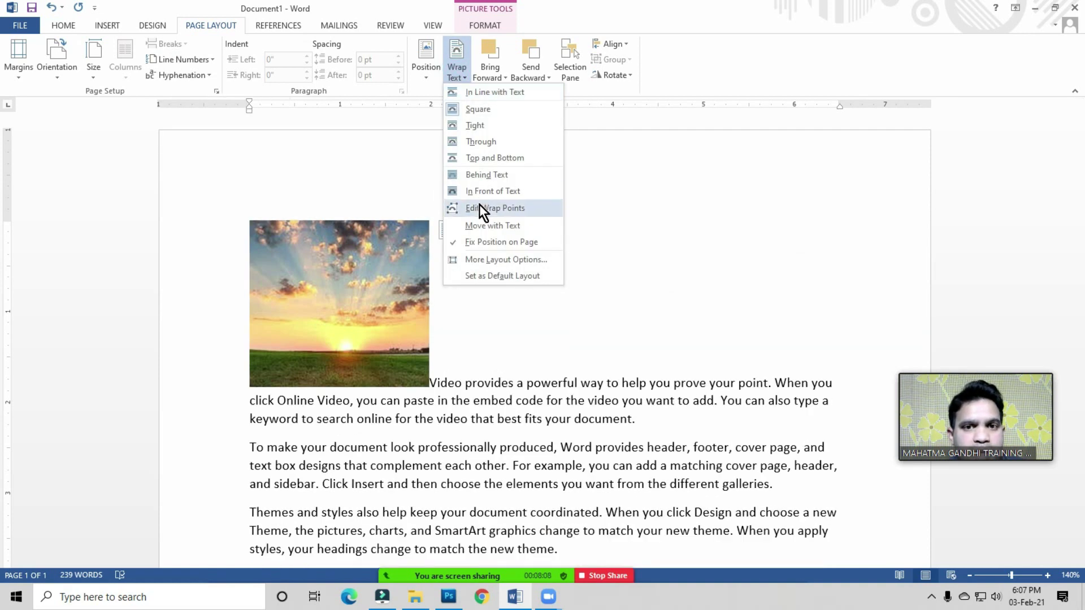
left_click(468, 348)
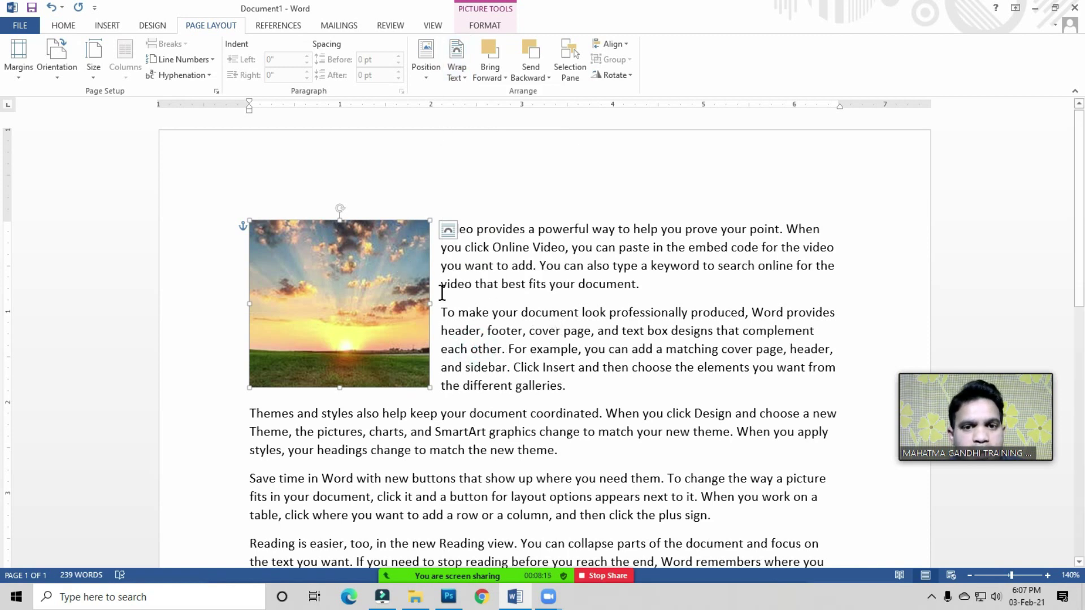
left_click(449, 78)
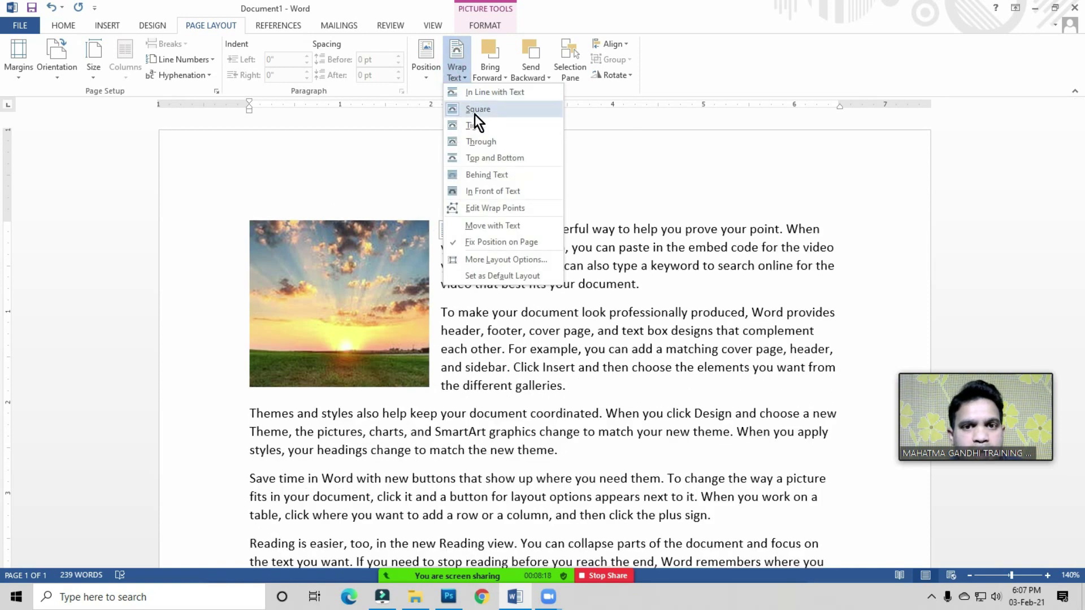
left_click(479, 110)
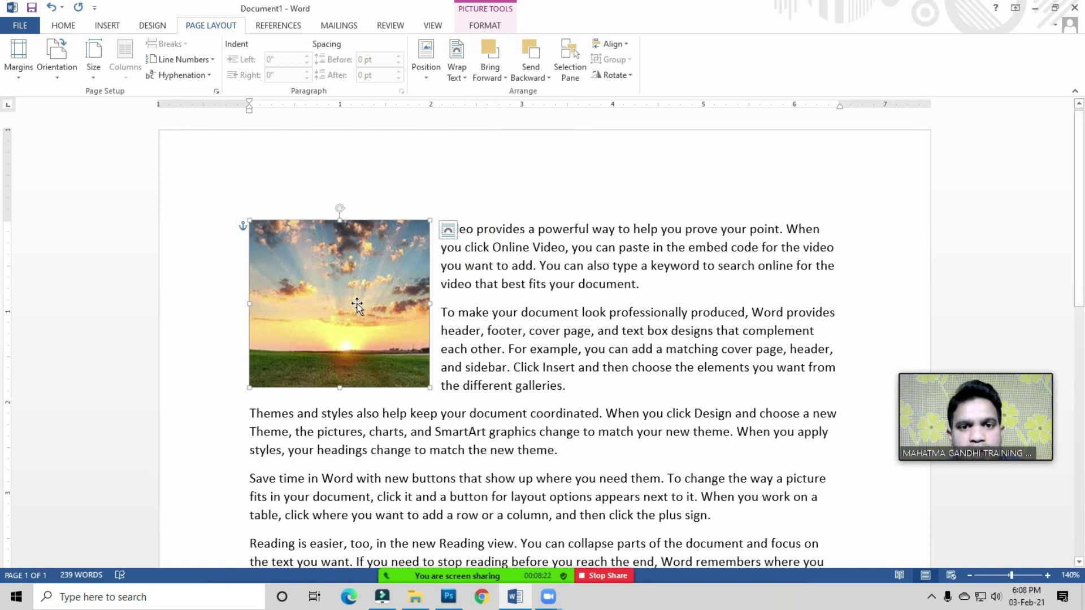
left_click_drag(357, 305, 501, 394)
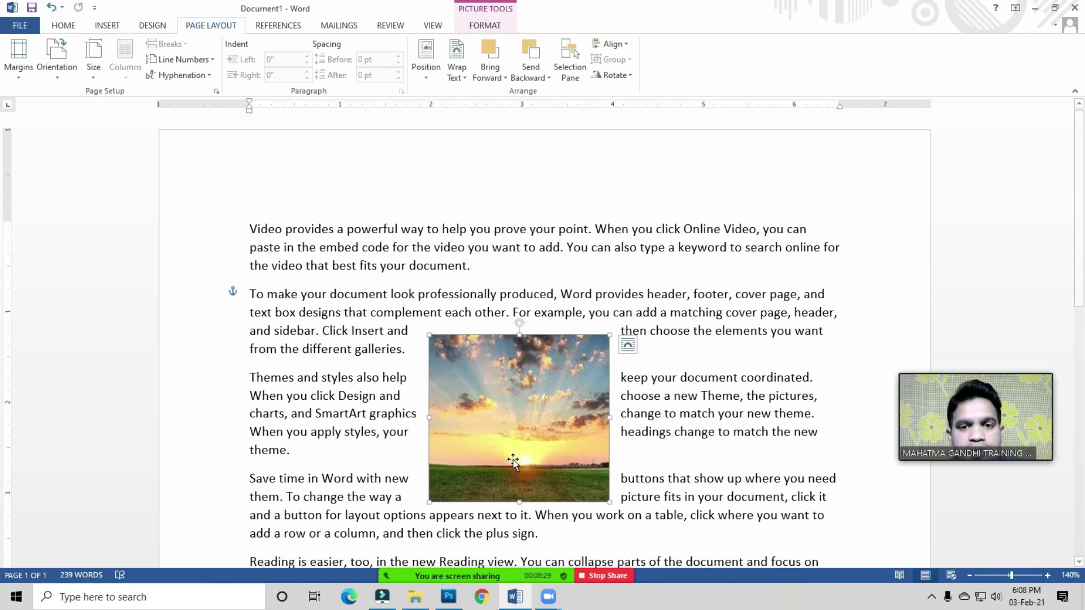
left_click(487, 26)
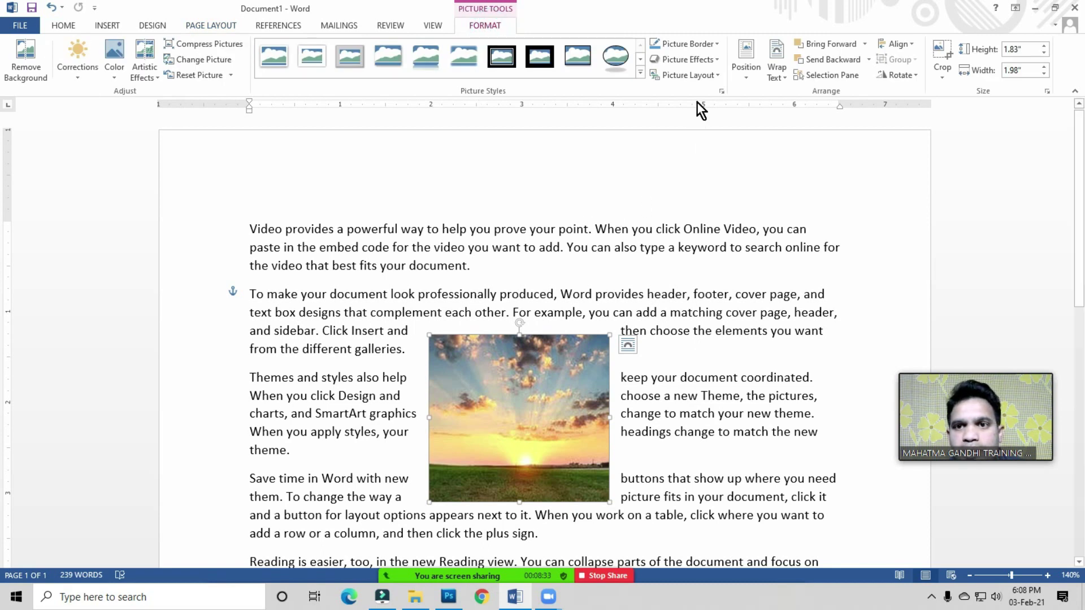
- Apply the Metal Oval picture style to the sunset photo, then deselect it
left_click(707, 75)
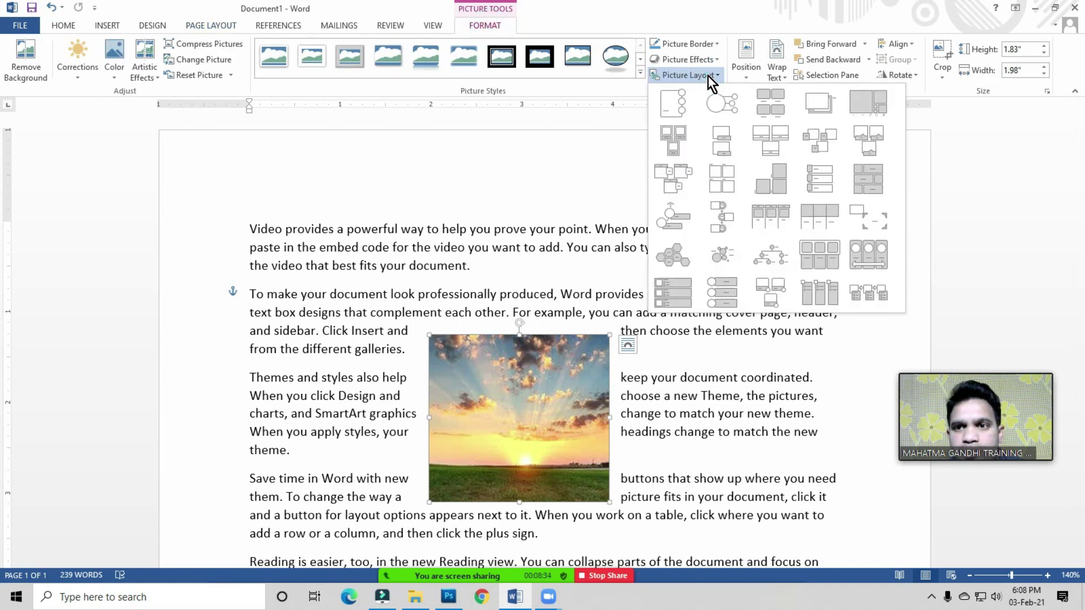
left_click(715, 59)
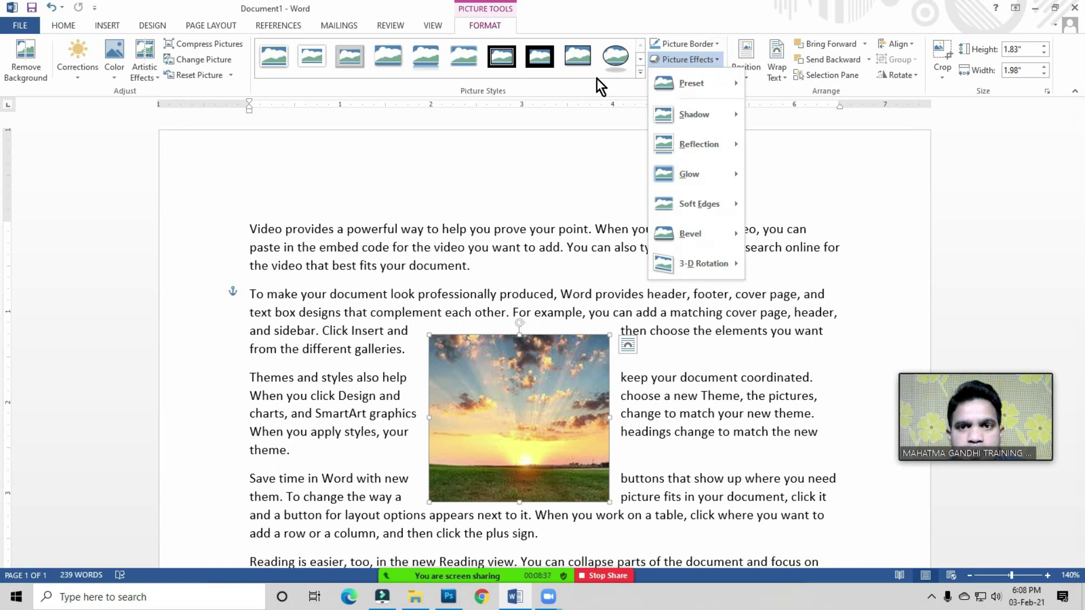
left_click(641, 71)
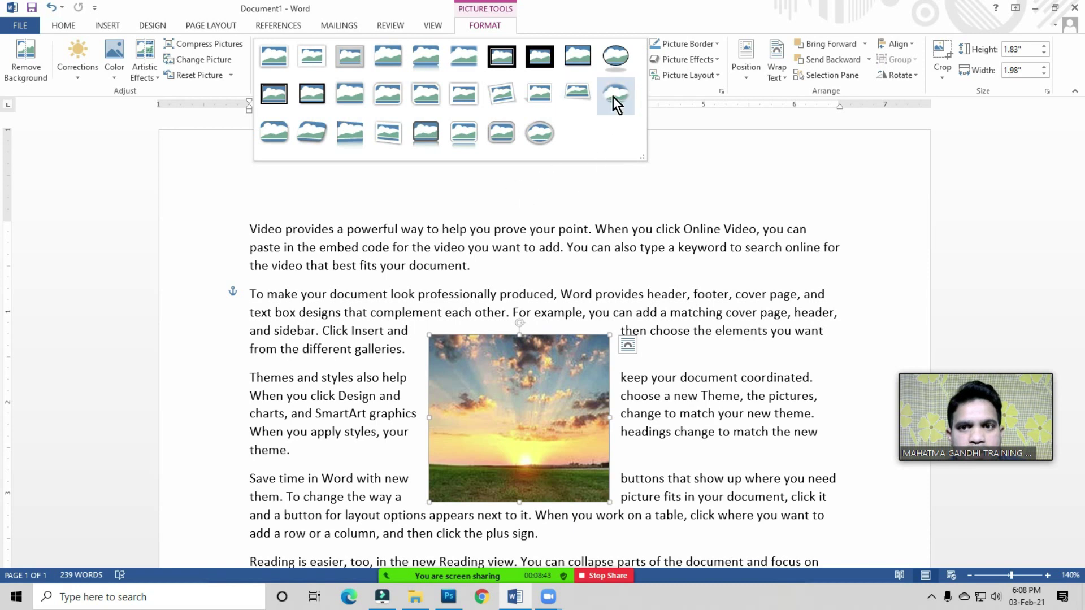
left_click(614, 59)
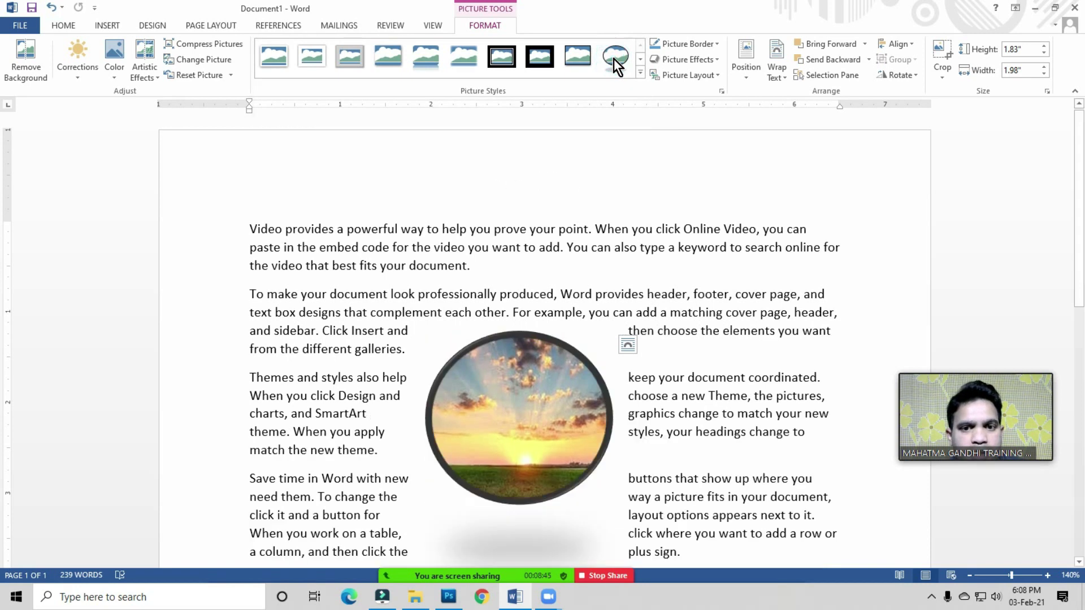
left_click(647, 351)
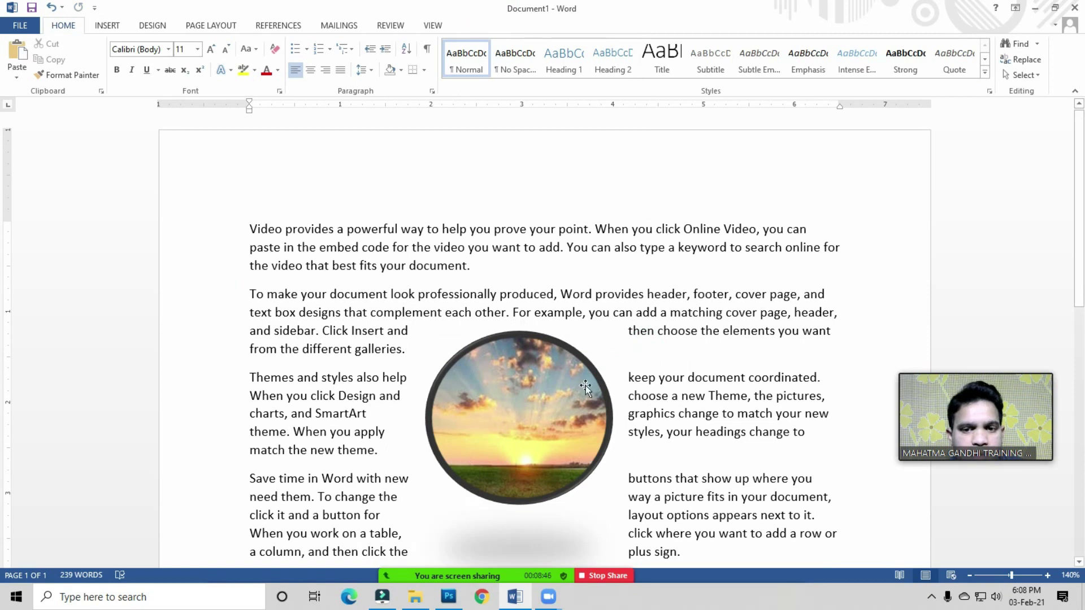
scroll(1028, 339, "down", 2)
scroll(1023, 347, "down", 2)
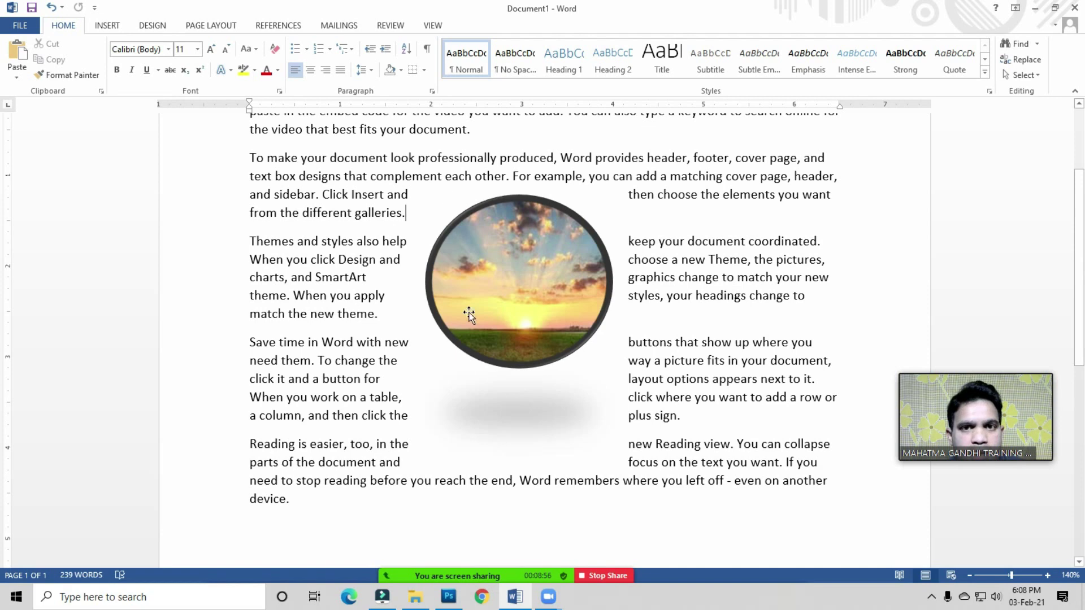
- Set the round photo's text wrapping to Tight, then deselect it
left_click(517, 264)
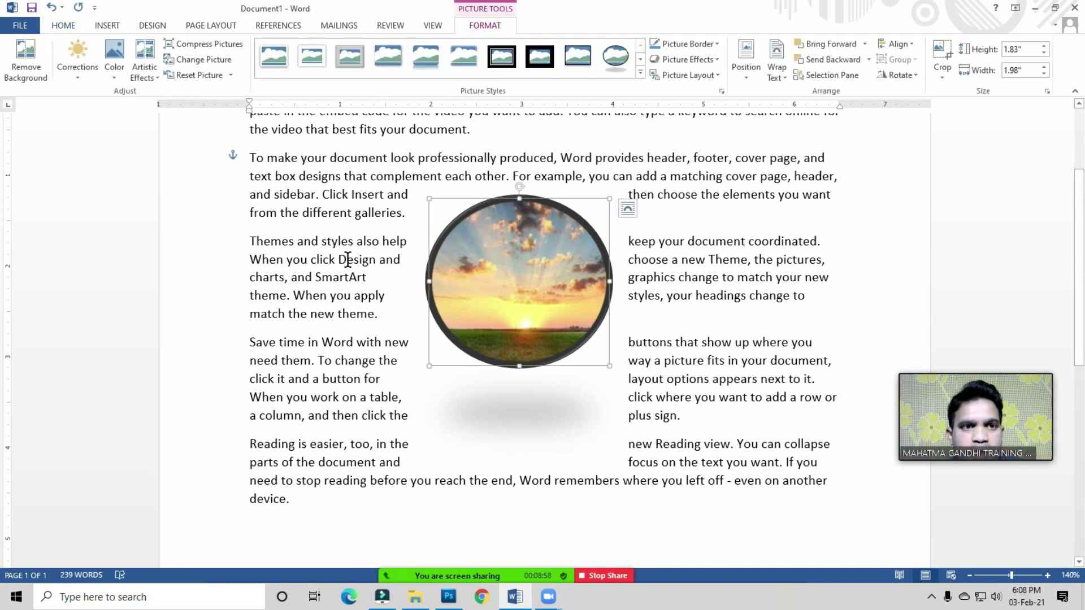
left_click(215, 25)
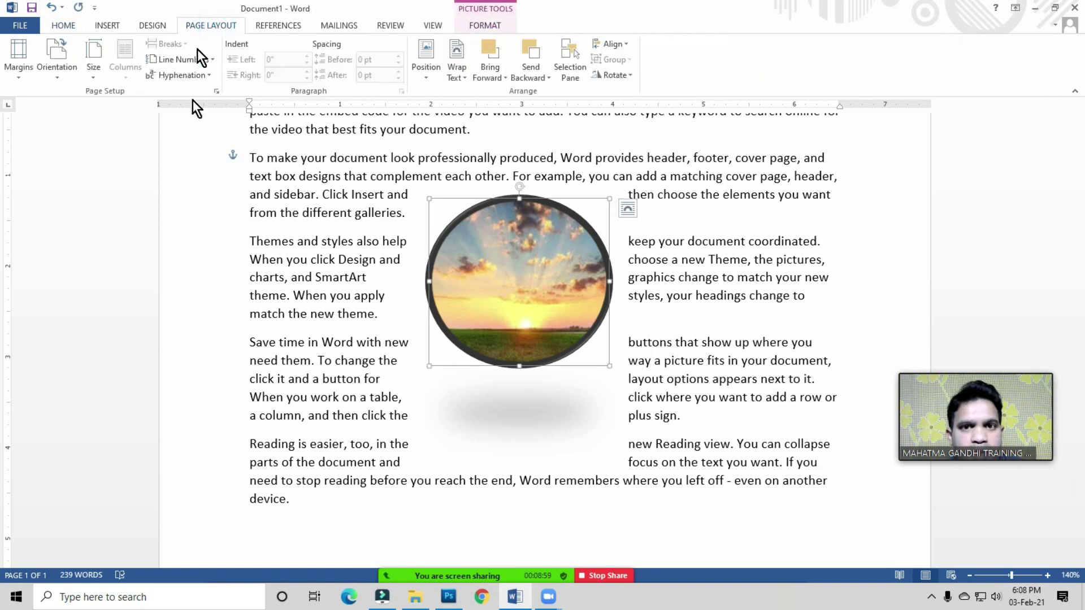
left_click(456, 73)
left_click(477, 112)
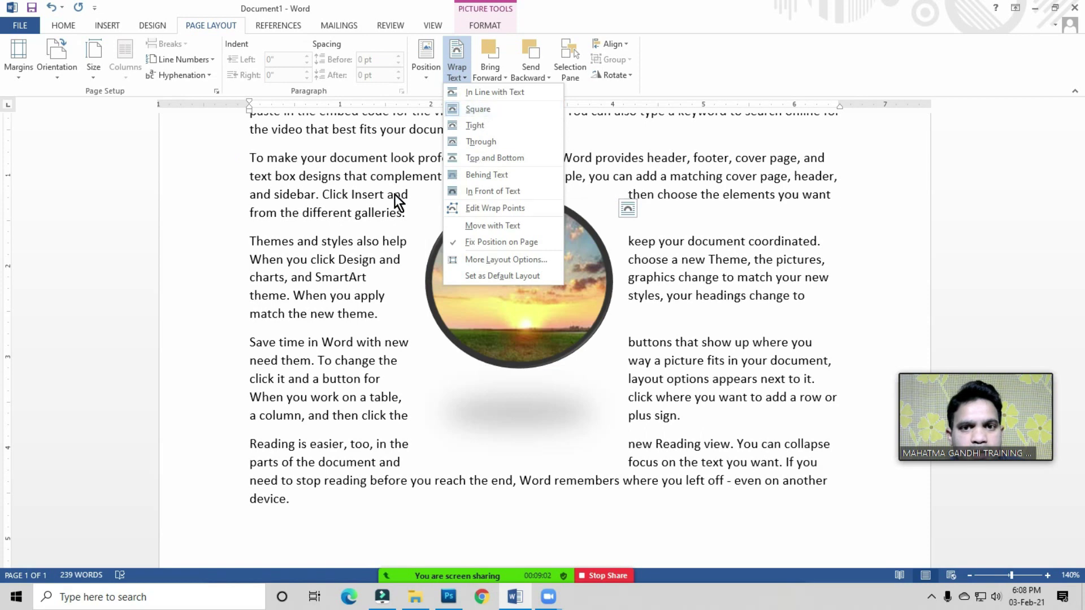
left_click(477, 126)
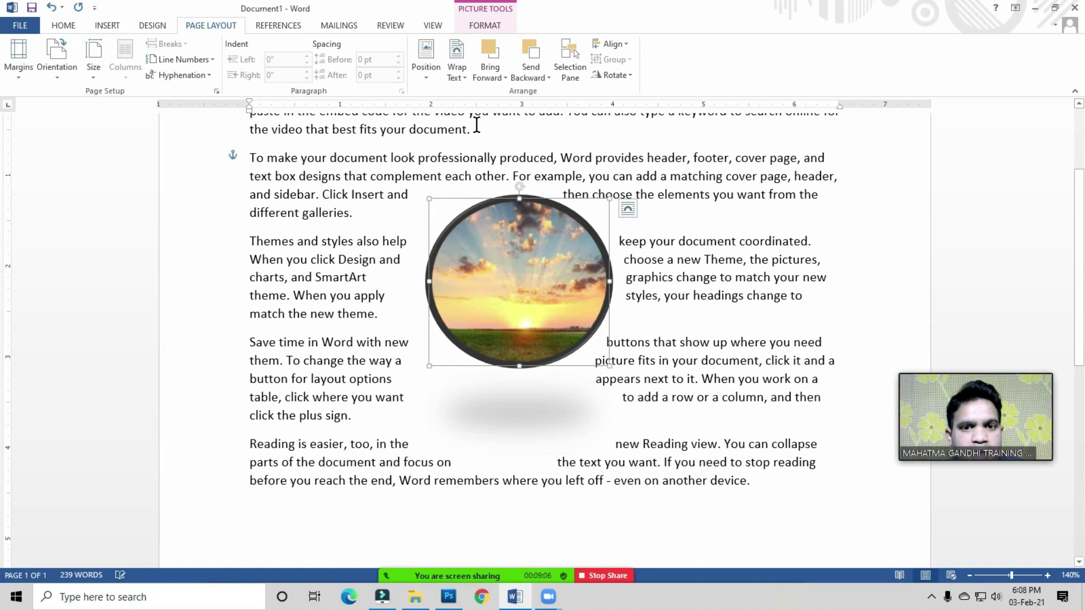
left_click(665, 379)
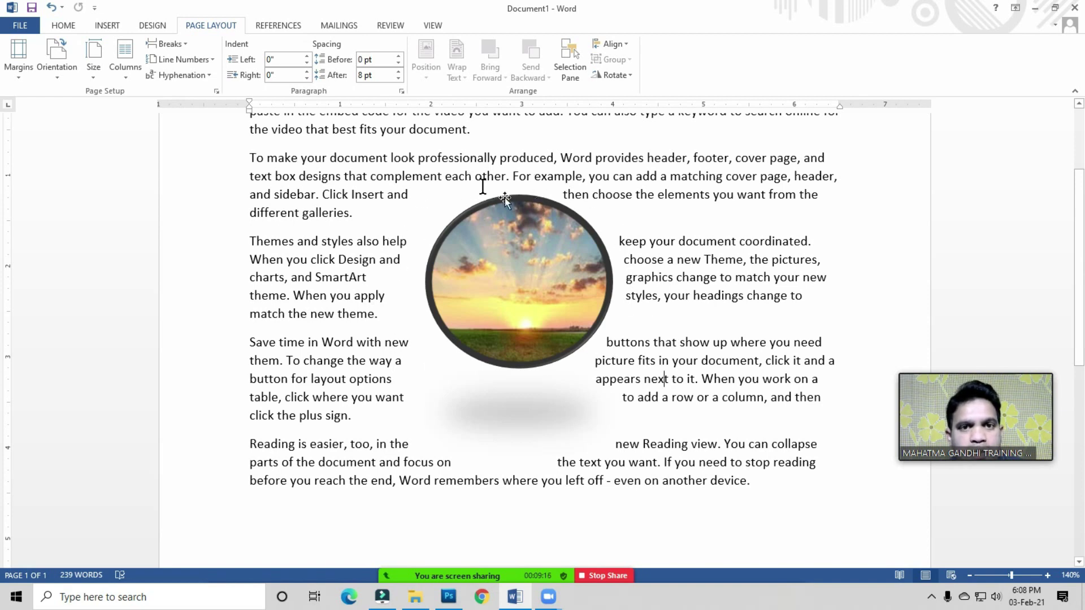
- Try Behind Text, then set In Front of Text and drag the photo over the middle paragraphs
left_click(509, 261)
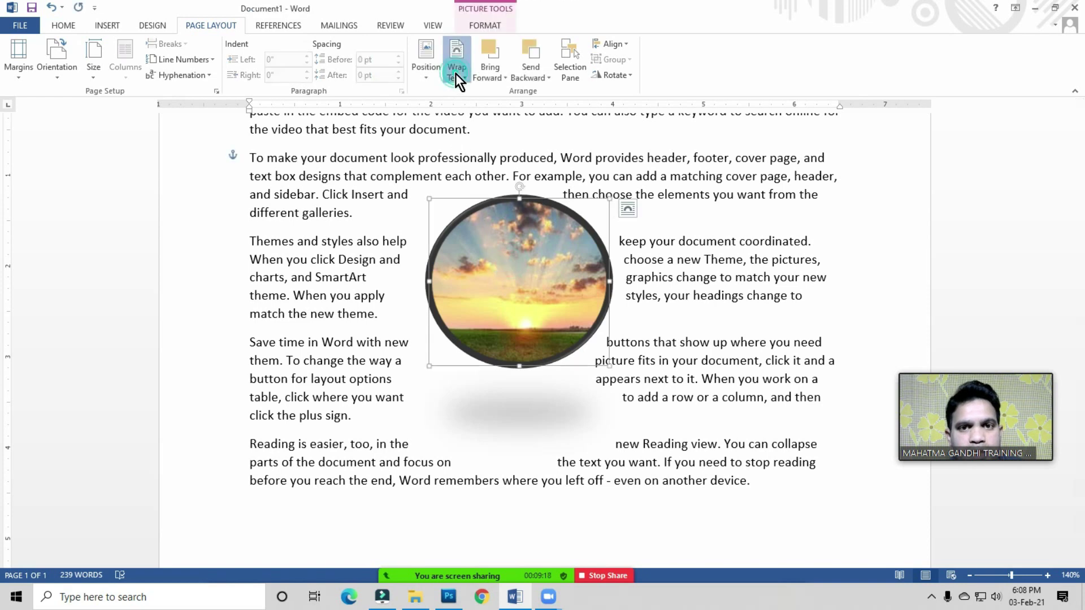
left_click(455, 73)
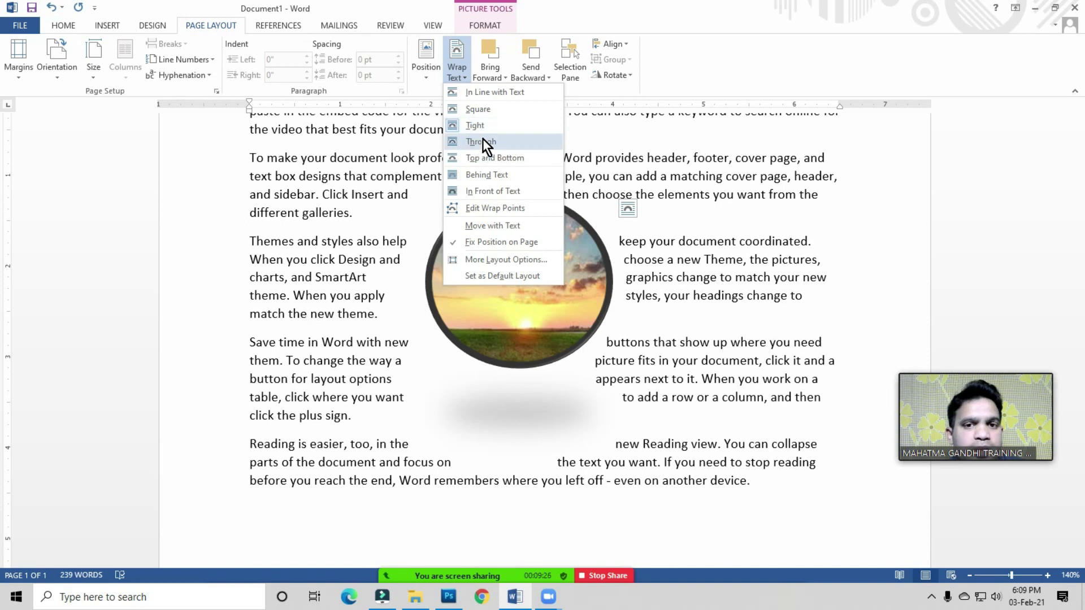
left_click(485, 175)
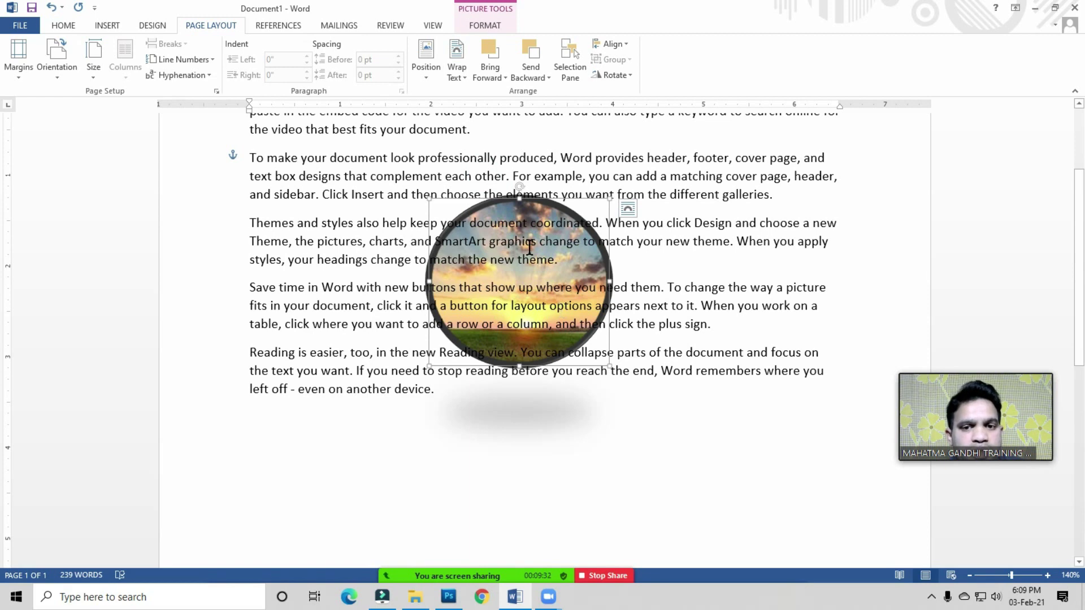
left_click(456, 77)
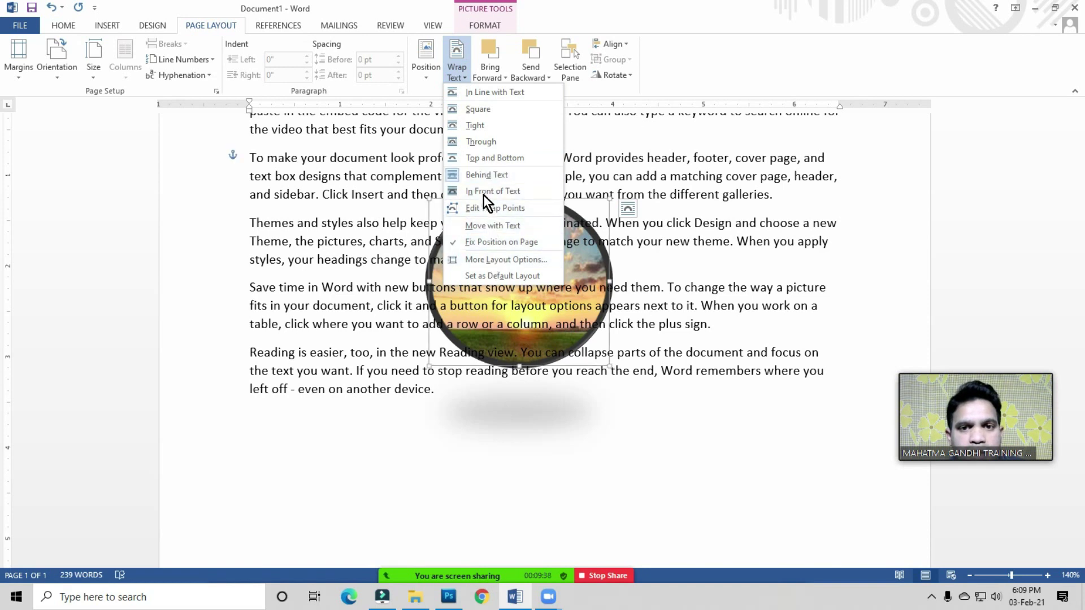
left_click(500, 192)
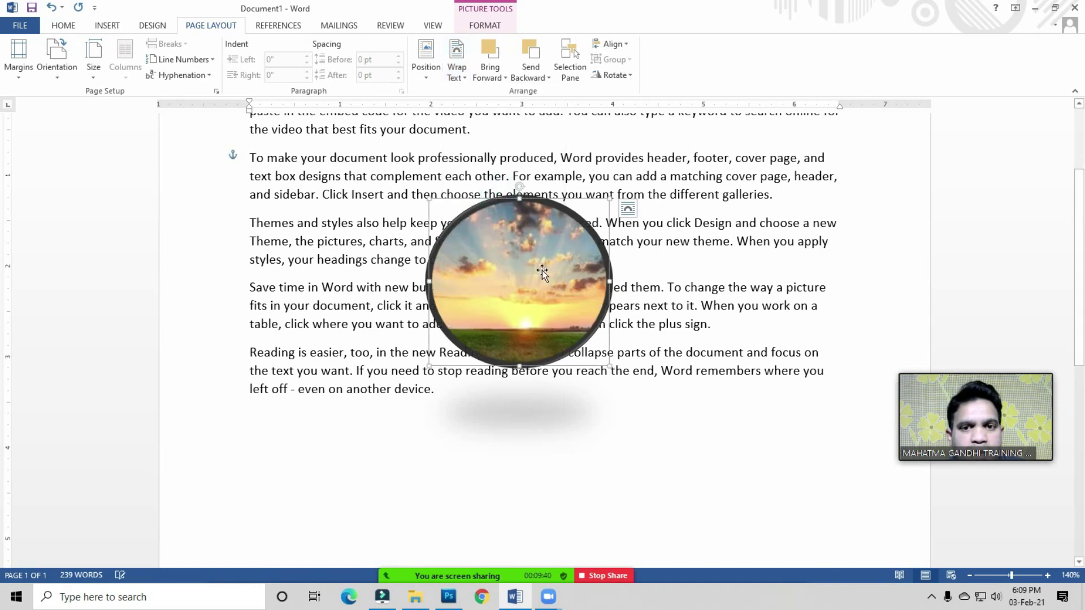
mouse_move(555, 251)
left_mouse_down()
mouse_move(654, 259)
mouse_move(630, 229)
mouse_move(482, 249)
left_mouse_up()
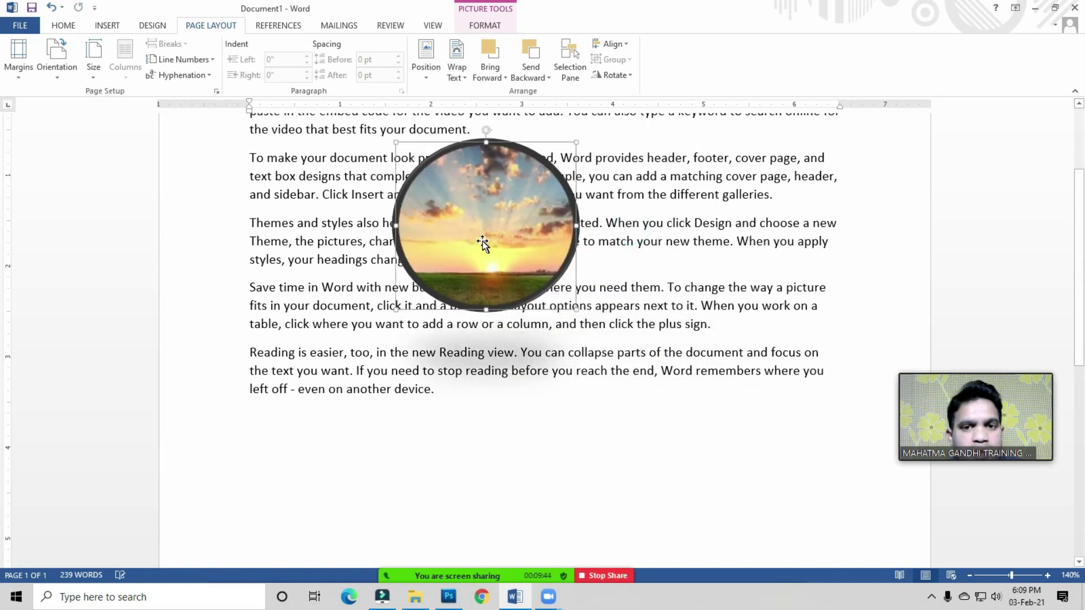
scroll(523, 224, "up", 2)
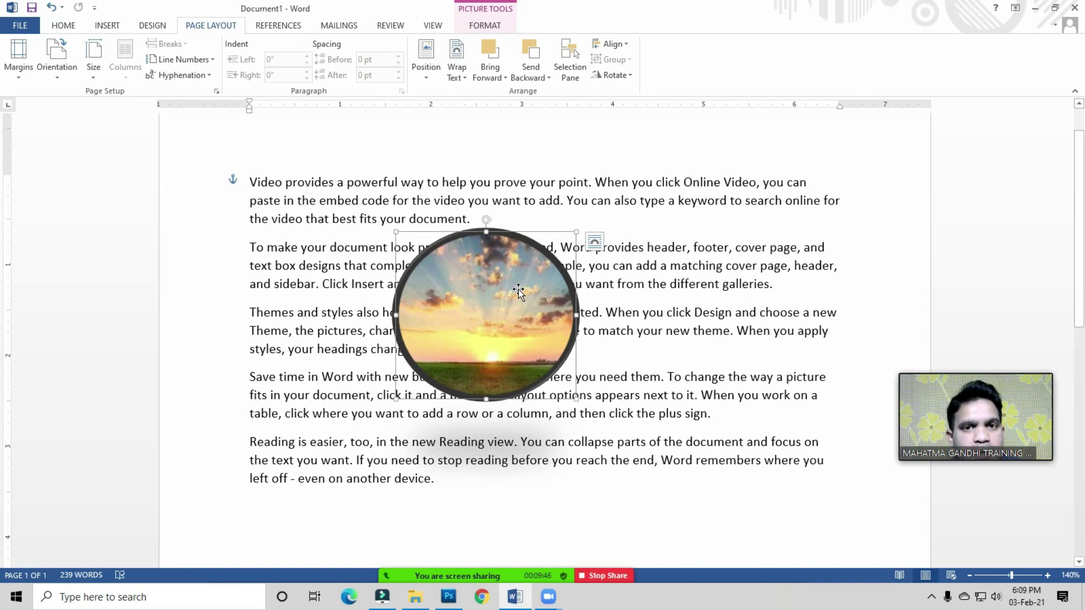
- Try Square wrapping, then settle on Tight wrapping around the circular photo
left_click(459, 79)
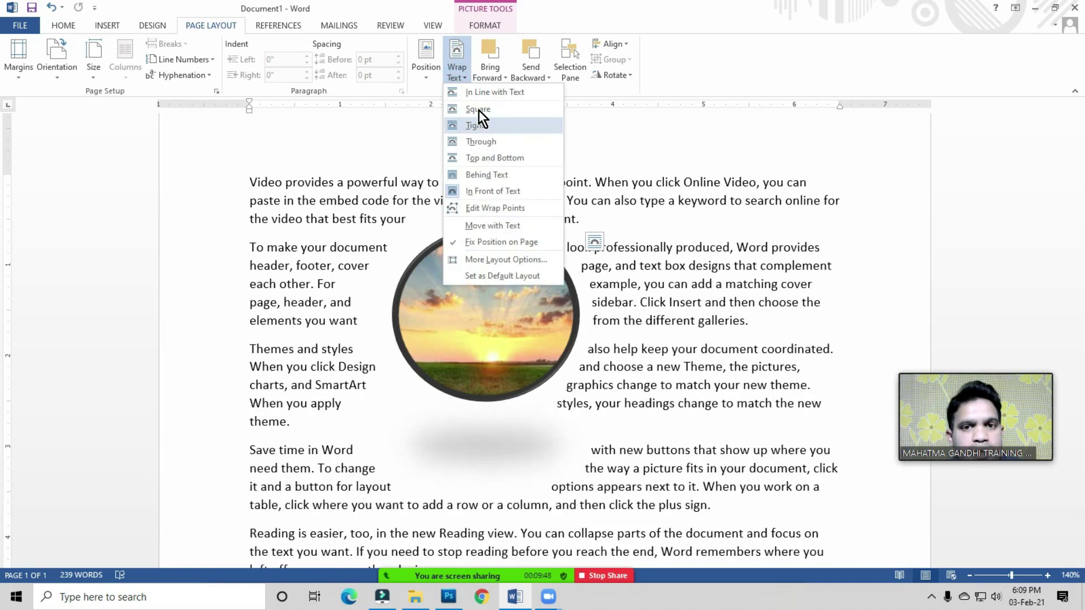
left_click(479, 111)
left_click(459, 72)
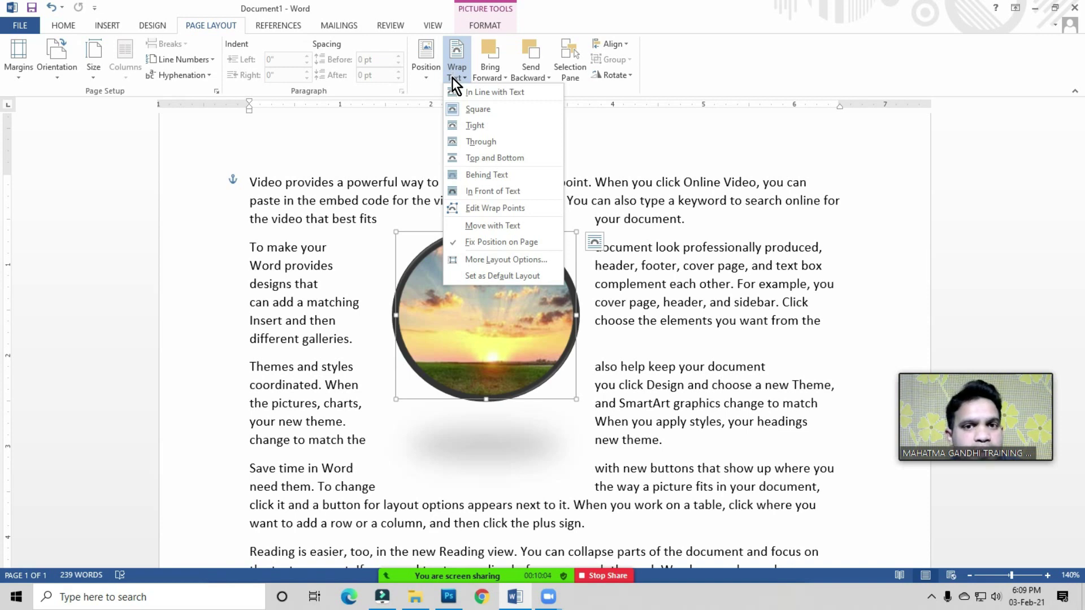
left_click(431, 321)
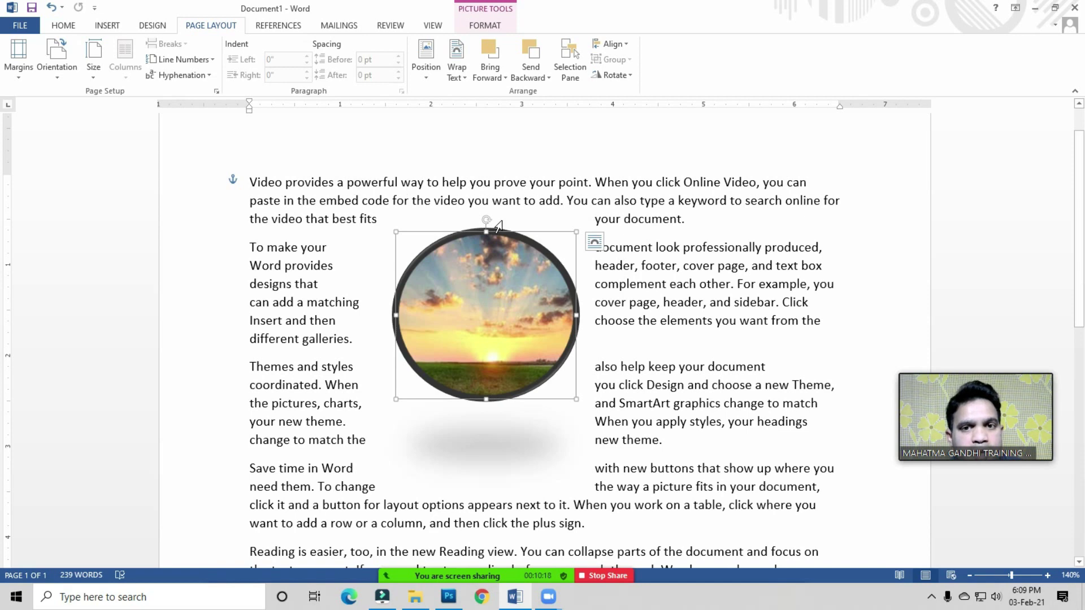
left_click(463, 79)
left_click(476, 126)
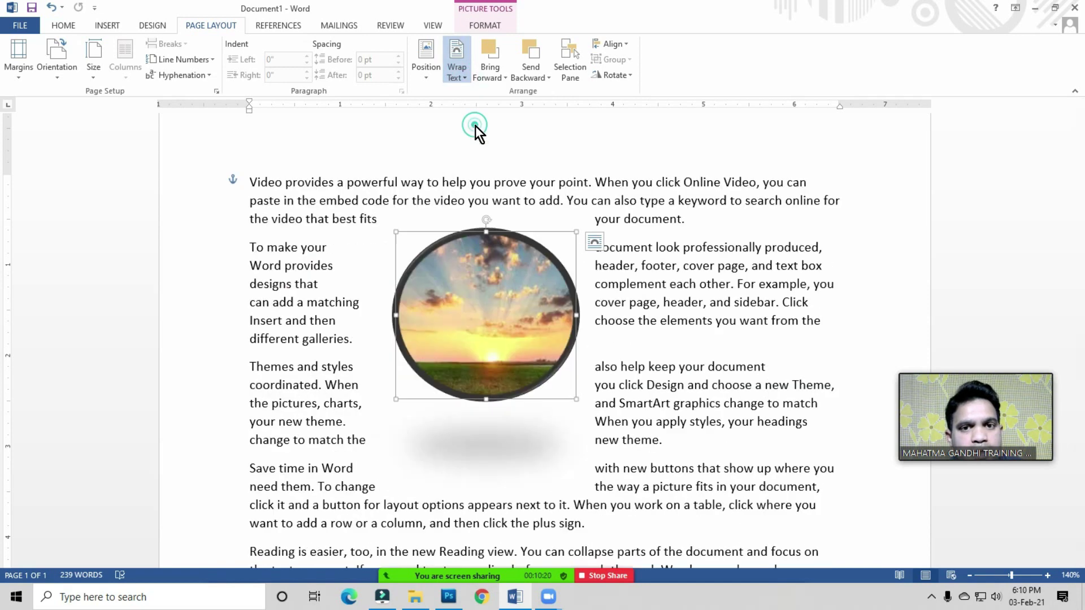
left_click(456, 76)
left_click(450, 329)
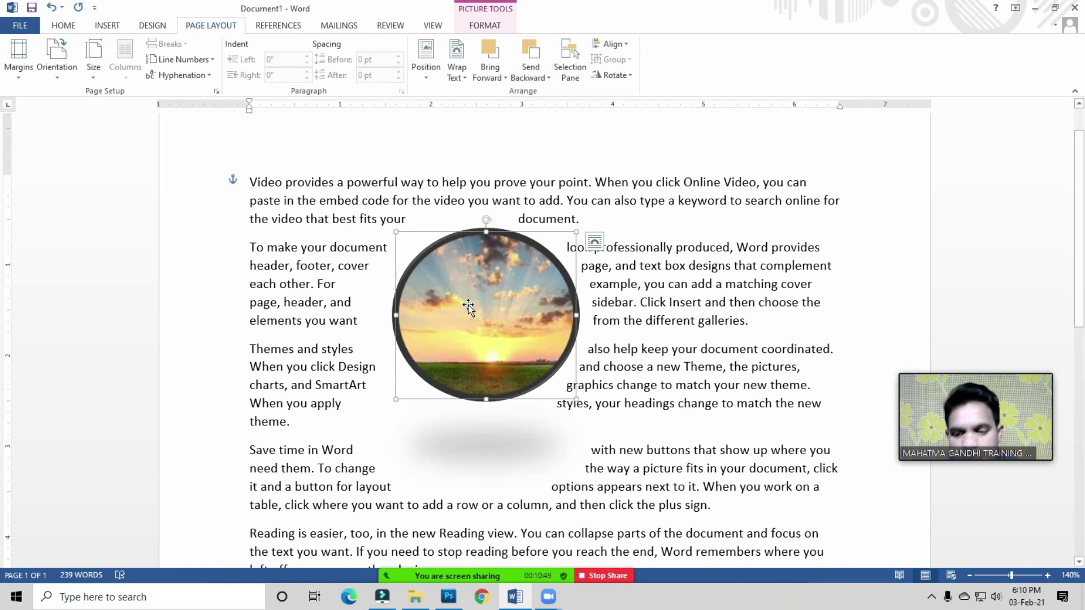
- Delete the circular photo and all the document text
key("Delete")
left_click(371, 314)
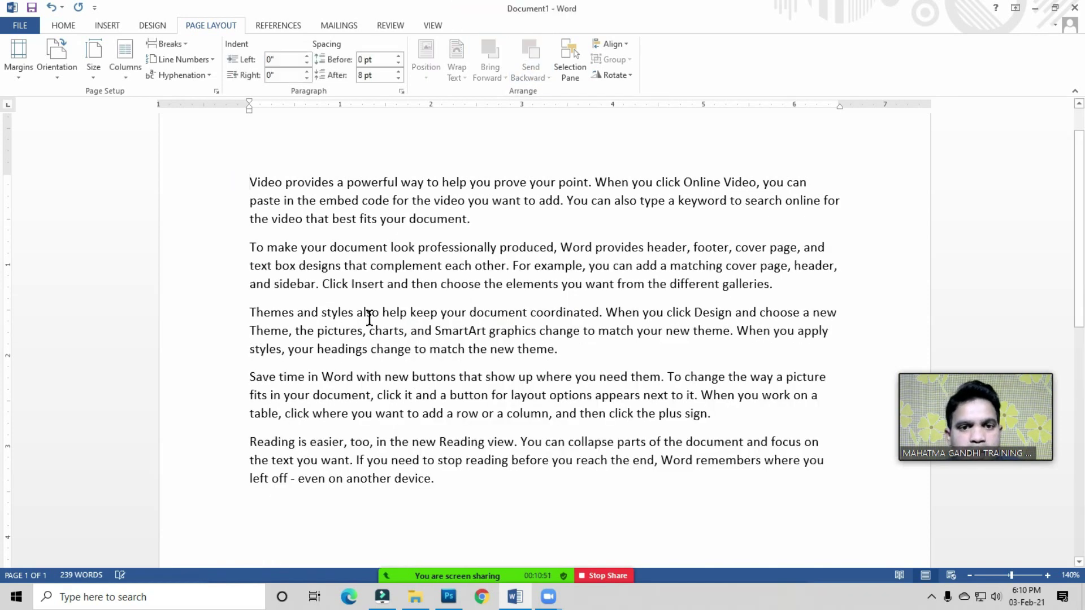
left_click(417, 276)
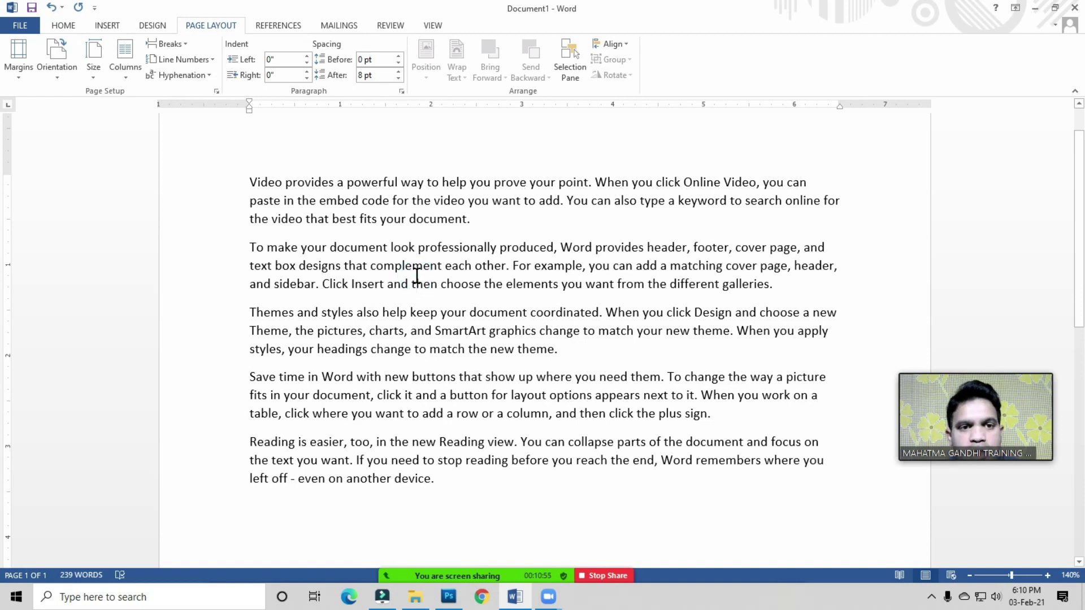
key("ctrl+a")
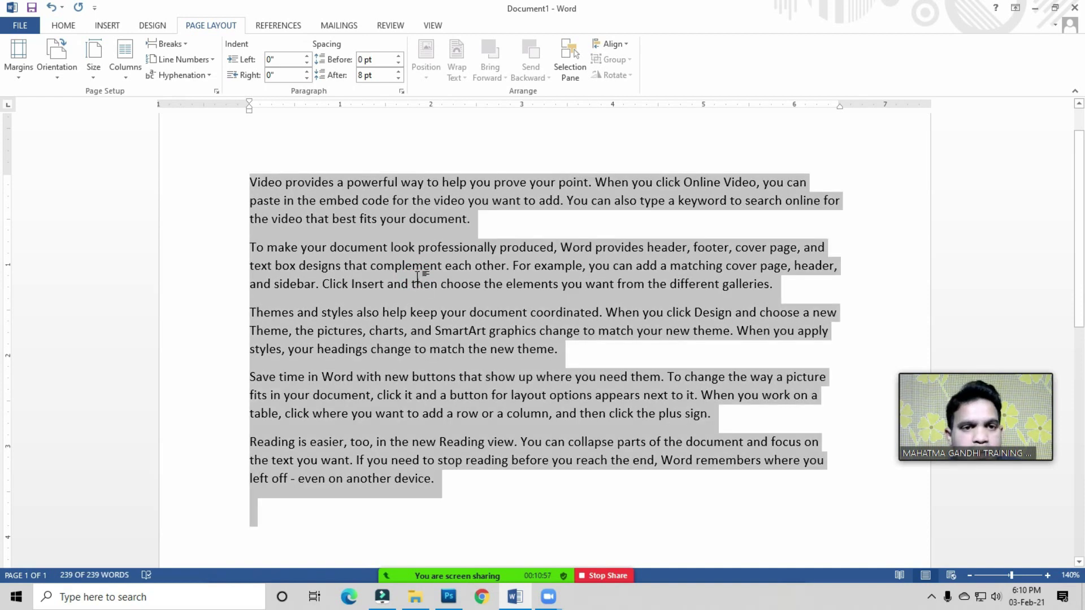
key("Delete")
left_click(261, 185)
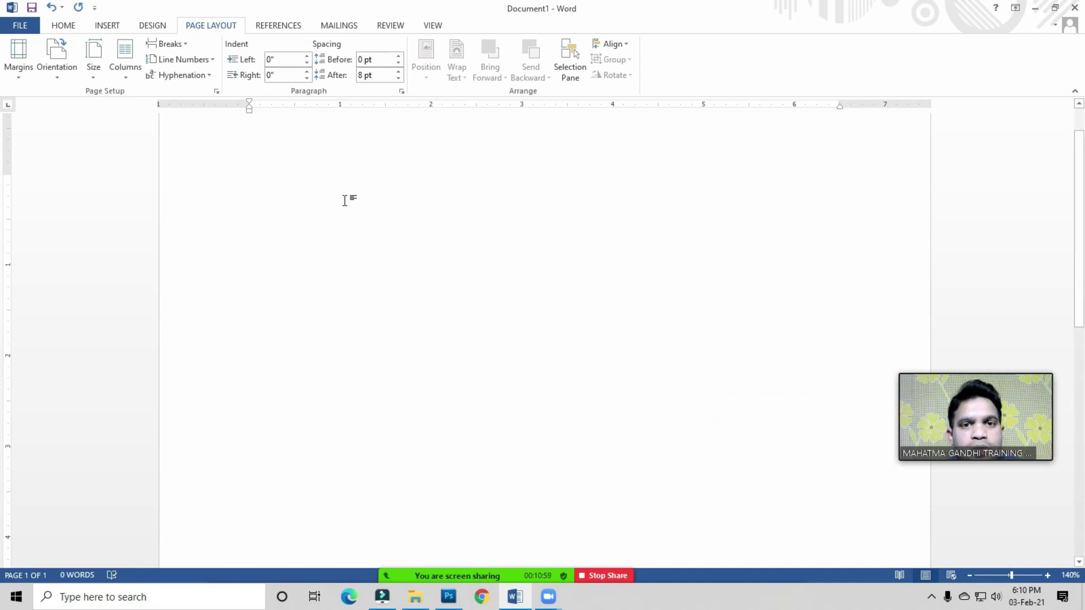
left_click(264, 189)
- Insert all five pictures (1–5) from the Arrange Group folder
left_click(107, 27)
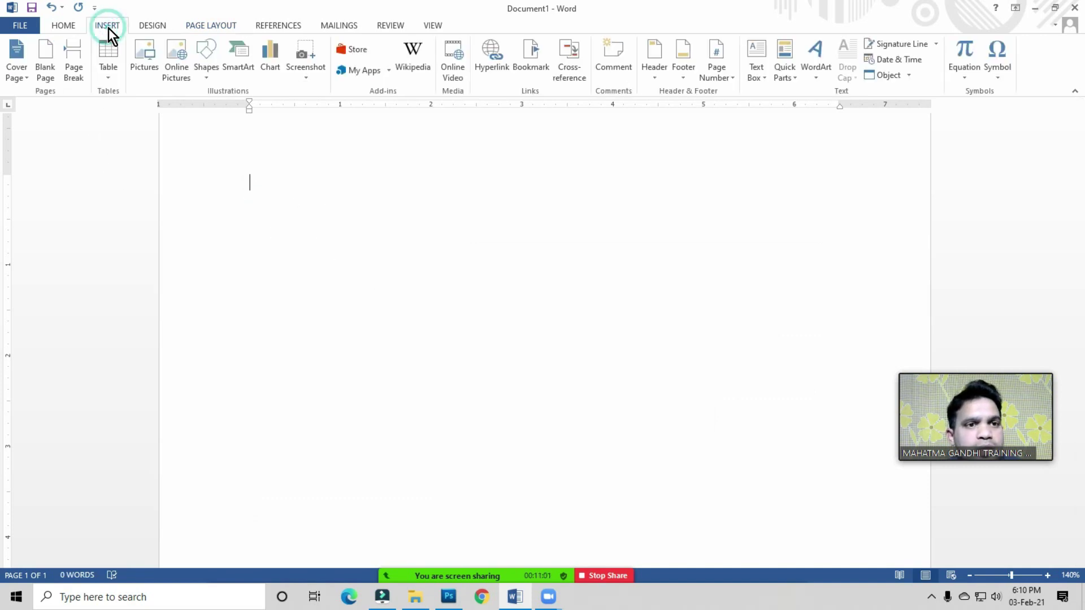
left_click(148, 68)
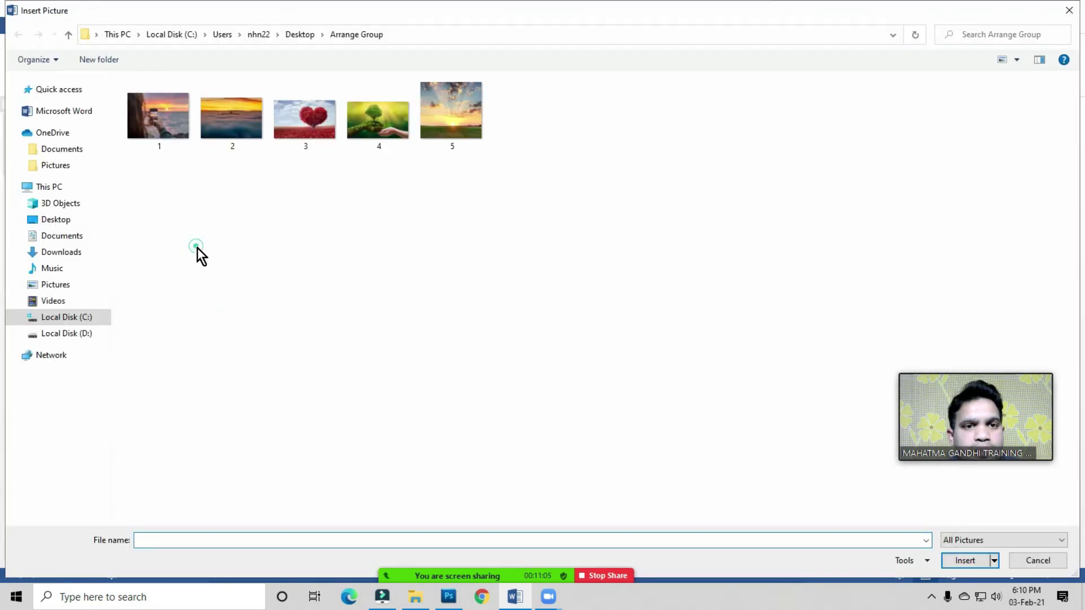
left_click_drag(174, 288, 481, 107)
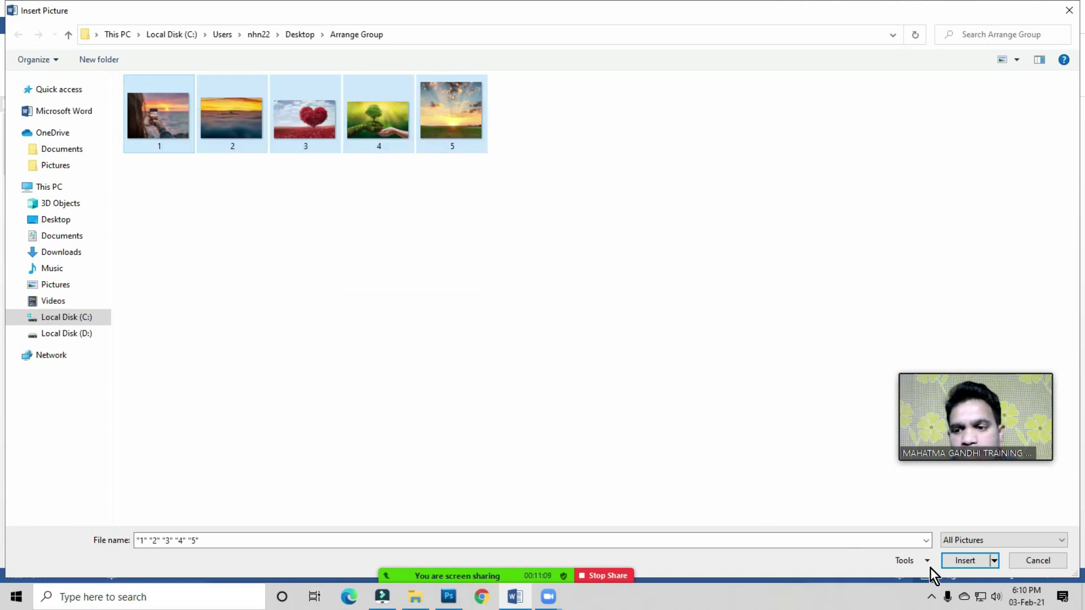
left_click(964, 561)
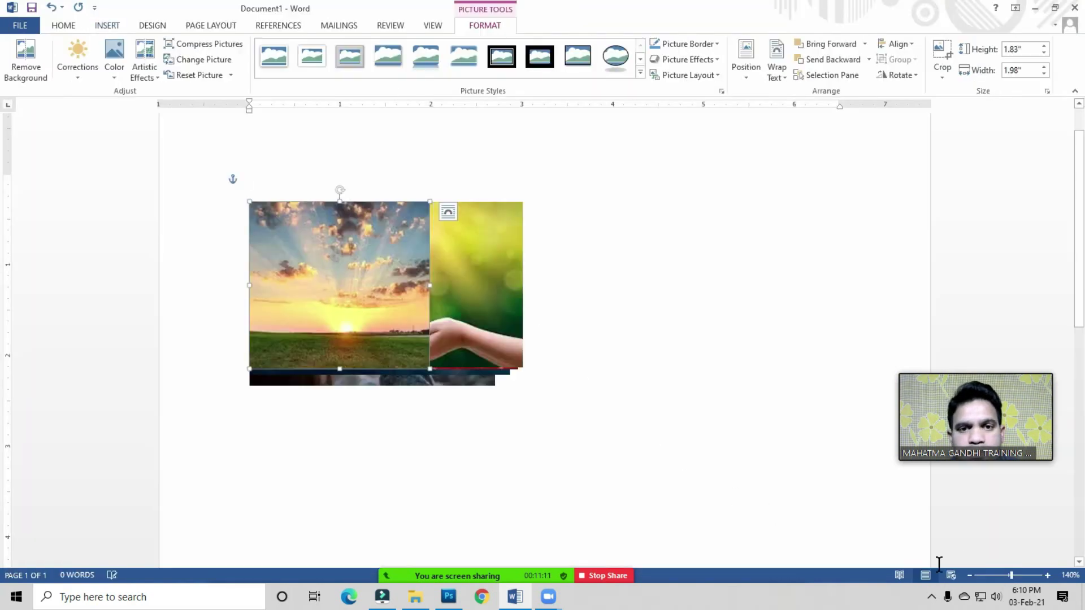
- Spread the photos out, shrink the woman and foggy sunset photos, and stack them with the heart-tree photo
left_click(568, 263)
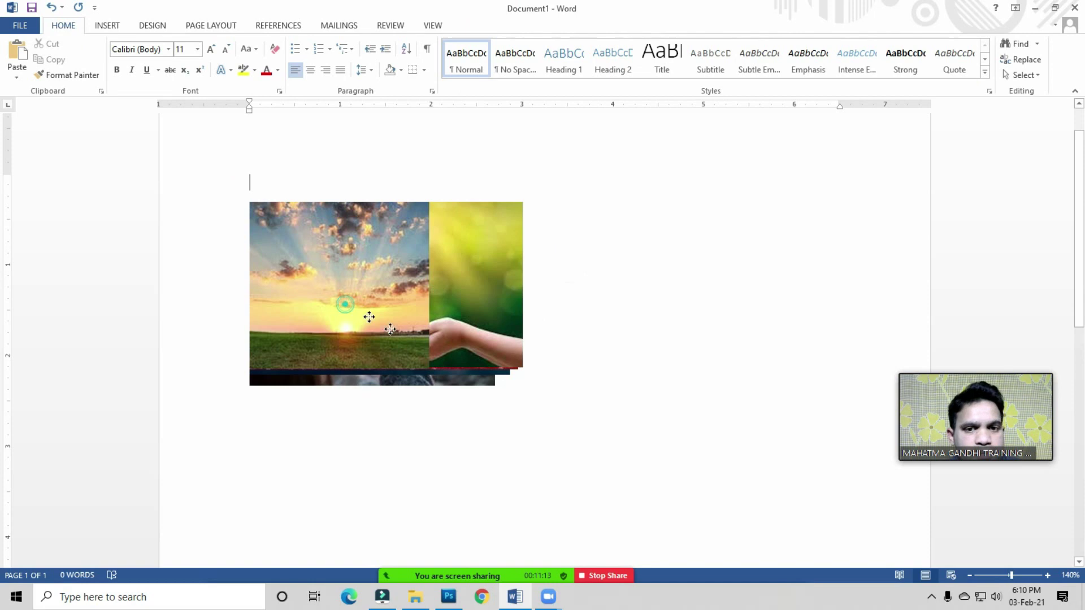
left_click_drag(344, 305, 619, 347)
left_click_drag(420, 303, 488, 451)
left_click_drag(344, 269, 625, 194)
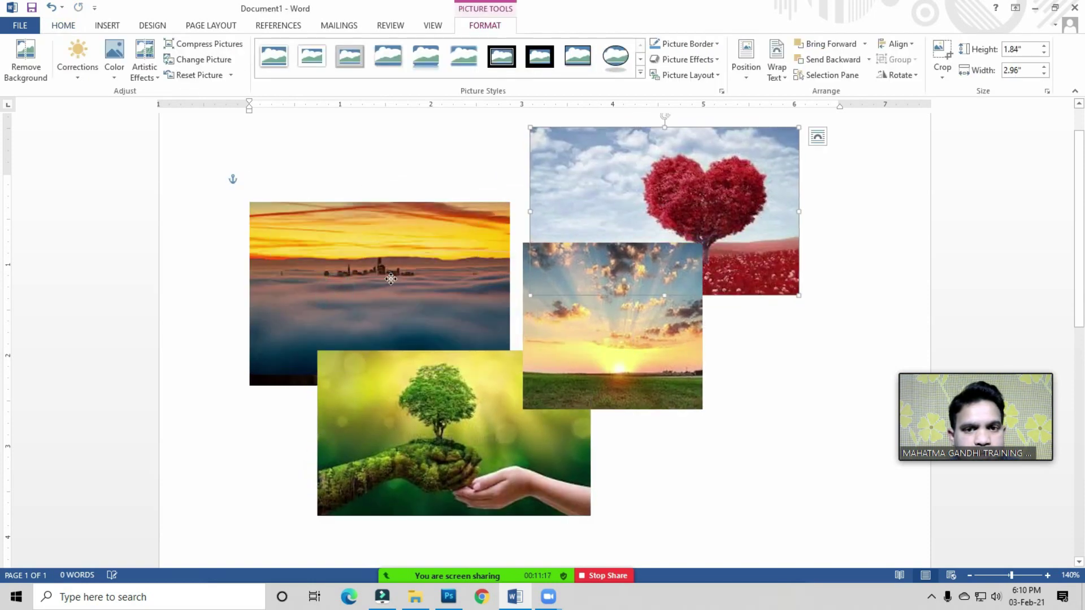
left_click_drag(391, 279, 583, 346)
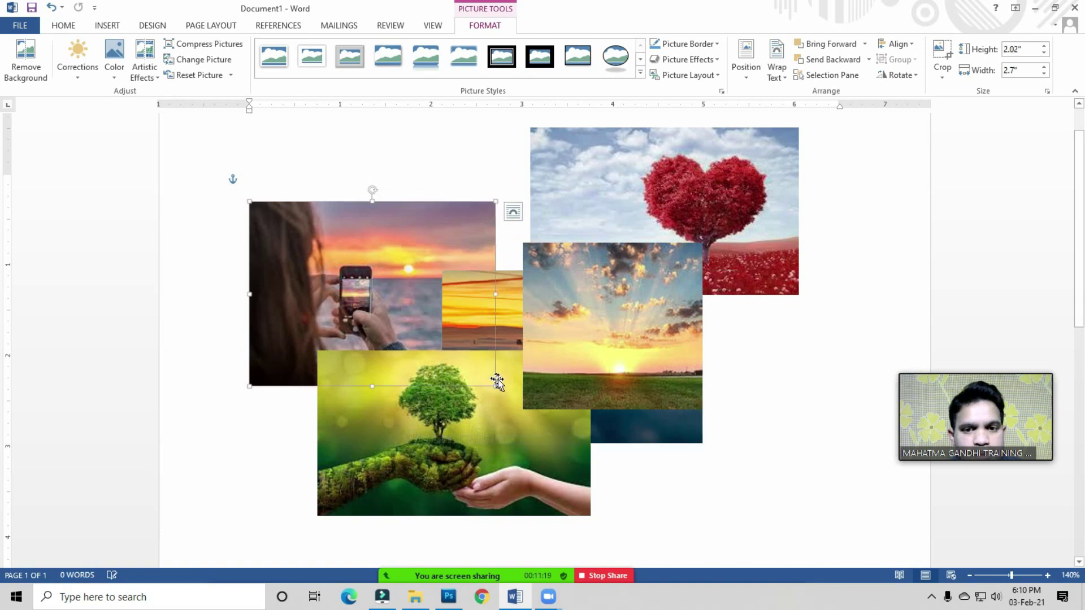
left_click_drag(496, 385, 386, 295)
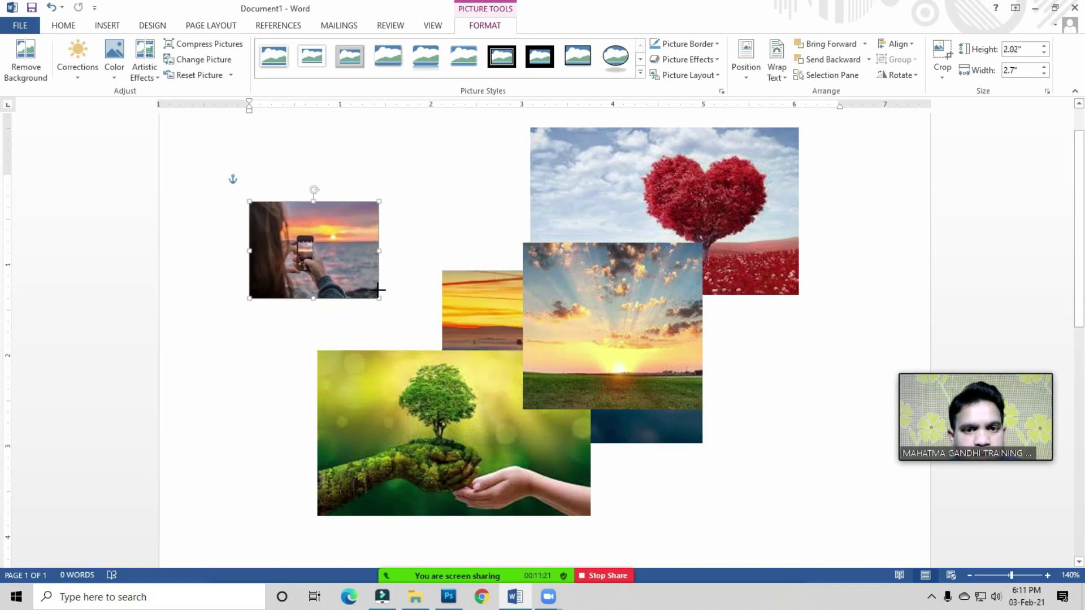
left_click_drag(474, 320, 316, 281)
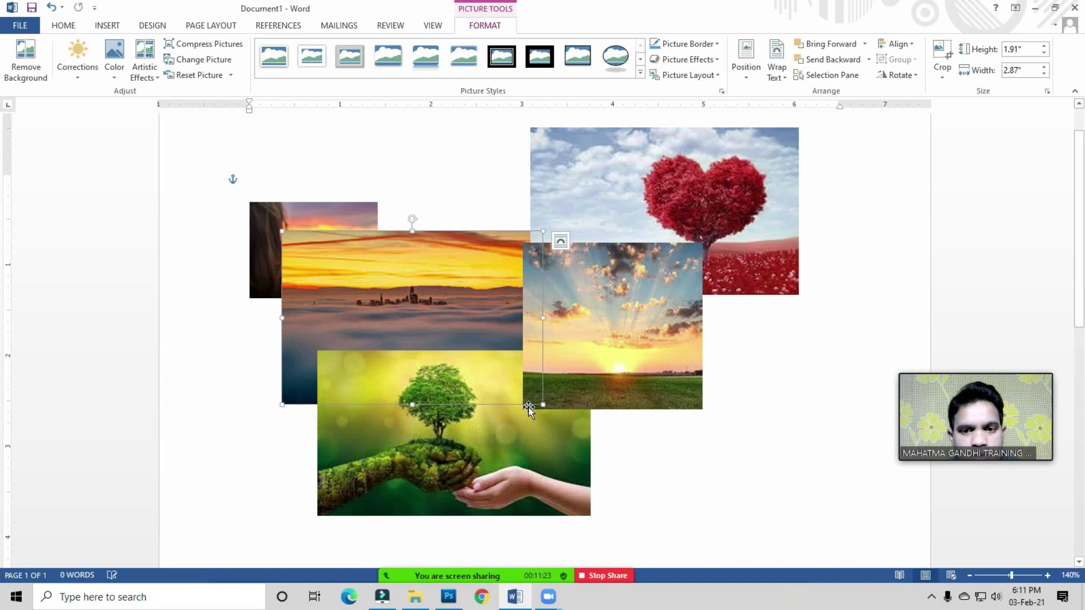
mouse_move(543, 404)
left_mouse_down()
mouse_move(407, 323)
mouse_move(417, 320)
left_mouse_up()
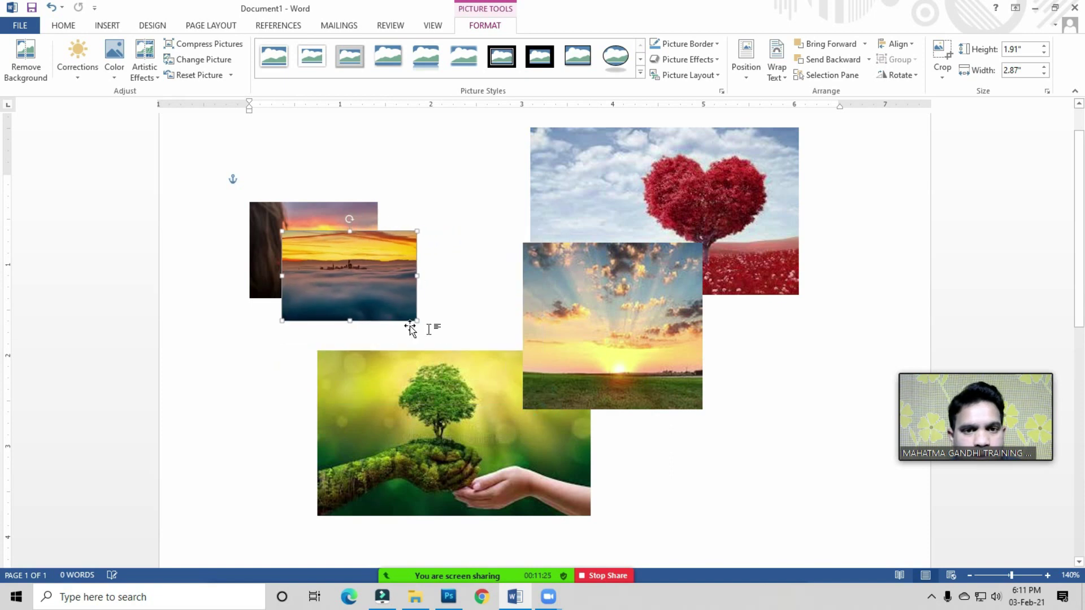
left_click_drag(562, 351, 569, 453)
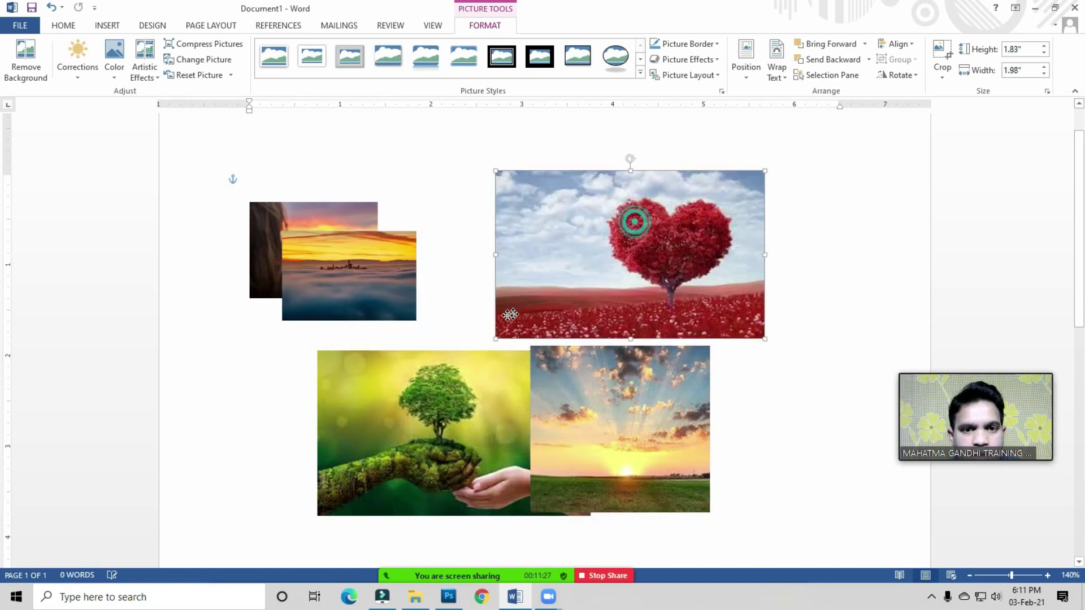
left_click_drag(633, 220, 432, 348)
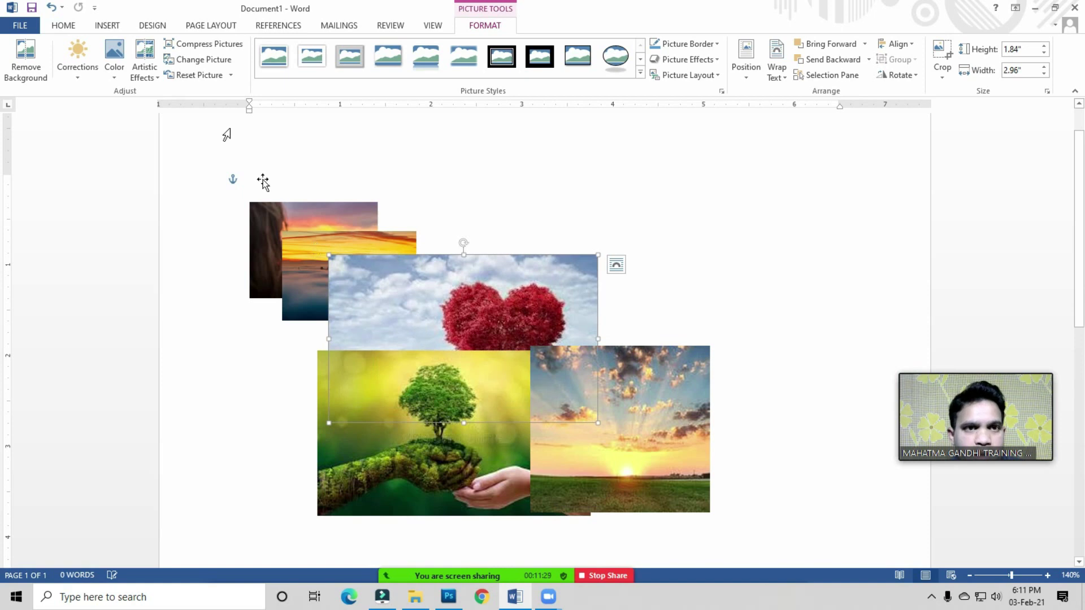
- Reposition the sunrise and tree-in-hand photos and shrink the heart-tree photo
left_click(211, 25)
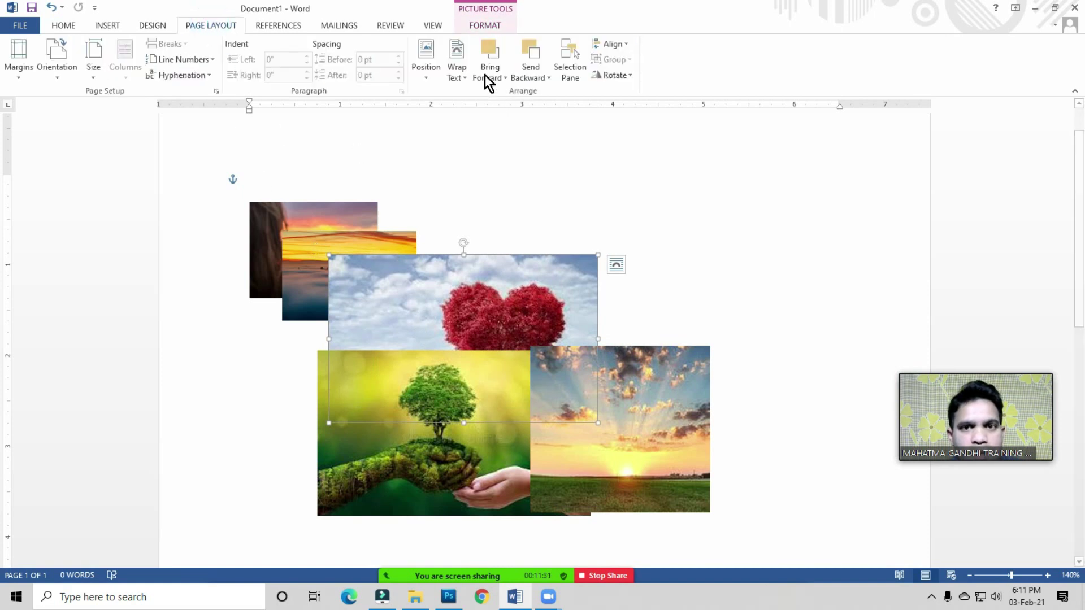
left_click(478, 277)
left_click_drag(608, 452, 691, 452)
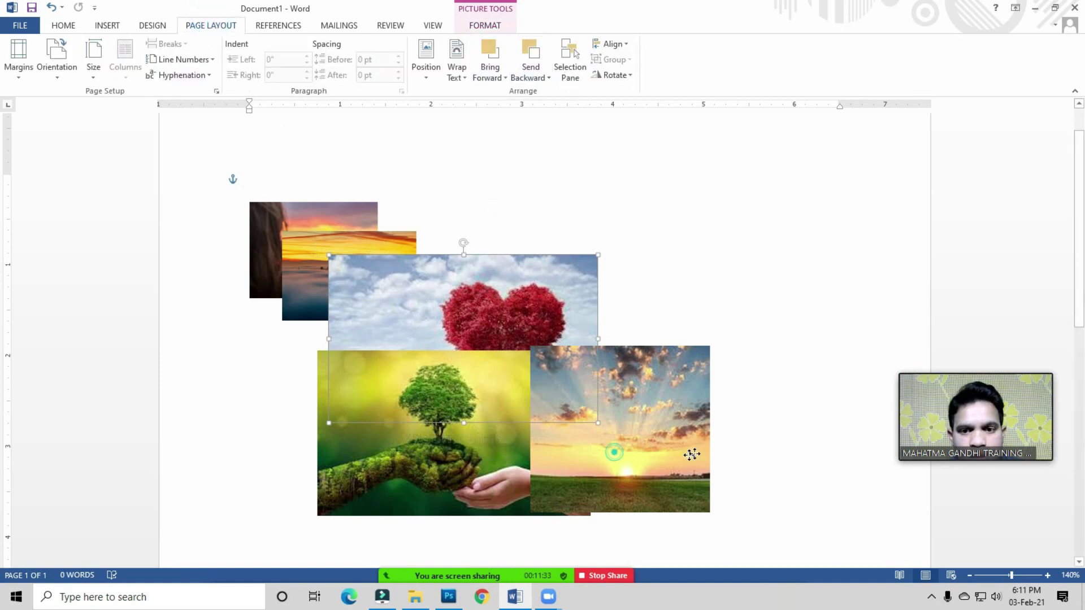
left_click_drag(509, 449, 417, 486)
left_click(571, 354)
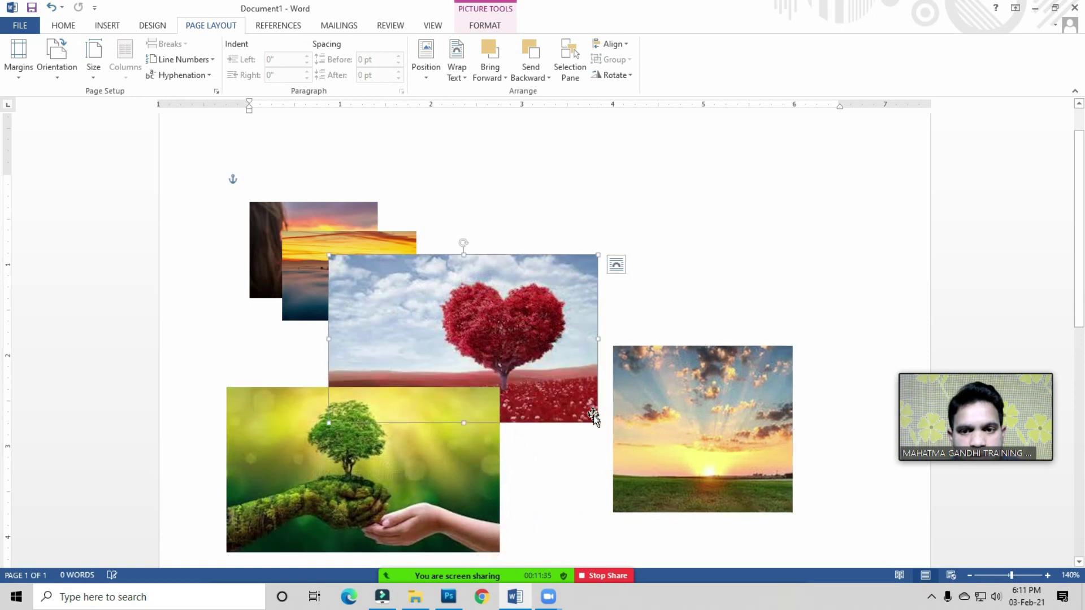
left_click_drag(597, 422, 466, 340)
- Move and shrink the tree-in-hand photo onto the stack, then delete the sunset-over-field photo
left_click(374, 463)
left_click_drag(509, 417, 648, 310)
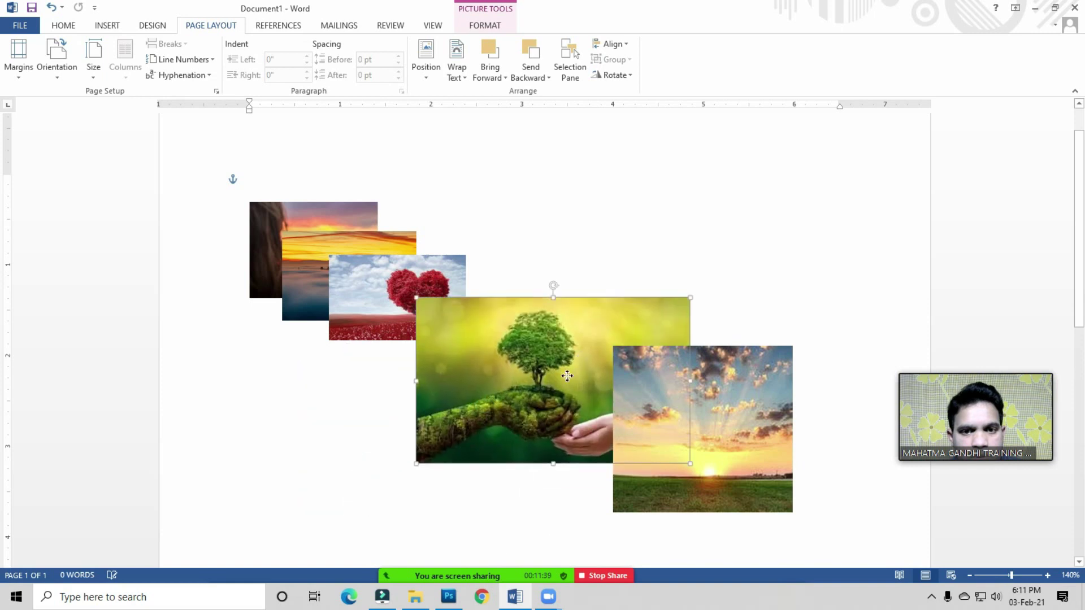
left_click_drag(655, 439, 707, 434)
left_click_drag(795, 423, 830, 423)
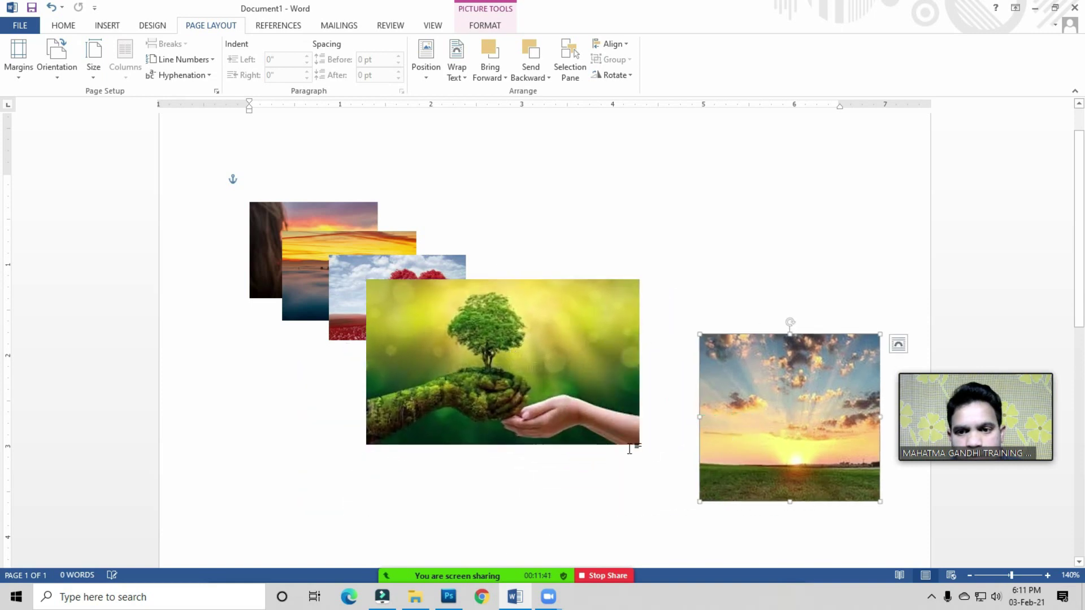
left_click(639, 445)
left_click_drag(640, 445, 606, 425)
left_click_drag(526, 389, 513, 368)
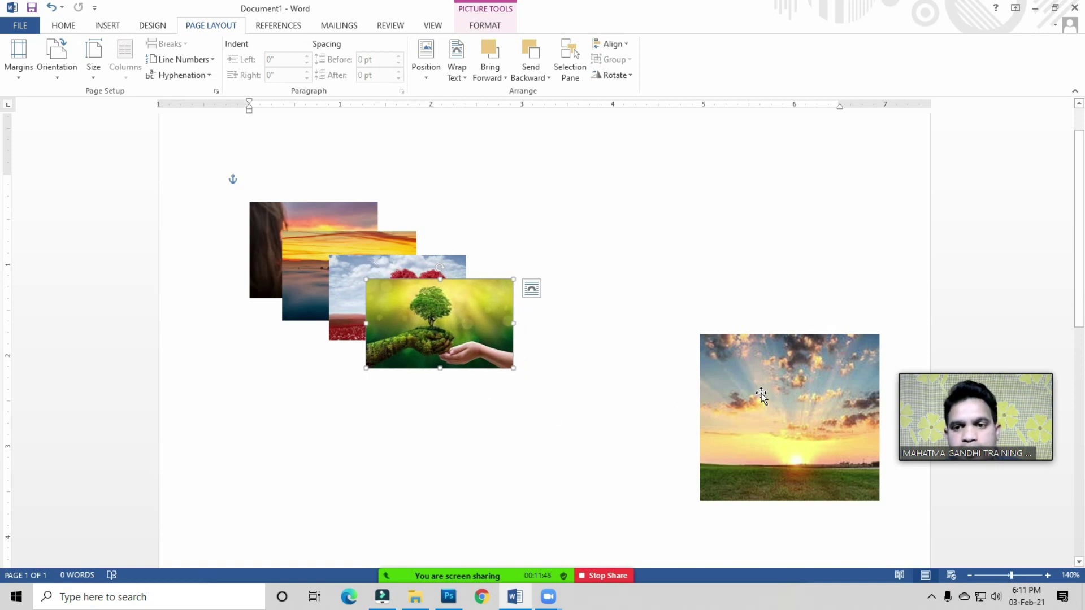
left_click(789, 382)
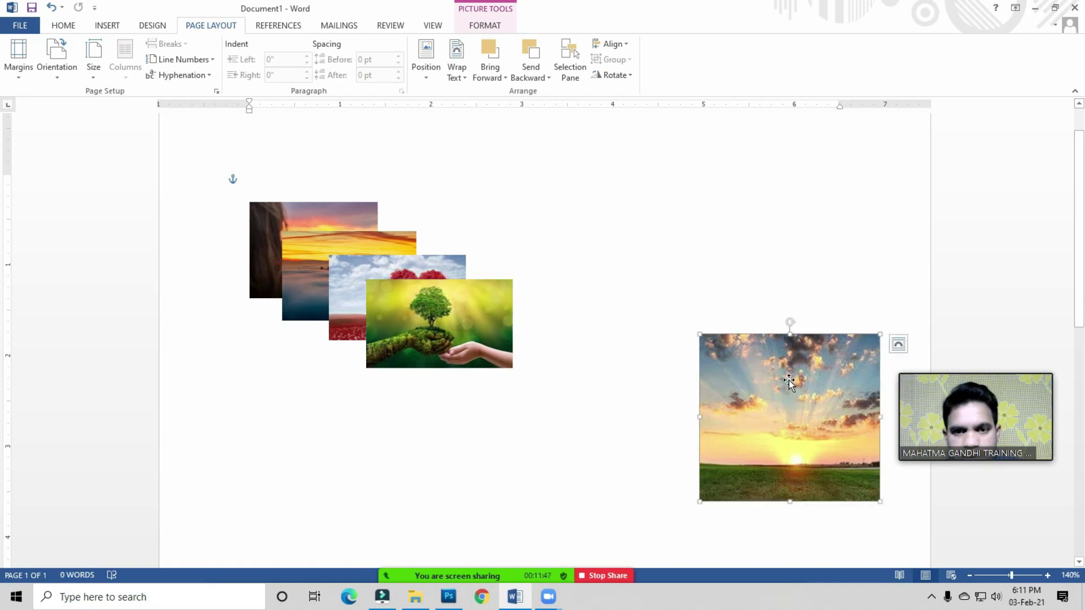
key("Delete")
- Move the orange sunset photo above the stack and shift the heart and tree photos upward
left_click_drag(333, 238, 322, 250)
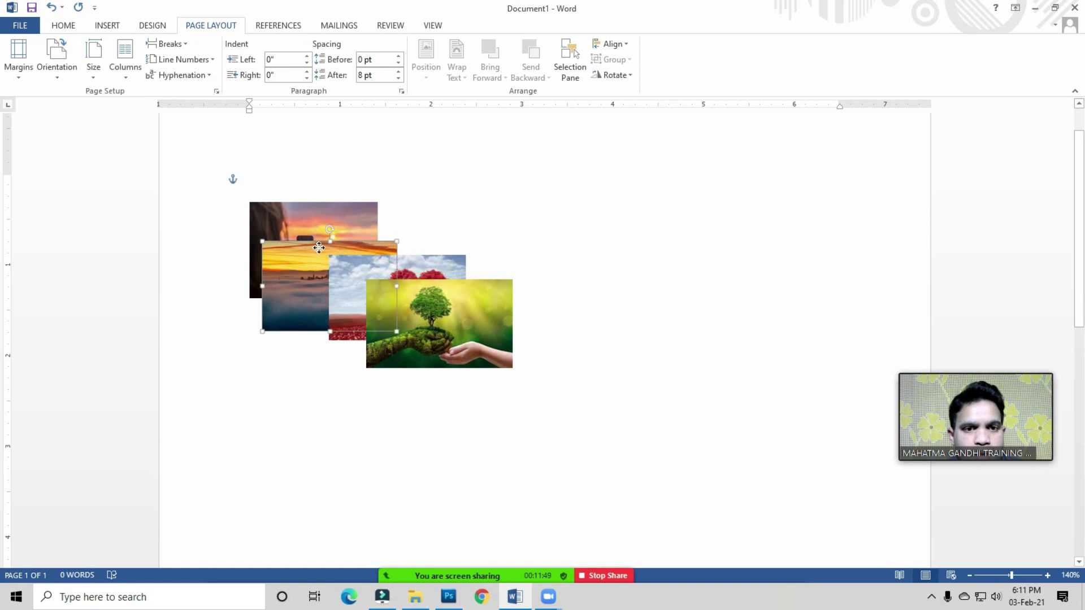
left_click_drag(474, 349, 467, 356)
mouse_move(304, 270)
left_mouse_down()
mouse_move(344, 178)
mouse_move(330, 166)
left_mouse_up()
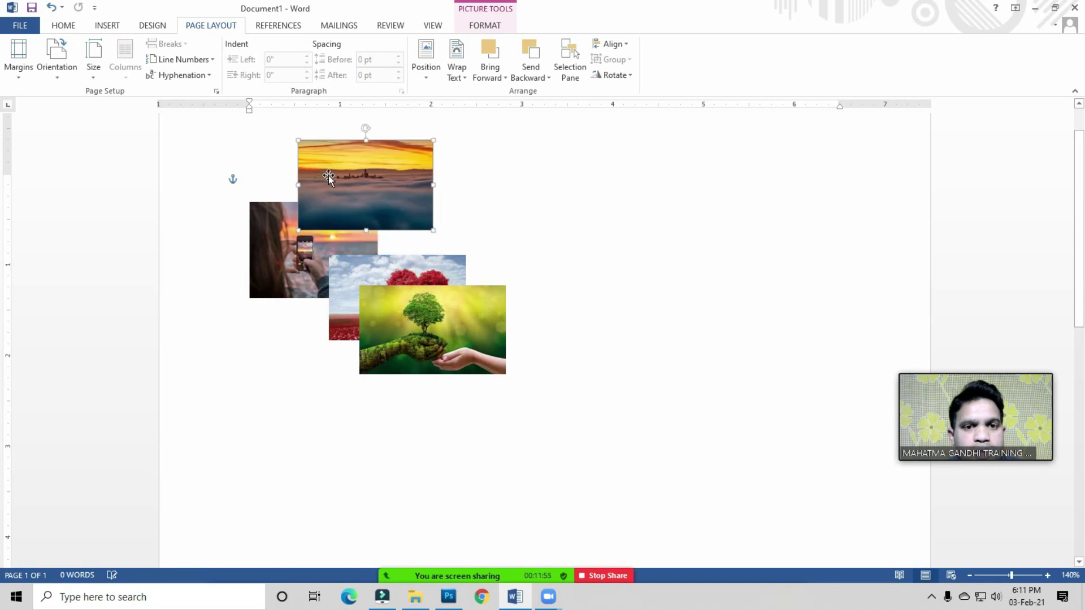
left_click_drag(346, 266, 362, 202)
left_click_drag(427, 345, 428, 293)
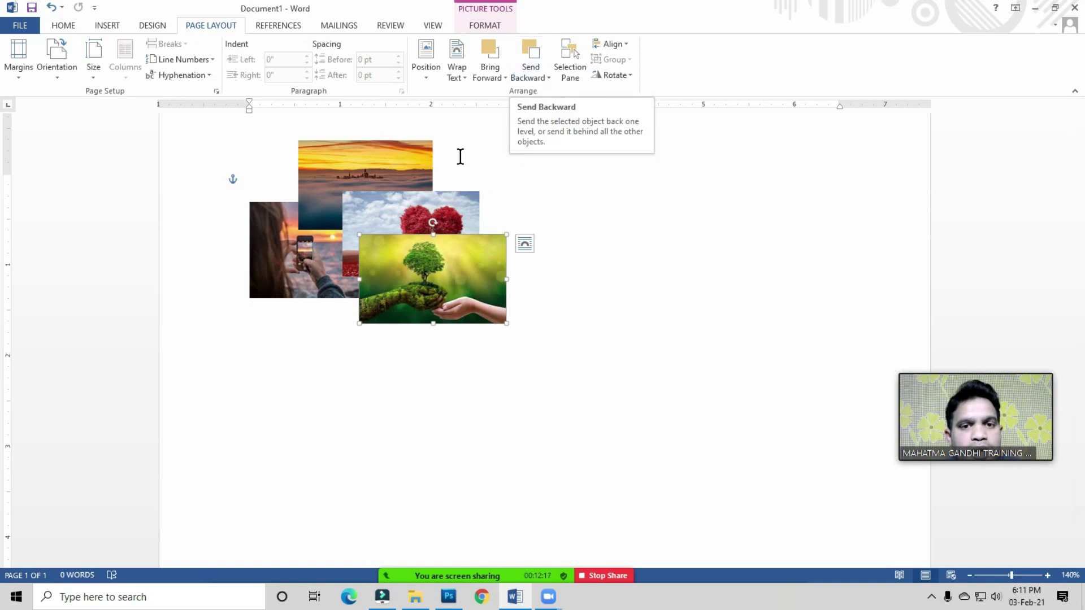
- Bring the woman-with-phone photo and then the orange sunset photo one level forward
left_click(276, 240)
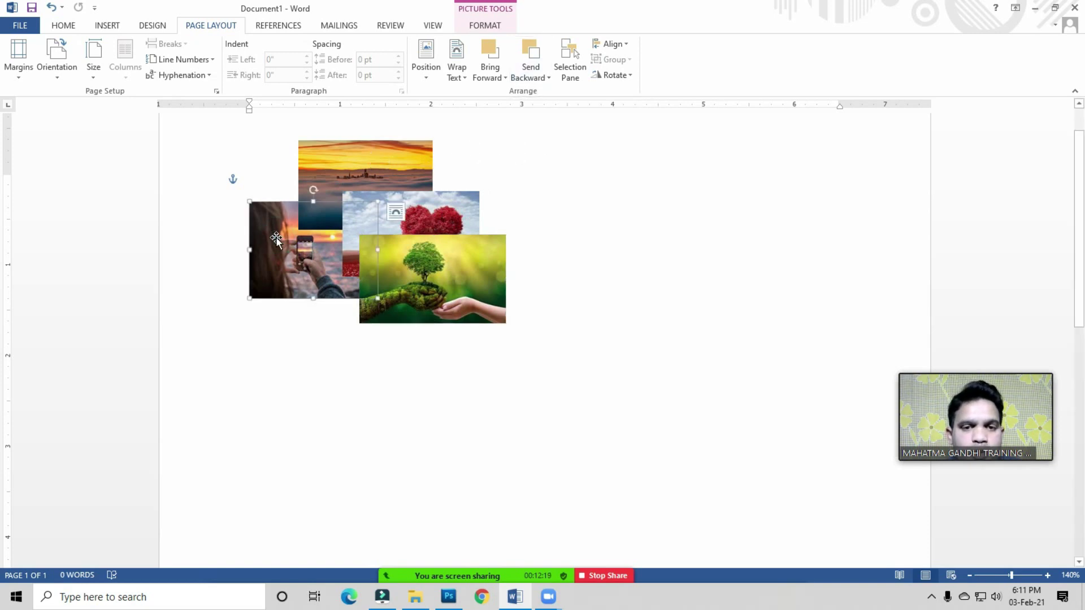
left_click(505, 79)
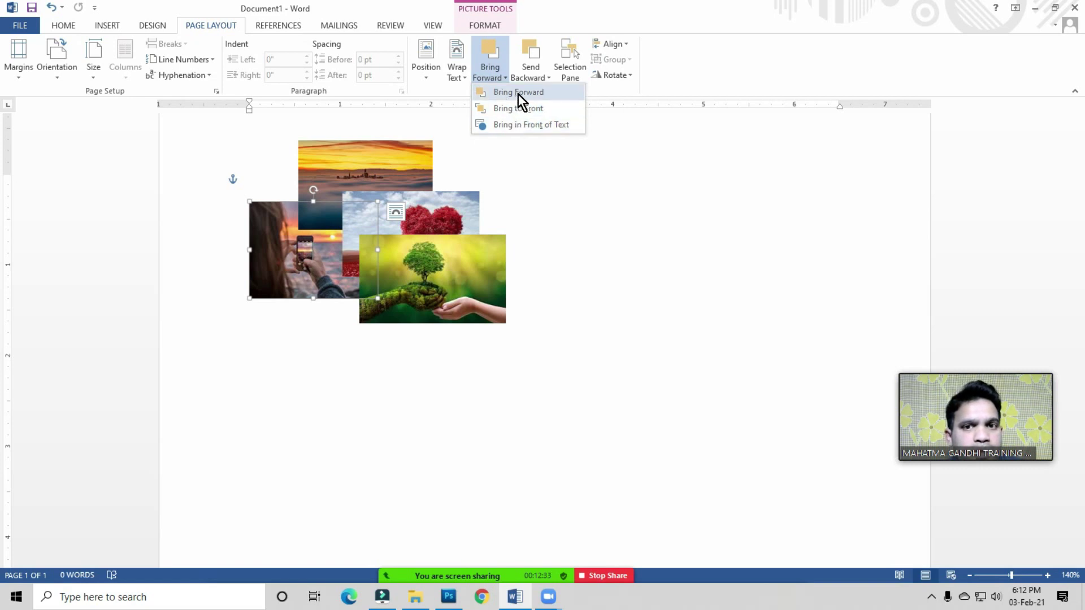
left_click(517, 92)
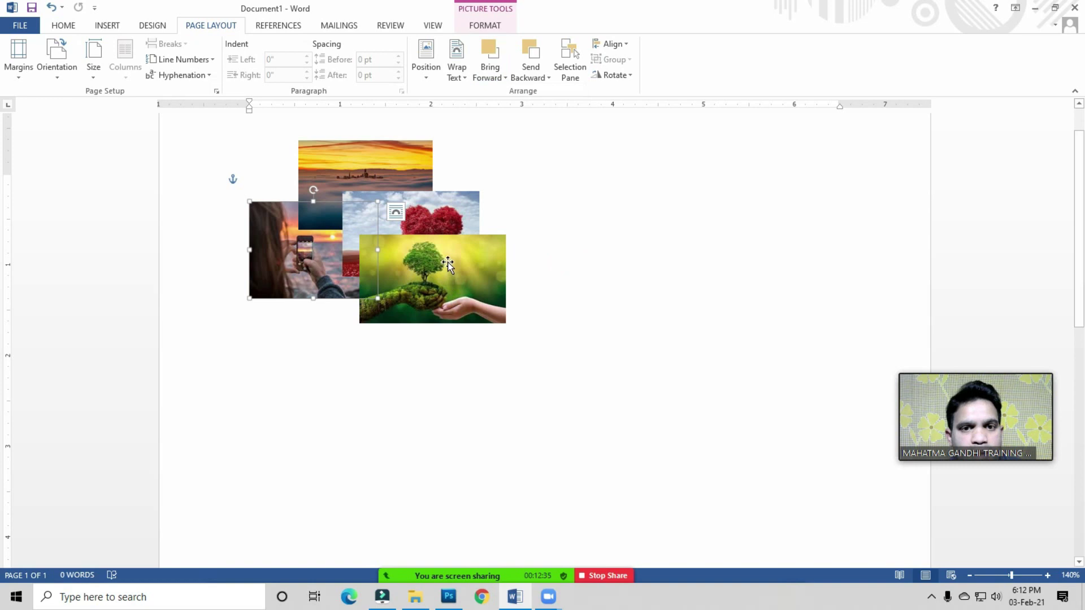
left_click(382, 163)
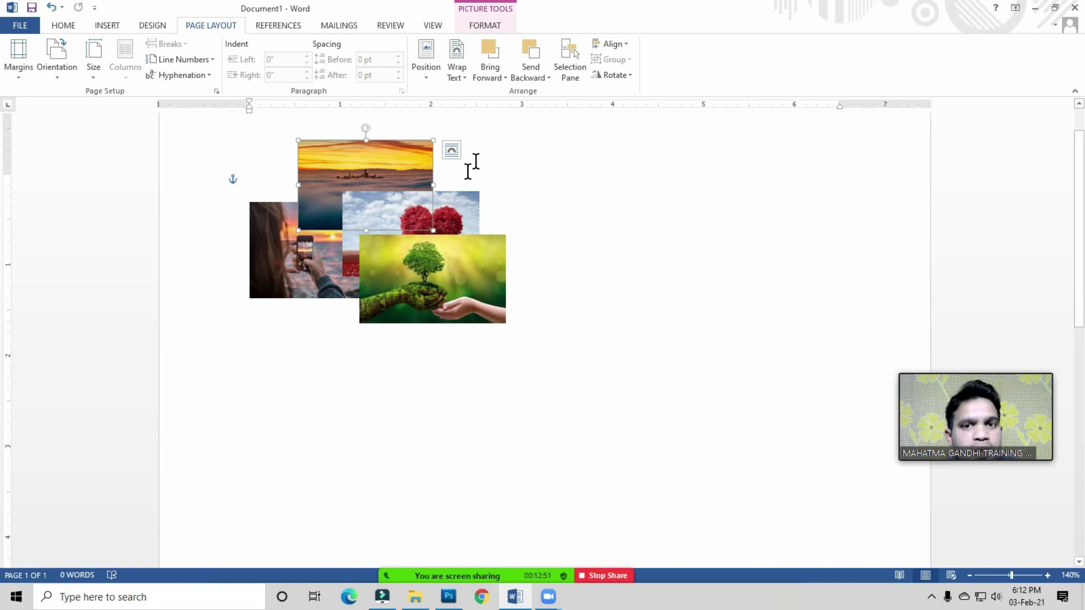
left_click(496, 77)
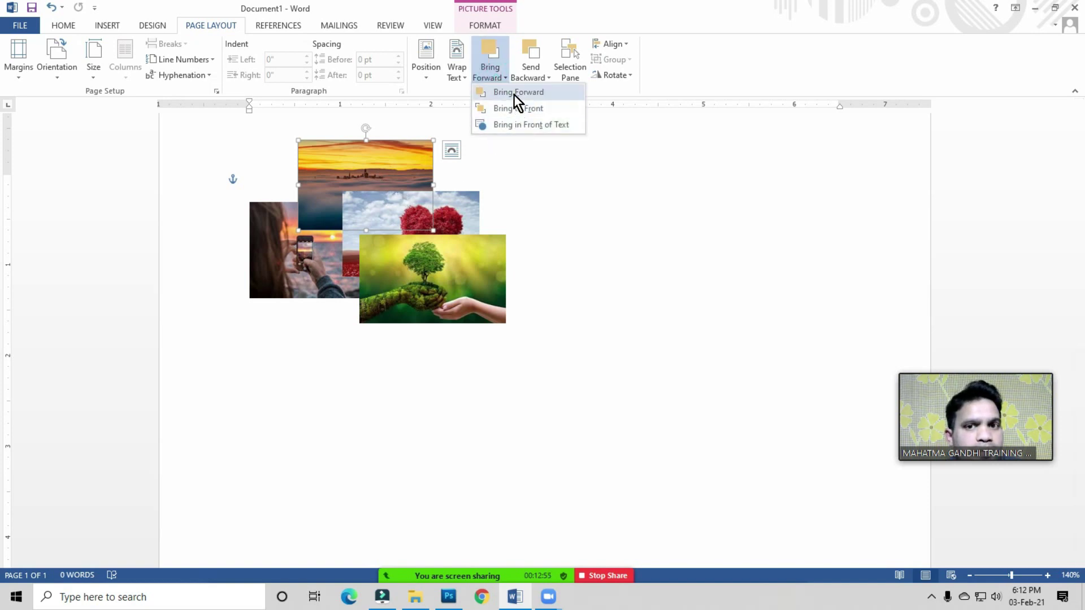
left_click(513, 94)
- Send the sunset photo behind the heart photo, shift it over the left photo, and nudge the tree-in-hands photo
mouse_move(360, 178)
left_mouse_down()
mouse_move(428, 229)
mouse_move(434, 202)
left_mouse_up()
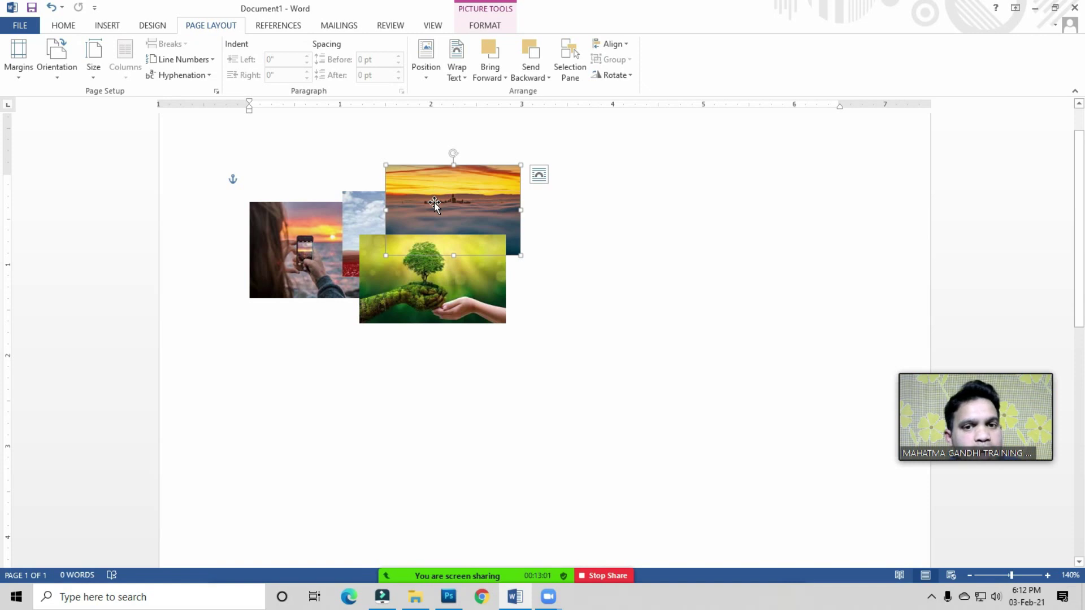
left_click(540, 80)
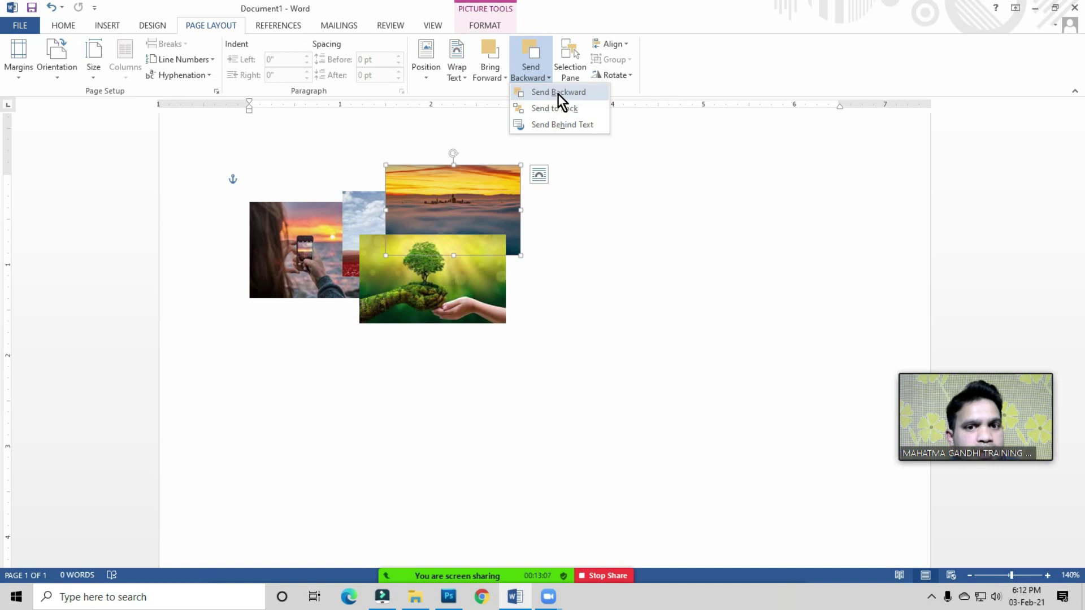
left_click(558, 93)
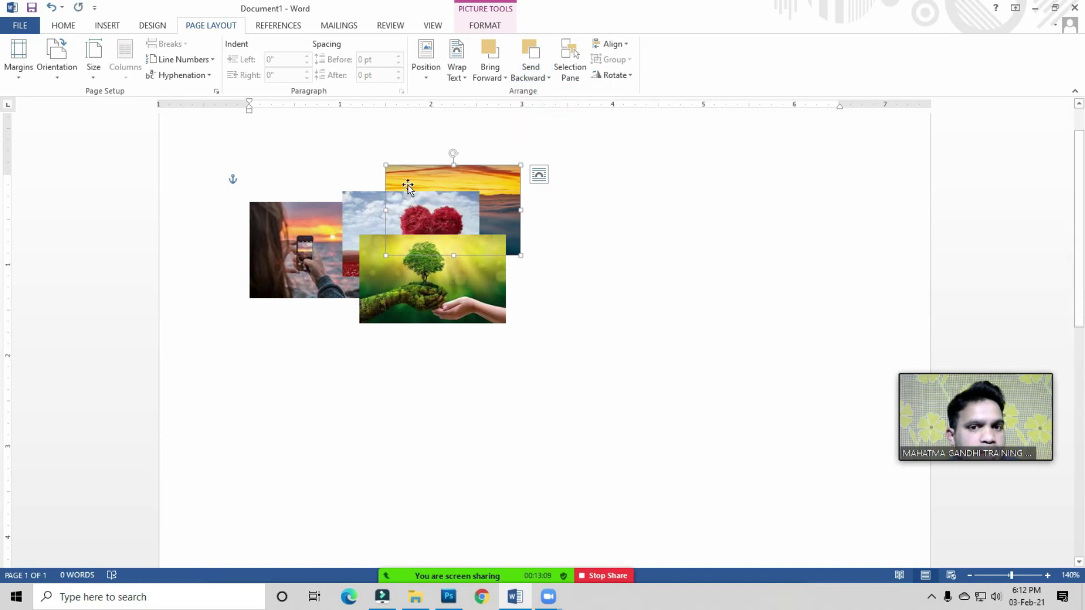
left_click_drag(408, 187, 315, 173)
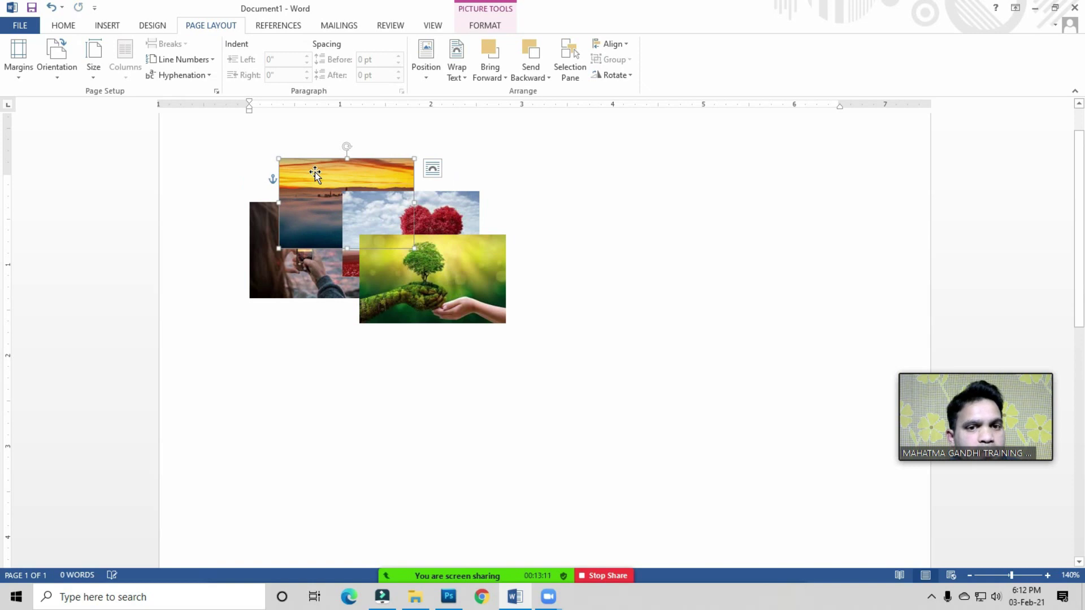
left_click(493, 80)
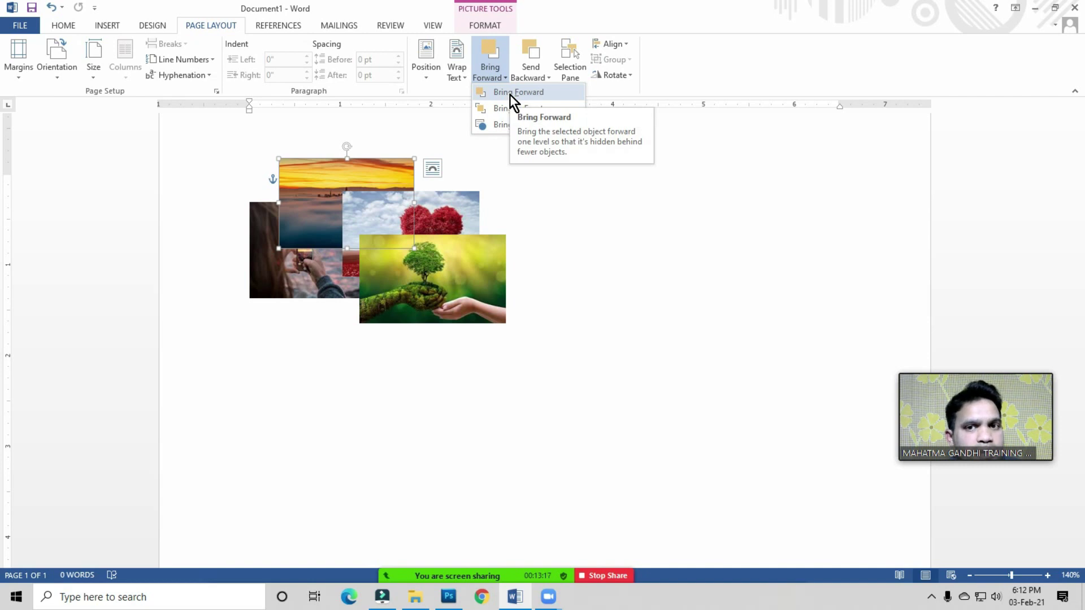
left_click(531, 77)
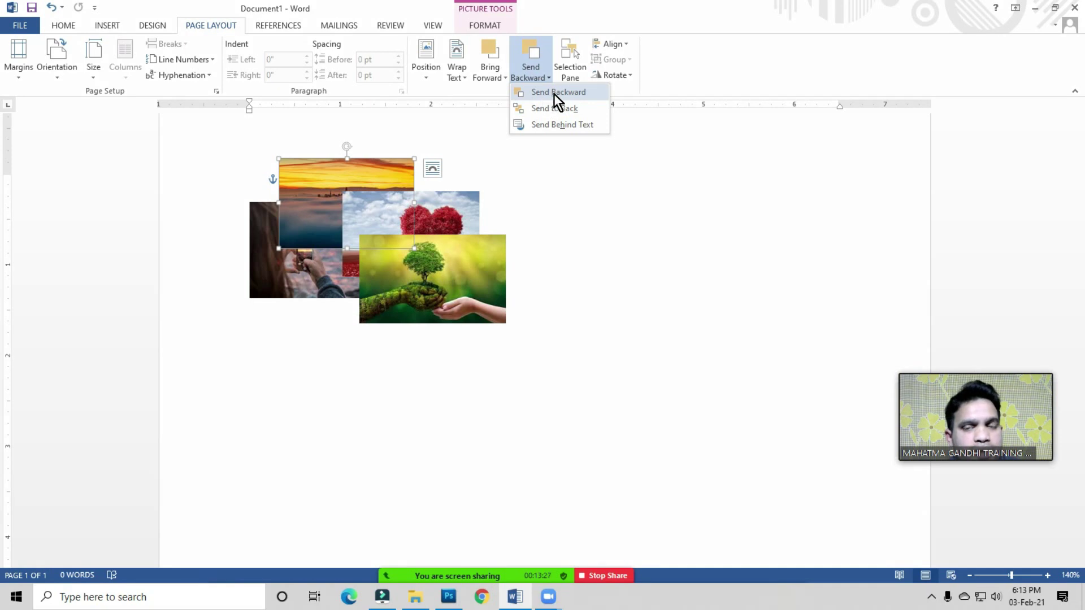
left_click(396, 232)
left_click(454, 290)
left_click_drag(453, 290, 388, 303)
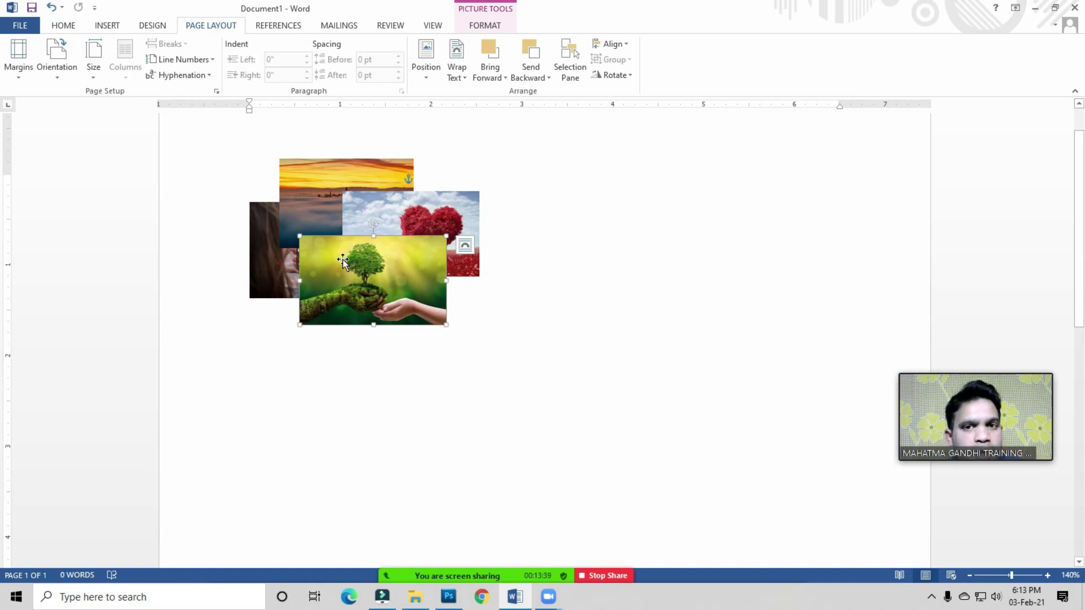
- Send the tree-in-hands photo to the back and nudge it slightly
left_click(541, 77)
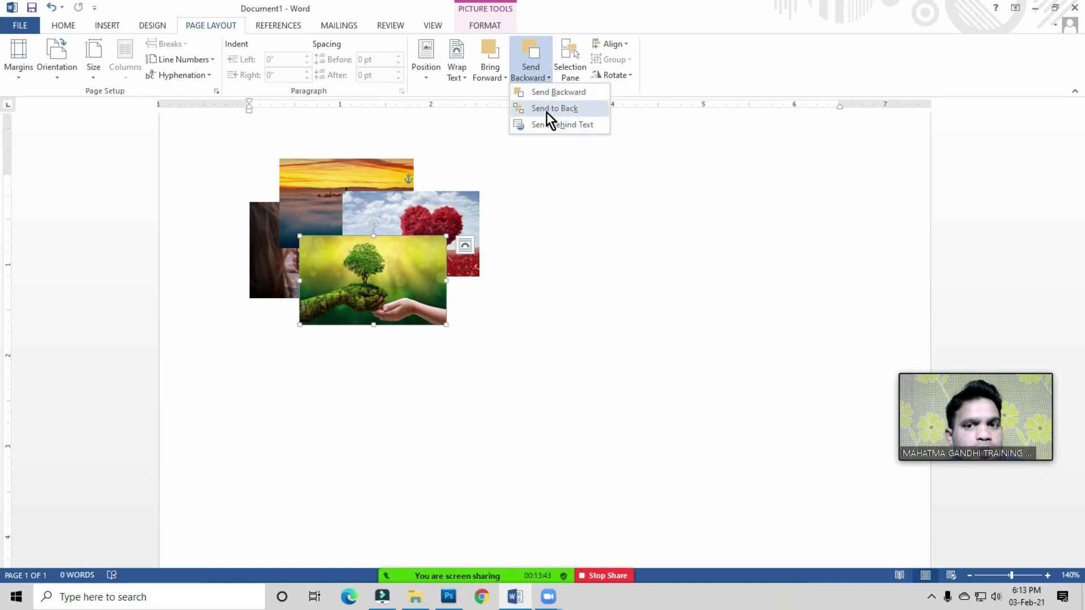
left_click(375, 273)
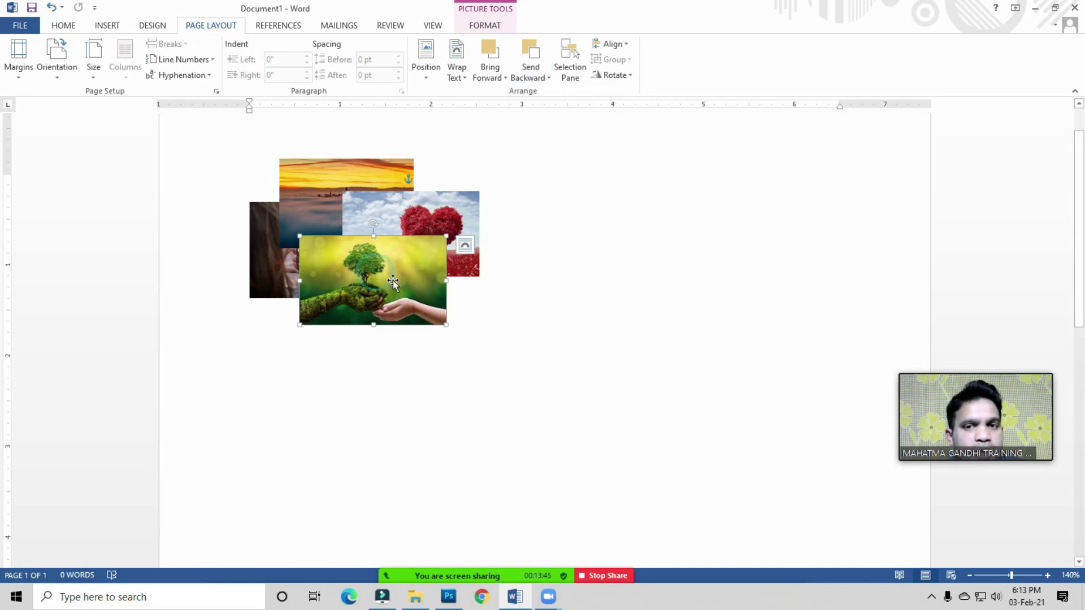
left_click(540, 79)
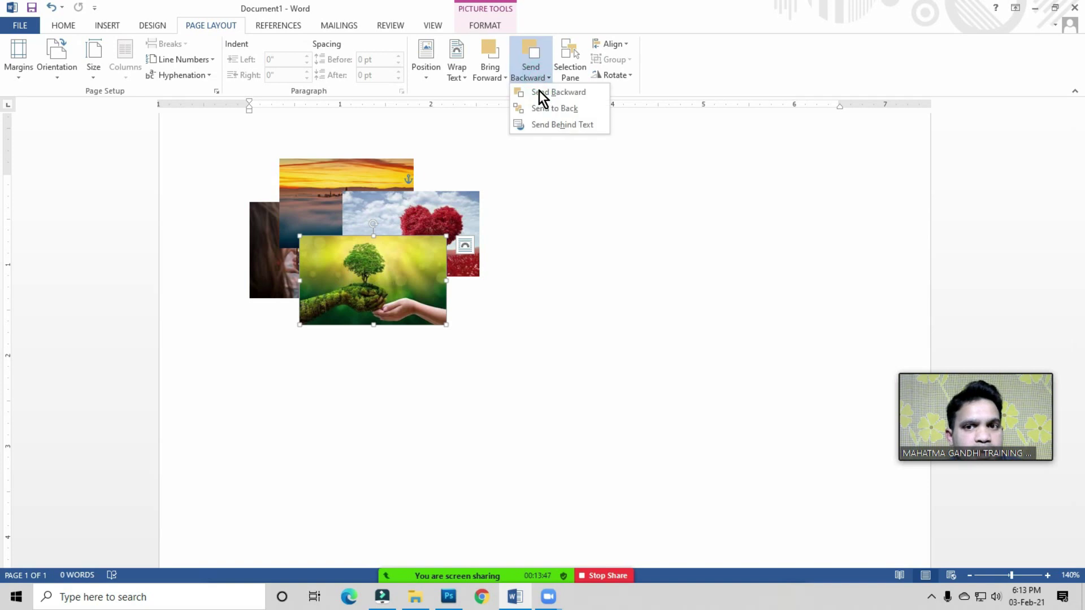
left_click(555, 108)
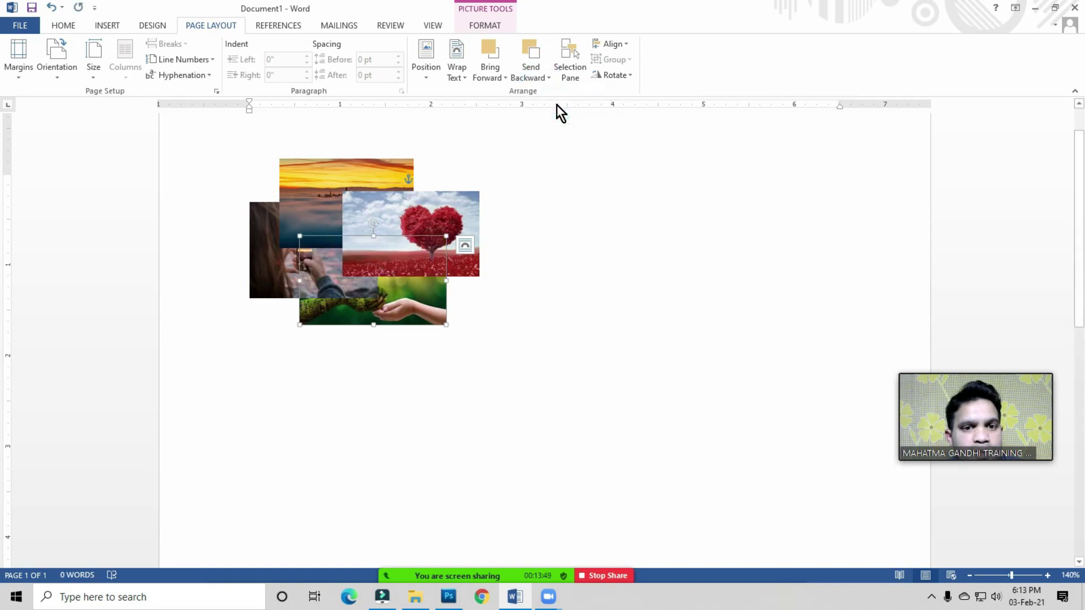
left_click_drag(409, 318, 414, 330)
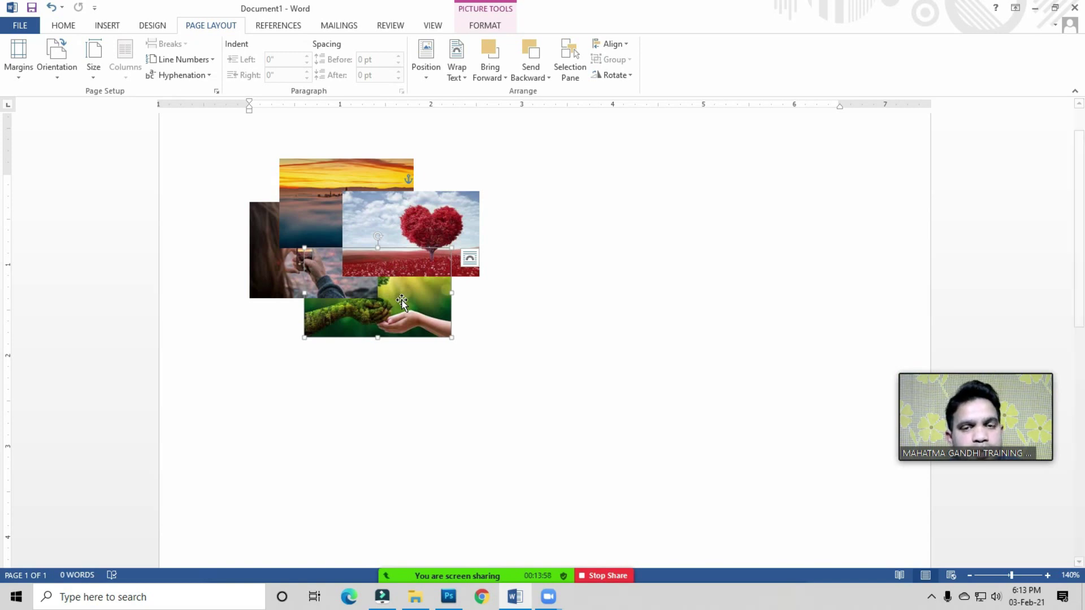
- Bring the tree photo to the front and move it up and right over the heart photo
left_click(494, 78)
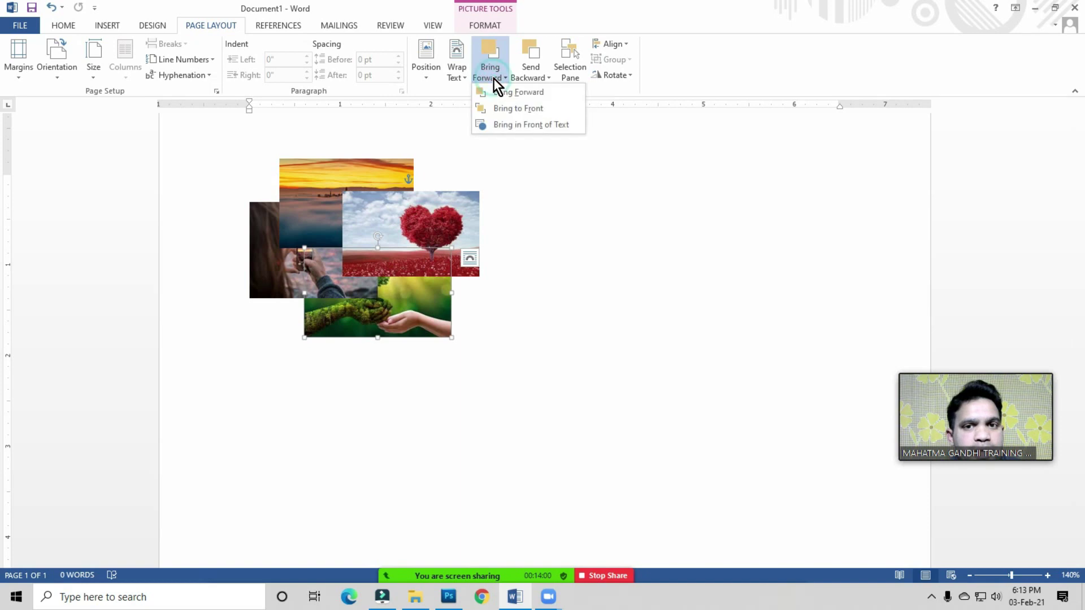
left_click(521, 110)
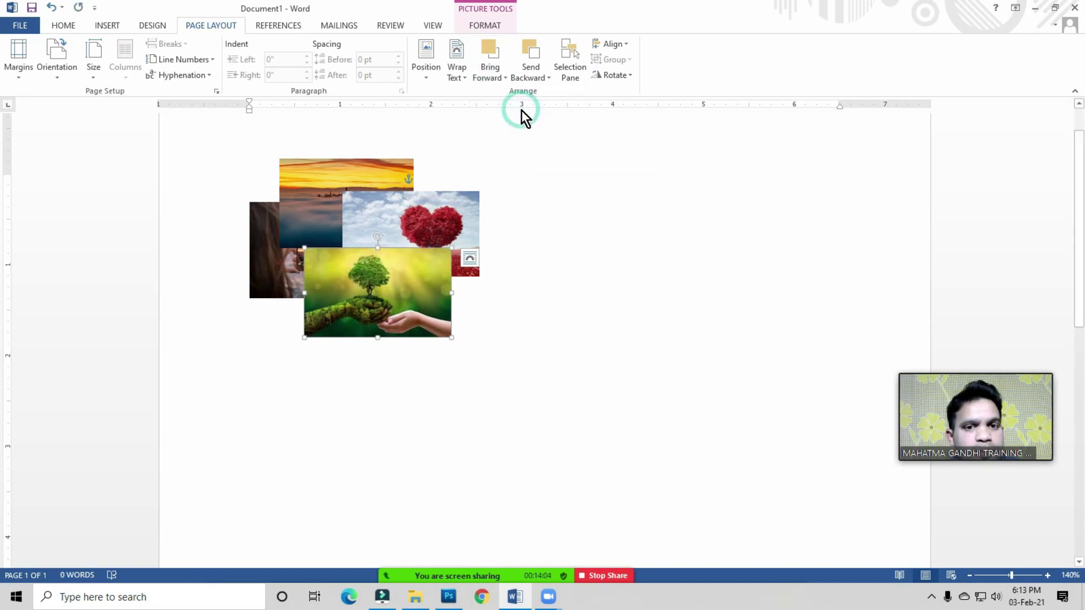
left_click(387, 300)
left_click_drag(387, 300, 460, 259)
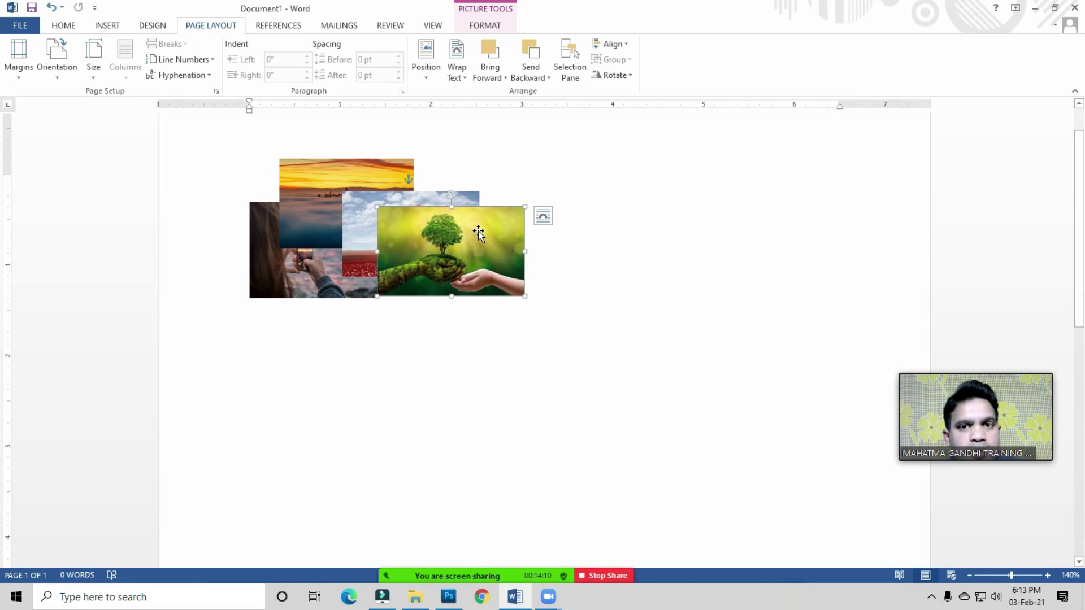
left_click(490, 82)
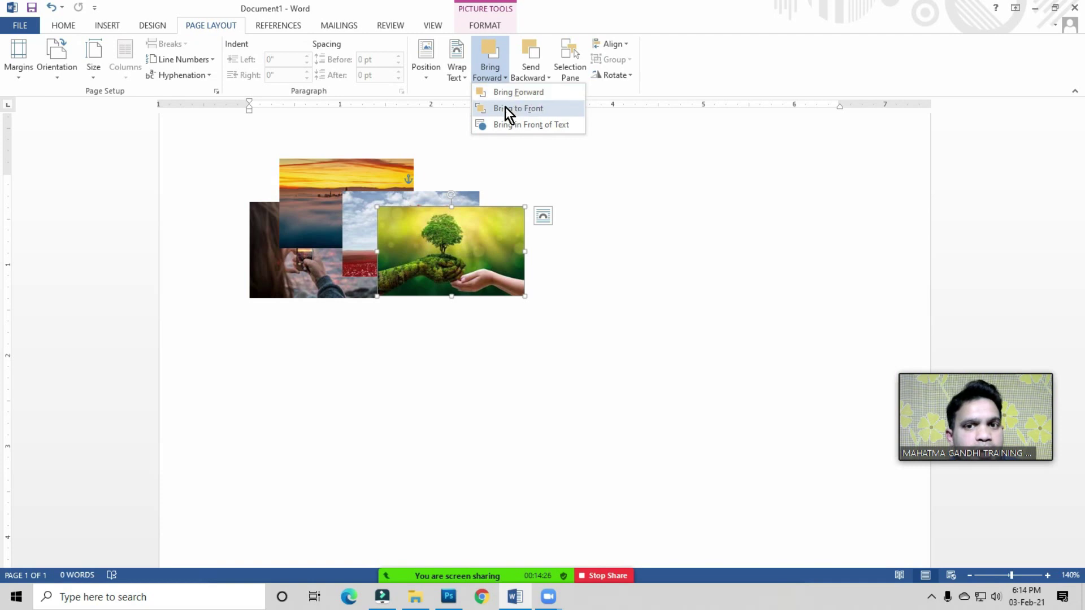
left_click(446, 276)
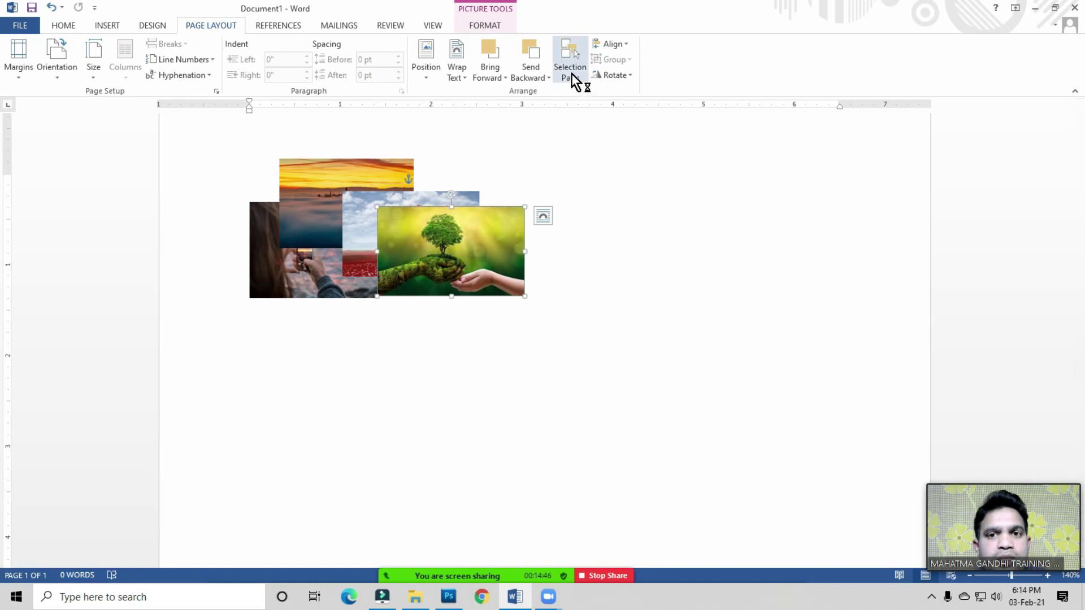
- Stagger the tree, sunset and heart photos into a diagonal cascade and open the Selection Pane
left_click_drag(444, 239, 494, 353)
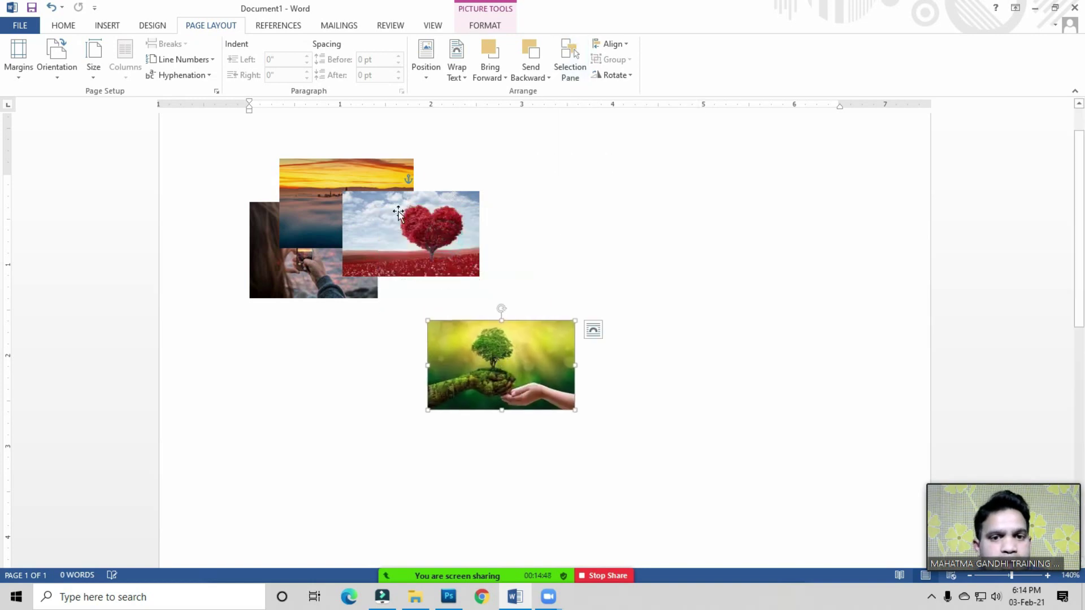
left_click_drag(398, 213, 382, 345)
left_click_drag(351, 213, 453, 220)
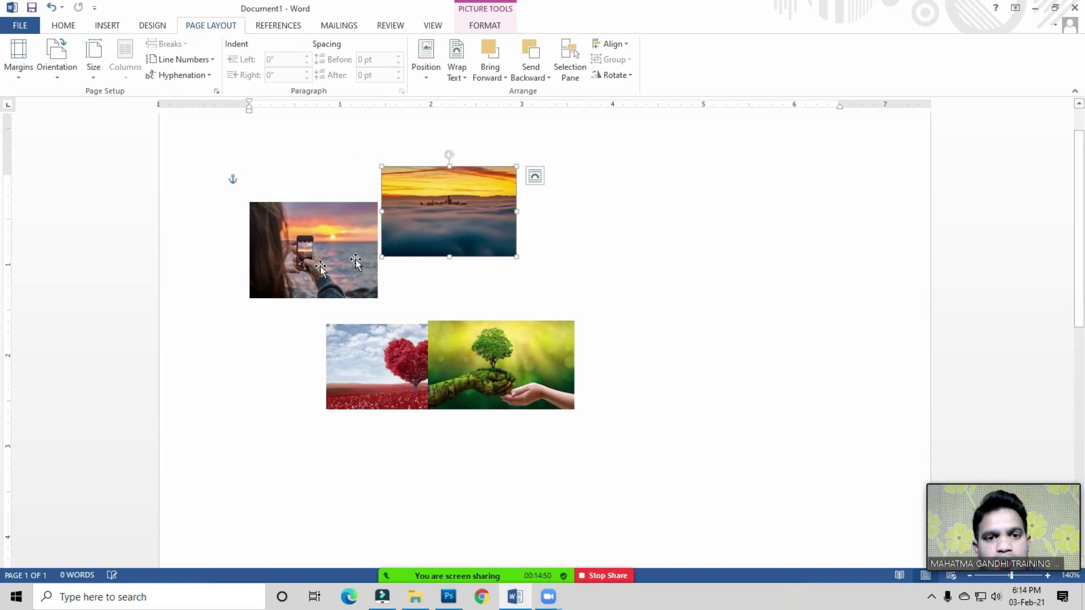
left_click_drag(355, 261, 349, 241)
left_click_drag(363, 380, 327, 294)
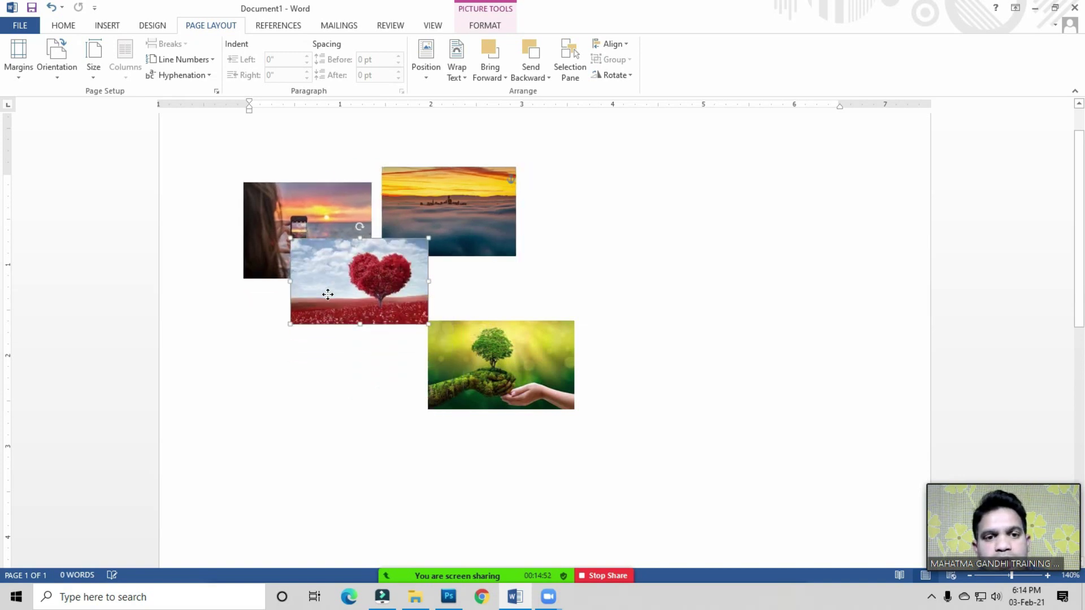
mouse_move(472, 223)
left_mouse_down()
mouse_move(484, 288)
mouse_move(379, 336)
left_mouse_up()
left_click_drag(550, 367, 464, 415)
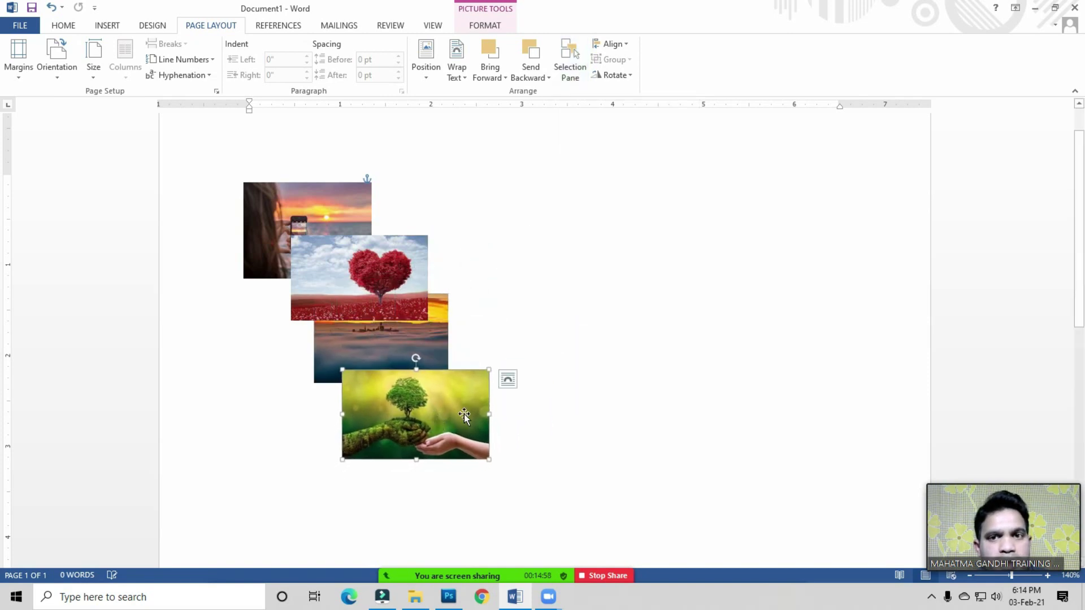
left_click(568, 57)
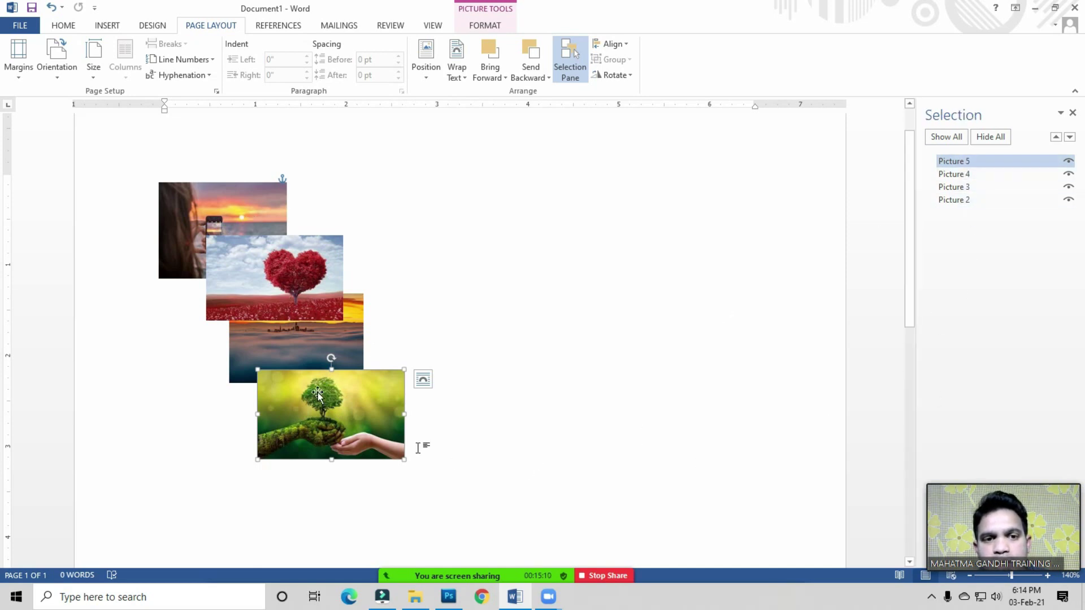
- Hide the heart and tree photos, use Hide All then Show All, and close the Selection pane
left_click(304, 285)
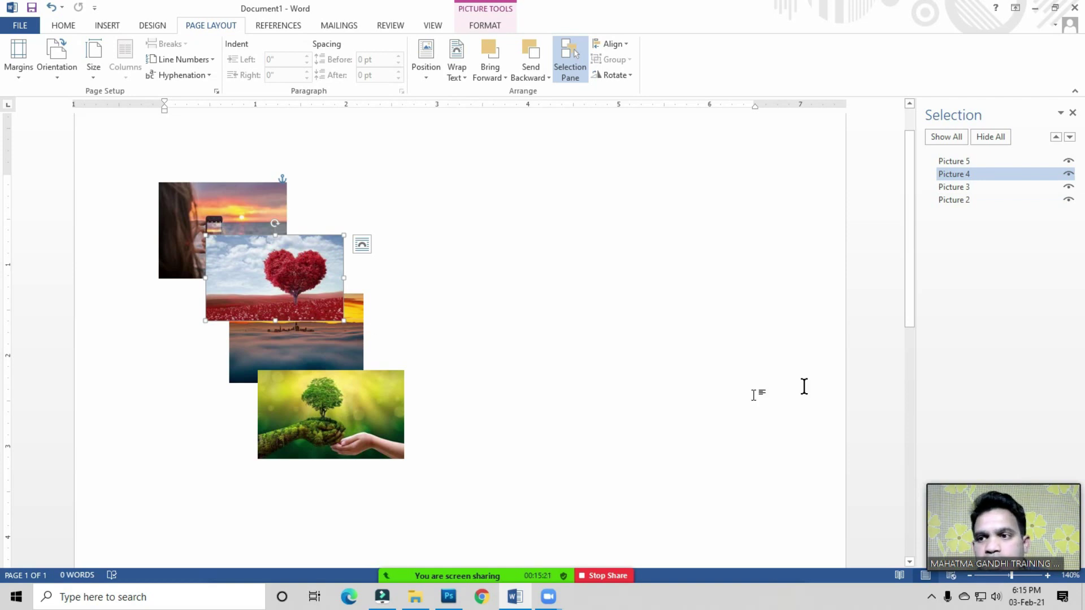
left_click(1068, 174)
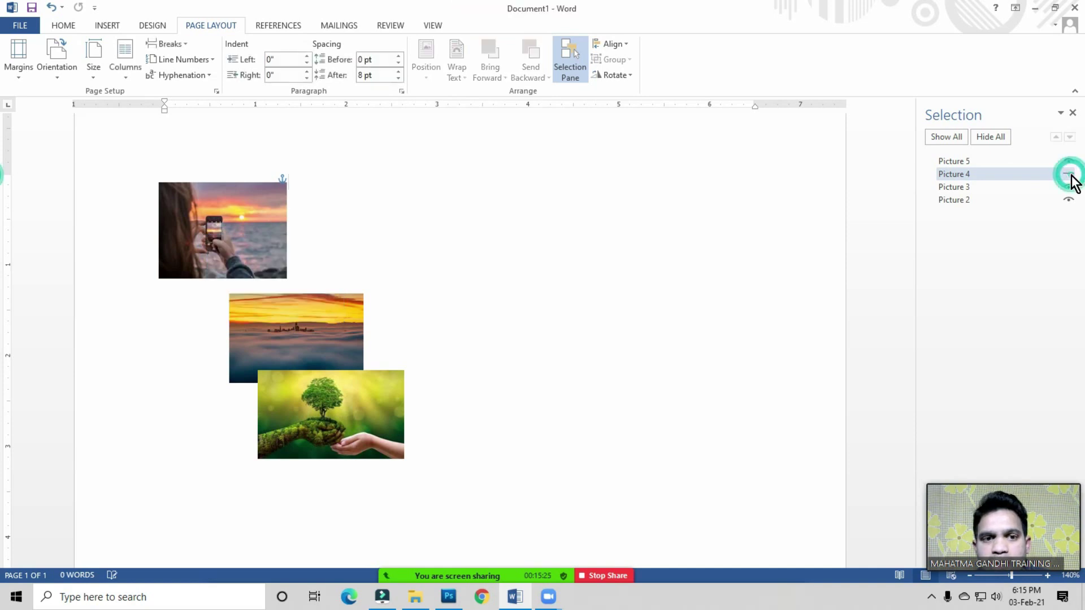
left_click(316, 423)
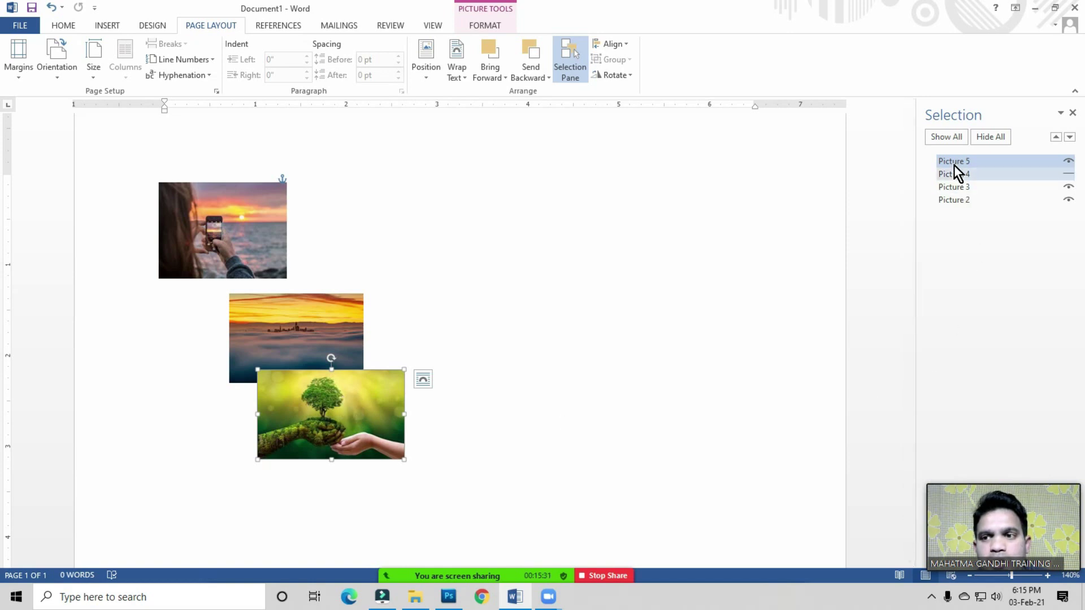
left_click(1068, 162)
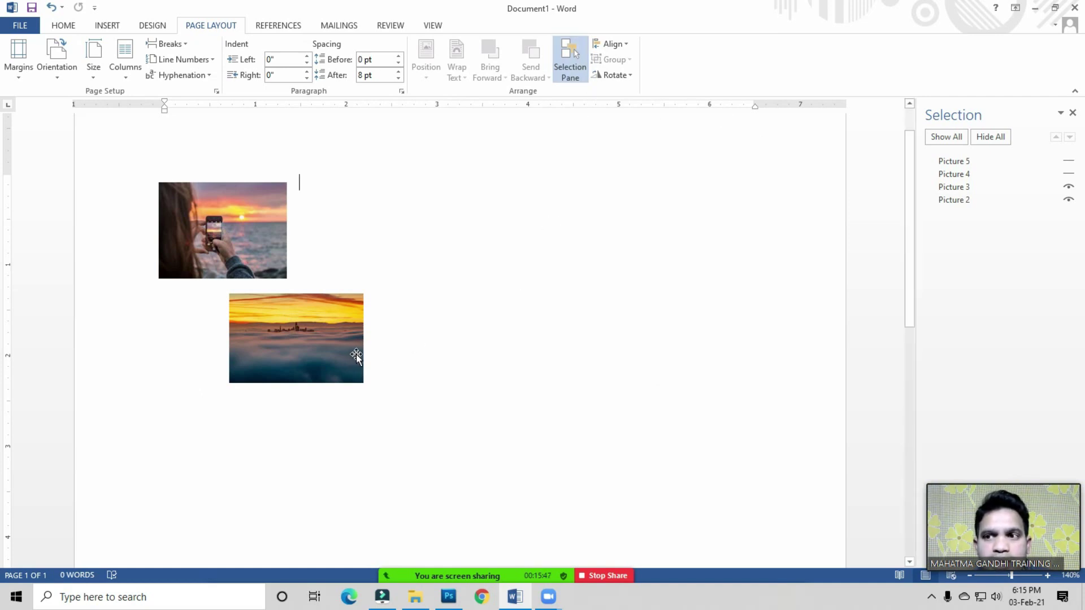
left_click(994, 137)
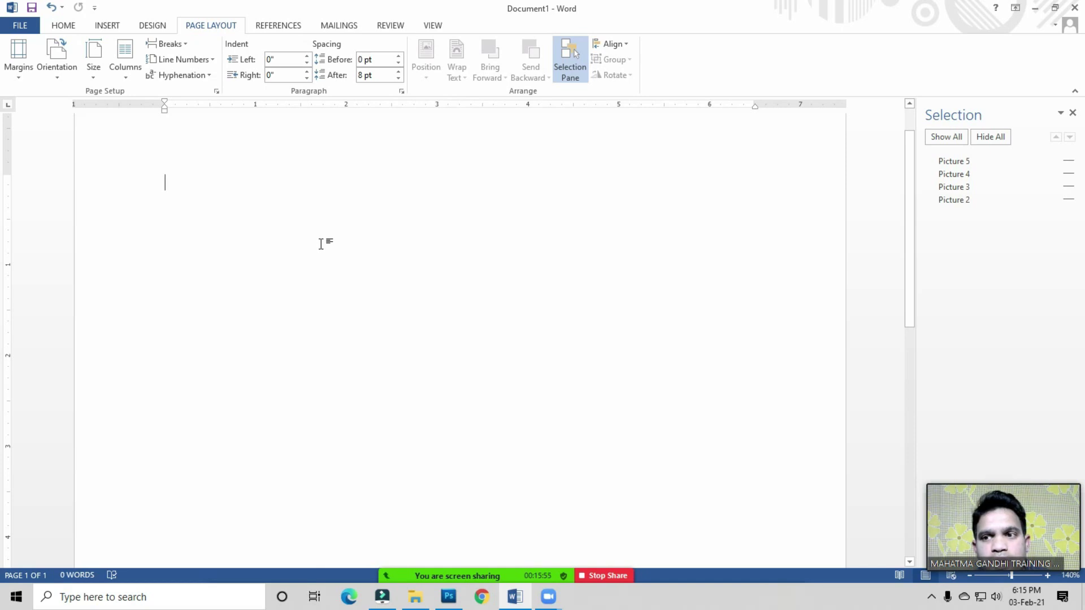
left_click(947, 136)
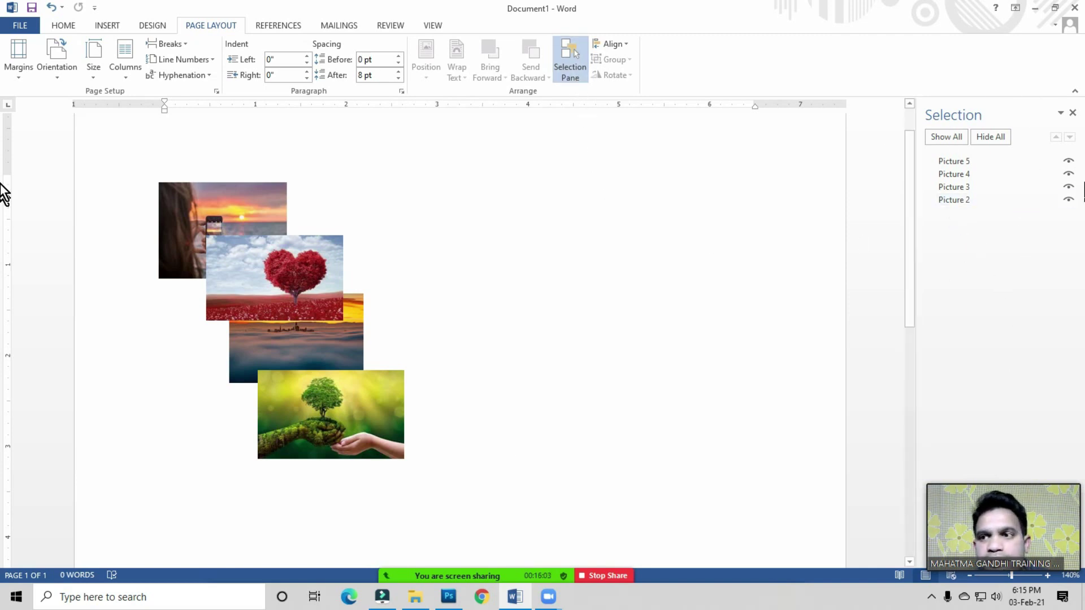
left_click(1073, 112)
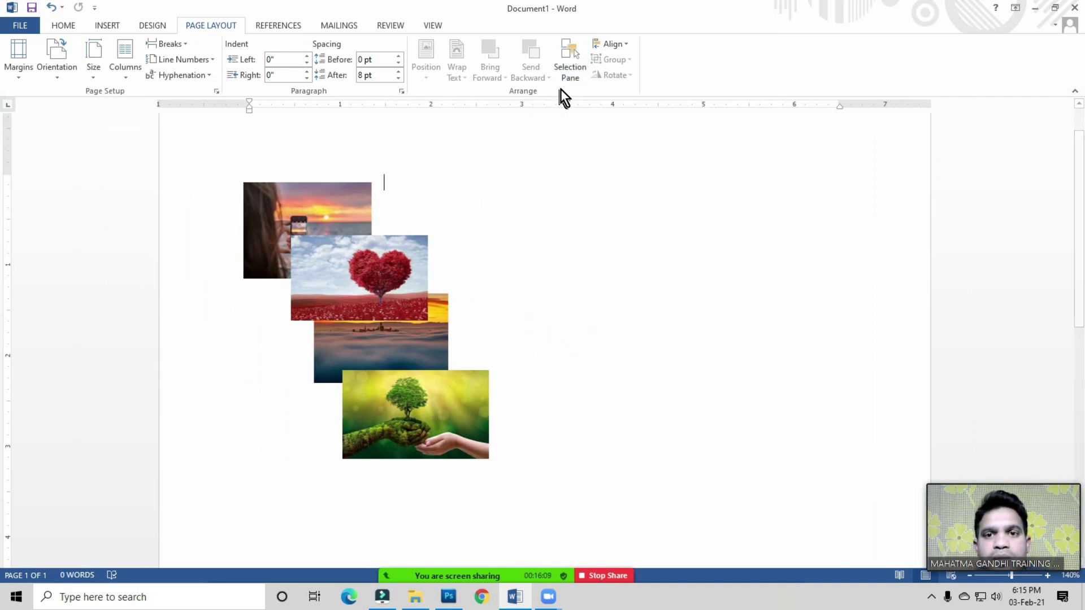
- Delete the tree, heart and fog photos, leaving only the woman-with-phone photo
left_click(615, 46)
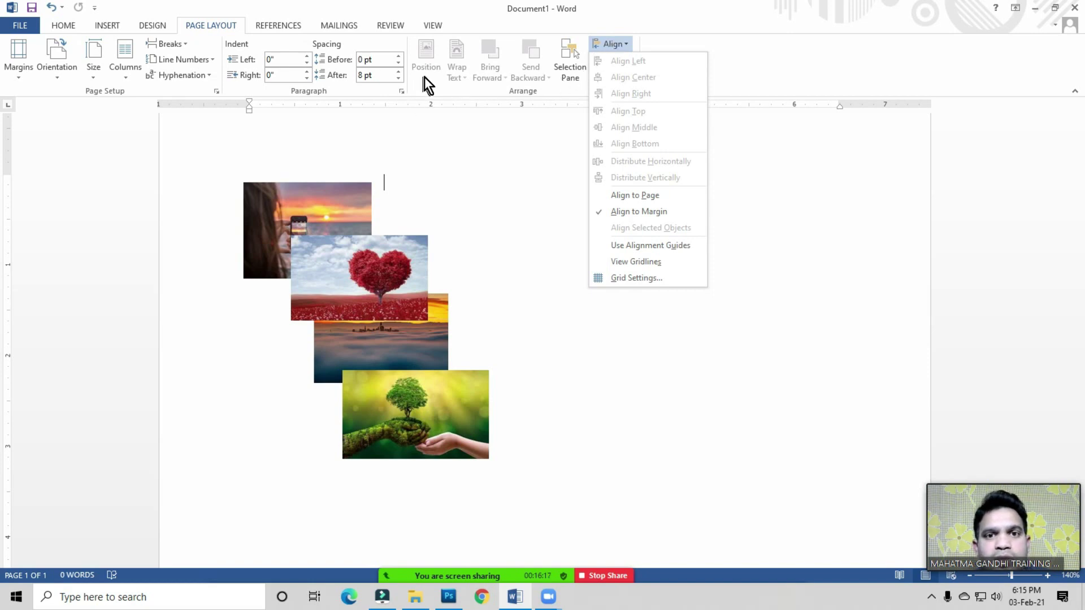
left_click(746, 58)
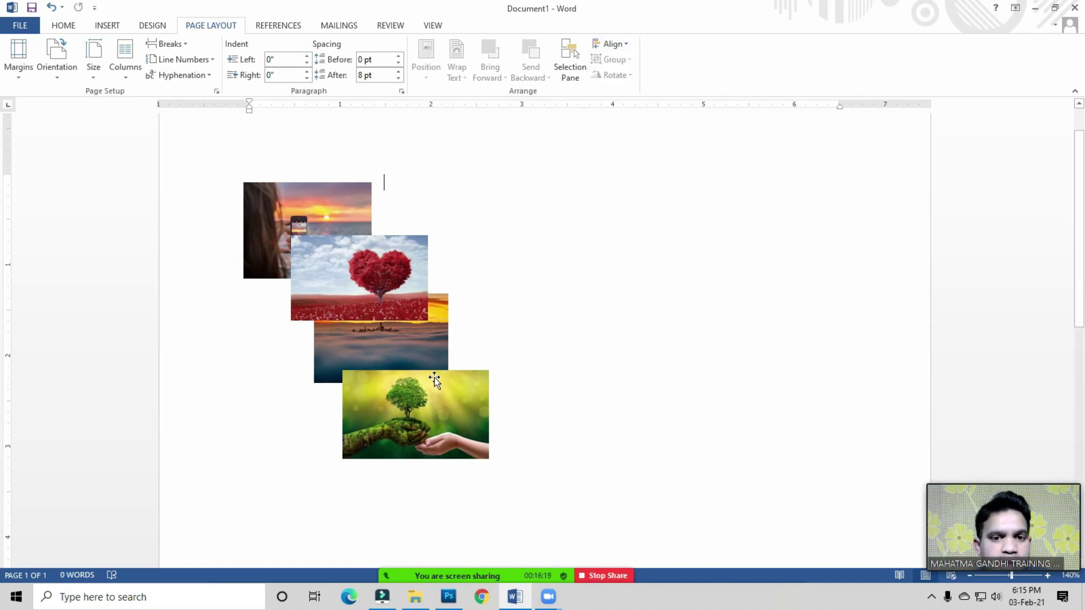
left_click(438, 412)
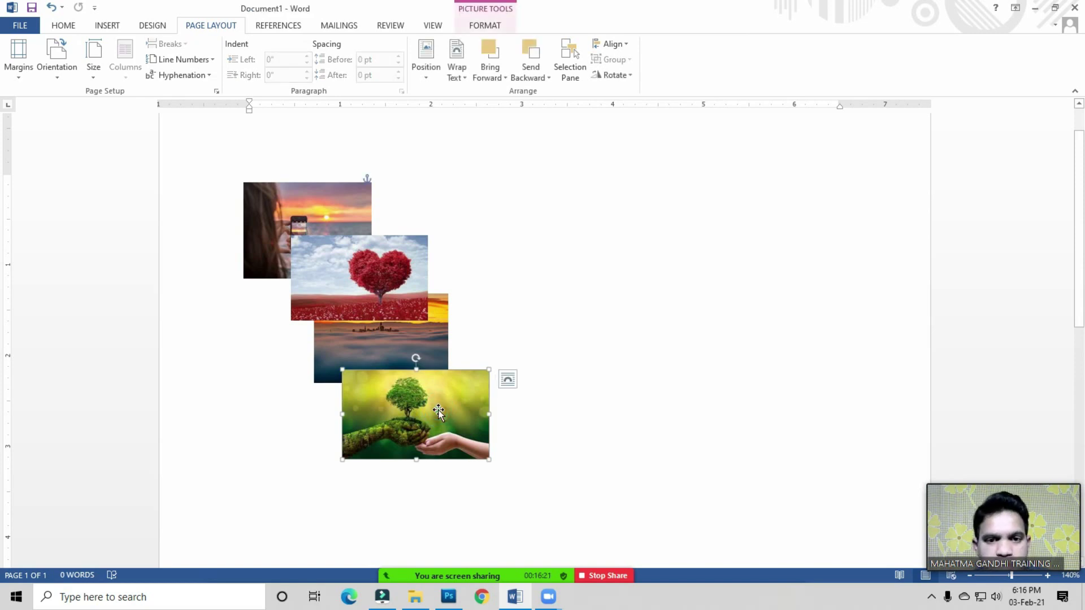
key("Delete")
left_click(402, 310)
key("Delete")
left_click(403, 347)
key("Delete")
- Move the remaining photo mid-page and enter =rand() at the top to insert sample paragraphs
left_click_drag(317, 239, 490, 335)
left_click(263, 196)
type("rand ()")
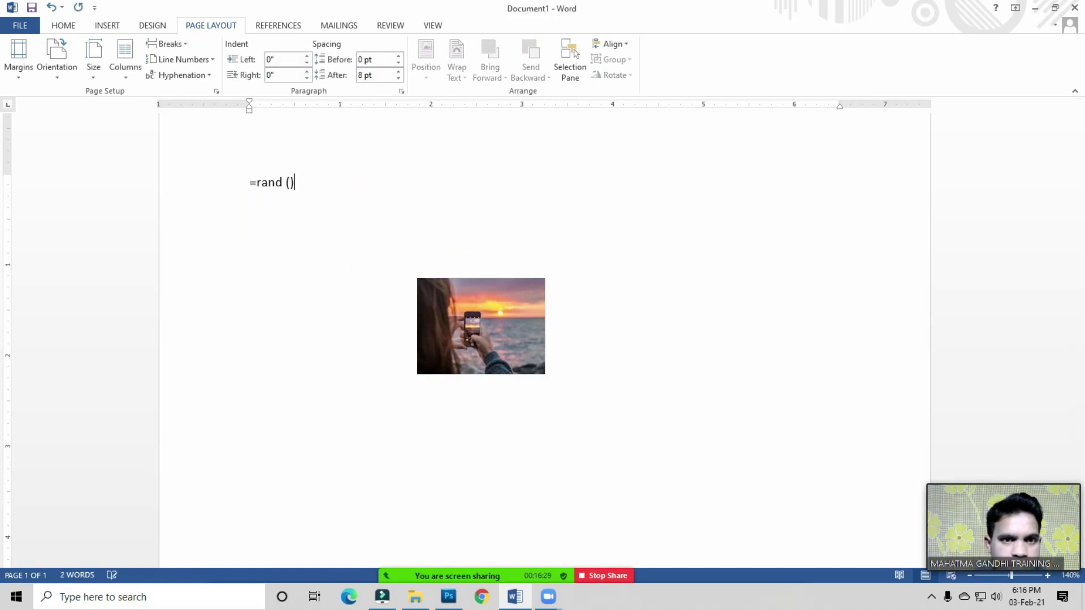
key("Return")
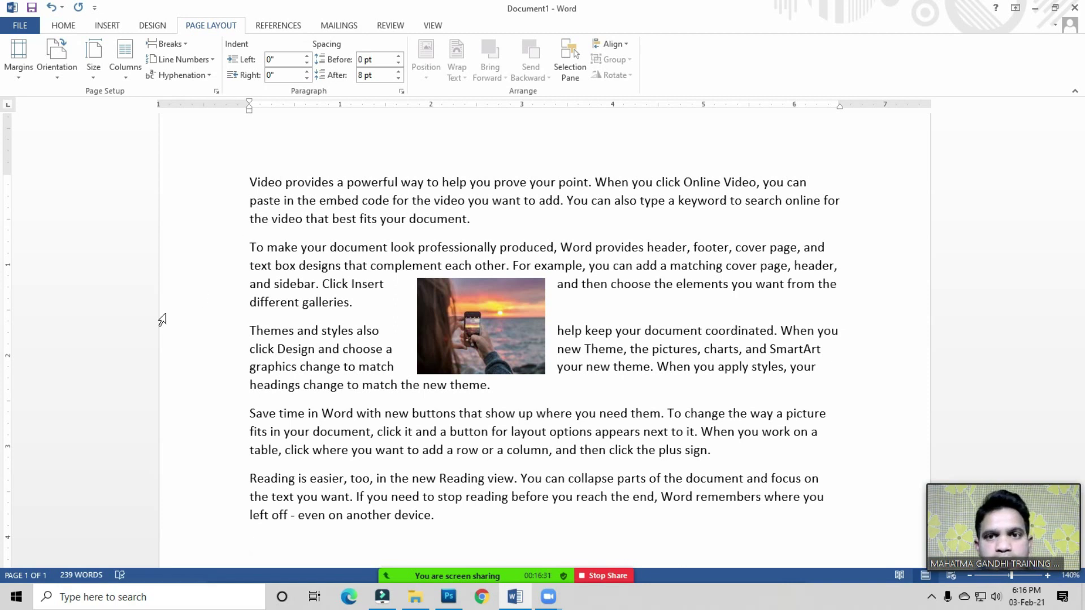
- Position the photo top right with square text wrapping, then drag it left of the second paragraph
left_click_drag(480, 318, 323, 222)
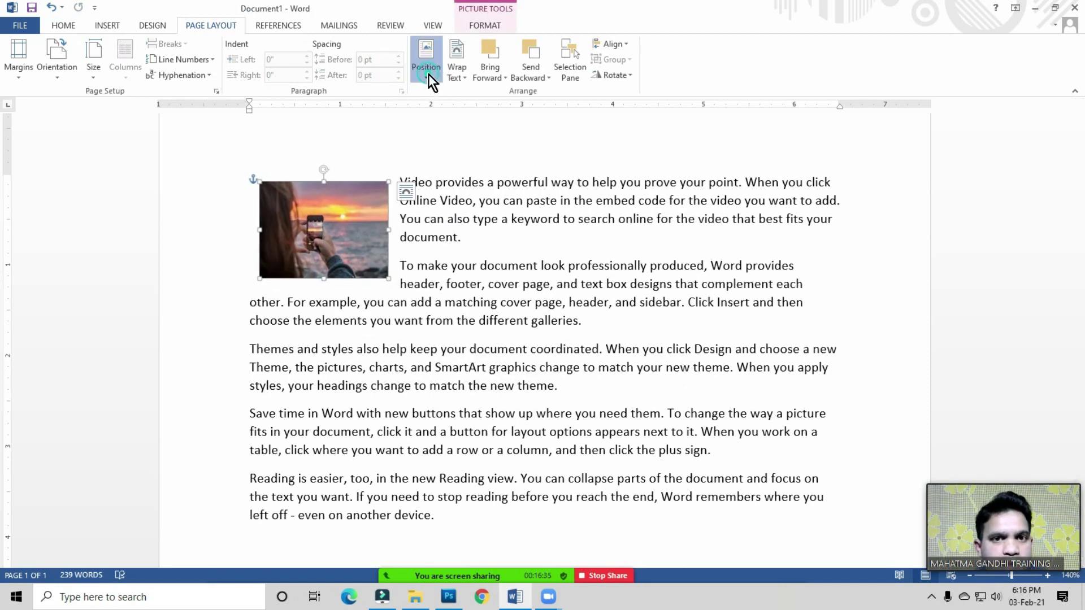
left_click(428, 74)
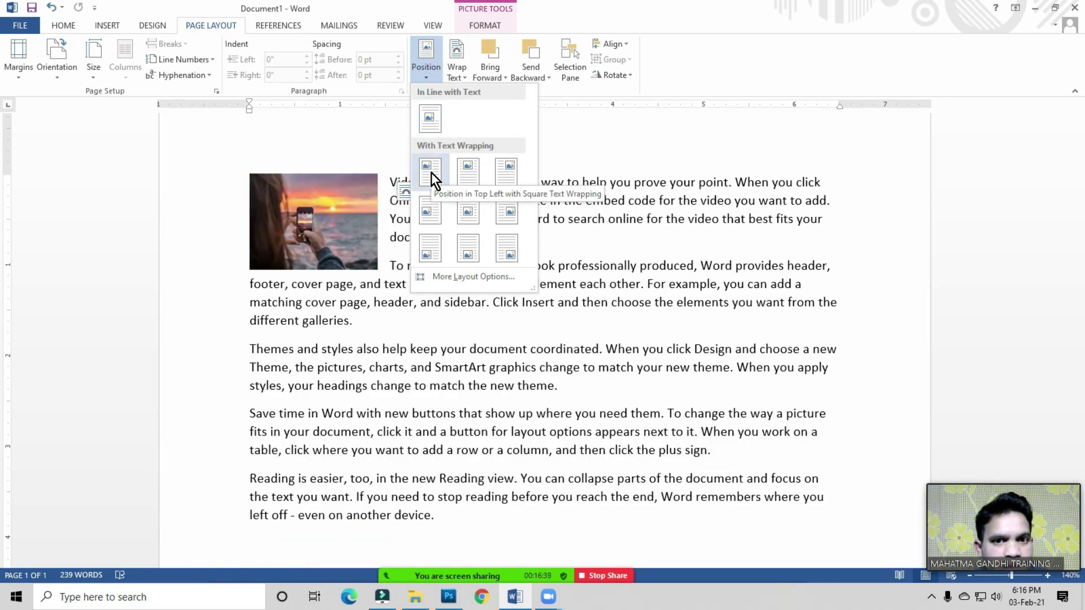
left_click(505, 170)
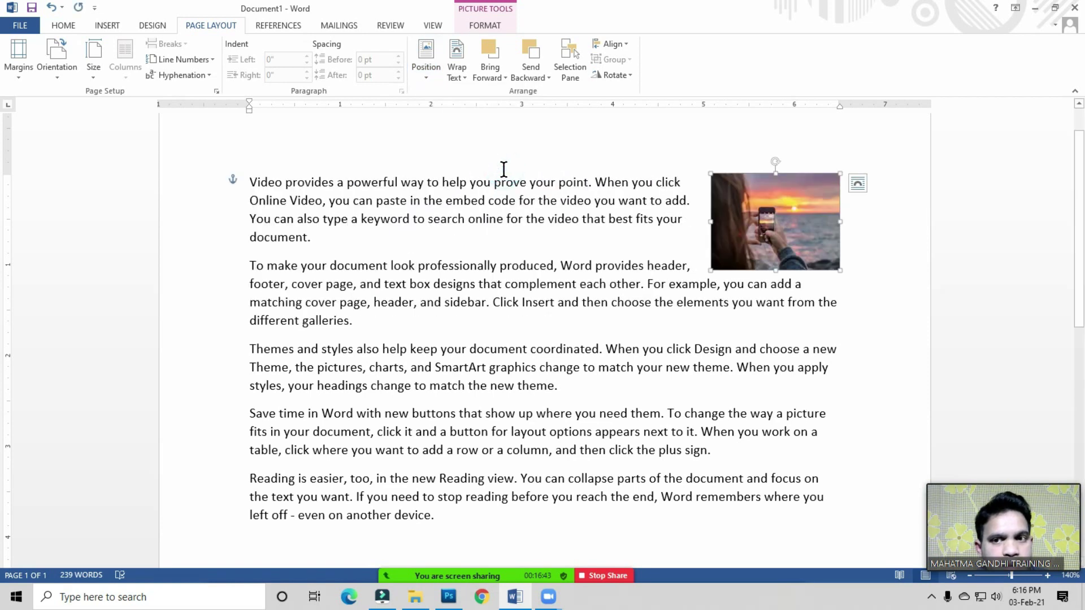
left_click_drag(765, 217, 766, 220)
left_click_drag(526, 305, 311, 300)
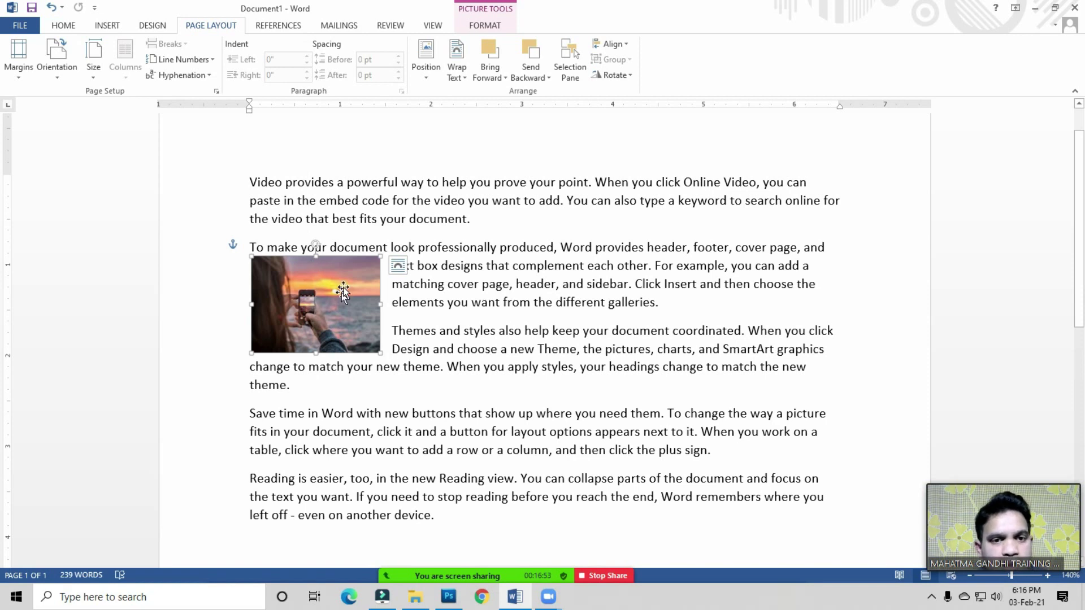
- Browse the Position layouts again without changing the photo's placement
left_click(428, 75)
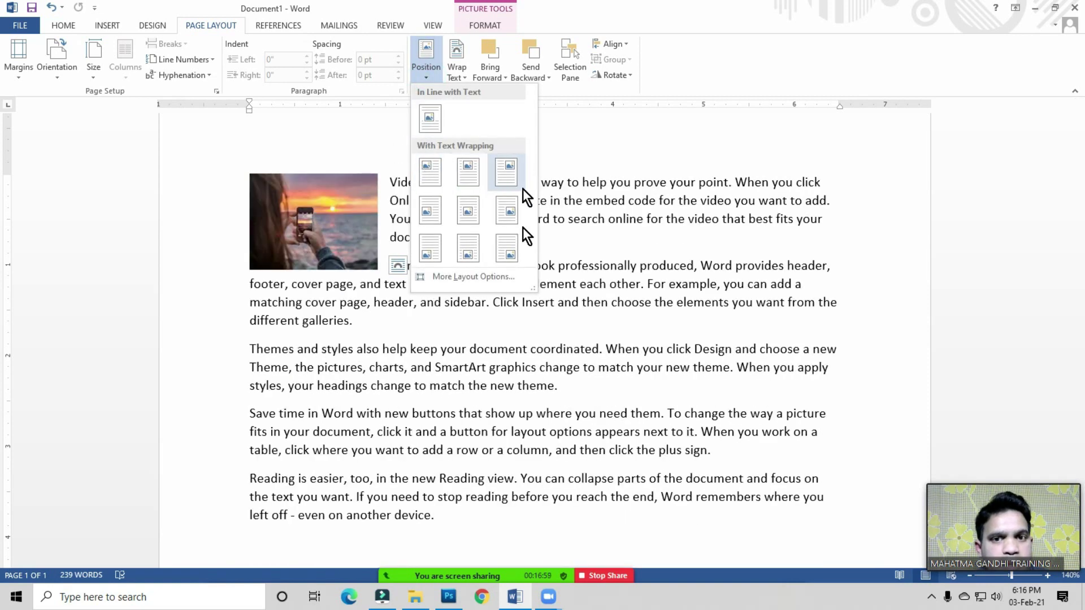
left_click(407, 343)
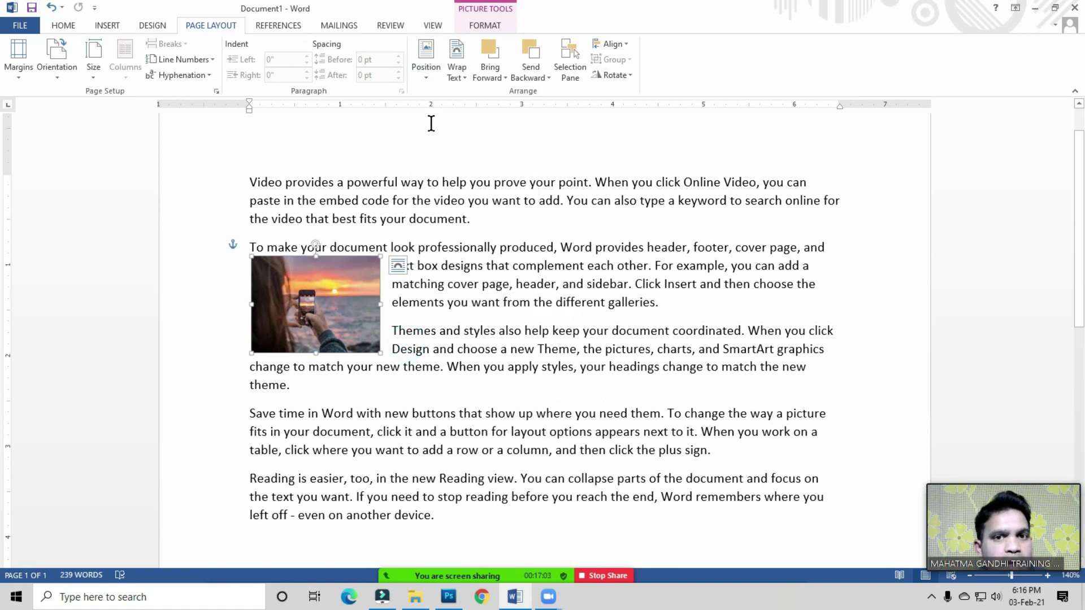
left_click(425, 72)
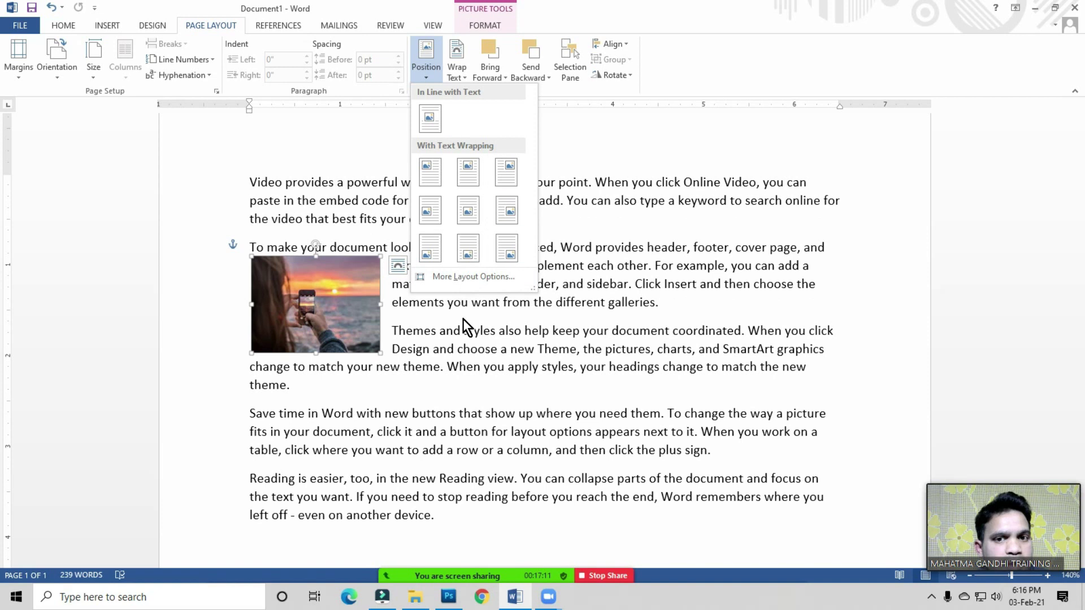
left_click(463, 319)
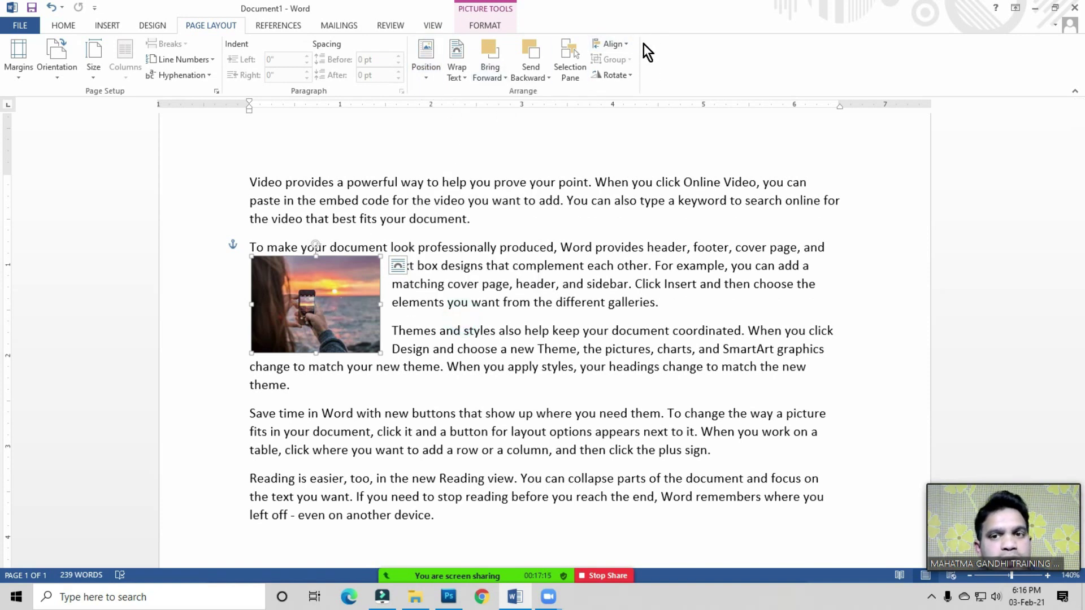
left_click(430, 72)
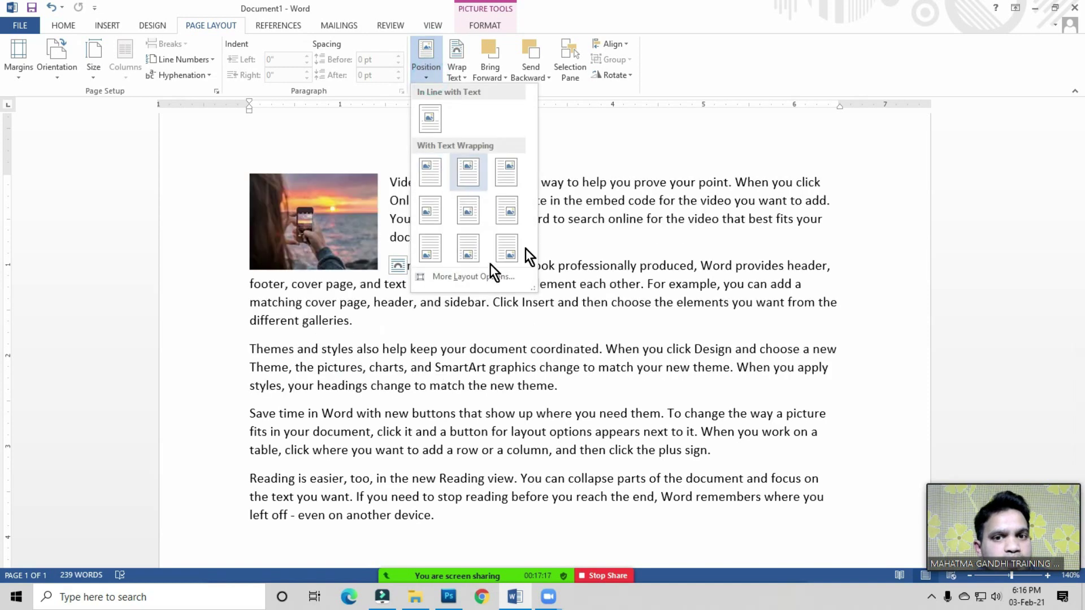
left_click(435, 347)
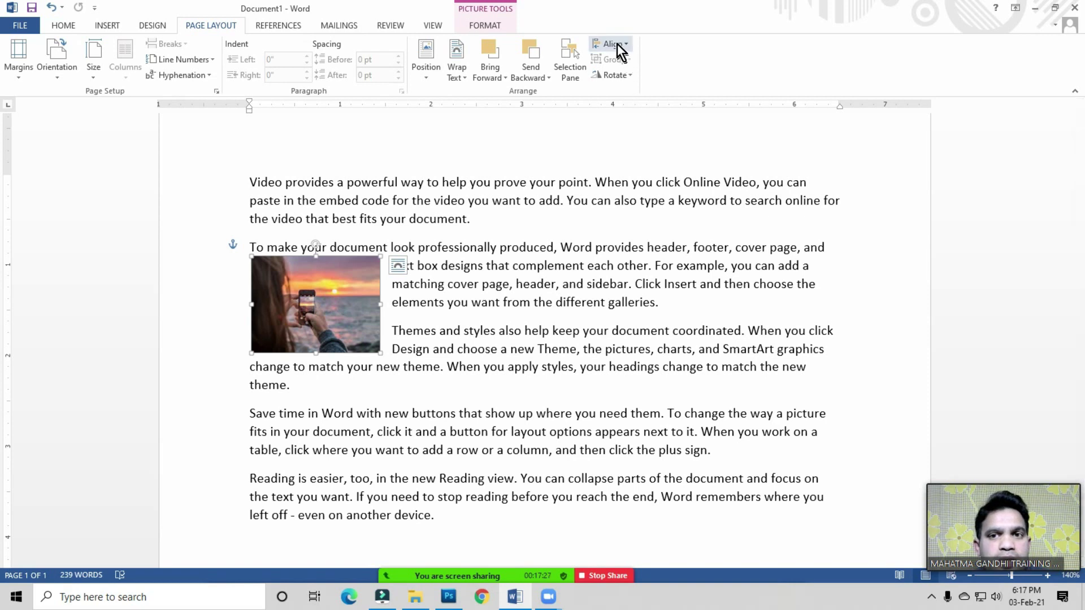
left_click(319, 302)
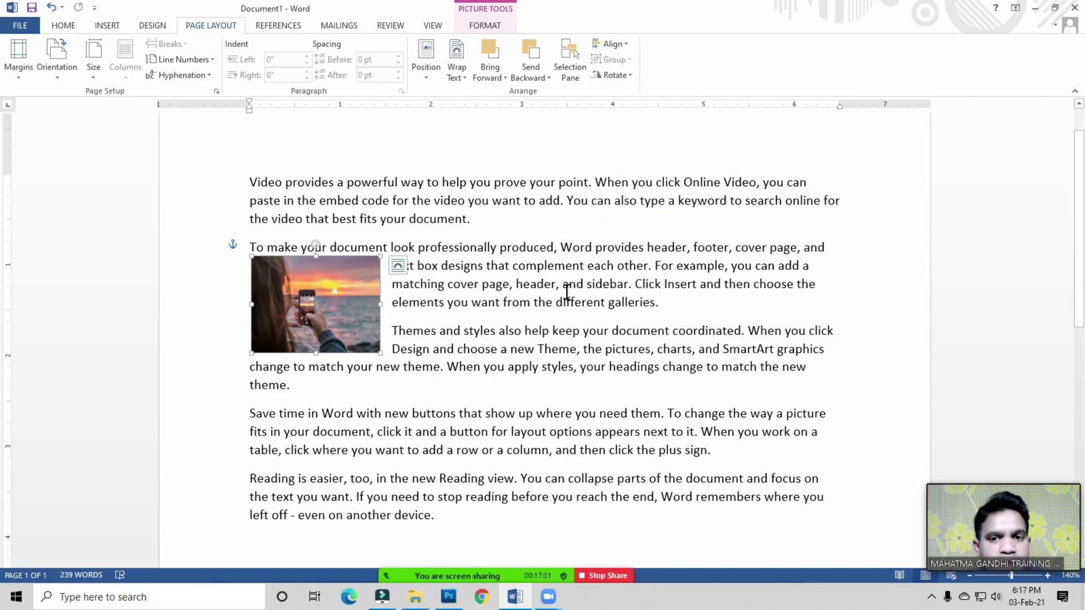
- Align the photo centre, then right, and finally to the left margin
left_click(623, 45)
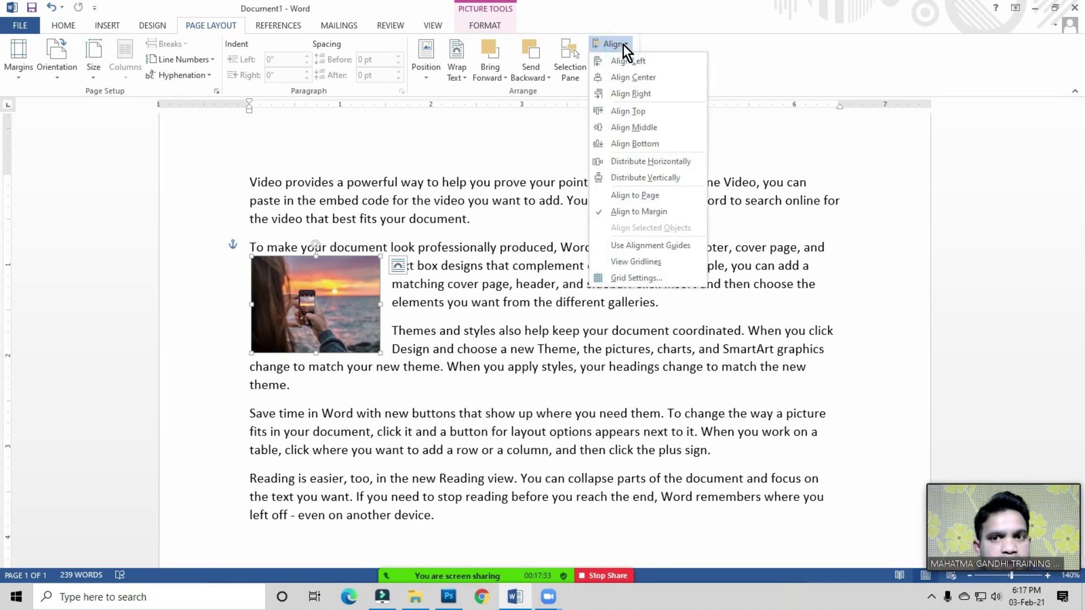
left_click(373, 315)
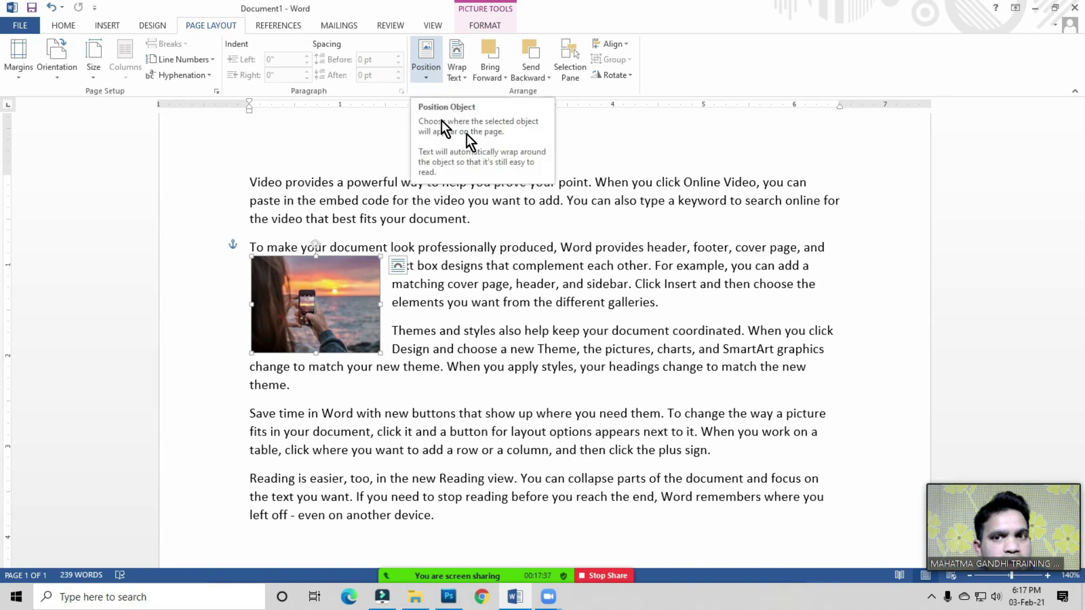
left_click(618, 43)
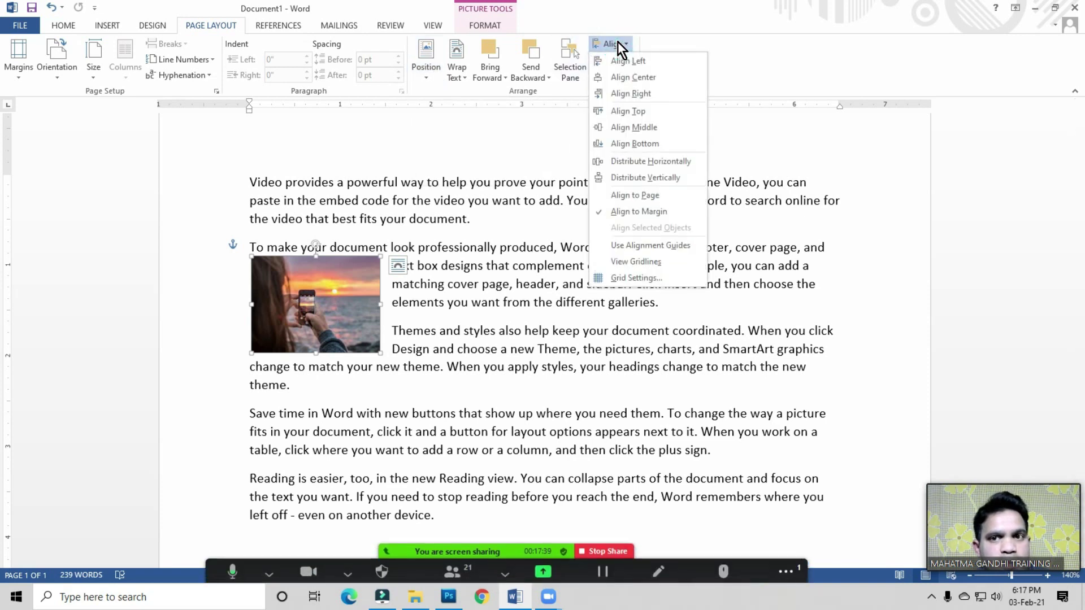
left_click(625, 78)
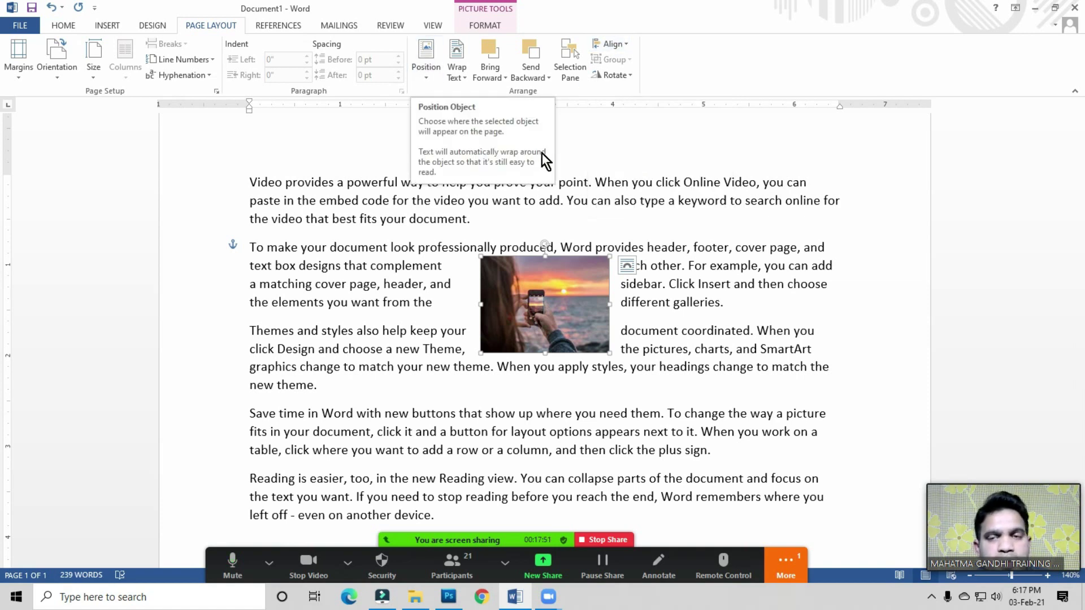
left_click(614, 45)
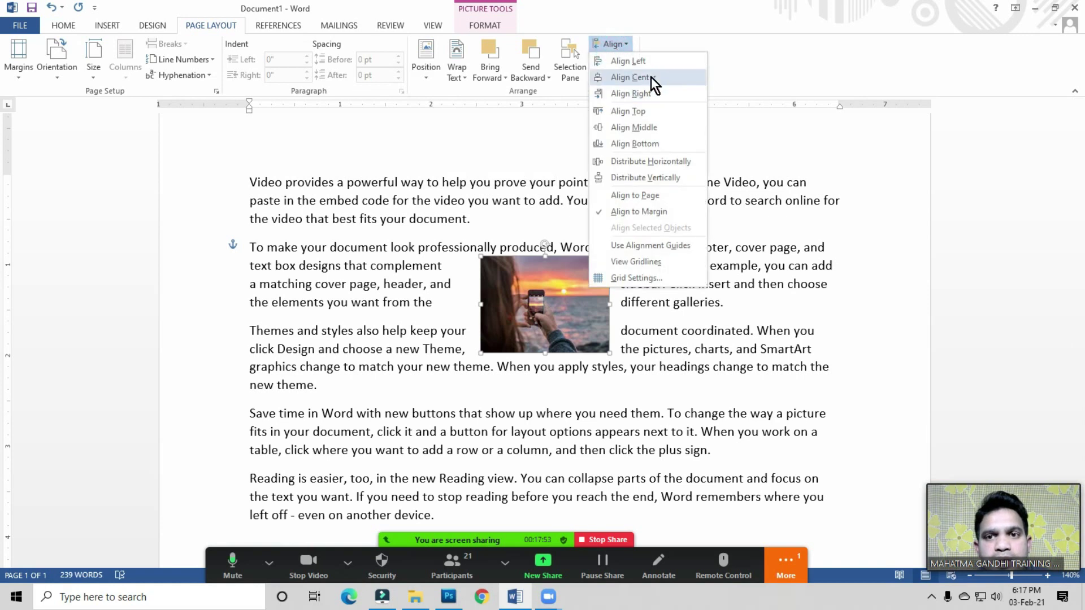
left_click(636, 95)
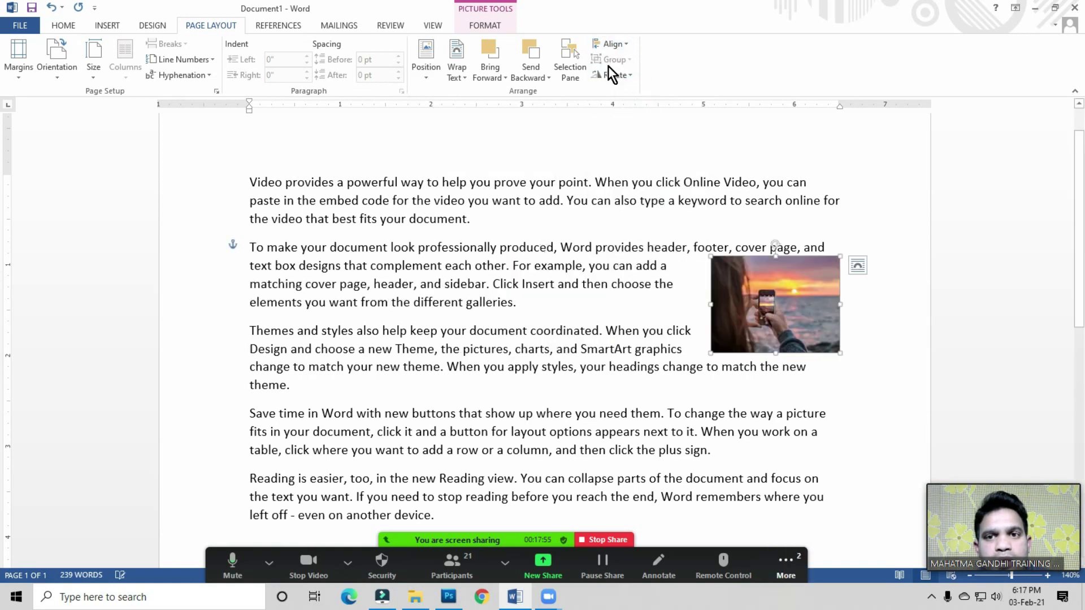
left_click(611, 44)
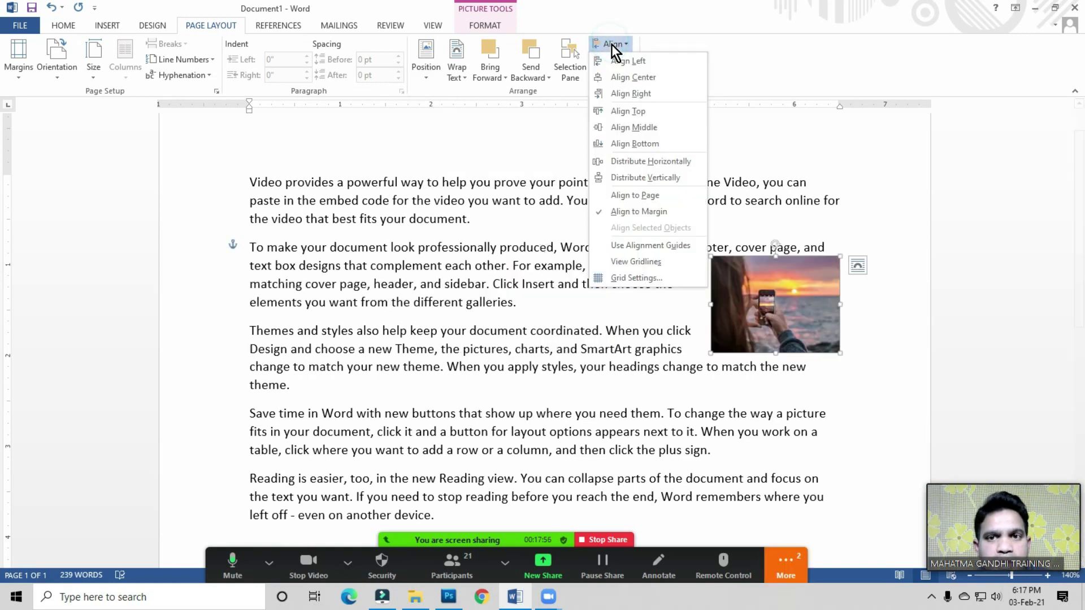
left_click(636, 64)
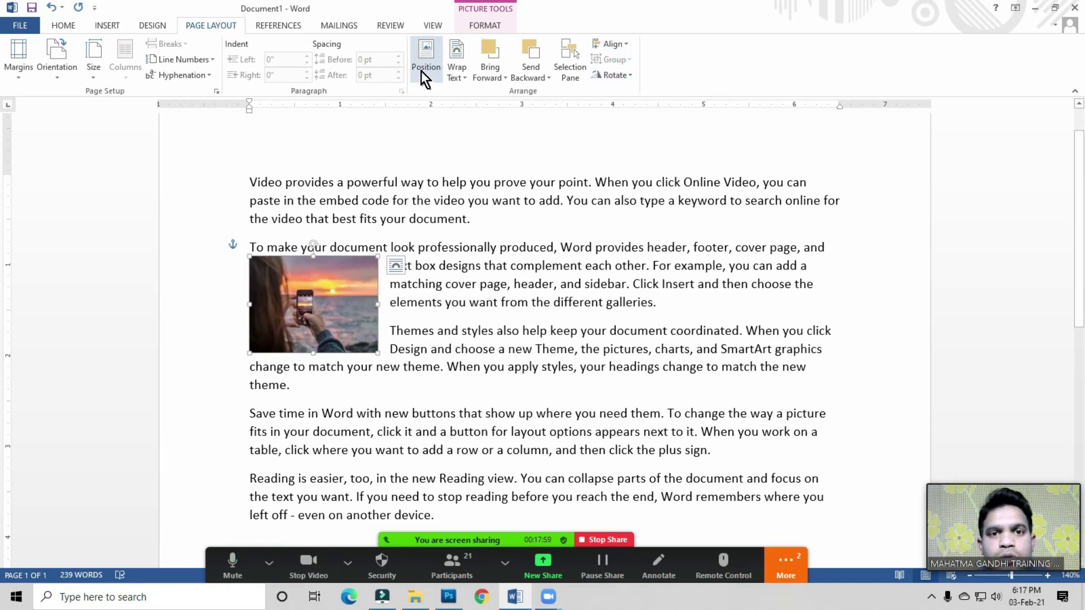
left_click(614, 44)
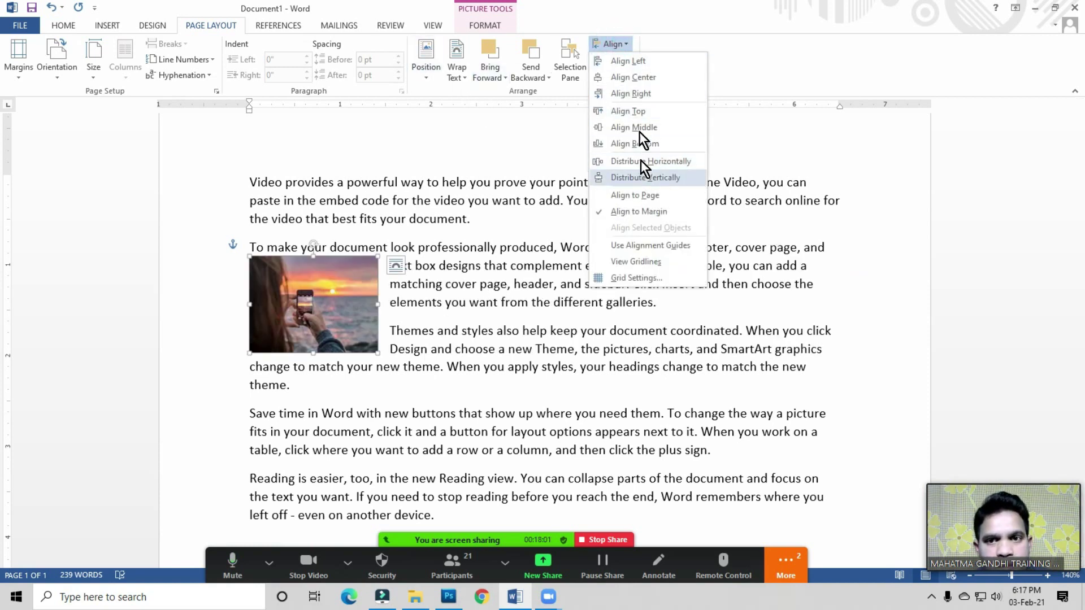
left_click(484, 141)
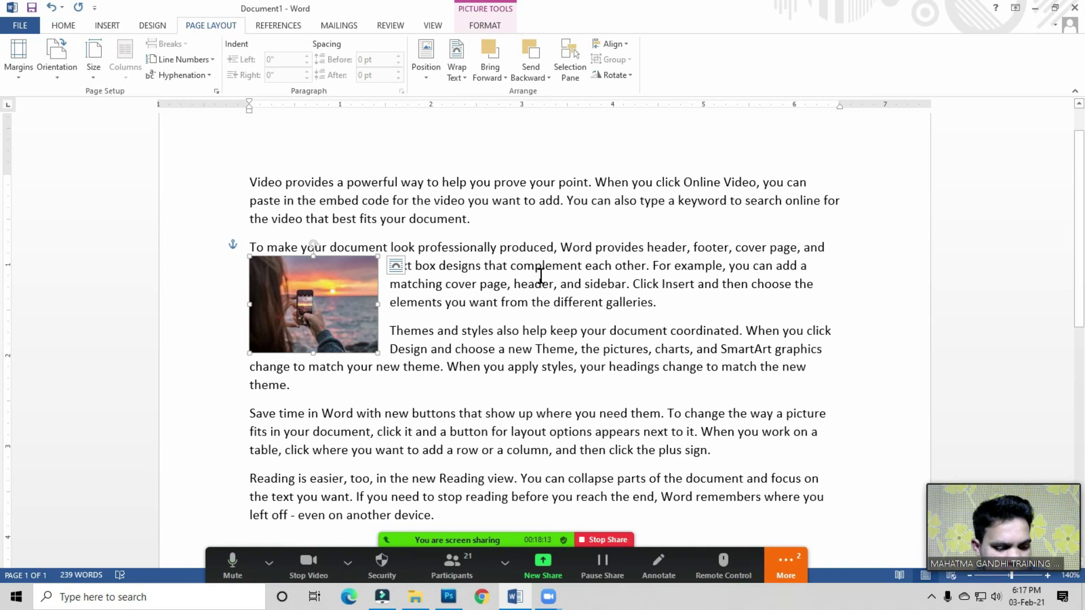
- Undo three times to remove the sample text, then move the heart and tree pictures right
key("ctrl+z")
key("ctrl+z")
key("ctrl+z")
key("ctrl+z")
key("ctrl+z")
key("ctrl+z")
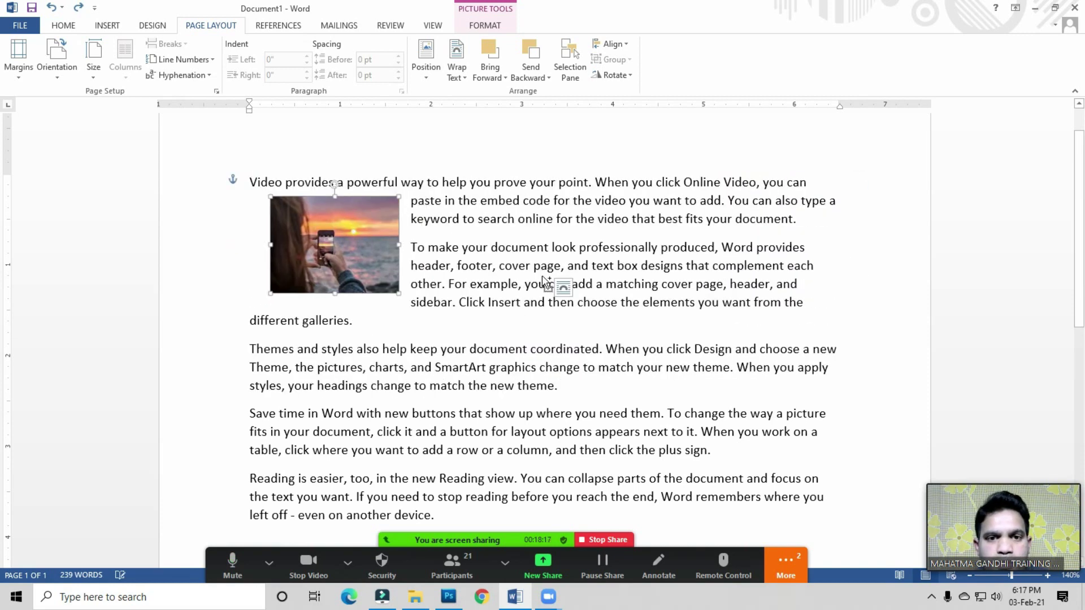
key("ctrl+z")
key("ctrl+z")
key("ctrl+z")
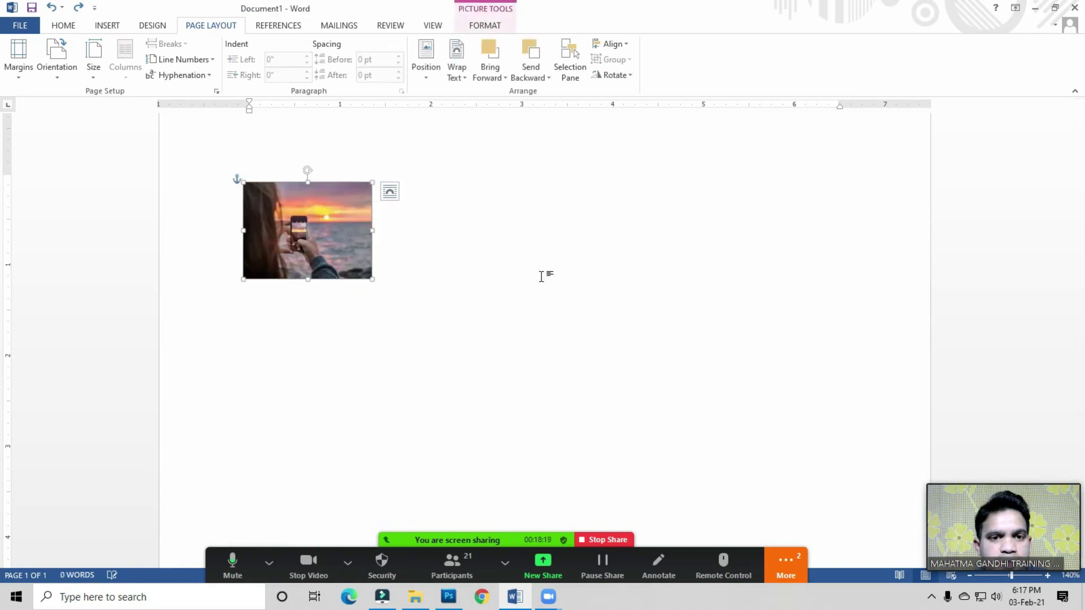
key("ctrl+z")
key("ctrl+z")
key("ctrl+z")
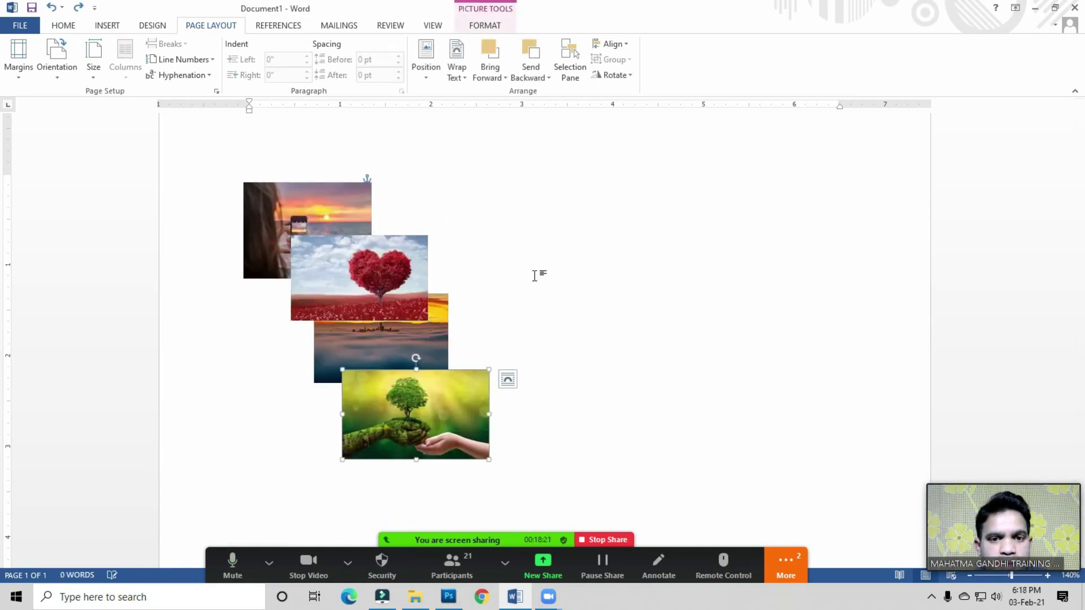
left_click_drag(399, 272, 519, 235)
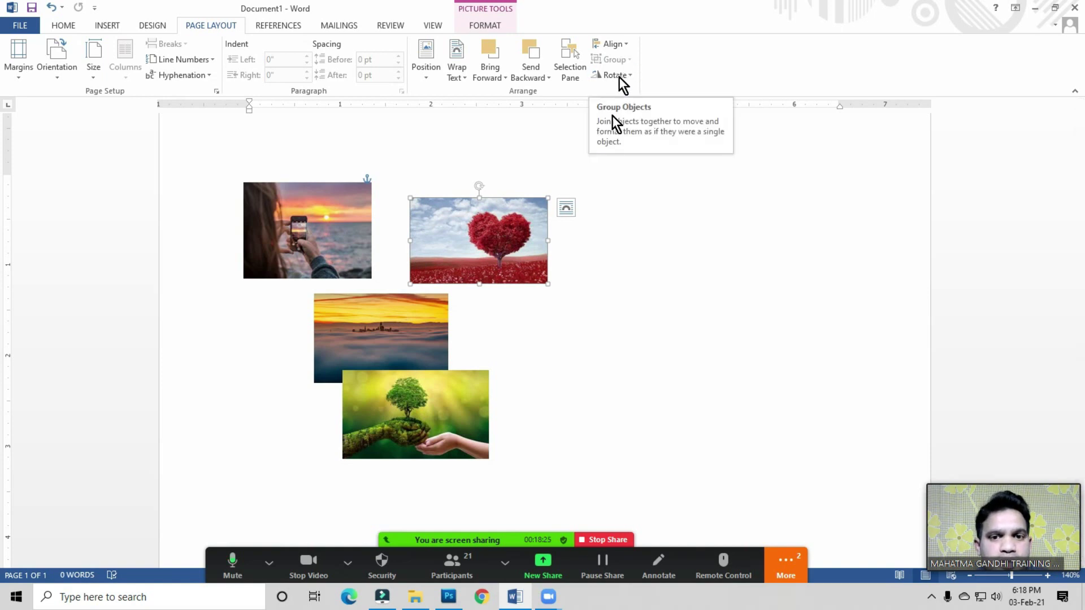
left_click_drag(496, 242, 530, 236)
left_click_drag(433, 403, 546, 372)
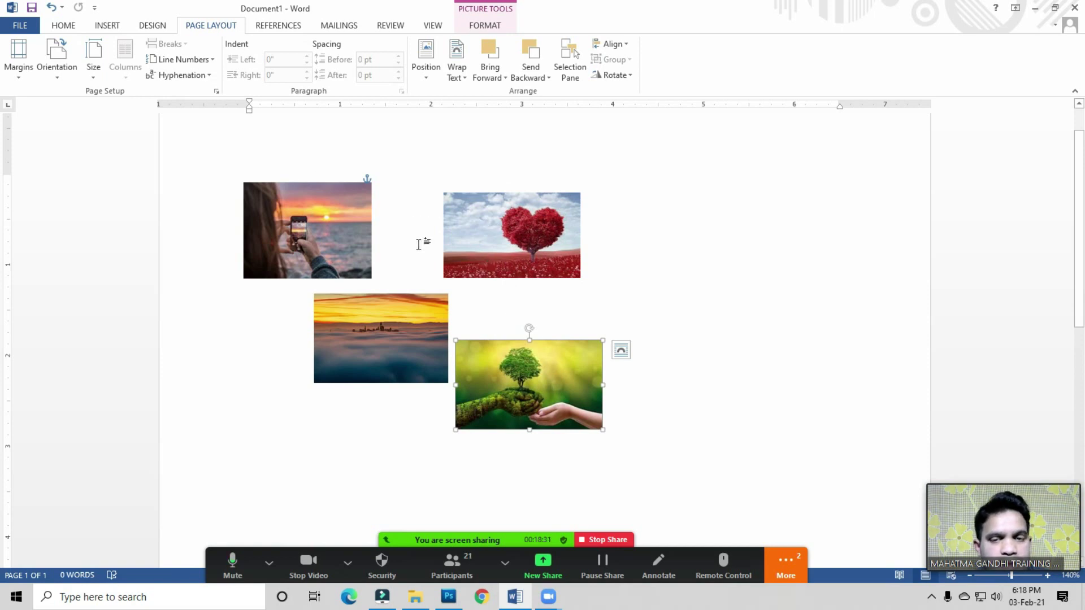
- Multi-select the four pictures without grouping, then cascade sunset-city, heart and tree diagonally over the woman picture
left_click(513, 251)
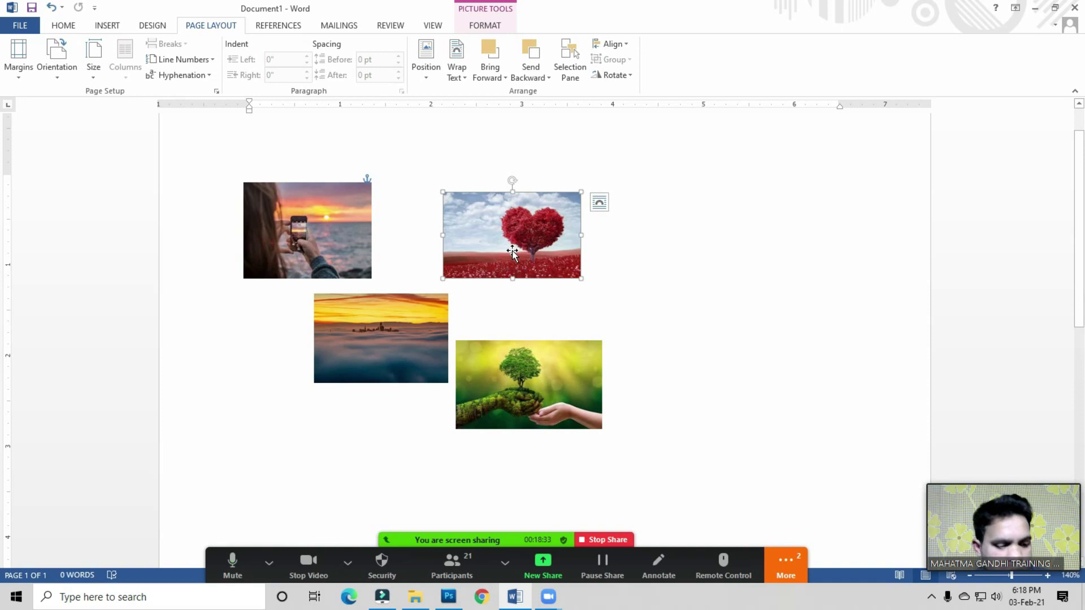
left_click(500, 366, "shift")
left_click(400, 328, "shift")
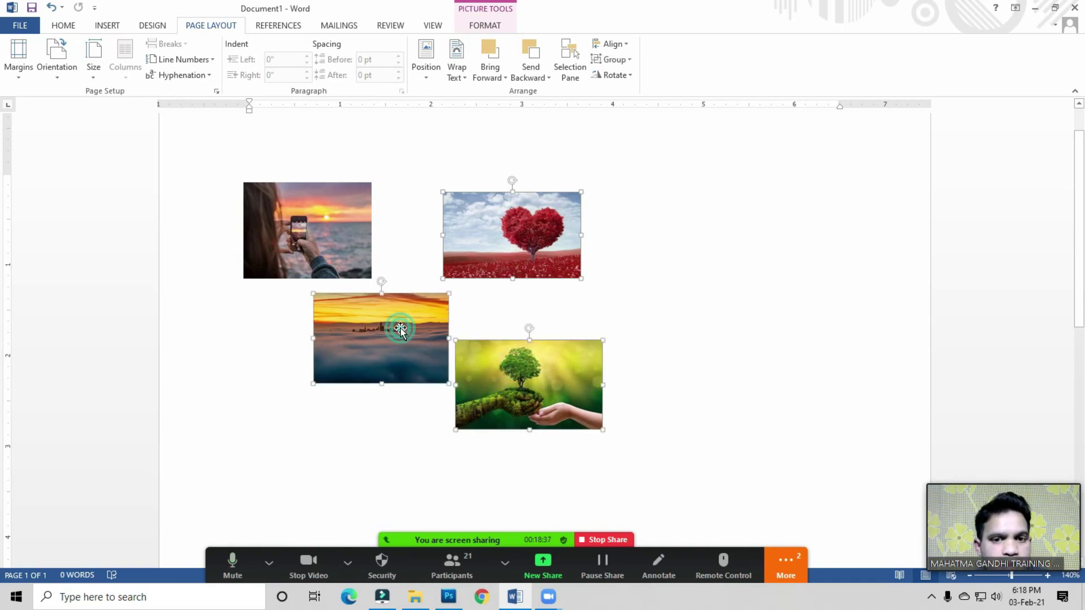
left_click(310, 241, "shift")
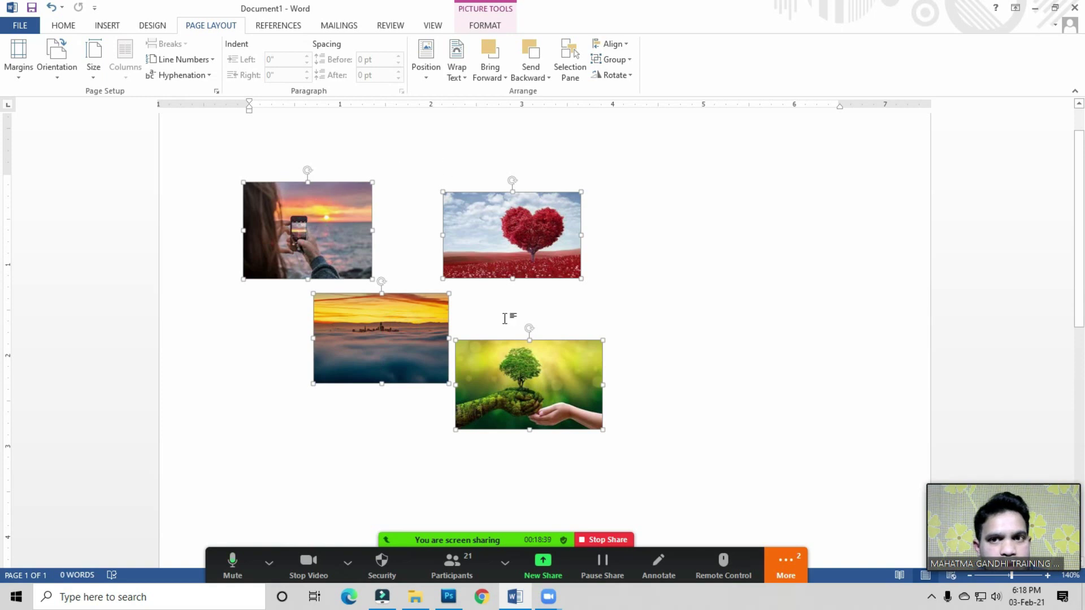
left_click(619, 59)
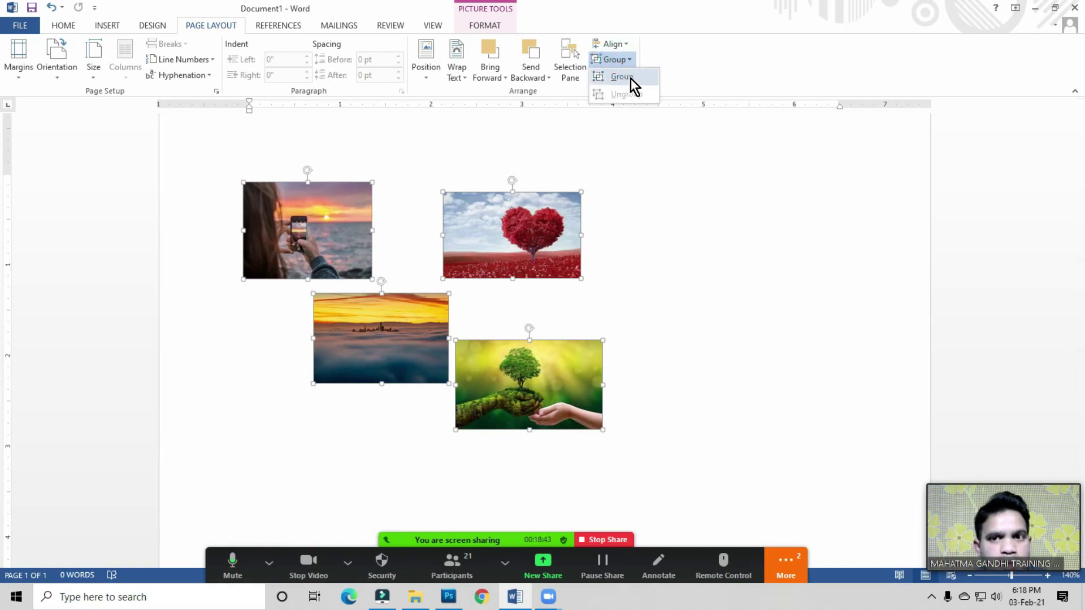
left_click(644, 271)
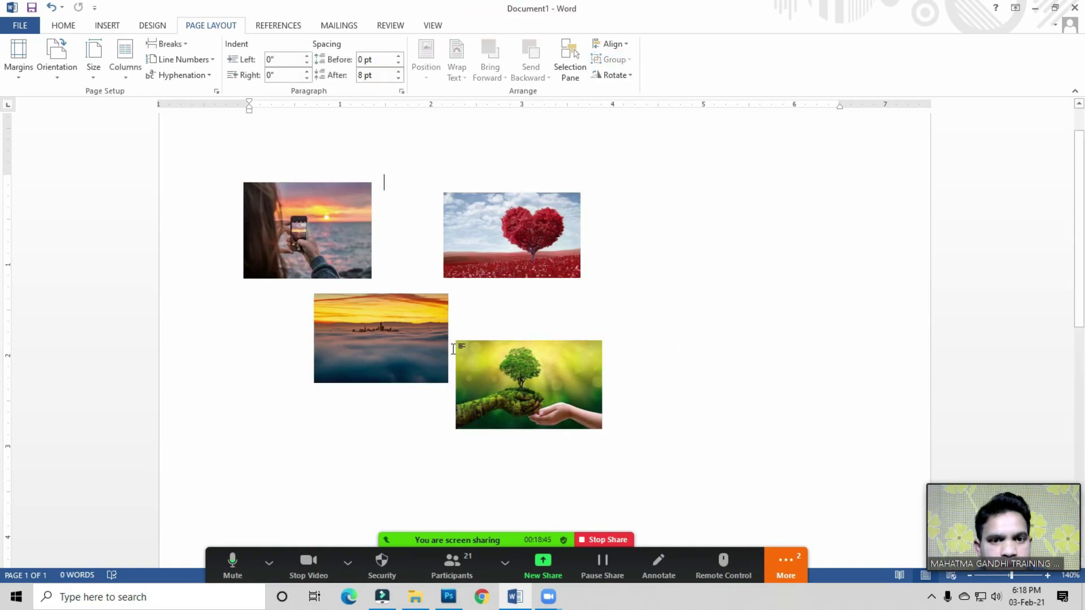
left_click_drag(395, 330, 369, 261)
mouse_move(491, 253)
left_mouse_down()
mouse_move(404, 315)
mouse_move(373, 309)
left_mouse_up()
mouse_move(475, 343)
left_mouse_down()
mouse_move(420, 323)
mouse_move(372, 276)
left_mouse_up()
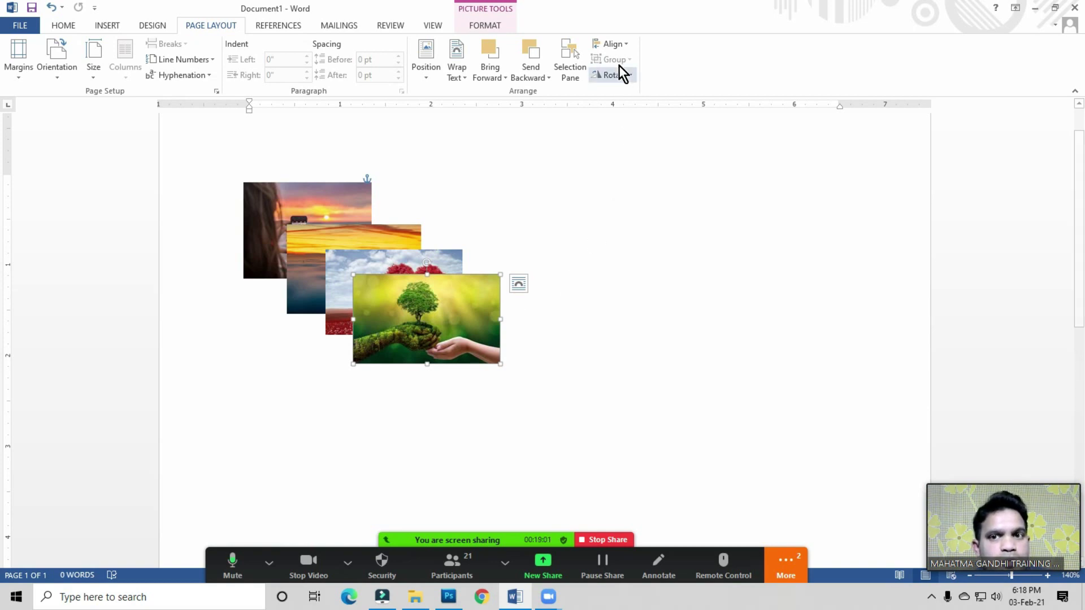
- Select the woman, sunset-city, heart and tree pictures and group them into one object
left_click(533, 384)
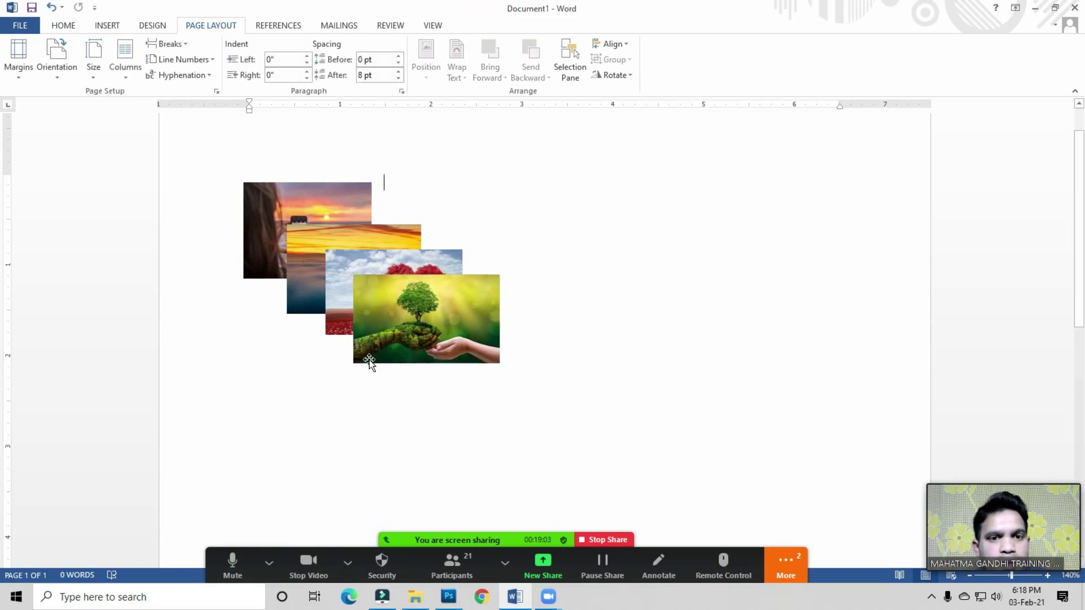
left_click(267, 201)
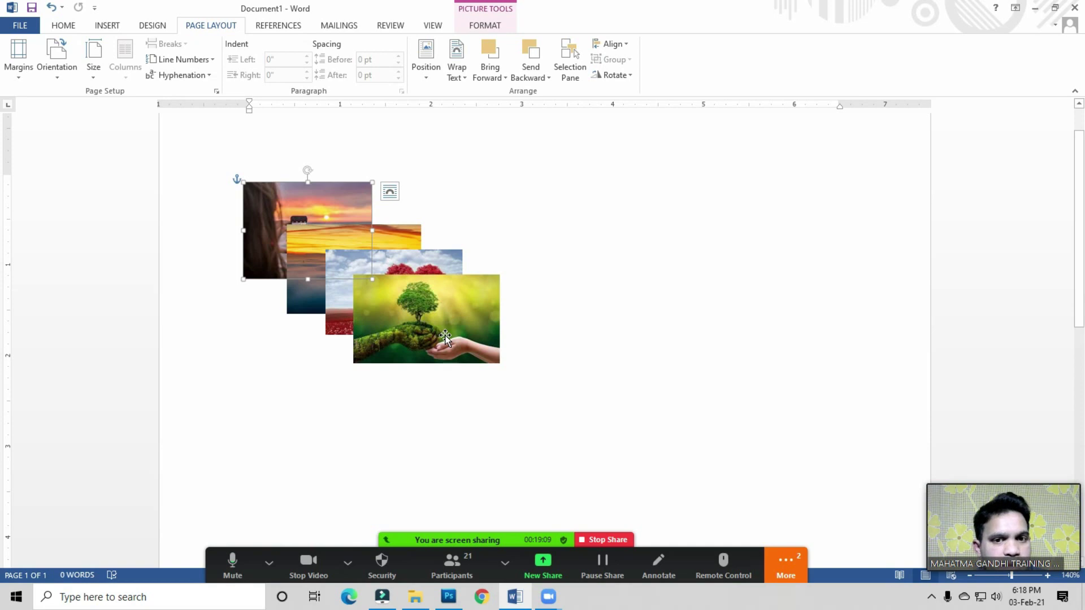
left_click(399, 237, "shift")
left_click(434, 261, "shift")
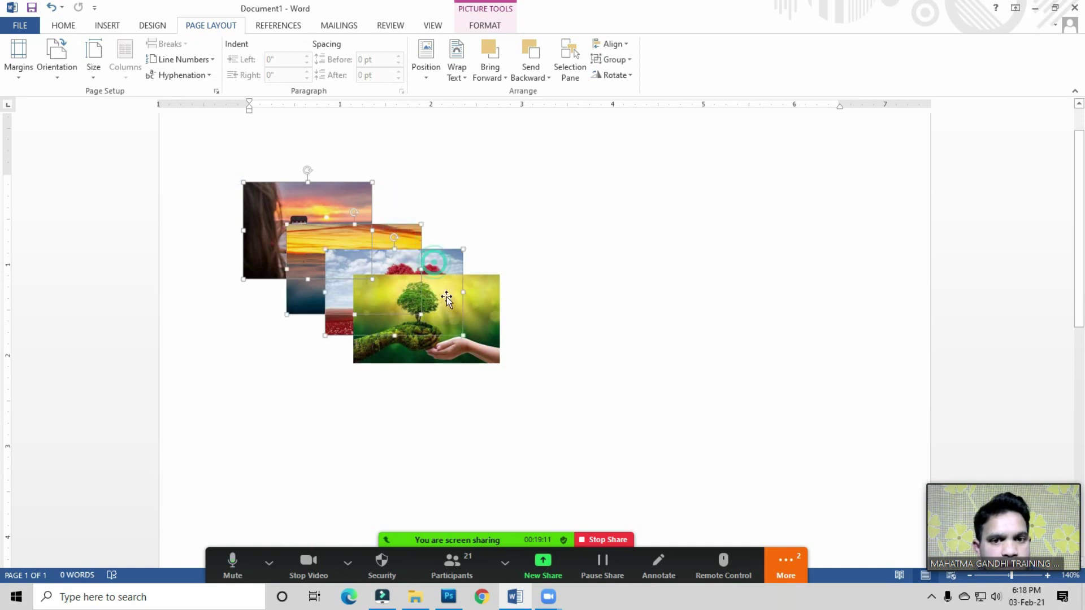
left_click(474, 318, "shift")
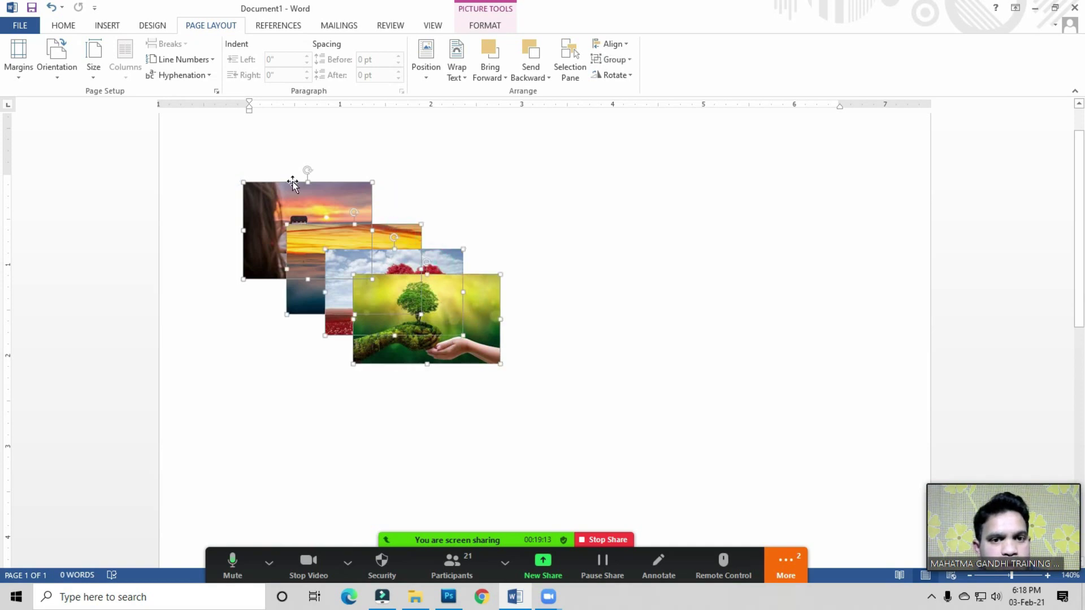
left_click(620, 60)
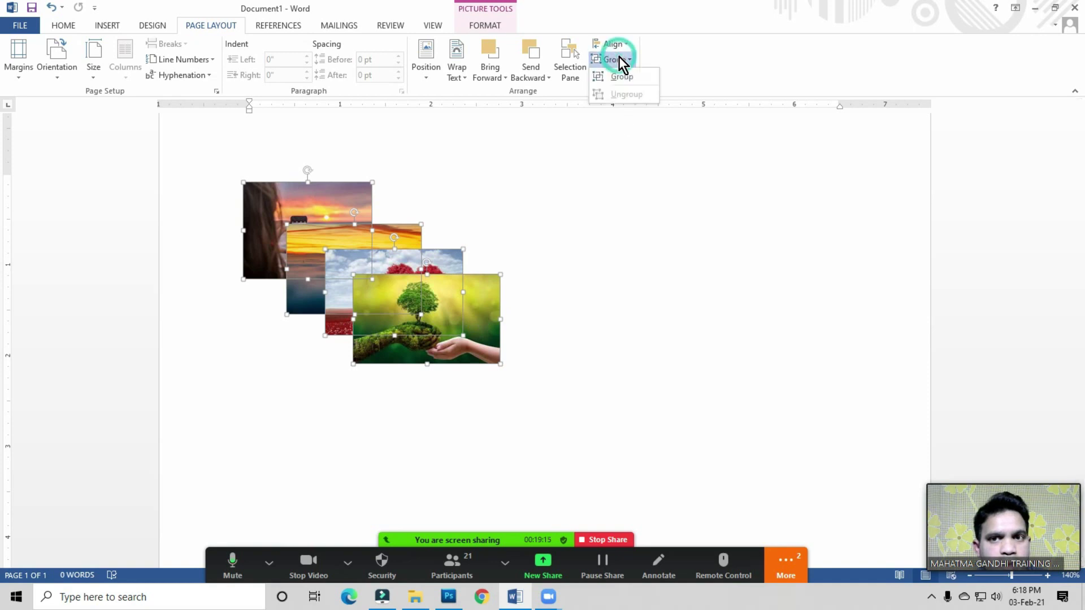
left_click(632, 79)
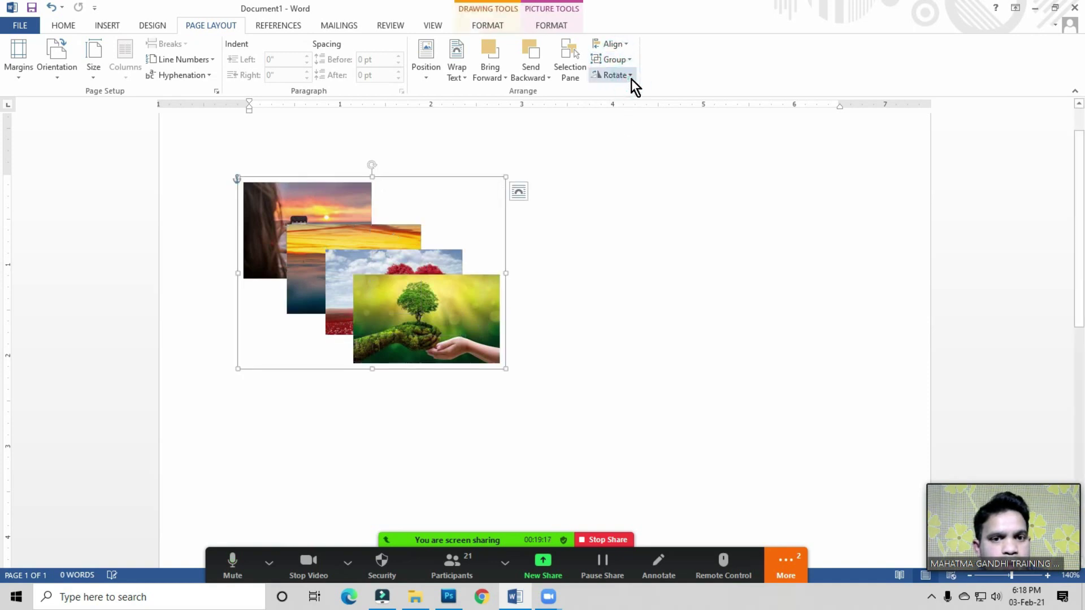
- Move the picture group right, then back near the left side of the page
left_click(609, 311)
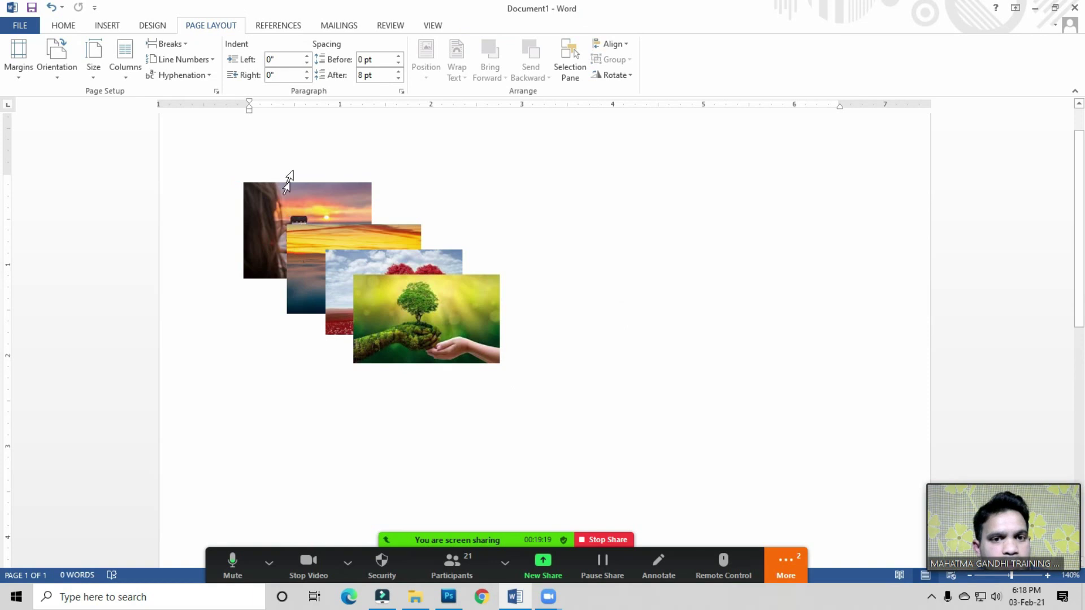
mouse_move(447, 311)
left_mouse_down()
mouse_move(754, 316)
mouse_move(482, 351)
mouse_move(740, 305)
left_mouse_up()
mouse_move(670, 307)
left_mouse_down()
mouse_move(454, 377)
mouse_move(562, 343)
mouse_move(388, 315)
mouse_move(390, 326)
left_mouse_up()
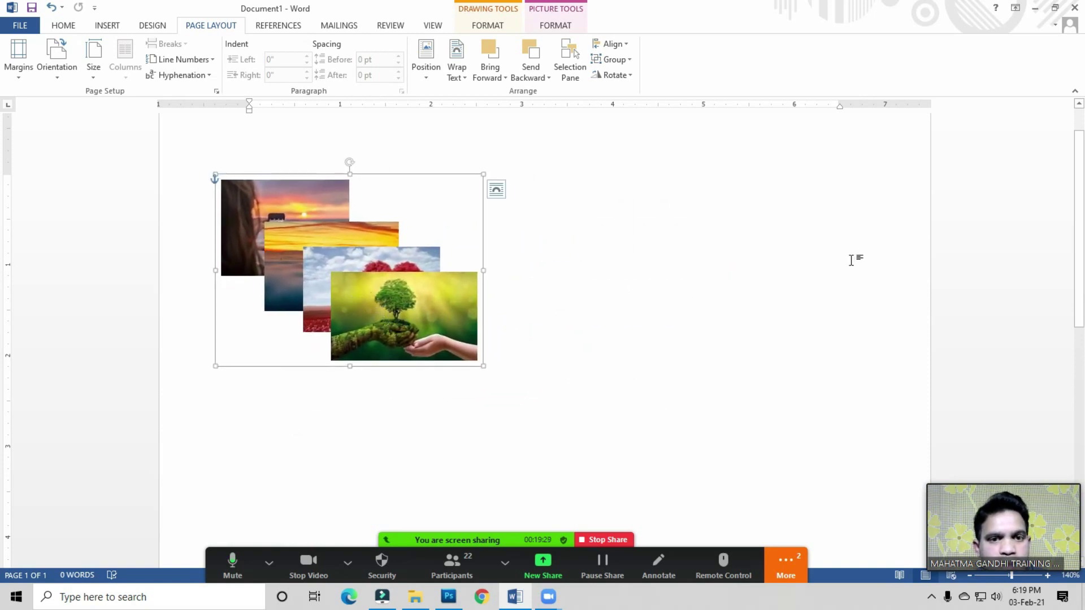
- Copy the photo group to the page's right side and flip the copy horizontally
left_click(384, 310)
left_click_drag(450, 316, 780, 304)
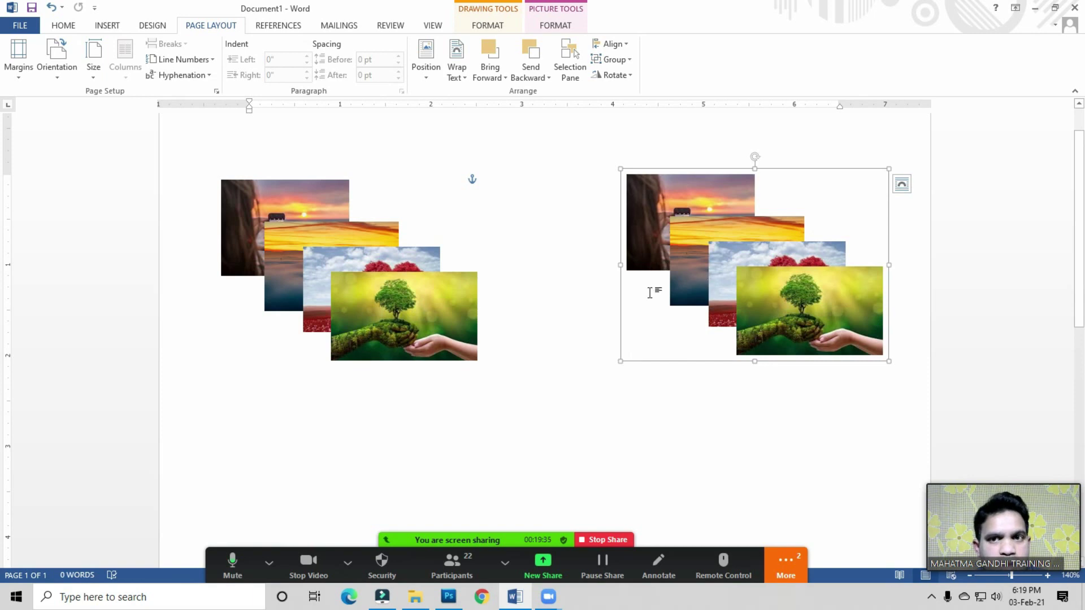
left_click(624, 77)
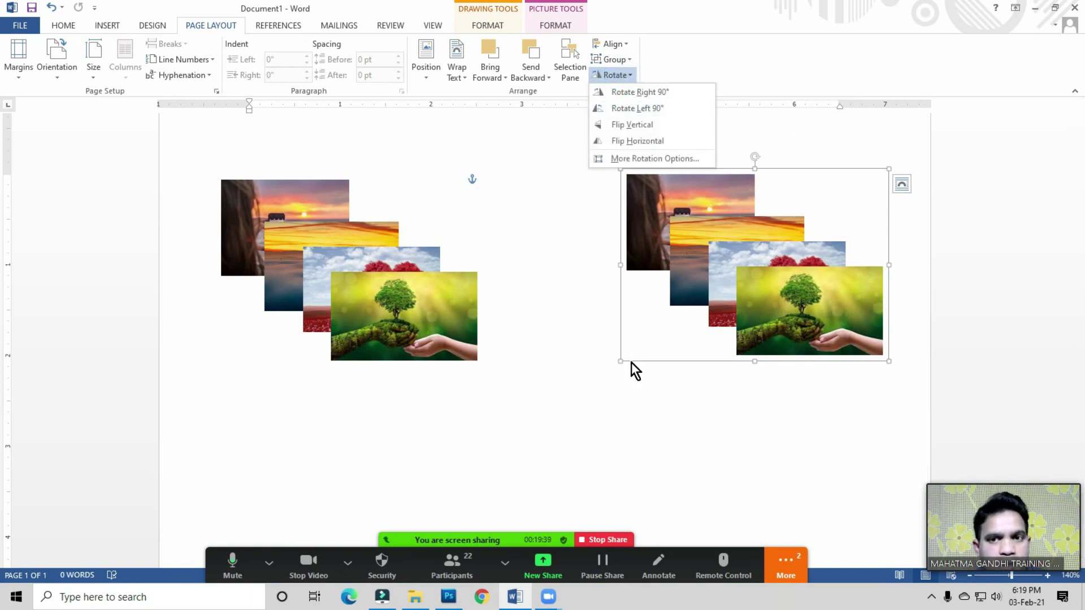
left_click(648, 141)
- Shift the mirrored copy up-right and the original group slightly up-left so they face each other
left_click_drag(717, 331, 745, 293)
left_click_drag(425, 322, 414, 309)
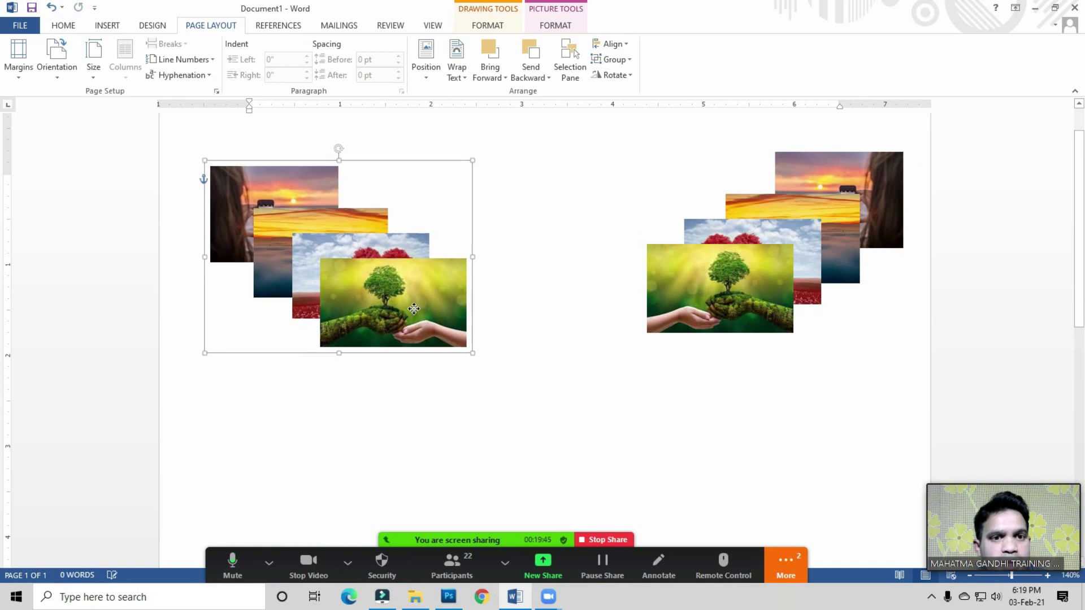
left_click(539, 353)
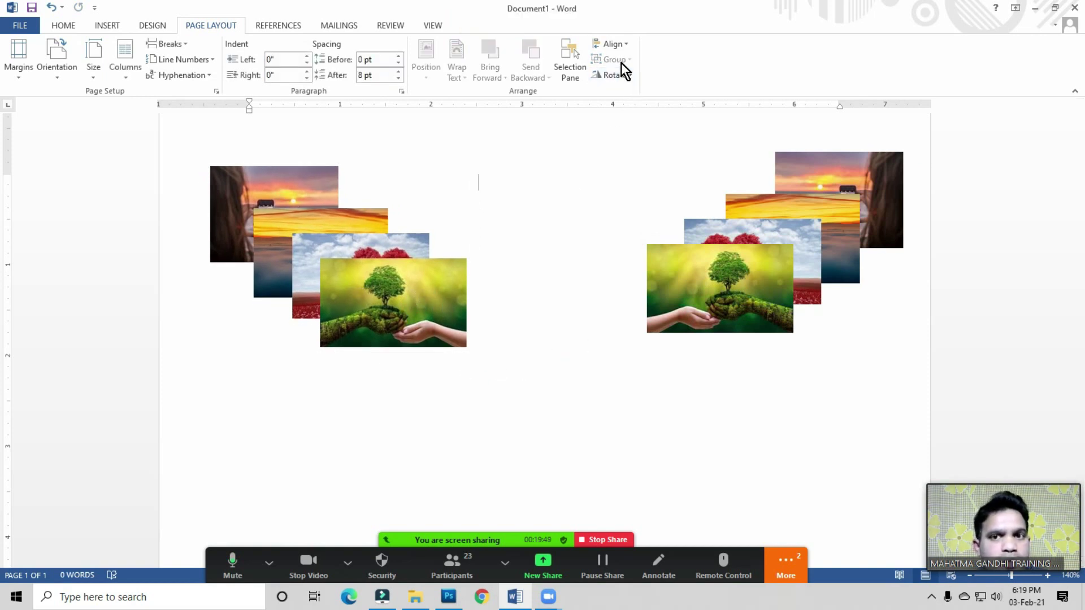
- Ungroup the left photo stack from Page Layout's Group menu into four separate pictures
left_click(402, 281)
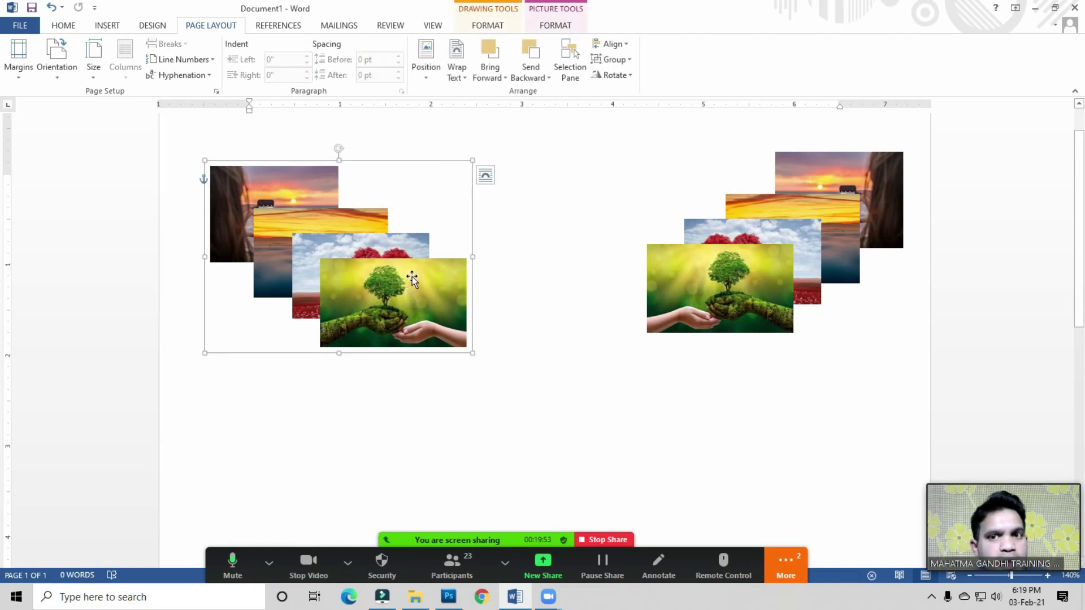
left_click(622, 59)
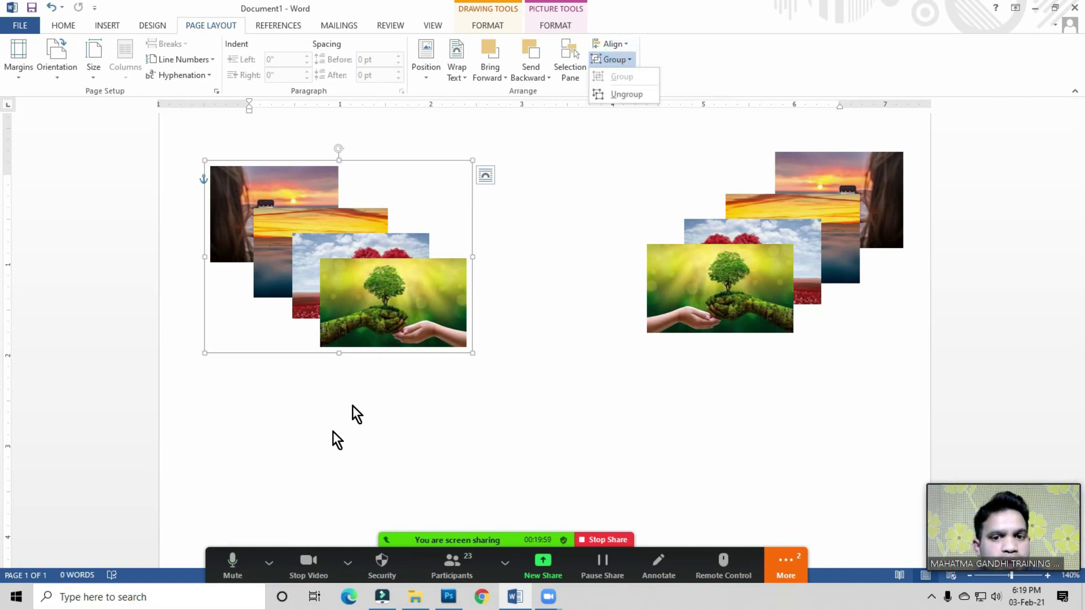
left_click(262, 447)
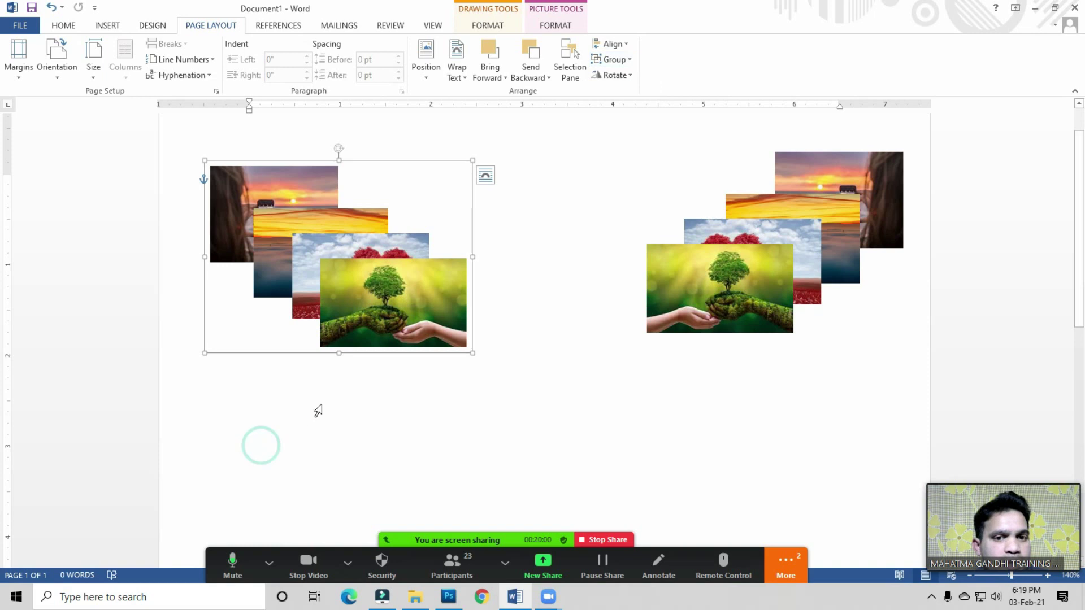
left_click(492, 354)
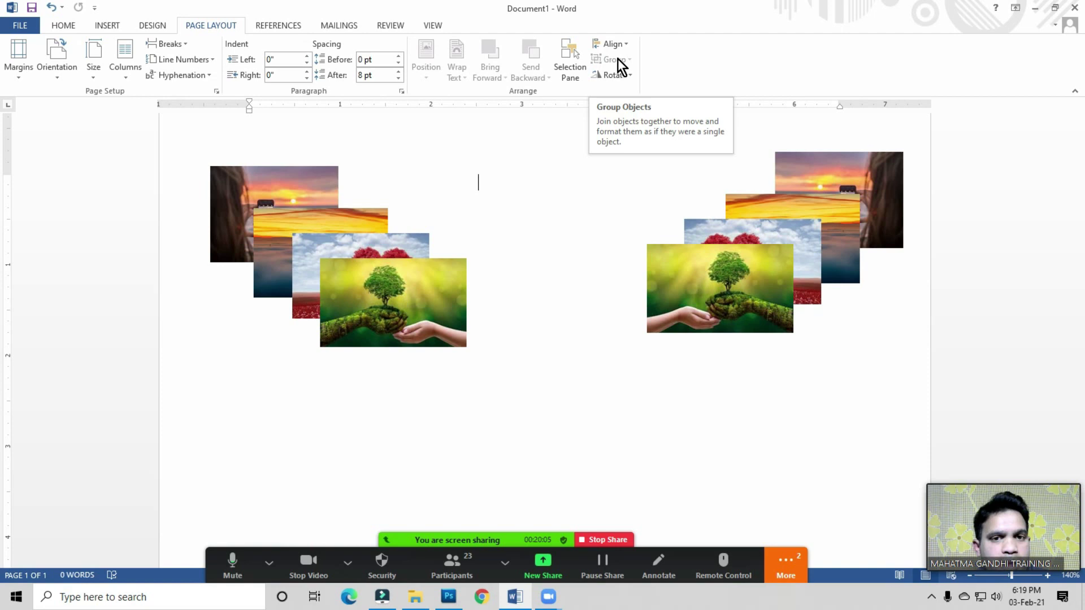
left_click(375, 289)
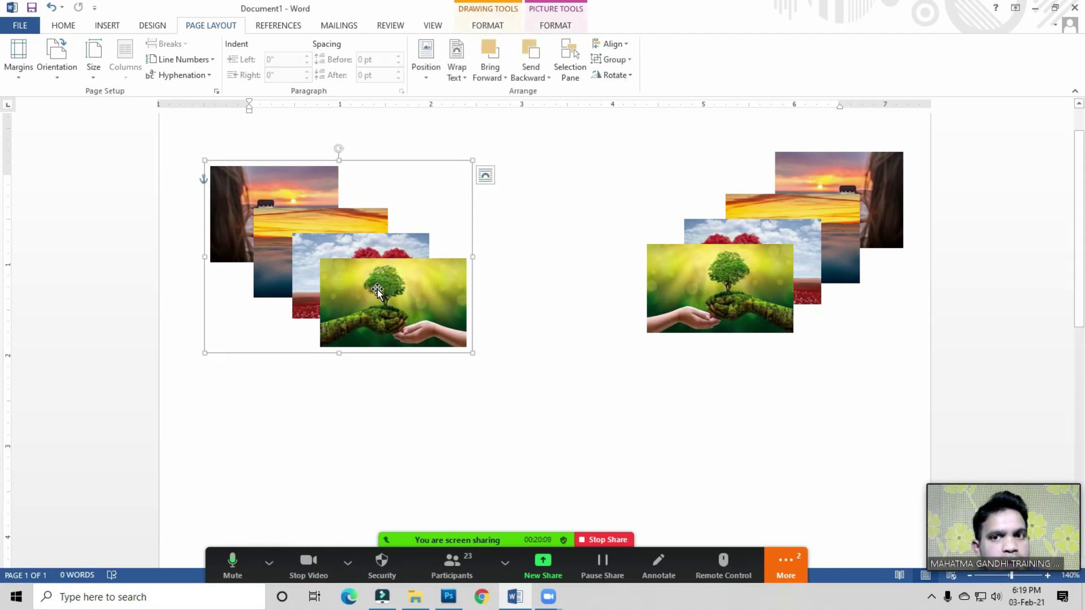
left_click(625, 60)
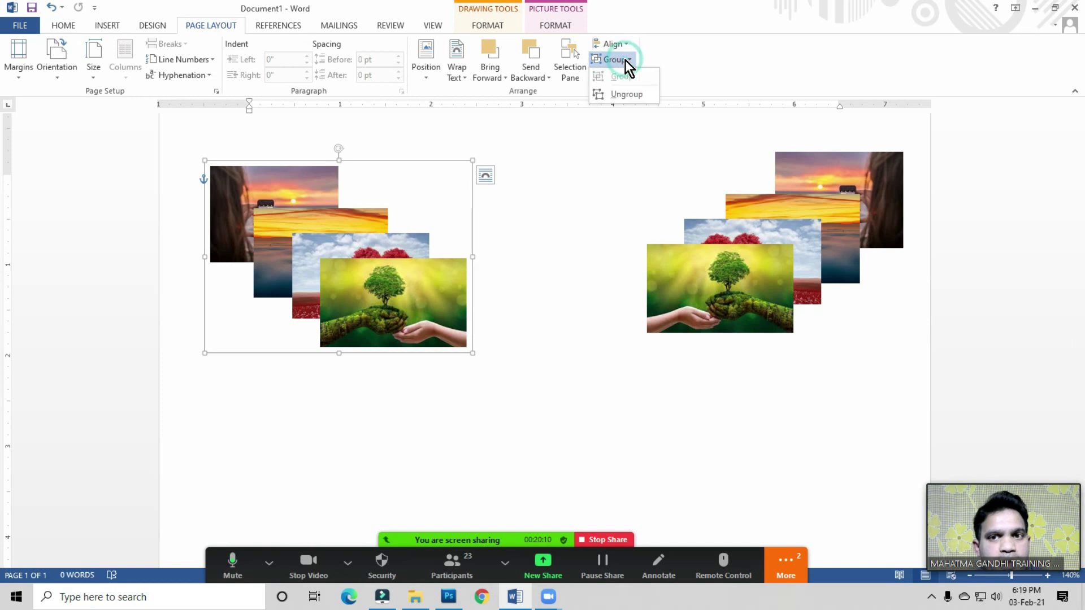
left_click(628, 97)
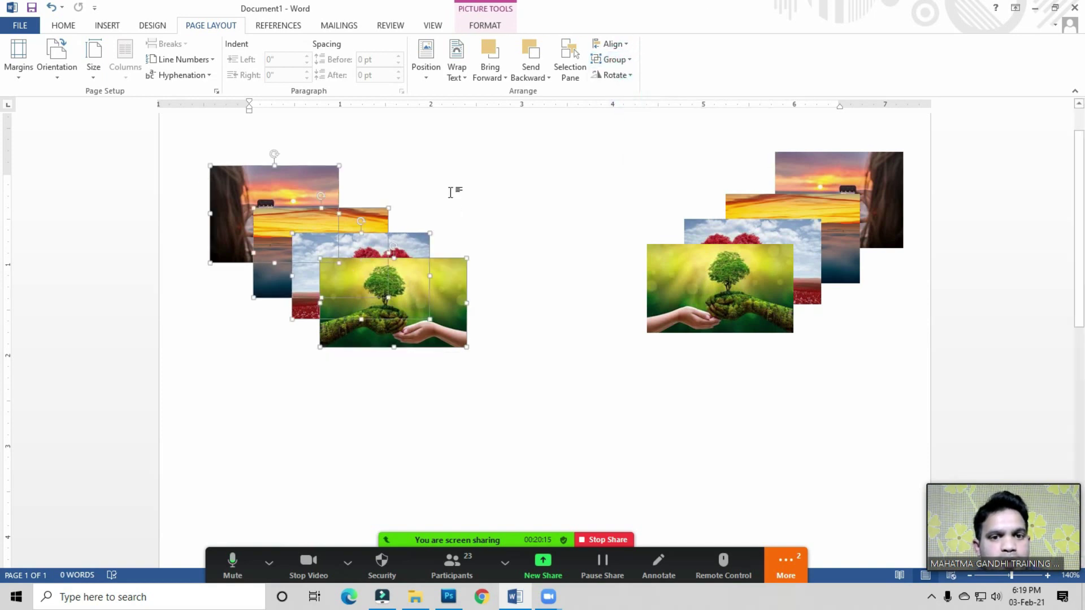
- Move the tree picture to the top centre and pull the heart picture down out of the stack
left_click(359, 443)
left_click_drag(397, 308, 449, 377)
left_click_drag(499, 291, 534, 240)
left_click_drag(373, 271, 367, 340)
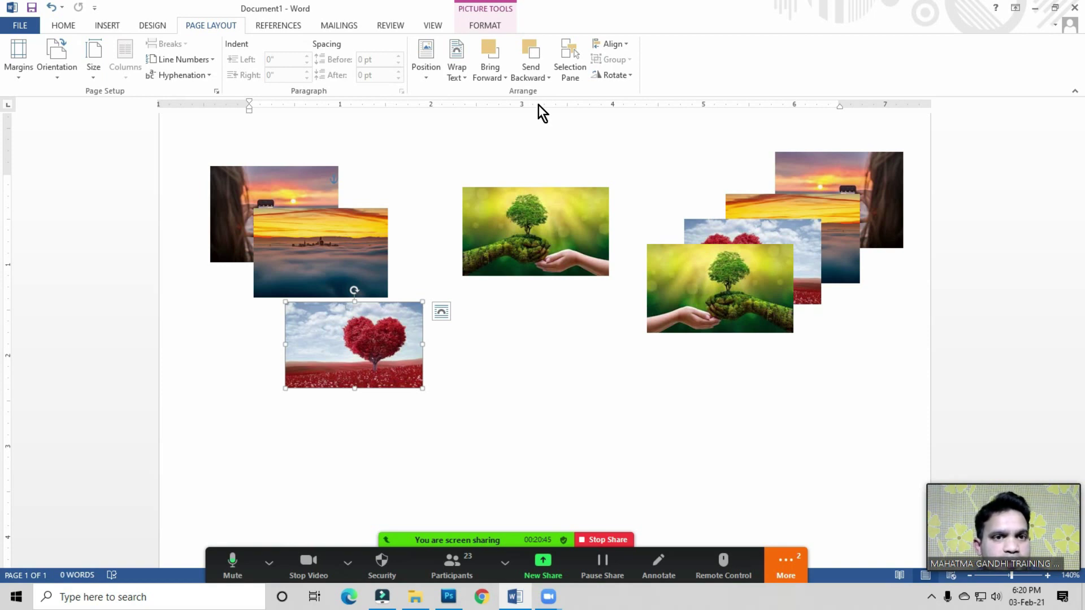
- Briefly view the Insert Shapes gallery, then nudge the heart picture slightly lower-left
left_click(106, 25)
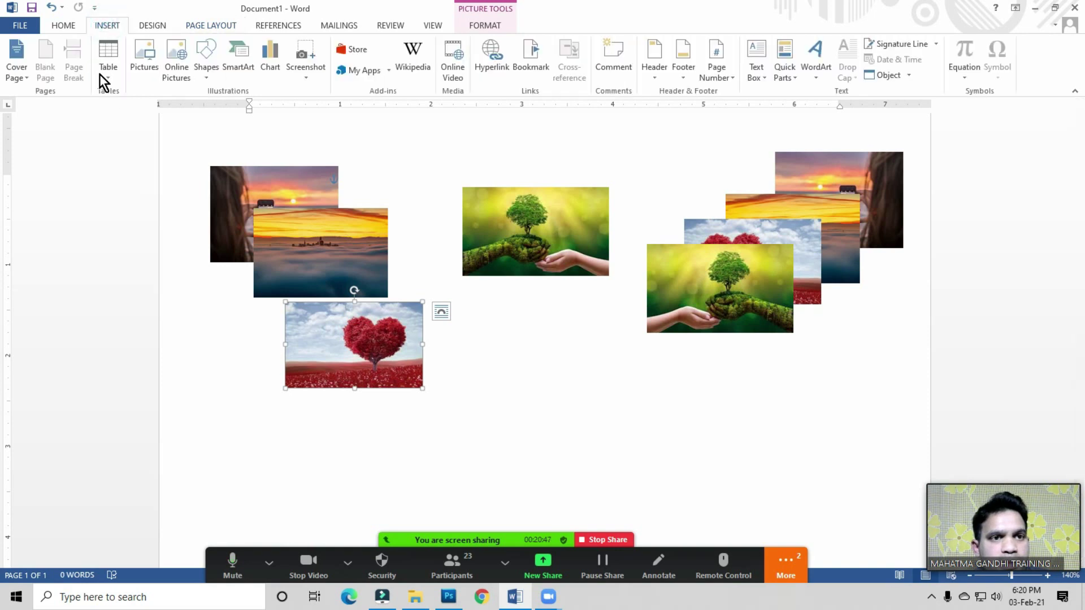
left_click(207, 76)
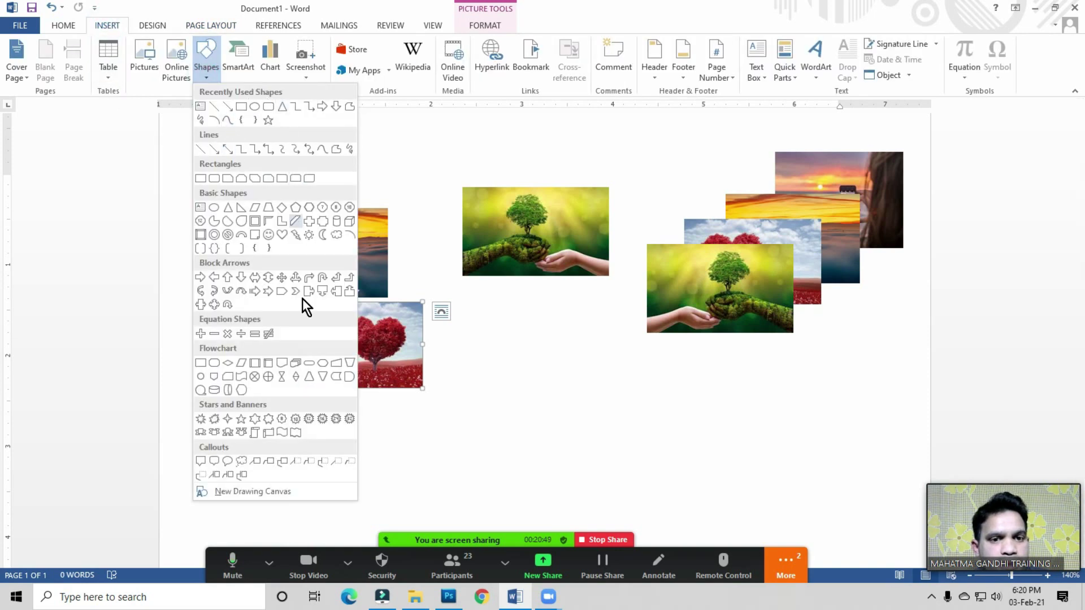
left_click(208, 25)
left_click(208, 25)
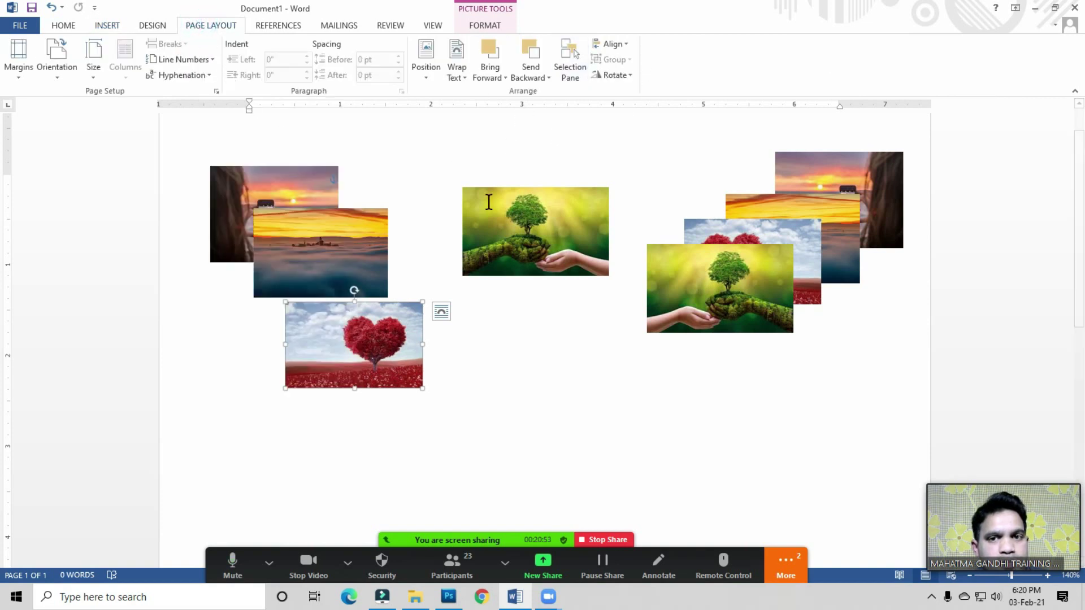
left_click(533, 427)
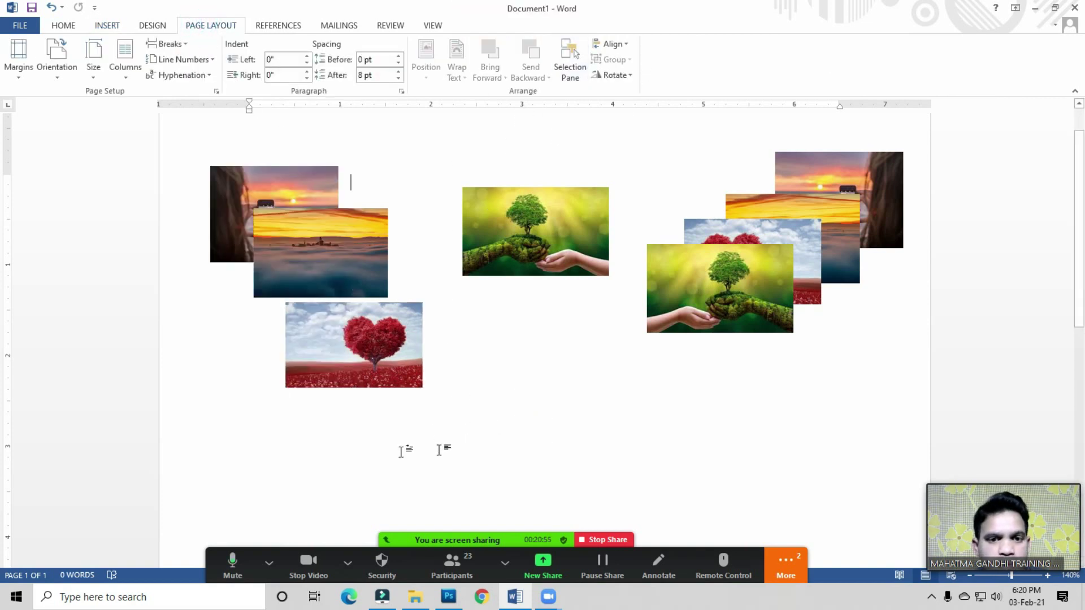
left_click_drag(353, 355, 345, 373)
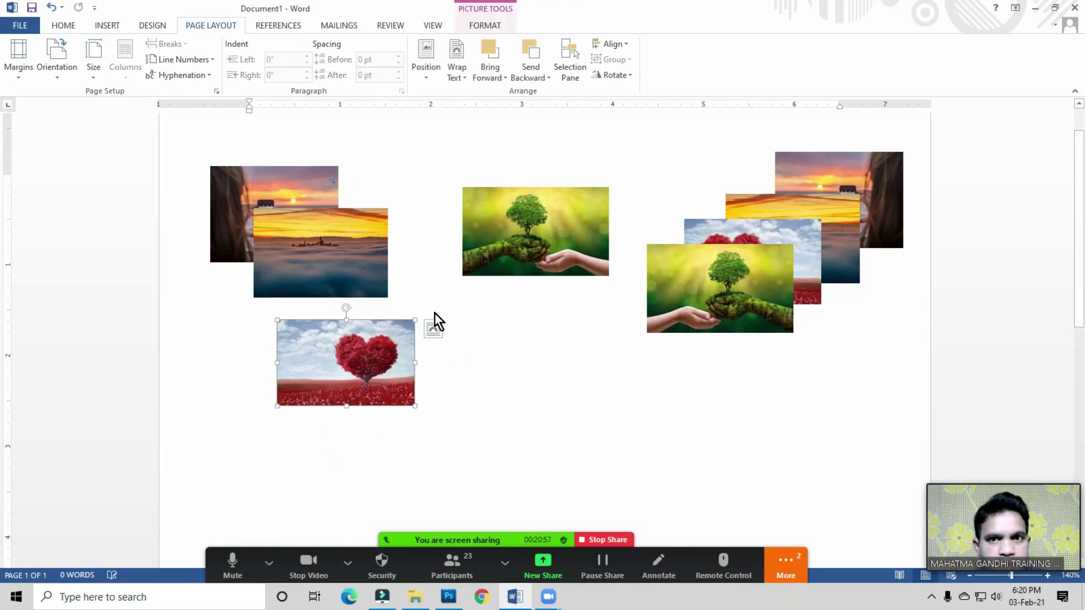
- Select every picture on the page with Ctrl+A and delete them
left_click(279, 26)
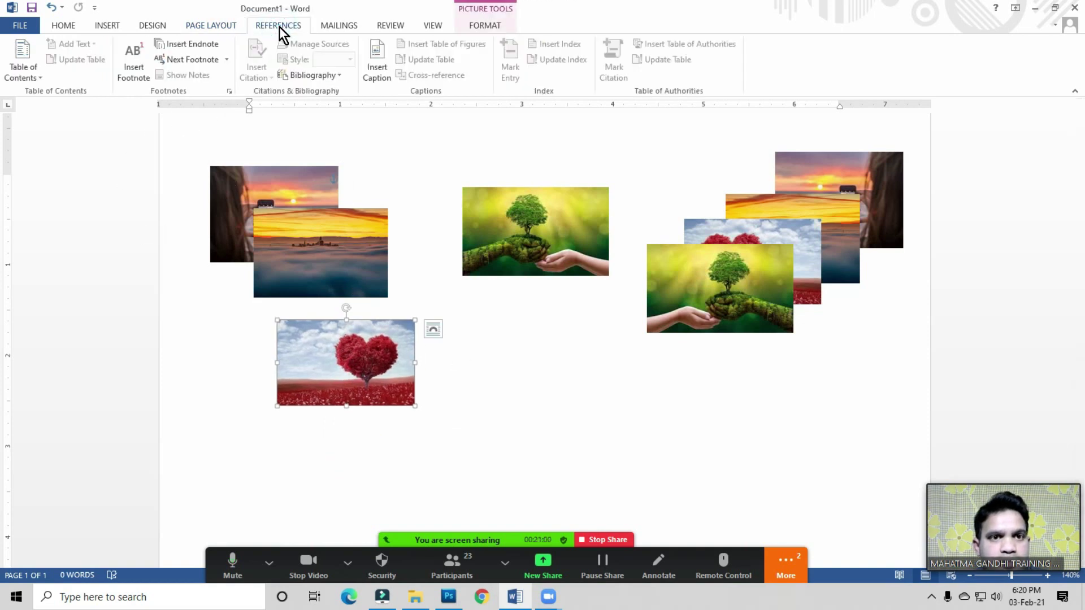
left_click(56, 28)
left_click(484, 395)
key("ctrl+a")
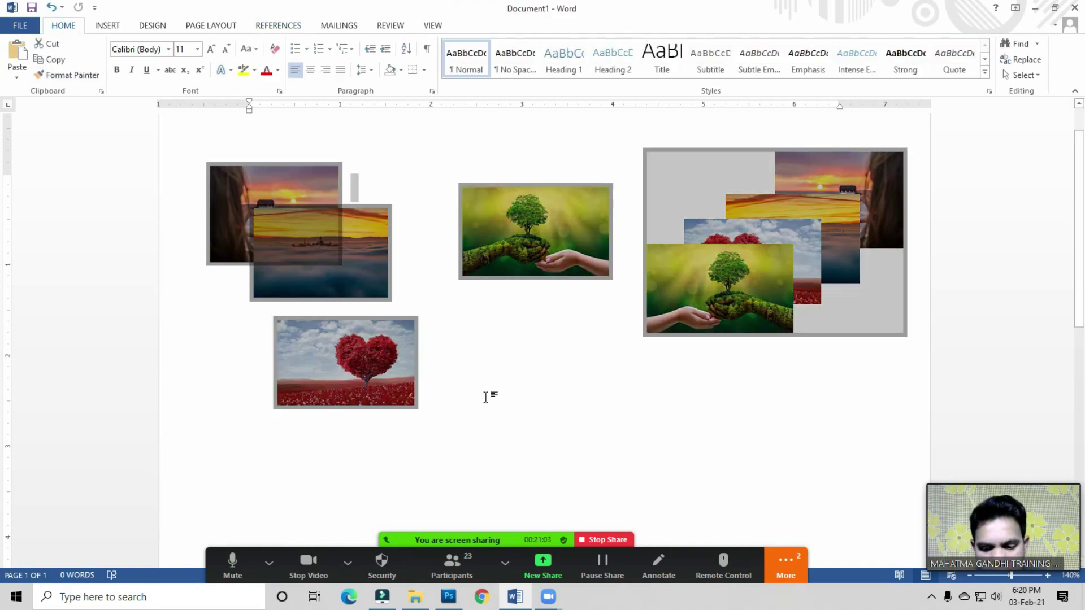
key("Delete")
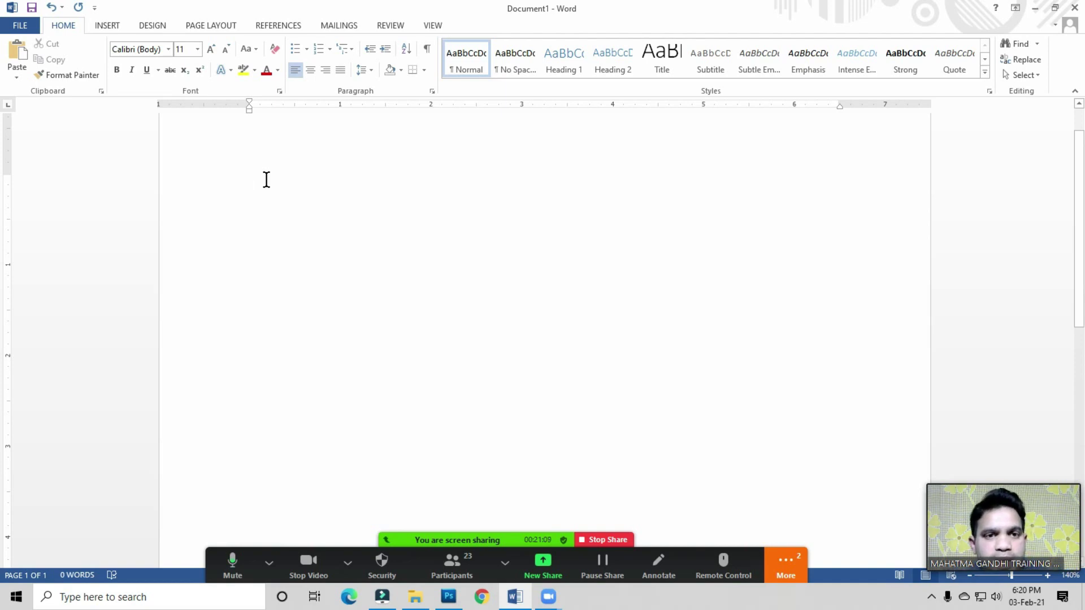
- Open the Zoom participants list, ask all participants to unmute, then return to Word's Page Layout
left_click(461, 565)
left_click(690, 479)
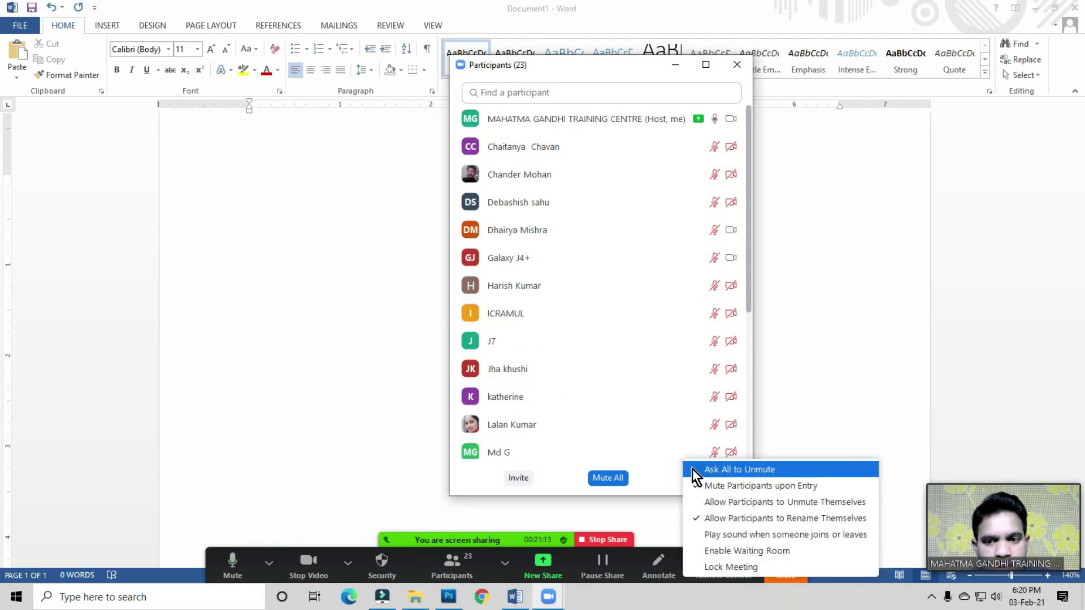
left_click(346, 306)
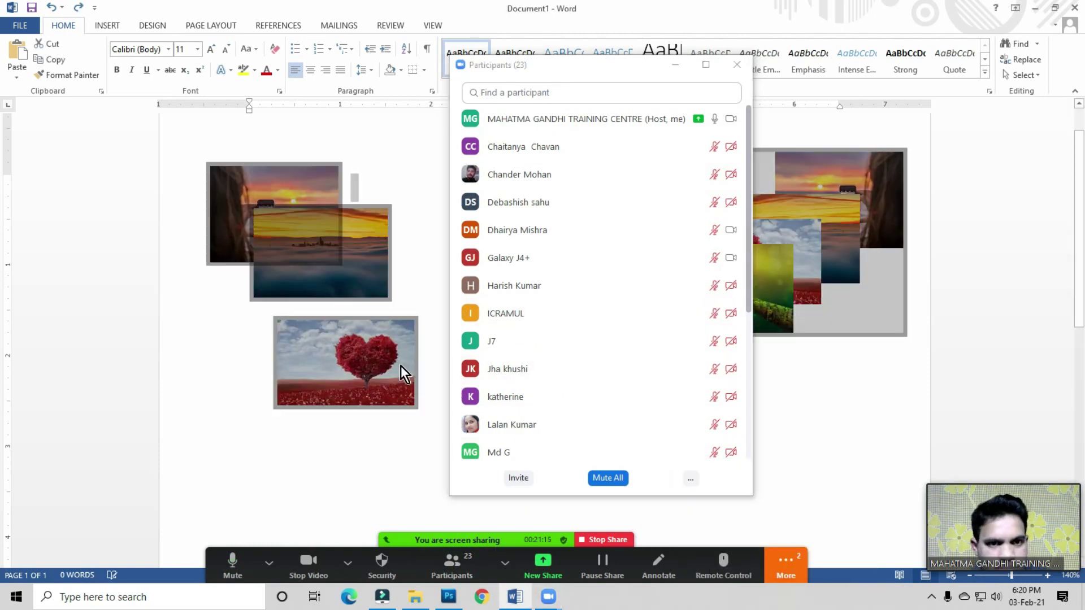
left_click(692, 479)
left_click(717, 467)
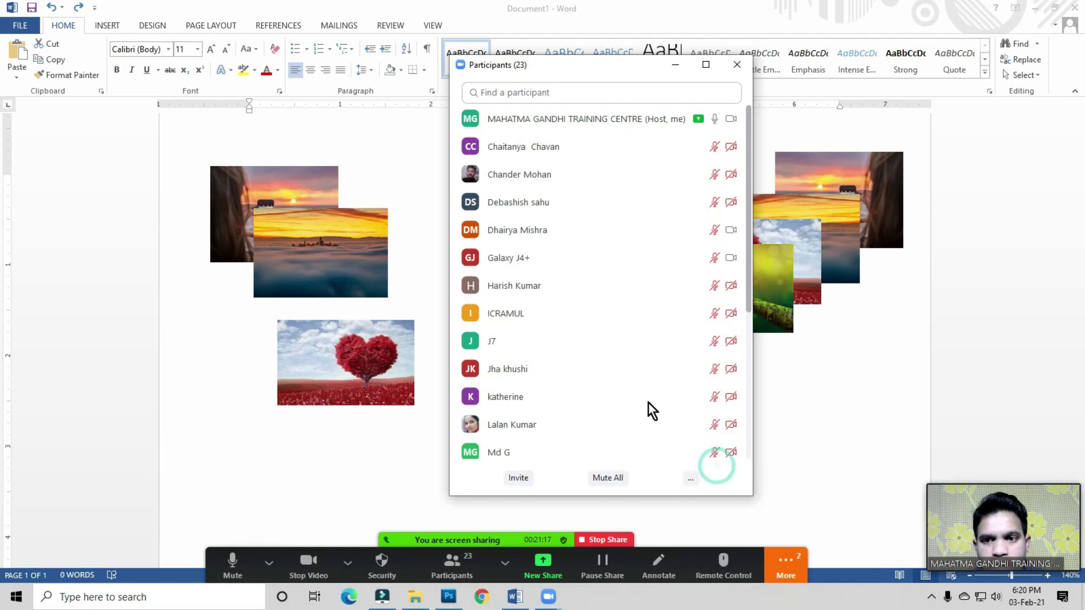
left_click(737, 64)
left_click(421, 273)
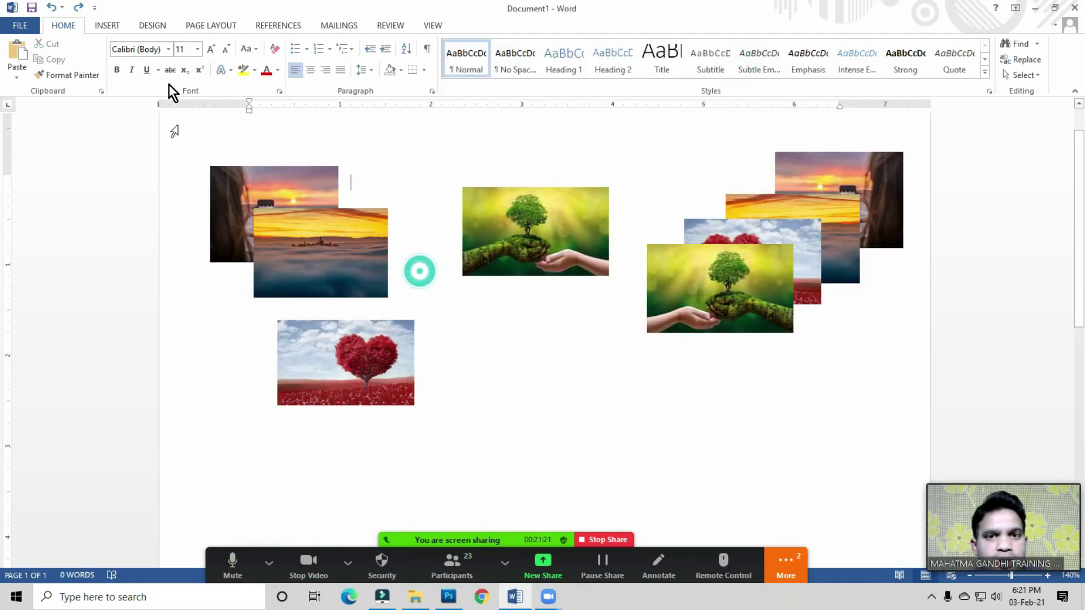
left_click(216, 25)
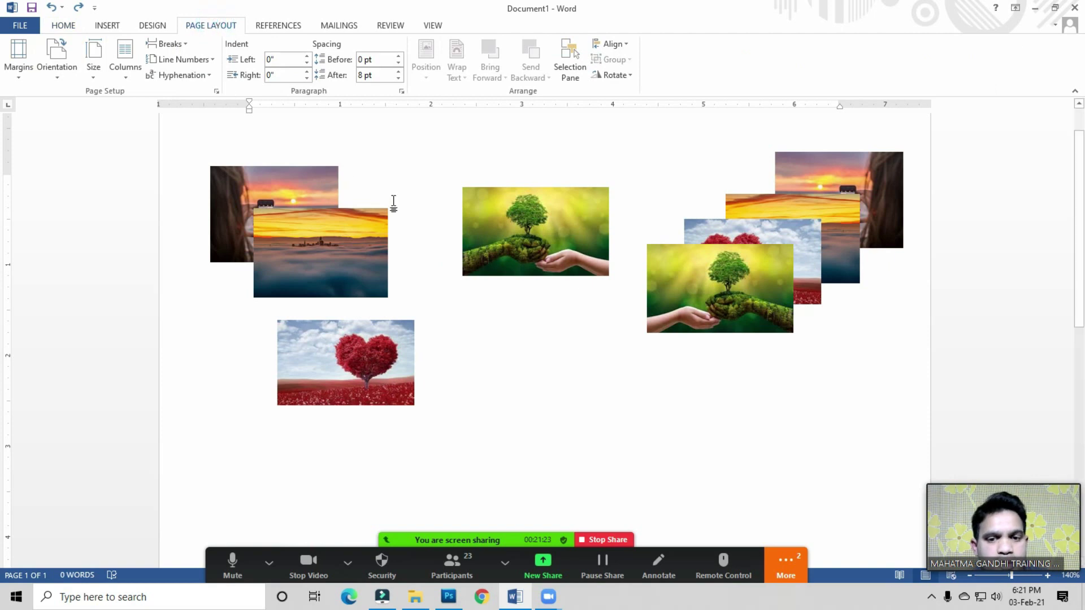
- Reopen the participants list, move it to the top right, mute two unmuted participants, and close it
left_click(450, 567)
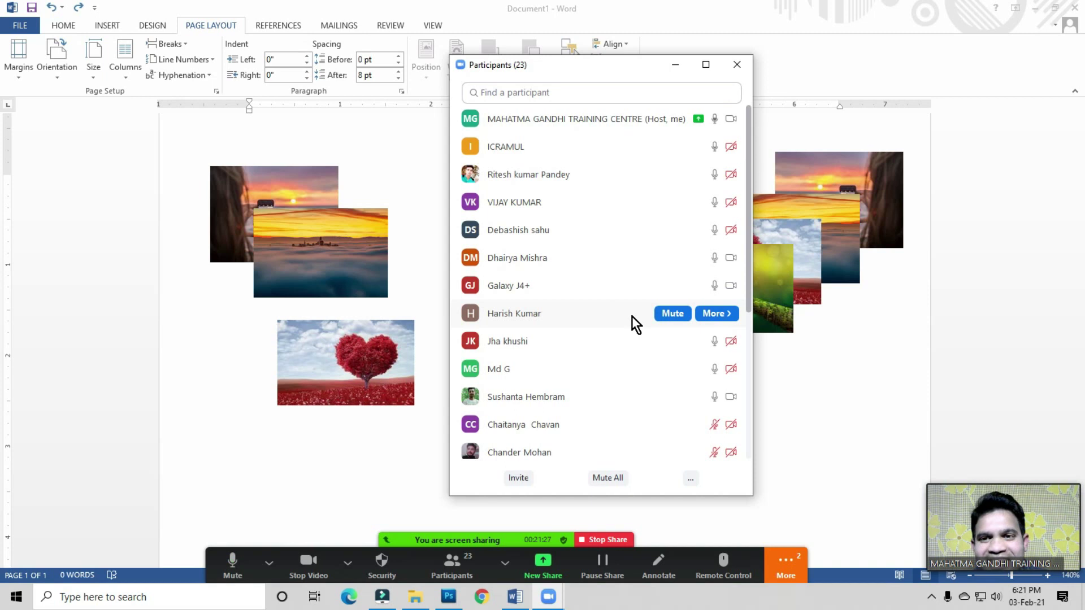
scroll(617, 282, "up", 3)
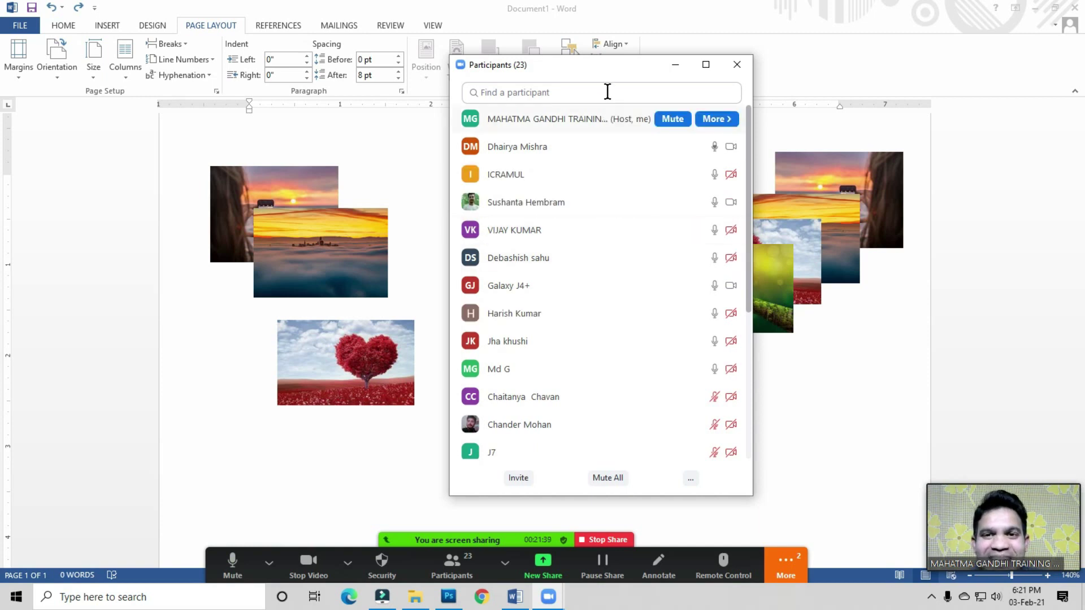
mouse_move(612, 67)
left_mouse_down()
mouse_move(578, 71)
mouse_move(807, 202)
left_mouse_up()
left_click(391, 212)
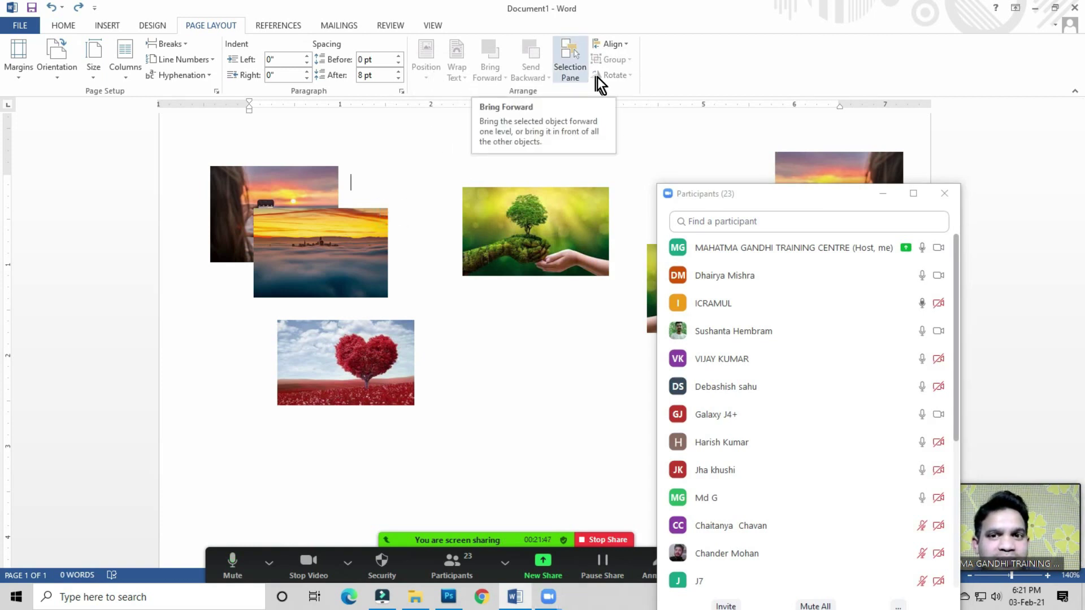
mouse_move(735, 195)
left_mouse_down()
mouse_move(709, 100)
mouse_move(734, 39)
left_mouse_up()
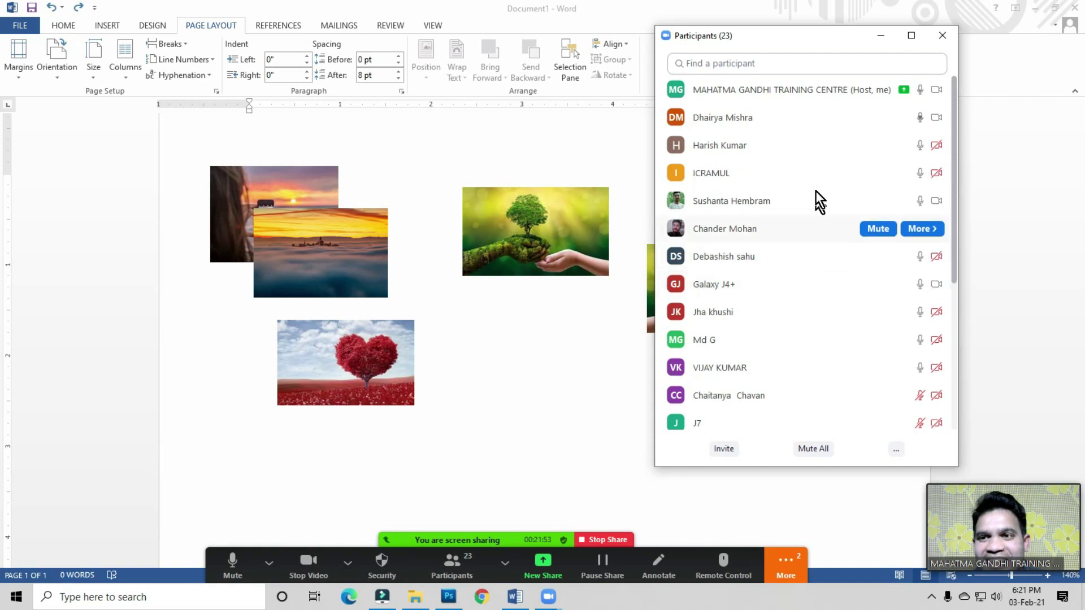
mouse_move(877, 174)
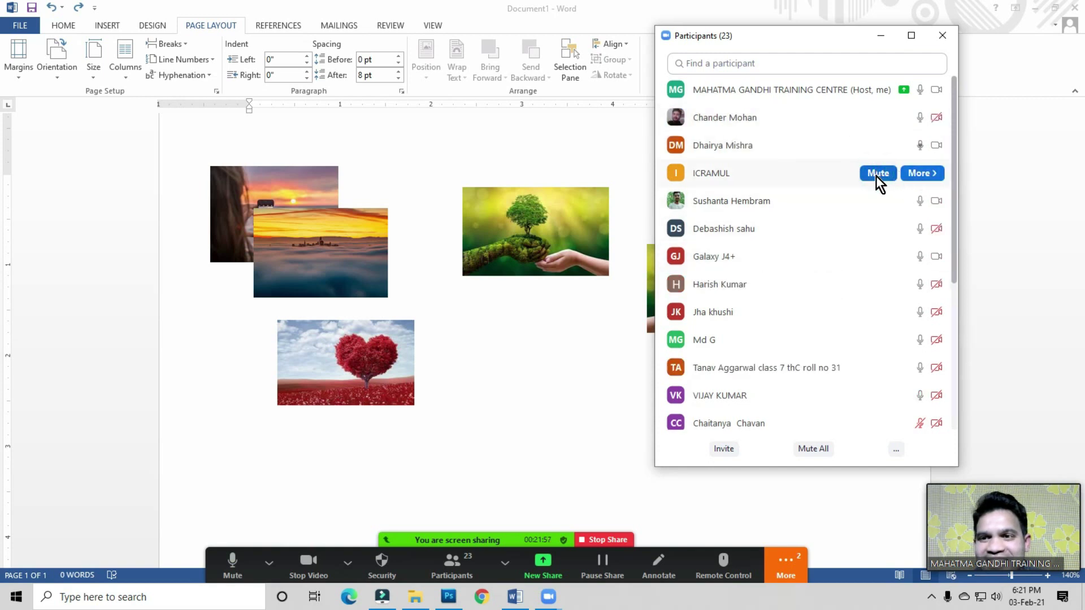
left_click(876, 146)
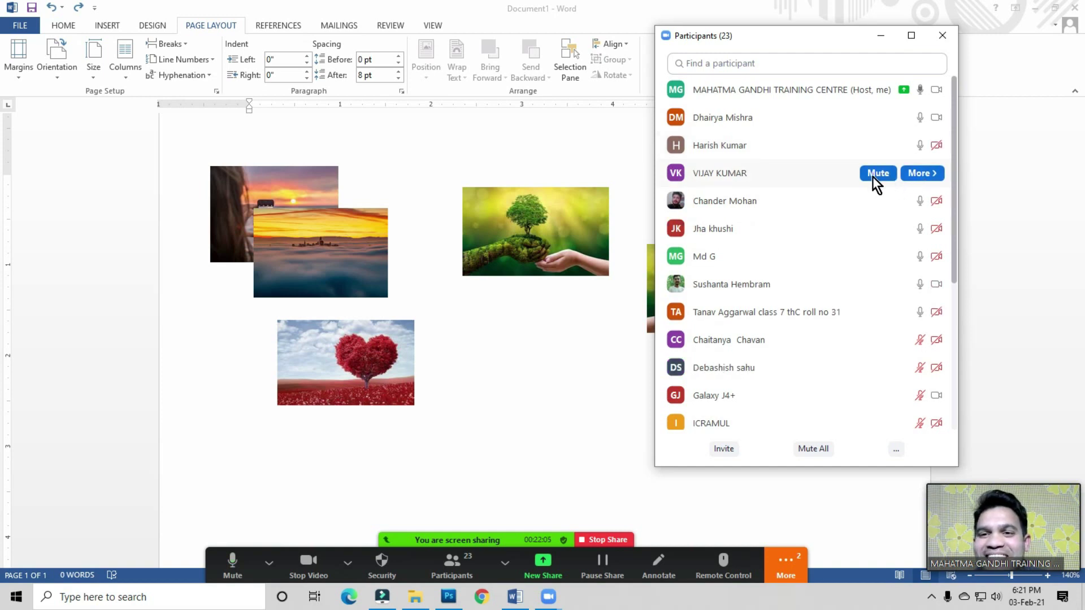
left_click_drag(822, 38, 791, 45)
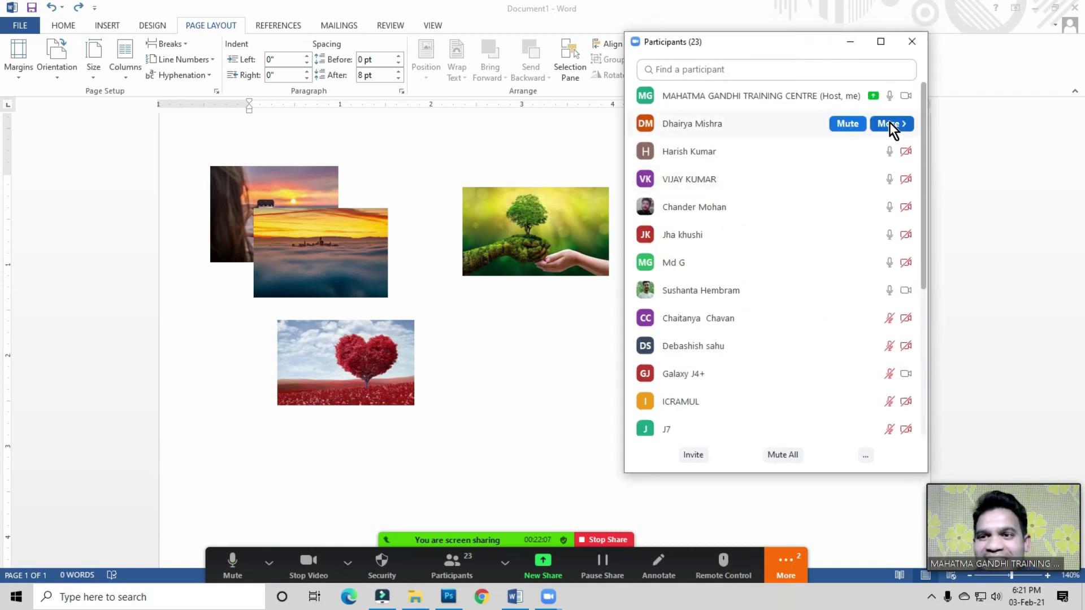
left_click(848, 124)
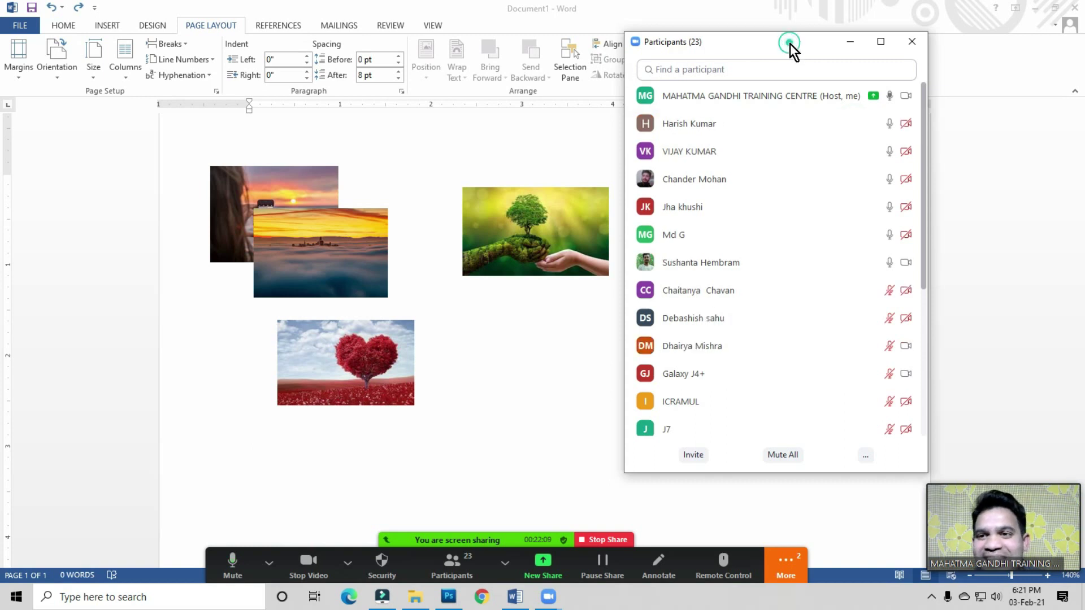
left_click_drag(785, 46, 769, 45)
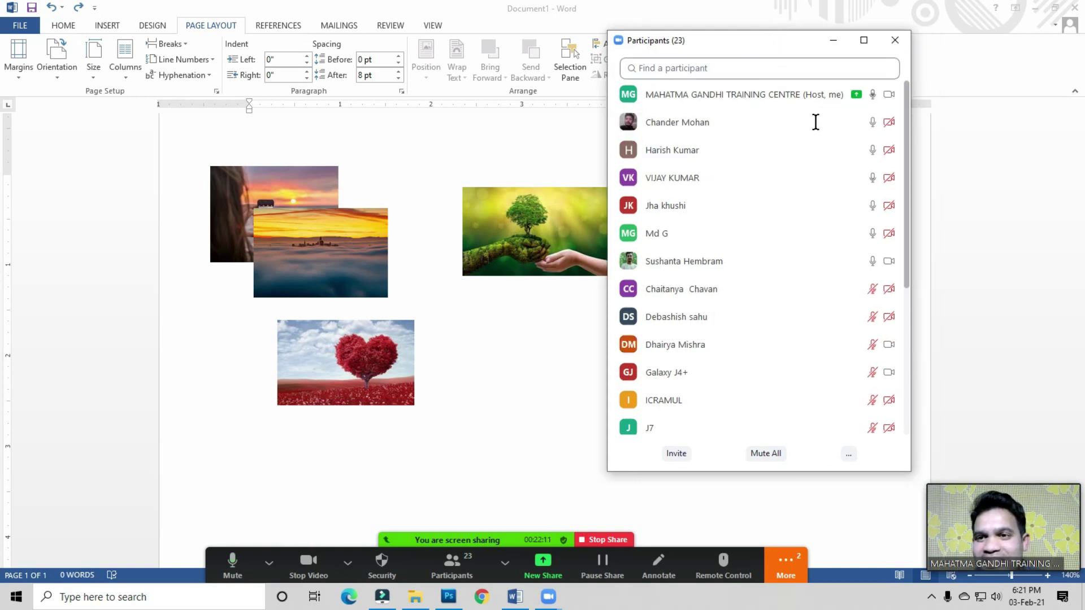
left_click(895, 41)
- Move the heart photo up against the sunset photos, then ask all Zoom participants to unmute
mouse_move(395, 371)
left_mouse_down()
mouse_move(394, 340)
mouse_move(436, 282)
left_mouse_up()
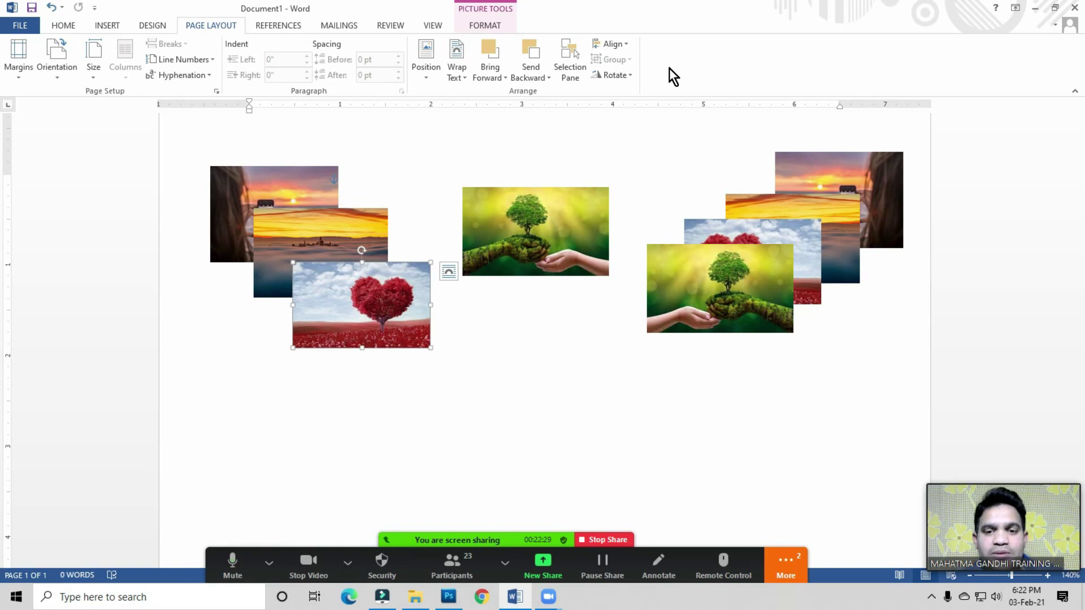
left_click(452, 566)
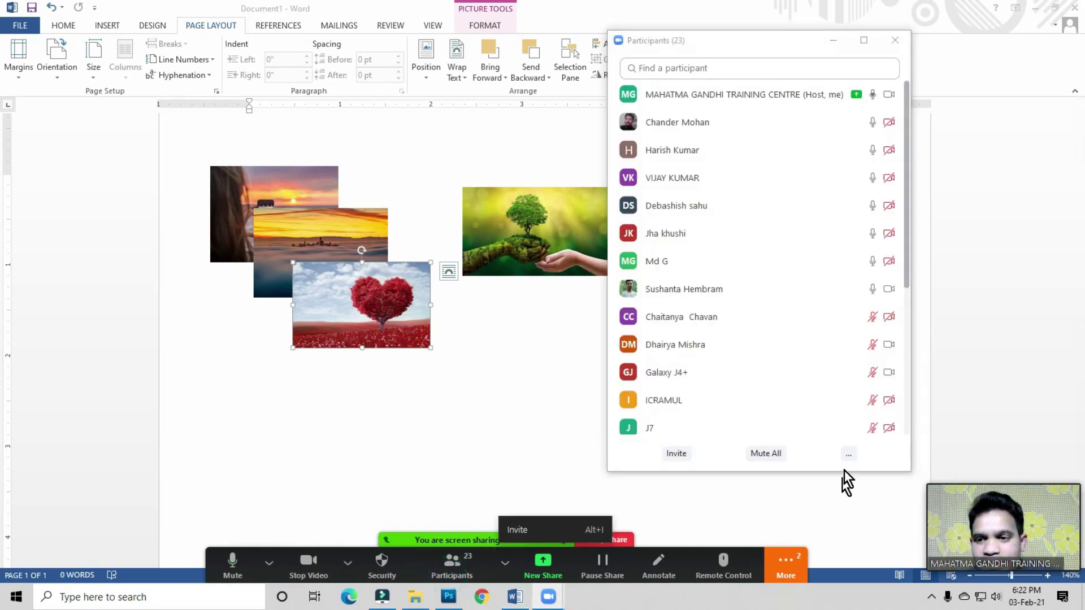
left_click(847, 453)
left_click(874, 471)
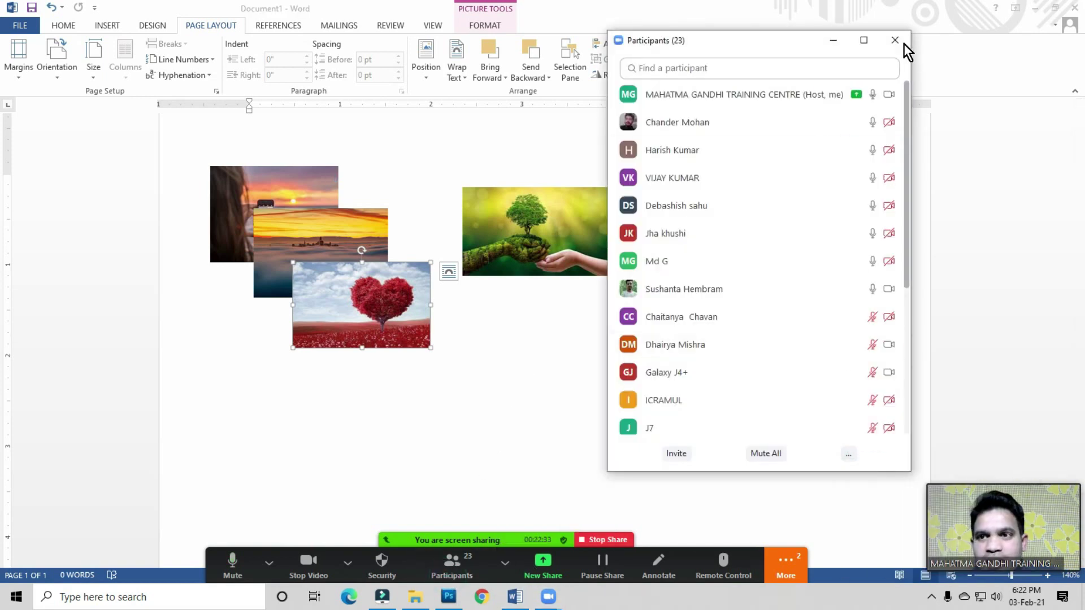
left_click(897, 41)
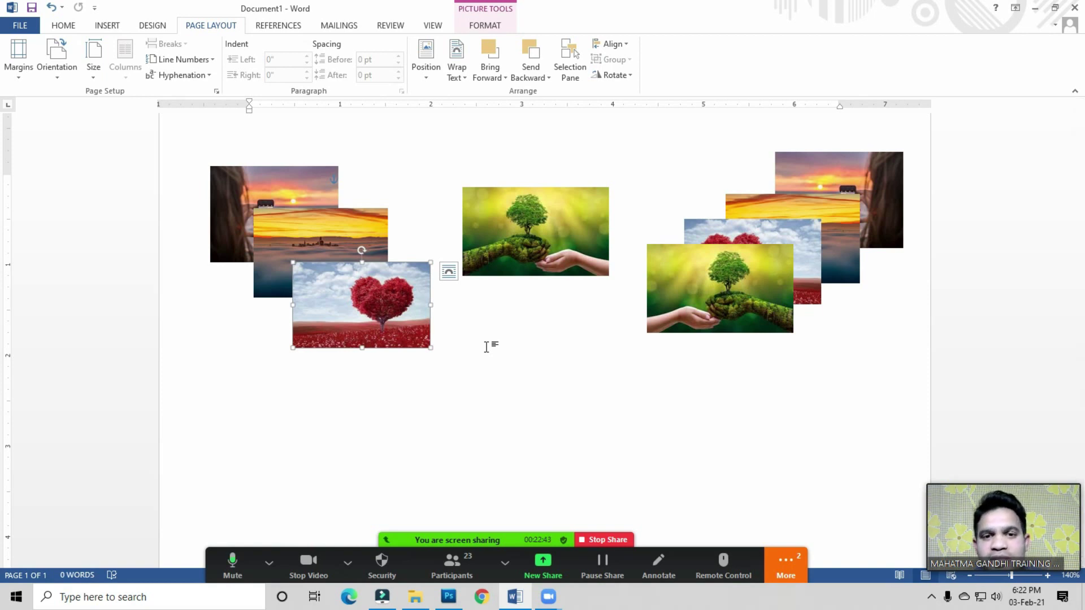
- Mute all participants, confirm, close the list, and bring the Word document back to the front
left_click(446, 573)
left_click(767, 453)
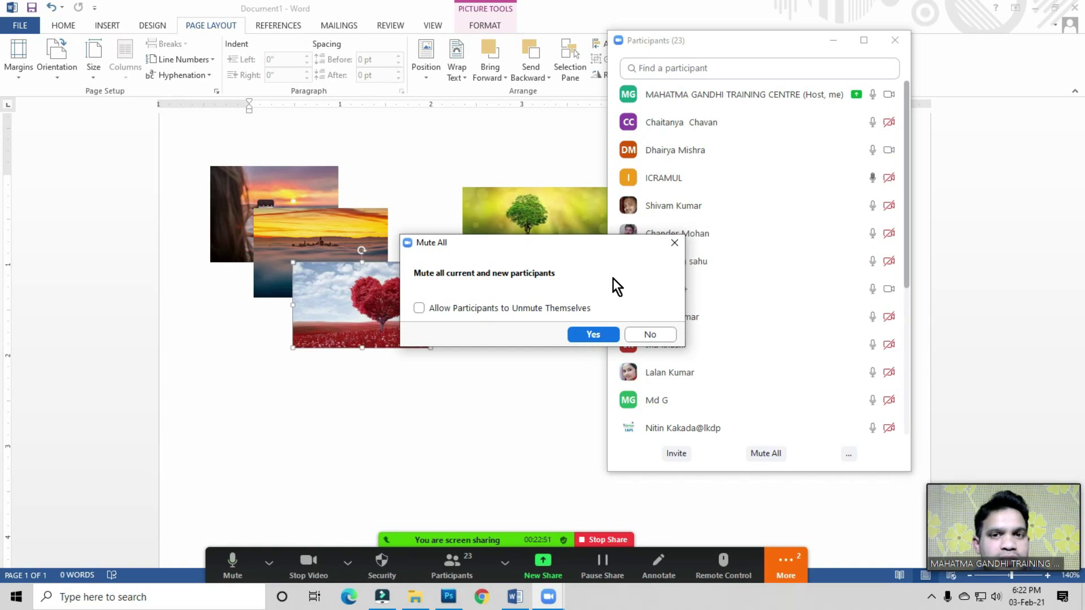
left_click(585, 333)
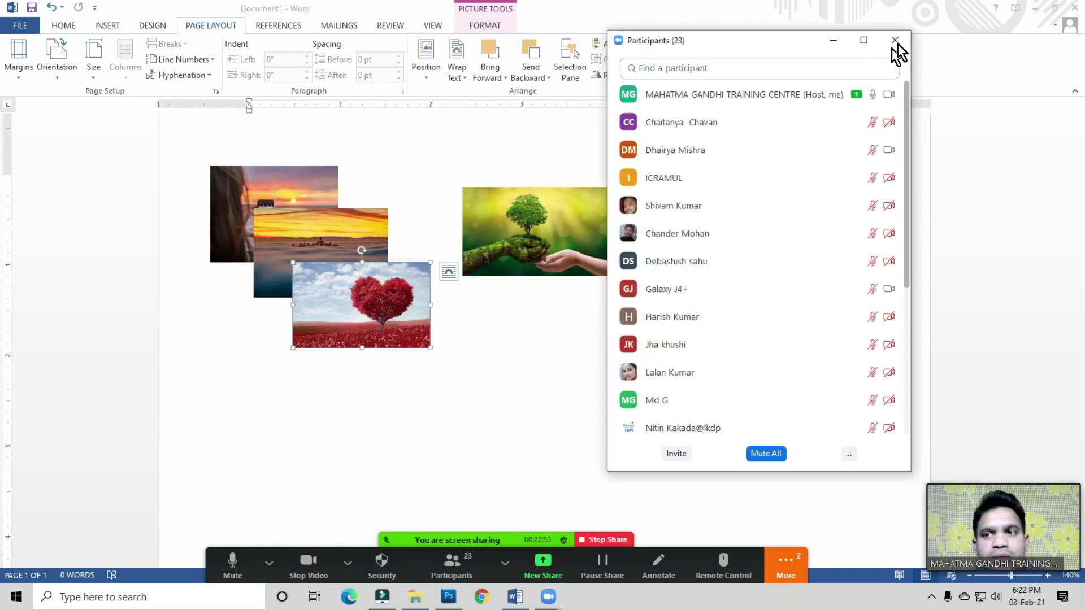
left_click(895, 41)
left_click(386, 309)
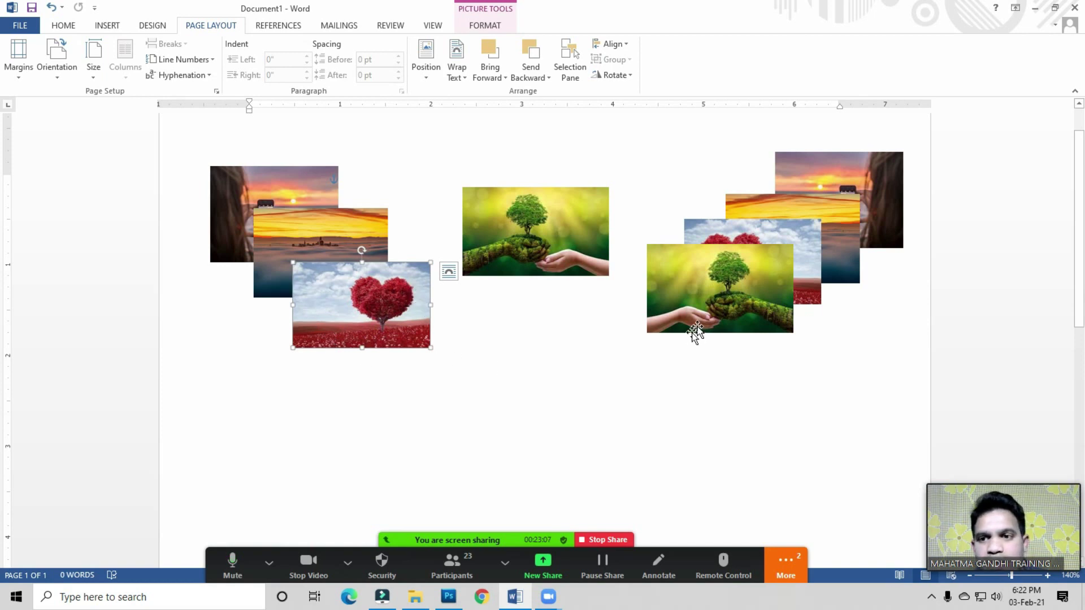
- Shift the right stack, lay the heart photo over the sunsets, and enlarge the tree photo below centre
left_click_drag(695, 334, 446, 435)
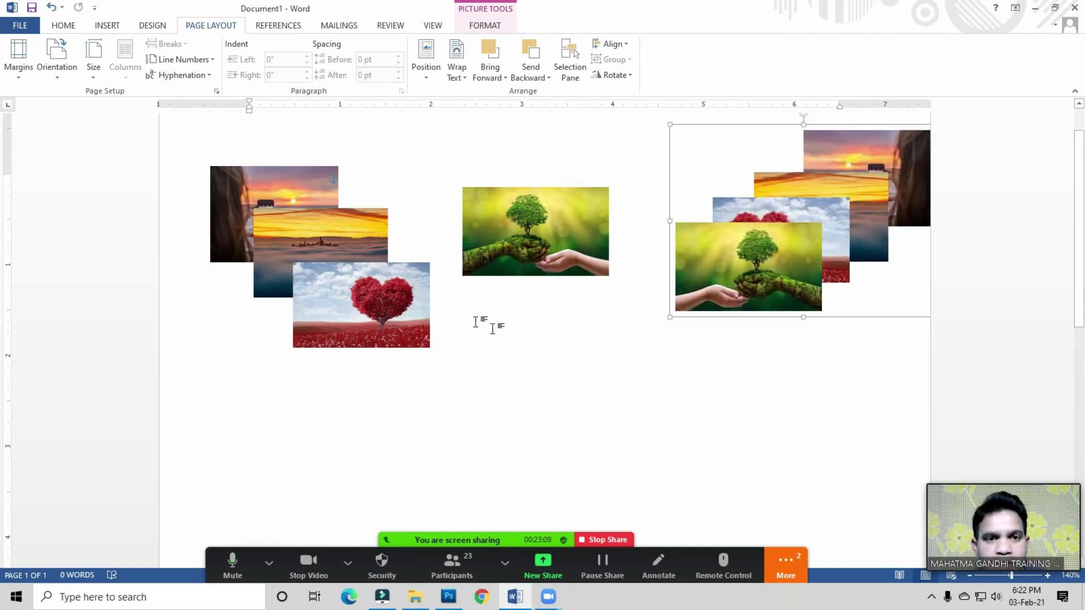
left_click_drag(514, 263, 515, 340)
left_click_drag(393, 295, 313, 213)
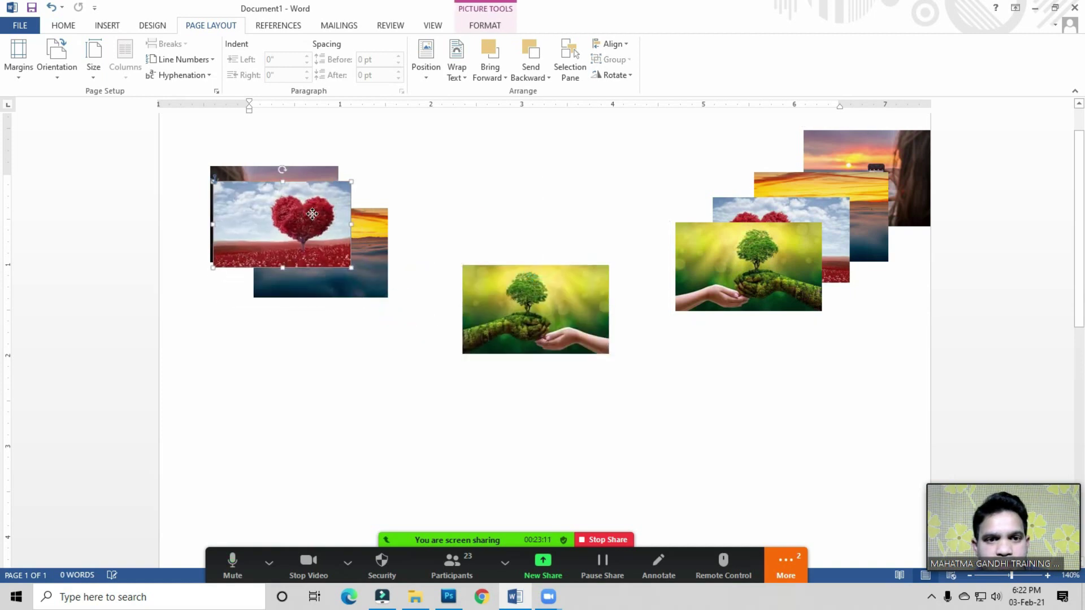
left_click_drag(542, 303, 494, 401)
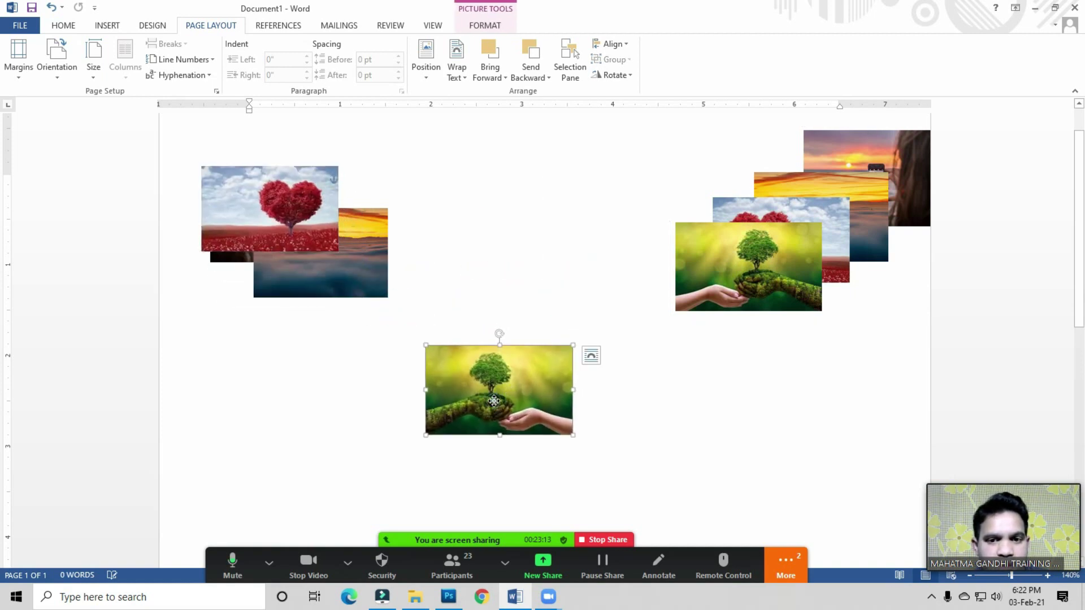
mouse_move(573, 435)
left_mouse_down()
mouse_move(642, 480)
mouse_move(541, 412)
left_mouse_up()
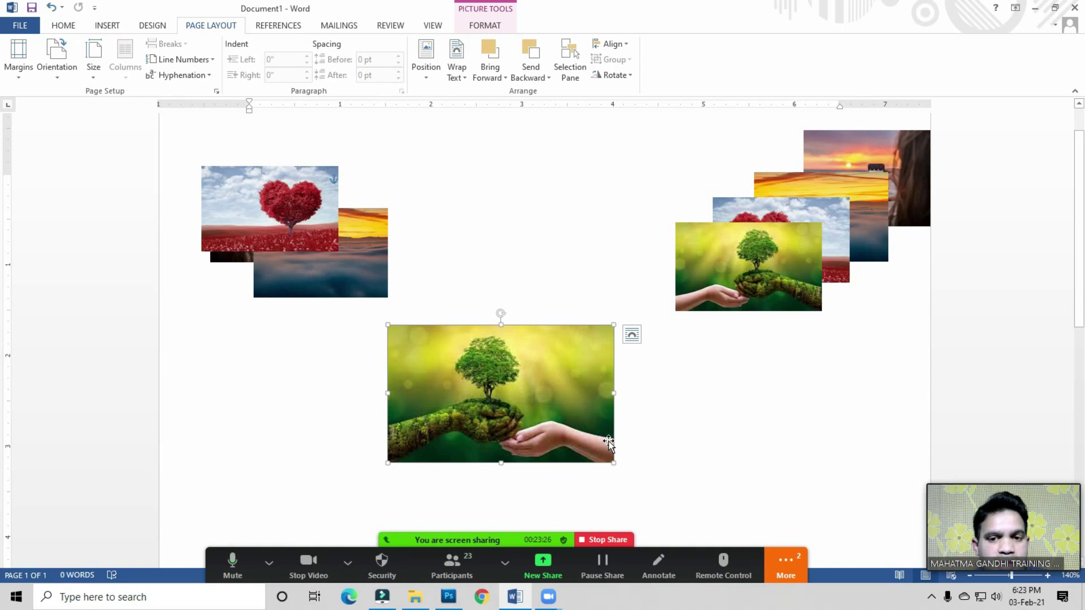
- Rotate the tree photo right 90° and flip it horizontally
left_click(630, 79)
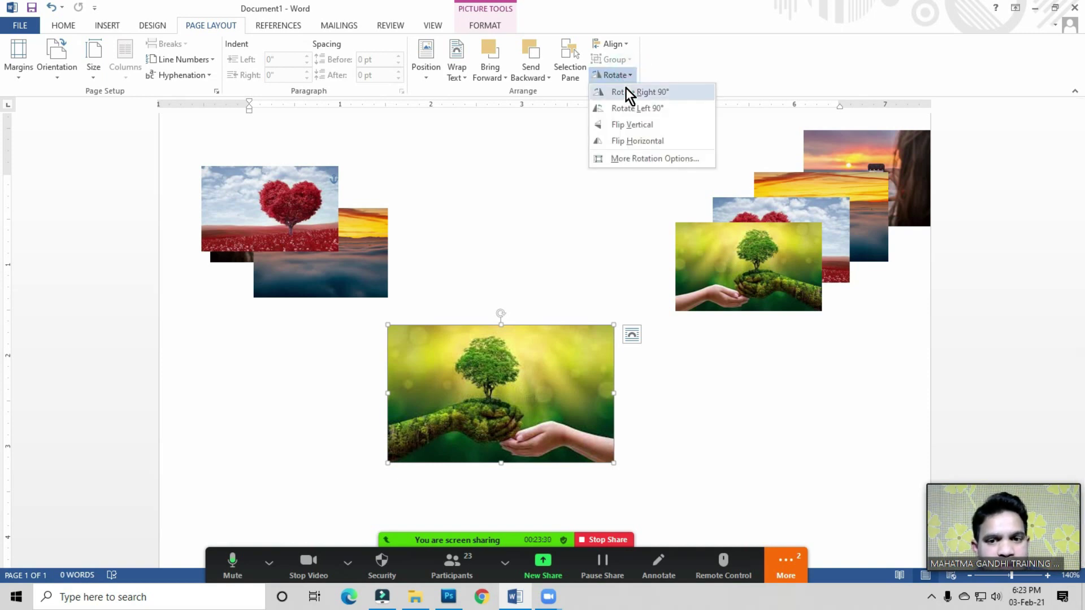
left_click(626, 92)
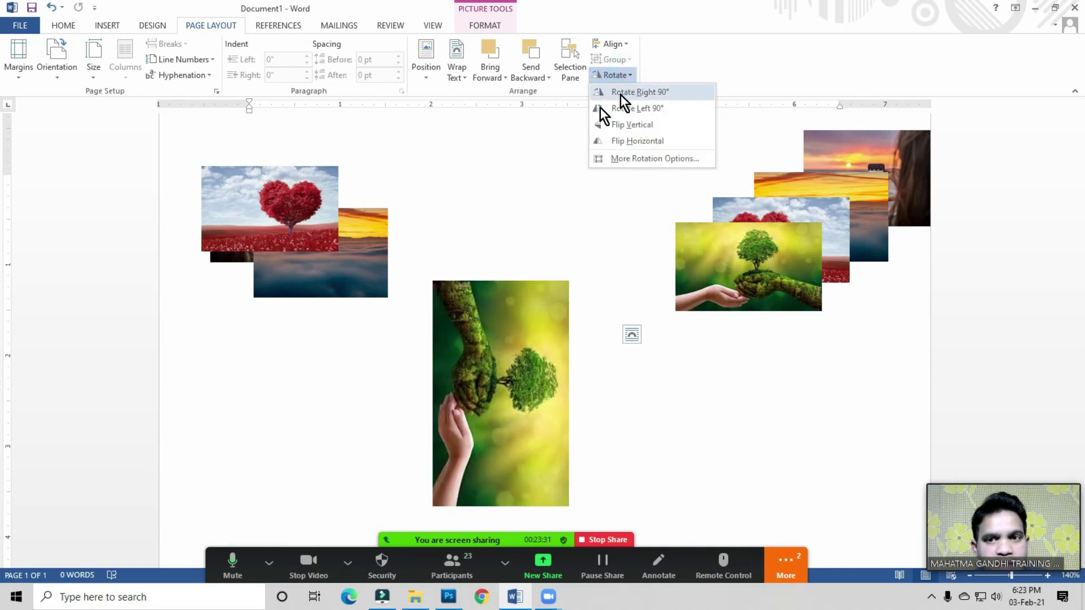
left_click(652, 141)
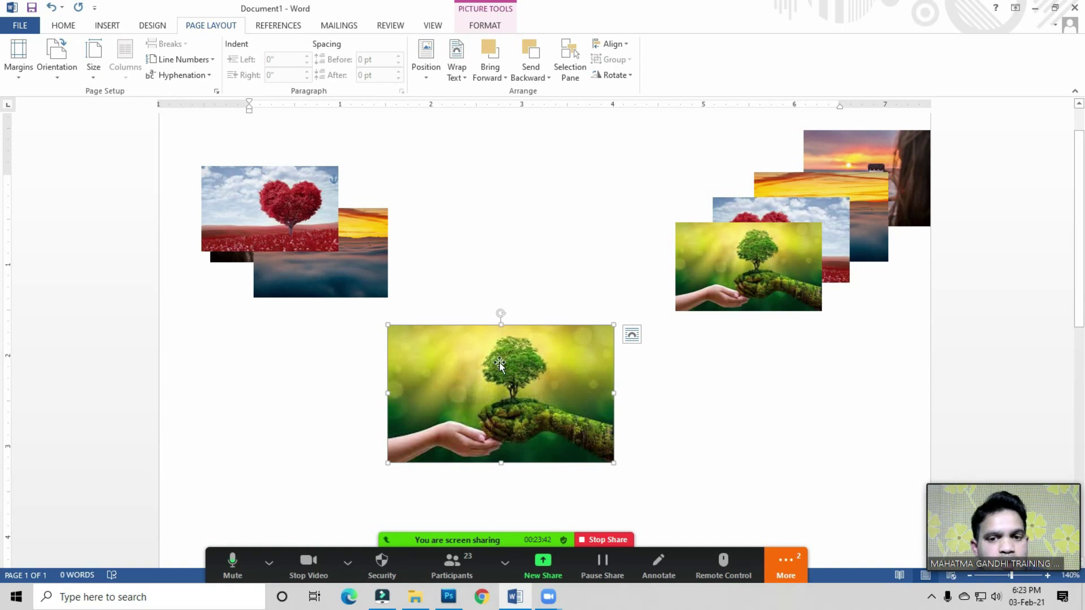
- Flip the tree photo vertically and open the Layout dialog's size and rotation settings
left_click(625, 79)
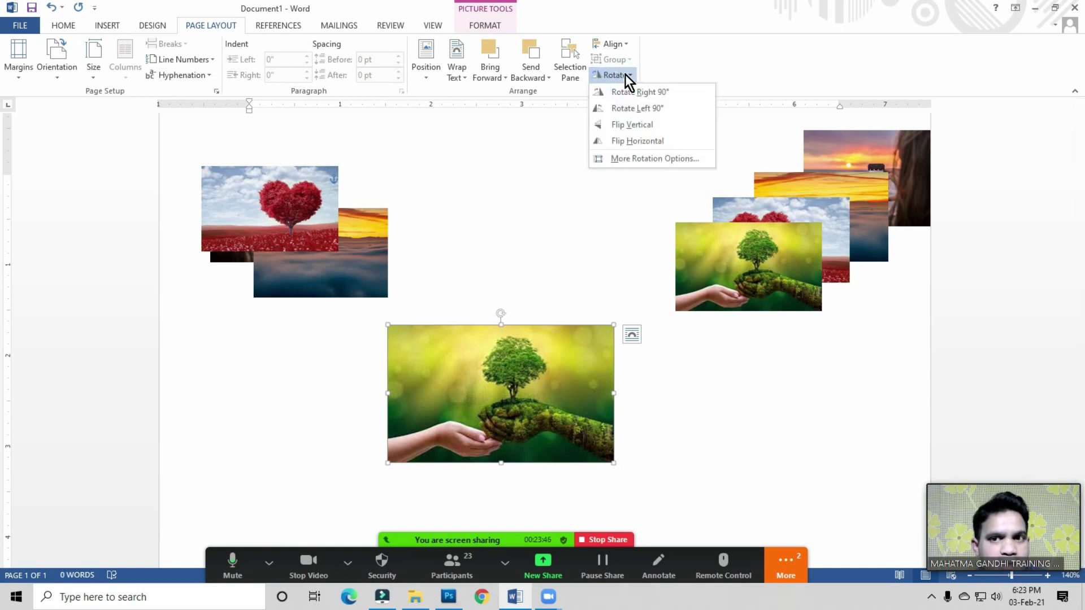
left_click(500, 378)
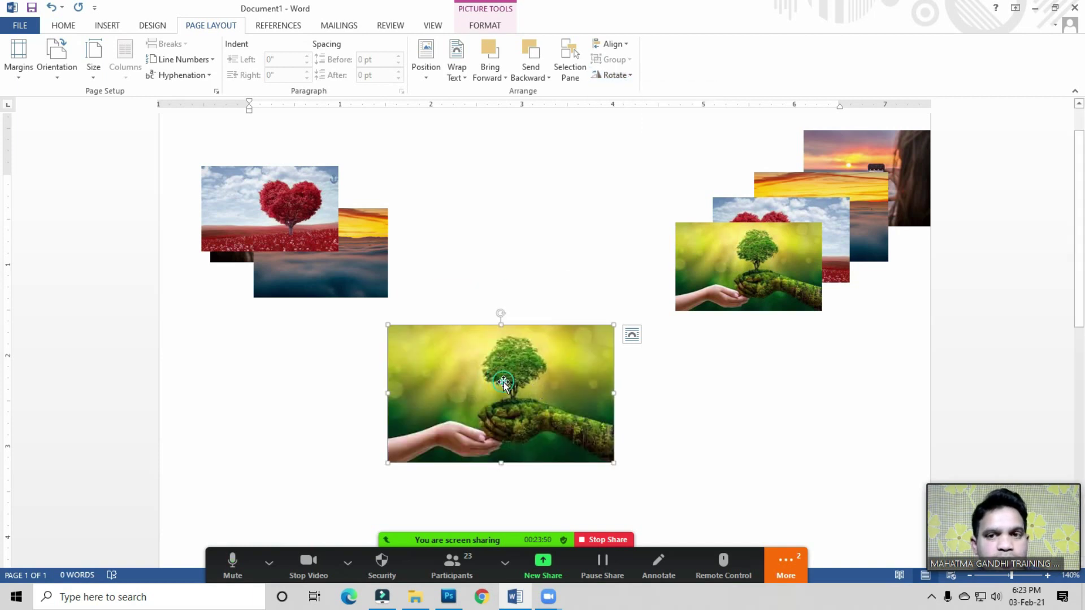
left_click(615, 76)
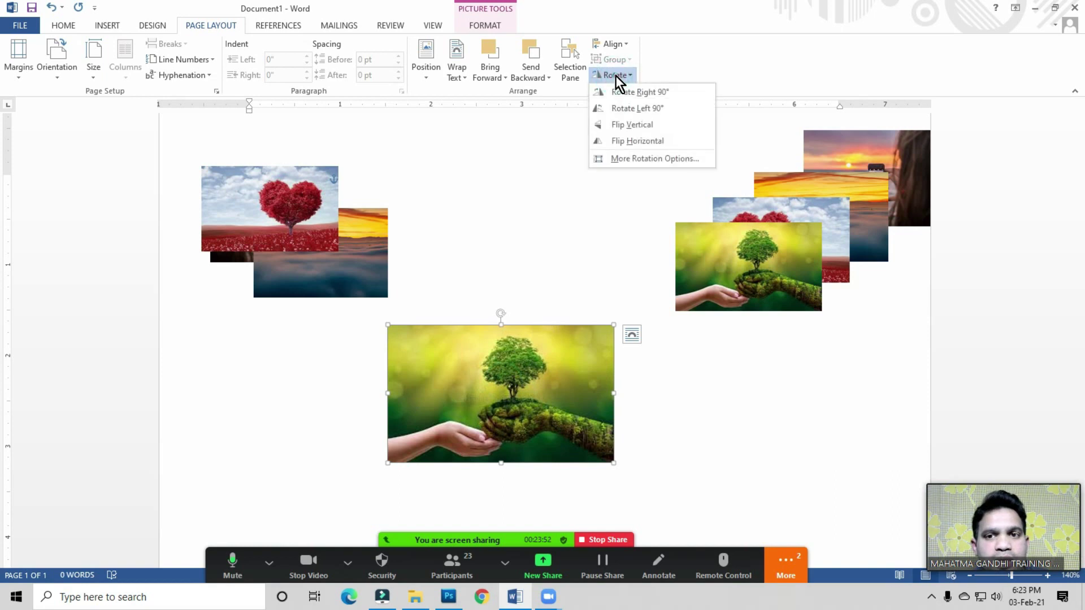
left_click(635, 126)
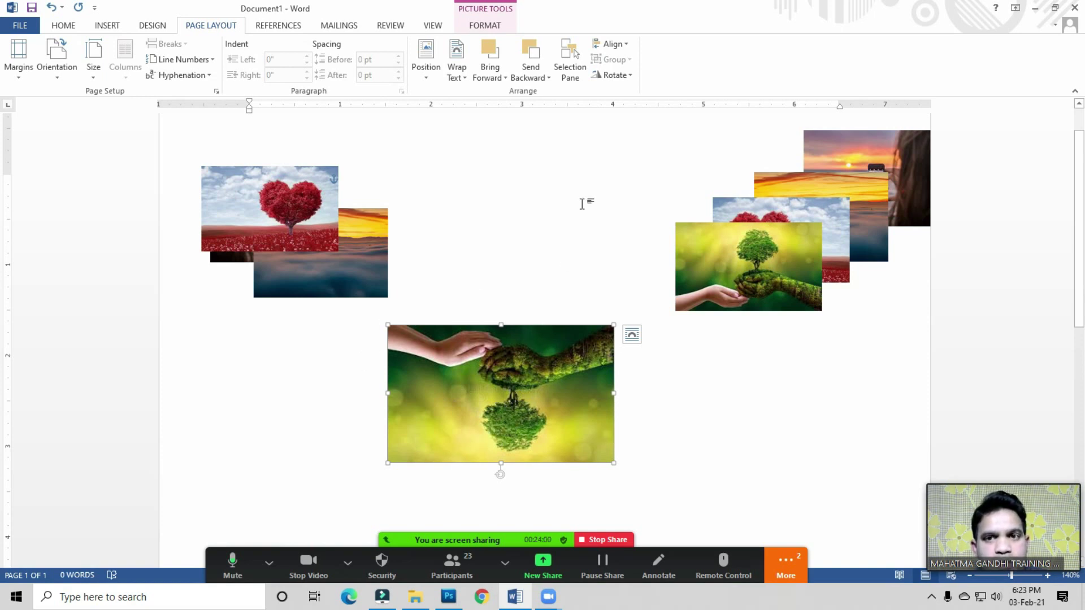
left_click(615, 76)
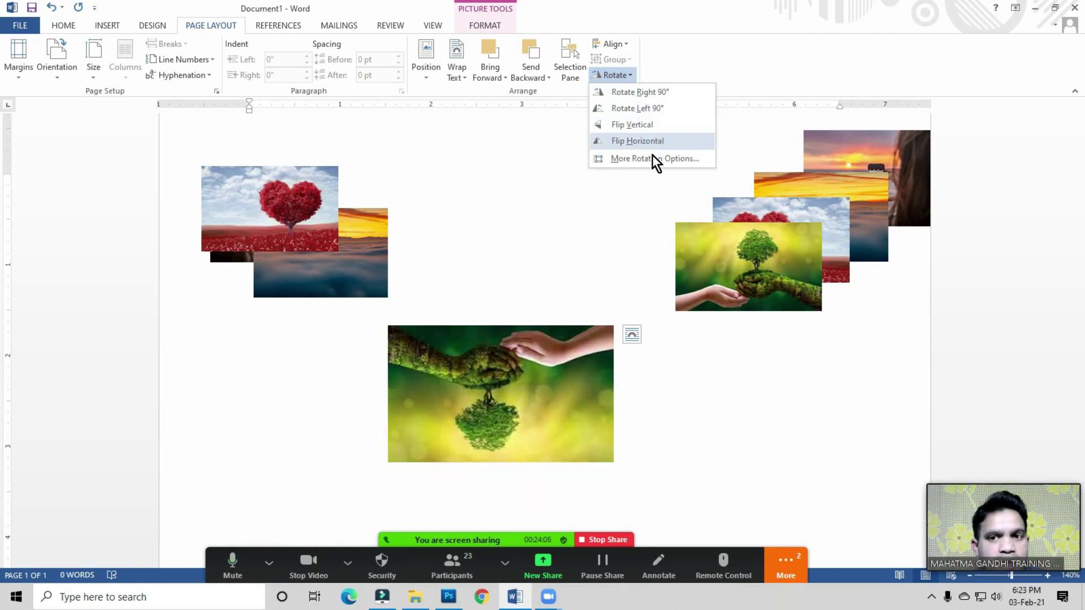
left_click(653, 159)
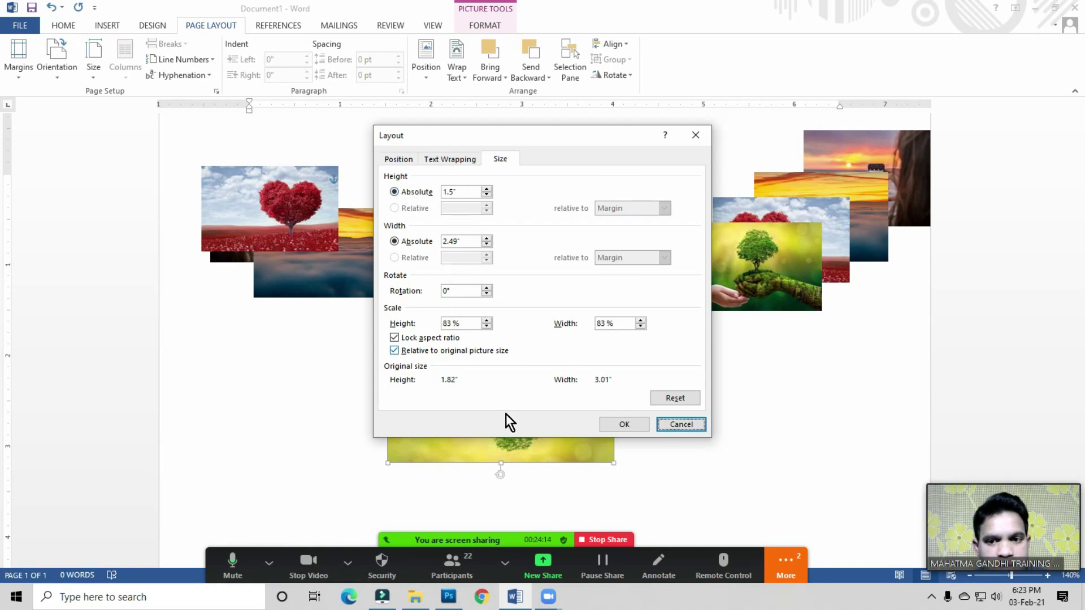
- Cancel the Layout dialog and drag the rotation handle until the tree photo is upright again
left_click(693, 426)
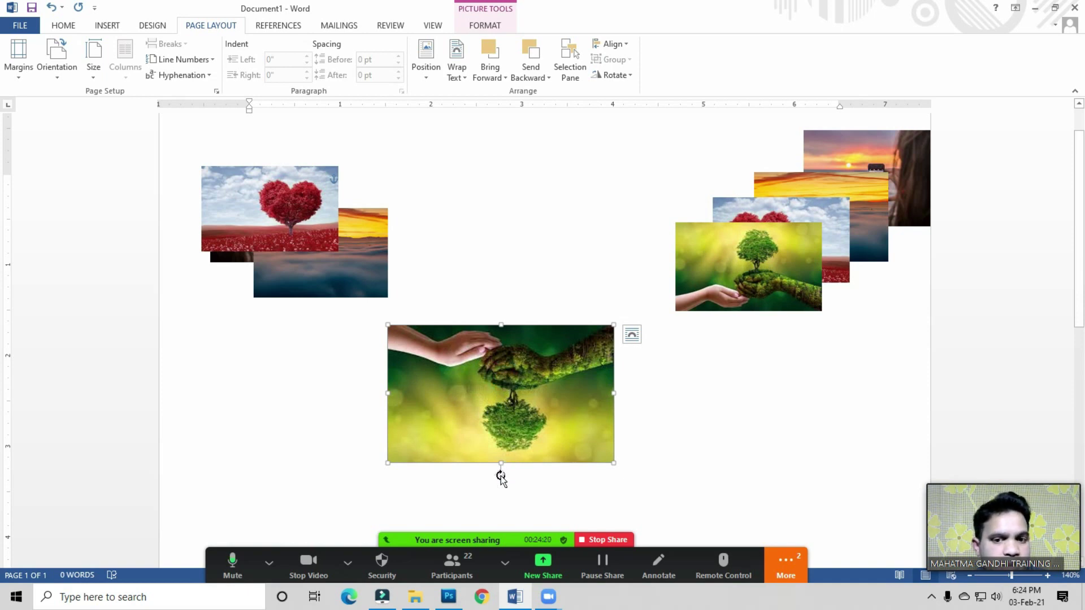
left_click(500, 473)
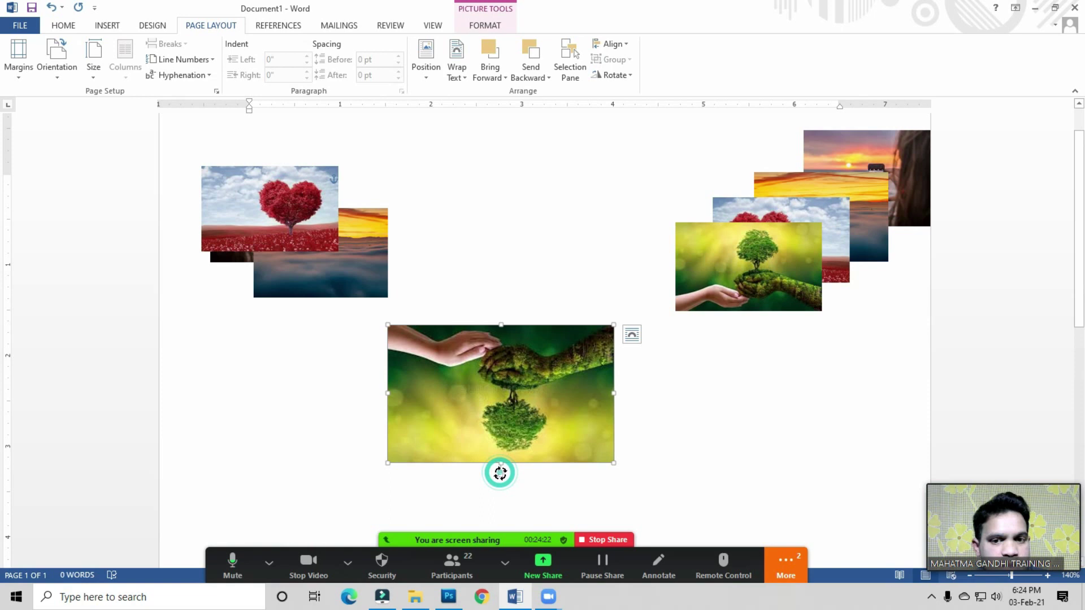
mouse_move(500, 473)
left_mouse_down()
mouse_move(440, 368)
mouse_move(477, 423)
mouse_move(478, 334)
left_mouse_up()
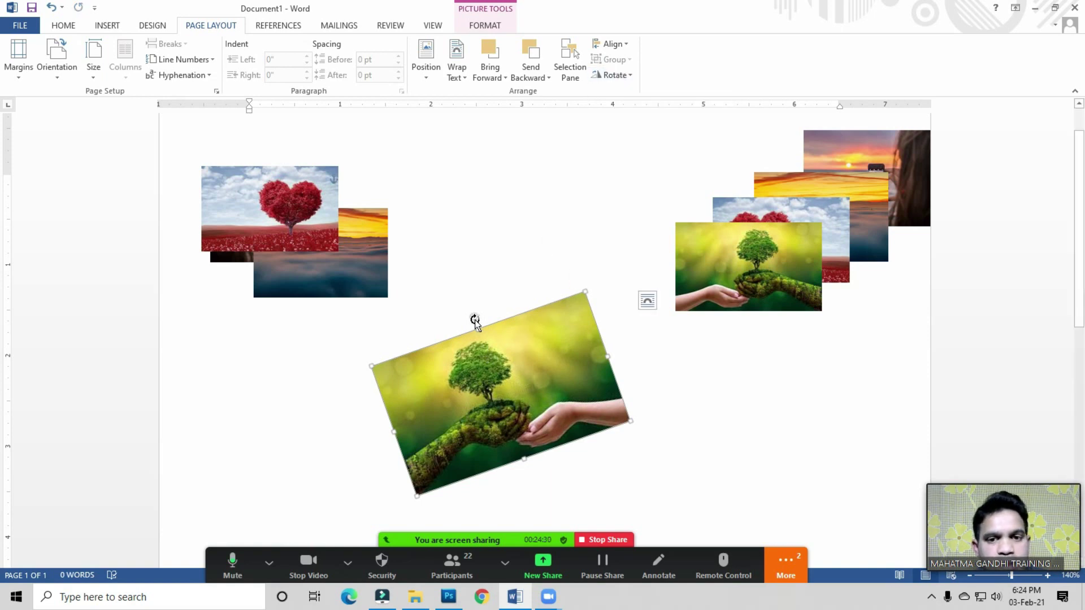
mouse_move(475, 321)
left_mouse_down()
mouse_move(483, 469)
mouse_move(501, 314)
left_mouse_up()
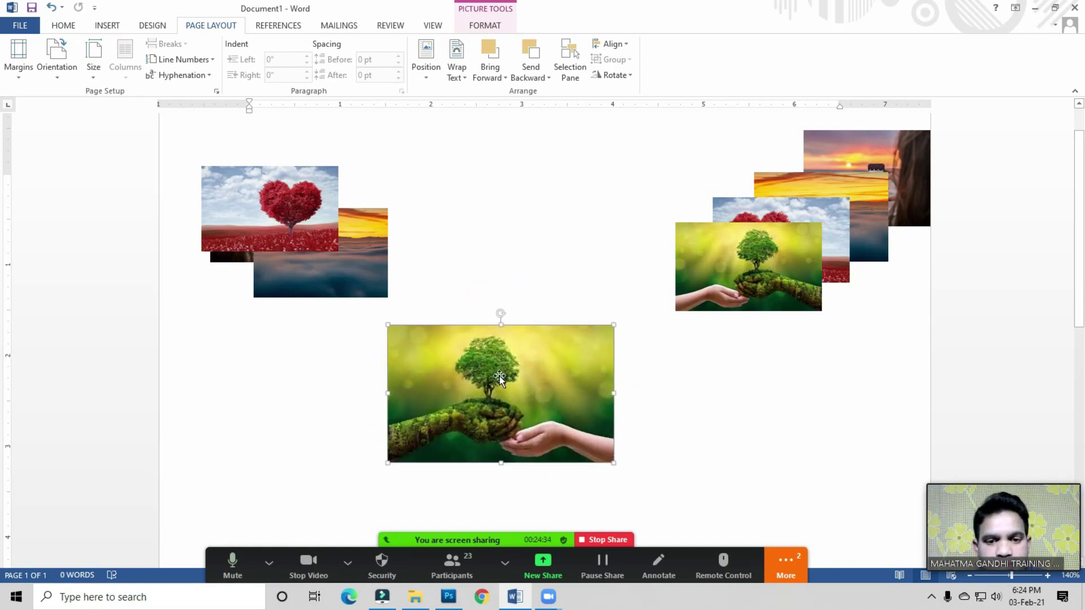
- Briefly open and close the Zoom participants list, then reselect the tree photo
left_click(456, 566)
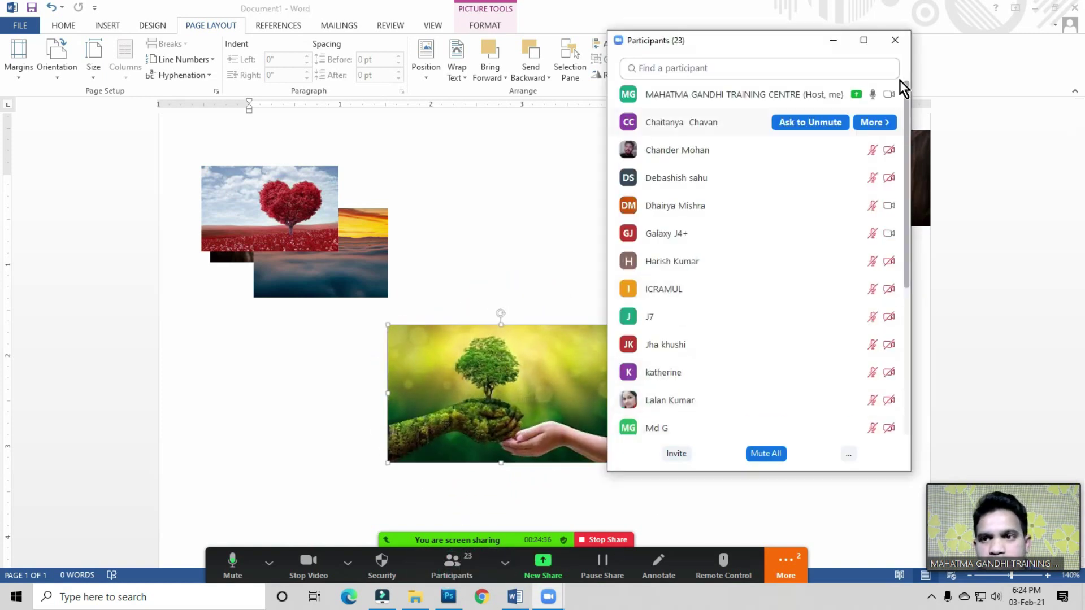
left_click(895, 40)
left_click(504, 356)
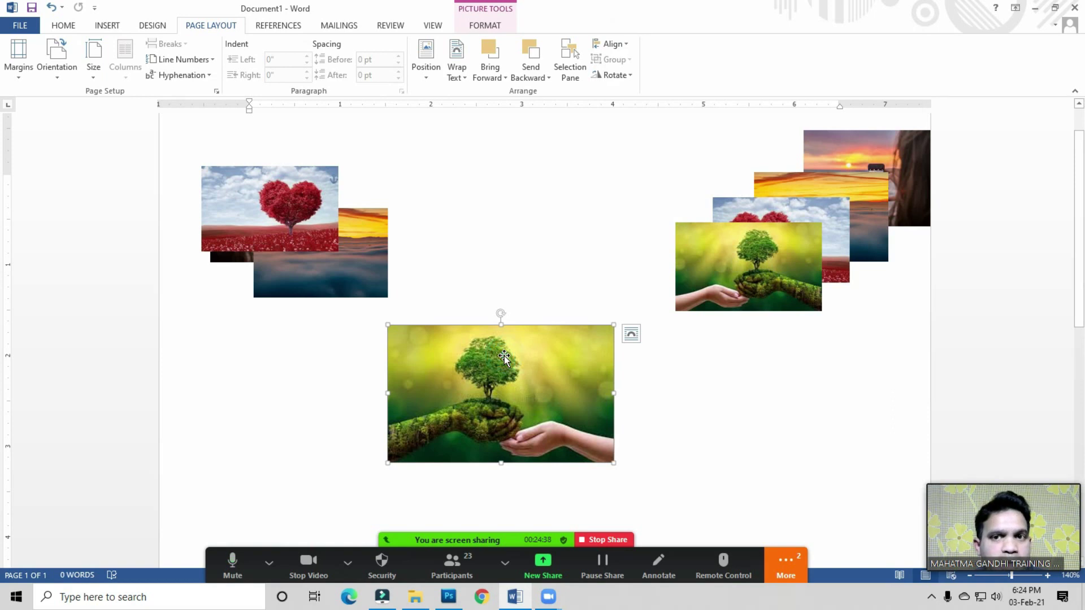
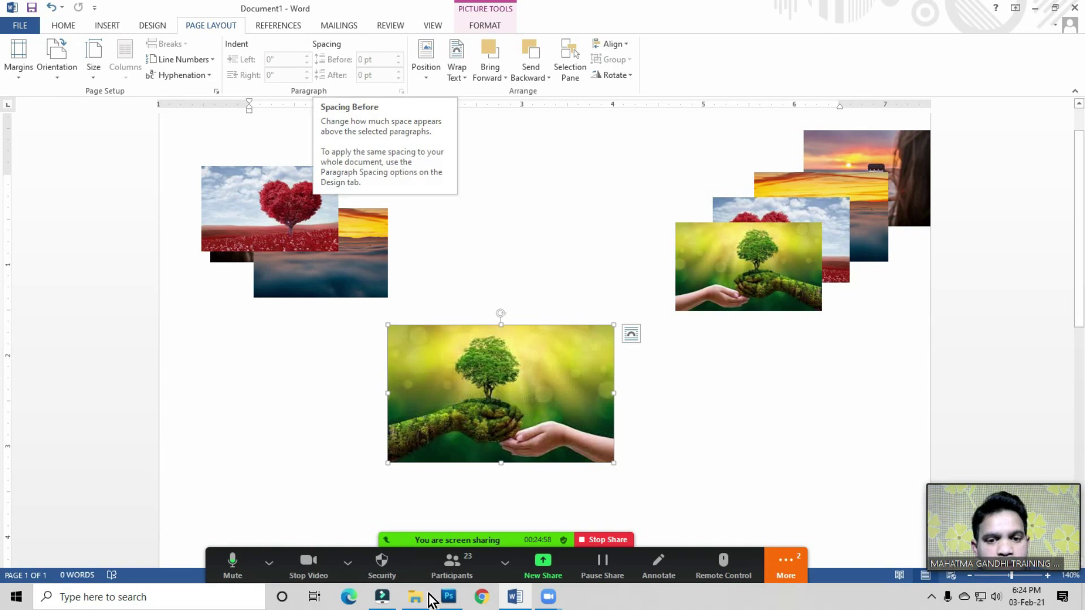
- In Zoom, cancel Mute All, ask all participants to unmute, and close the participant list
left_click(455, 568)
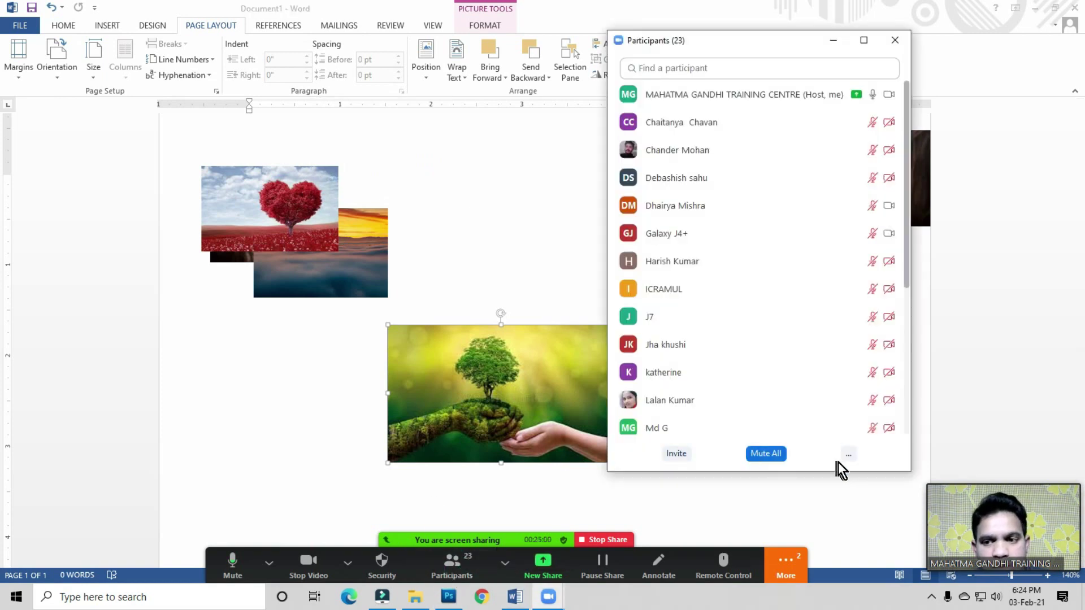
left_click(769, 455)
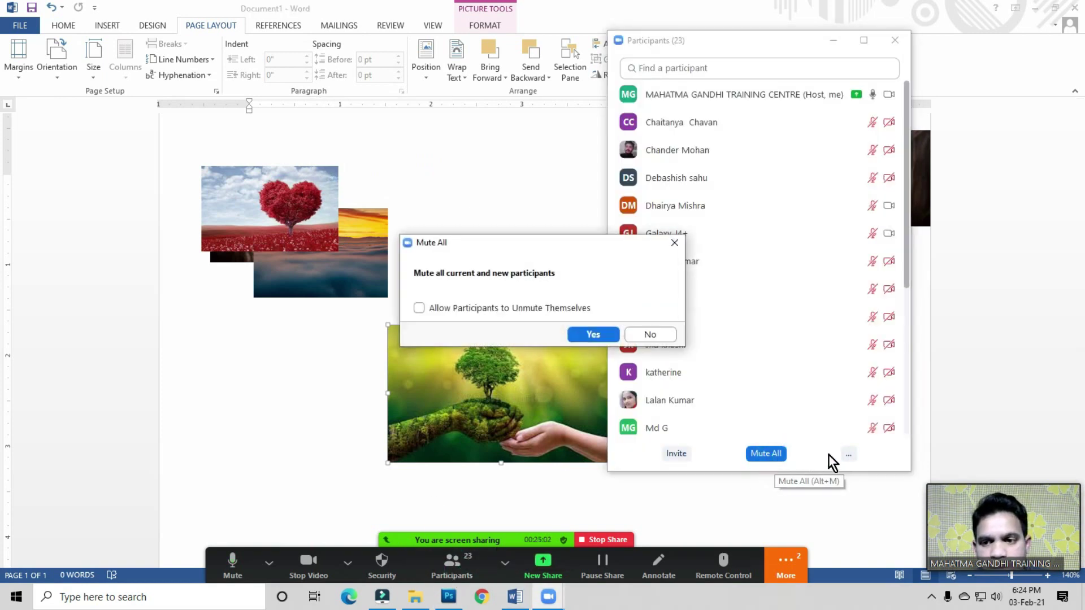
left_click(657, 338)
left_click(850, 453)
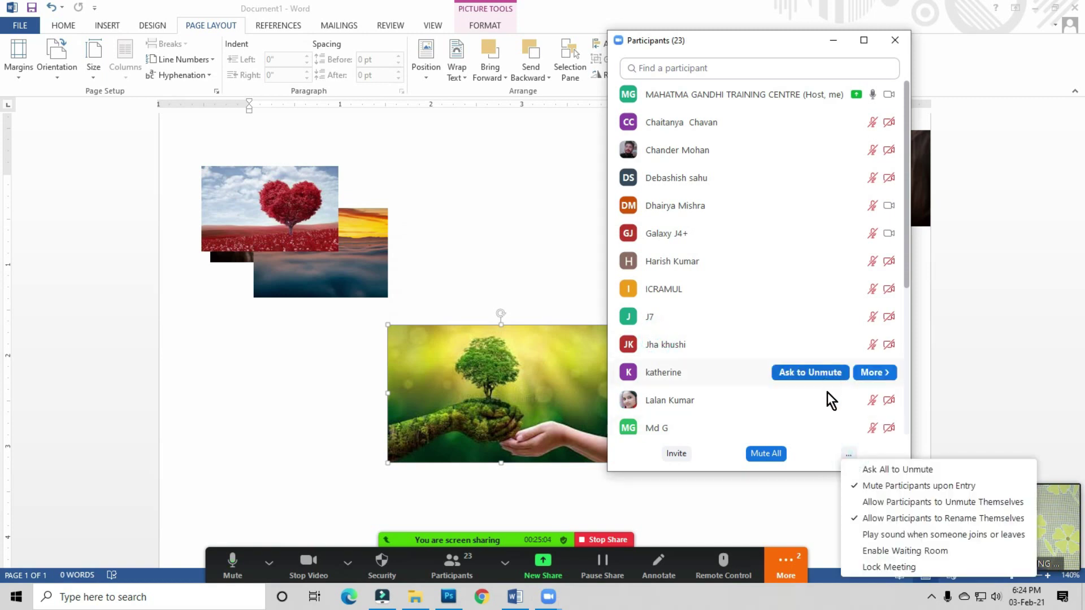
left_click(847, 450)
left_click(851, 455)
left_click(868, 469)
left_click(896, 40)
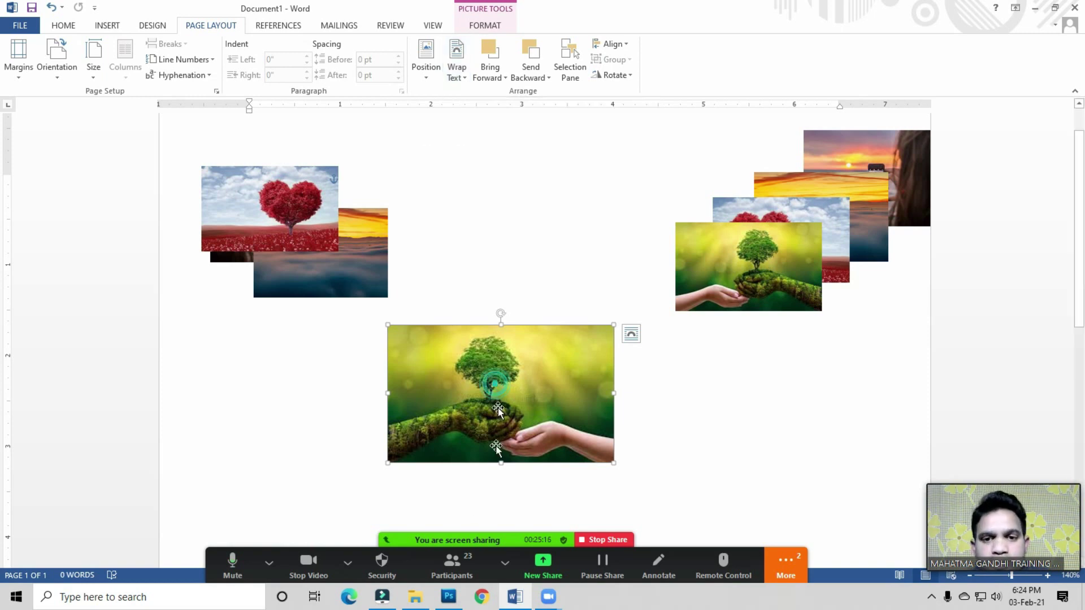
- Mute all meeting participants and close the participant list
left_click(453, 564)
left_click(775, 456)
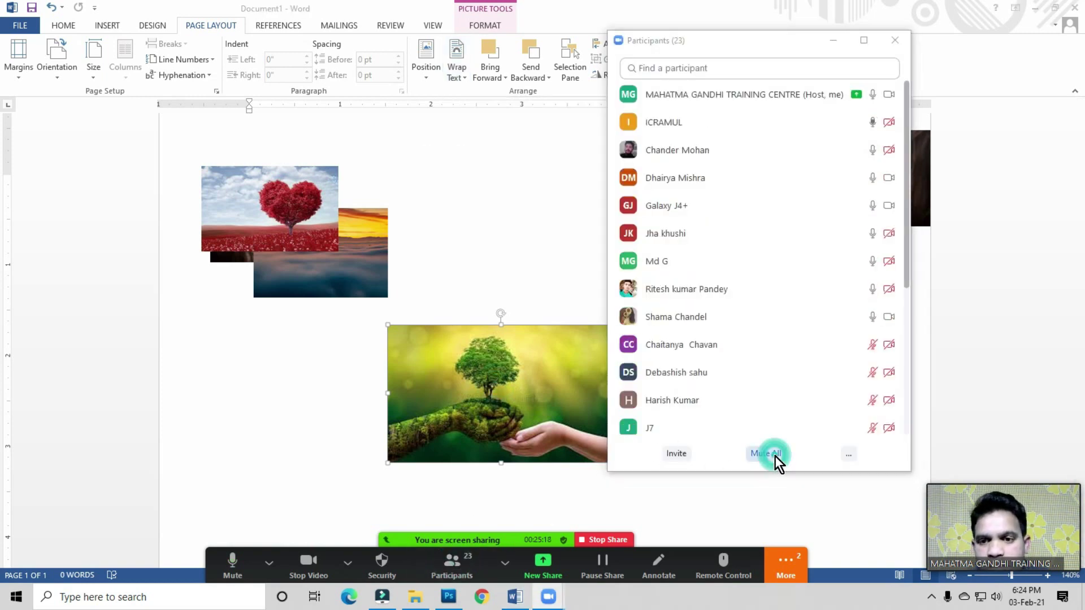
left_click(583, 327)
left_click(889, 41)
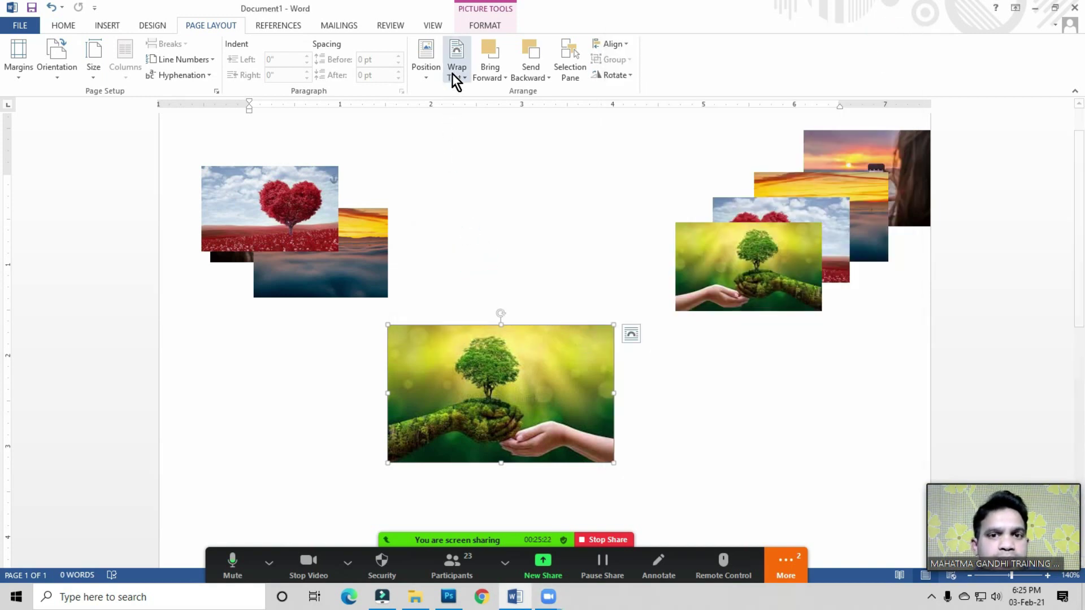
- Delete the heart tree, foggy sunset, person sunset and stacked photos, keeping the tree picture
left_click(292, 216)
key("Delete")
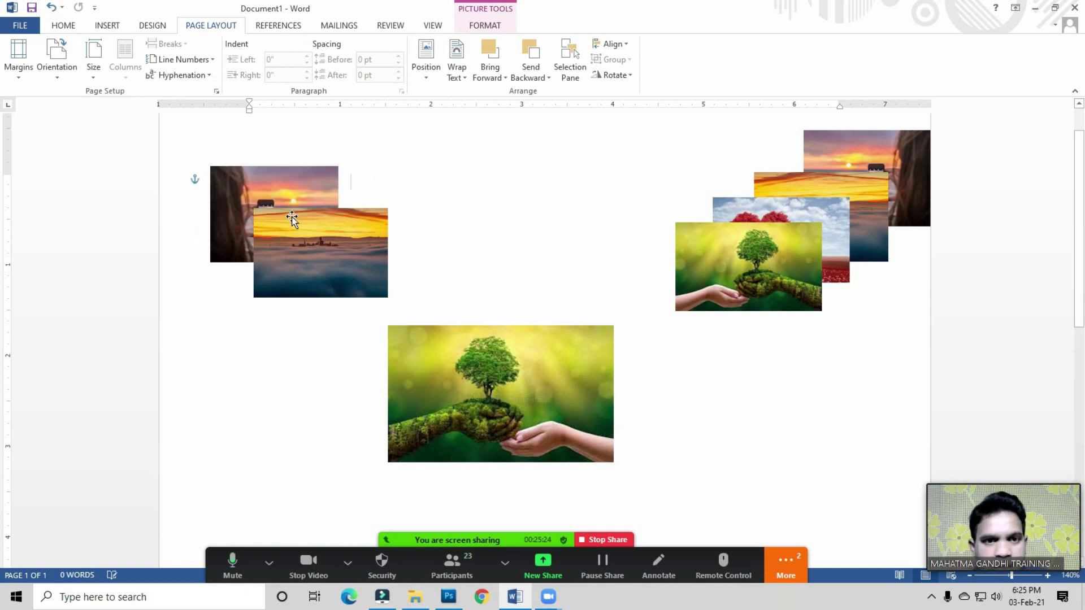
left_click(335, 289)
key("Delete")
left_click(281, 222)
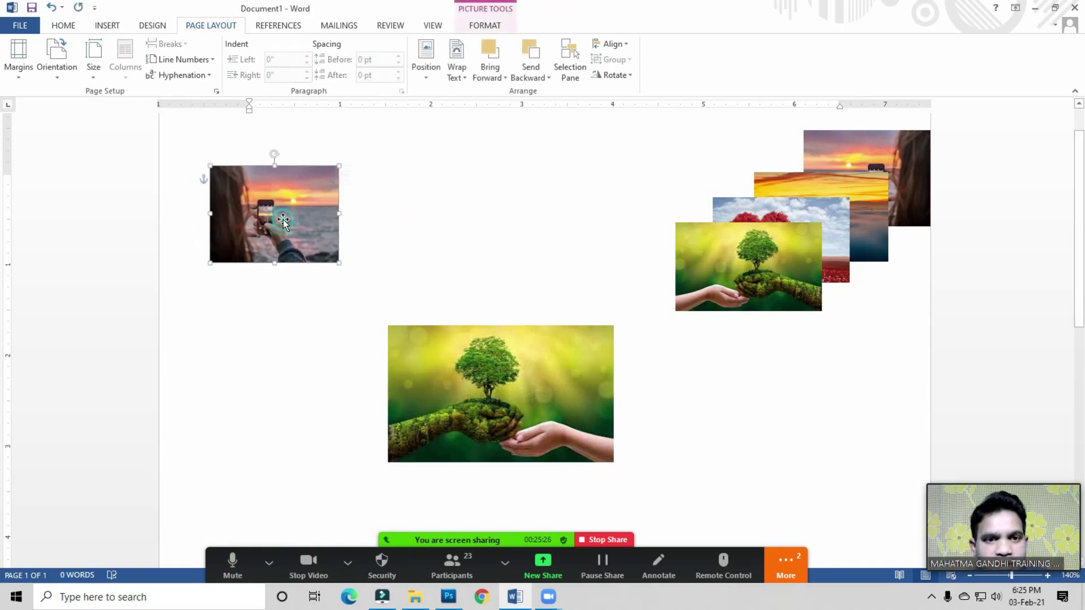
key("Delete")
left_click(720, 289)
key("Delete")
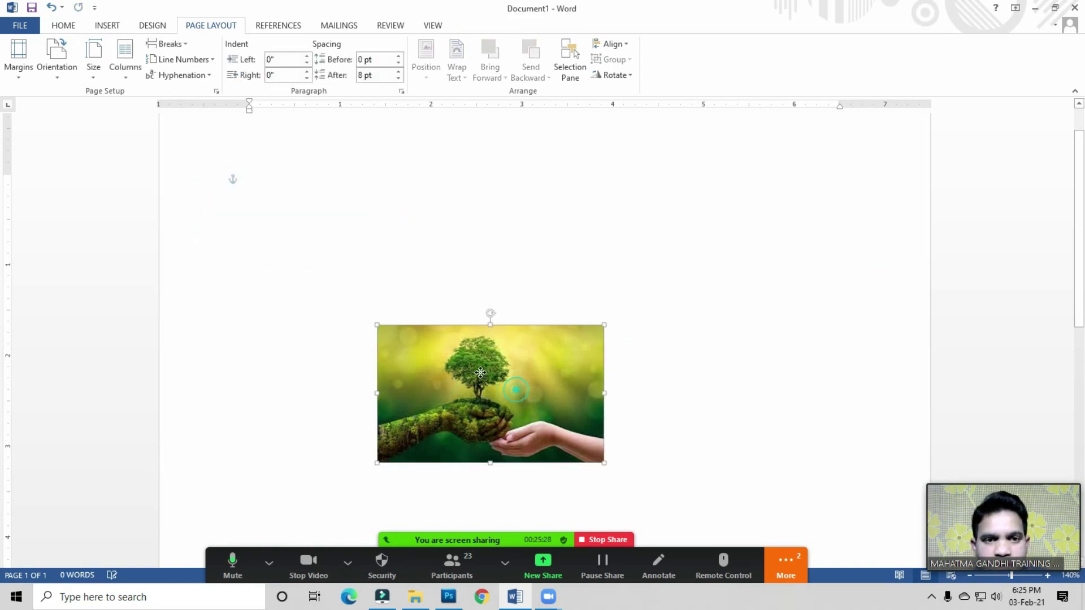
left_click_drag(522, 338, 583, 319)
- Generate sample paragraphs at the page top with =rand(), then select the tree picture
left_click(259, 192)
type("=rand ()")
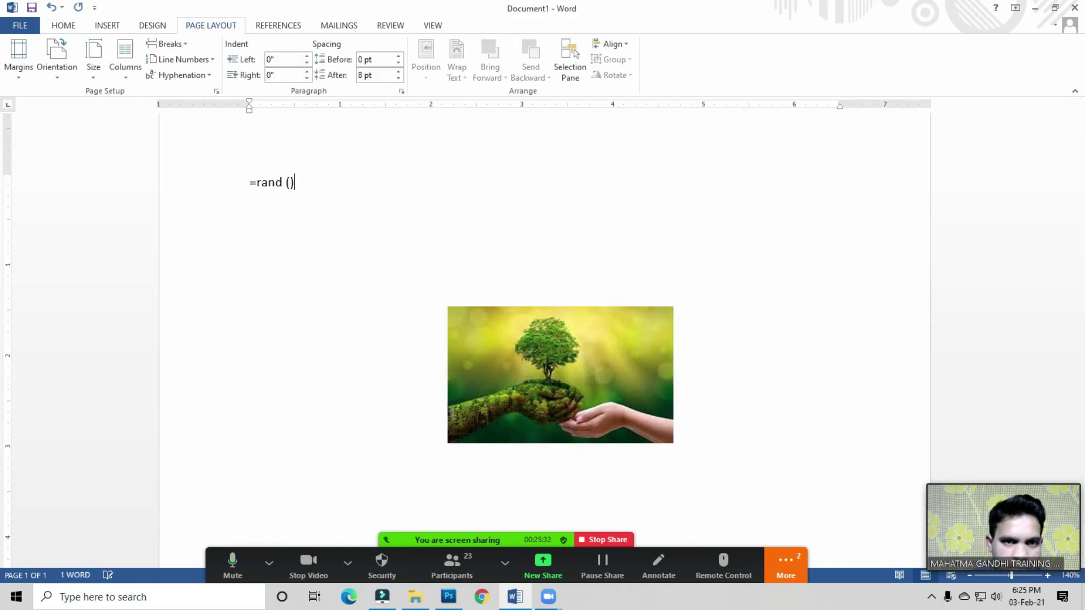
key("Return")
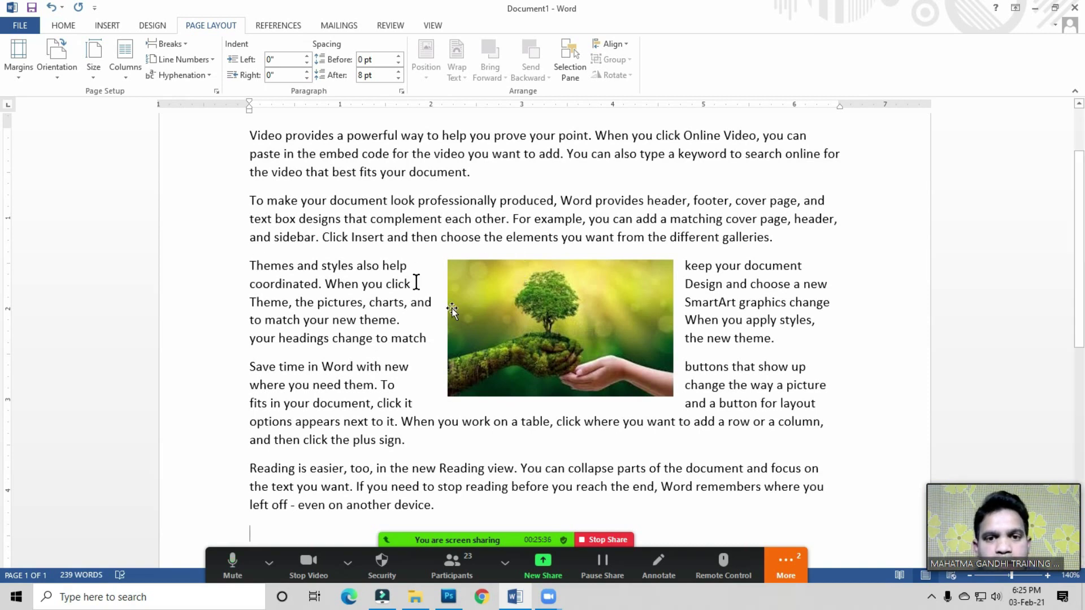
left_click(412, 219)
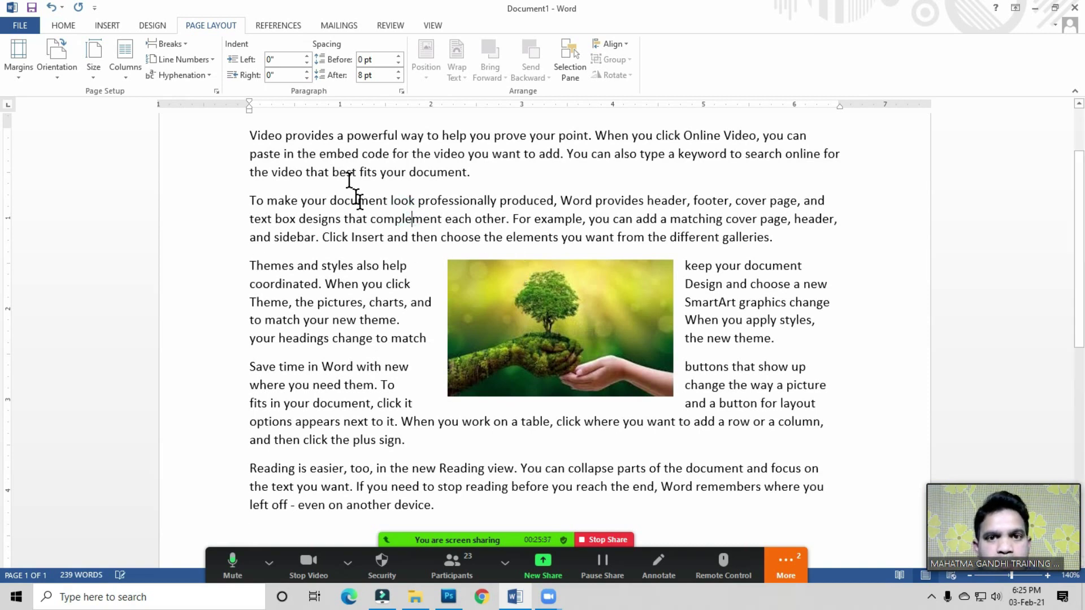
double_click(373, 219)
left_click(337, 213)
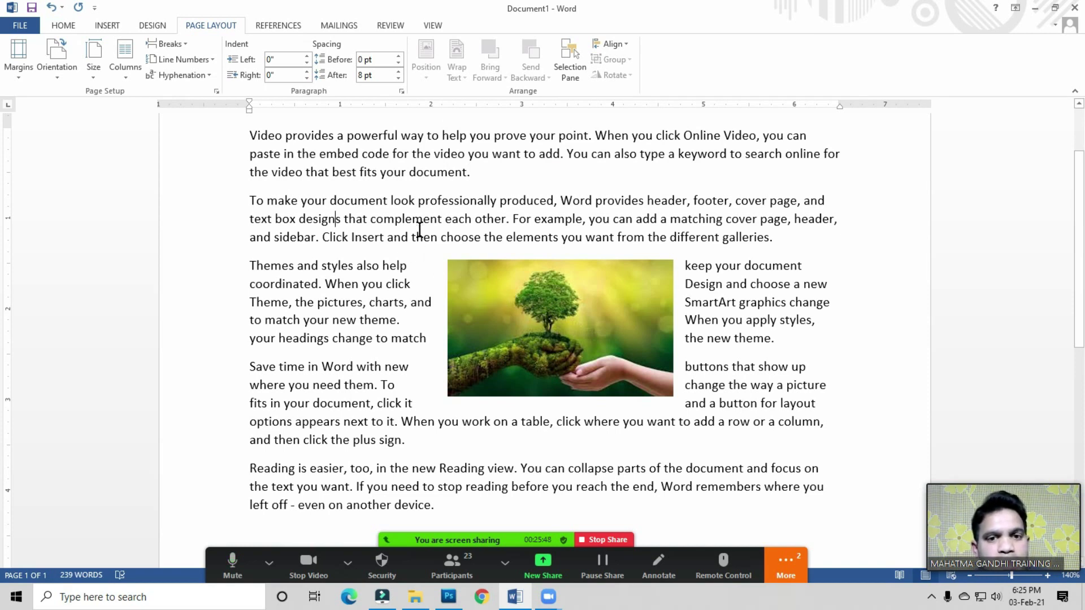
left_click(525, 301)
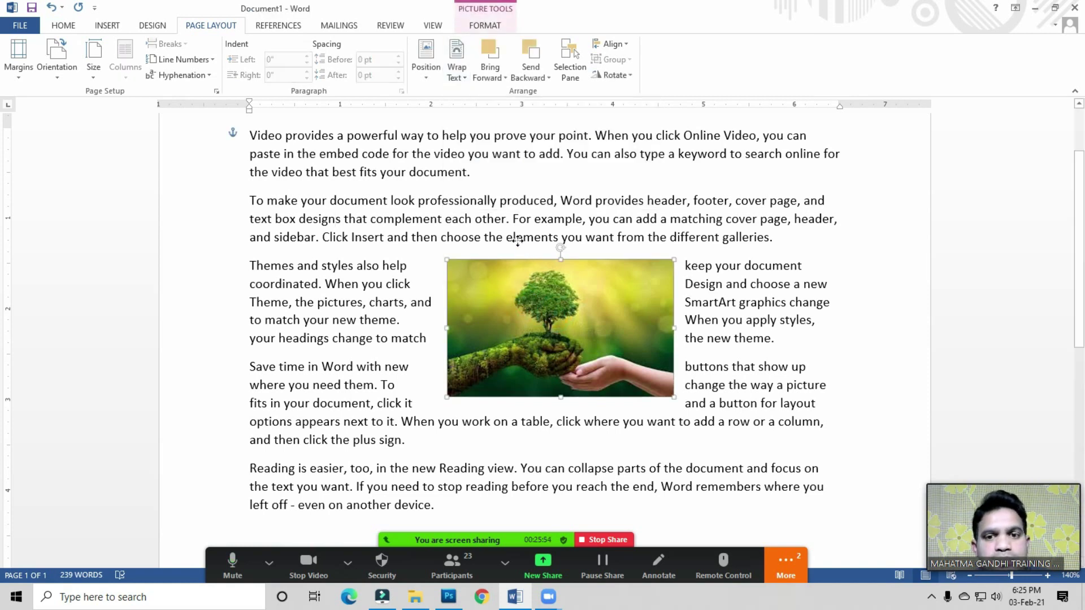
- Drag the tree picture up beside the second paragraph
left_click_drag(567, 353, 529, 279)
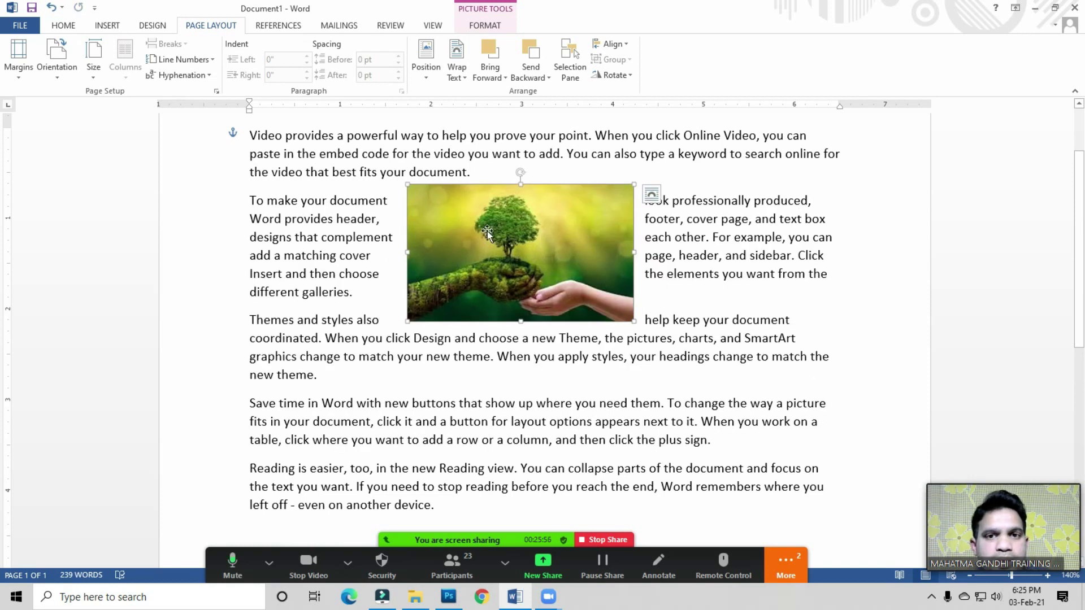
left_click_drag(488, 231, 490, 273)
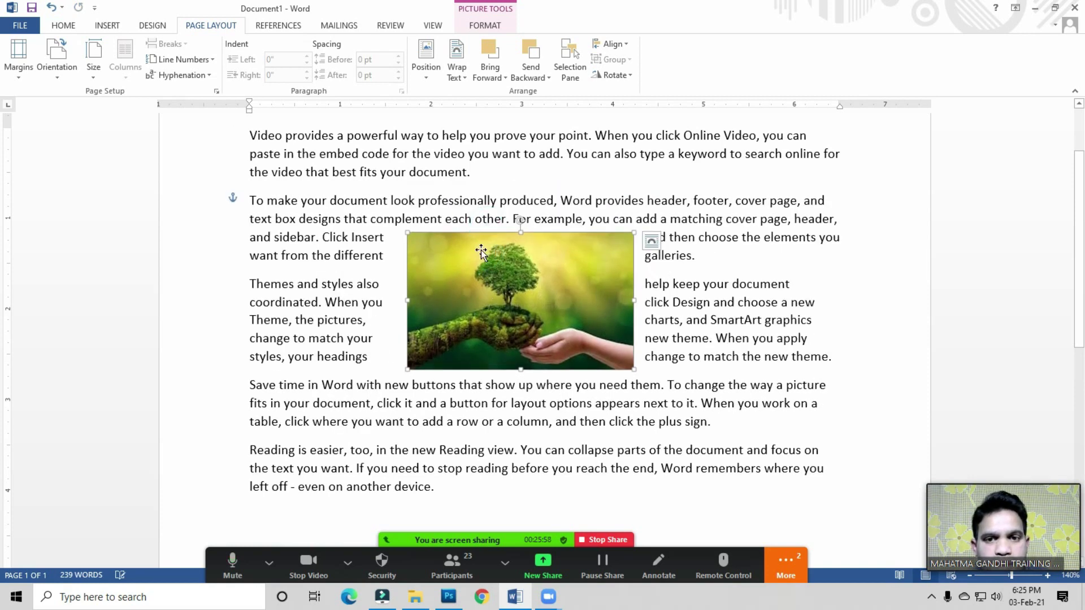
left_click(493, 300)
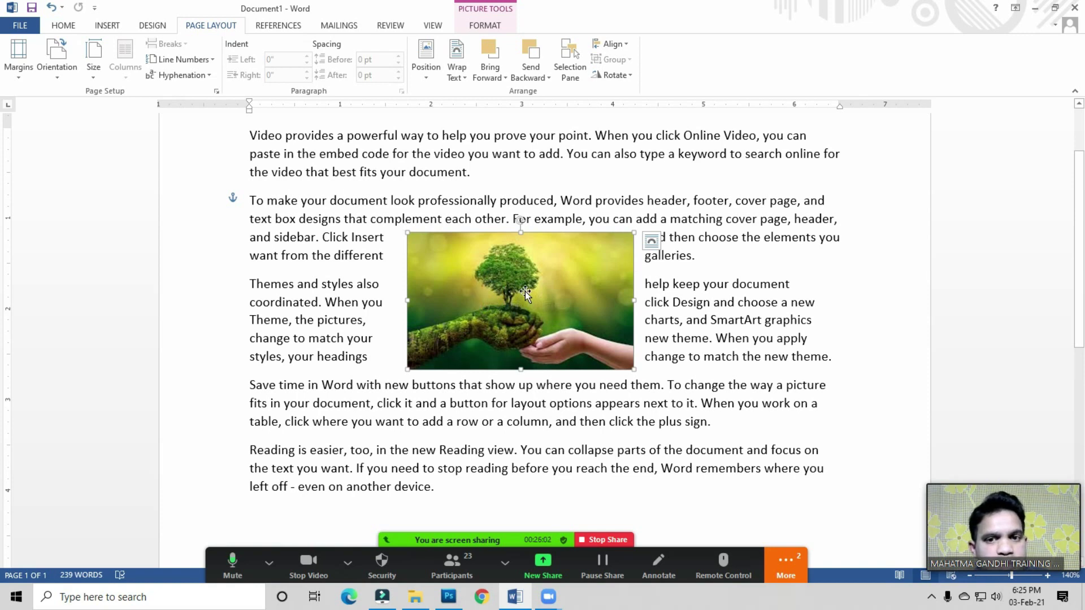
- Try Behind Text and In Front of Text wrapping, undo the move, then settle on Square wrapping
left_click(458, 72)
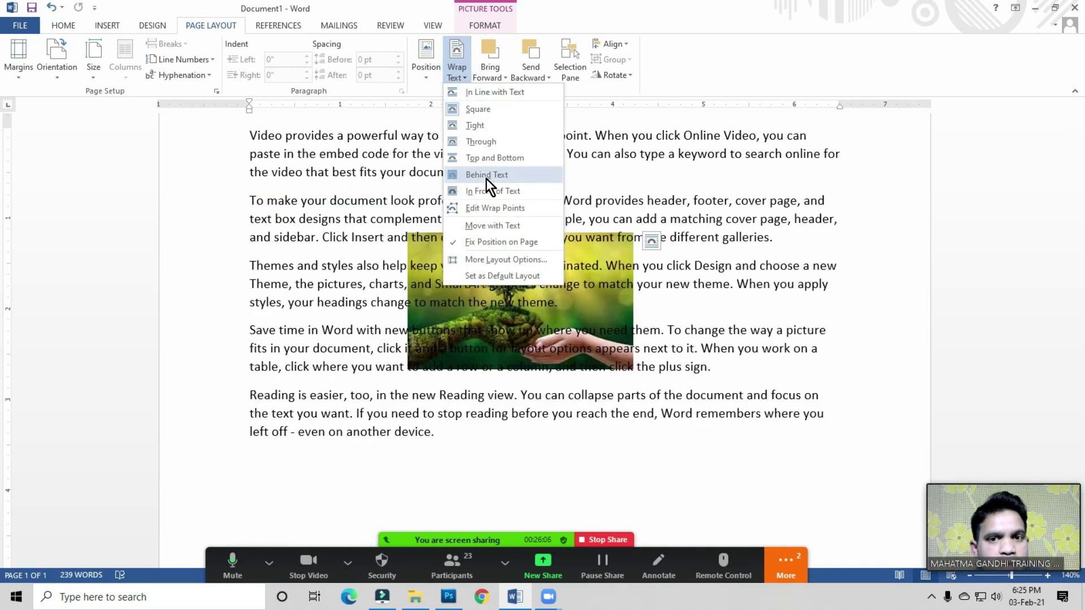
left_click(486, 177)
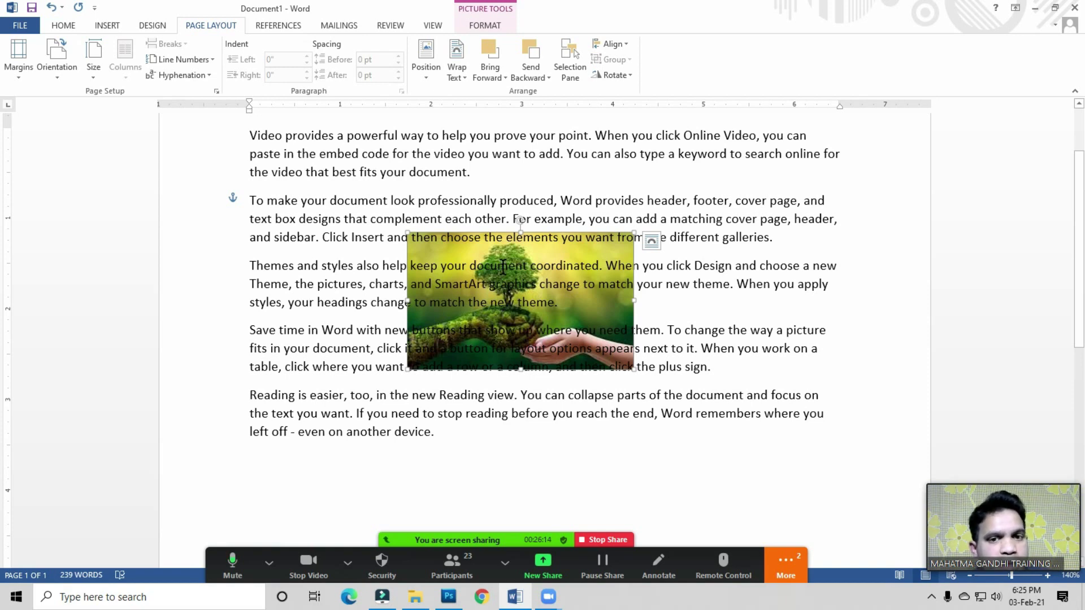
left_click(459, 77)
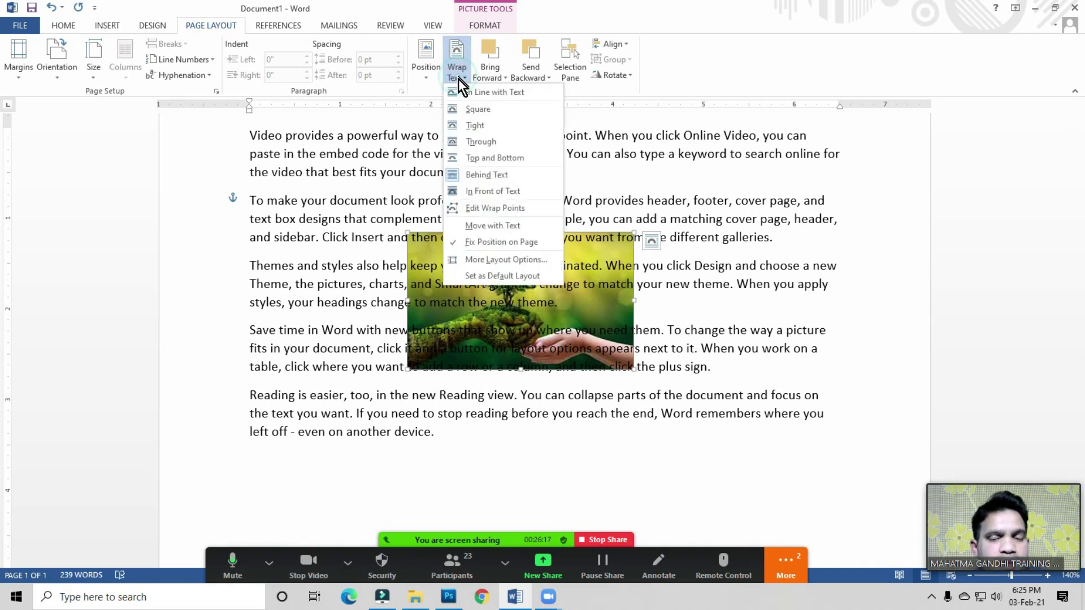
left_click(481, 191)
left_click_drag(445, 298, 477, 298)
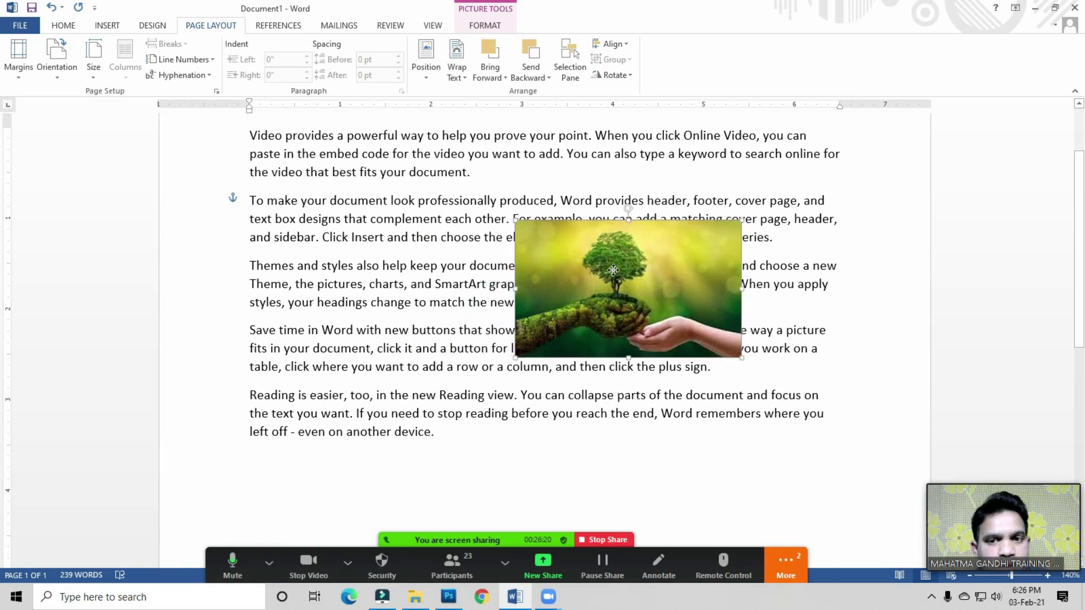
key("ctrl+z")
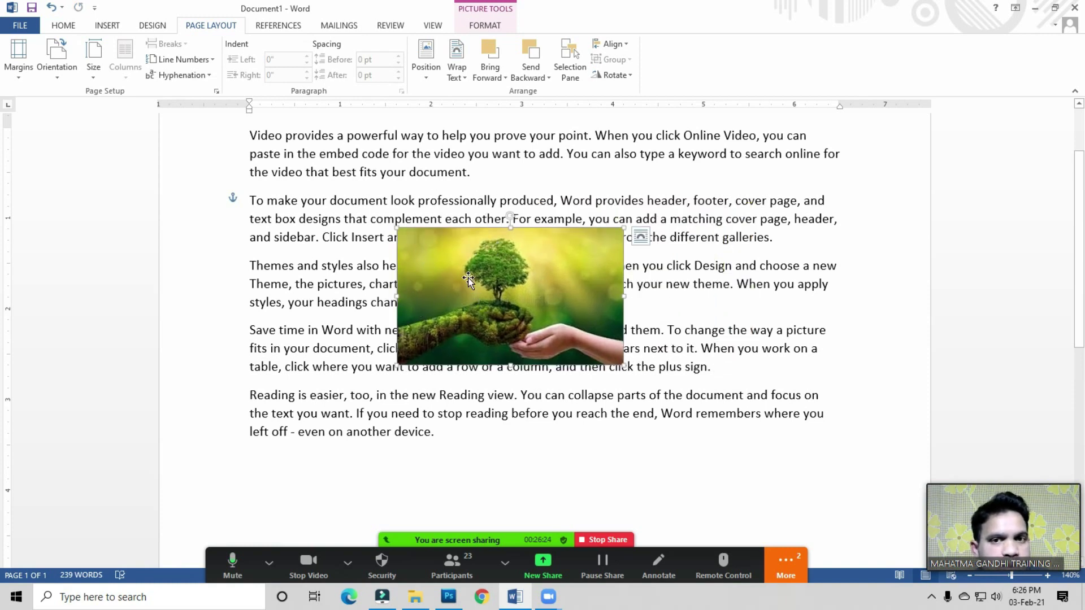
left_click(459, 75)
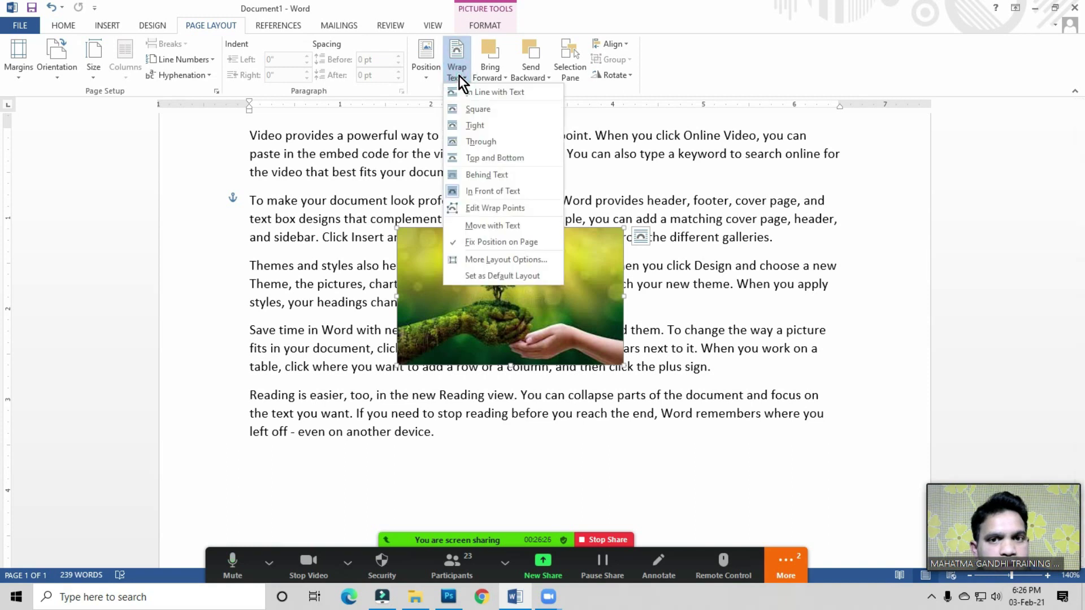
left_click(480, 110)
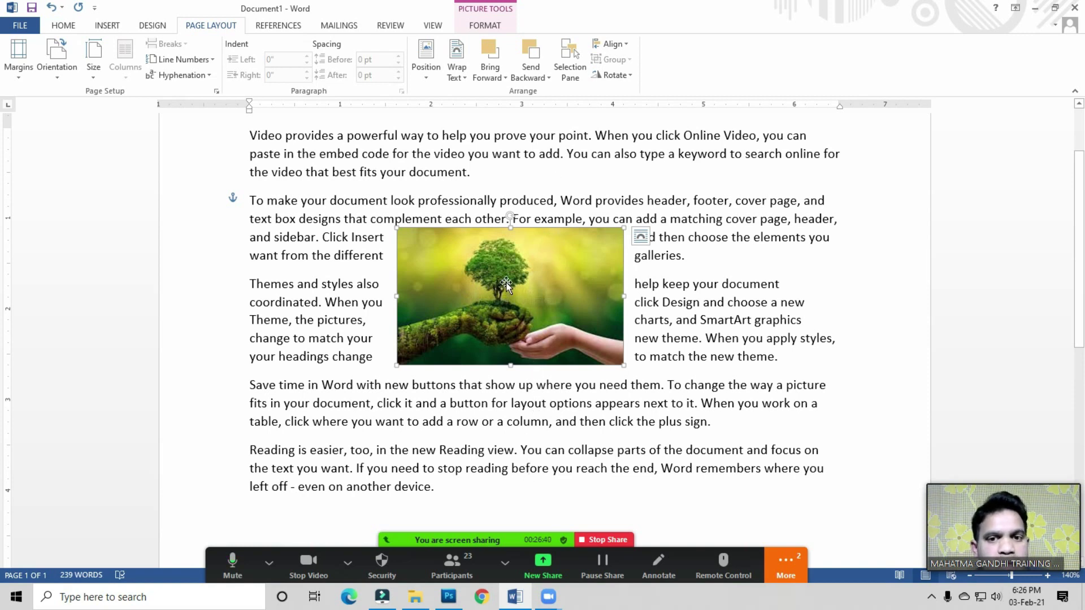
- Set the tree picture In Line with Text and move it into the next paragraph
left_click(456, 73)
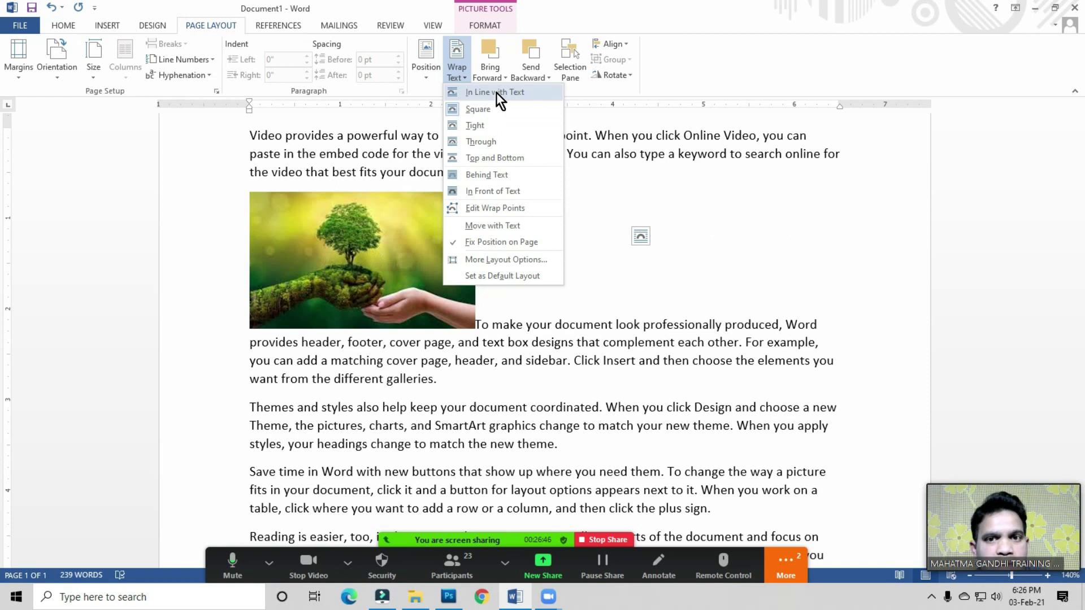
left_click(511, 92)
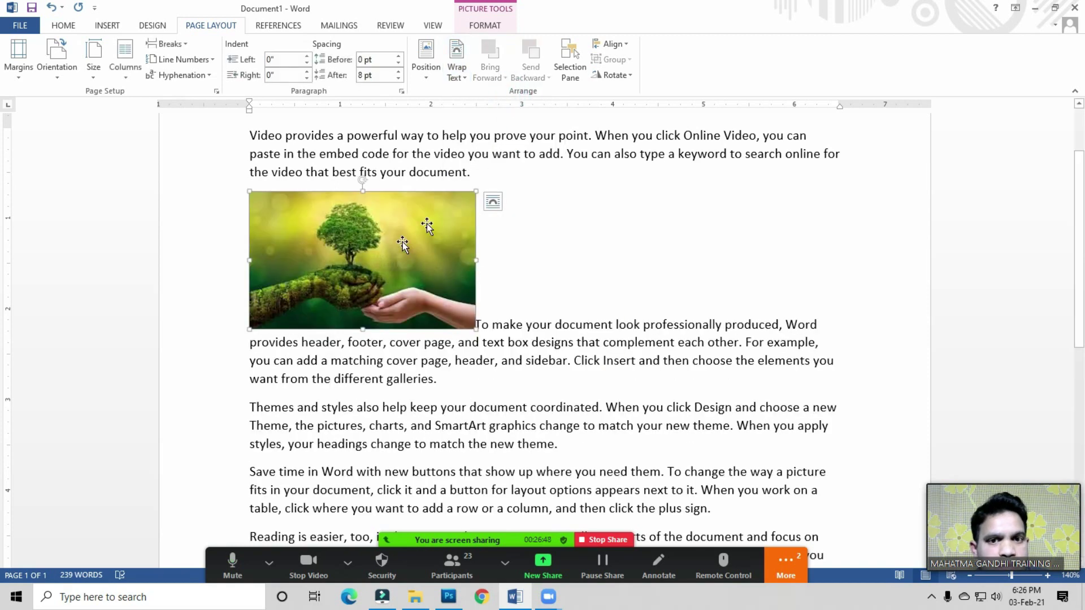
left_click_drag(383, 283, 394, 258)
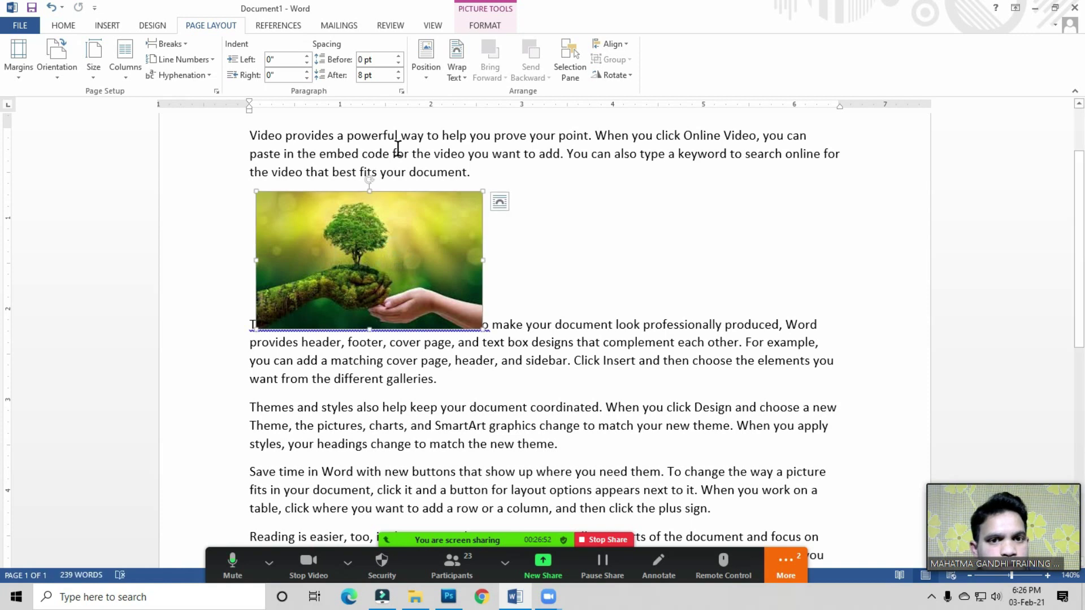
left_click(381, 388)
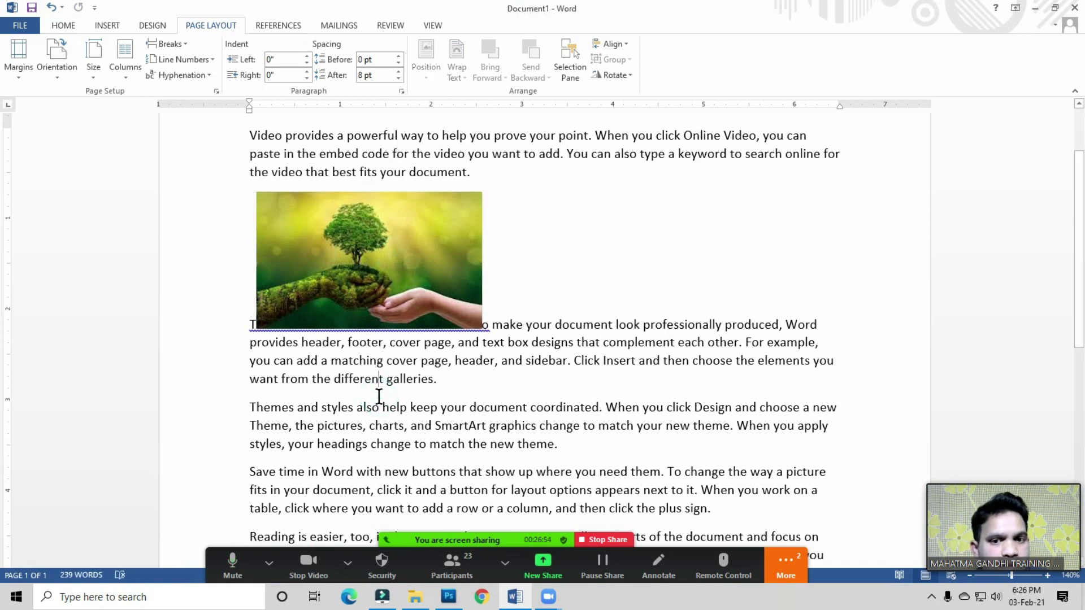
left_click(414, 242)
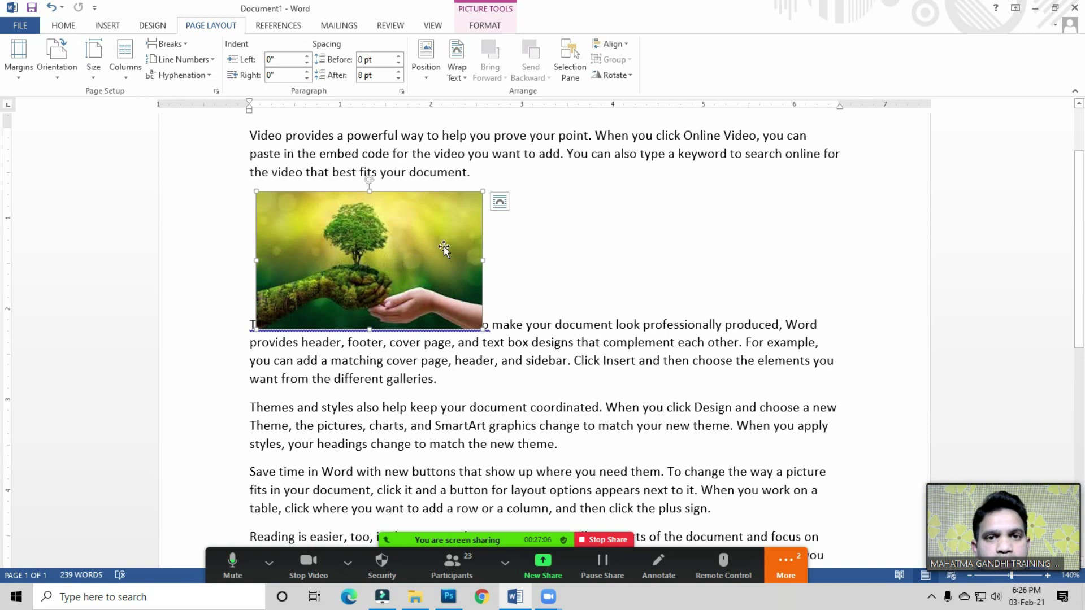
- Wrap text squarely around the picture and position it inside the second paragraph
left_click(458, 73)
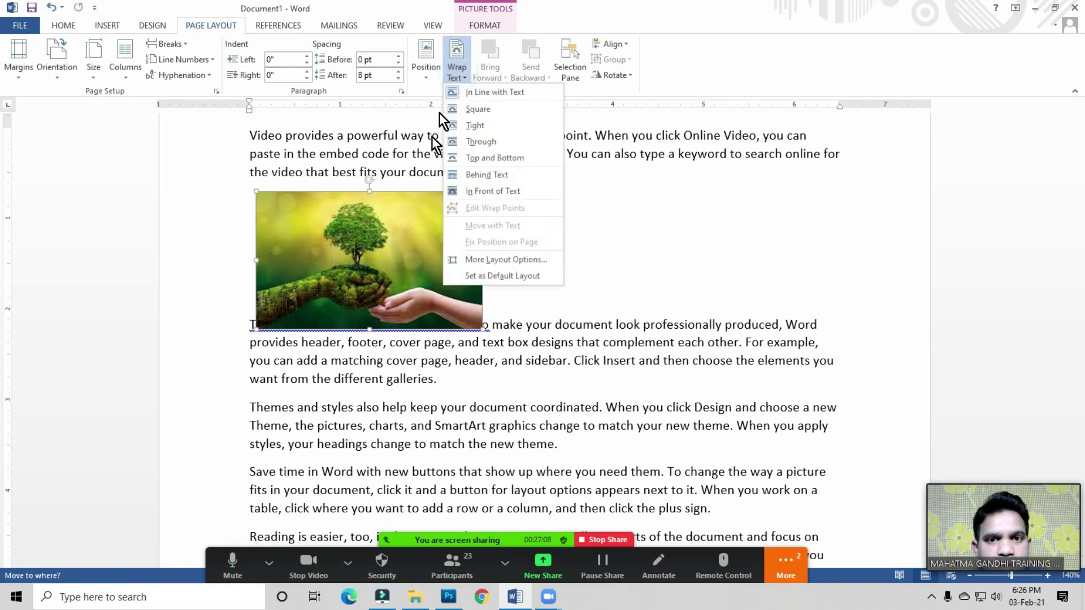
left_click(476, 111)
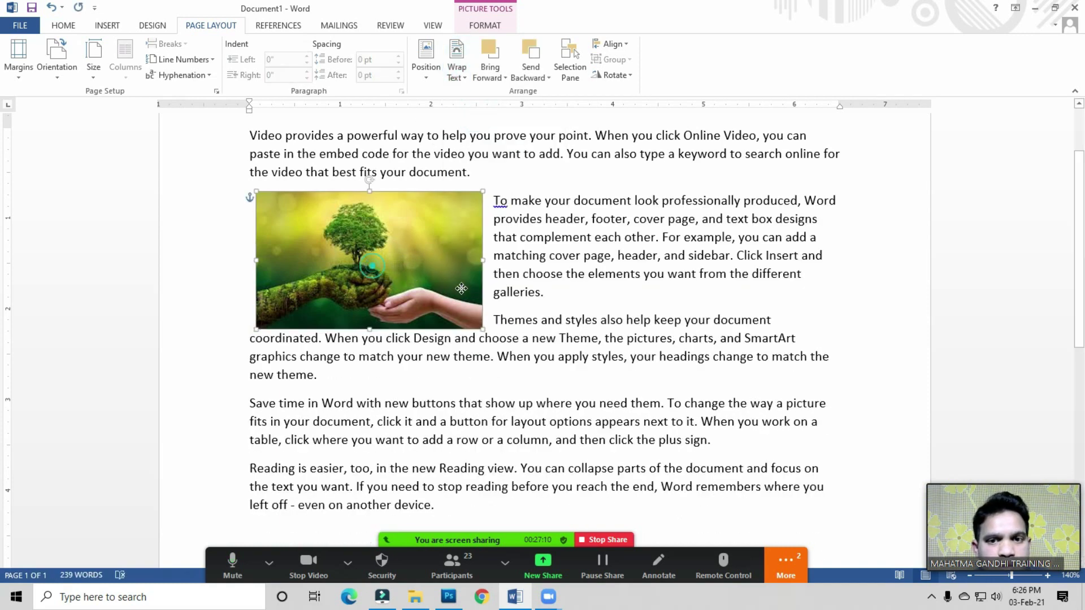
left_click_drag(461, 289, 507, 310)
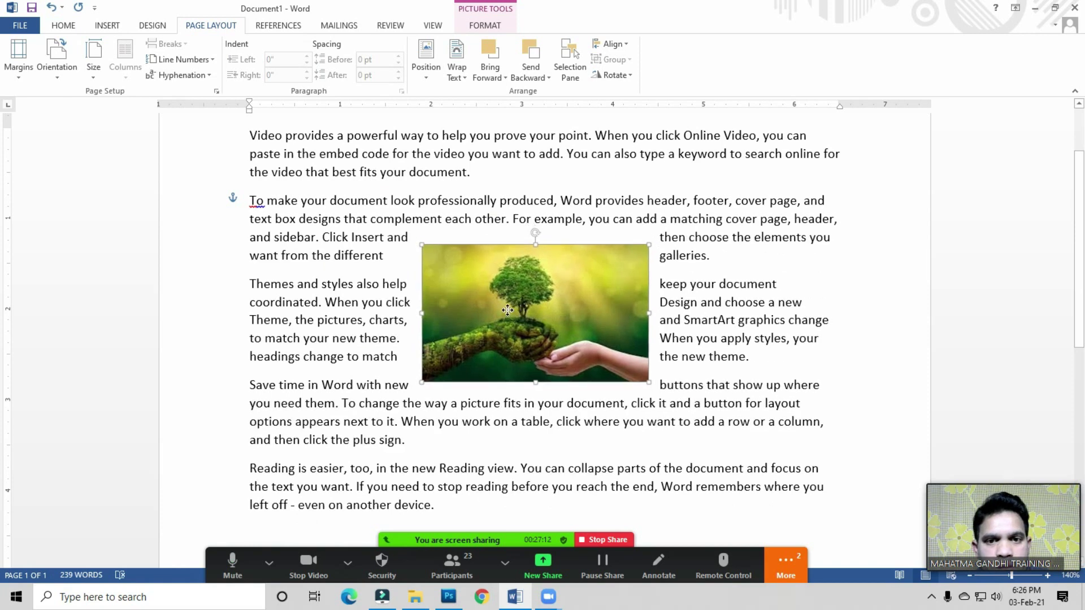
left_click_drag(508, 310, 484, 280)
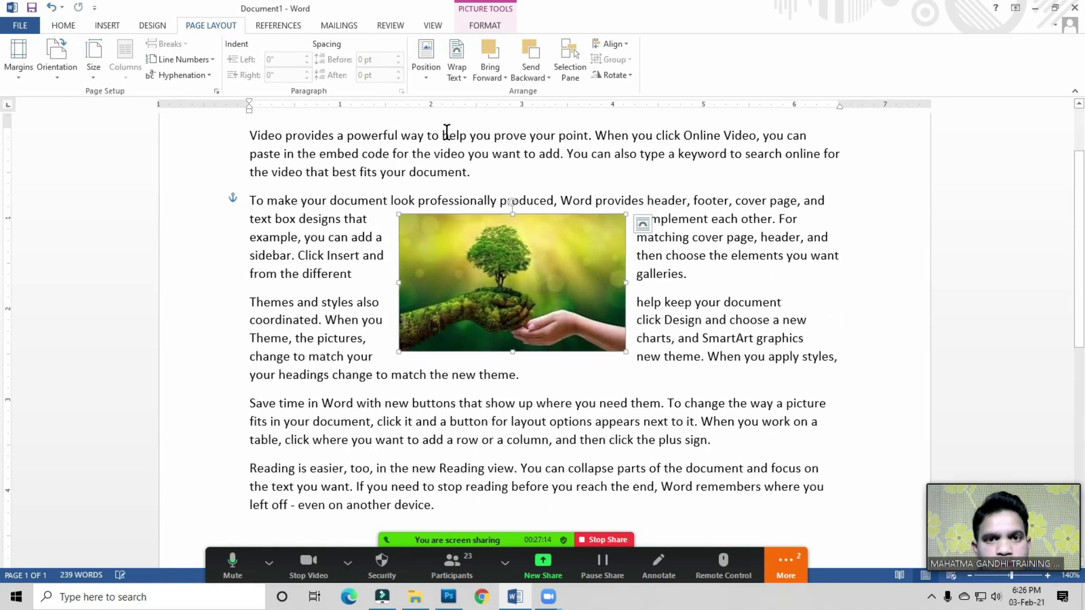
left_click(453, 76)
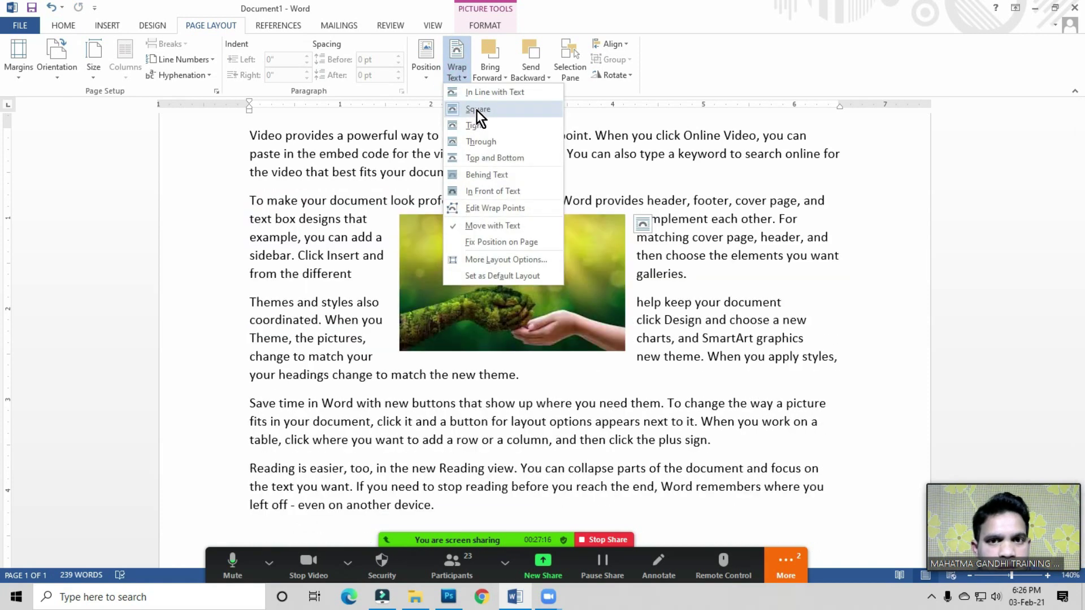
left_click(481, 141)
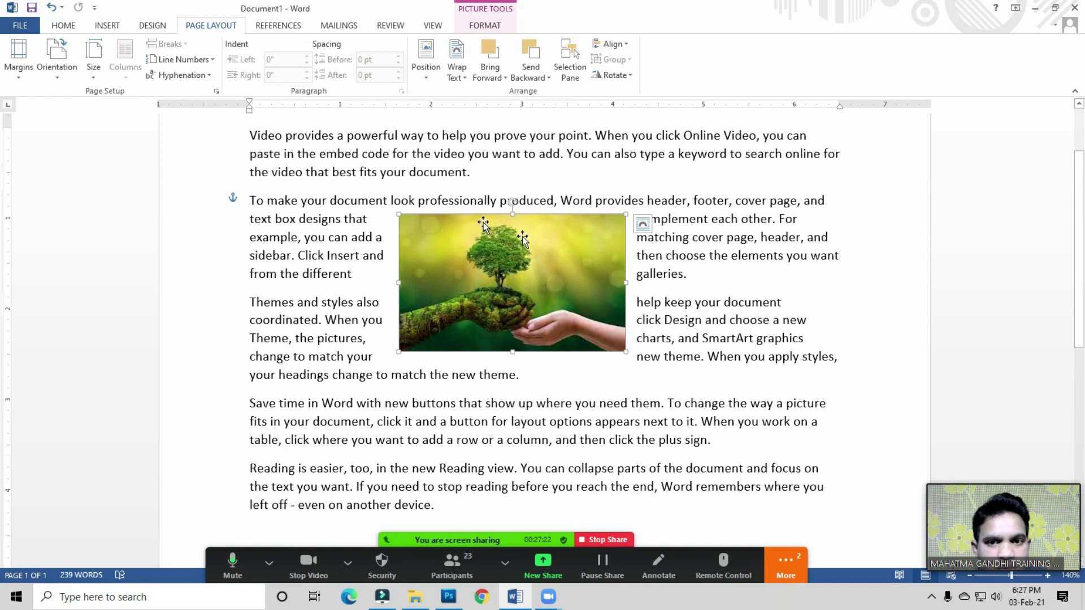
left_click(511, 261)
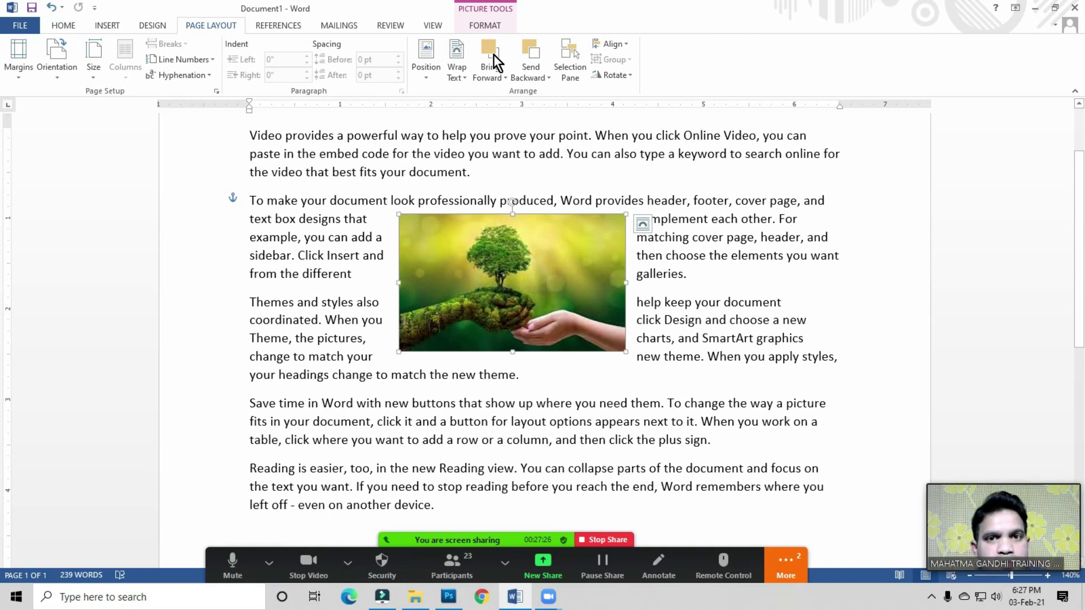
- Apply the oval reflected picture style and set the picture shadow to none
left_click(490, 27)
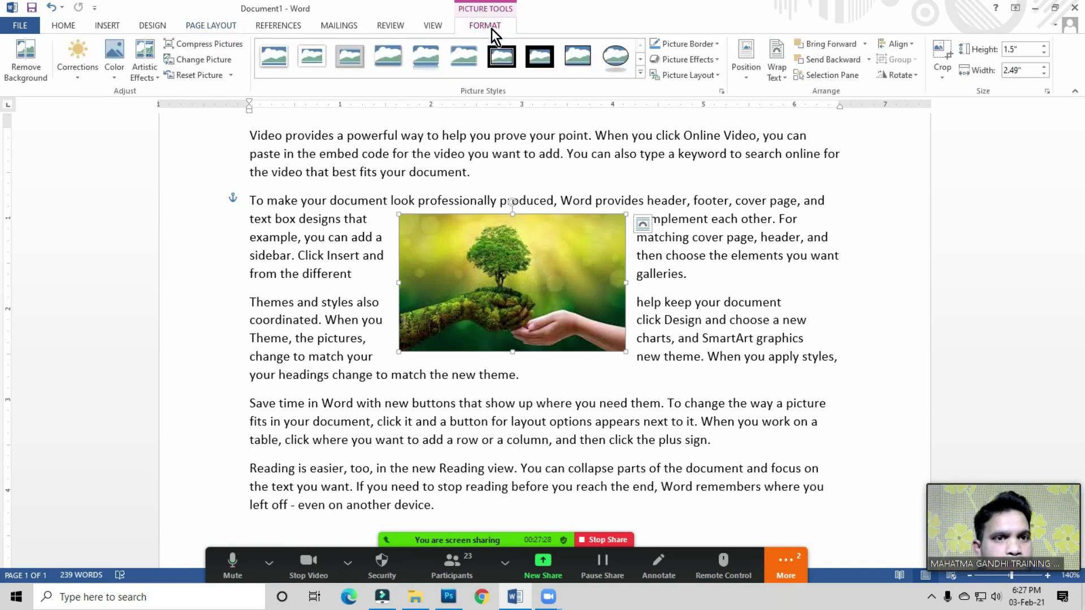
left_click(641, 75)
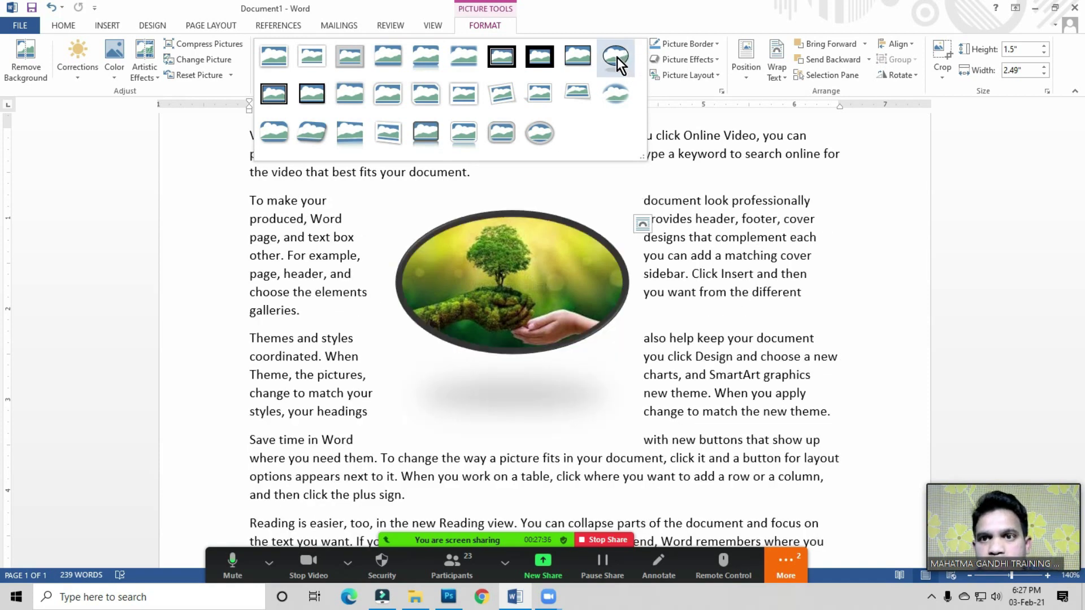
left_click(616, 57)
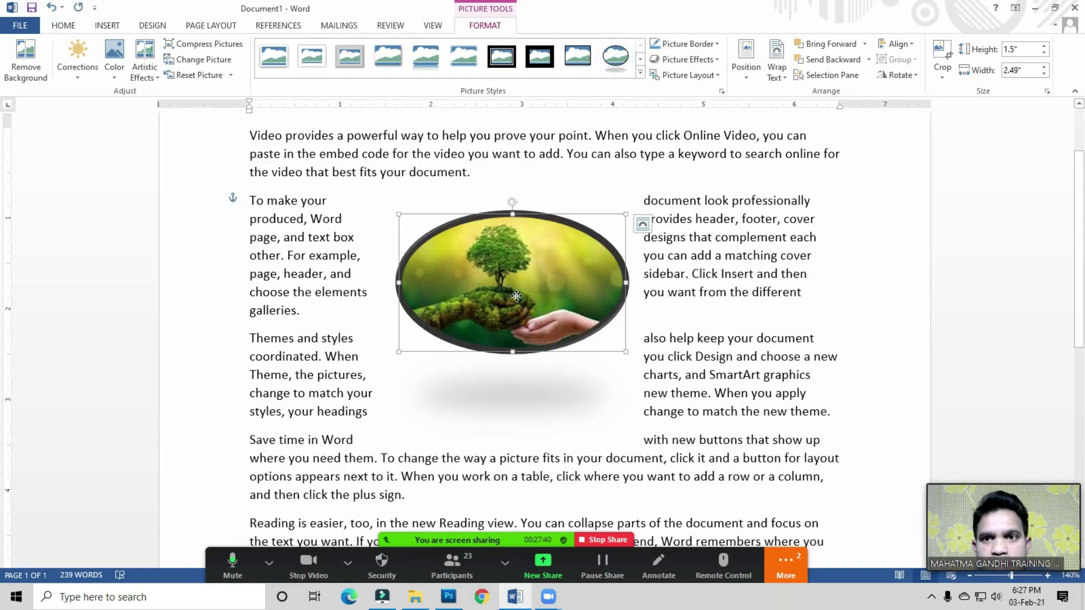
left_click(700, 60)
mouse_move(694, 114)
left_click(764, 137)
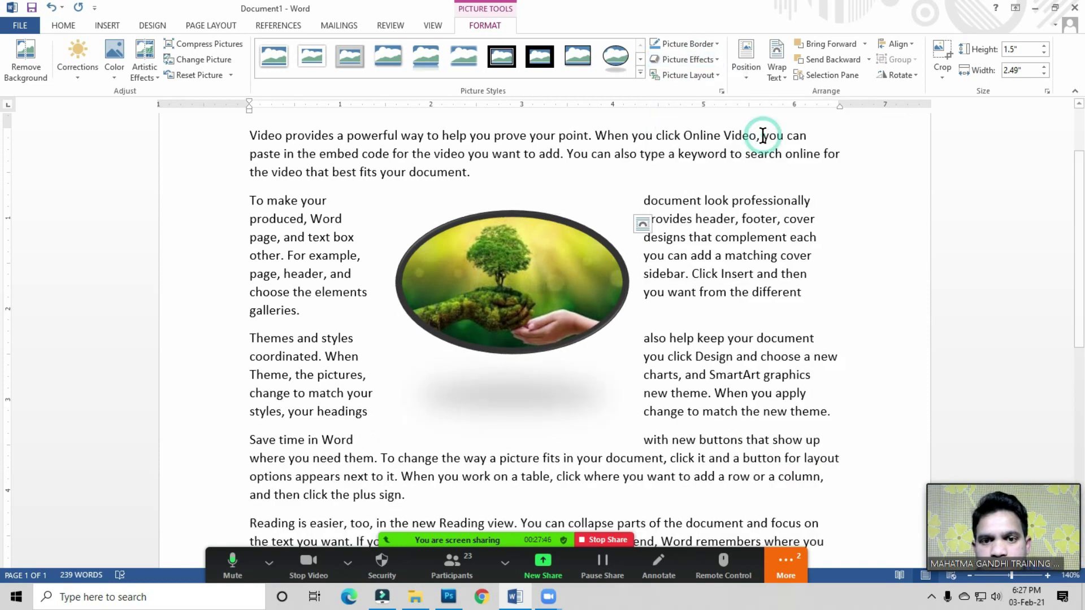
- Move the picture down and stretch it taller from its top edge into a near-circle
left_click_drag(503, 324, 507, 353)
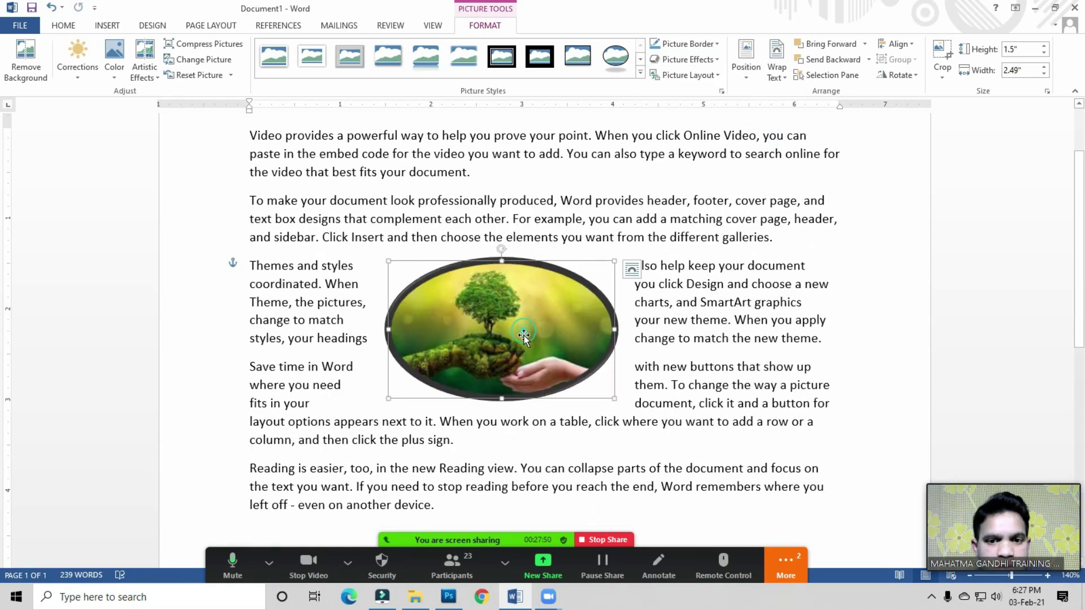
left_click(492, 320)
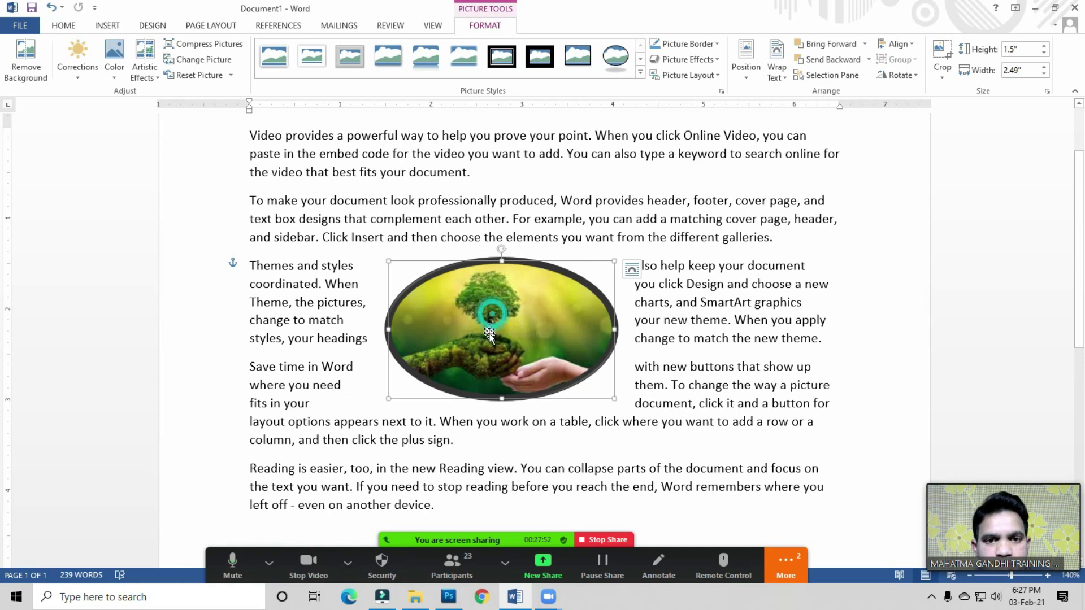
left_click_drag(502, 261, 501, 200)
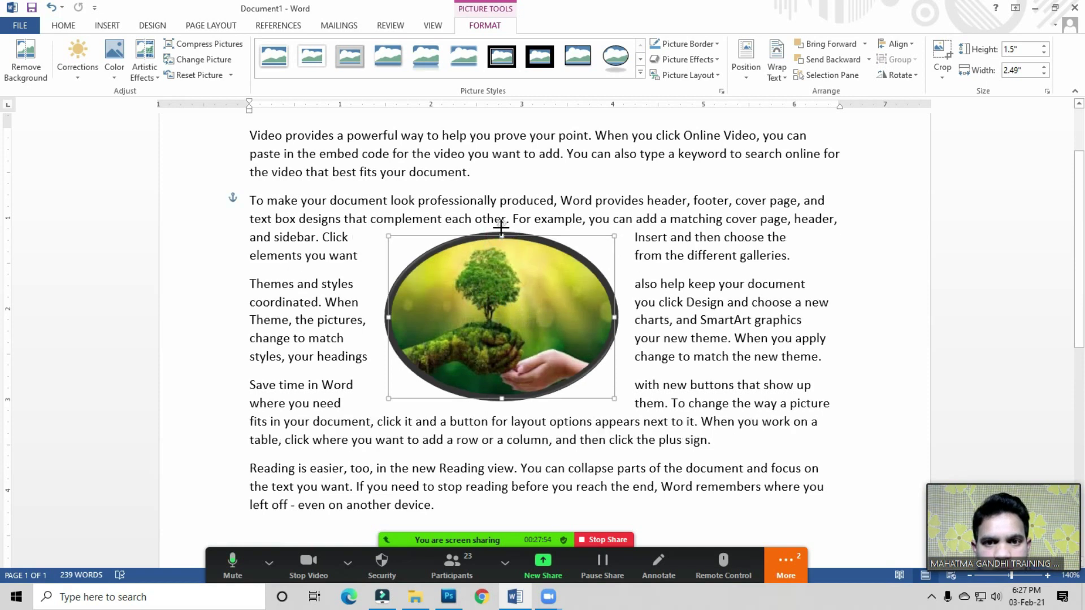
left_click(678, 338)
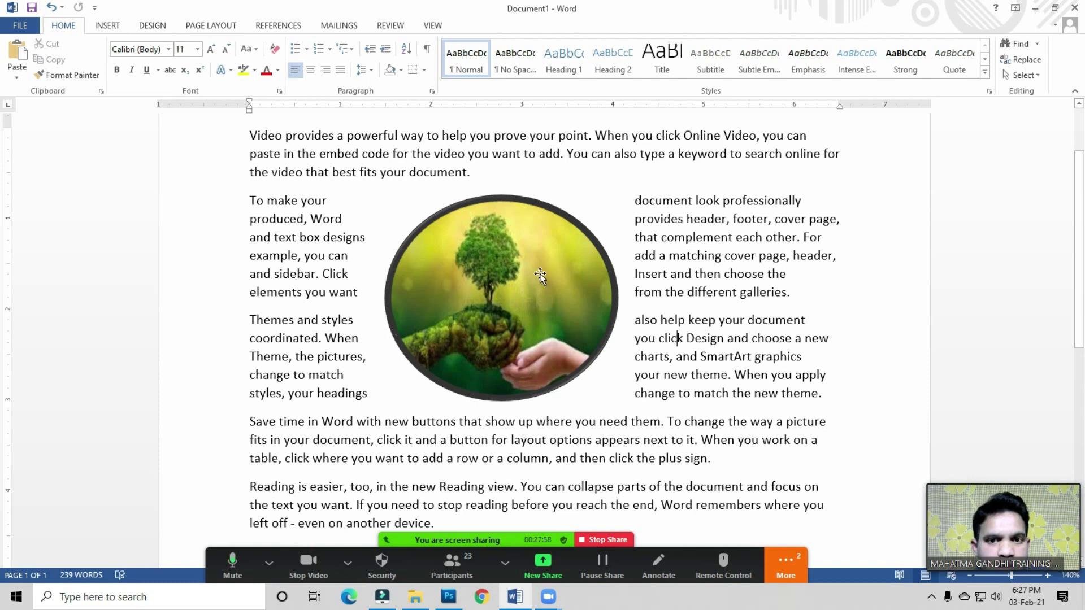
left_click(491, 260)
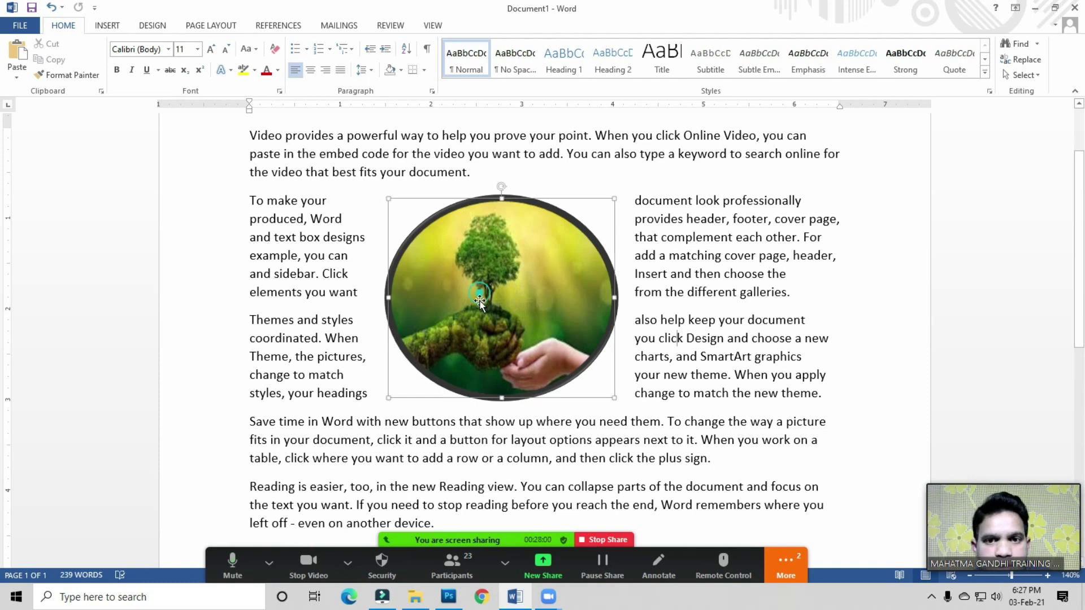
- Apply Tight text wrapping to the round tree picture, then delete the picture
left_click(704, 297)
left_click(494, 296)
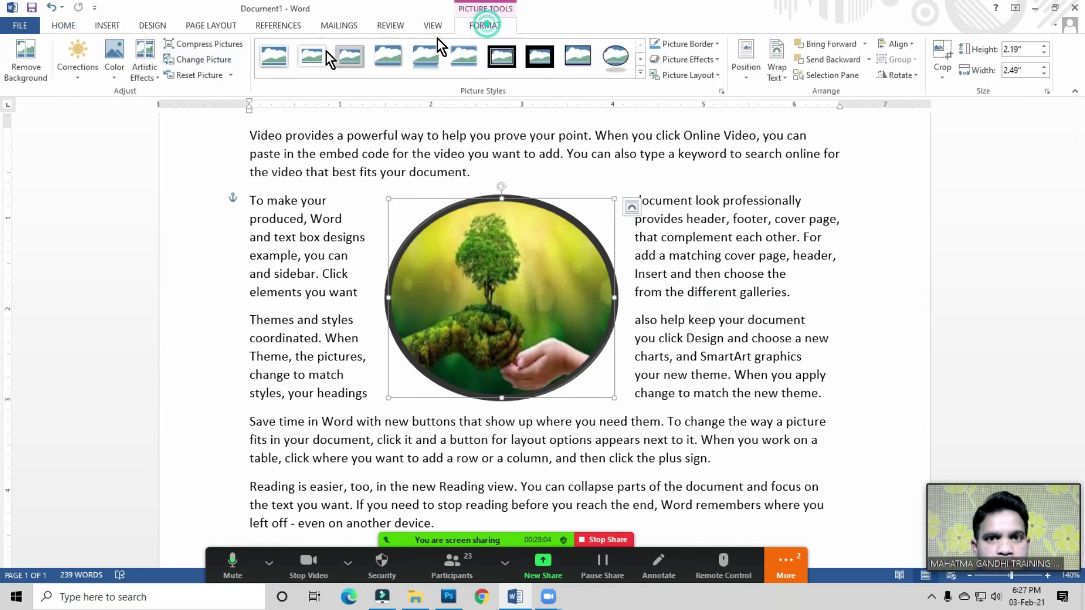
left_click(208, 27)
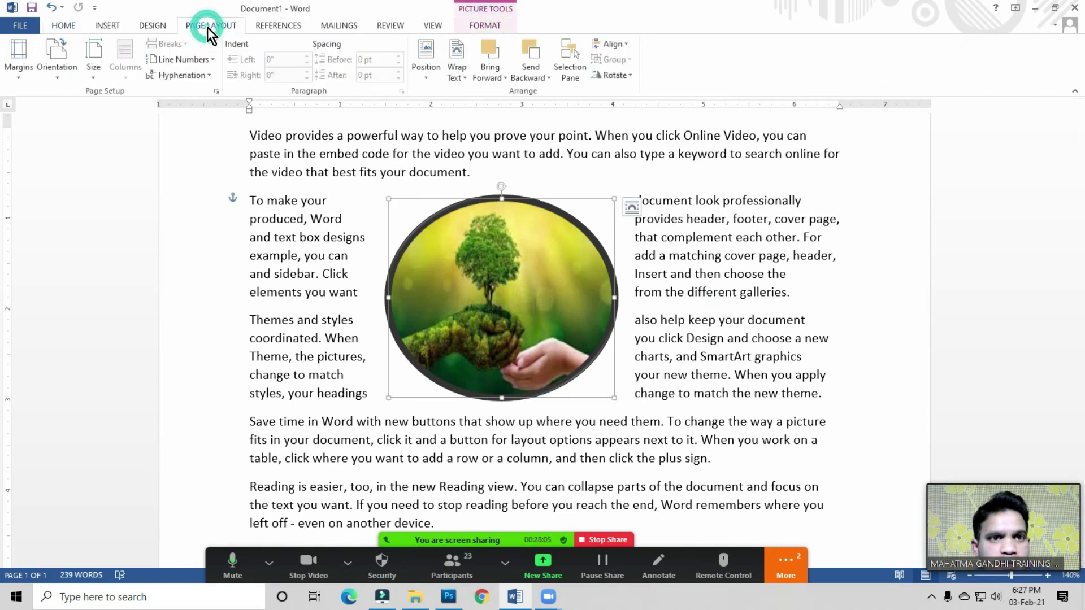
left_click(454, 73)
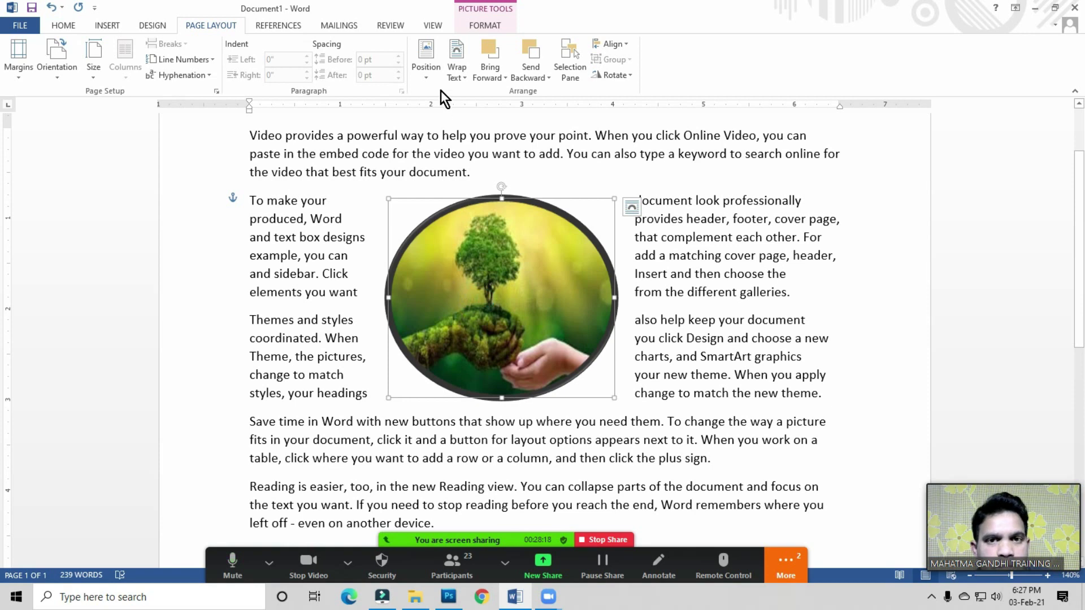
left_click(455, 75)
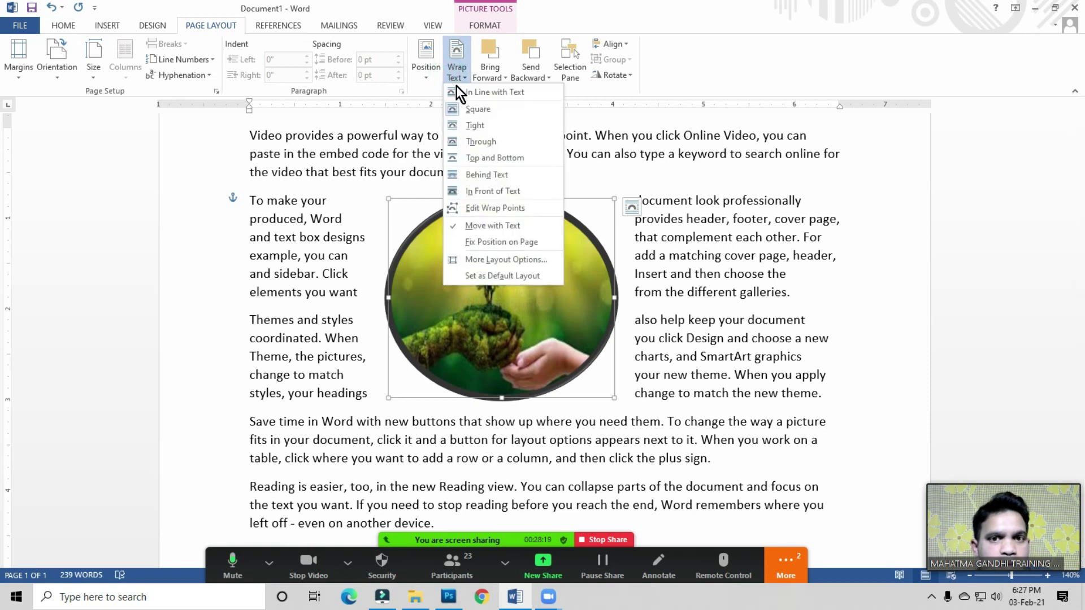
left_click(474, 125)
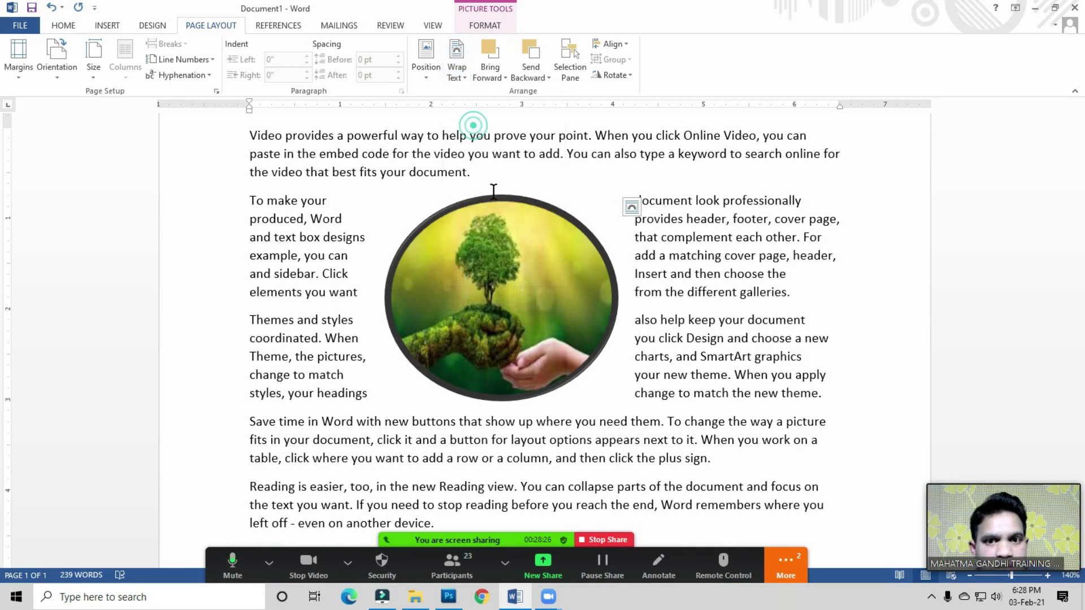
left_click(509, 274)
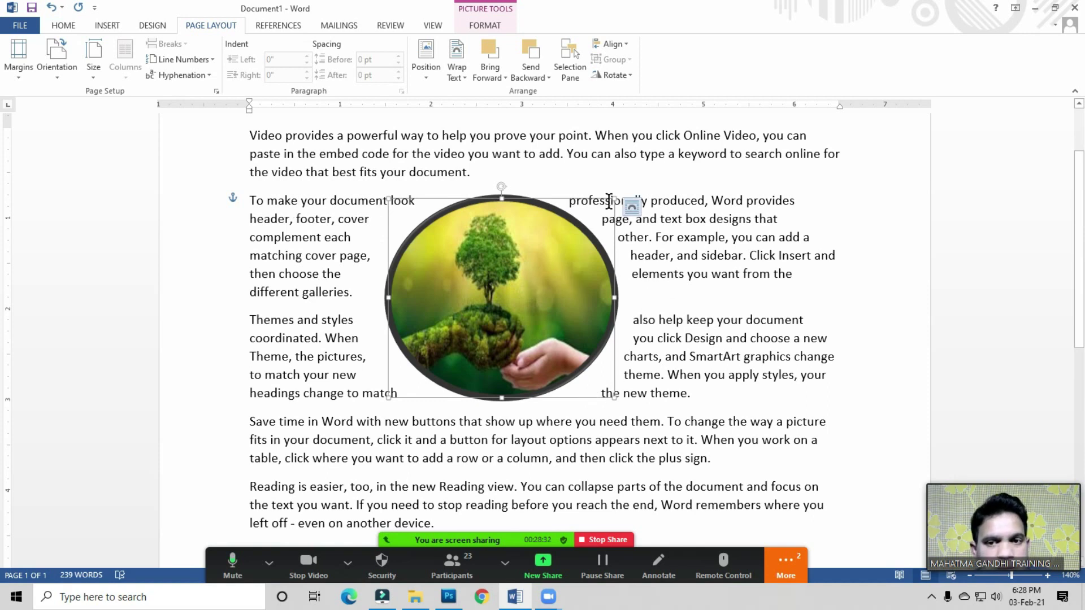
left_click(502, 298)
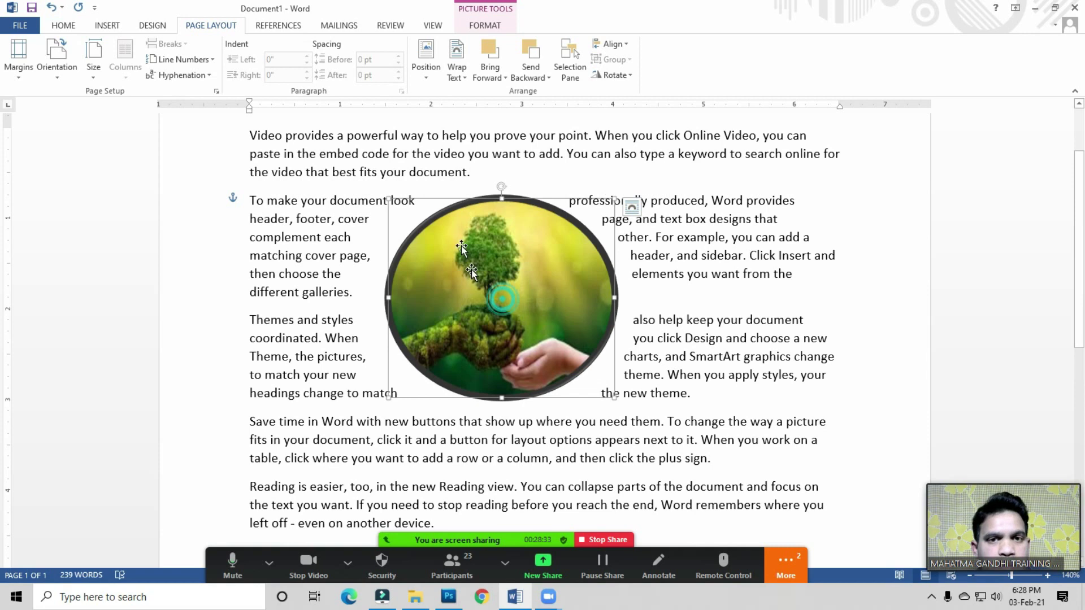
left_click(456, 78)
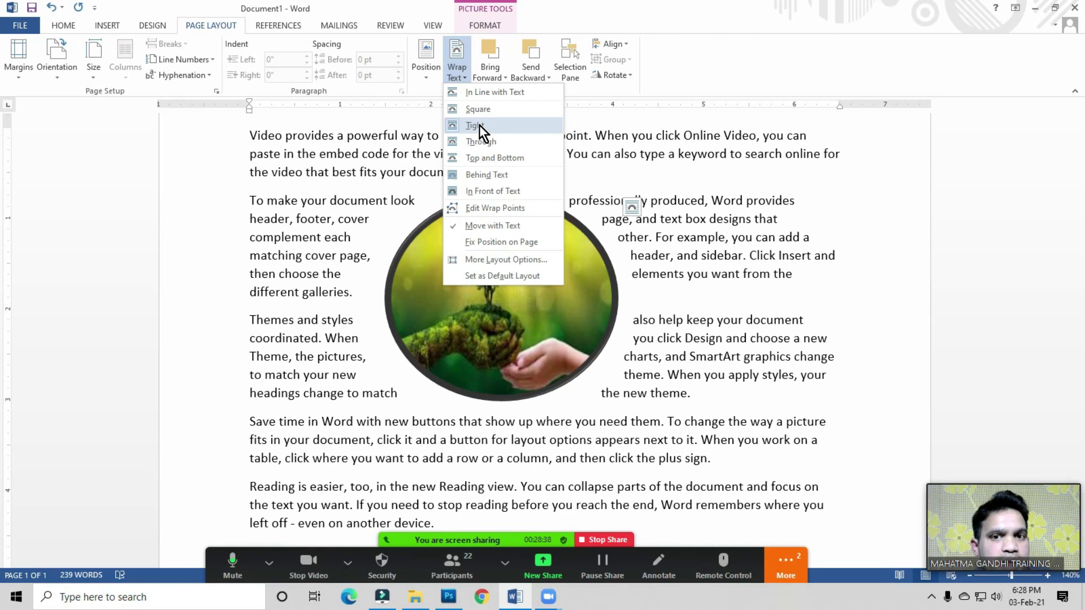
left_click(468, 331)
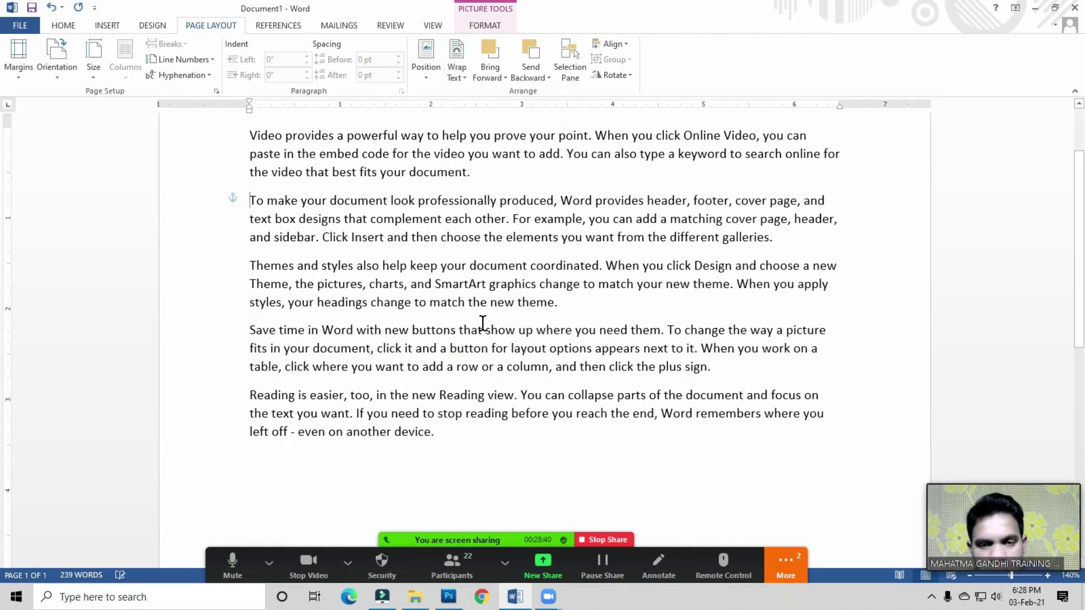
key("Delete")
- In Zoom, ask all participants to unmute, close the list, and return to Word
left_click(451, 561)
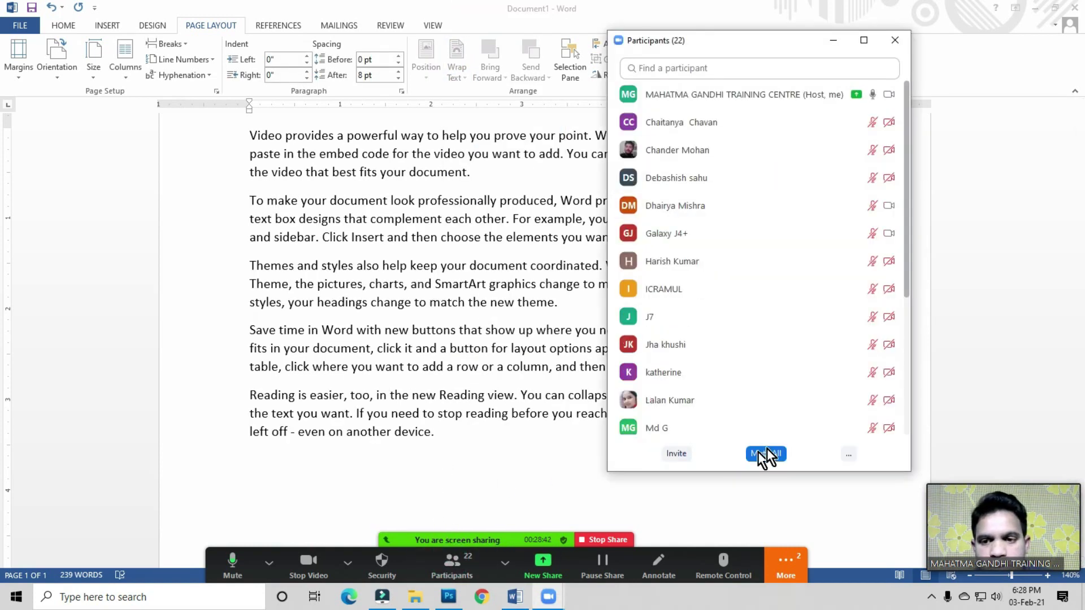
left_click(847, 454)
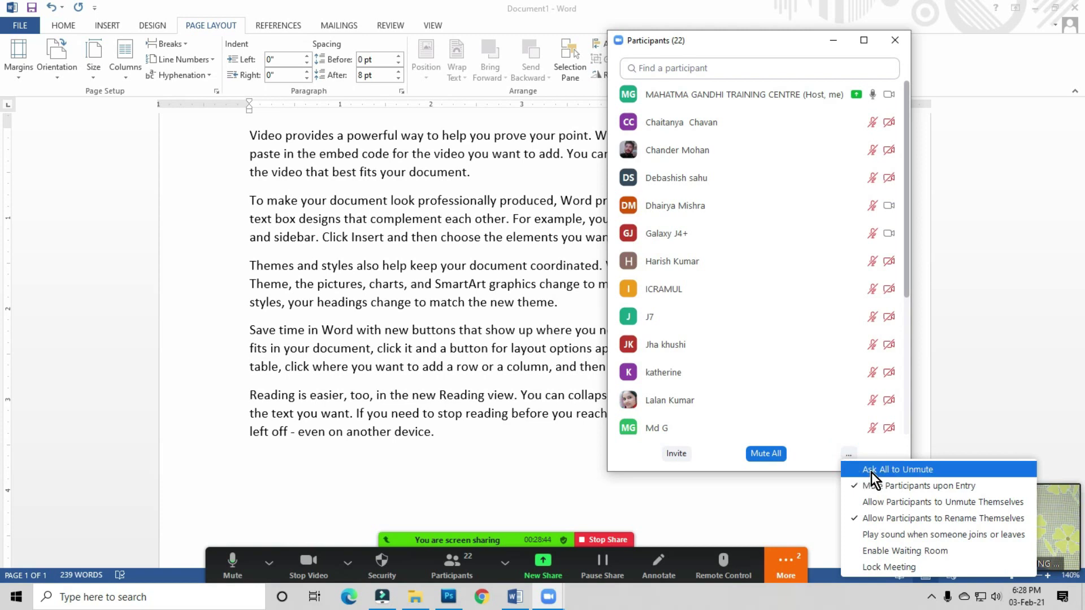
left_click(891, 470)
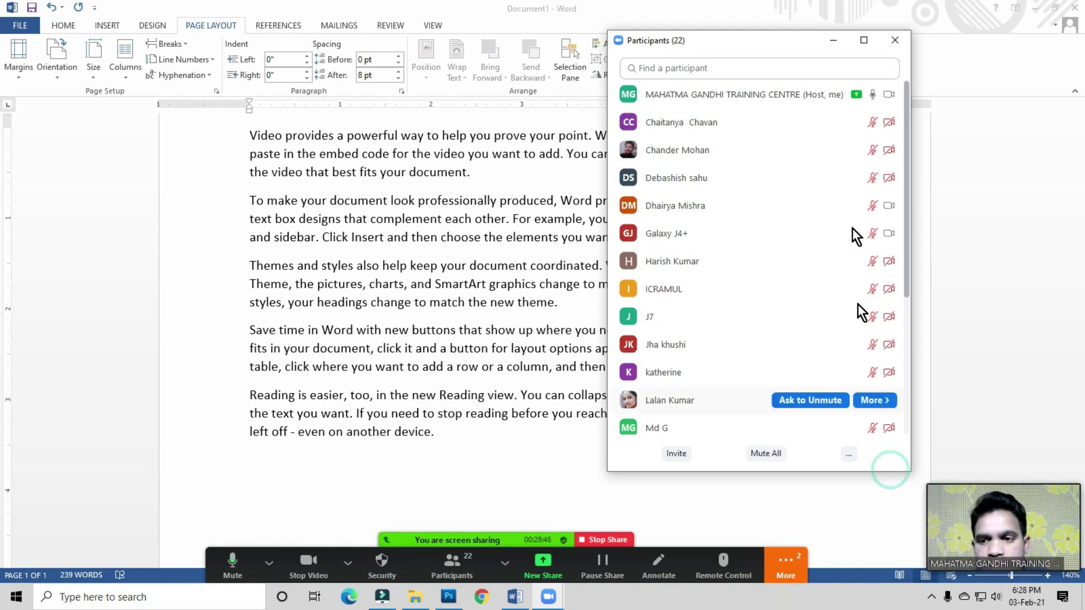
left_click(893, 40)
left_click(516, 236)
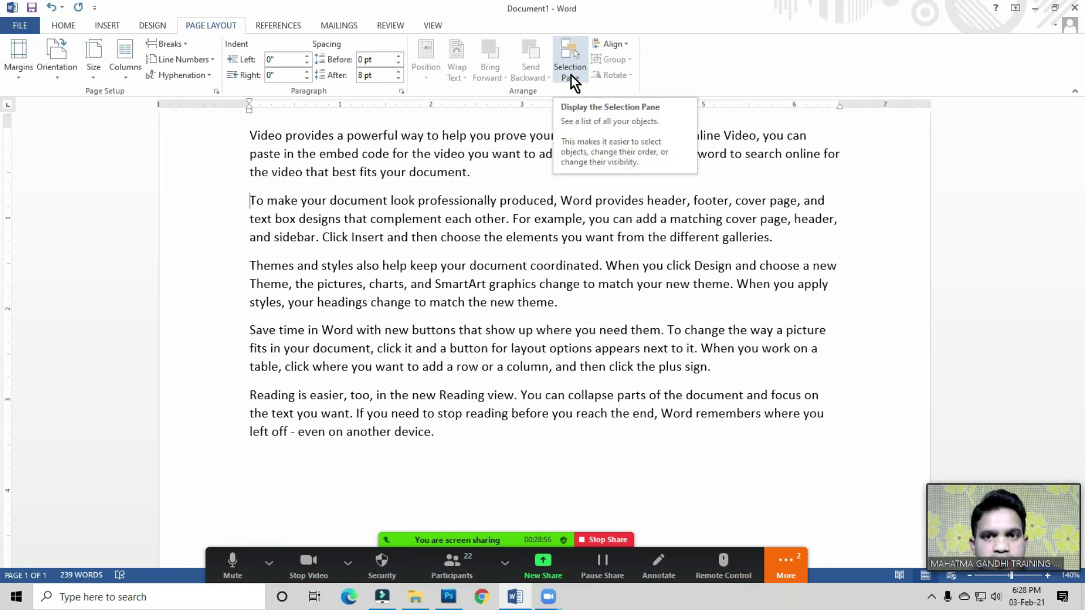
- Show the Selection pane, place the cursor in several paragraphs, then close the pane
left_click(416, 202)
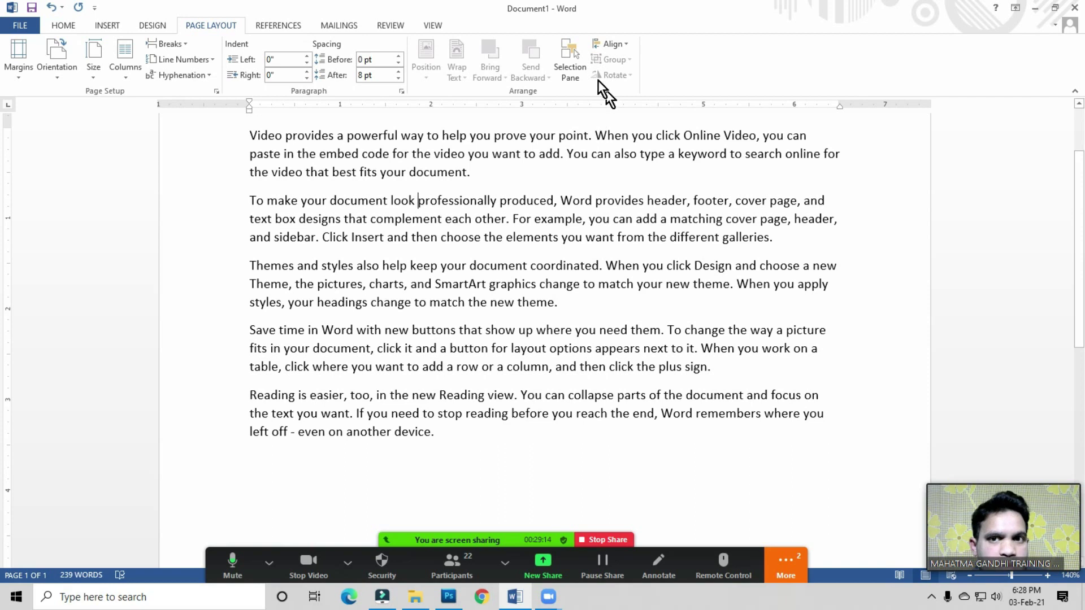
left_click(571, 69)
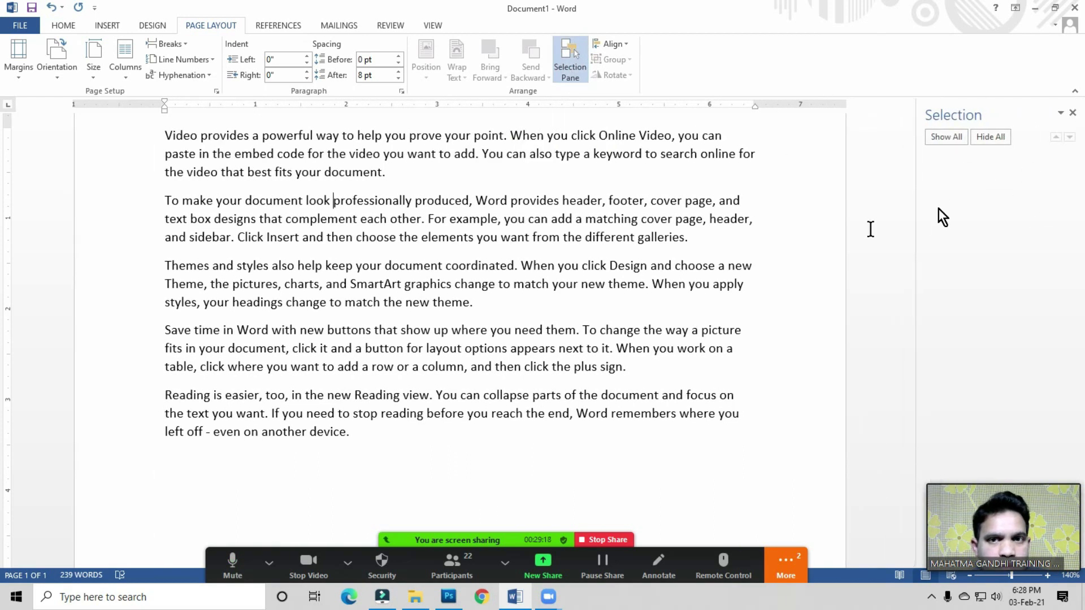
left_click(579, 191)
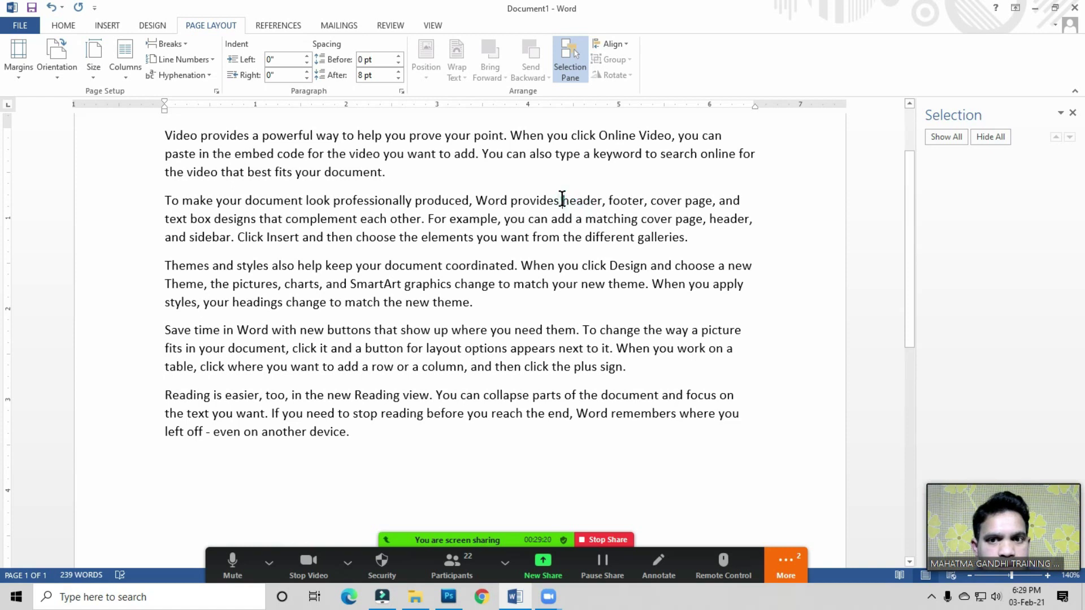
left_click(562, 199)
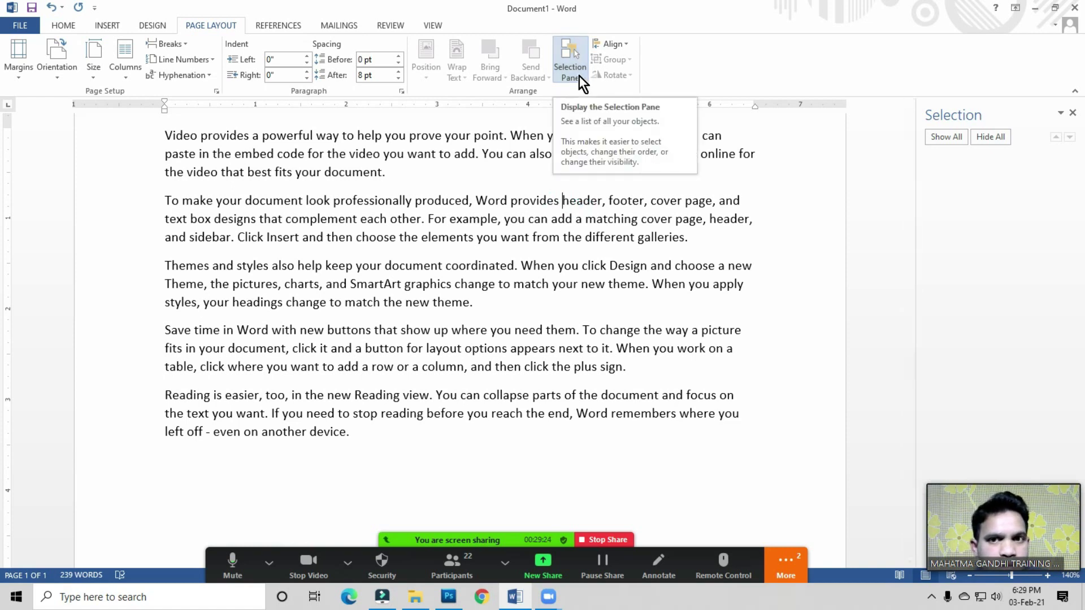
left_click(532, 190)
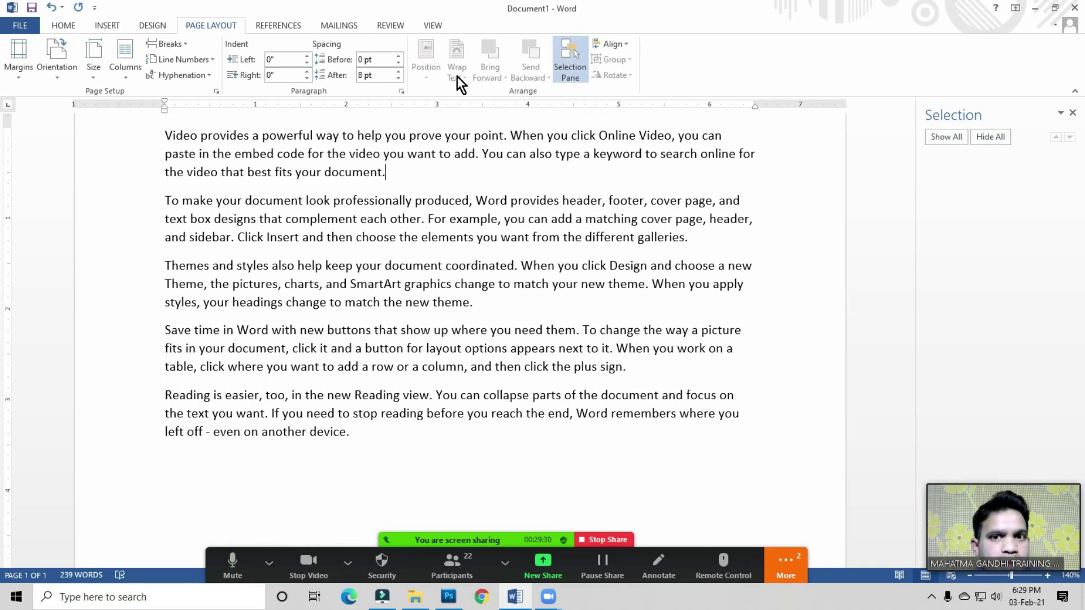
left_click(492, 141)
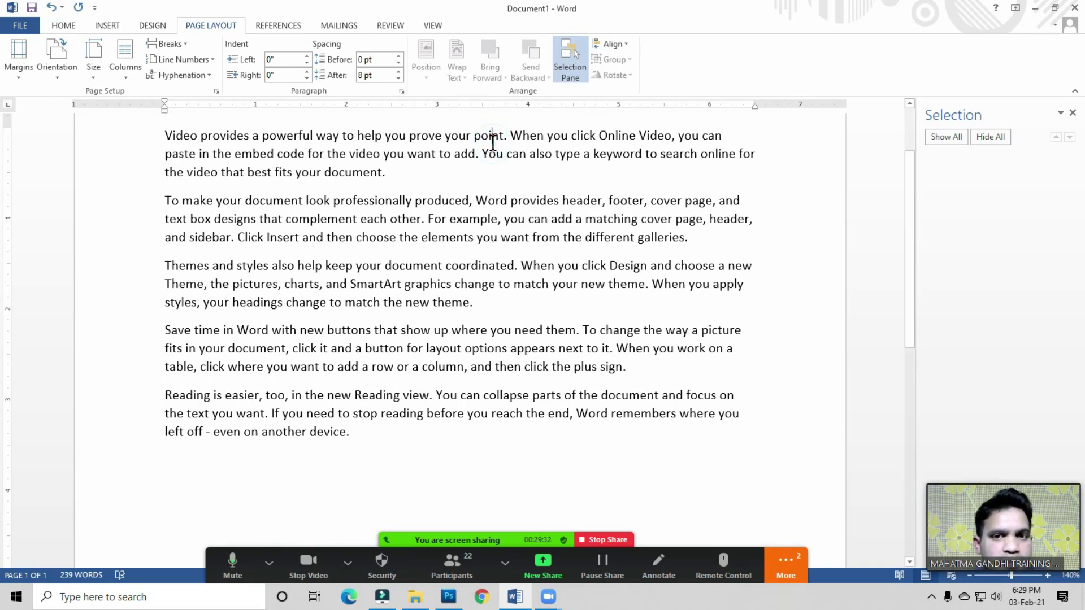
left_click(1073, 113)
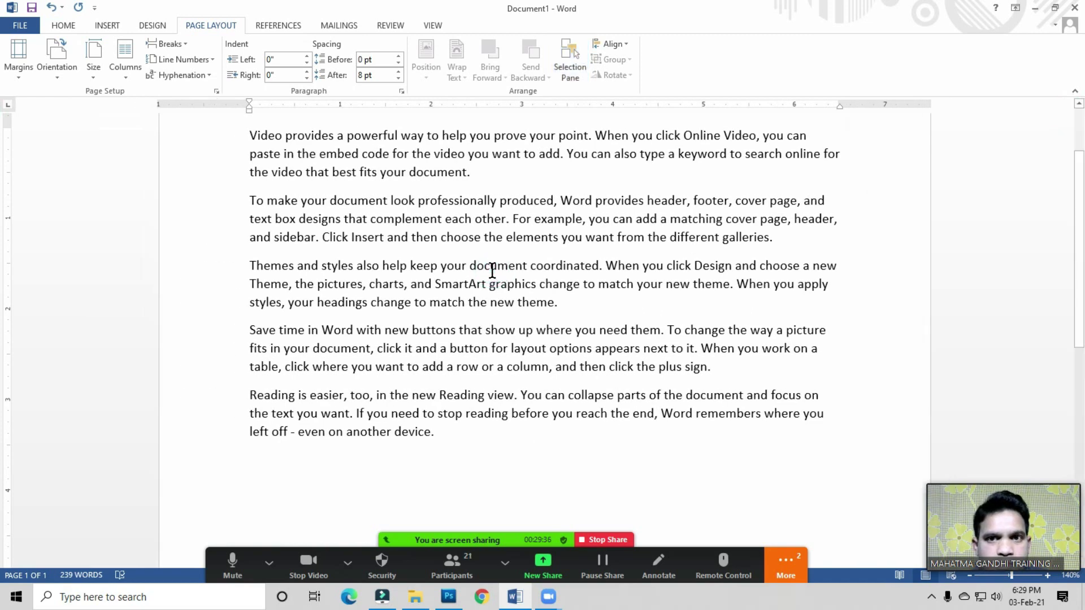
- Put the cursor back in the first paragraph's text and reopen the Selection pane
left_click(494, 254)
scroll(424, 283, "up", 3)
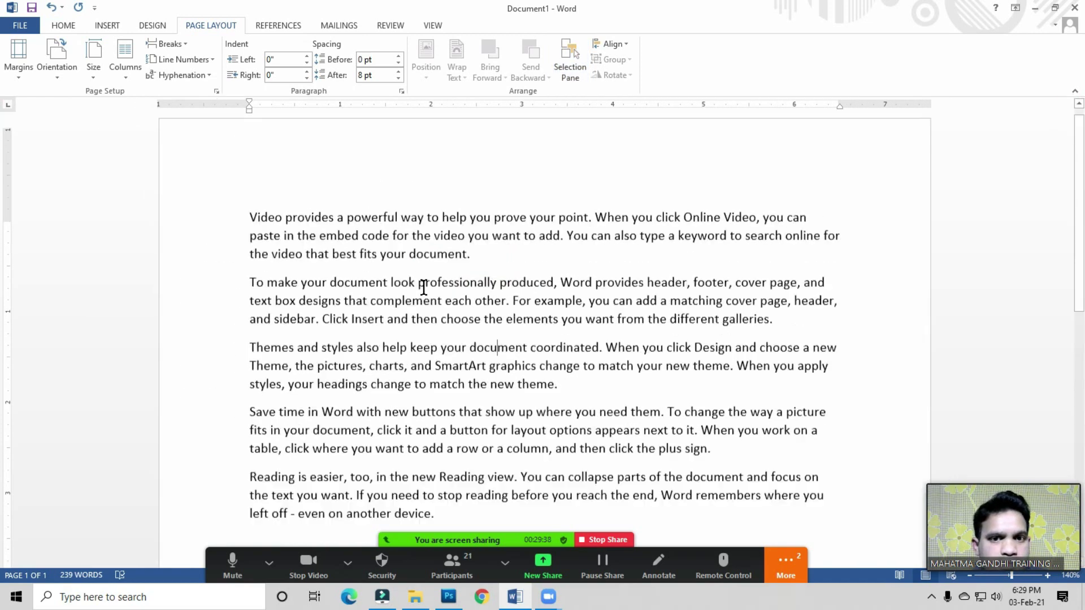
left_click(429, 268)
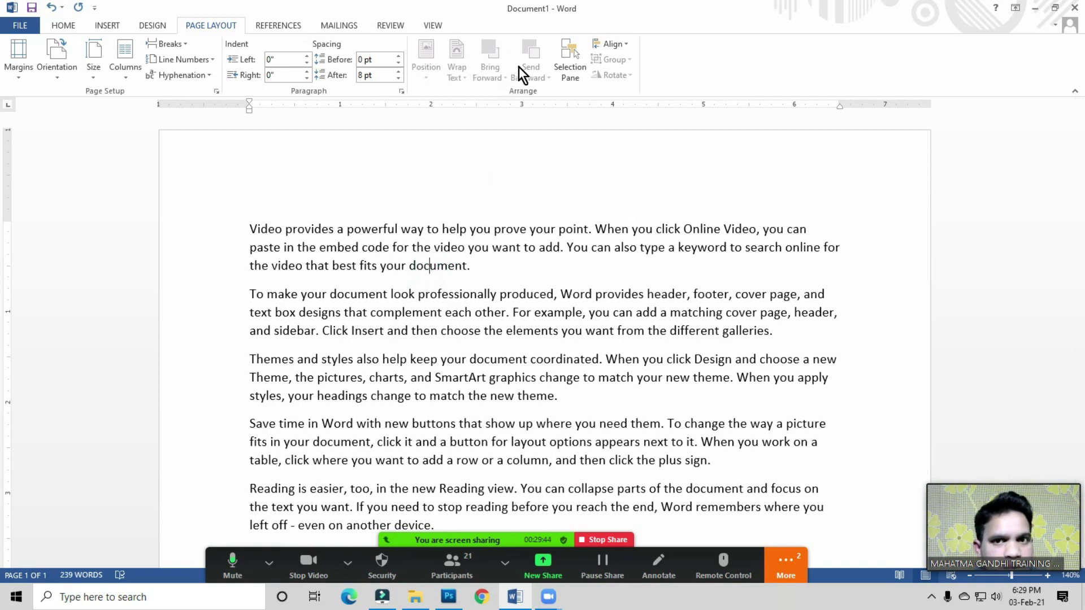
left_click(486, 273)
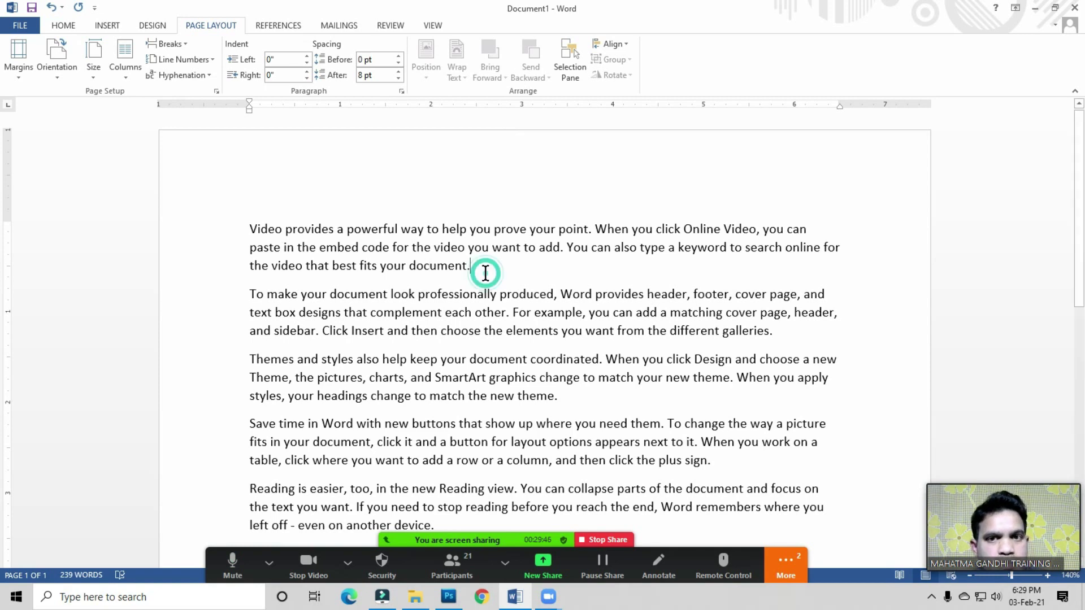
left_click(388, 230)
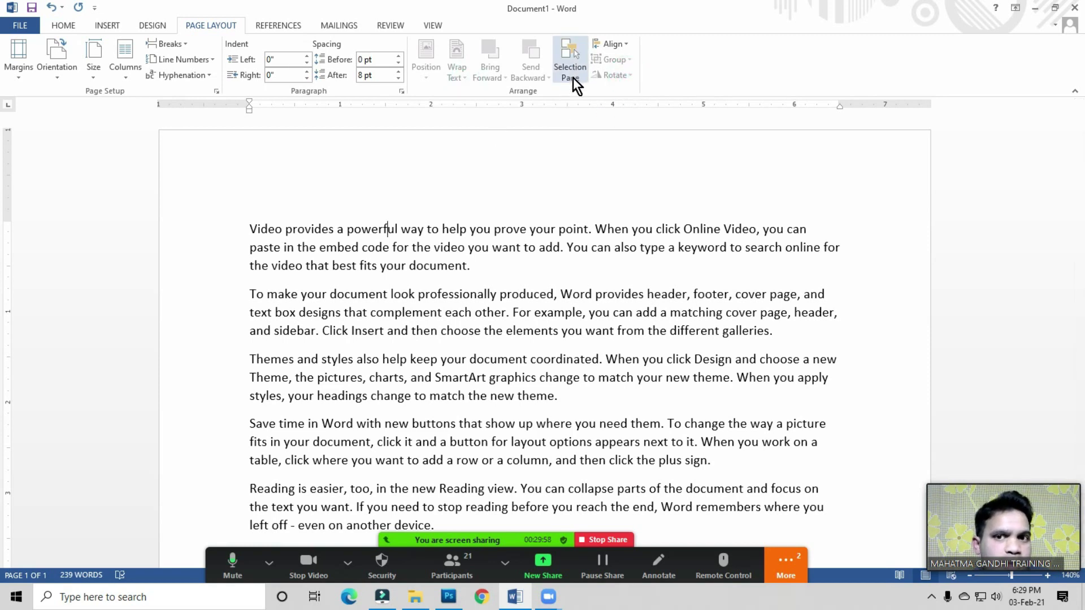
left_click(573, 62)
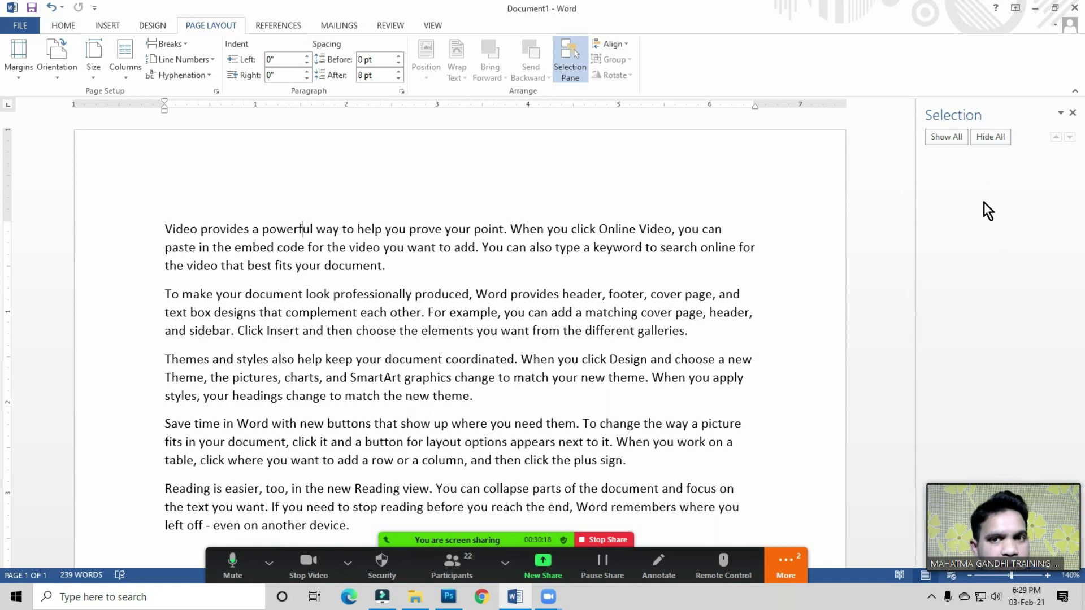
- Draw a rounded rectangle over the first paragraphs
left_click(117, 27)
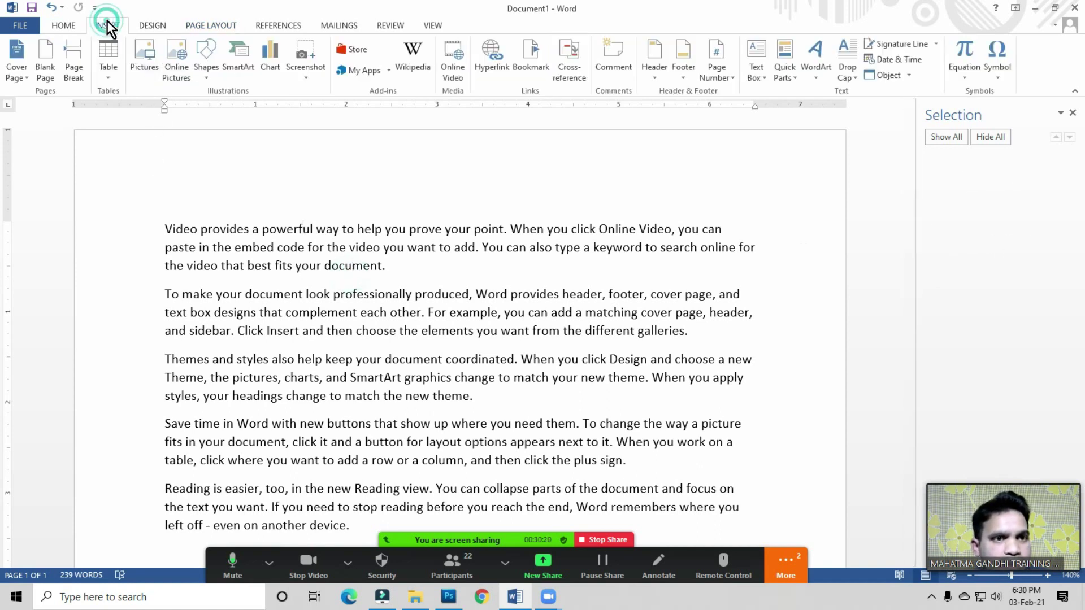
left_click(210, 75)
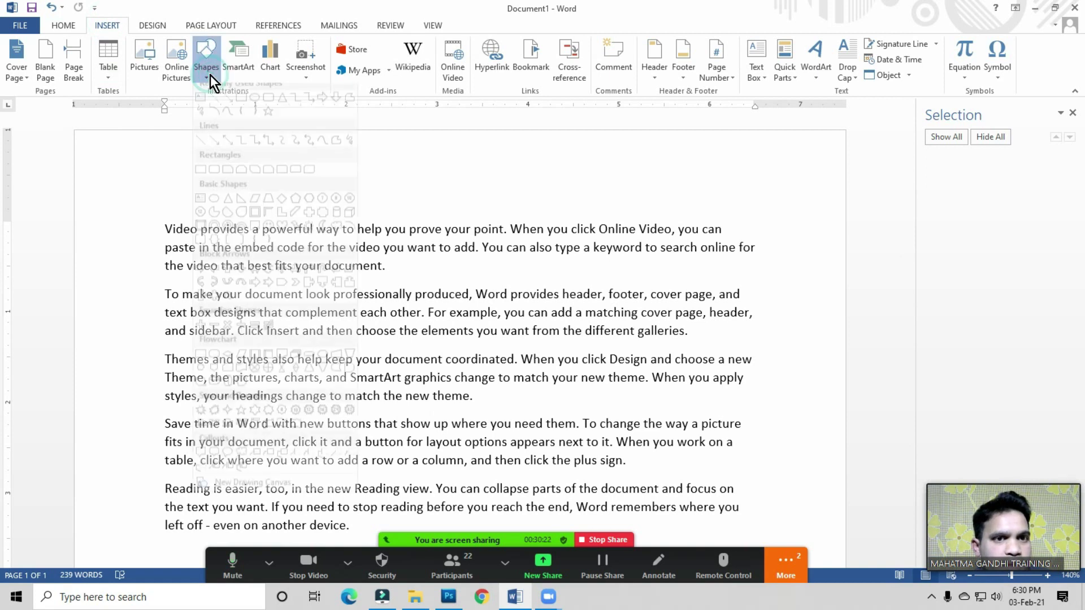
left_click(269, 106)
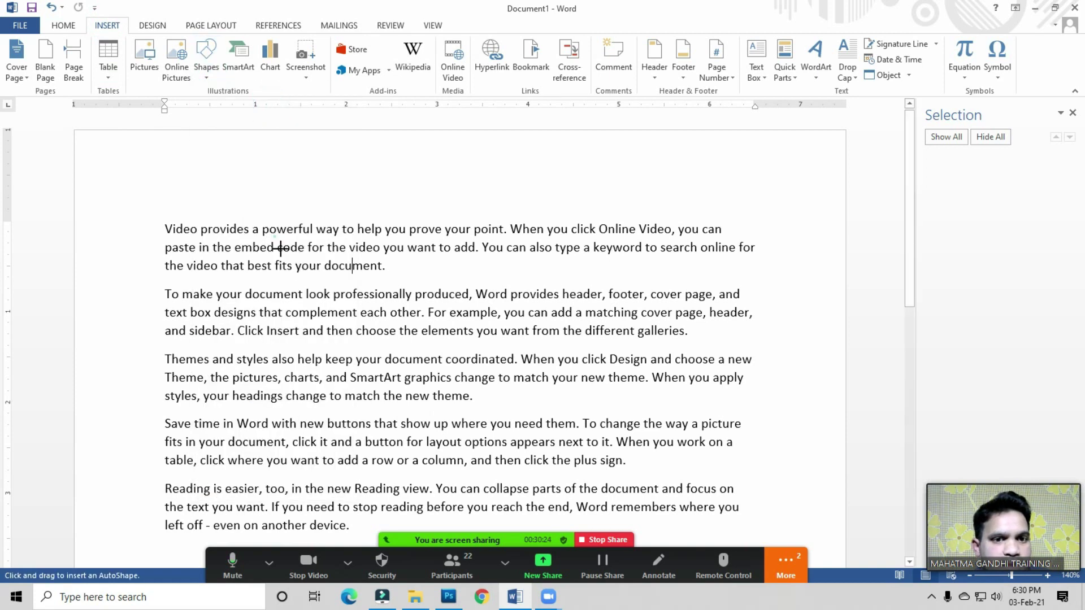
left_click_drag(275, 238, 469, 403)
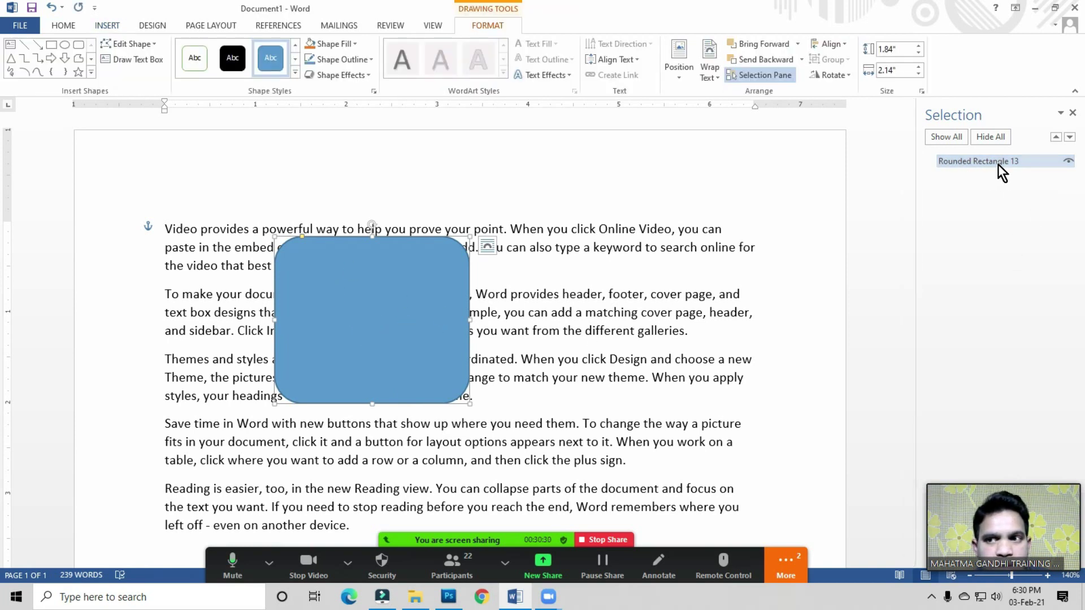
- Draw an oval circle overlapping the rectangle and hide Oval 14 in the Selection pane
left_click(107, 25)
left_click(206, 67)
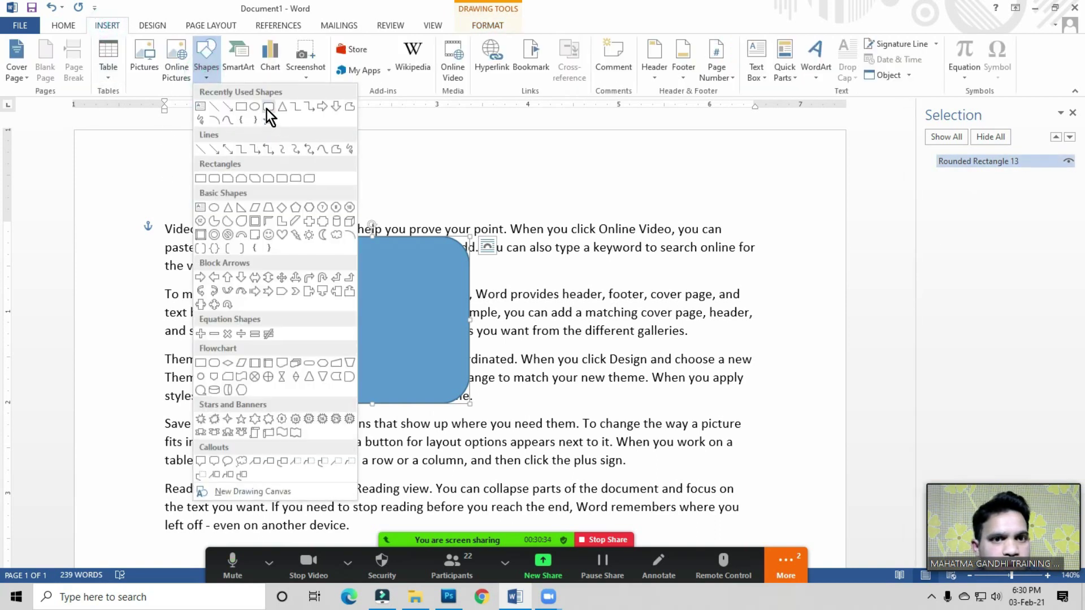
left_click(282, 107)
left_click(203, 76)
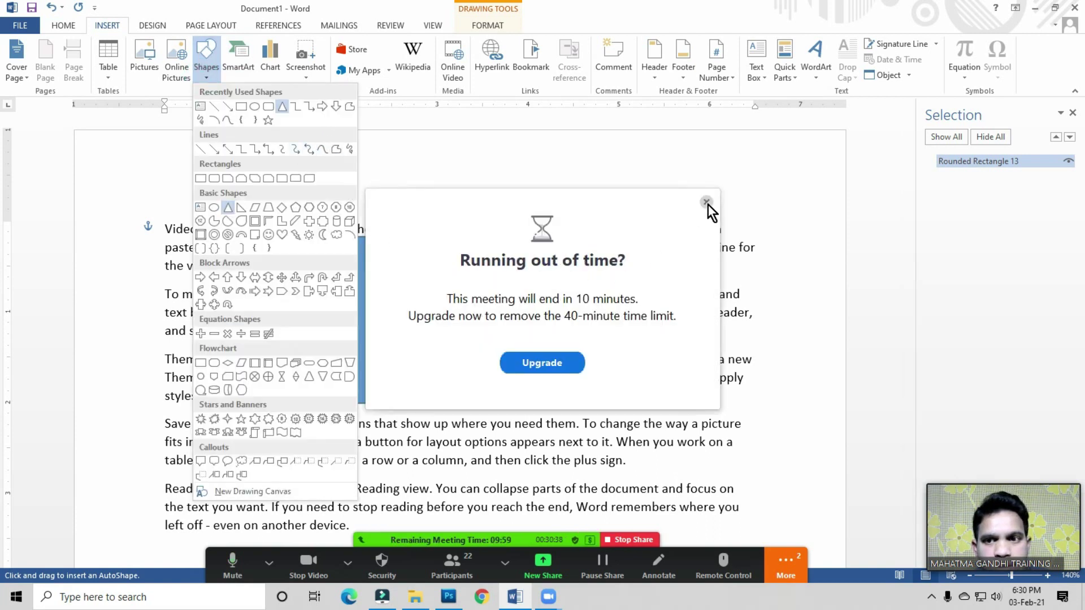
left_click(708, 204)
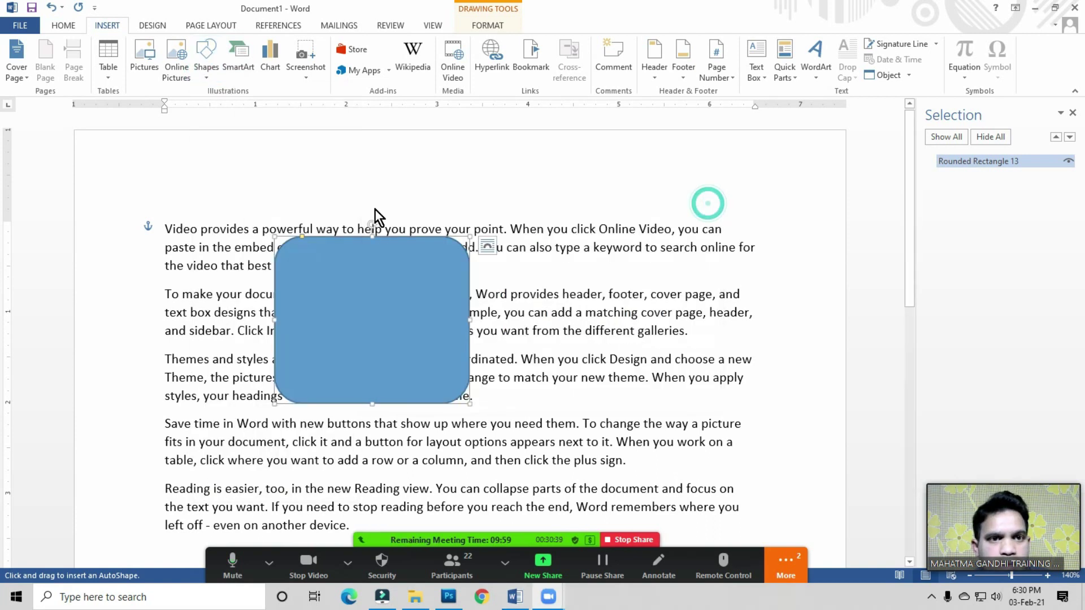
left_click(199, 68)
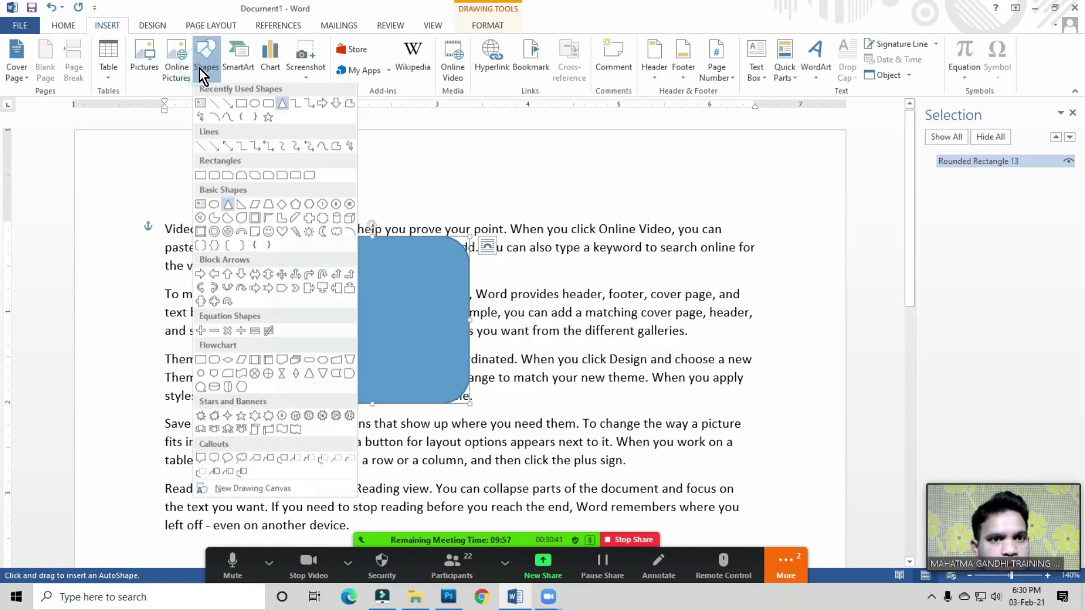
left_click(255, 105)
left_click_drag(401, 295, 595, 489)
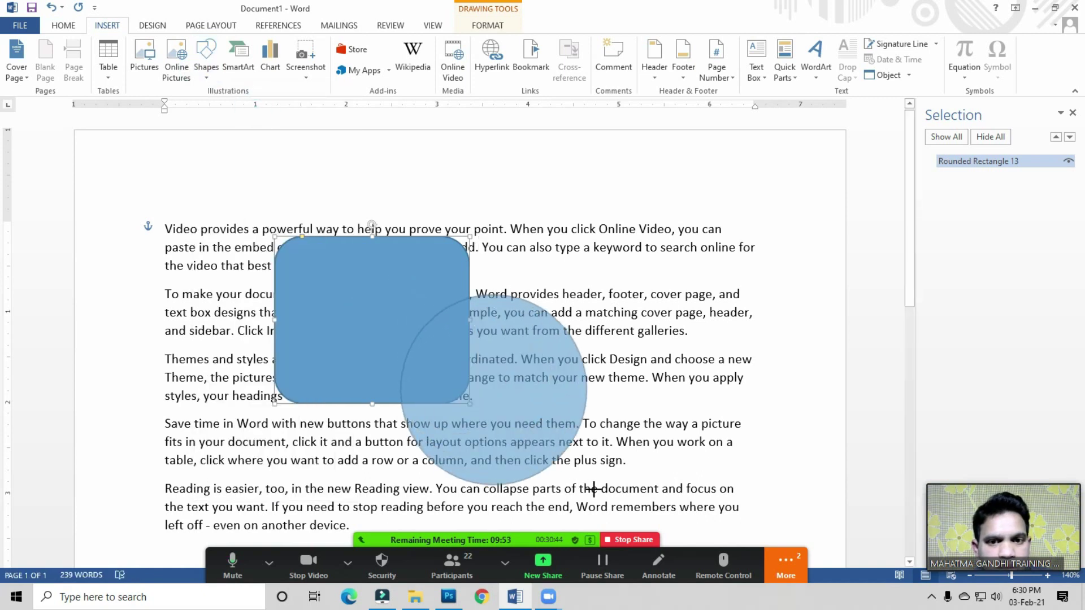
left_click_drag(510, 403, 445, 396)
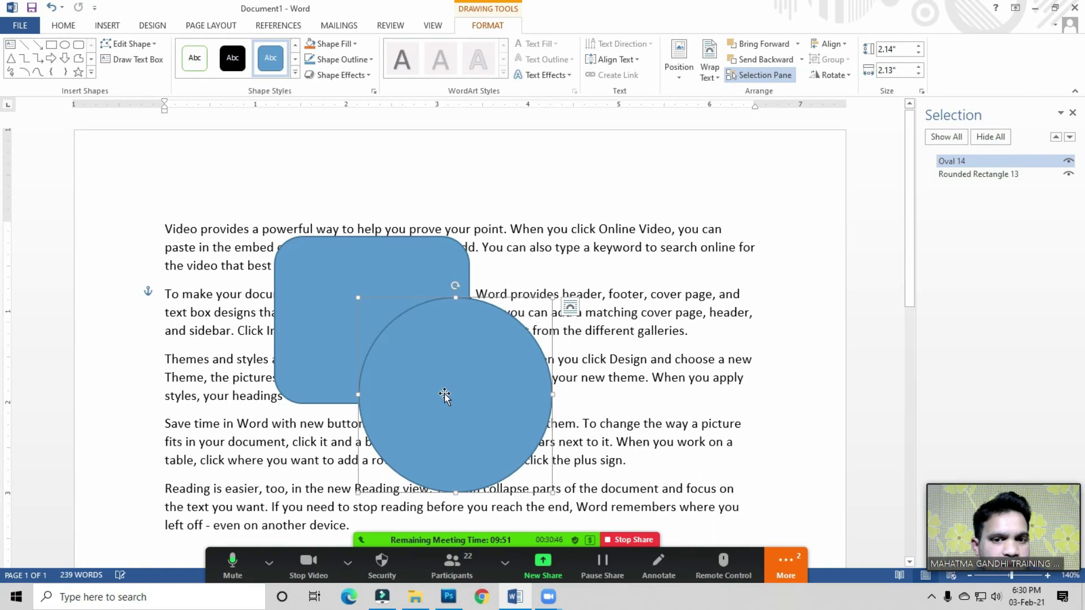
left_click(1069, 161)
left_click(440, 423)
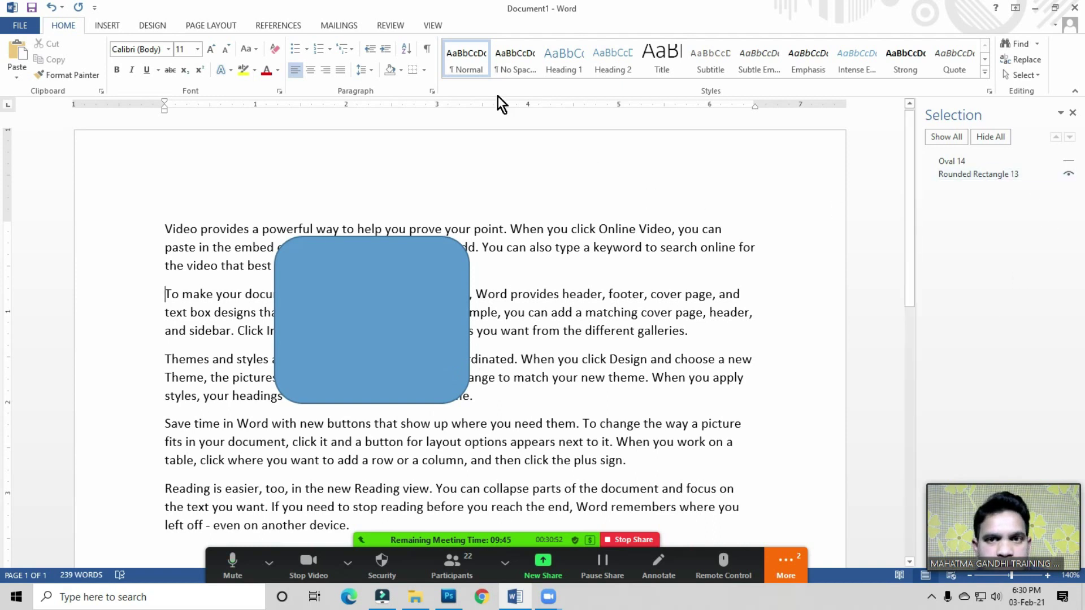
- Make Oval 14 visible again, close the Selection pane, and view the Align options
left_click(215, 26)
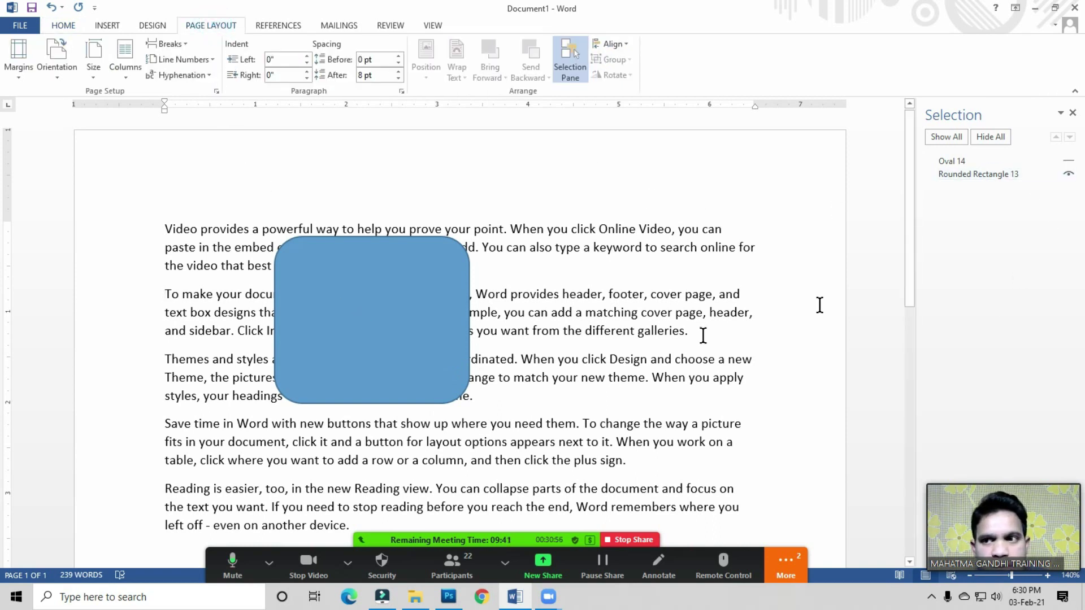
left_click(1068, 161)
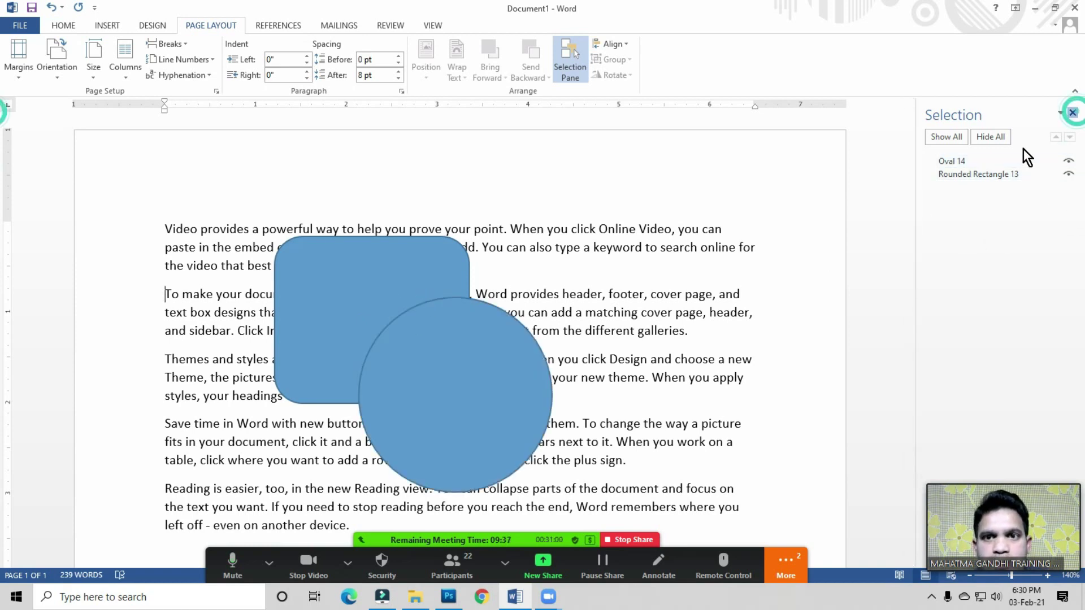
left_click(1072, 112)
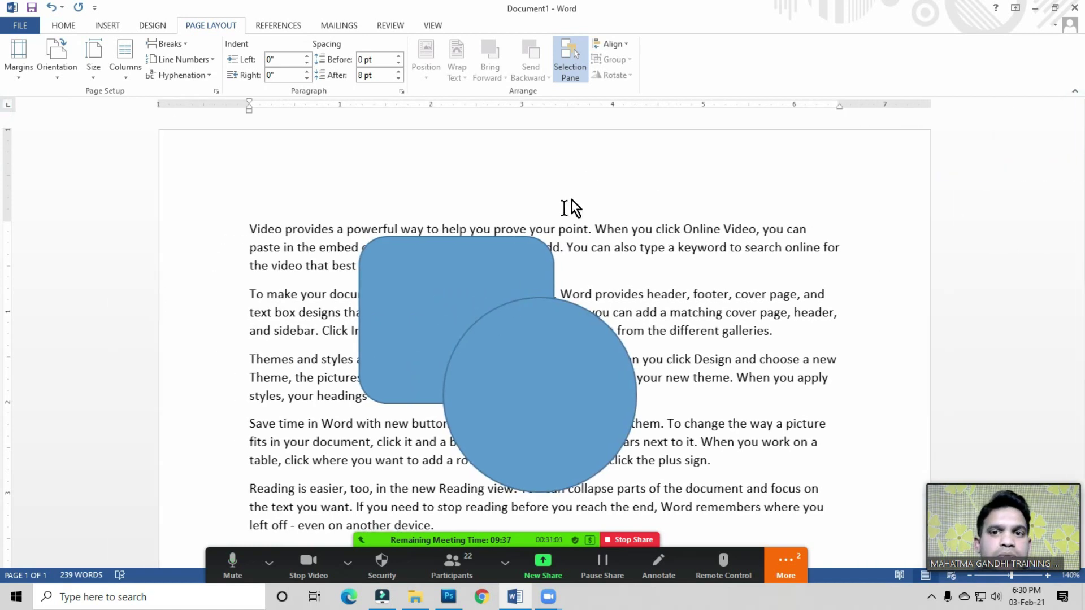
left_click(614, 46)
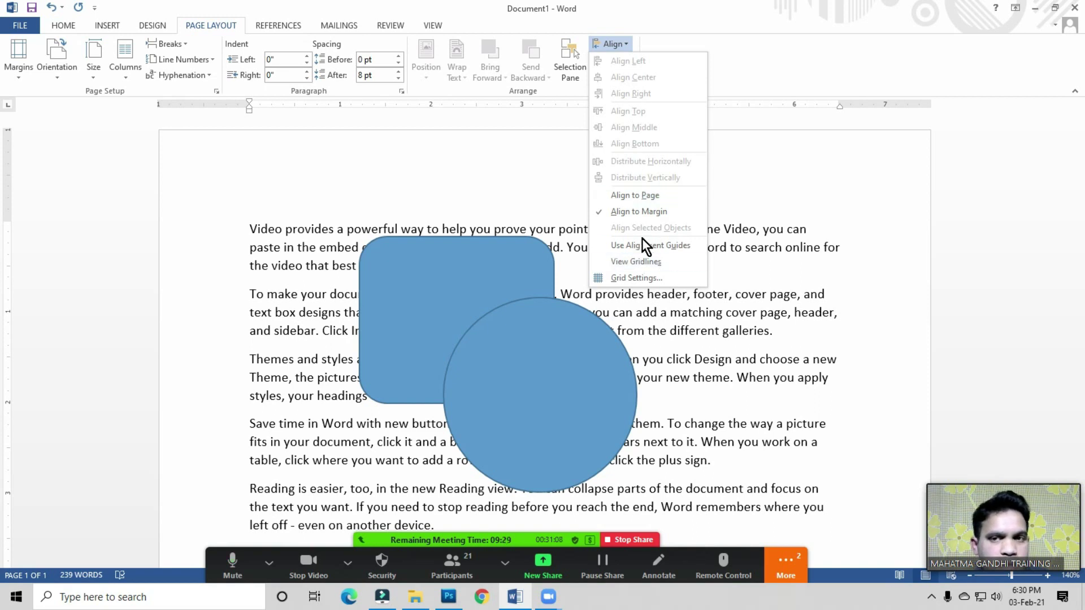
- Delete the rounded rectangle and the circle
left_click(453, 287)
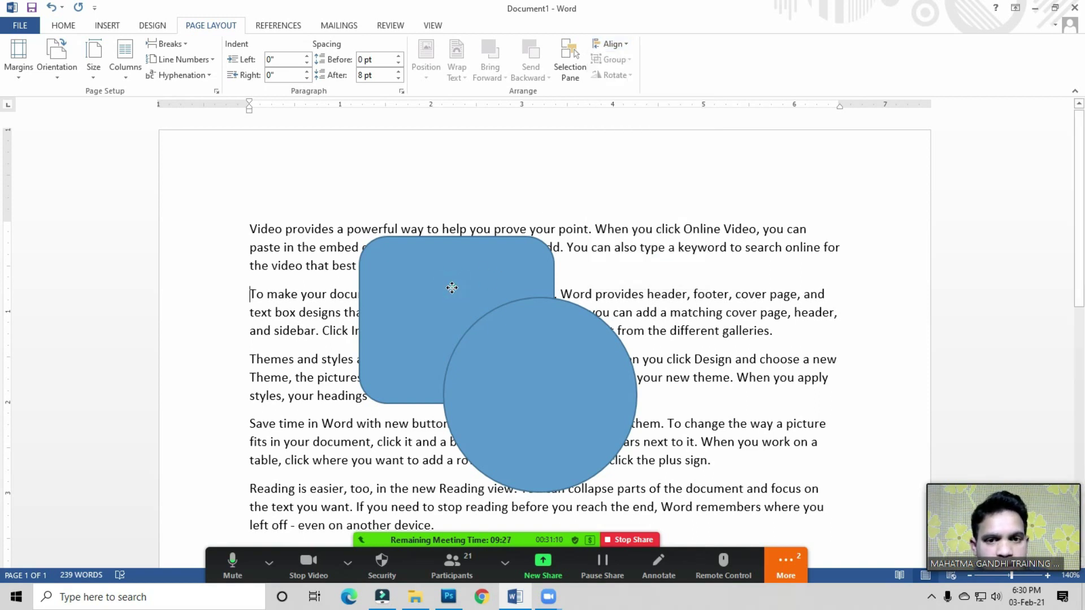
key("Delete")
left_click(513, 361)
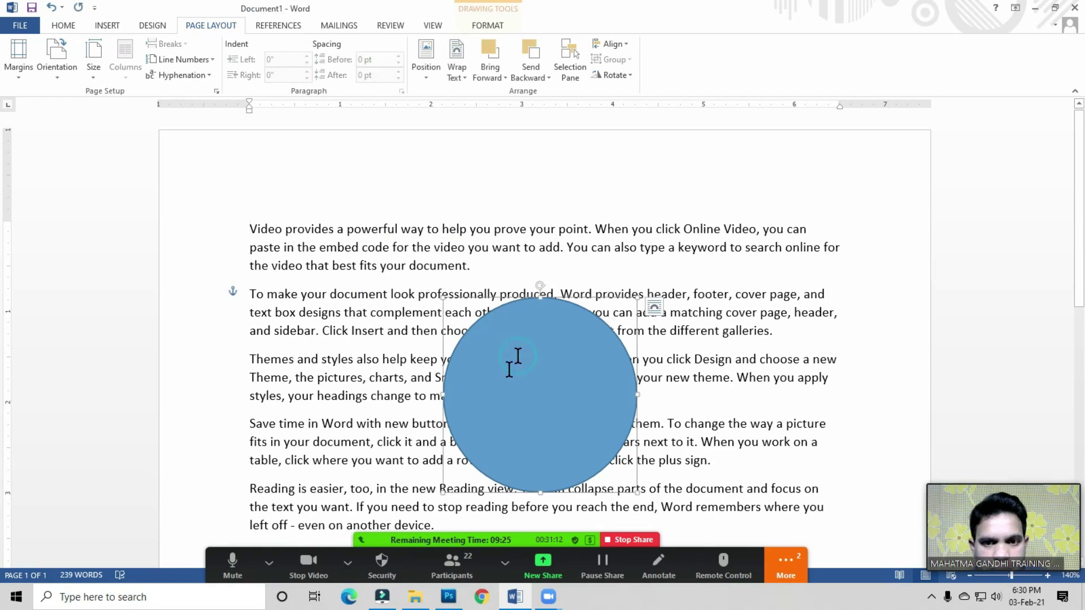
key("Delete")
- Open the Zoom participants list and ask all participants to unmute
left_click(448, 563)
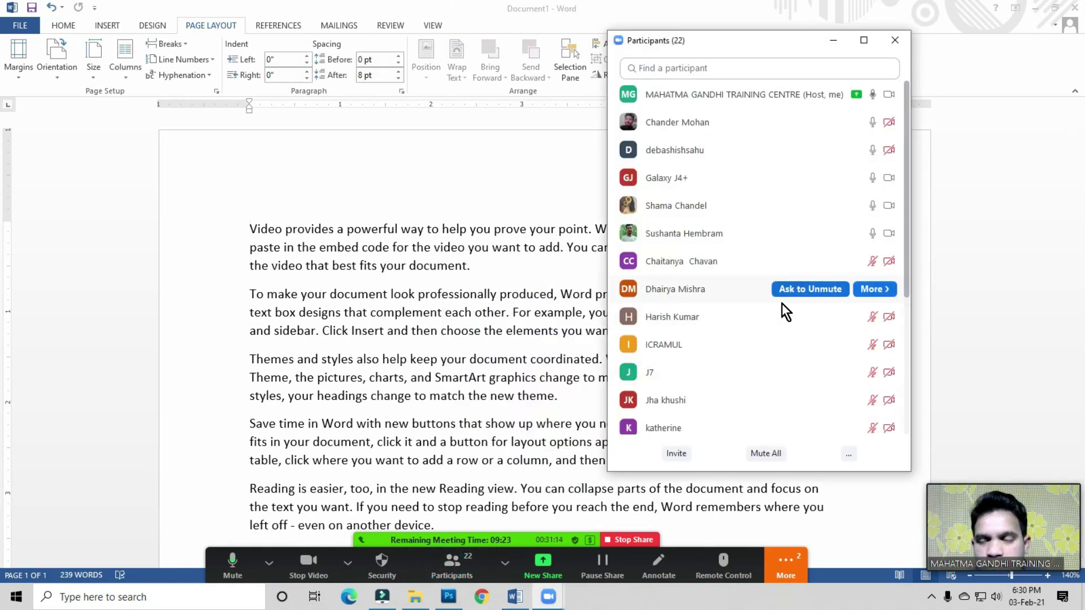
scroll(781, 304, "down", 4)
scroll(790, 340, "down", 2)
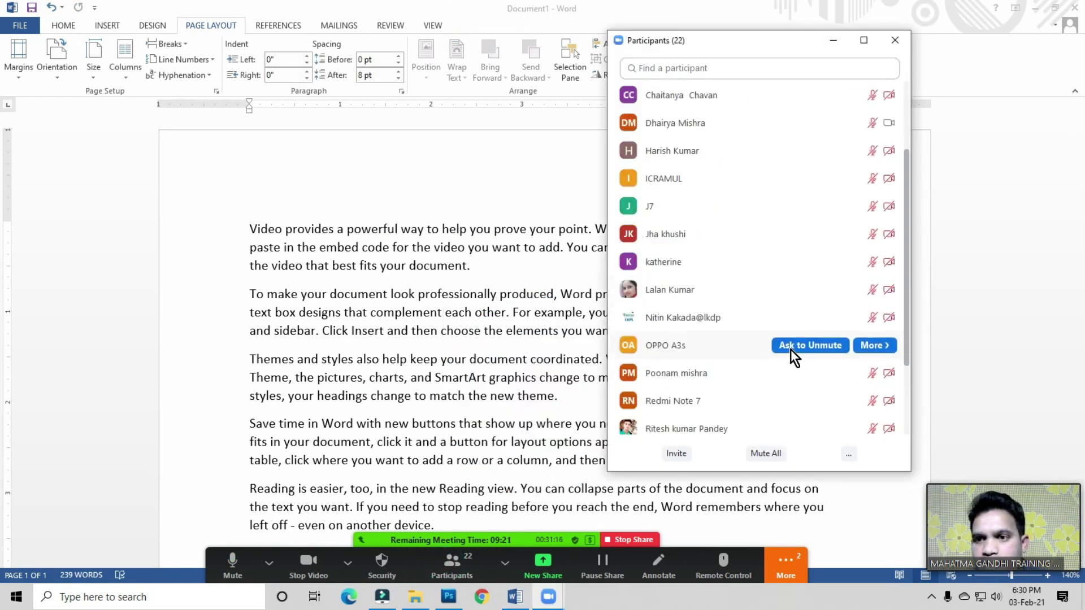
left_click(848, 454)
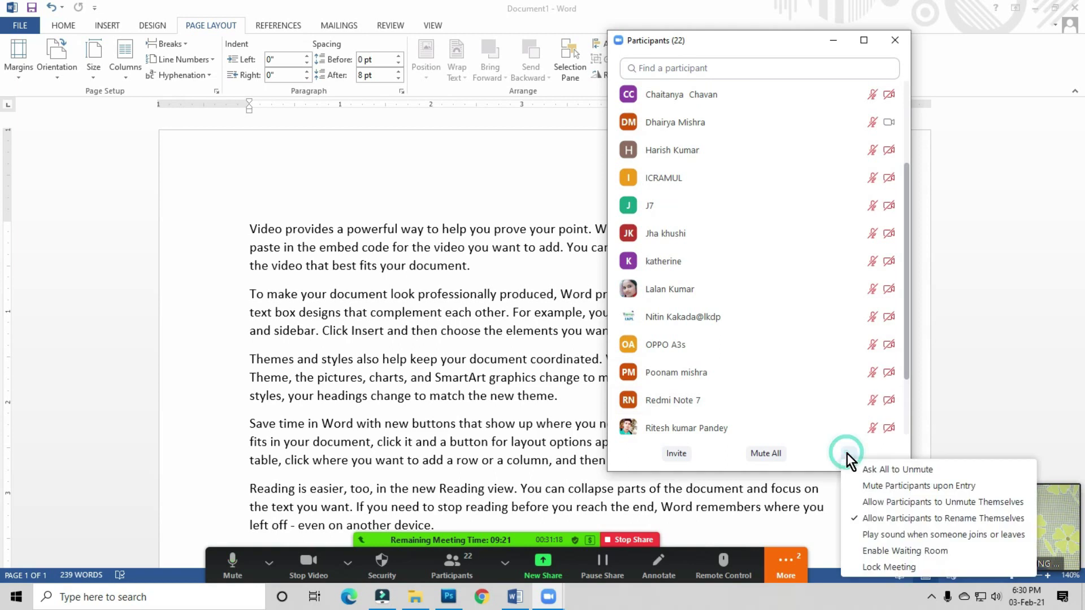
left_click(878, 470)
mouse_move(746, 95)
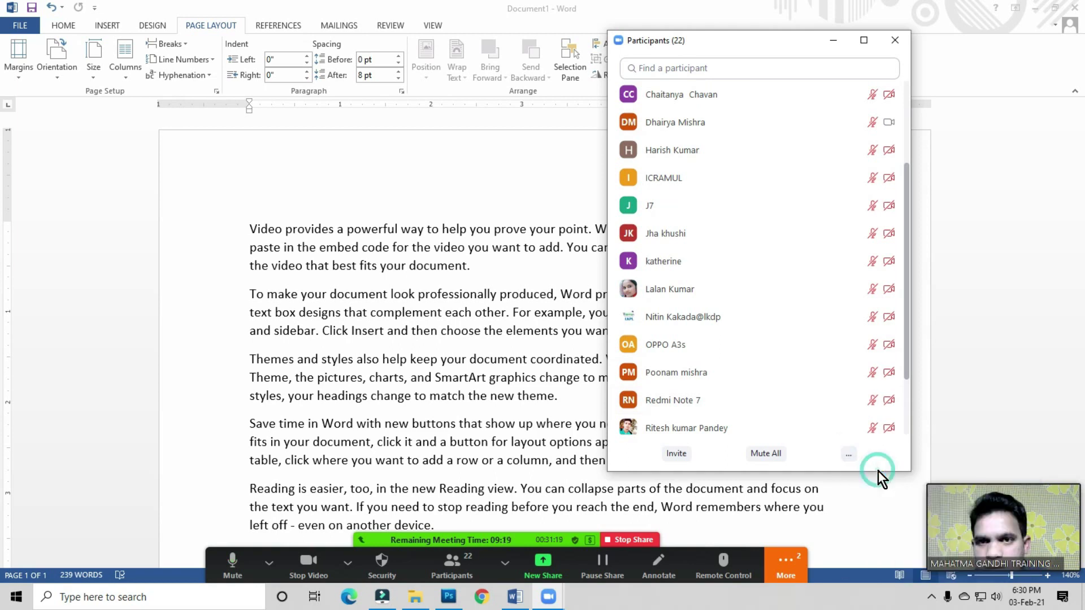
- Allow participants to unmute themselves, then close the participants list
left_click(848, 454)
left_click(885, 500)
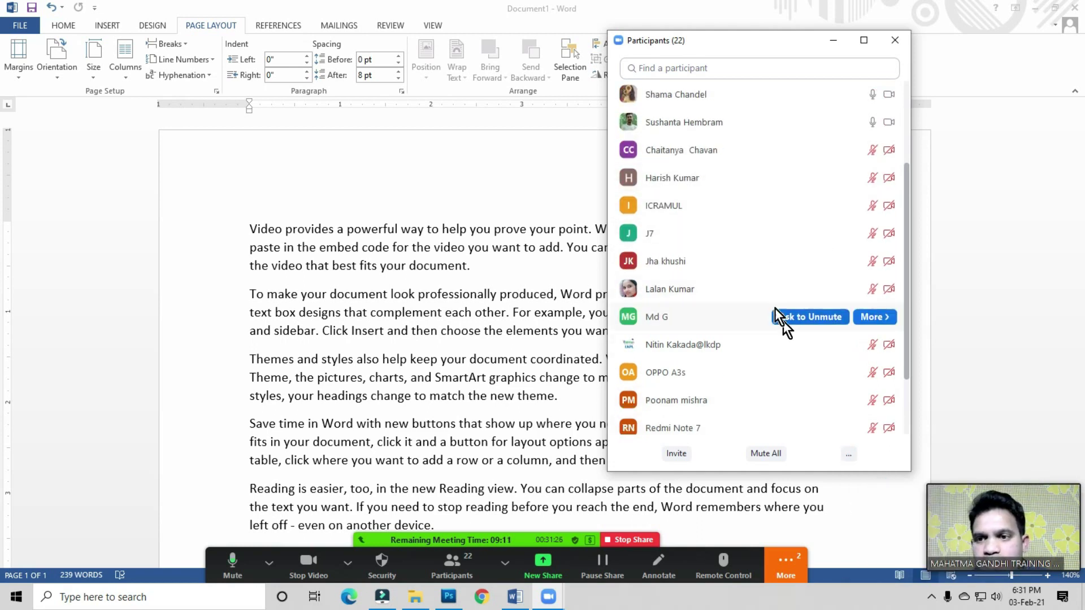
scroll(775, 284, "down", 3)
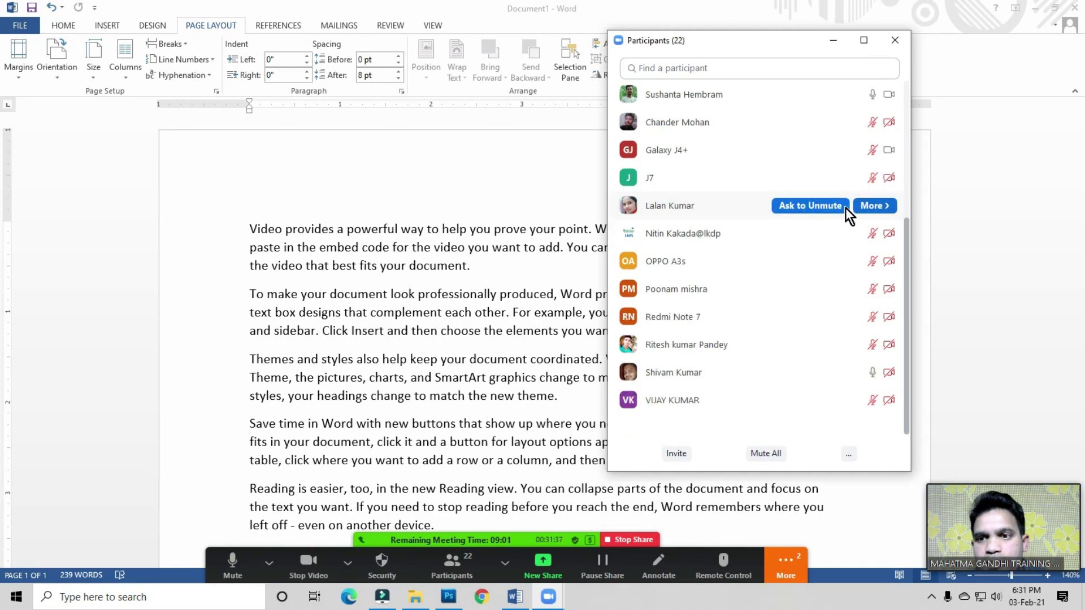
left_click(811, 153)
scroll(801, 362, "up", 1)
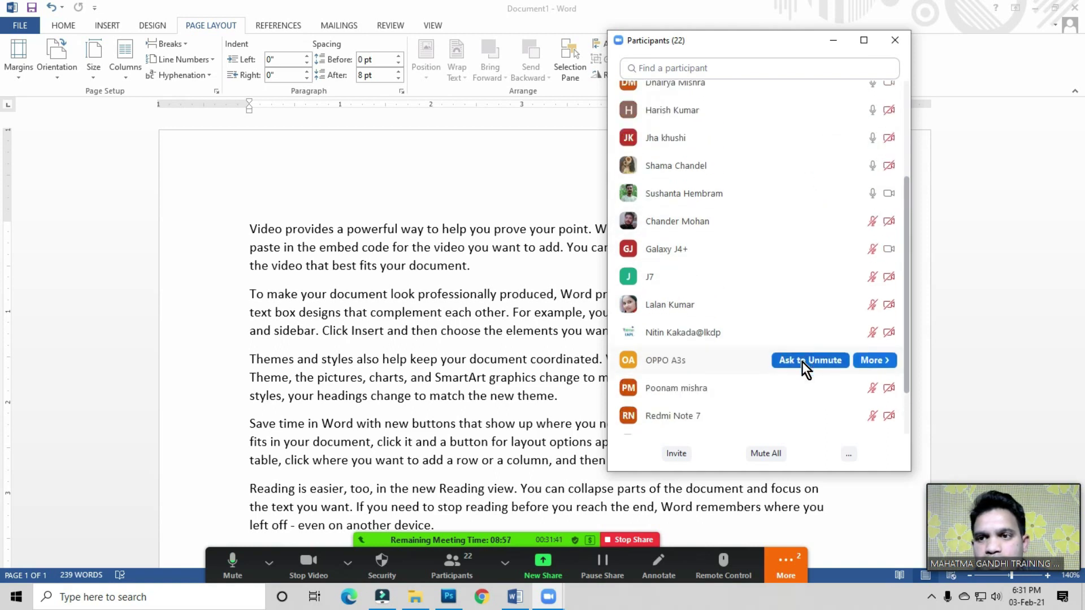
scroll(802, 362, "up", 2)
scroll(802, 362, "up", 2)
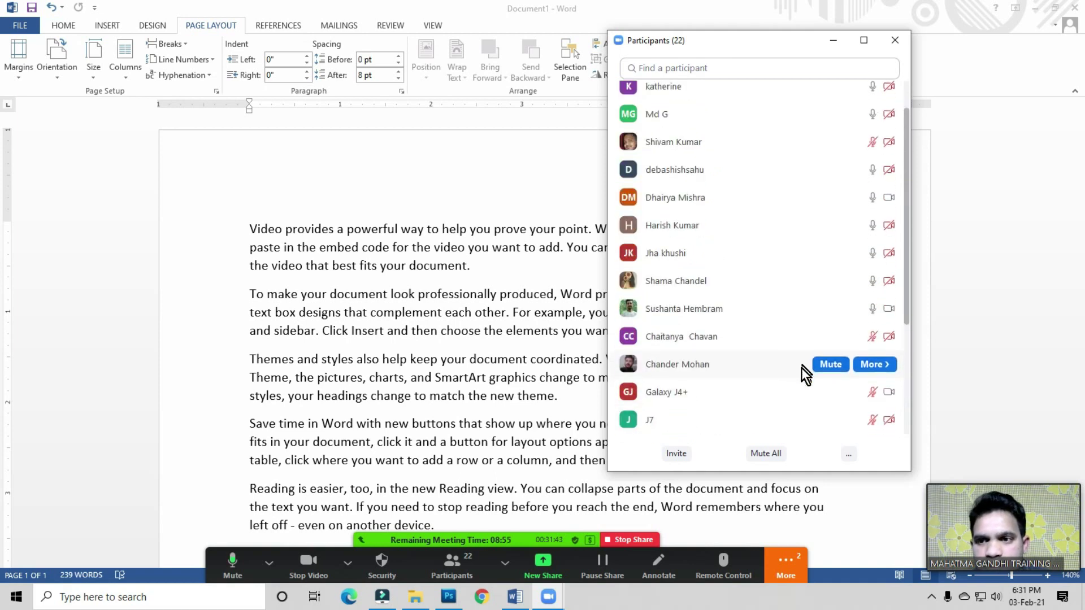
scroll(801, 368, "down", 2)
scroll(801, 375, "down", 3)
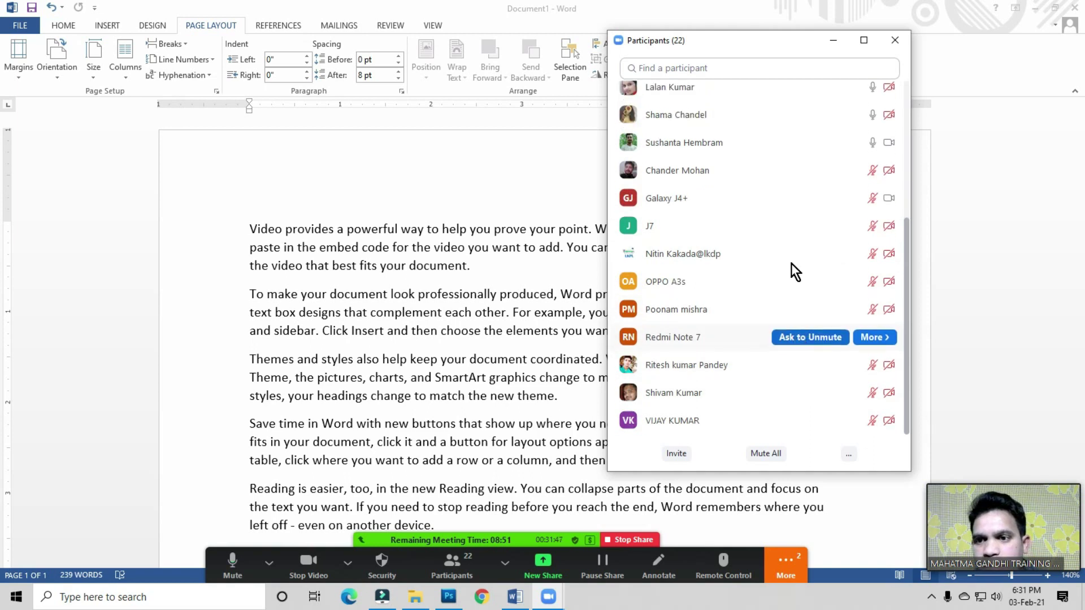
left_click(896, 41)
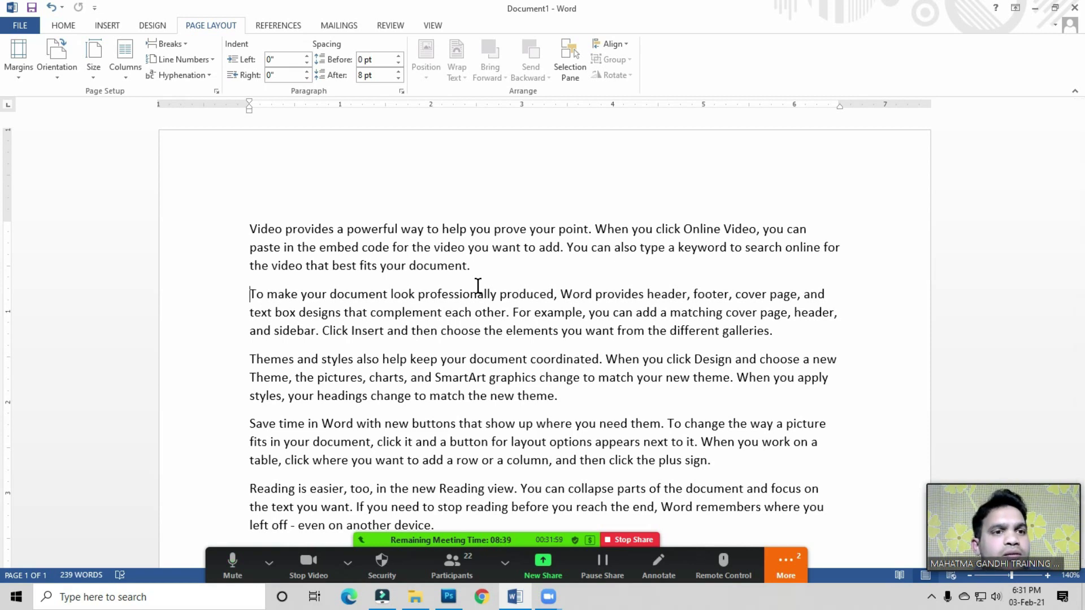
left_click(481, 263)
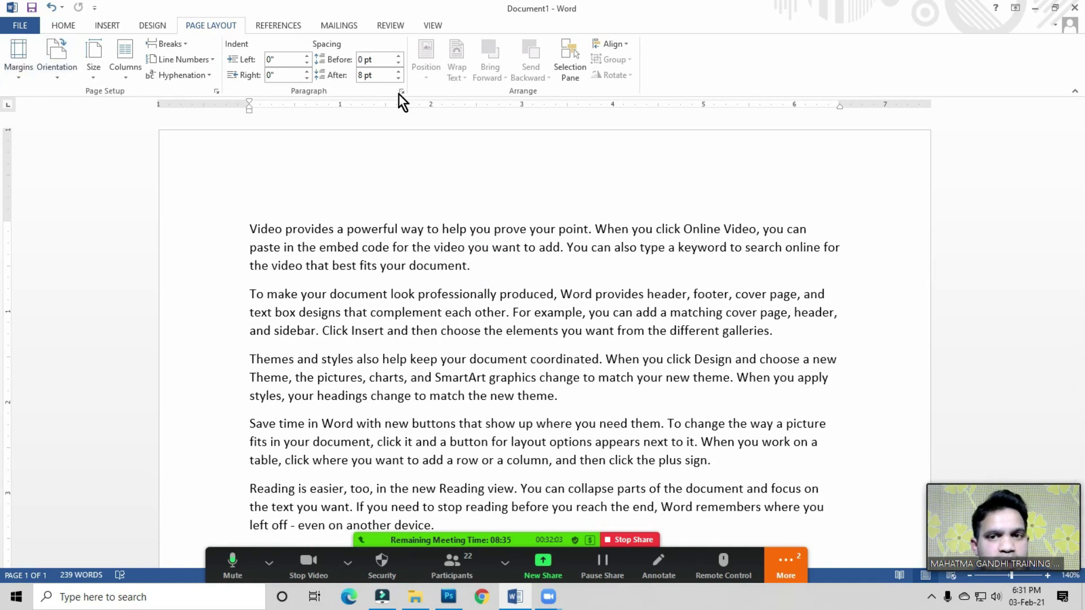
left_click(649, 69)
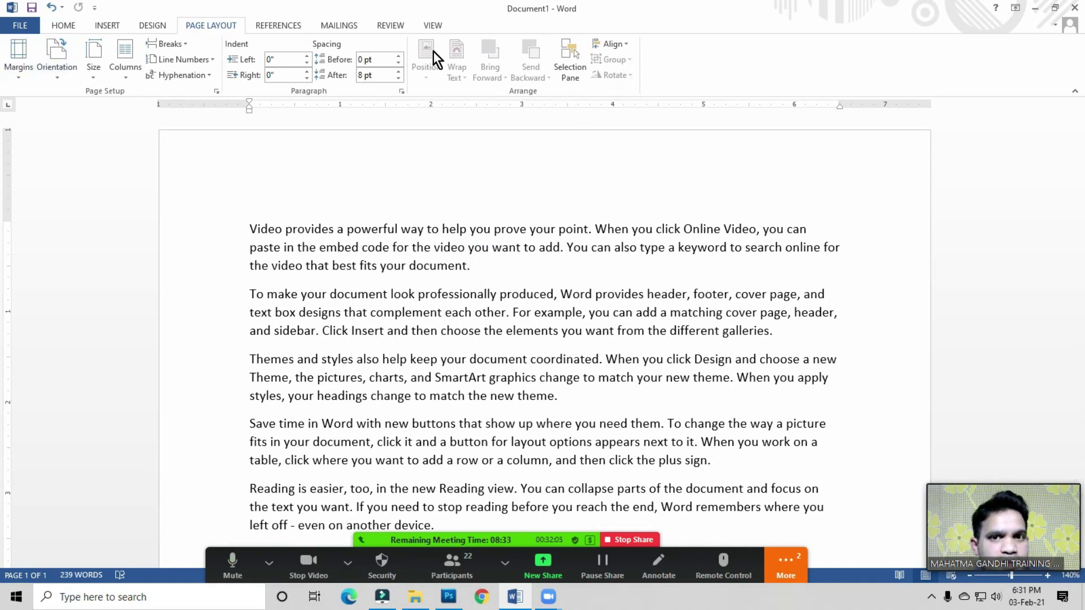
left_click(390, 247)
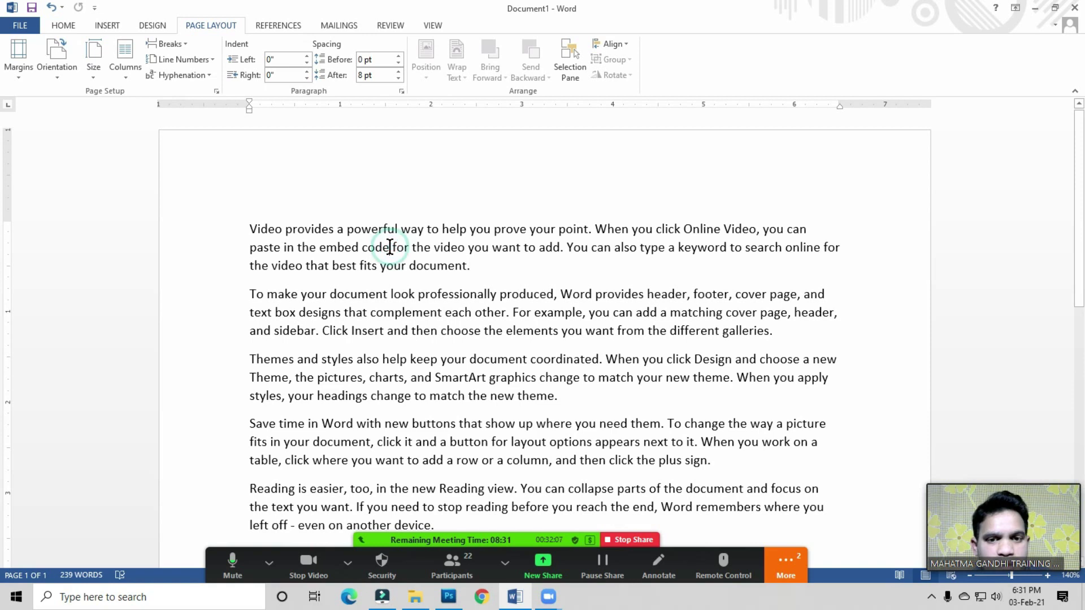
left_click(473, 266)
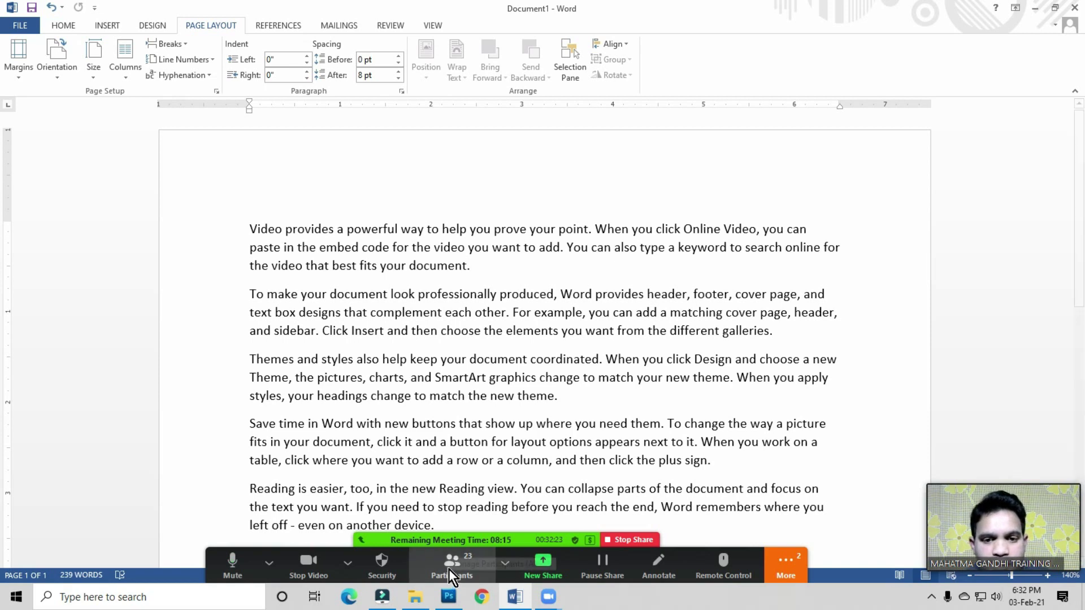
left_click(438, 314)
left_click(478, 266)
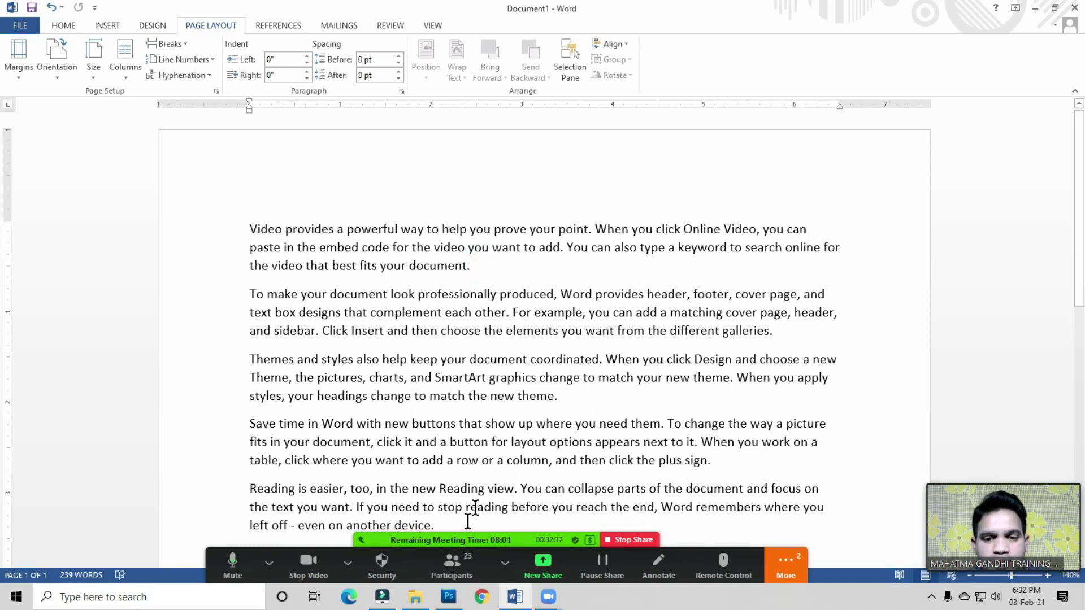
- Mute all participants with self-unmuting disallowed, then close the Participants list
left_click(453, 571)
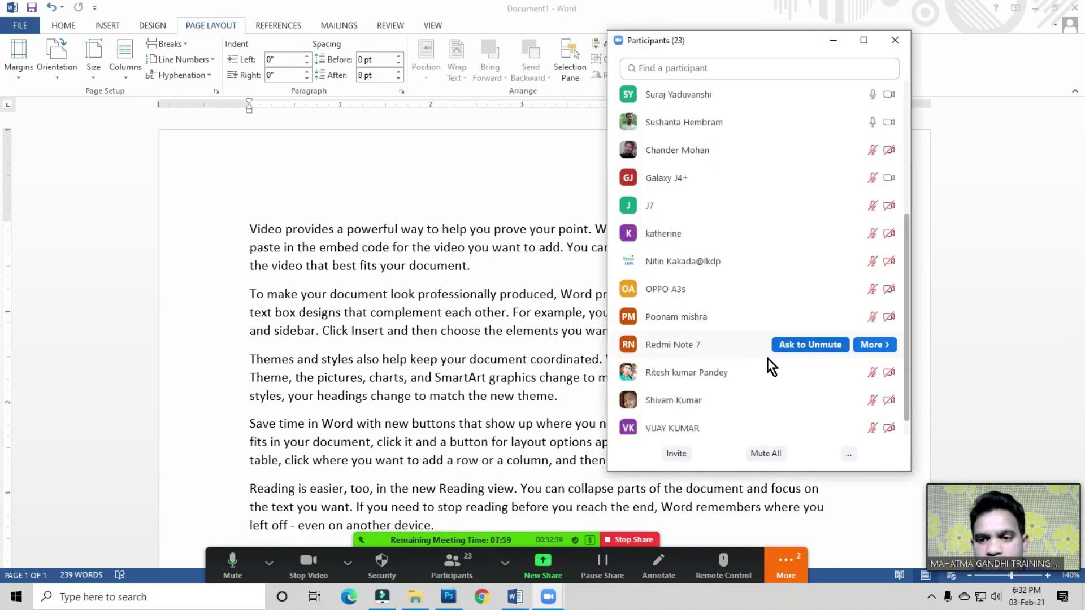
left_click(763, 453)
left_click(492, 309)
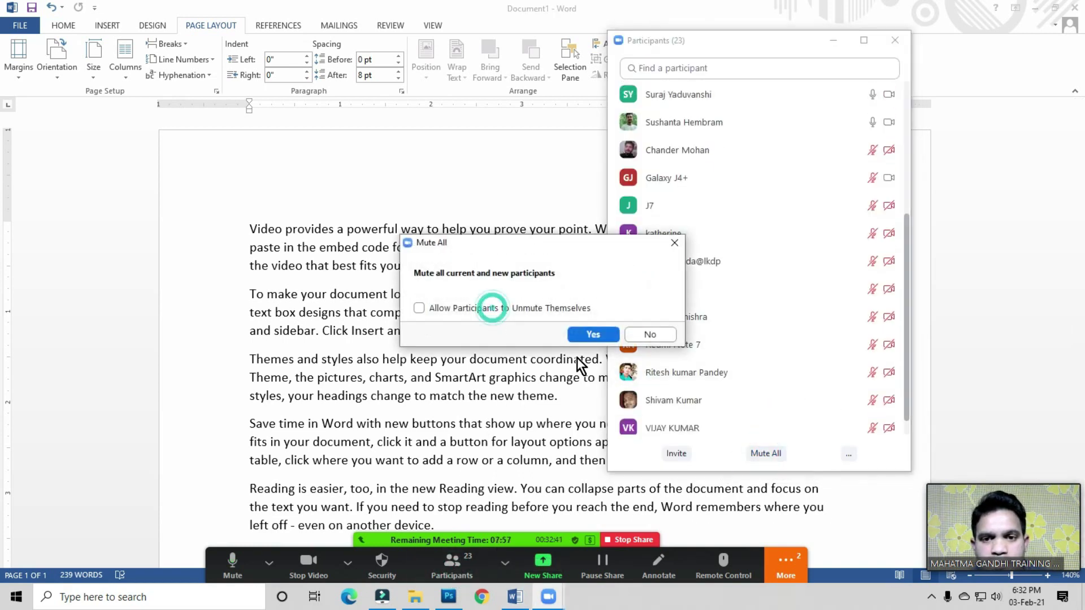
left_click(588, 335)
left_click(894, 40)
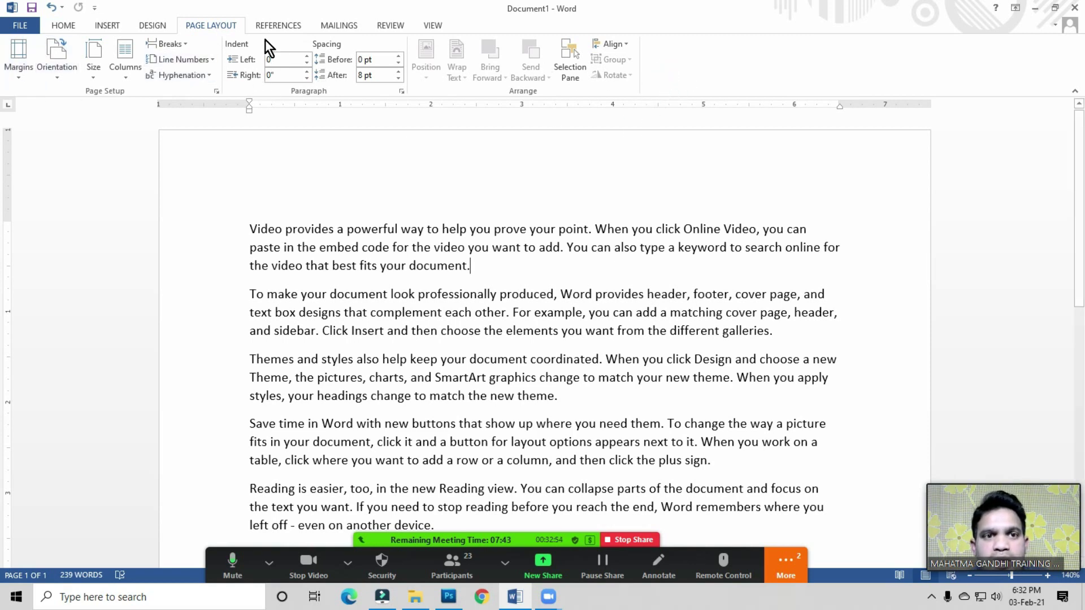
- Select and delete all five sample paragraphs, leaving Document1 an empty page with 0 words
left_click(278, 28)
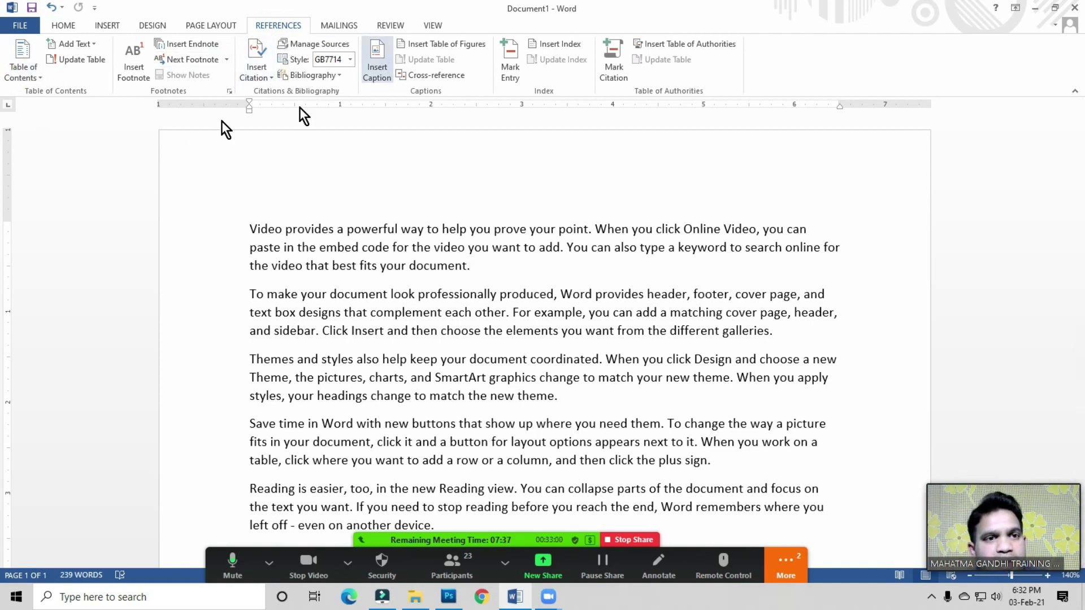
left_click(381, 265)
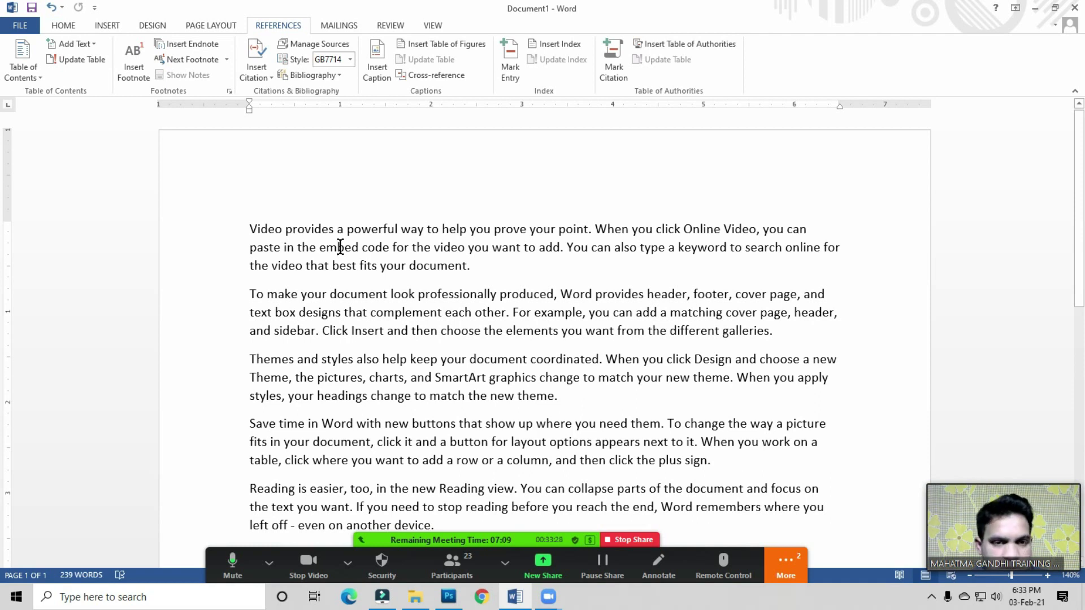
key("ctrl+a")
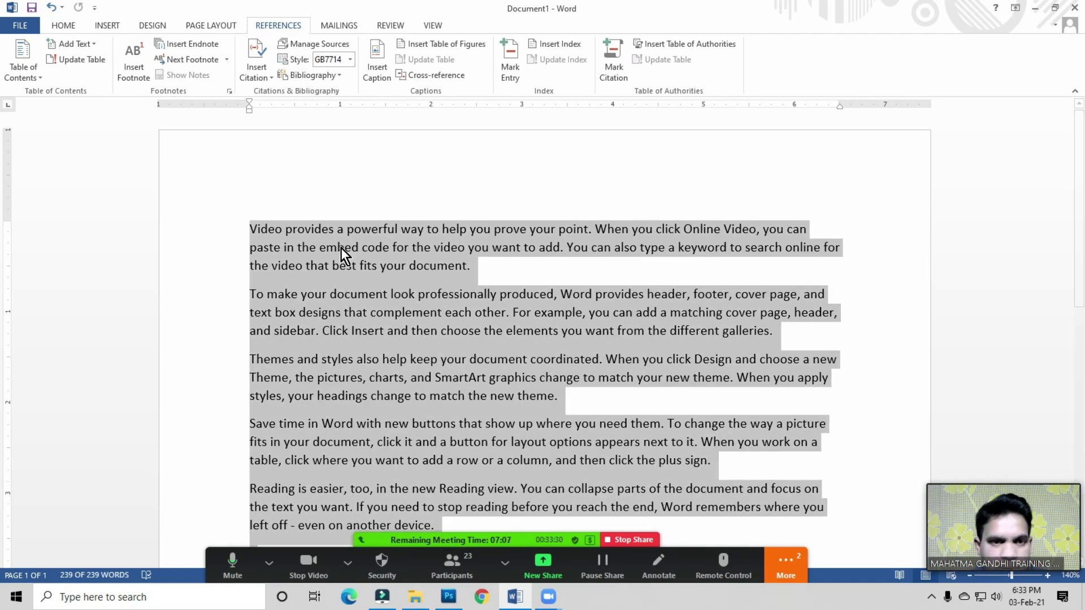
key("Delete")
left_click(296, 241)
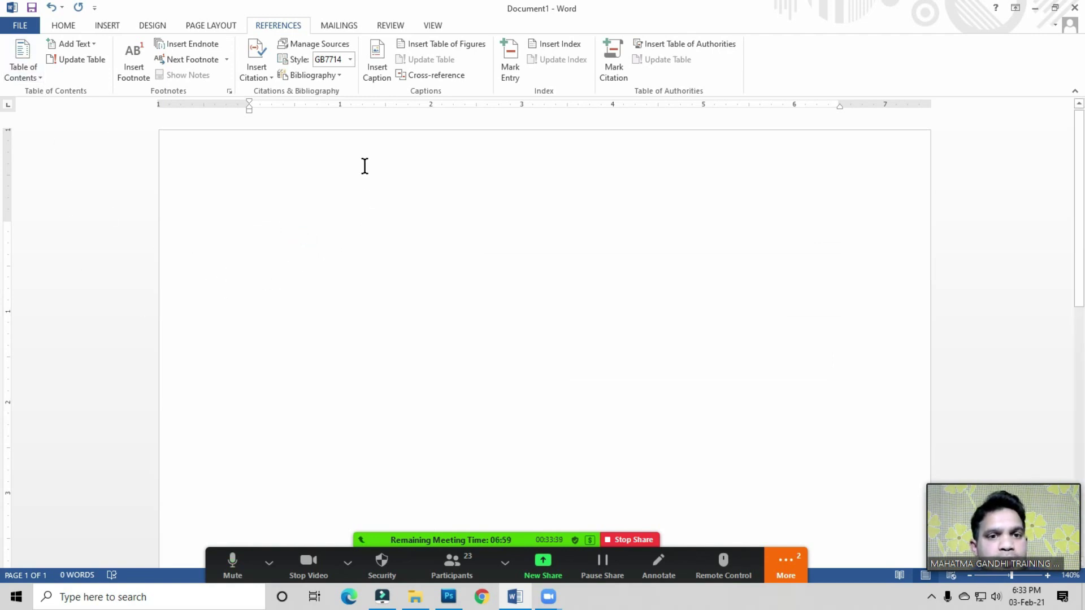
left_click(298, 224)
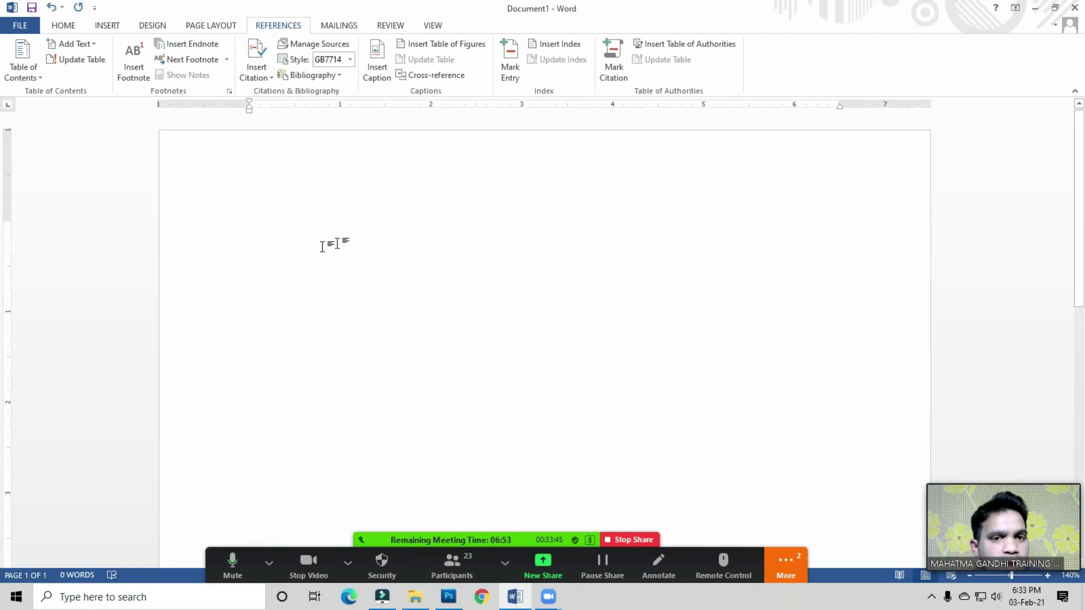
left_click(307, 235)
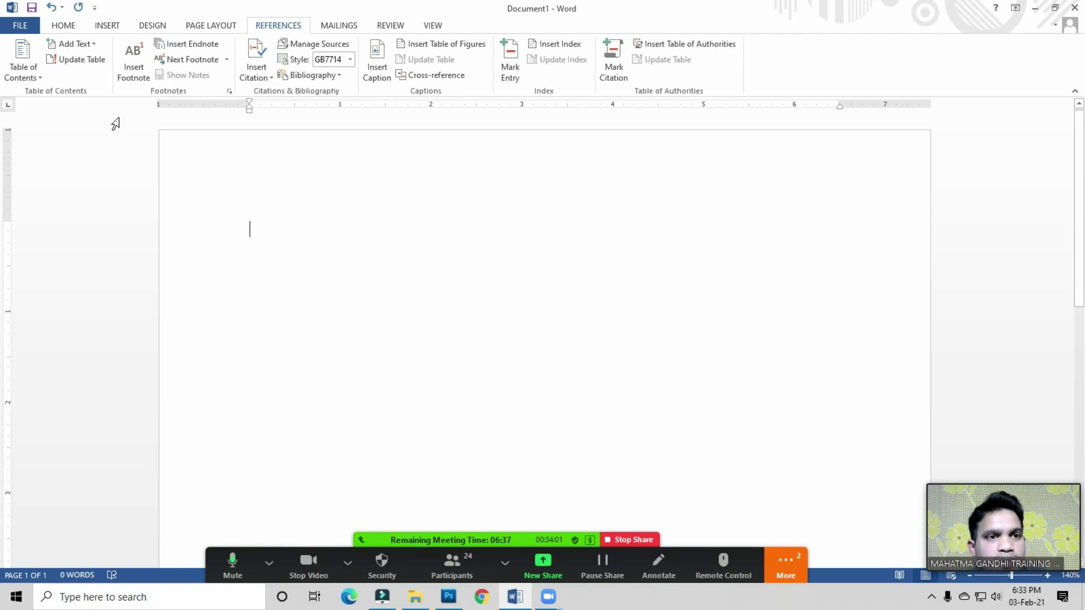
left_click(107, 27)
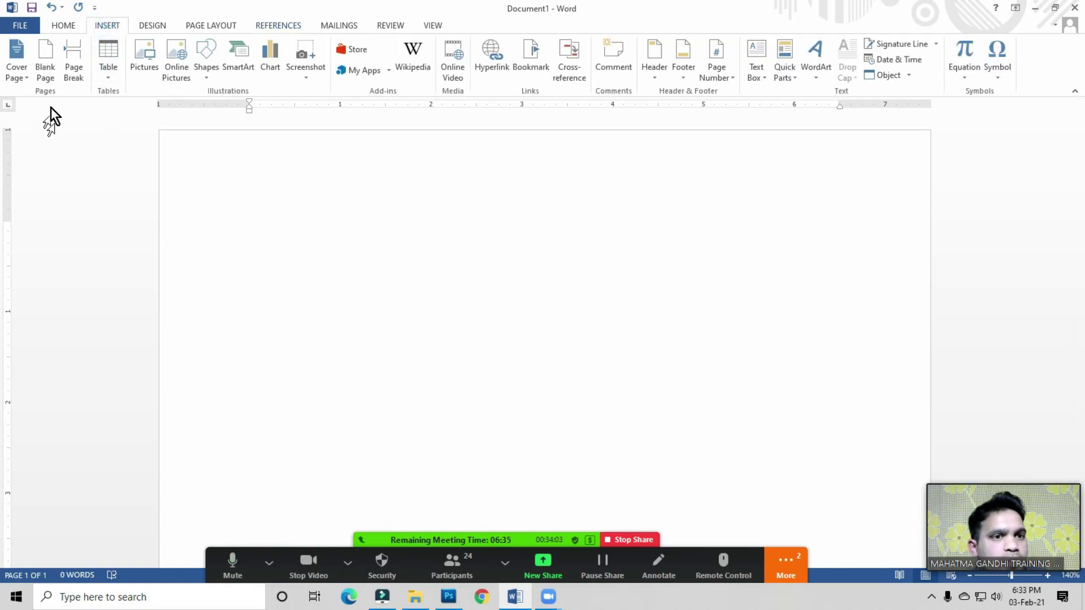
- Insert a blank second page and type 'Chapter 1' at its top
left_click(45, 77)
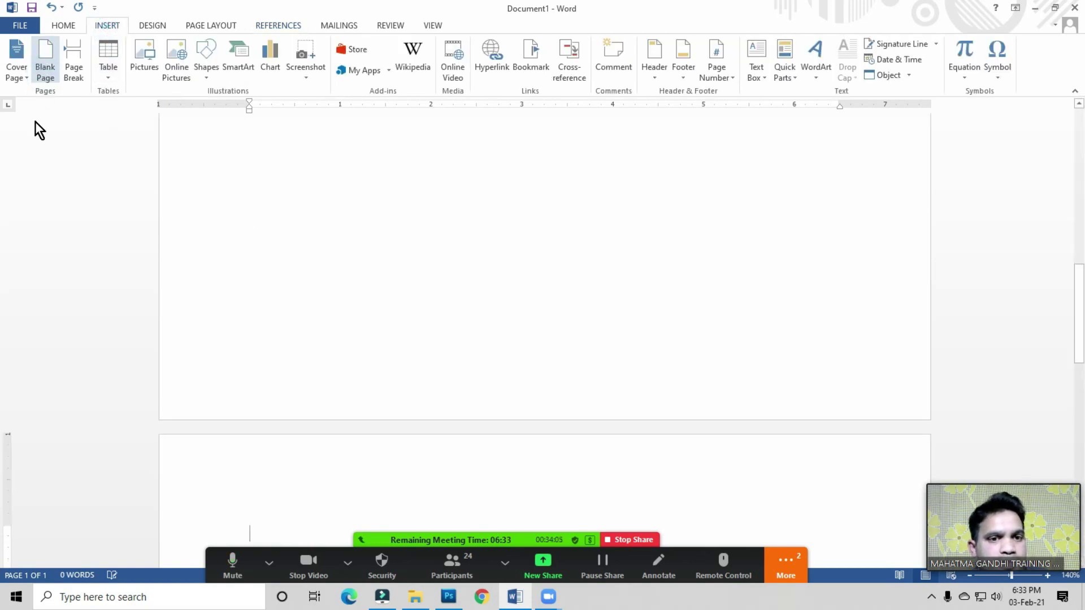
left_click(279, 314)
left_click(274, 345)
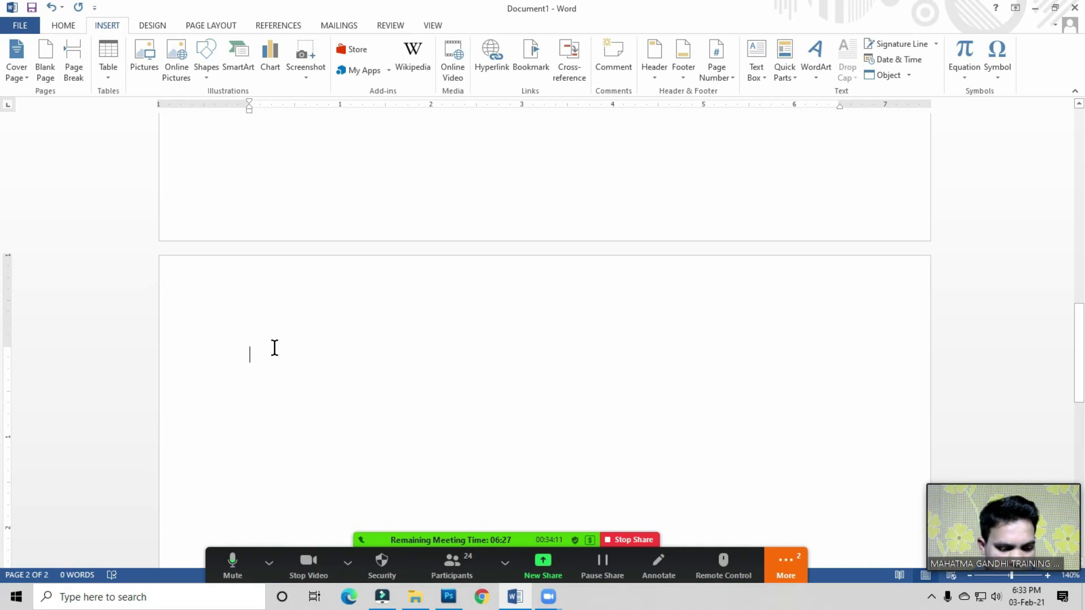
type("Chapter 1")
left_click(321, 360)
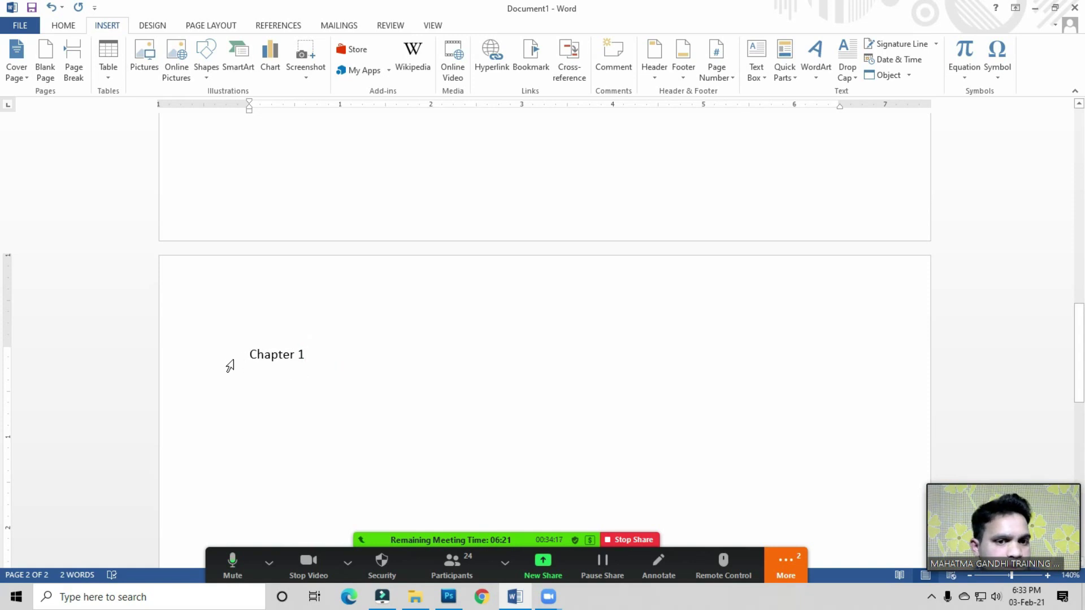
left_click(311, 359)
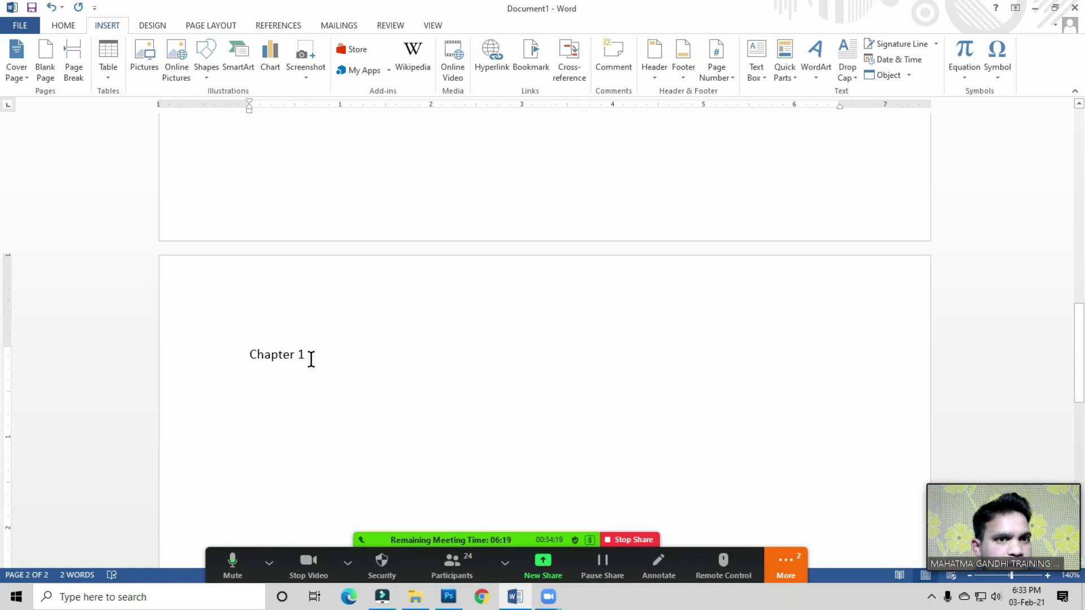
left_click(311, 359)
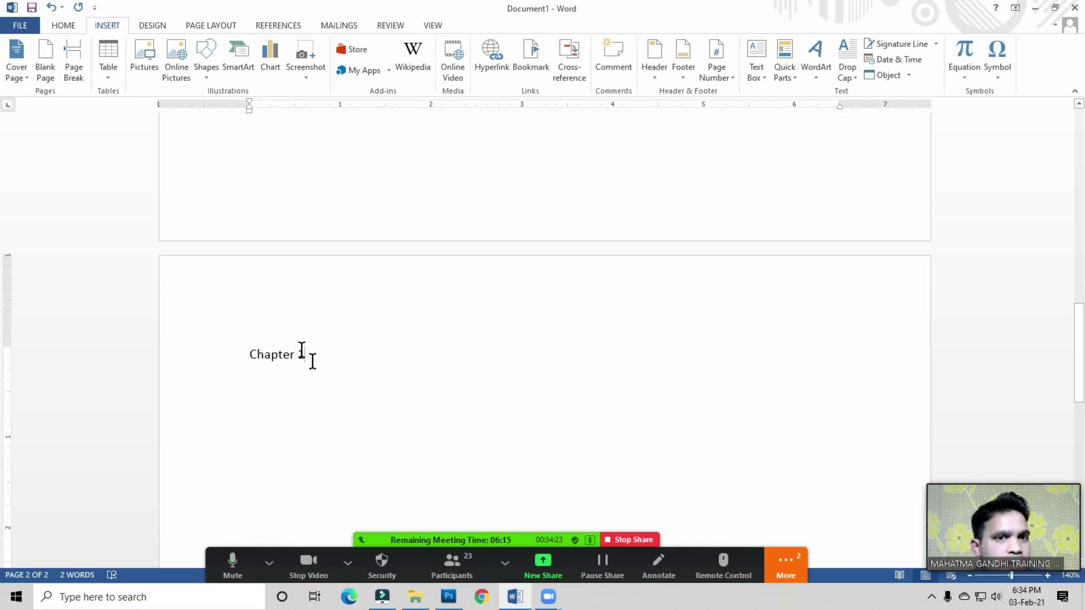
left_click(271, 30)
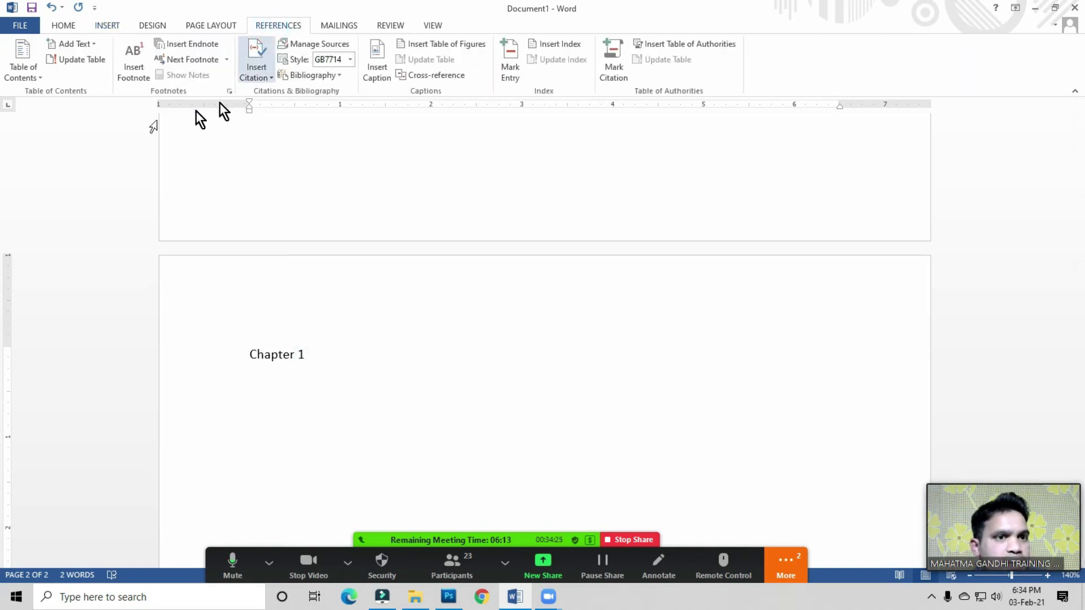
left_click(291, 355)
left_click(308, 360)
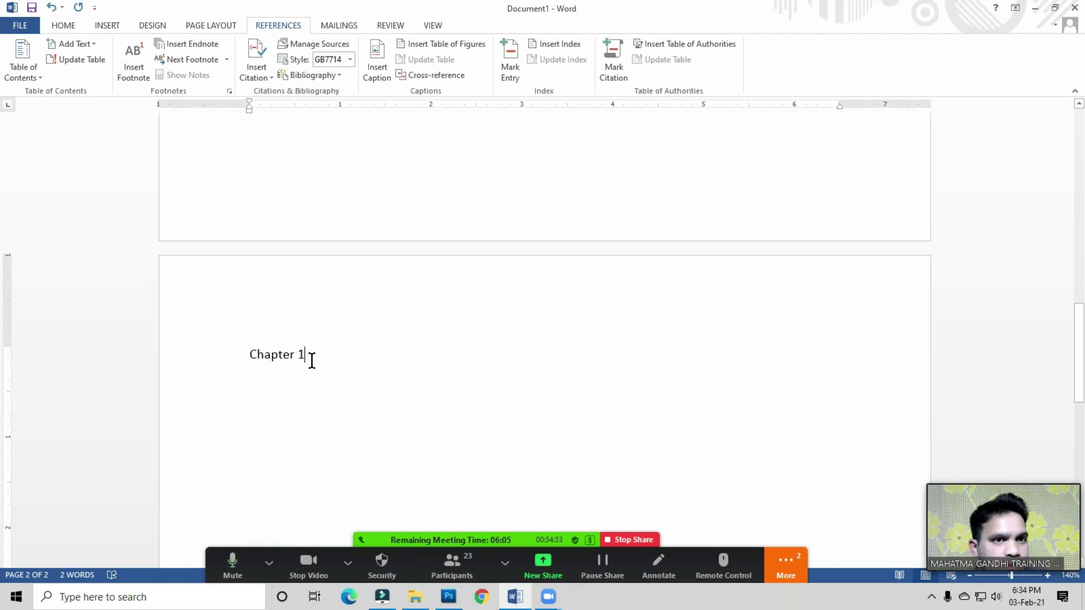
left_click(62, 26)
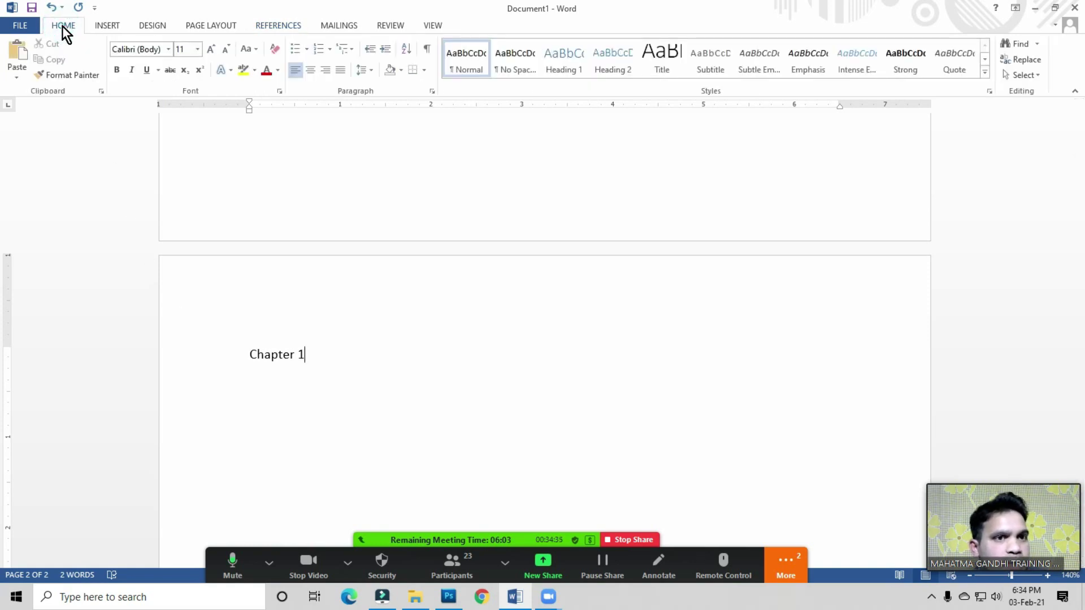
- Apply Heading 1 to 'Chapter 1' and grow its font twice to 20 pt
left_click(568, 61)
left_click(343, 371)
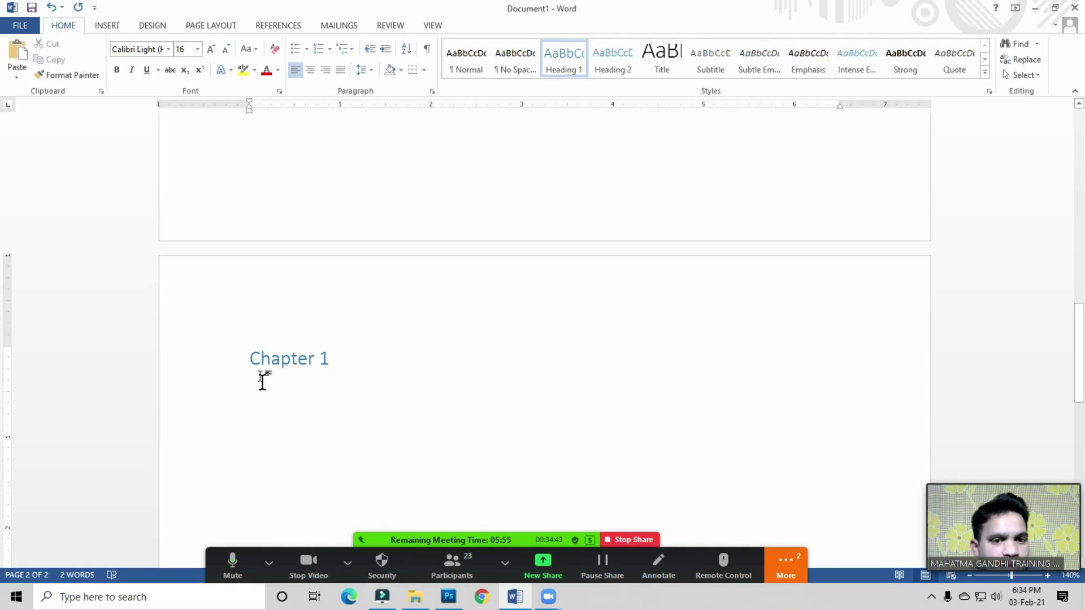
left_click_drag(290, 361, 345, 362)
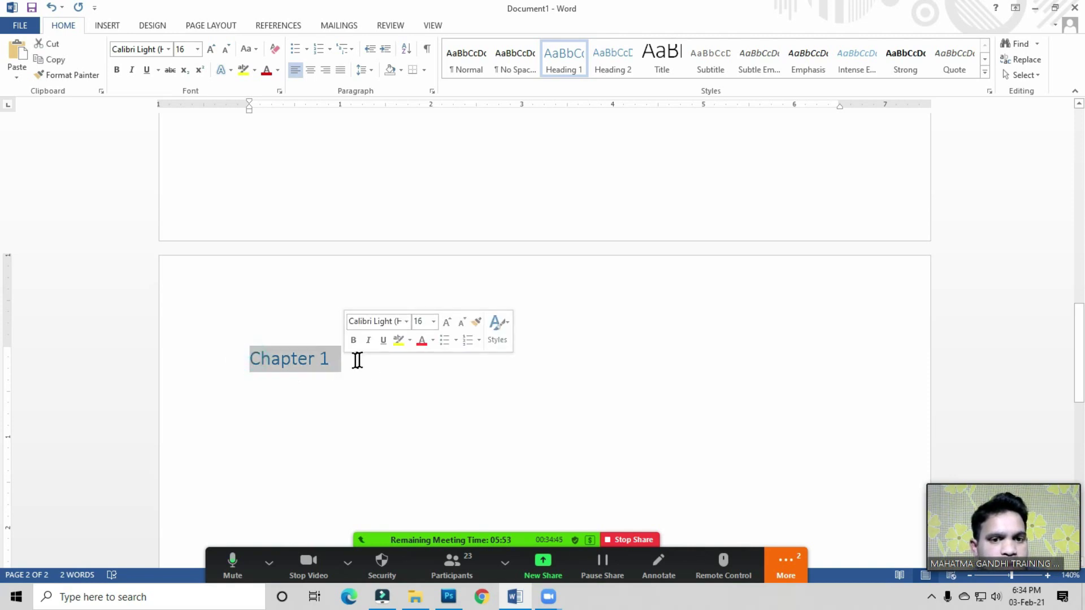
left_click(64, 29)
left_click(210, 49)
left_click(210, 49)
left_click(393, 353)
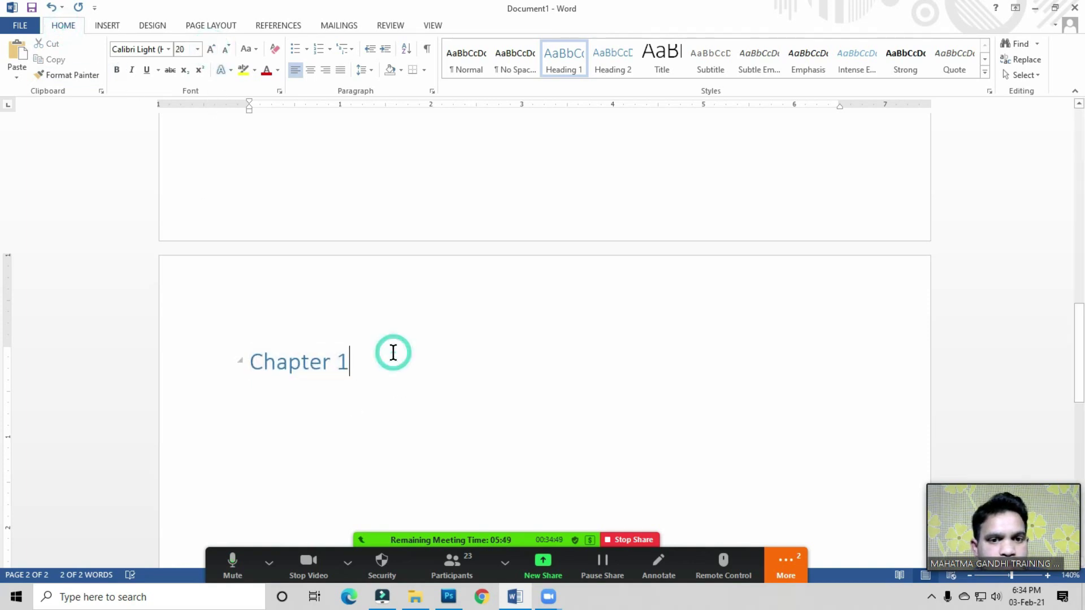
scroll(394, 369, "down", 2)
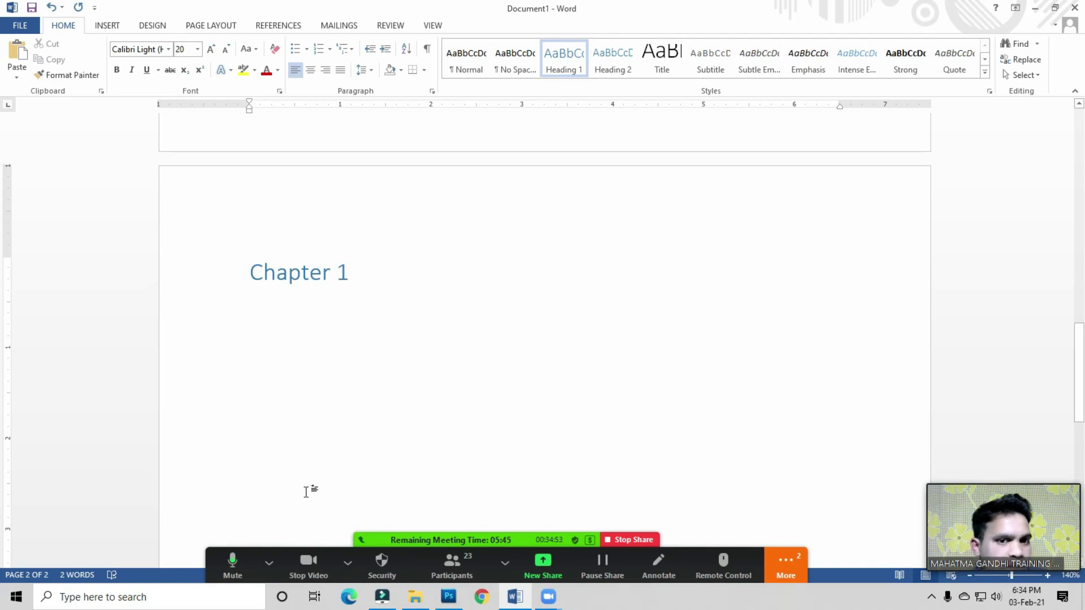
left_click(375, 279)
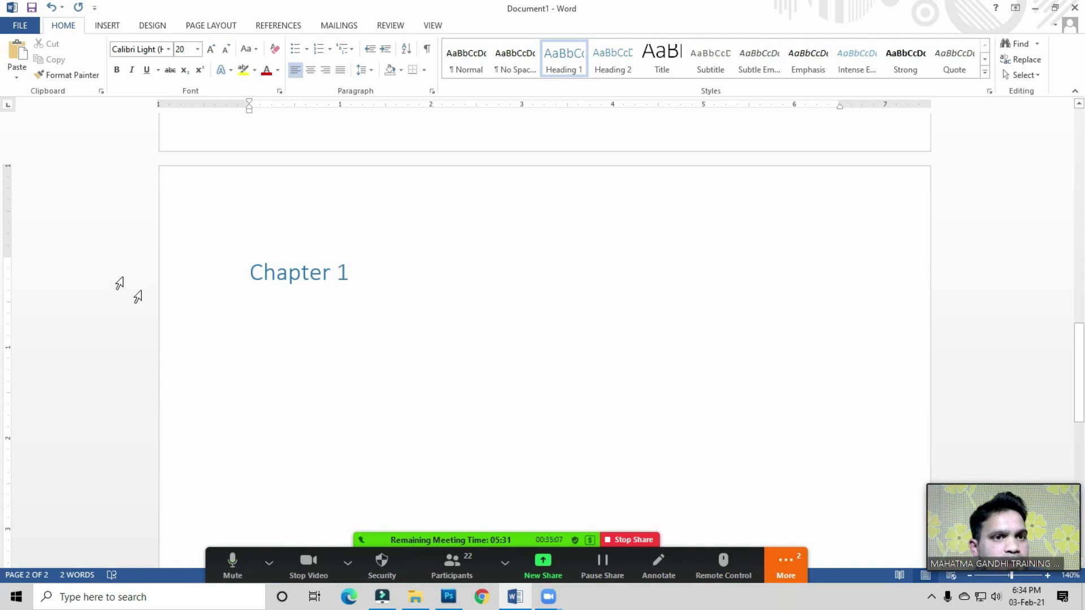
- Insert two more blank pages and type 'Chapter 2' on the new last page
left_click(109, 27)
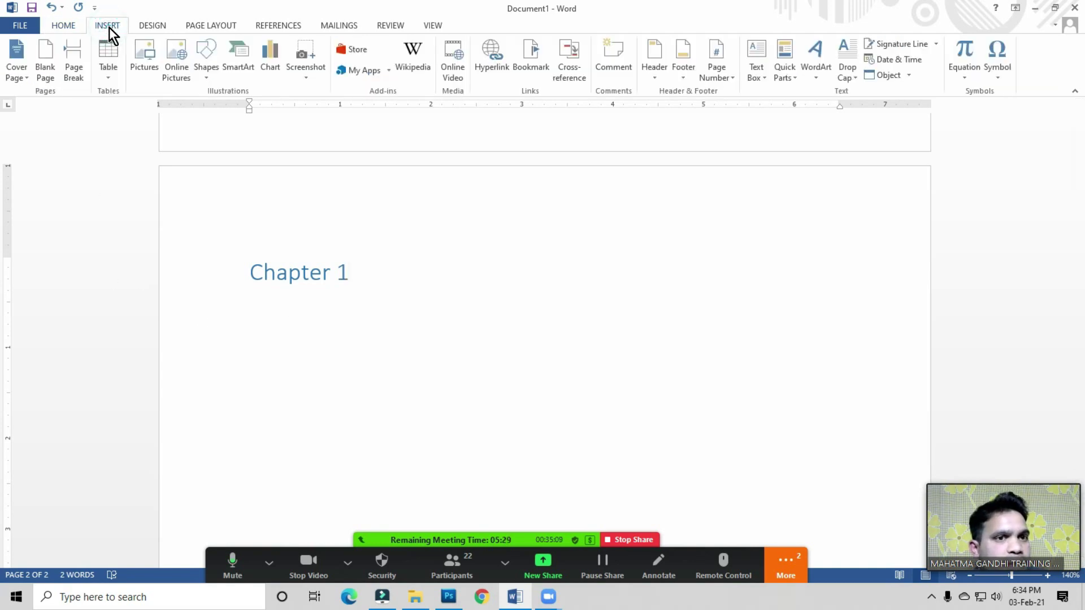
left_click(44, 79)
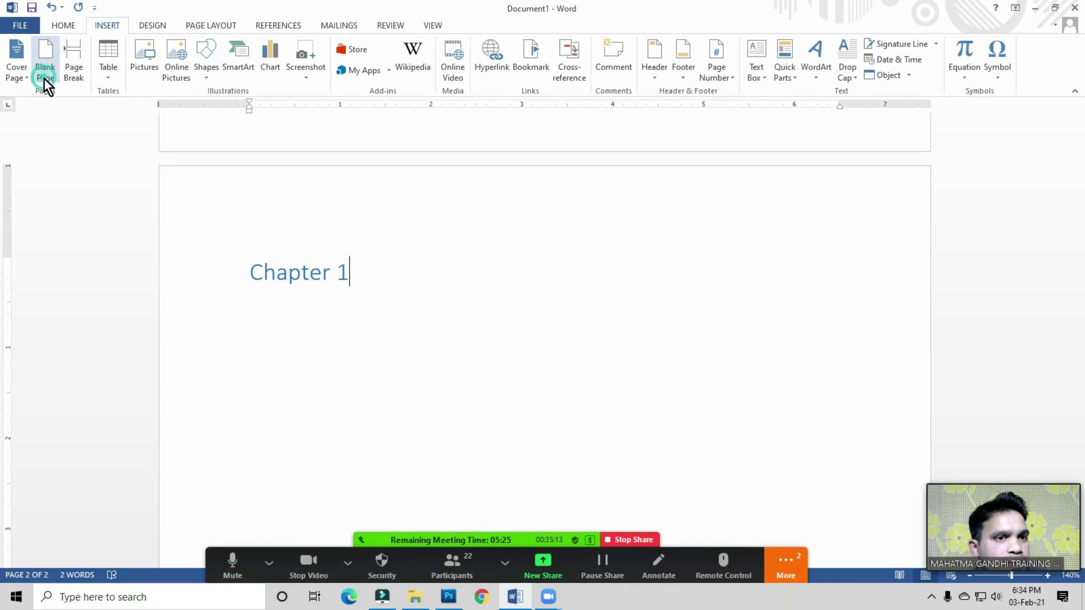
left_click(48, 76)
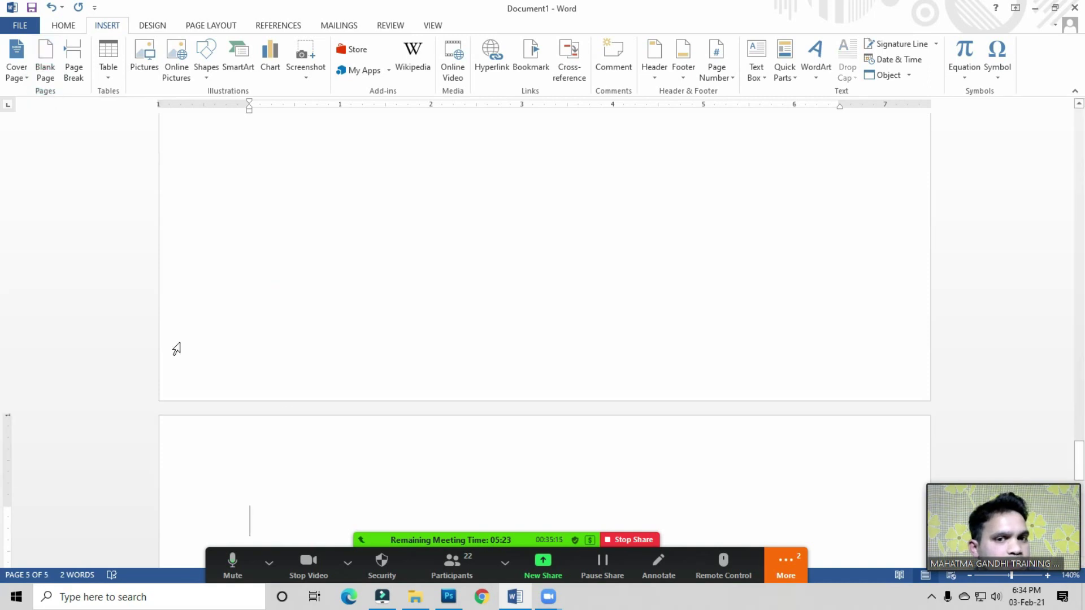
scroll(362, 316, "down", 1)
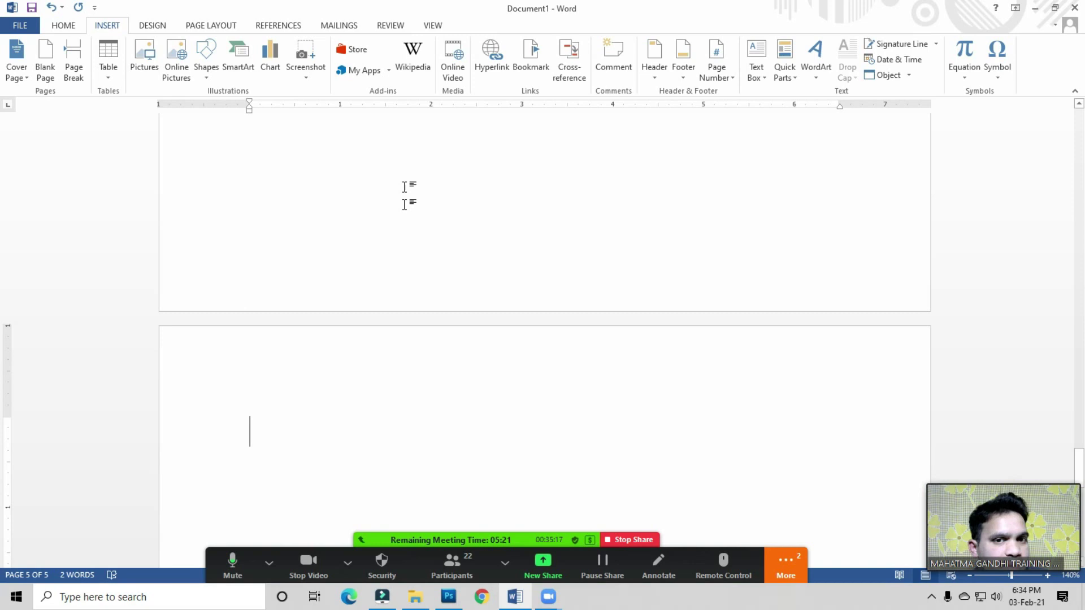
left_click(294, 424)
type("Chapter 2")
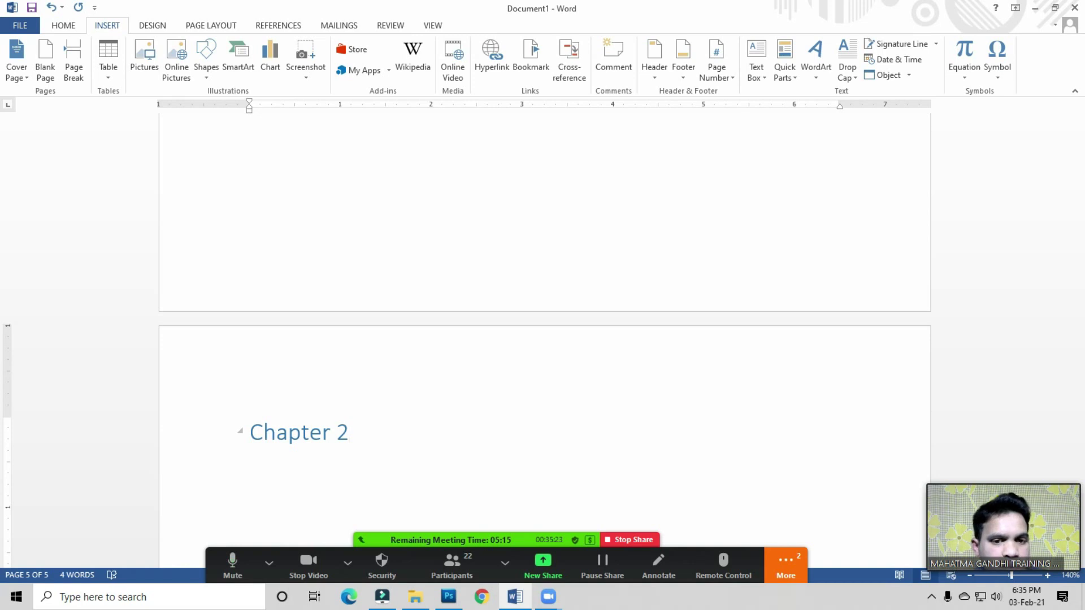
- Style 'Chapter 2' as Heading 1 and enlarge it to 20 pt
left_click(370, 428)
left_click(58, 28)
left_click(558, 70)
left_click(348, 425)
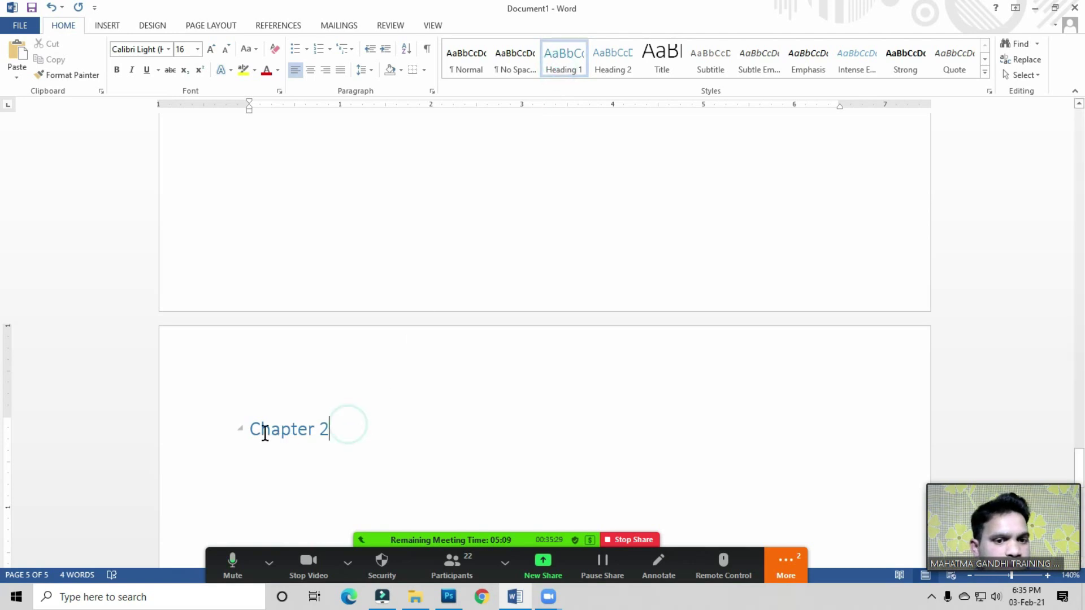
left_click_drag(247, 428, 343, 427)
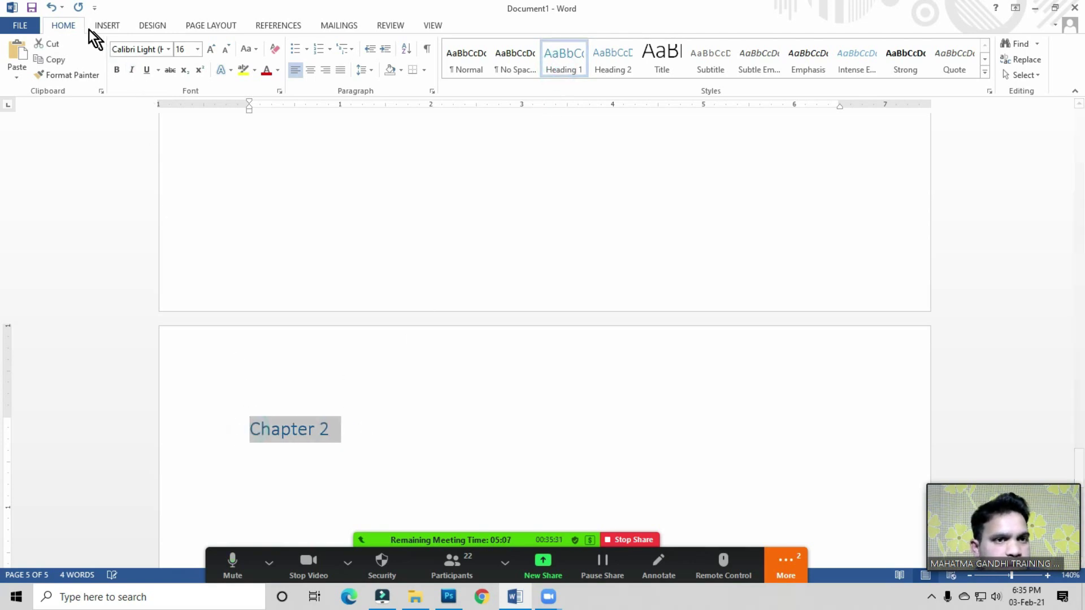
left_click(211, 50)
left_click(212, 50)
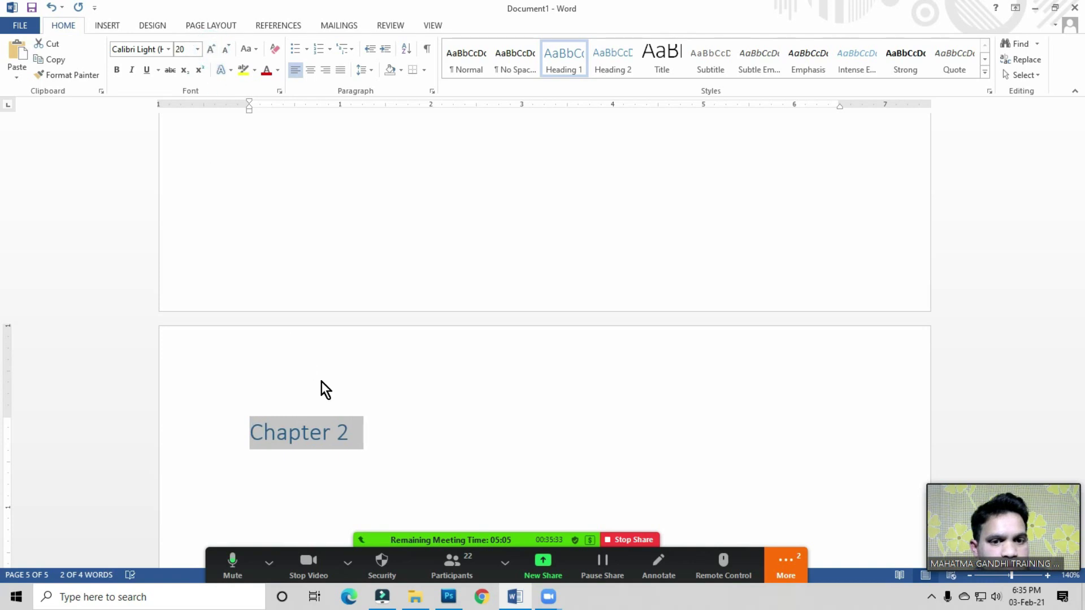
left_click(356, 432)
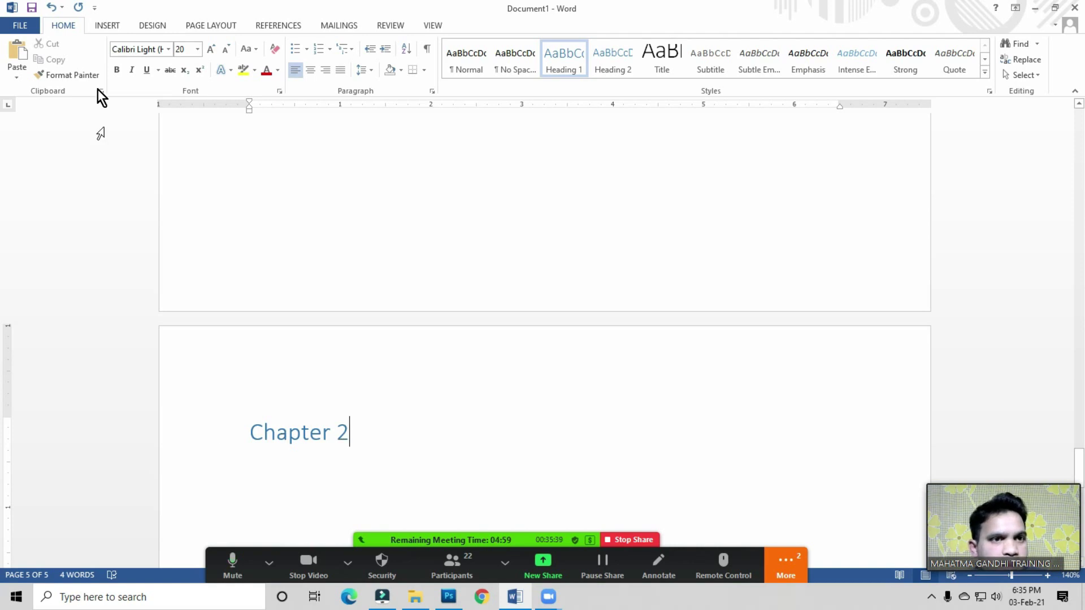
left_click(110, 23)
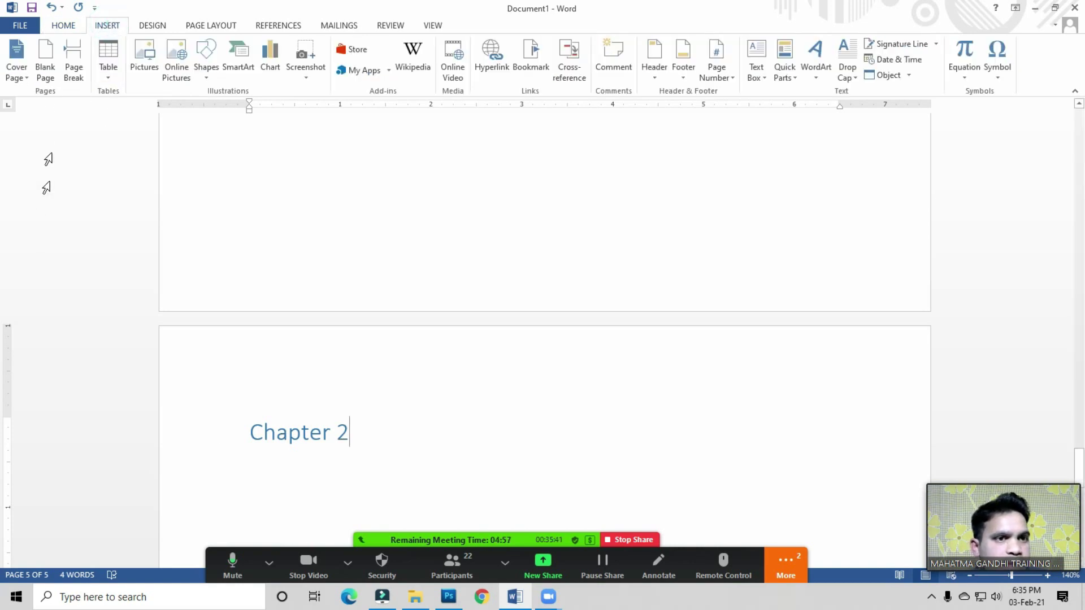
- Add four blank pages after Chapter 2, making nine pages, and place the cursor on page 1
left_click(48, 72)
left_click(47, 73)
left_click(47, 72)
left_click(47, 73)
left_click(48, 72)
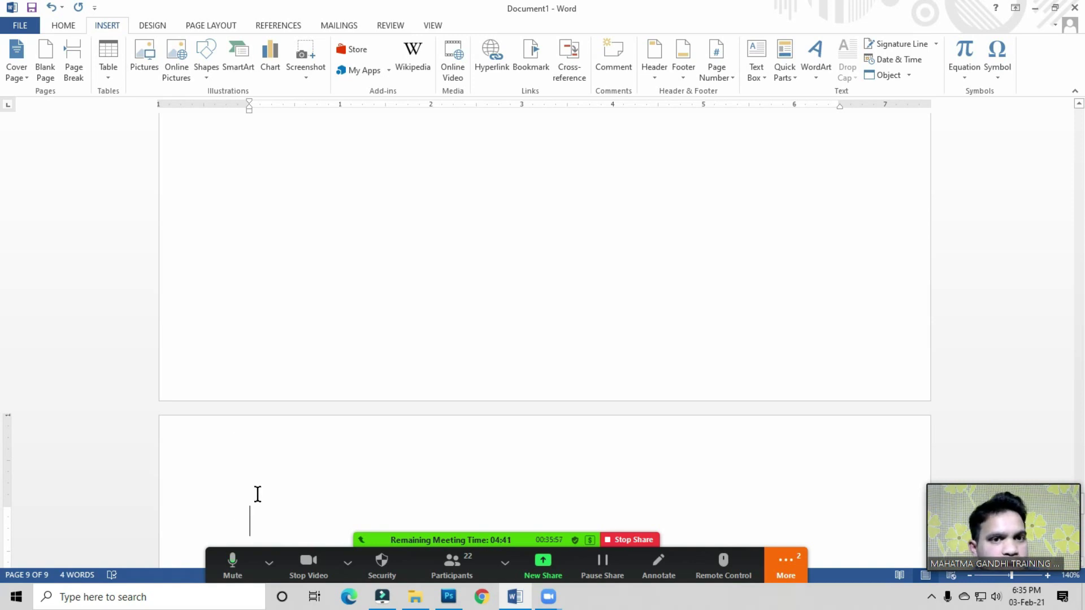
left_click_drag(967, 485, 919, 447)
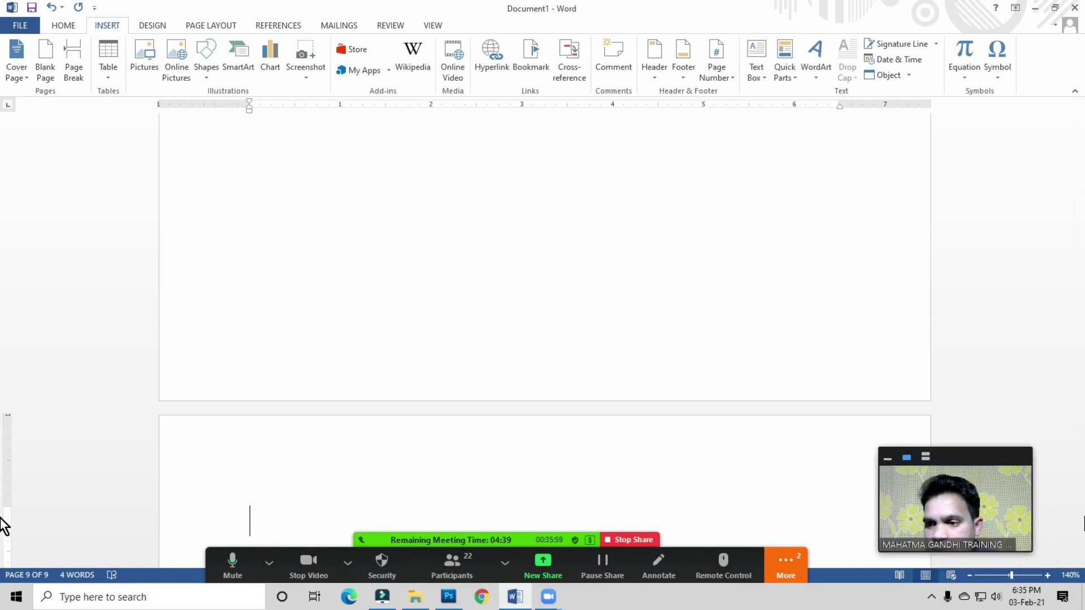
left_click_drag(1080, 520, 1080, 115)
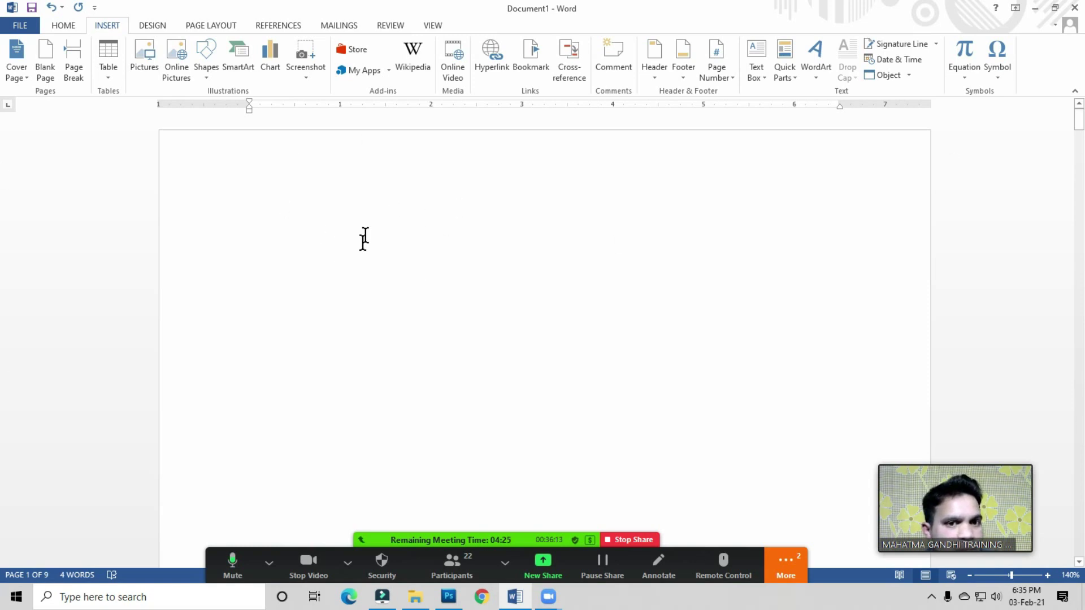
left_click(280, 238)
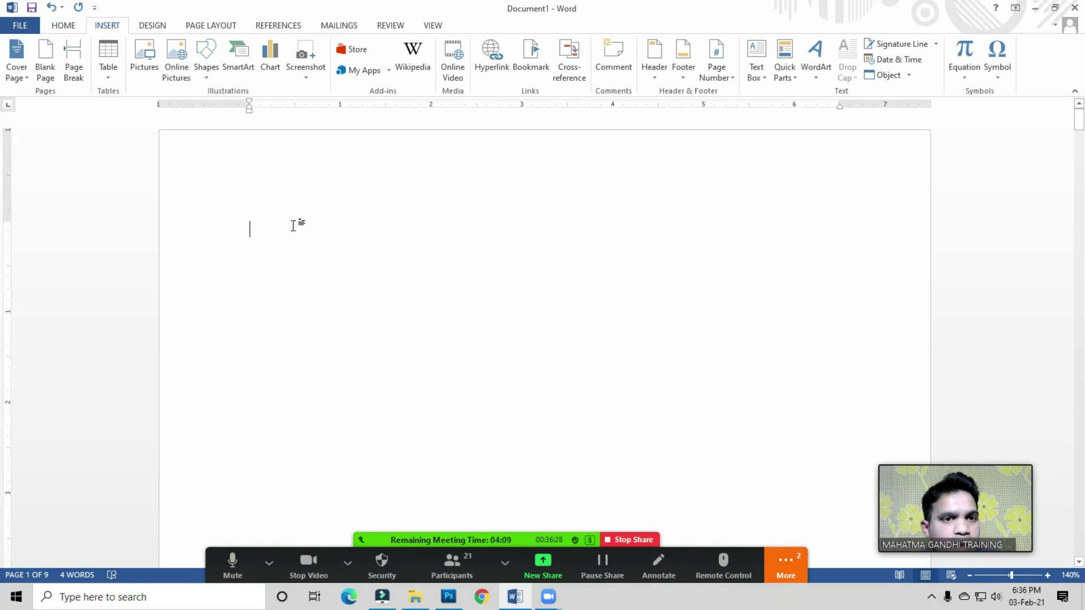
- Open Custom Table of Contents from the References tab and move the dialog aside
left_click(279, 26)
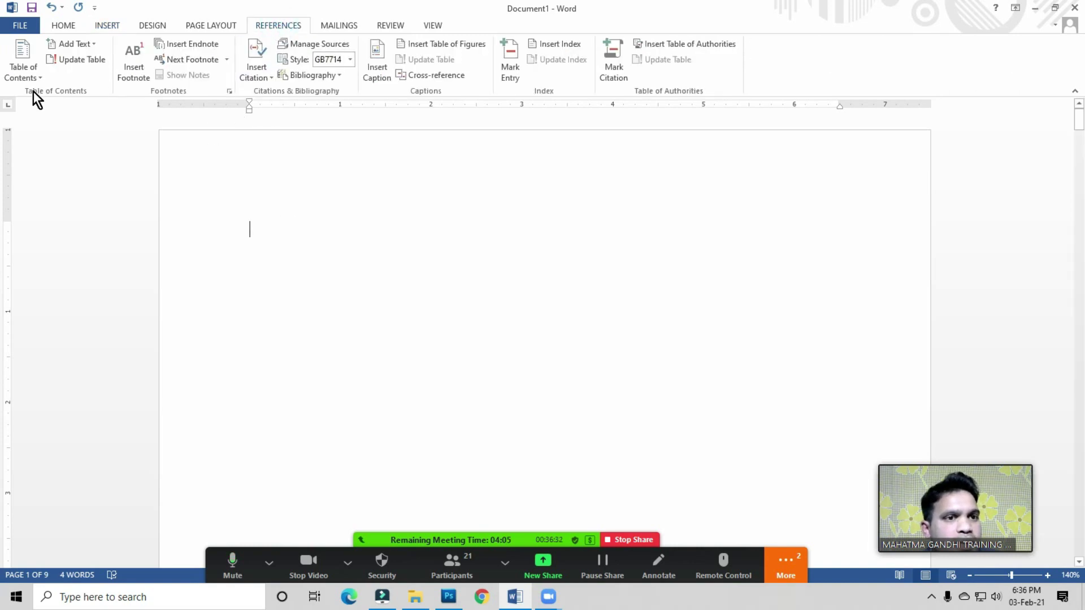
left_click(26, 77)
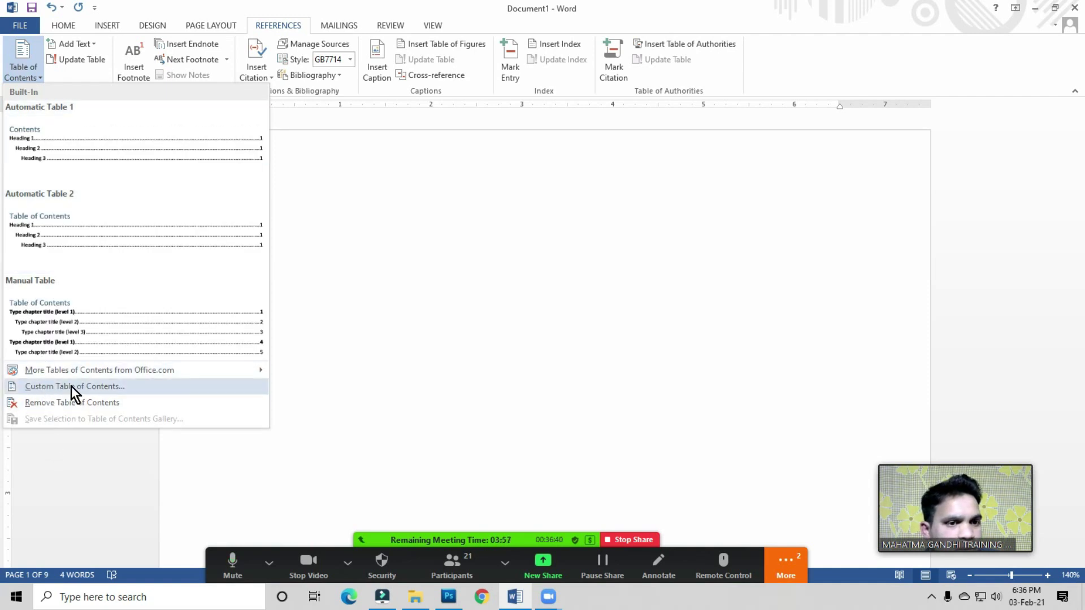
left_click(91, 385)
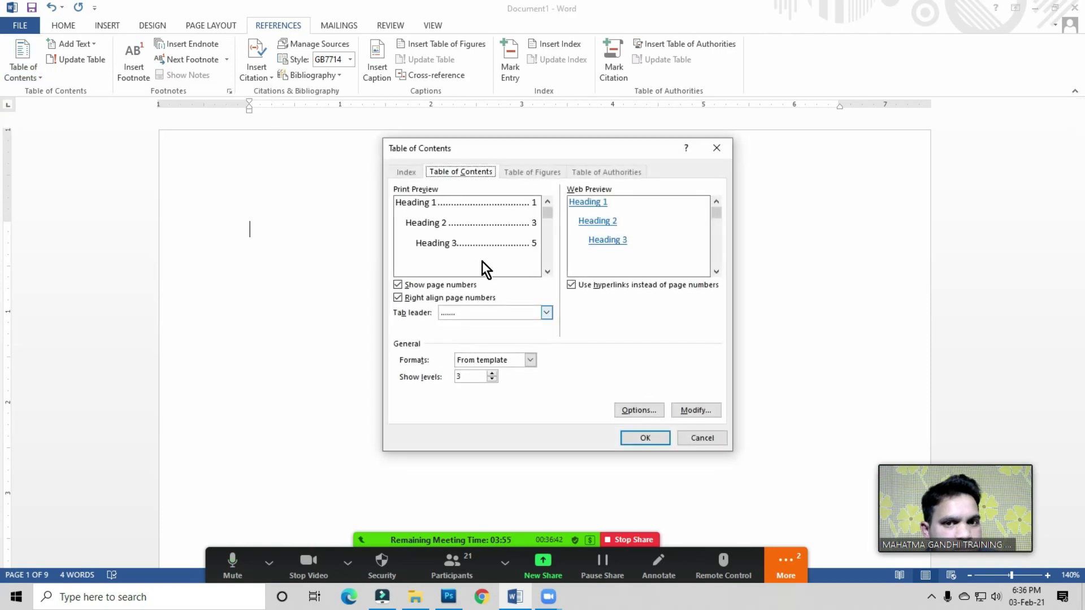
left_click_drag(517, 151, 385, 121)
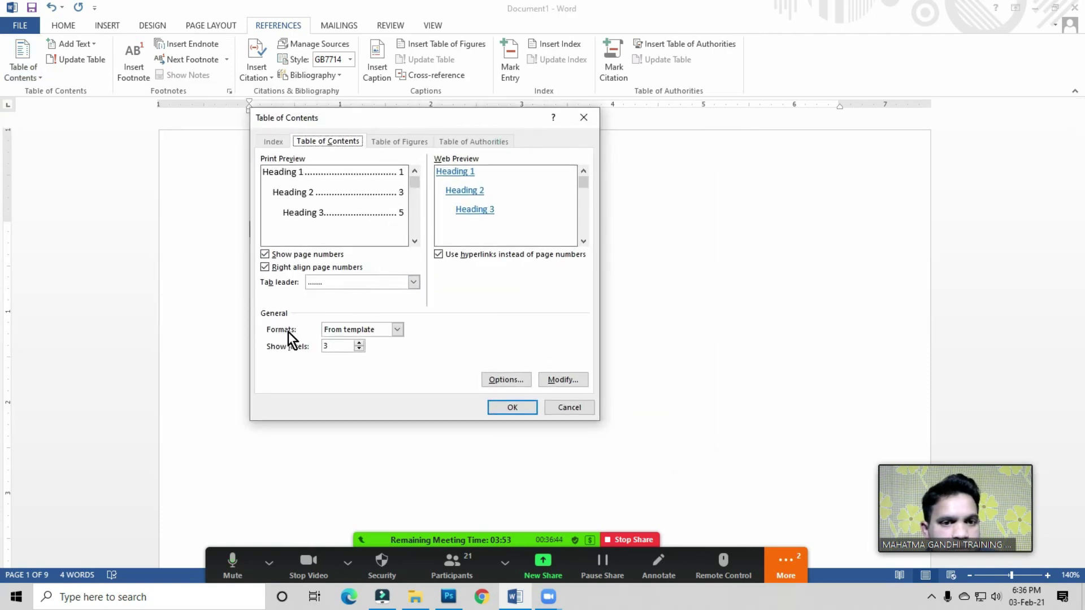
left_click_drag(391, 114, 601, 81)
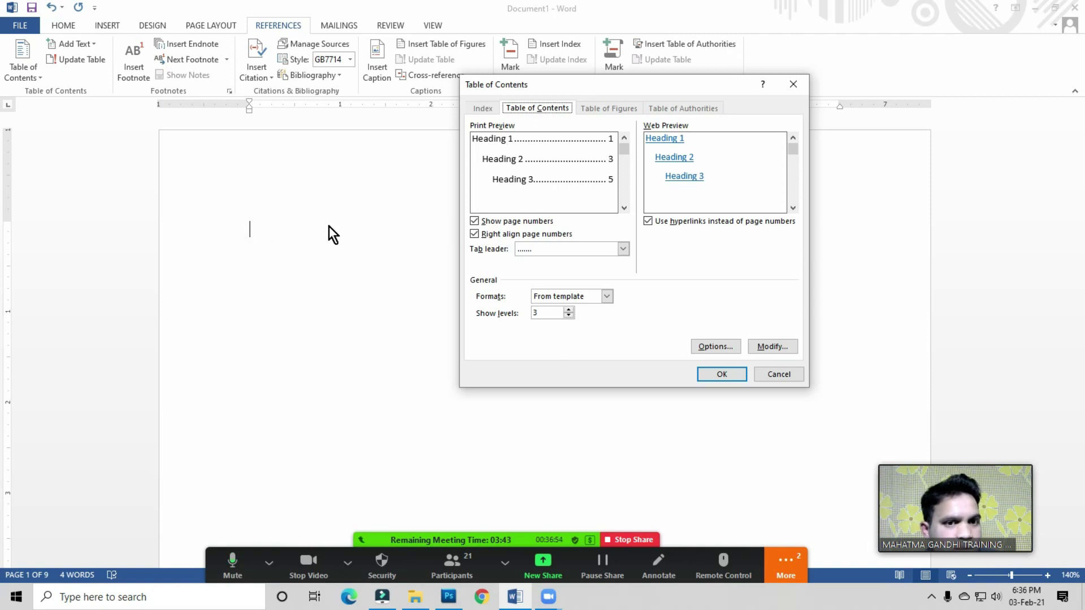
- Set the contents format to Distinctive with a dotted tab leader and insert it
left_click(572, 296)
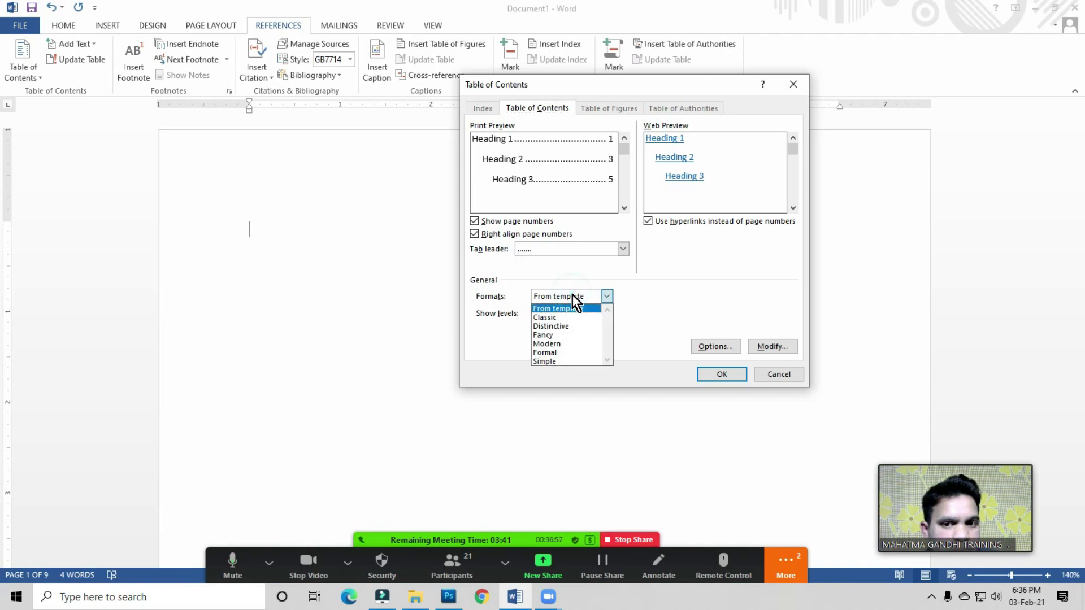
left_click(546, 318)
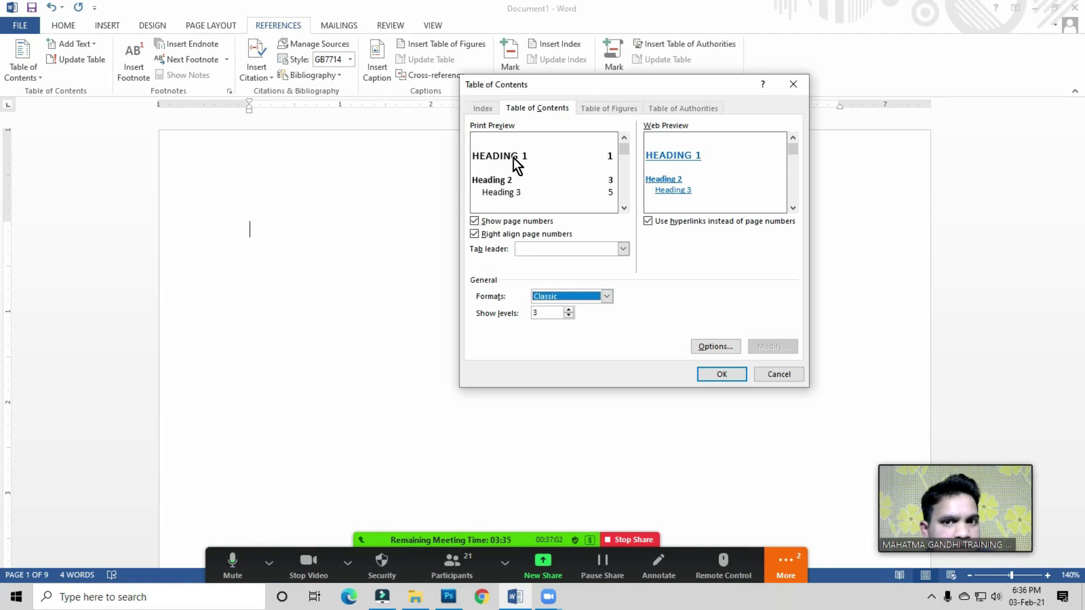
left_click(561, 299)
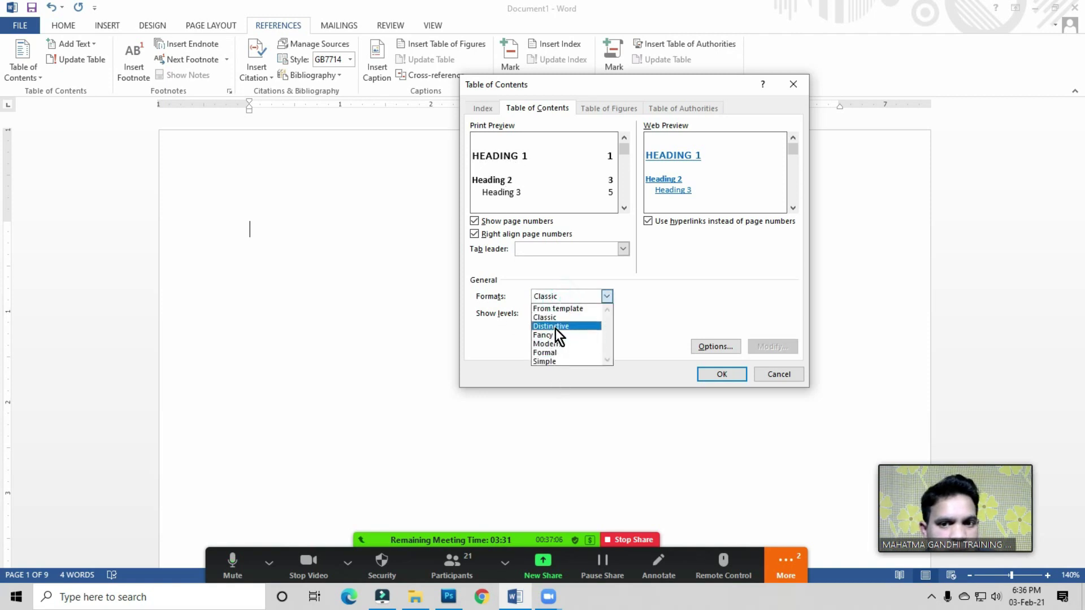
left_click(561, 328)
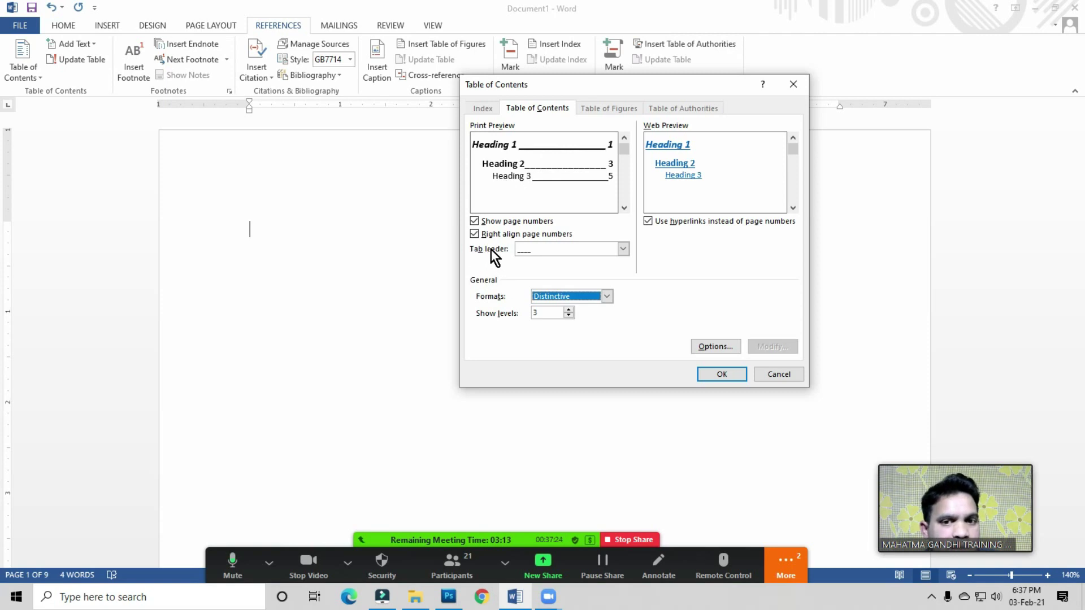
left_click(548, 252)
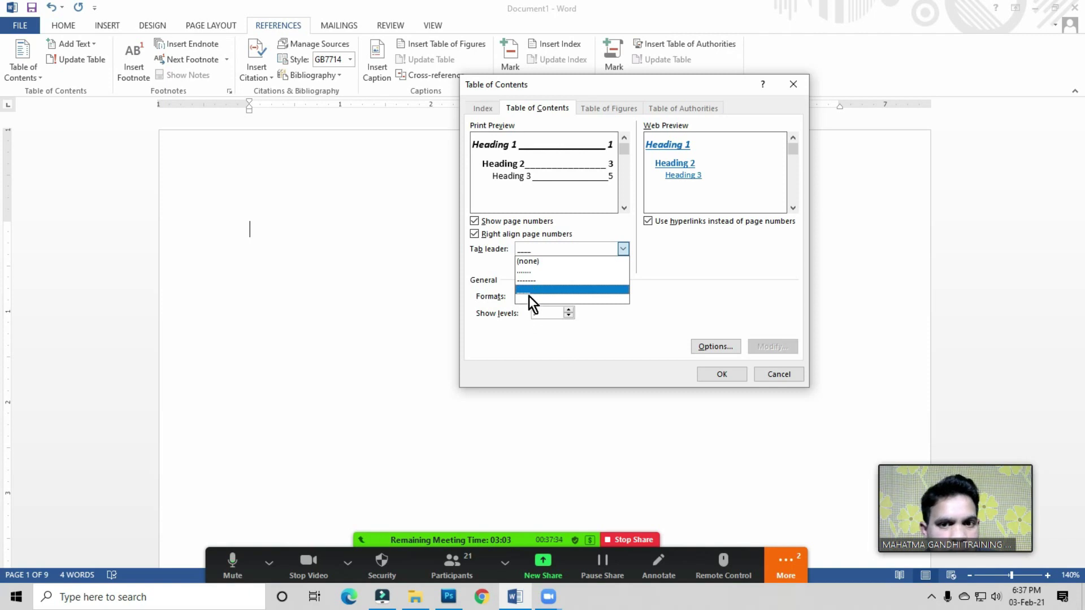
left_click(526, 273)
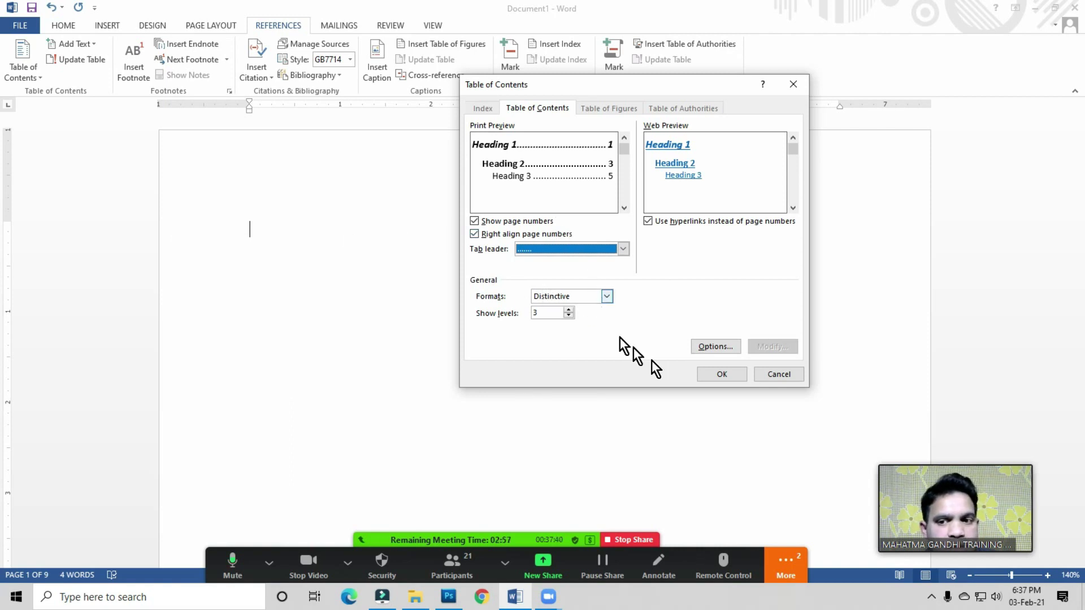
left_click(720, 375)
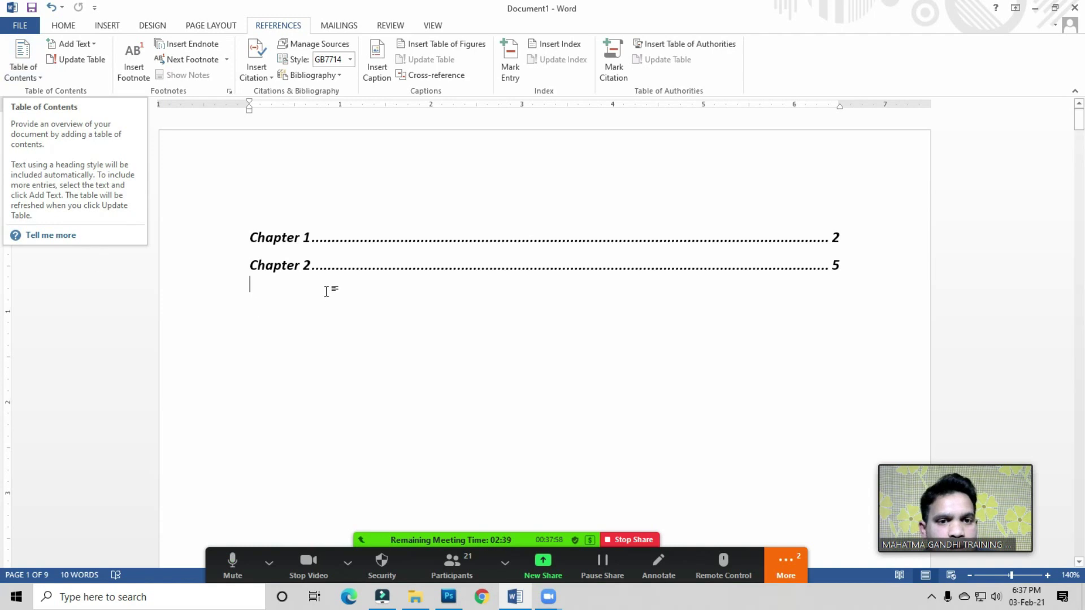
- Scroll to page two and place the cursor at the end of the Chapter 1 heading
scroll(327, 289, "down", 10)
scroll(327, 289, "down", 3)
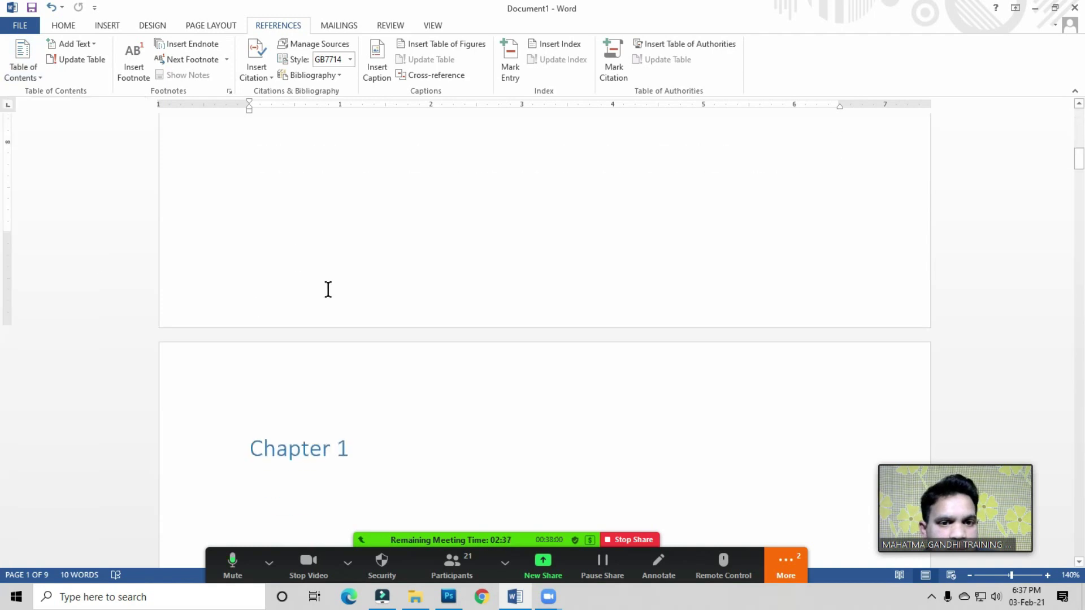
left_click(354, 354)
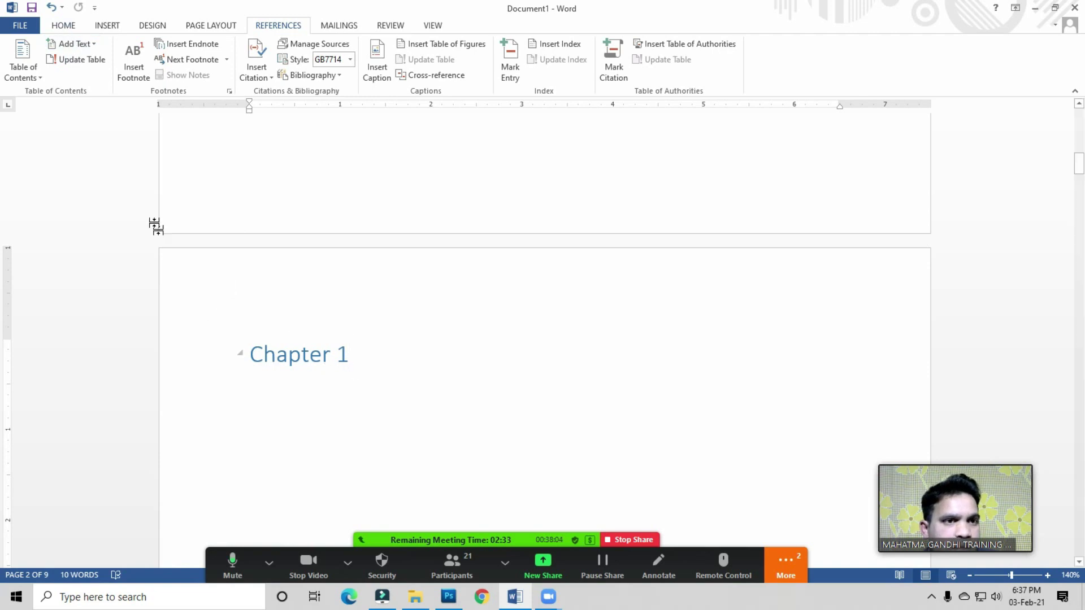
left_click(67, 23)
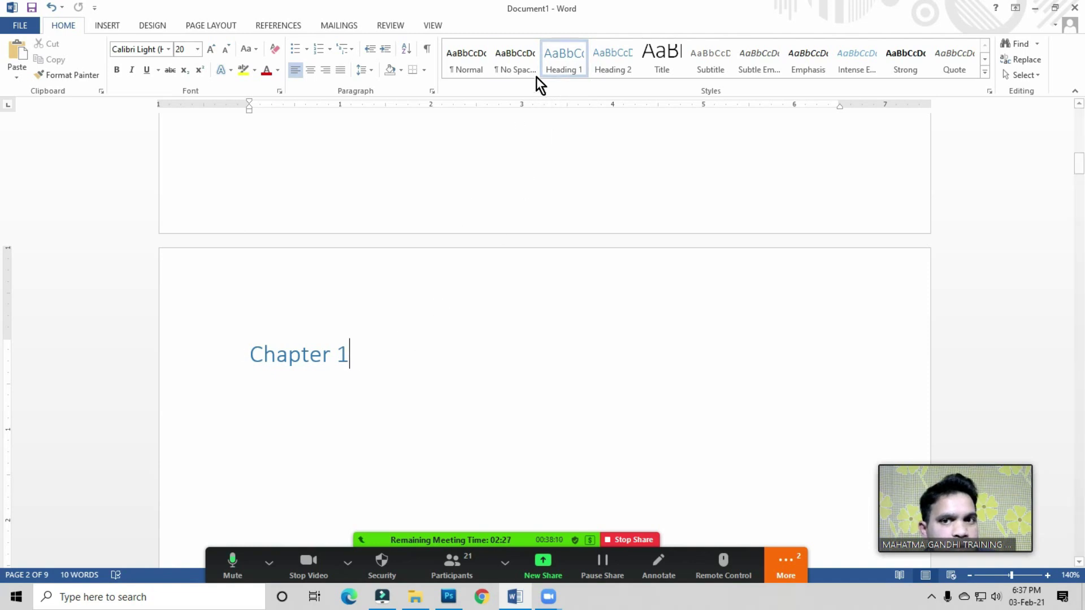
left_click(275, 27)
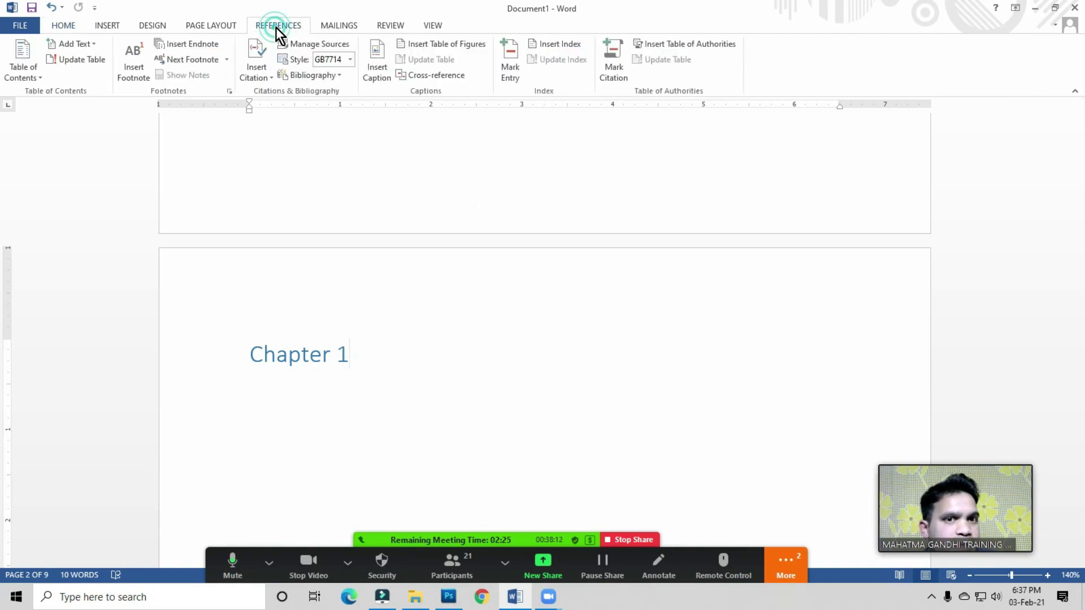
- Keep the Chapter 1 heading at contents Level 1 using References > Add Text
left_click(86, 44)
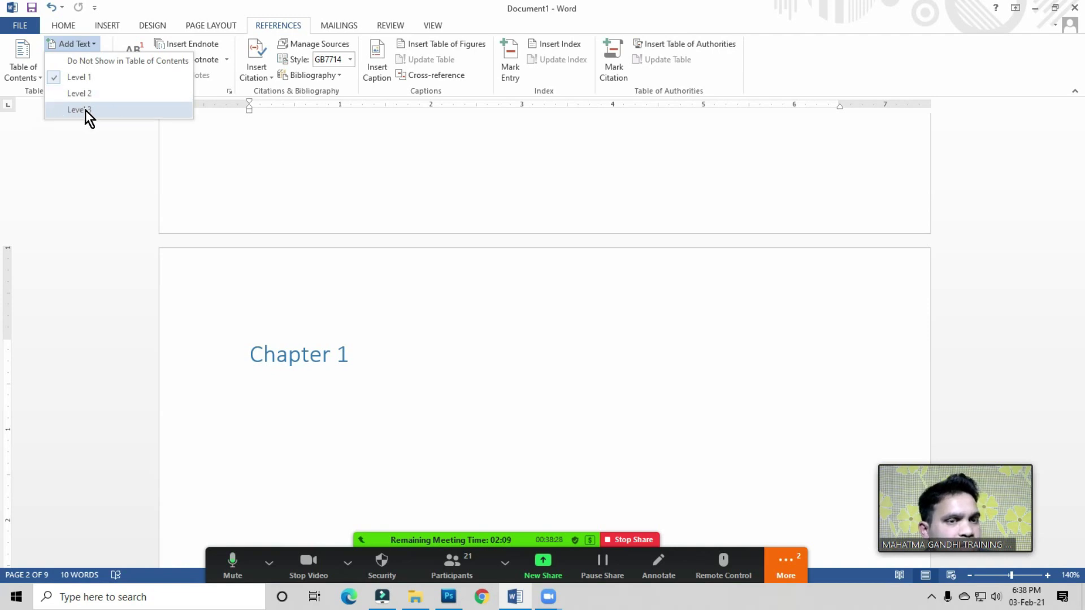
left_click(351, 355)
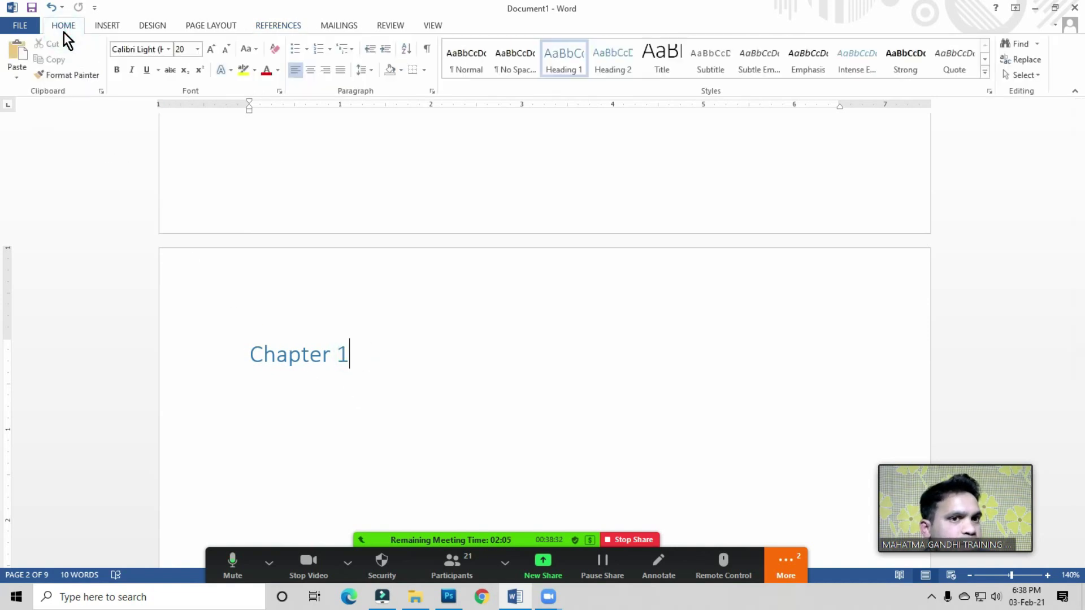
left_click(279, 27)
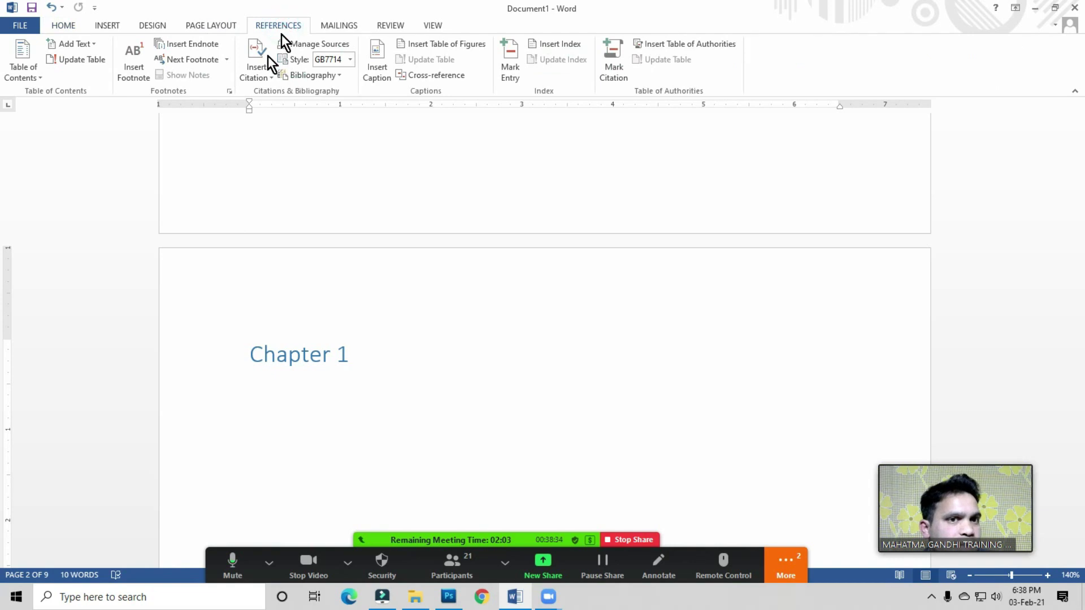
left_click(89, 43)
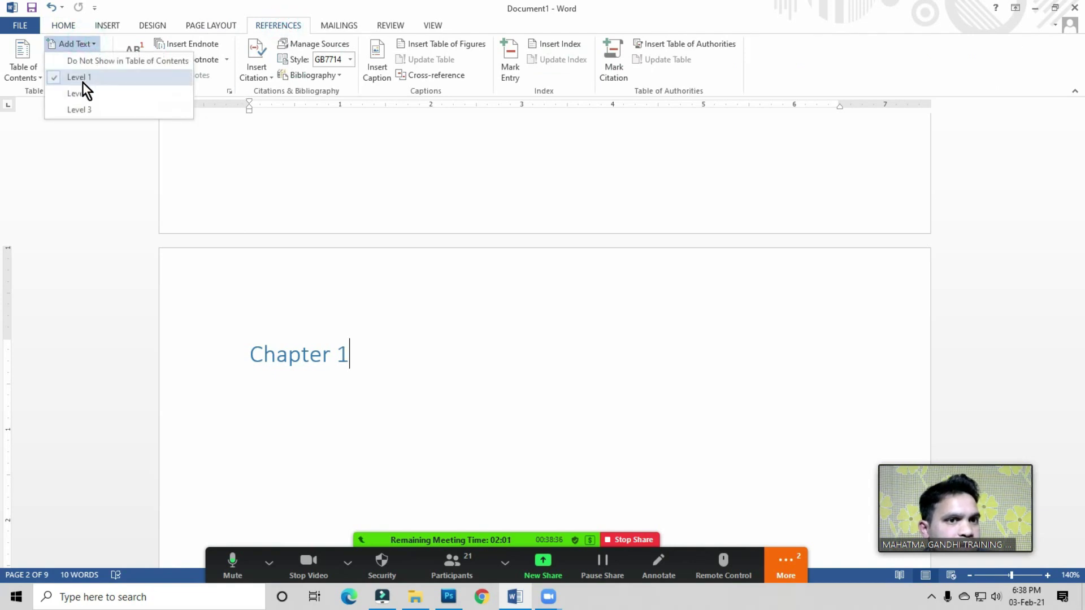
left_click(89, 138)
mouse_move(298, 354)
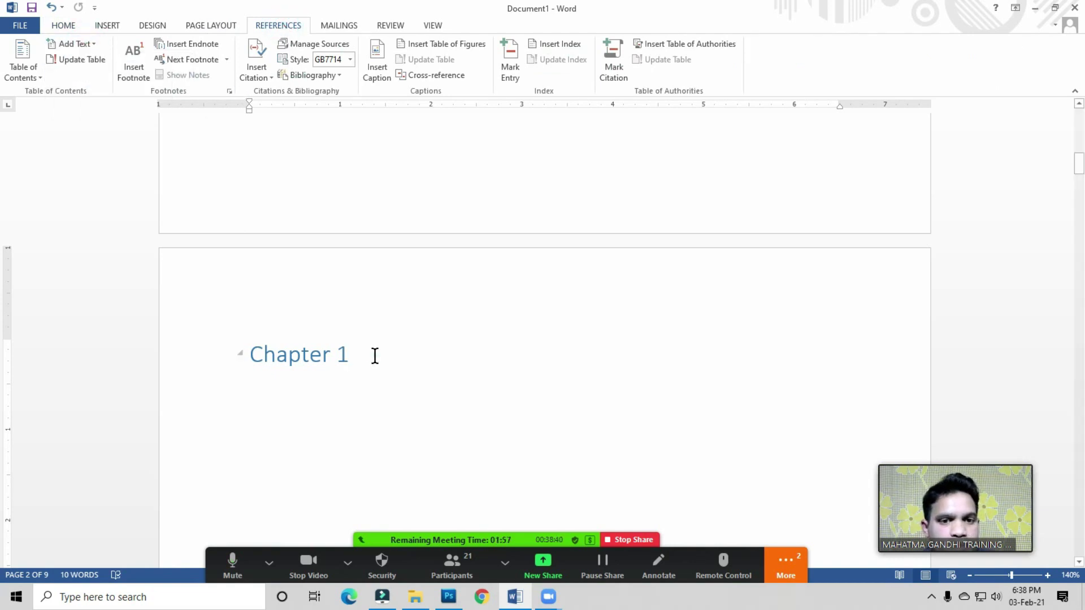
- Start a new empty paragraph below the Chapter 1 heading
scroll(374, 355, "down", 1)
scroll(376, 259, "down", 1)
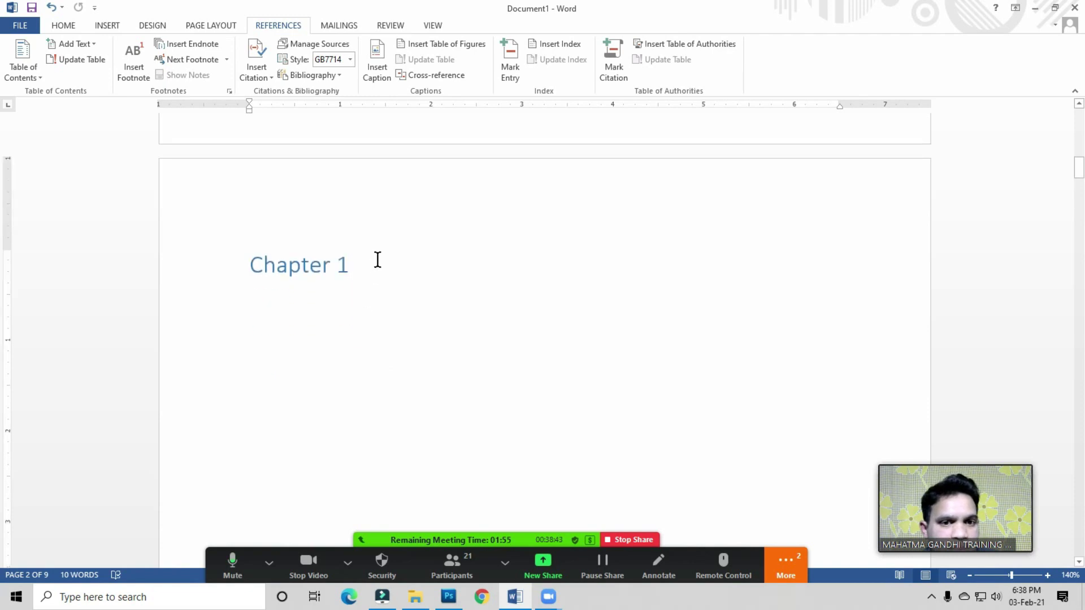
key("Return")
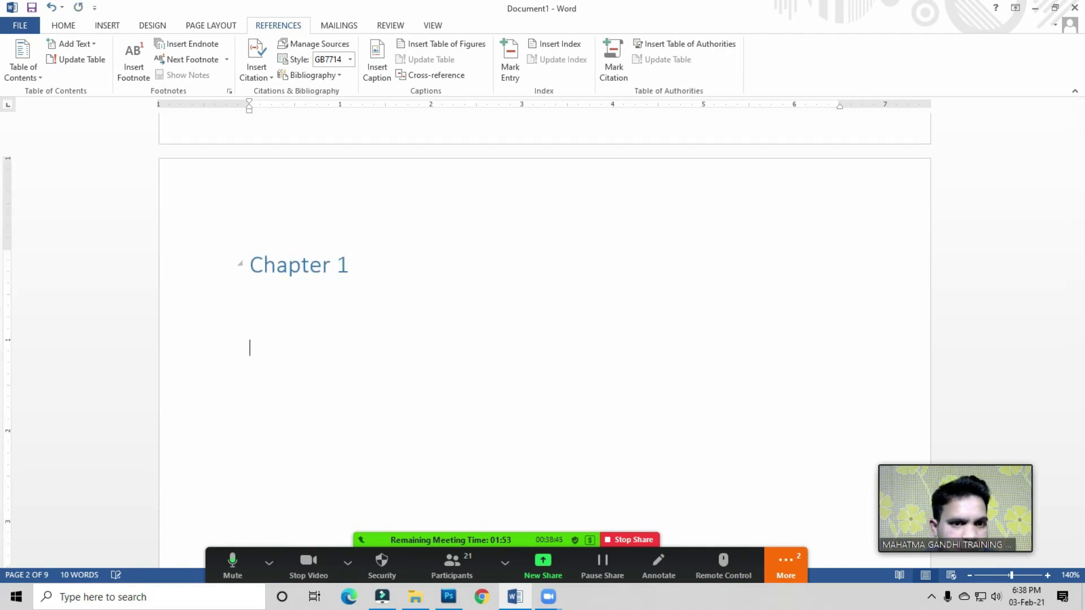
- Type 'Basic Computer Course' below Chapter 1 and set it to contents Level 2
scroll(351, 187, "down", 2)
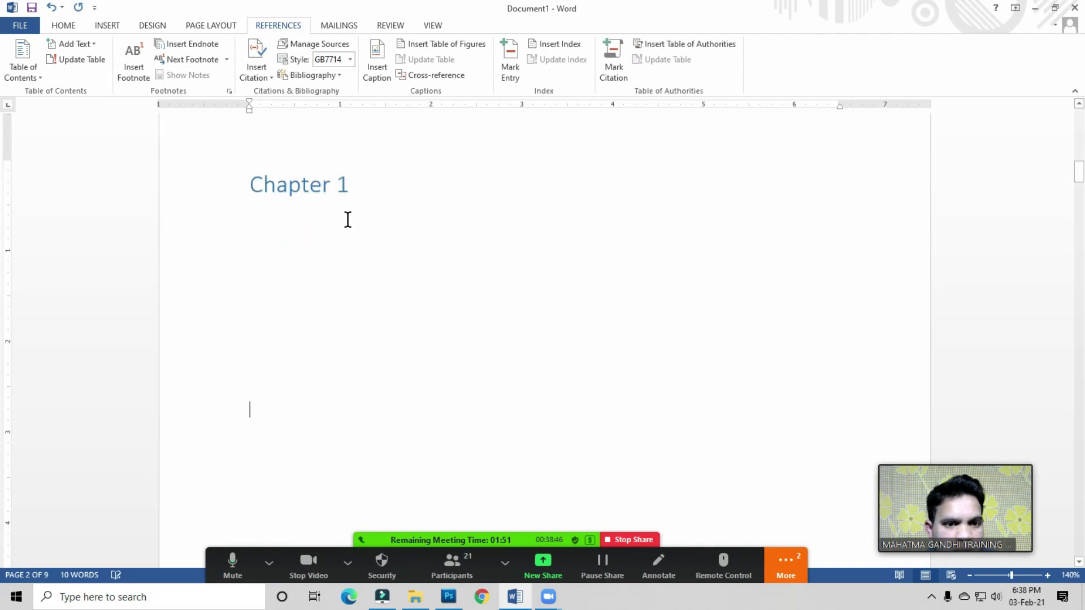
type("Basic Computer Course")
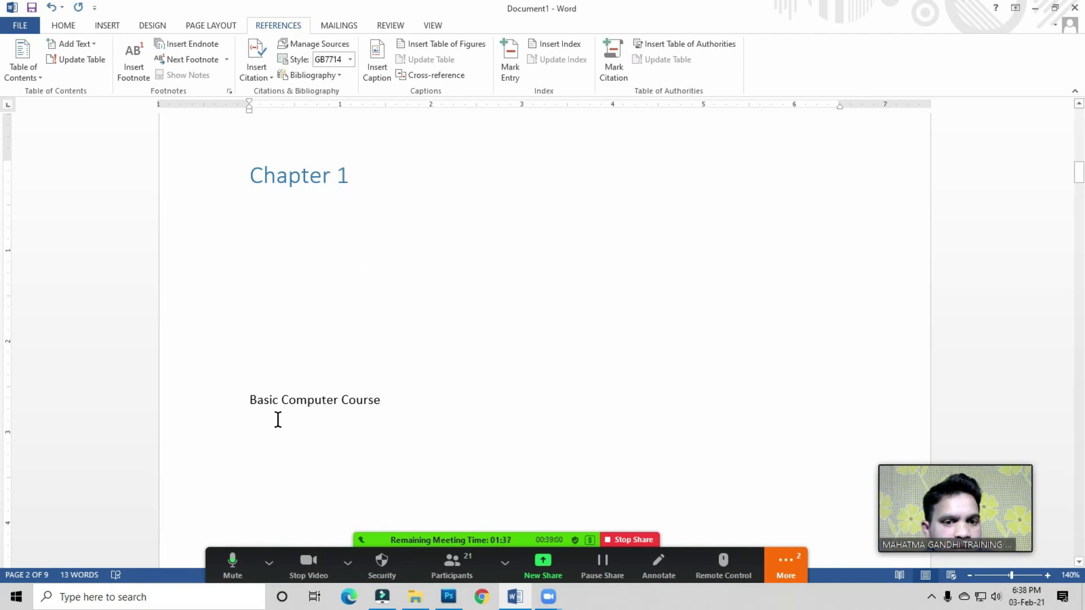
left_click(329, 402)
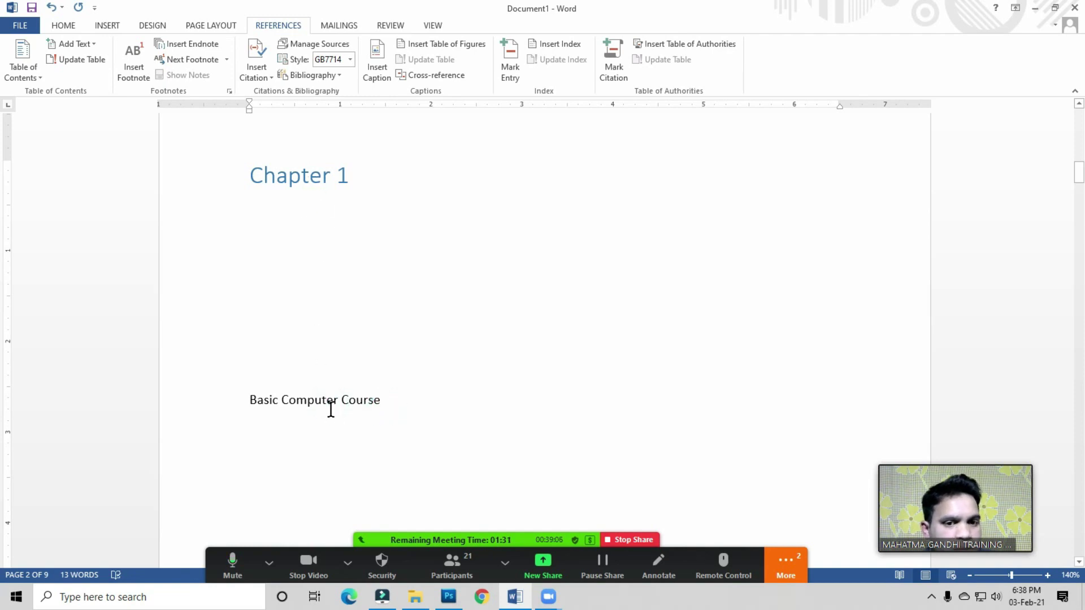
left_click(384, 402)
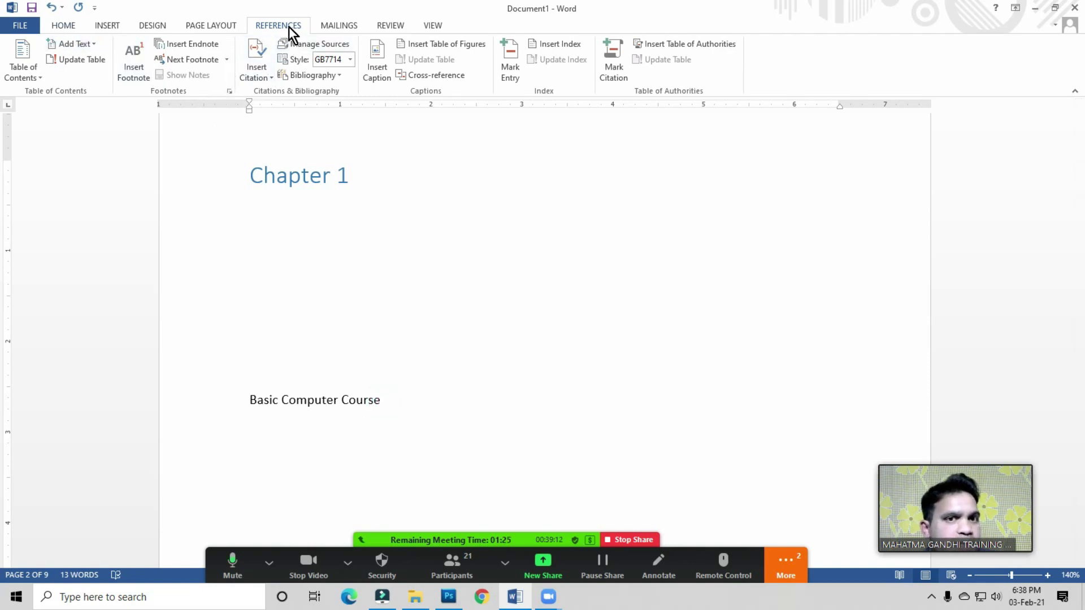
left_click(89, 45)
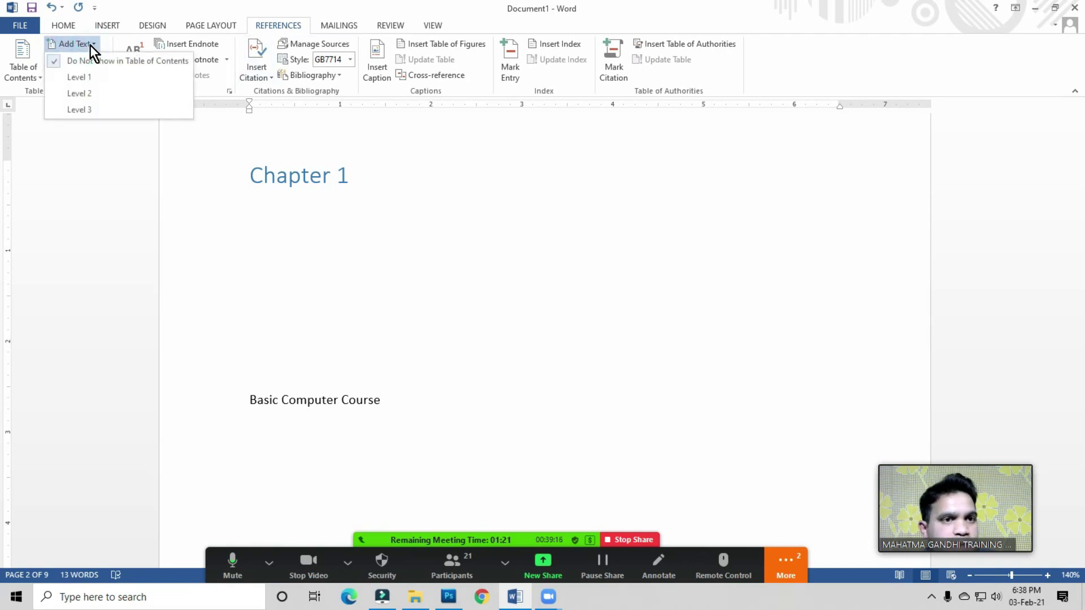
left_click(85, 94)
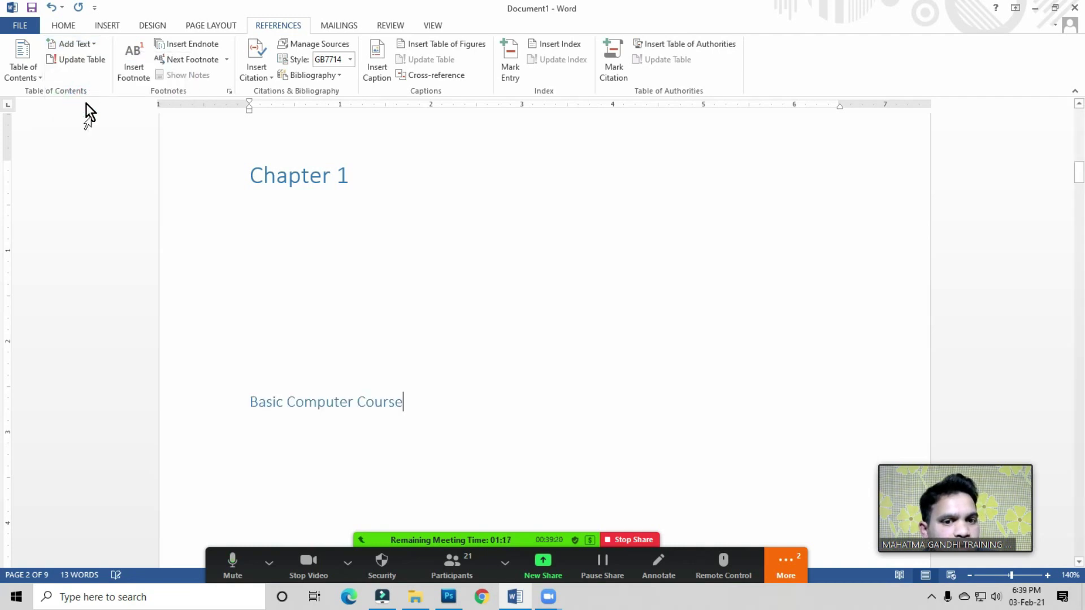
- Enlarge the 'Basic Computer Course' line to font size 16
left_click_drag(414, 399, 249, 401)
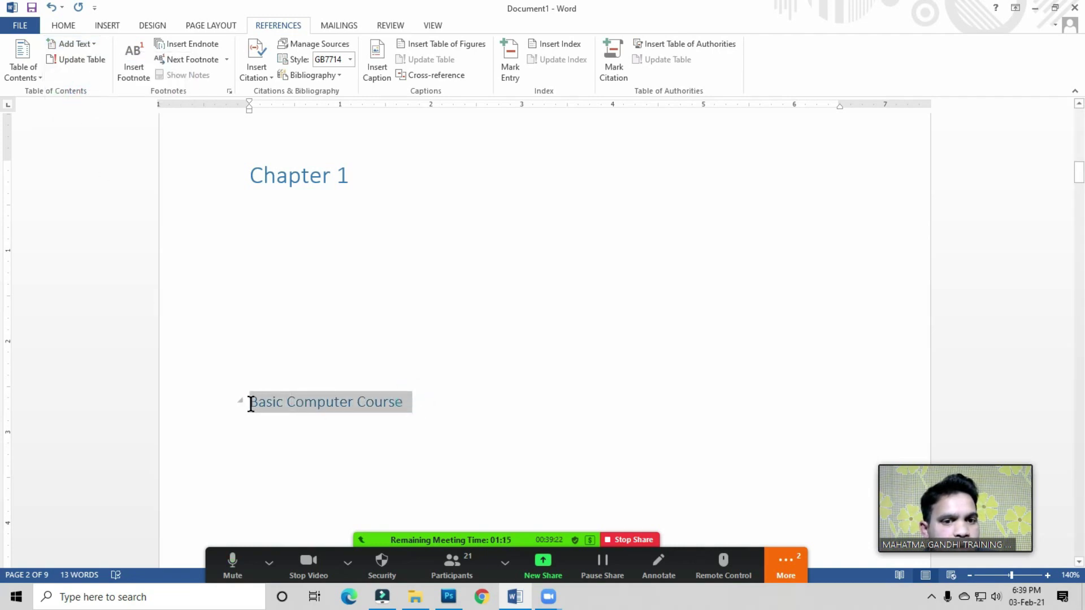
left_click(66, 25)
left_click(213, 47)
left_click(213, 47)
left_click(457, 409)
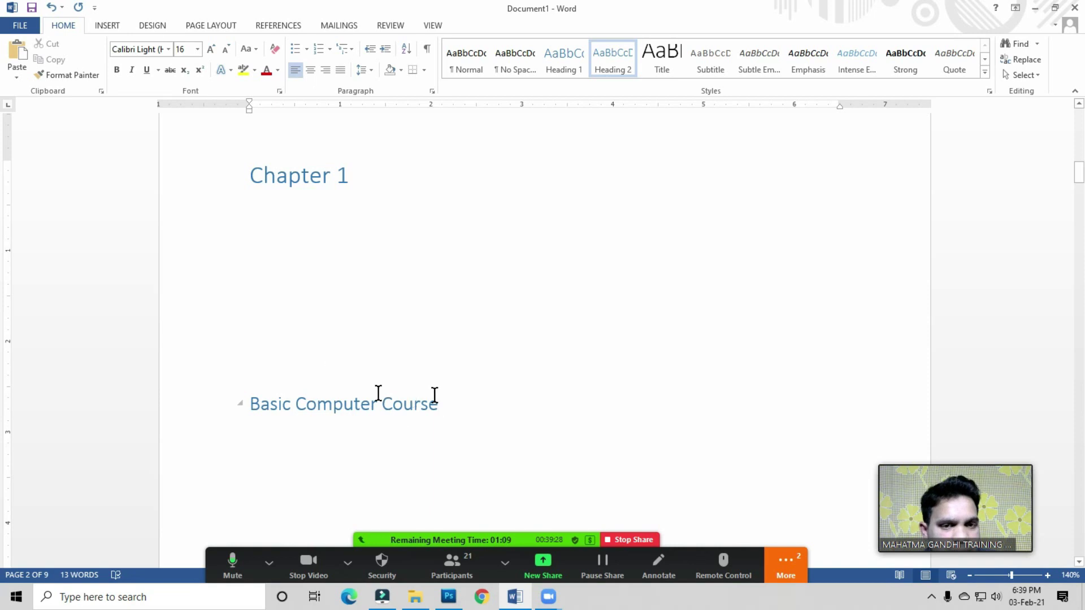
- Go back to the page-one table of contents and place the insertion point inside it
scroll(417, 405, "up", 5)
scroll(417, 405, "up", 7)
scroll(417, 404, "up", 5)
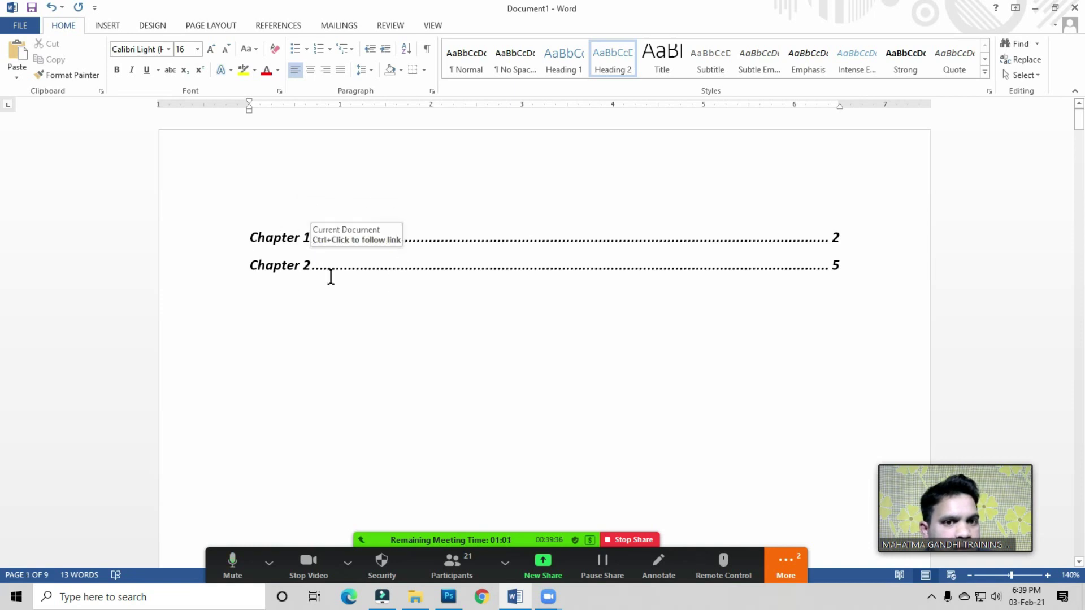
scroll(395, 334, "down", 5)
scroll(395, 339, "down", 4)
scroll(395, 339, "down", 4)
mouse_move(343, 449)
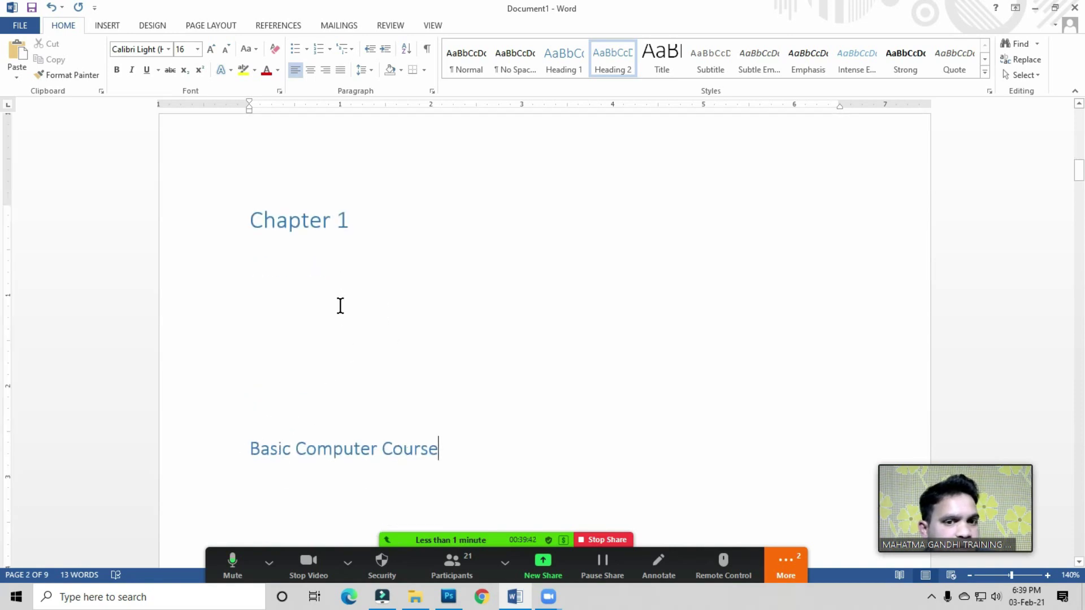
scroll(336, 427, "up", 5)
scroll(337, 427, "up", 4)
scroll(336, 427, "up", 4)
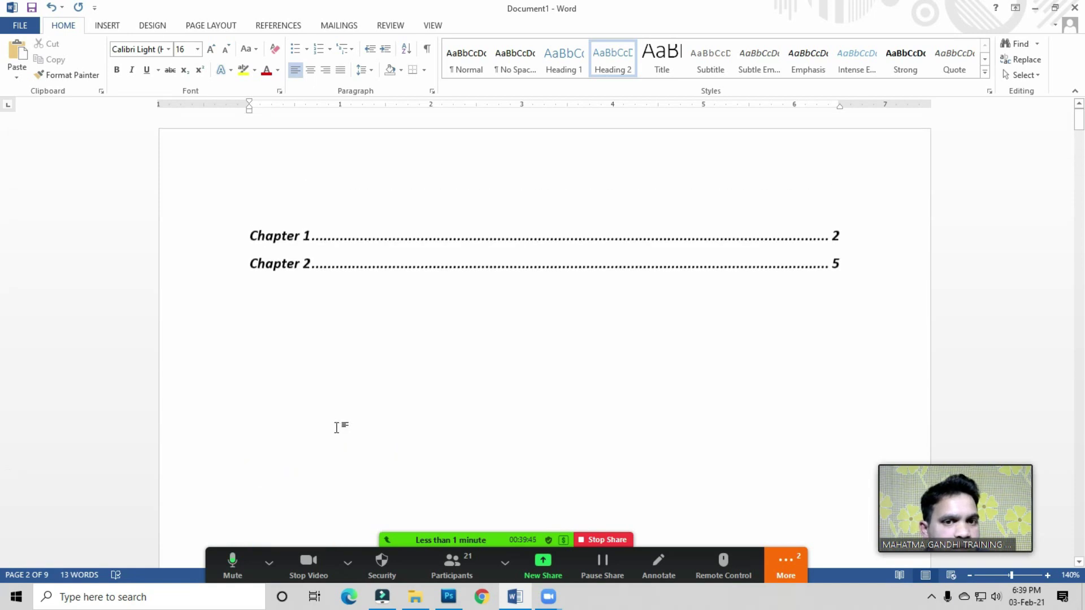
left_click(327, 240)
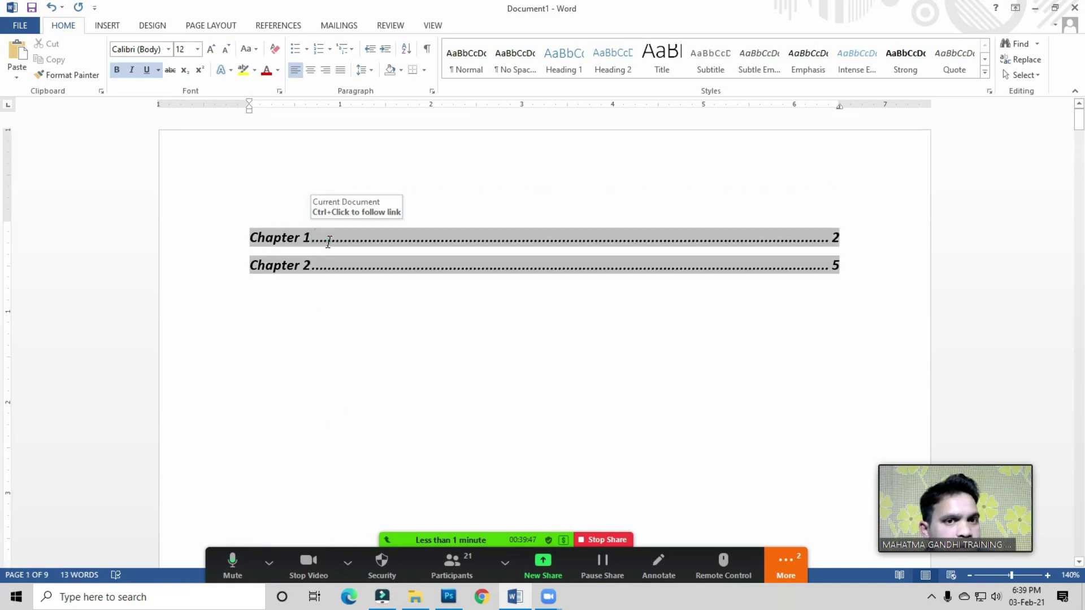
left_click(278, 25)
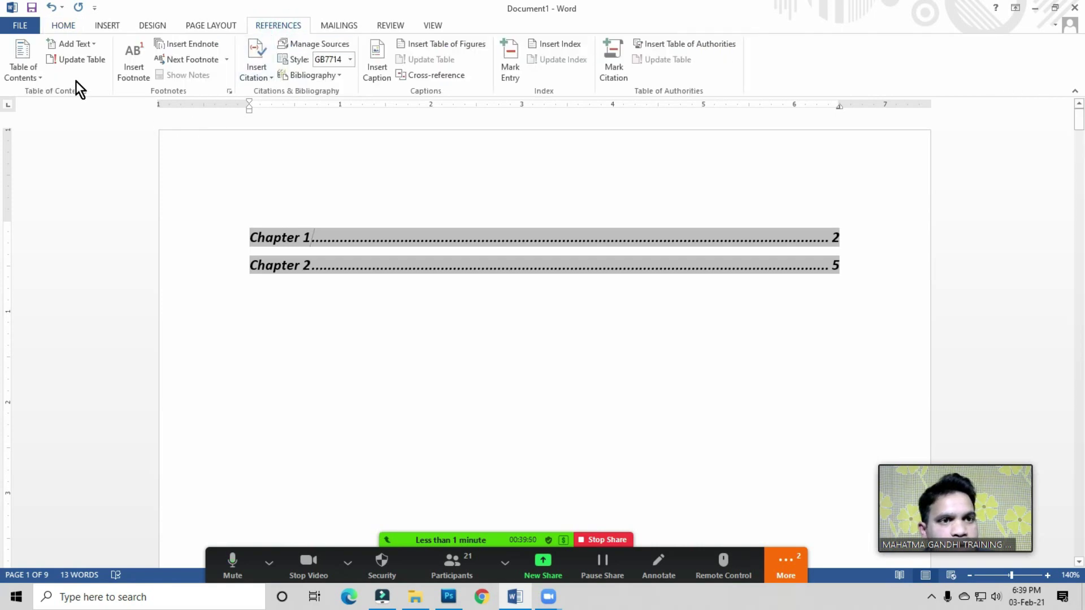
- Update the entire table of contents so Basic Computer Course appears under Chapter 1
left_click(82, 60)
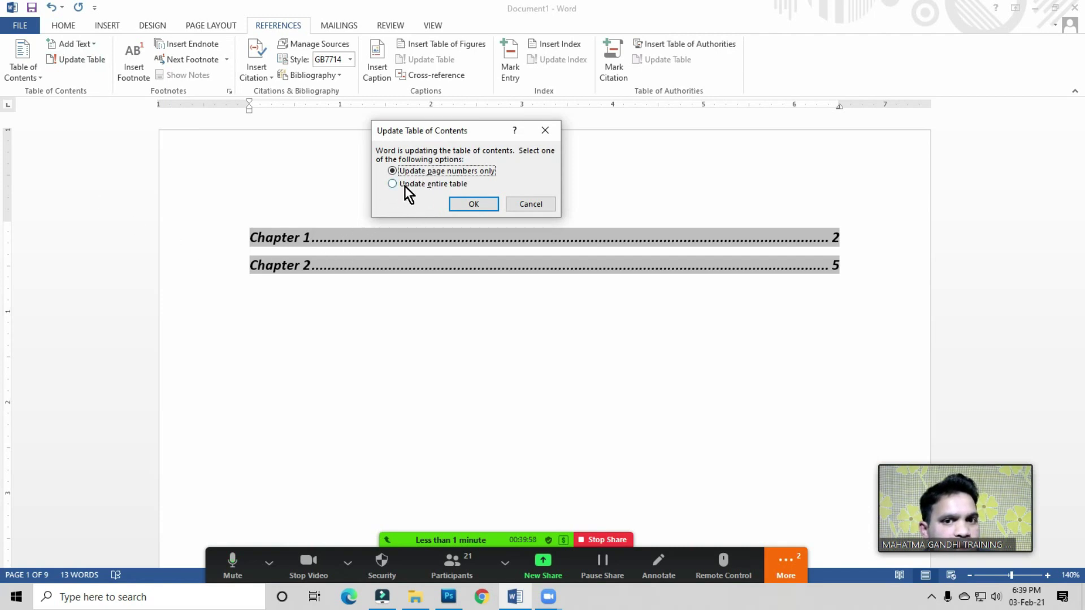
left_click(463, 186)
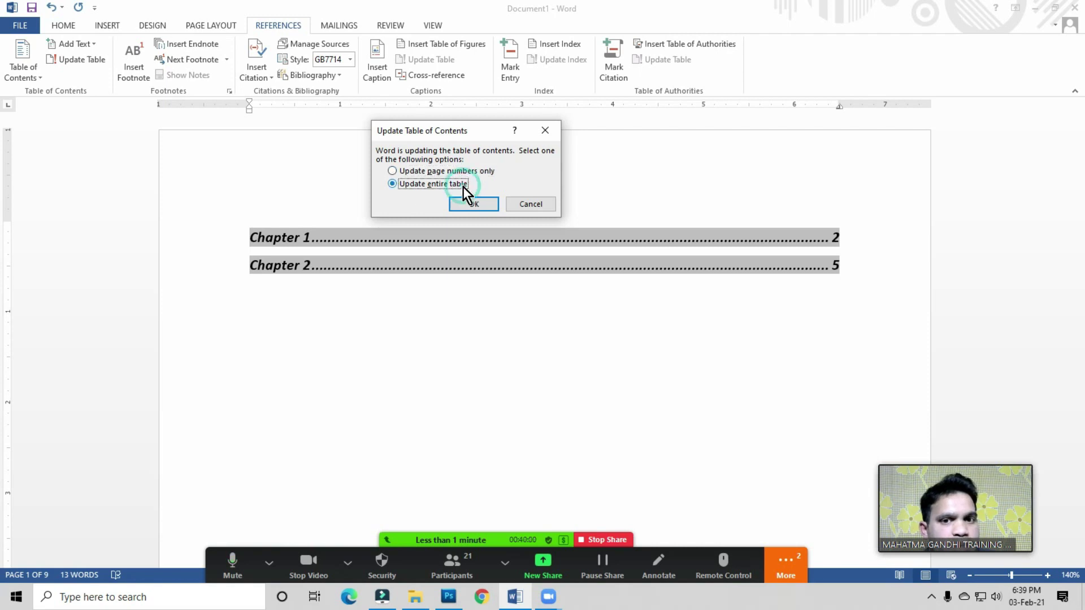
left_click(482, 206)
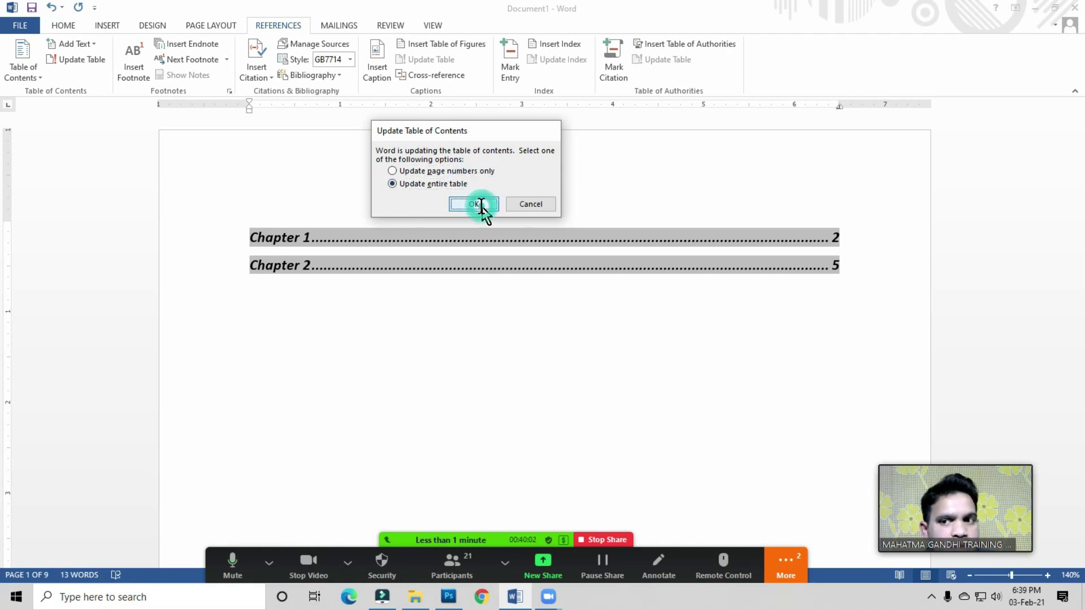
left_click(436, 390)
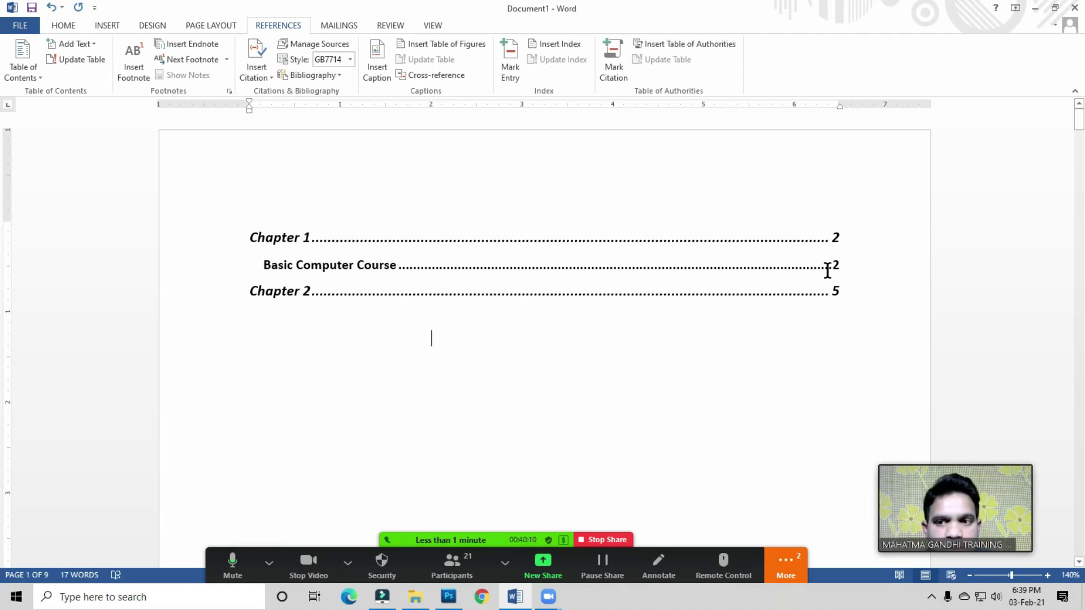
left_click(352, 399)
- Open the Zoom Participants list and drag it away from the Word document
scroll(367, 384, "down", 3)
scroll(381, 368, "up", 3)
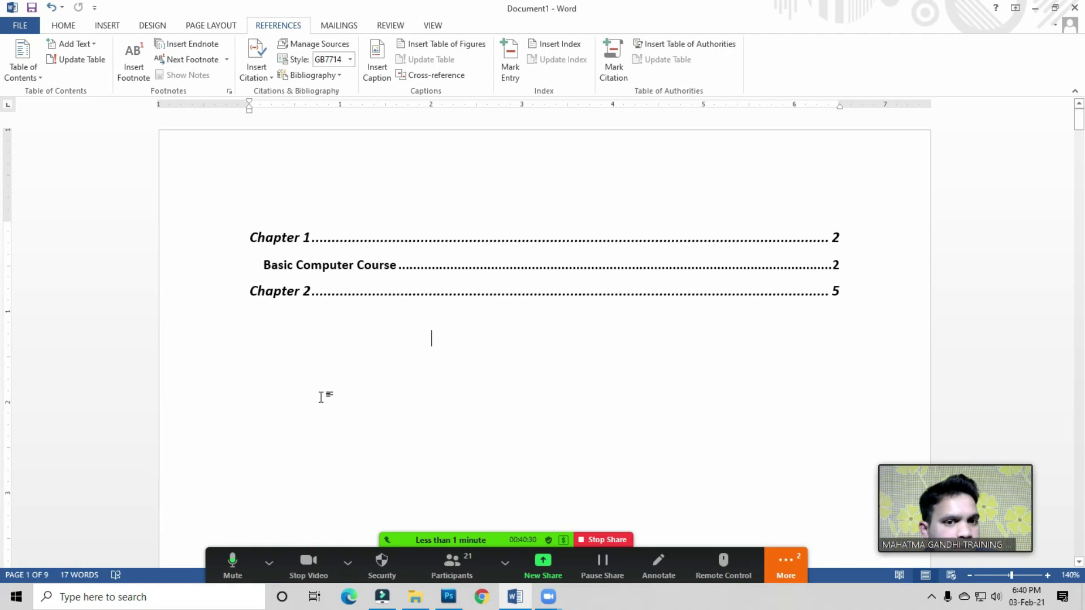
left_click(453, 571)
left_click_drag(770, 49, 653, 46)
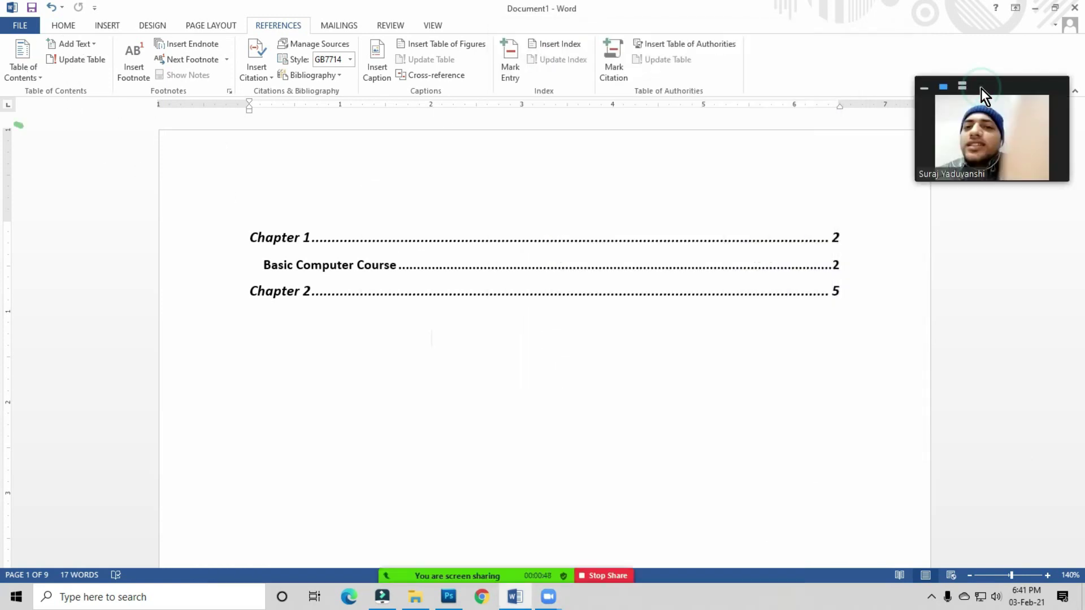
- Switch the Zoom video to a tile strip and pin a single participant's video
left_click(960, 88)
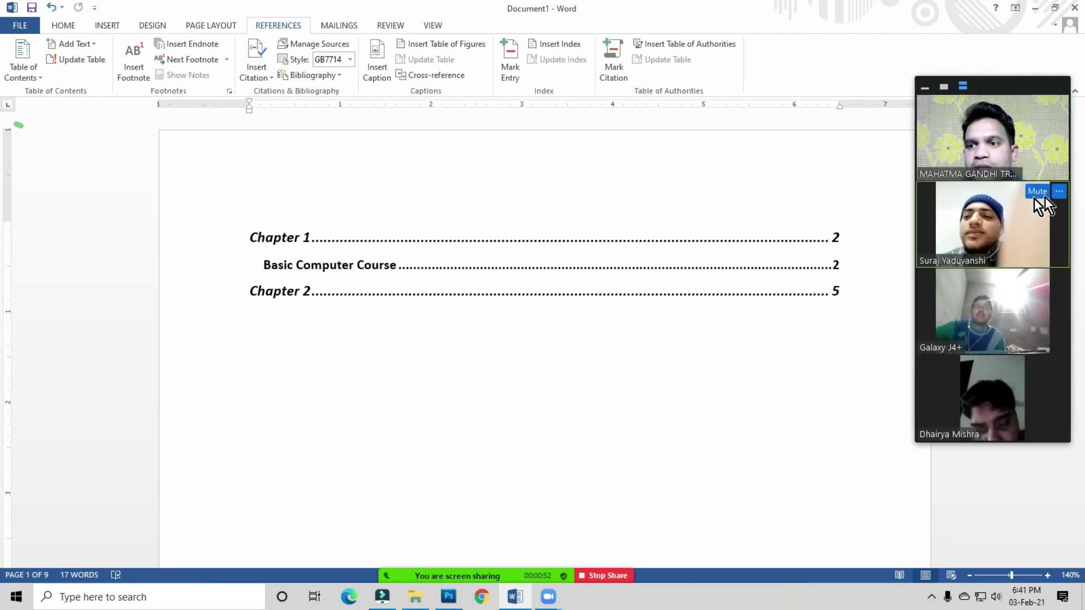
left_click(1060, 106)
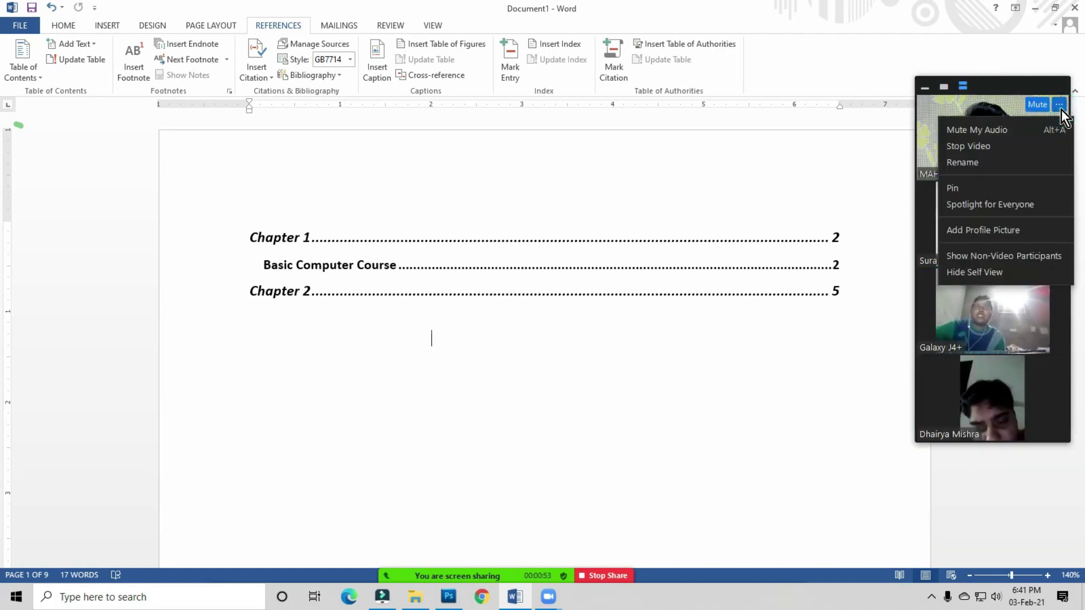
left_click(954, 189)
left_click(941, 92)
- Place the insertion point below Chapter 2 and move the meeting video thumbnail aside
left_click(213, 290)
left_click(351, 322)
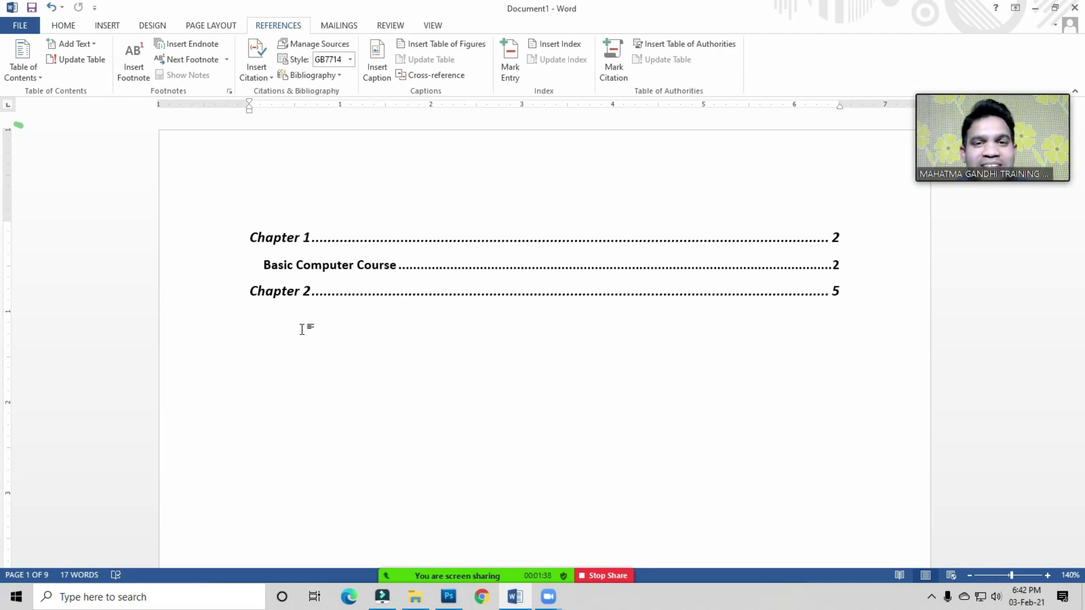
left_click(270, 310)
left_click(272, 327)
left_click(270, 314)
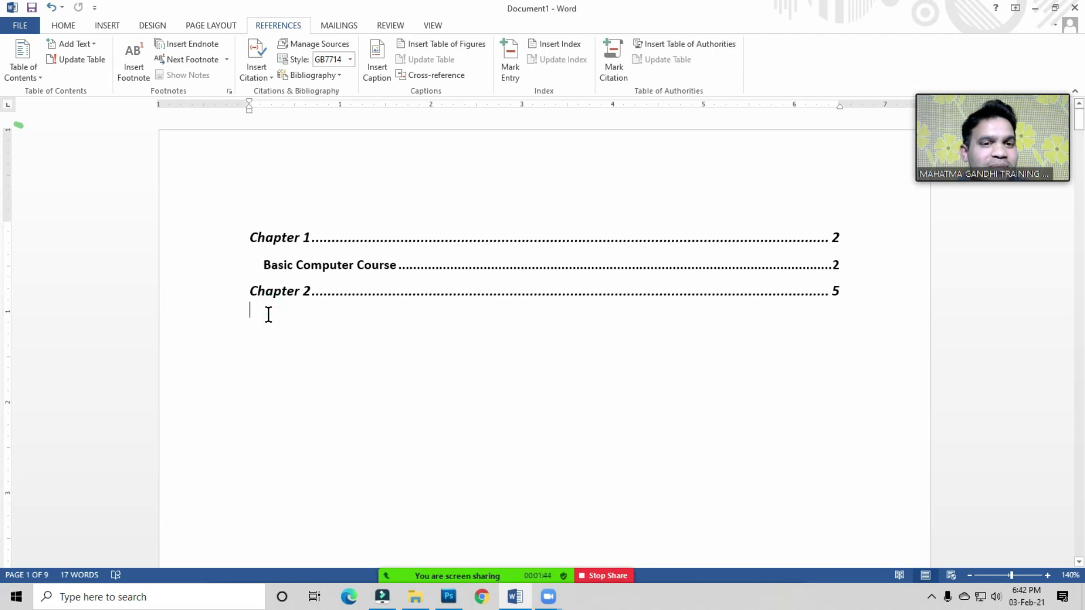
left_click(268, 315)
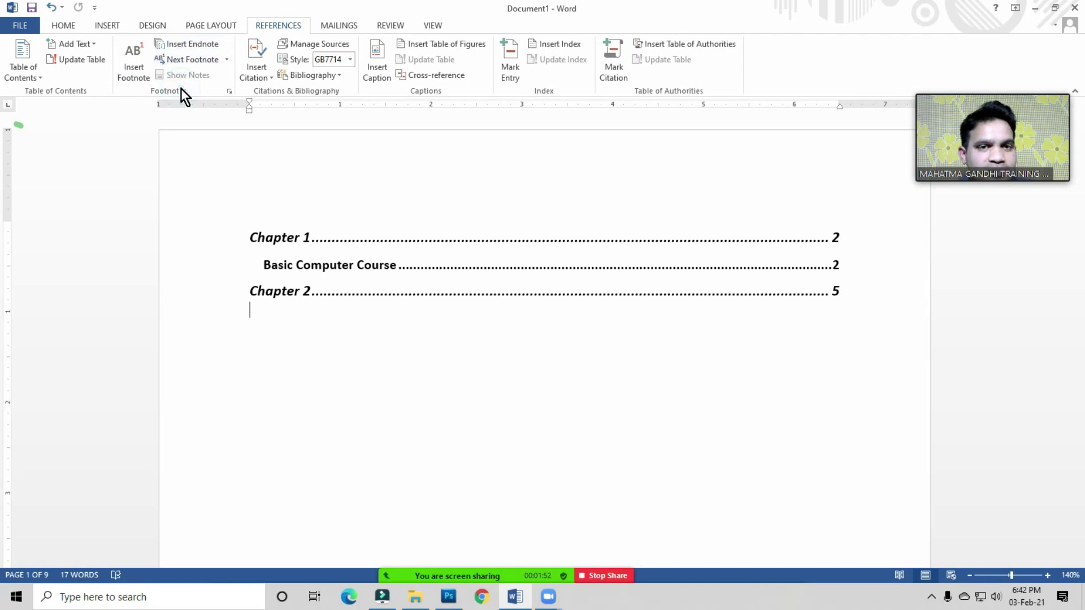
left_click(275, 332)
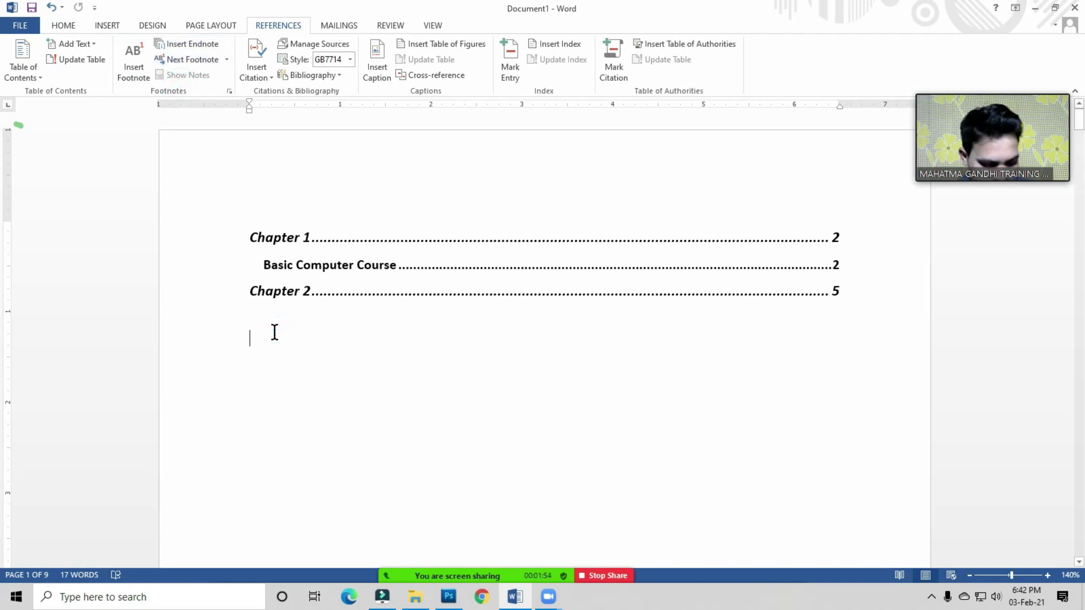
mouse_move(991, 135)
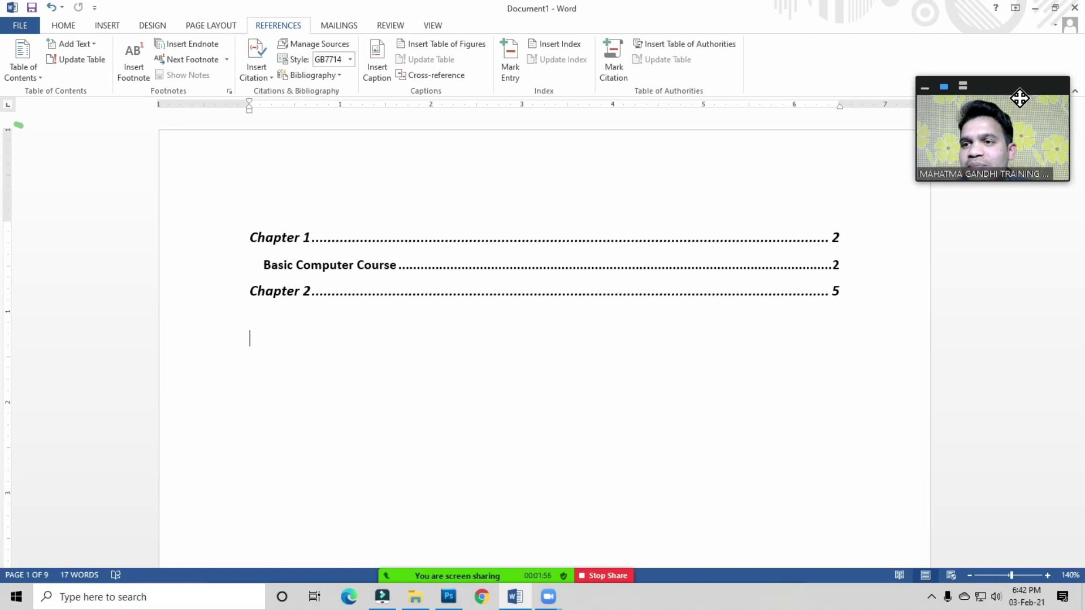
left_click_drag(1063, 144, 1029, 473)
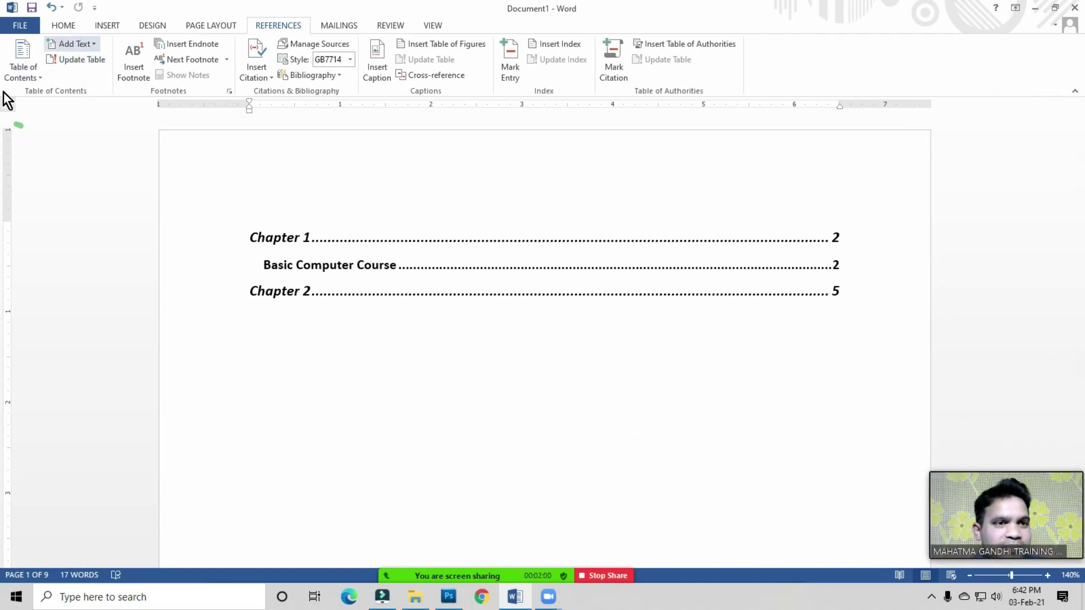
left_click(302, 336)
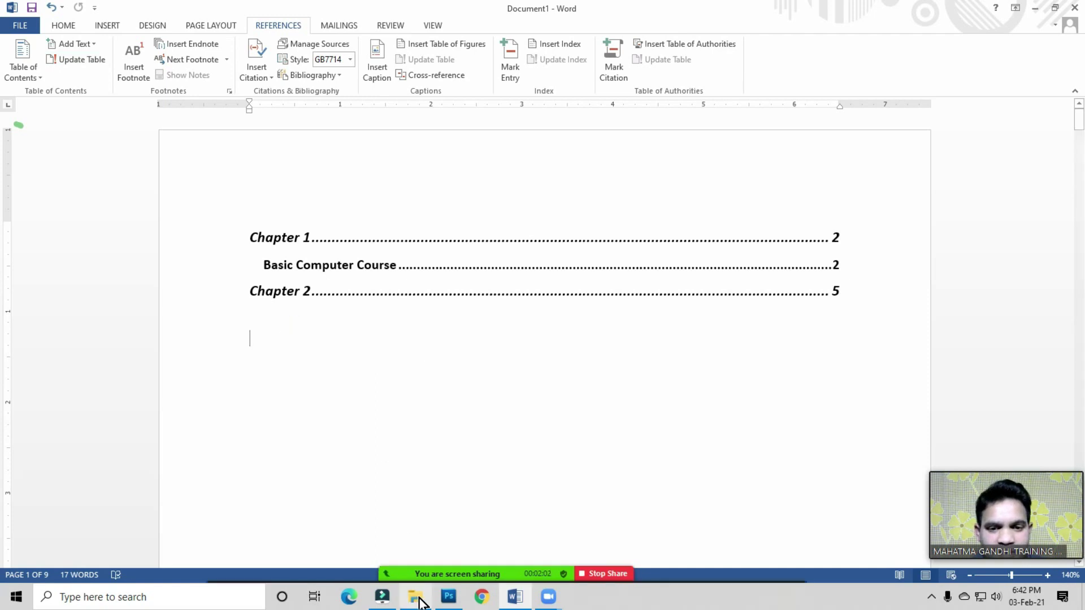
- Mute all Zoom participants with unmuting disallowed, then close the participants list
left_click(453, 570)
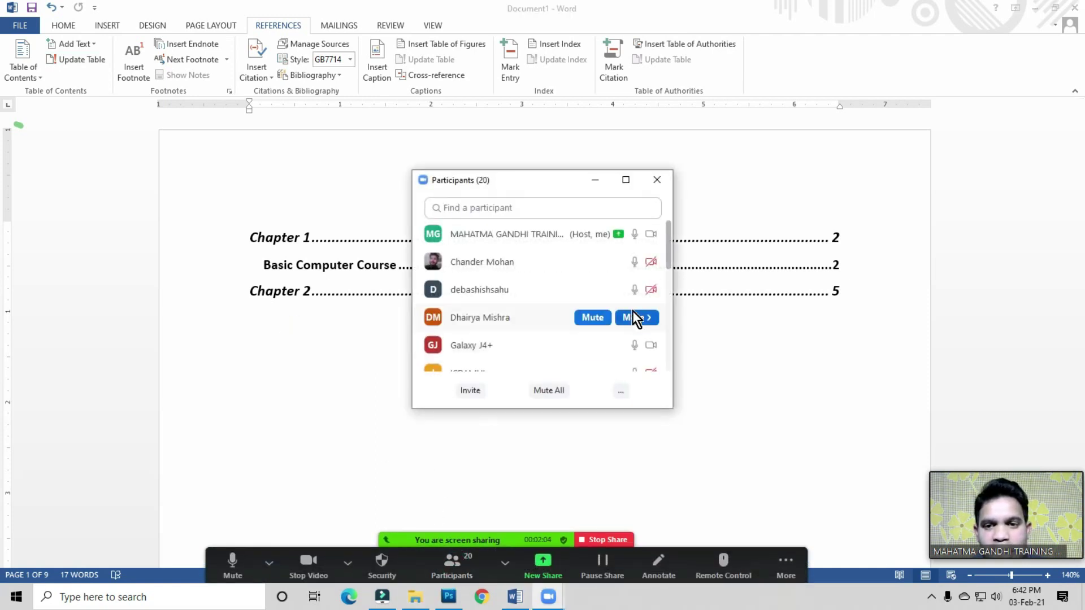
left_click_drag(554, 182, 672, 108)
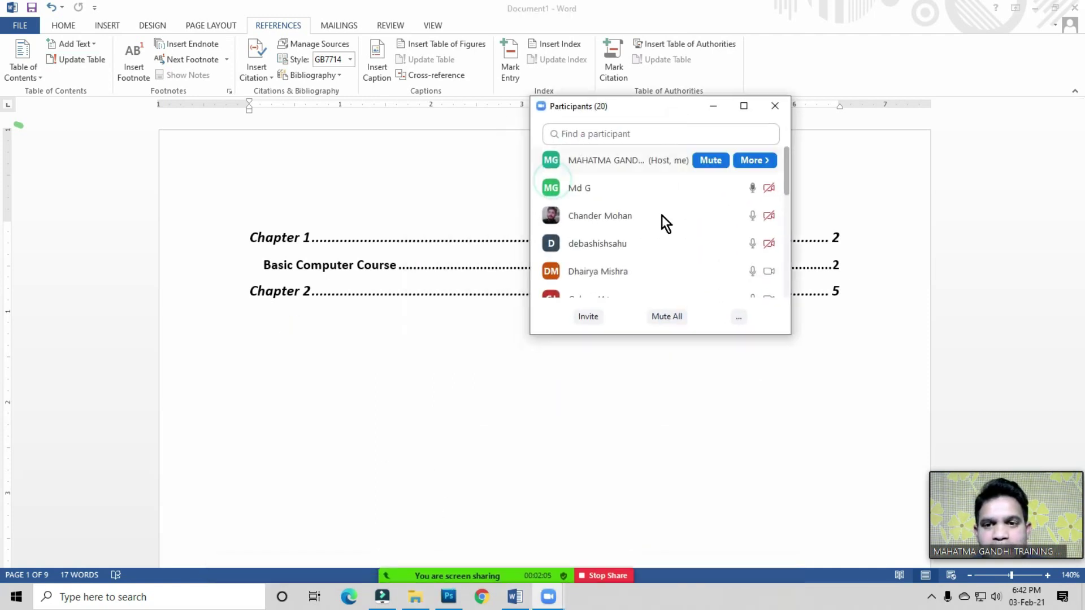
left_click(670, 318)
left_click(478, 309)
left_click(591, 332)
left_click(775, 106)
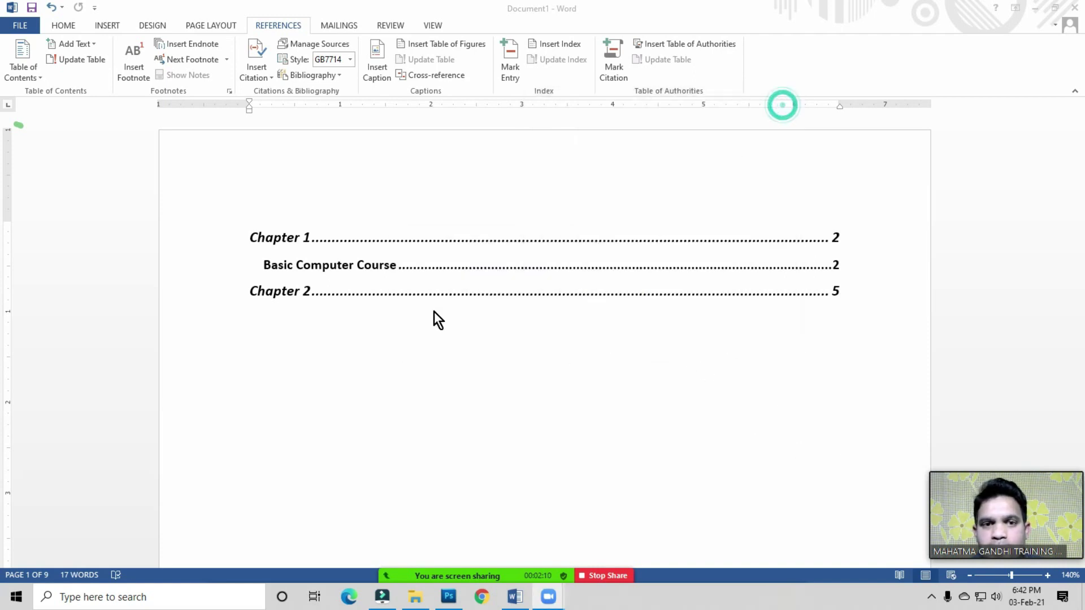
- Put the insertion point back below Chapter 2 on the table of contents page
left_click(333, 312)
left_click(320, 335)
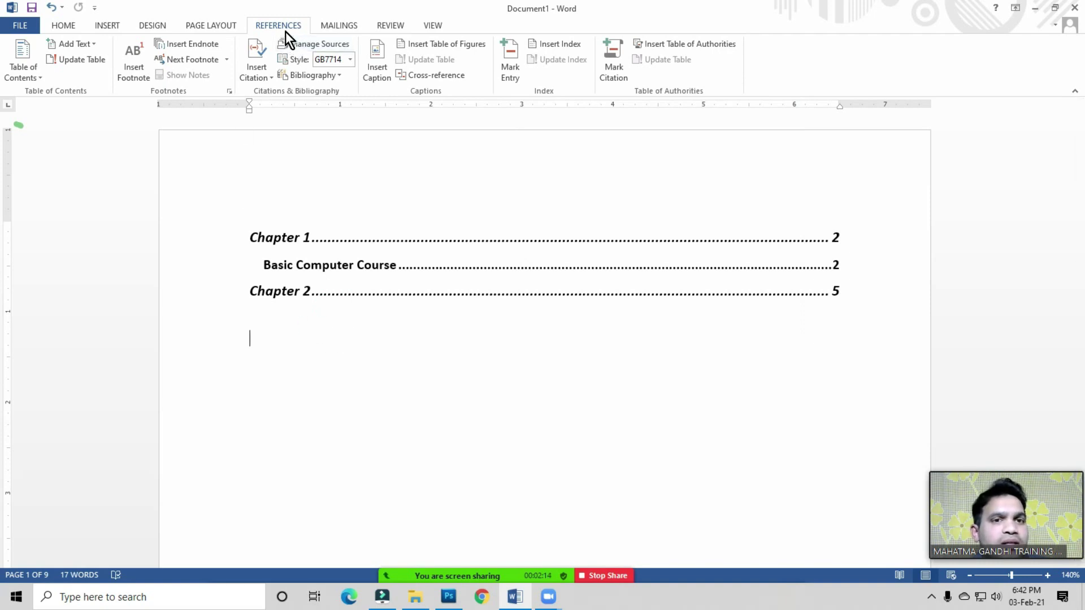
left_click(60, 86)
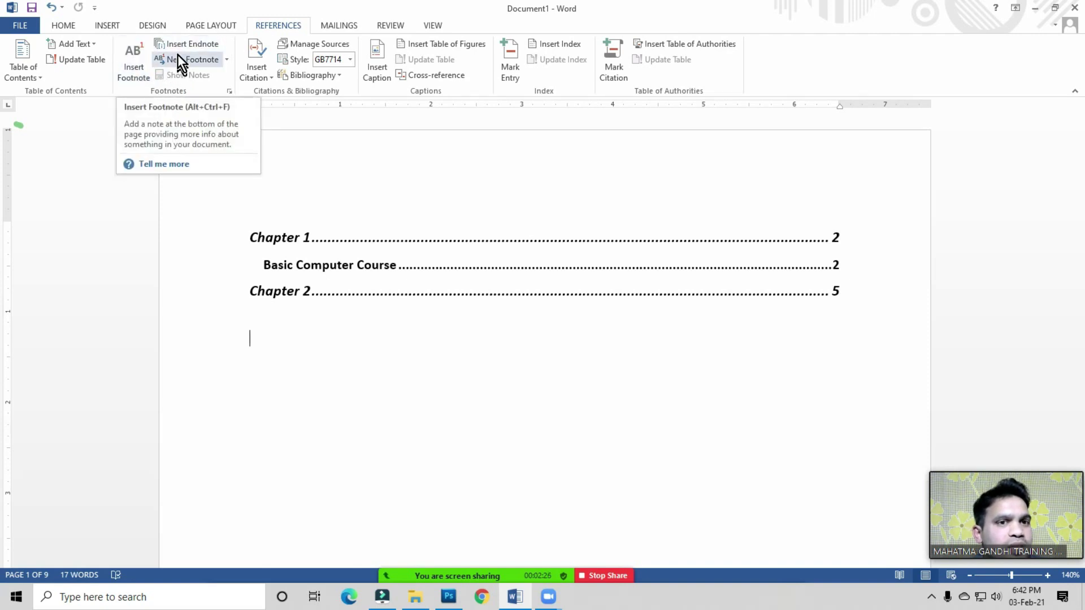
left_click(313, 311)
left_click(353, 325)
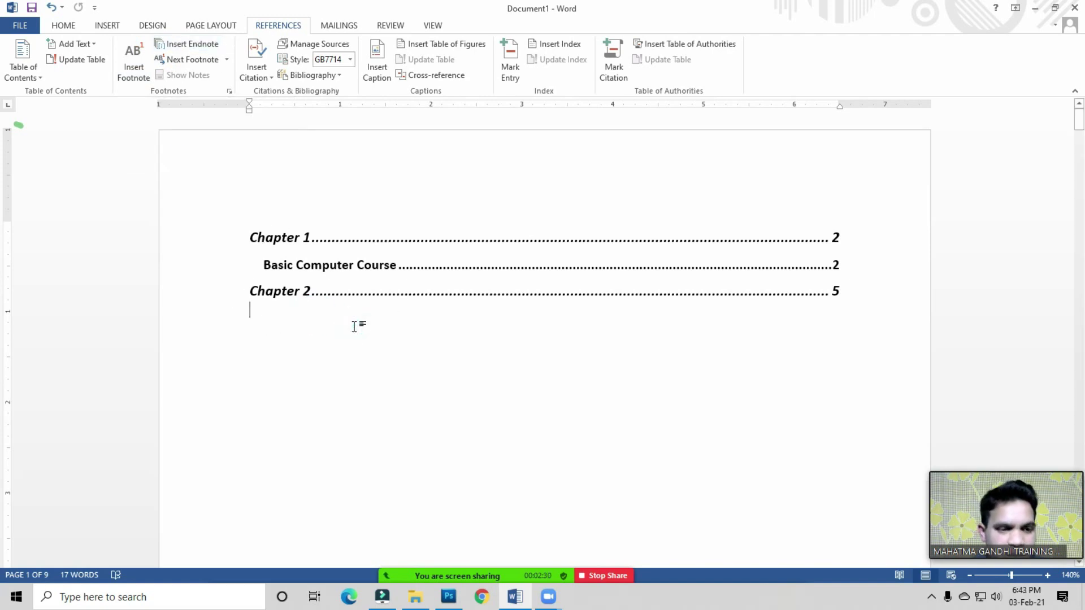
- Select the whole document with Ctrl+A and delete the contents table and chapters
key("ctrl+a")
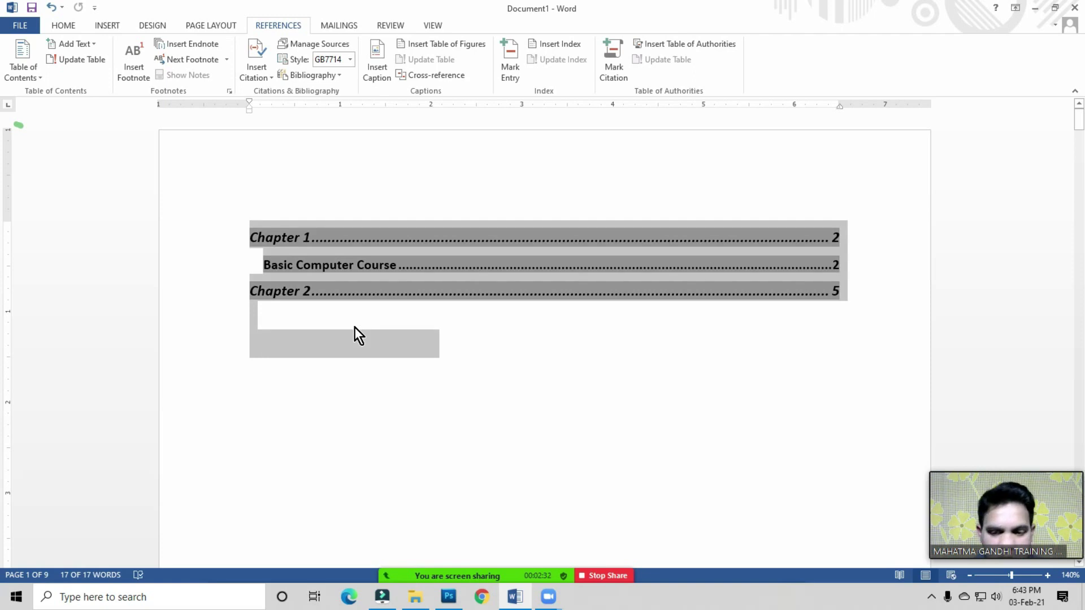
key("Delete")
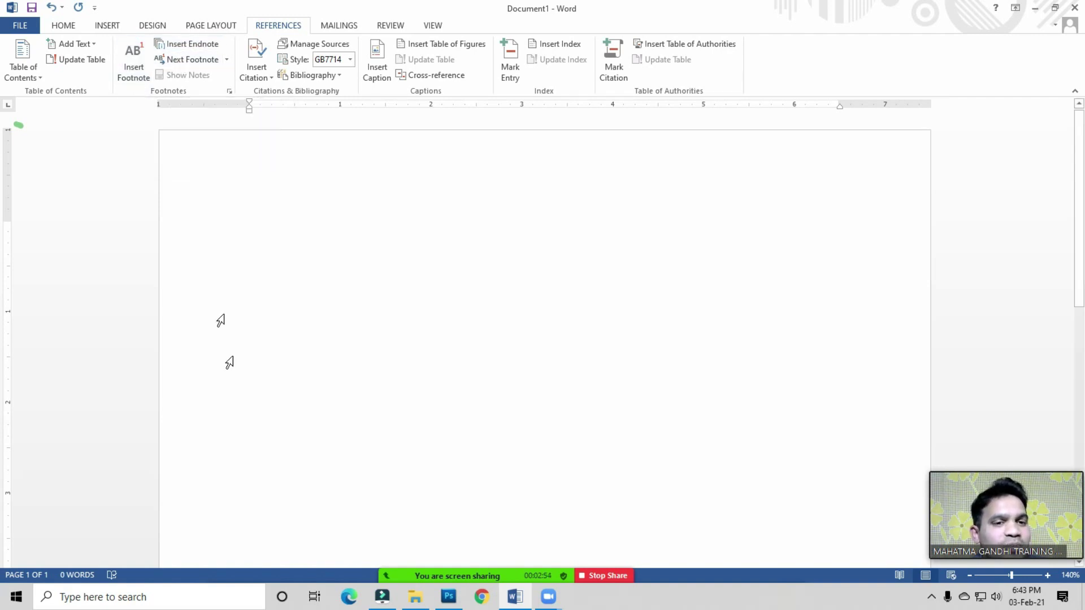
scroll(262, 474, "down", 5)
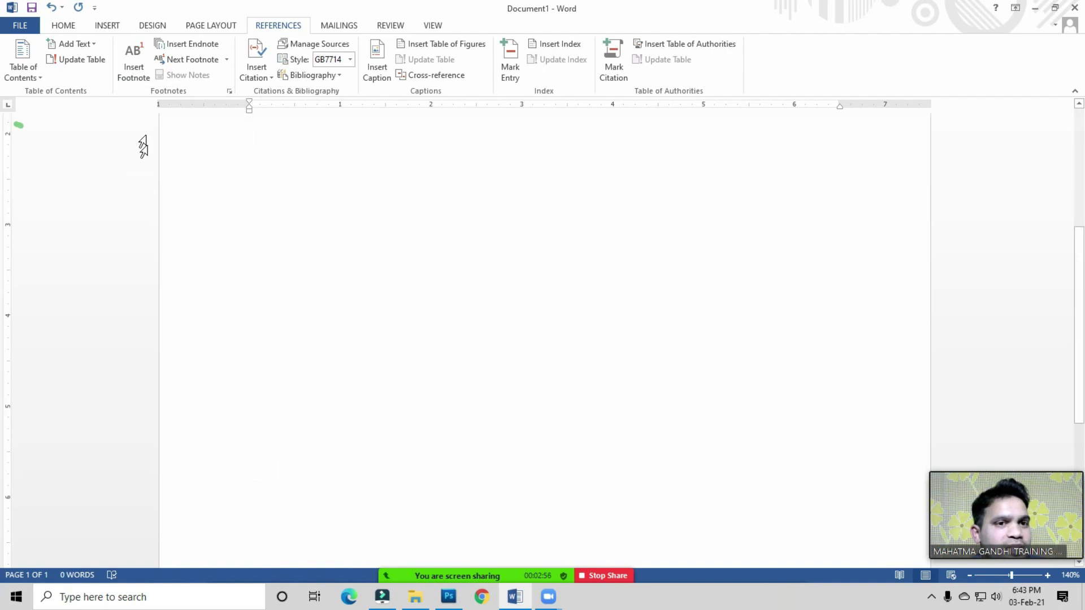
scroll(267, 194, "down", 6)
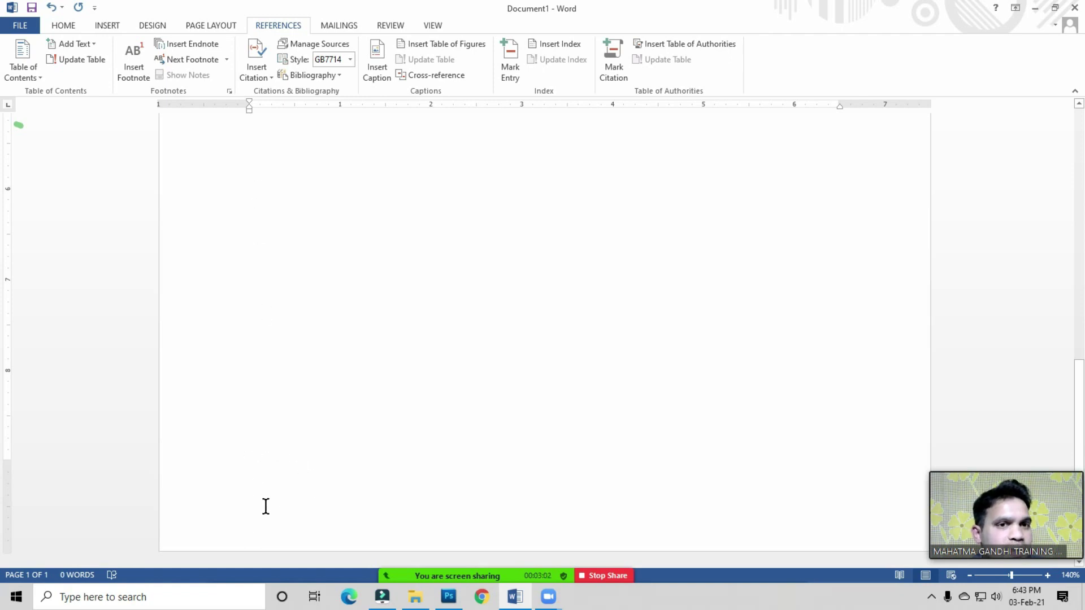
scroll(263, 506, "up", 10)
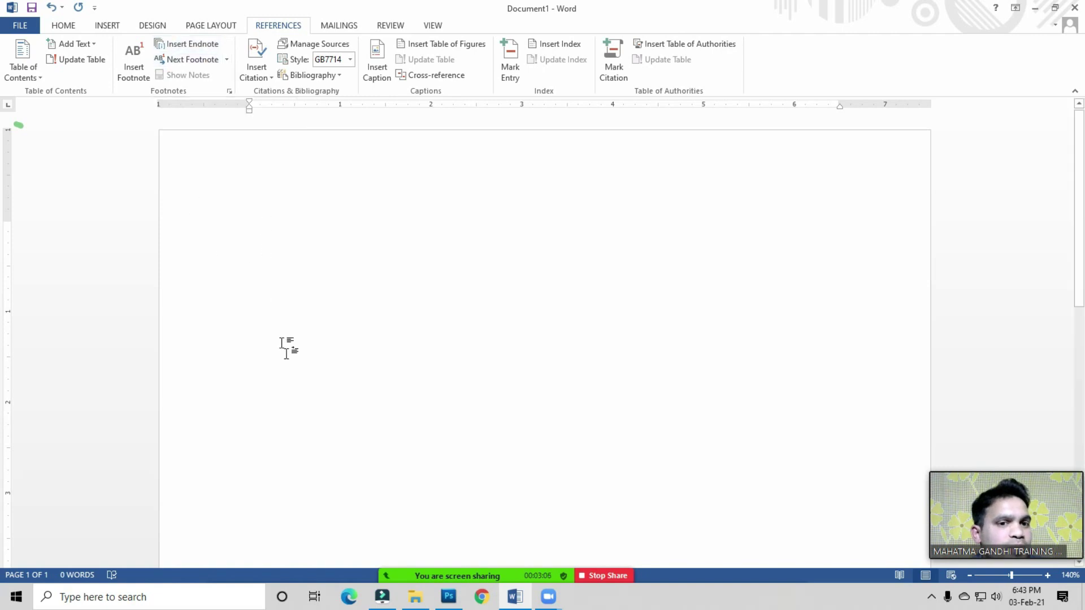
- Generate sample paragraphs on the blank page with =rand()
left_click(264, 242)
type("=rand()")
key("Return")
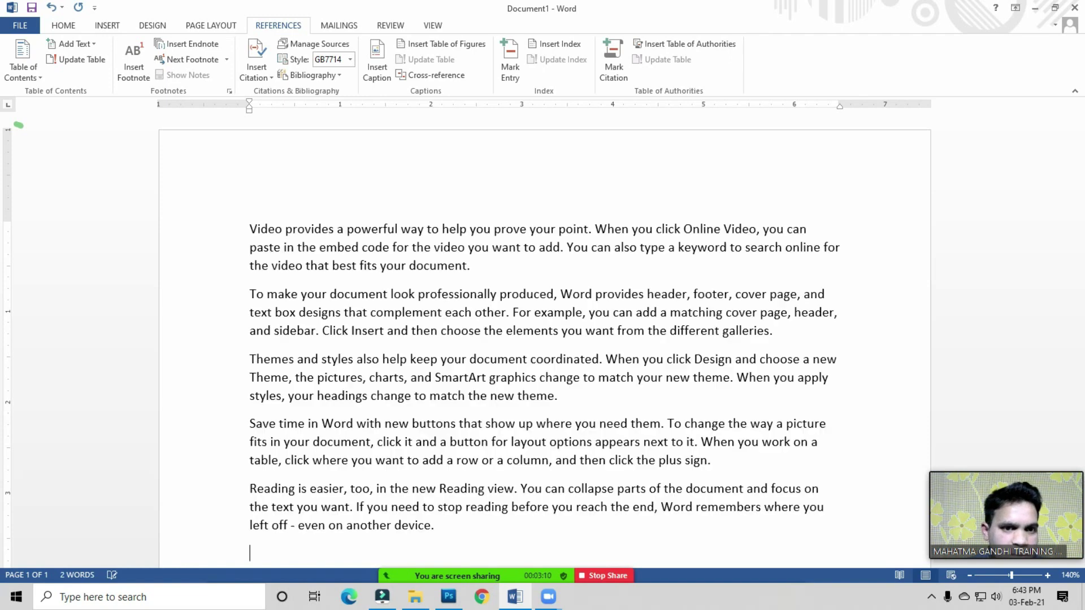
- Look over the five sample paragraphs and place the insertion point in the second one
scroll(386, 359, "down", 1)
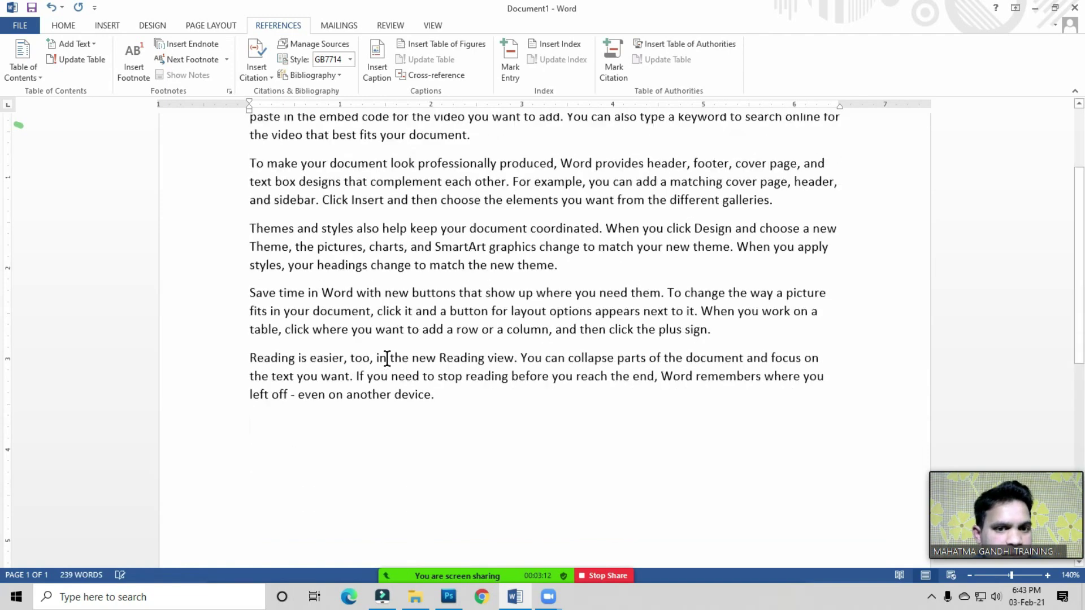
scroll(387, 358, "up", 1)
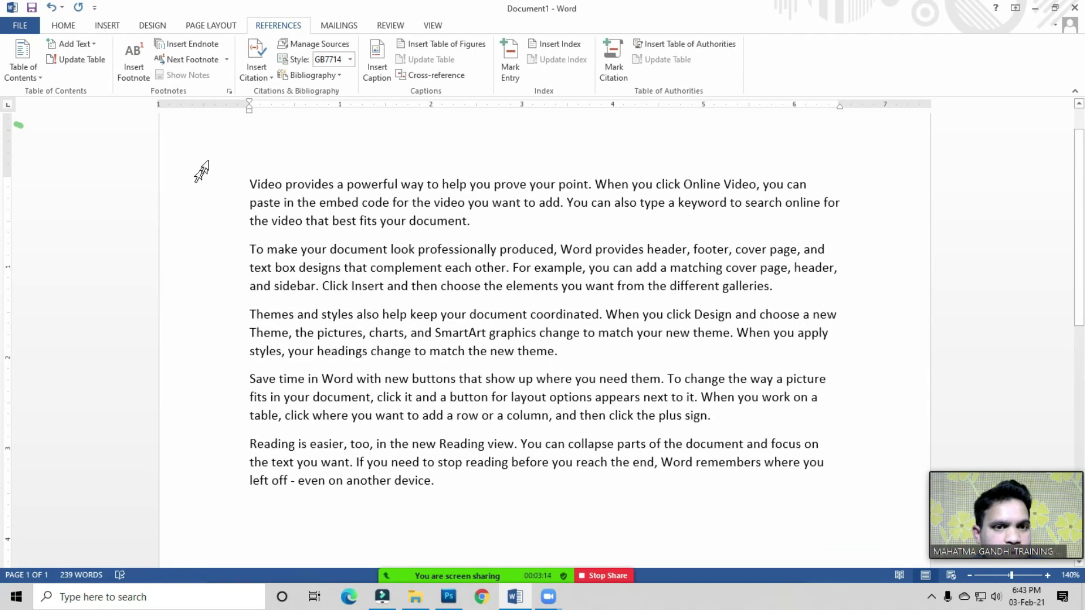
scroll(272, 452, "down", 1)
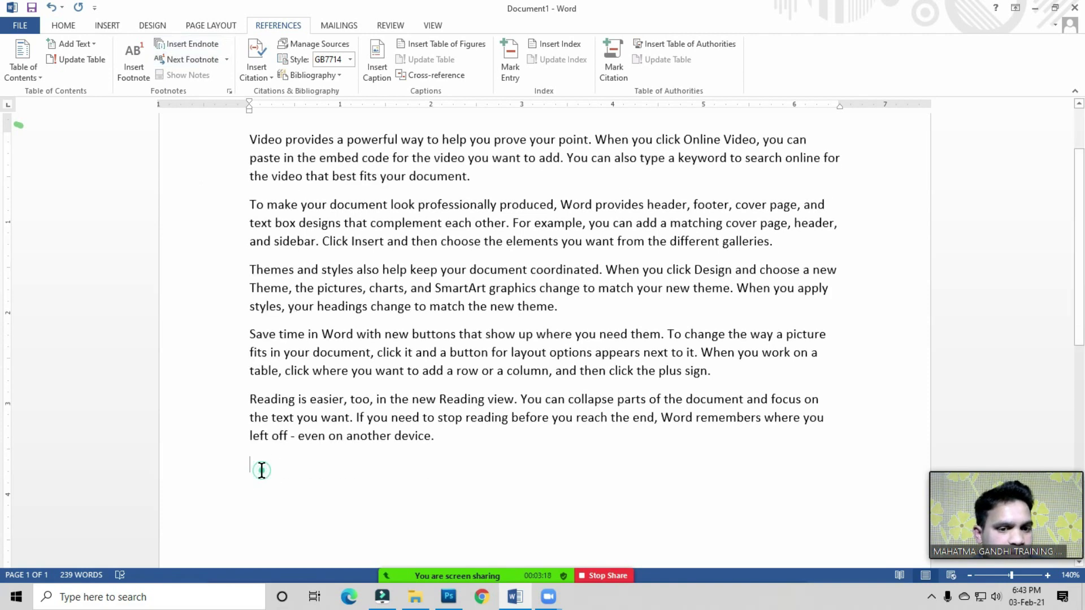
left_click(272, 468)
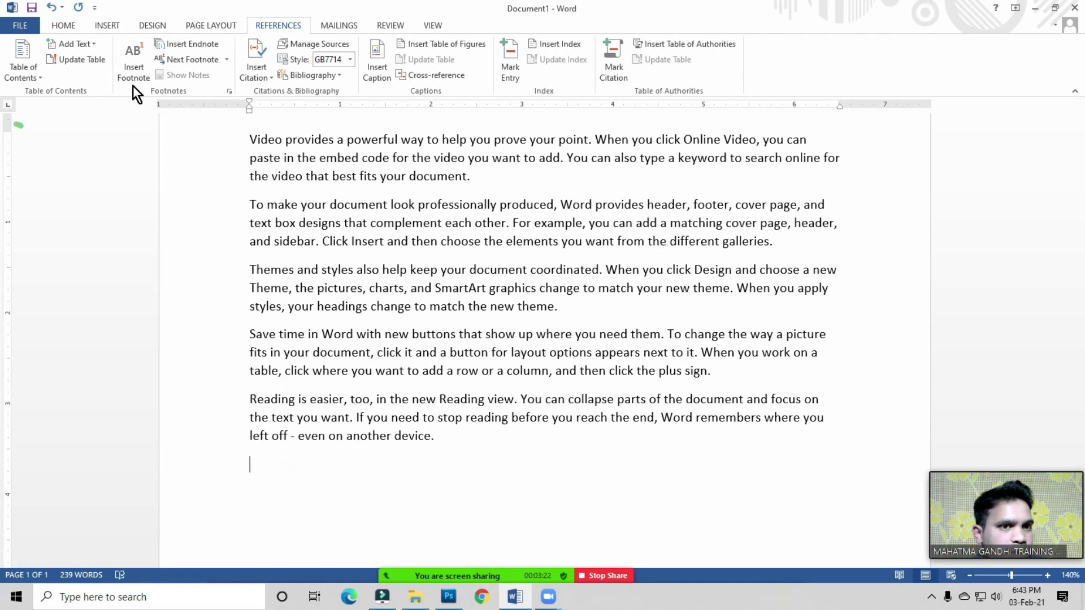
scroll(257, 421, "down", 5)
scroll(259, 424, "down", 5)
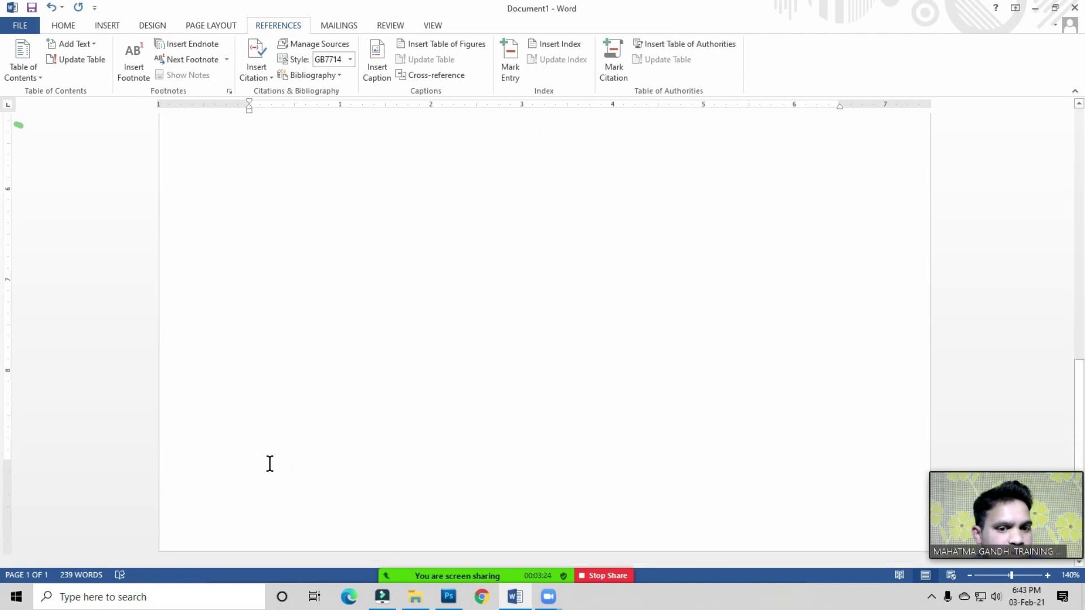
scroll(272, 501, "up", 4)
scroll(272, 501, "up", 4)
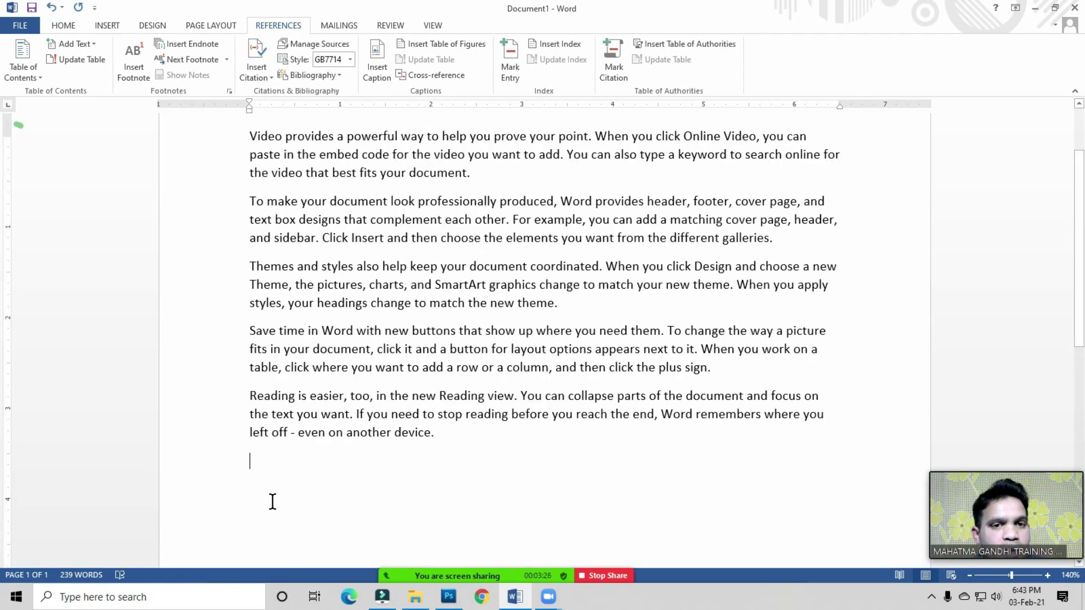
scroll(271, 502, "up", 2)
left_click(341, 328)
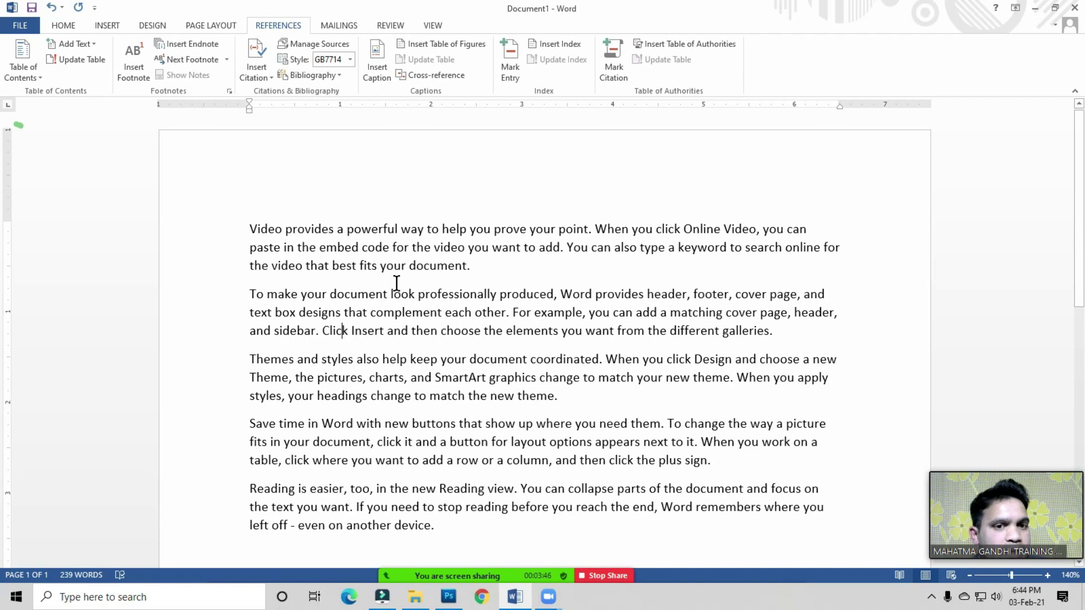
left_click(378, 233)
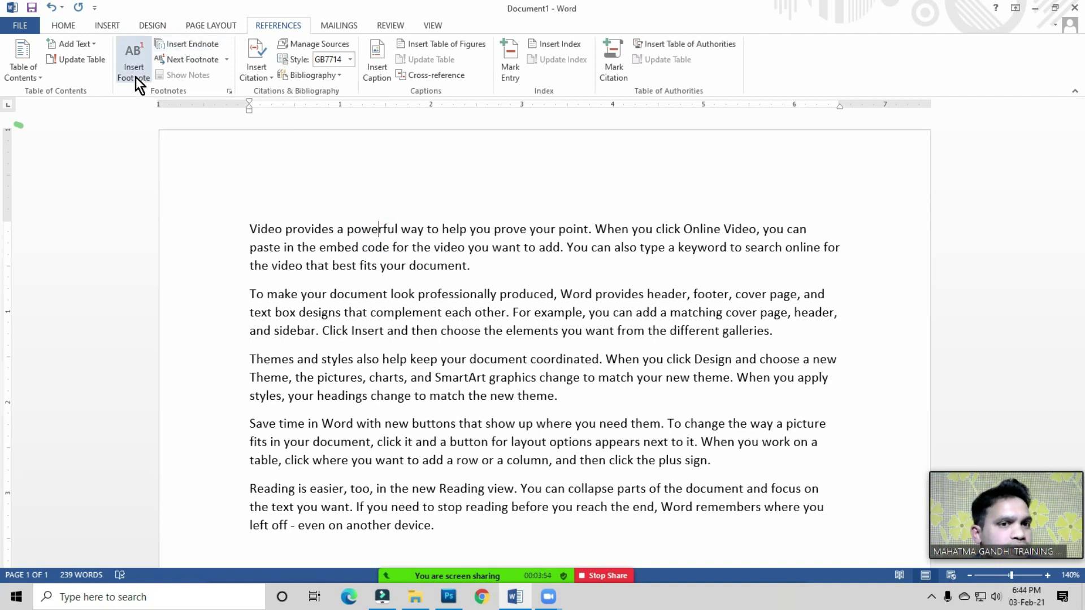
left_click(298, 272)
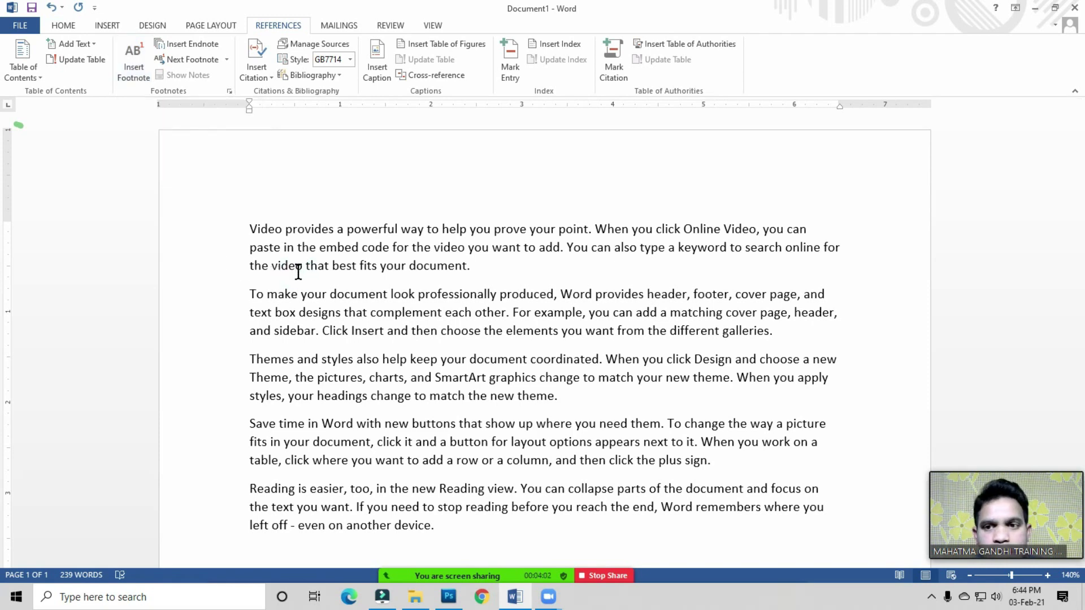
left_click(298, 272)
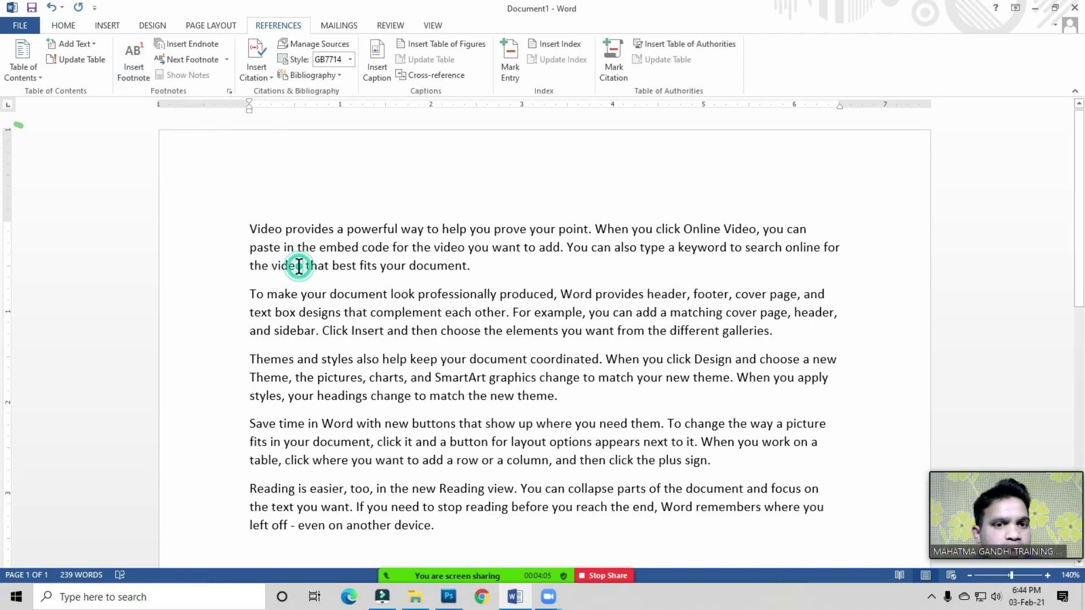
left_click(719, 236)
left_click(465, 254)
left_click(426, 245)
left_click(450, 265)
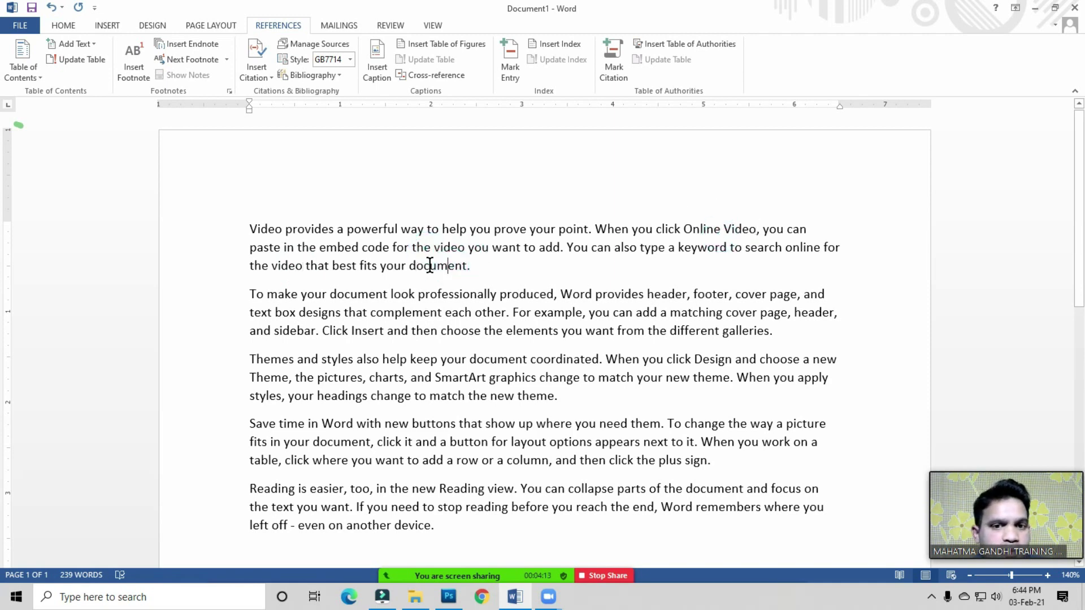
left_click(302, 254)
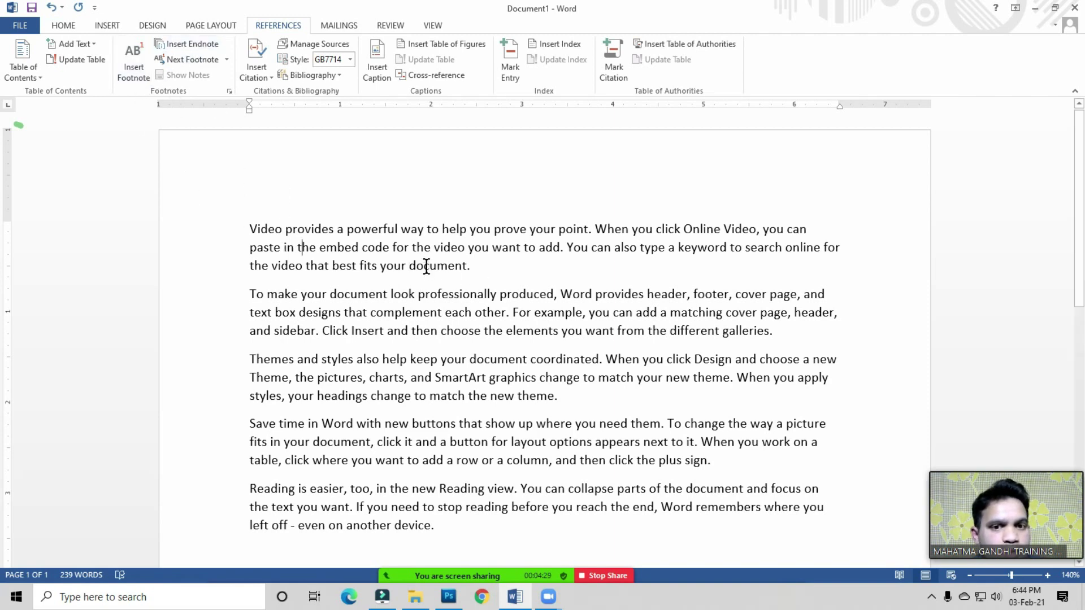
left_click(468, 266)
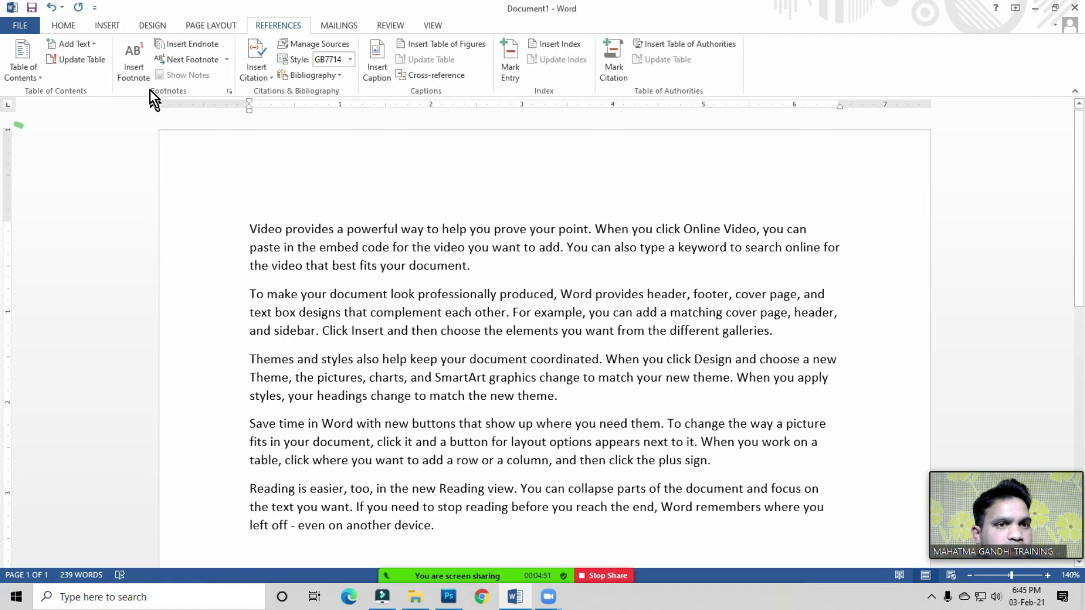
- Insert footnote 1 after 'document' in paragraph one with the text 'Letter, Pages, Project'
left_click(139, 72)
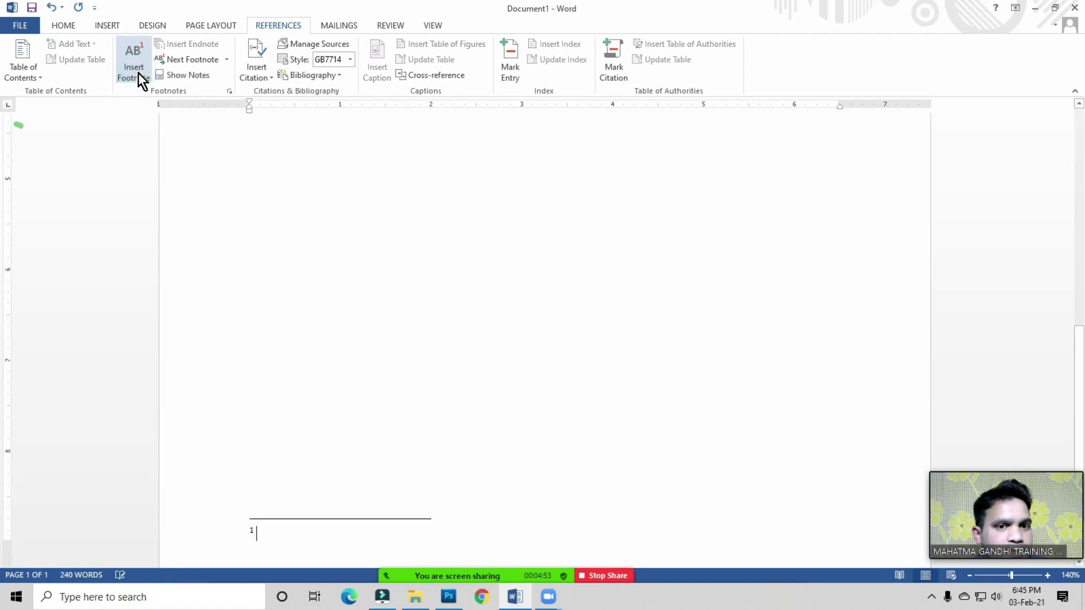
scroll(320, 366, "down", 2)
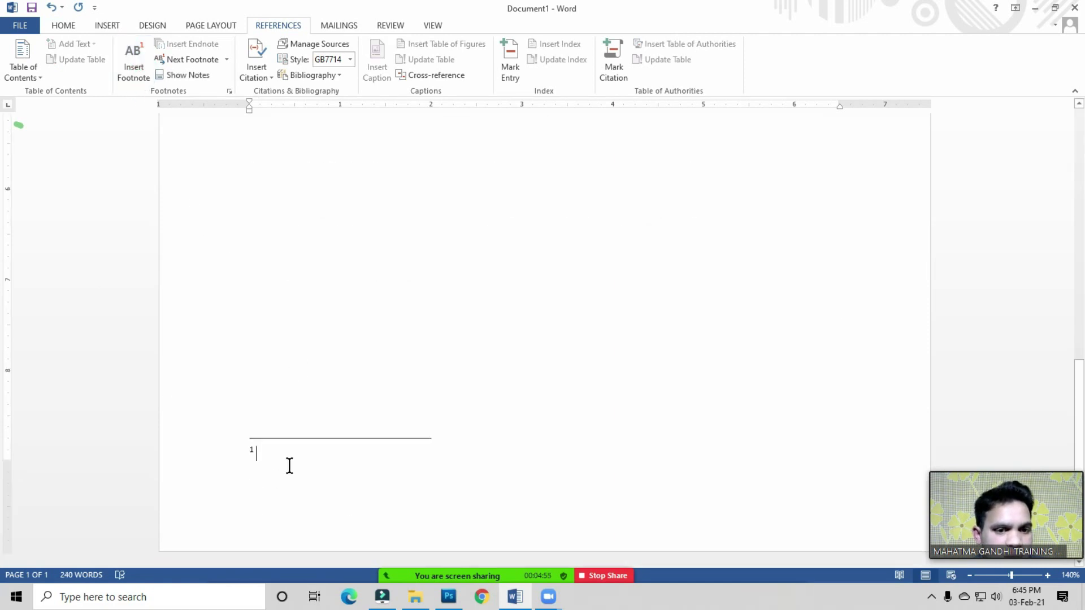
left_click(273, 464)
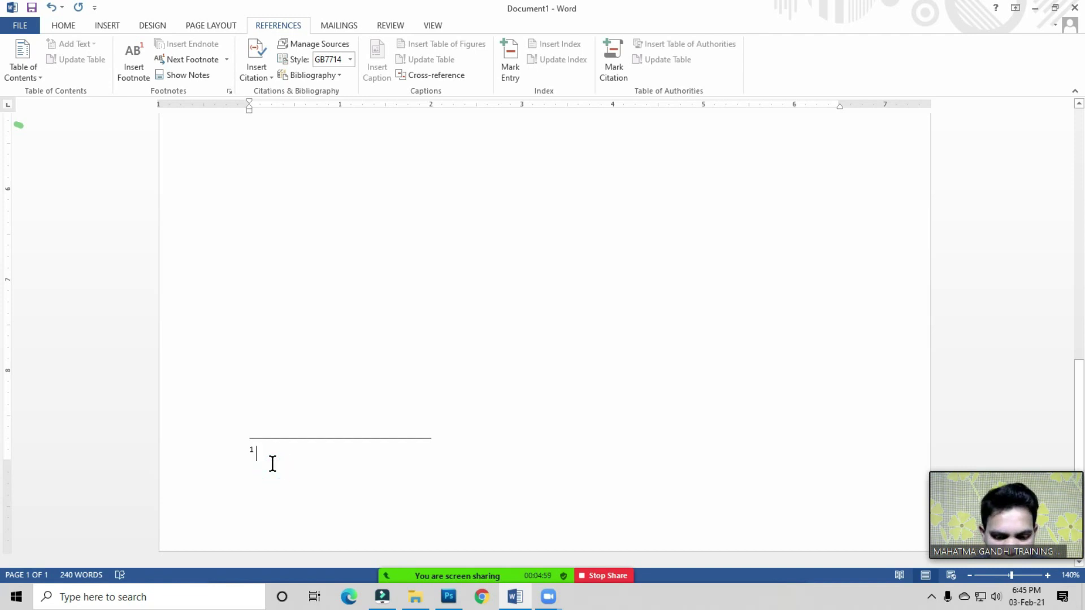
type("Letter,")
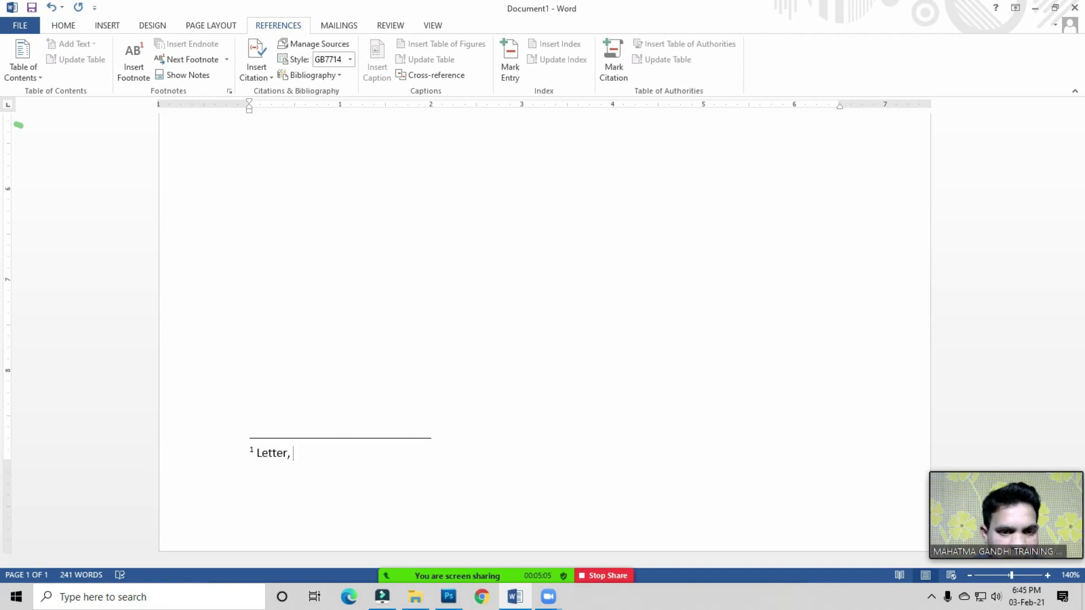
type(" Pages,")
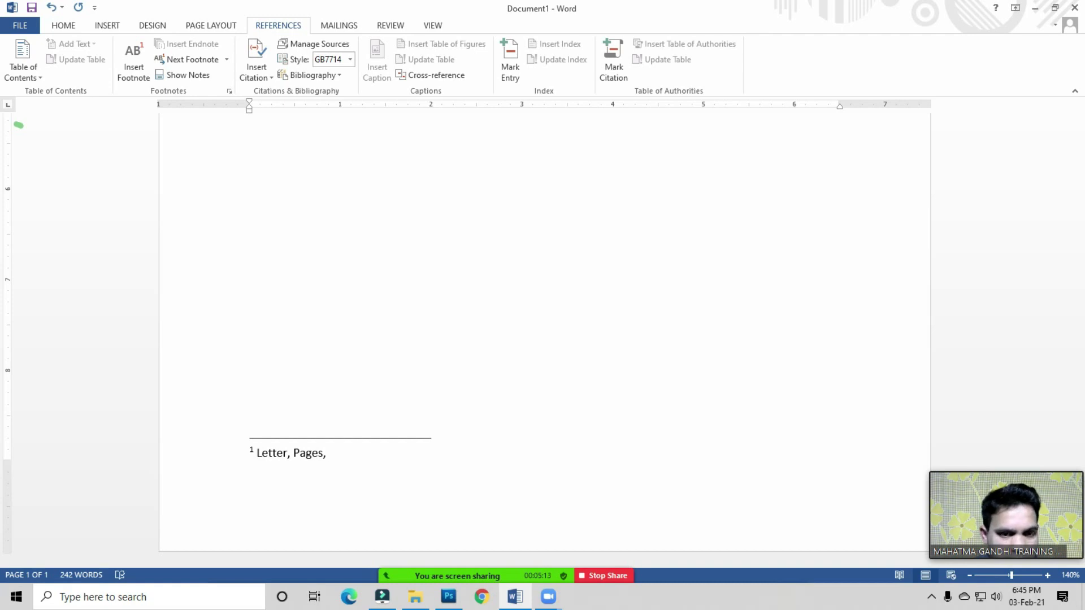
type(" Project")
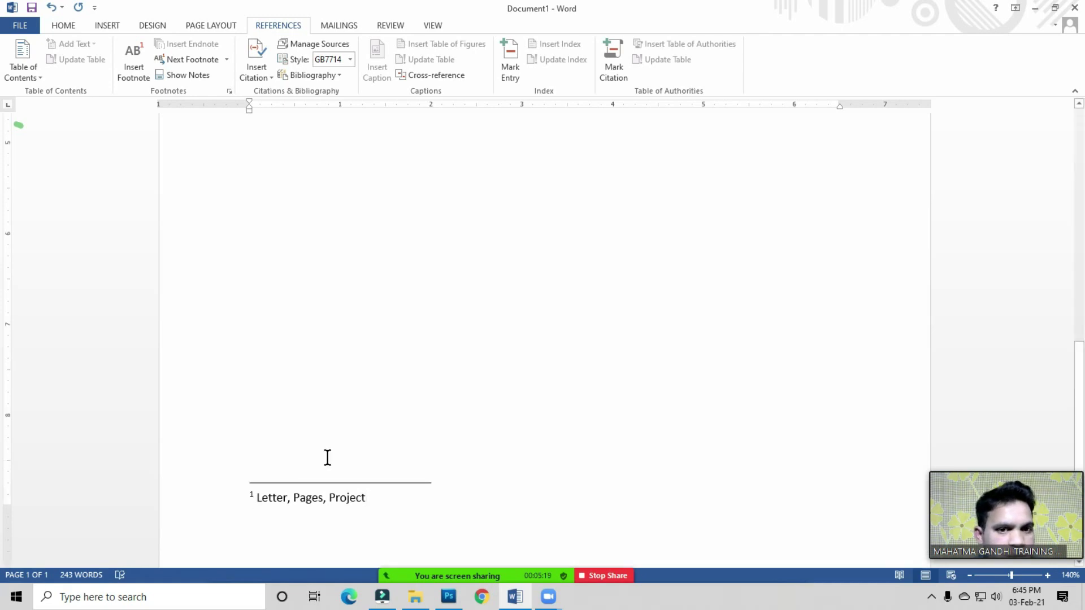
scroll(356, 451, "up", 5)
scroll(356, 451, "up", 5)
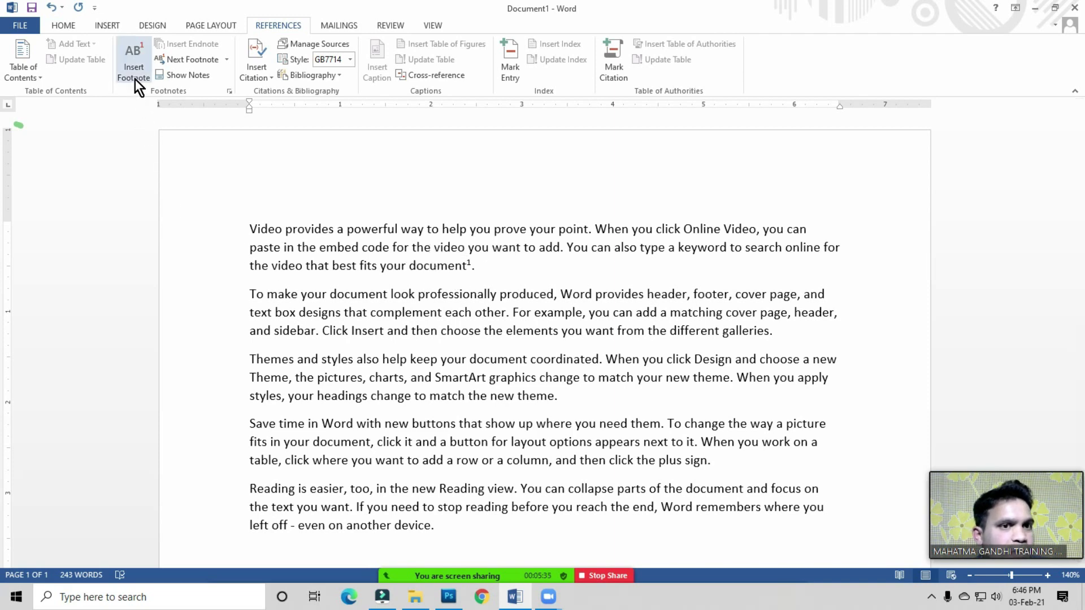
- Place the insertion point right after the word 'header' in the second paragraph
left_click(295, 266)
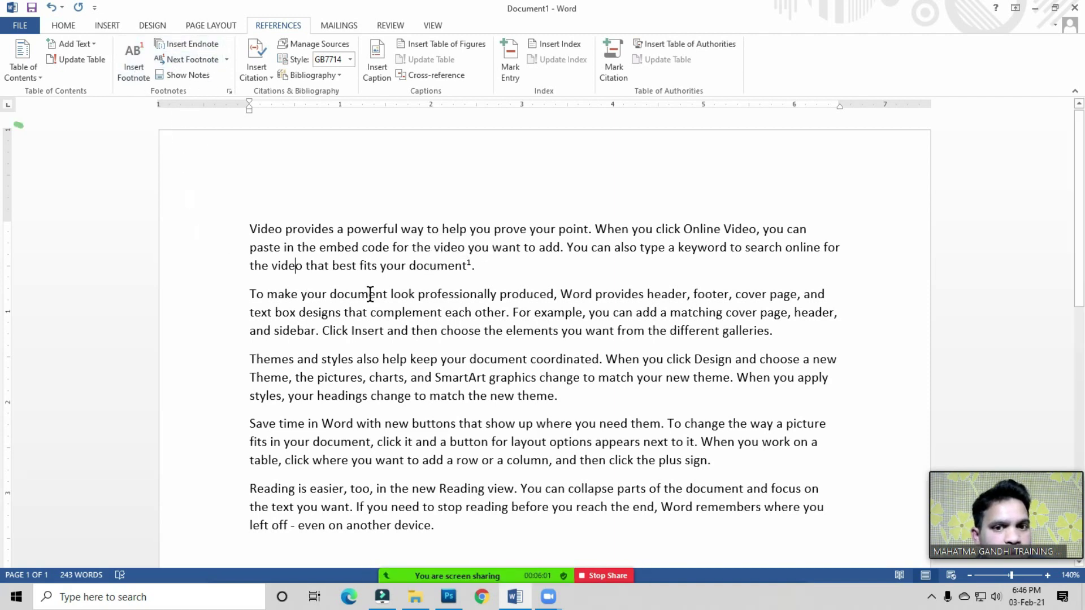
mouse_move(468, 265)
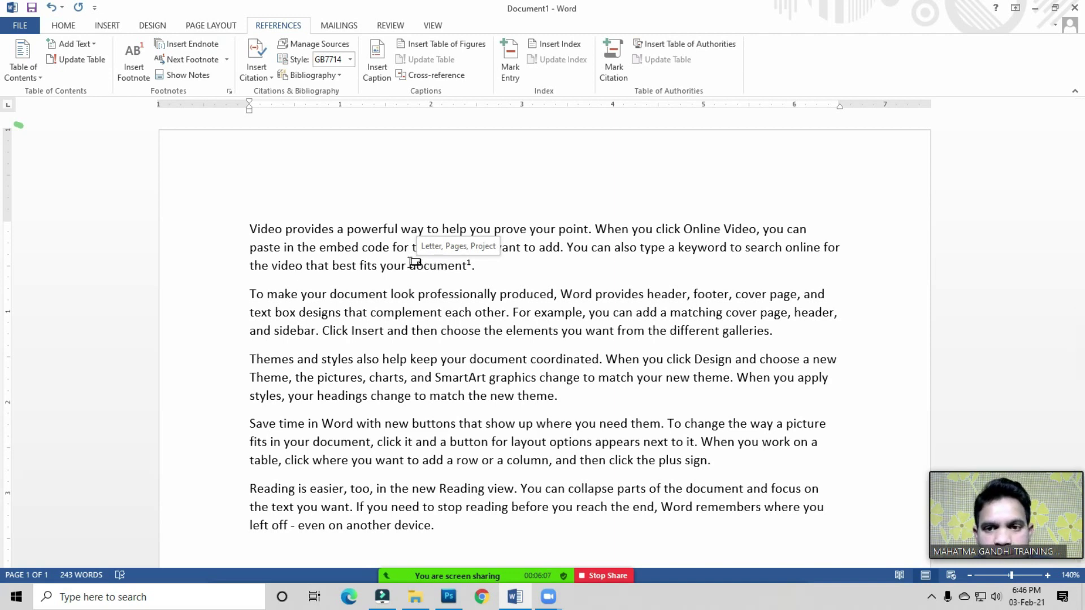
left_click(424, 359)
scroll(512, 326, "down", 1)
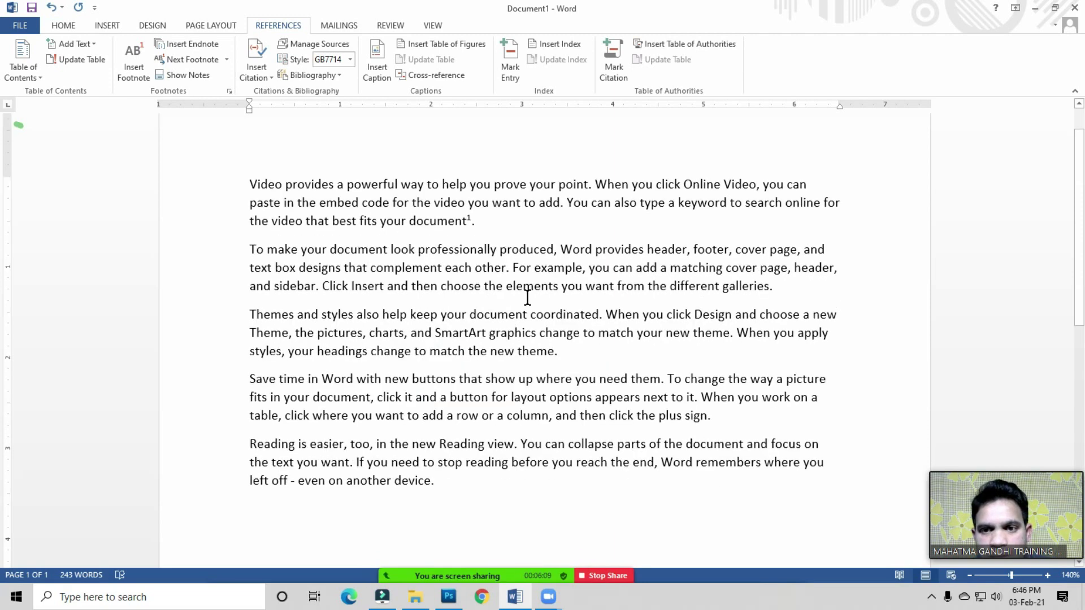
left_click(689, 250)
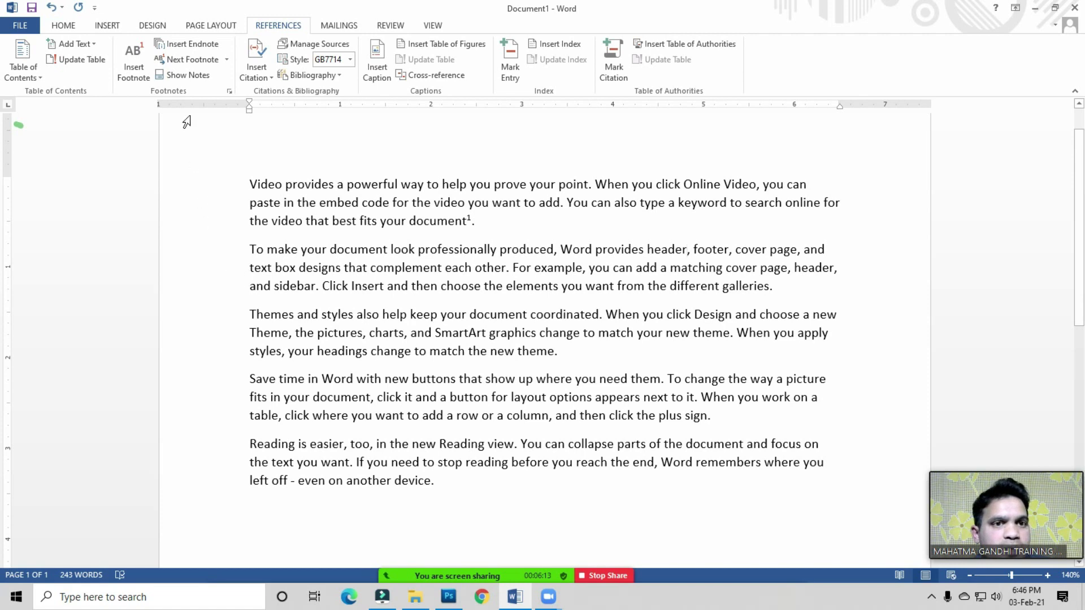
- Insert an endnote after the word 'header' reading 'Top of the page'
left_click(197, 45)
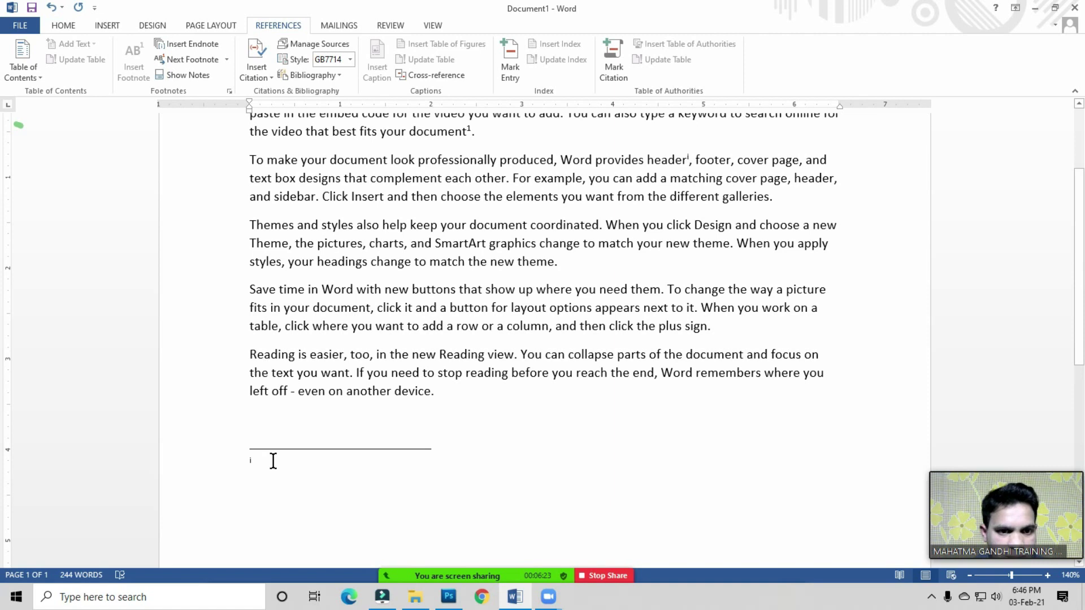
type("Top of Page")
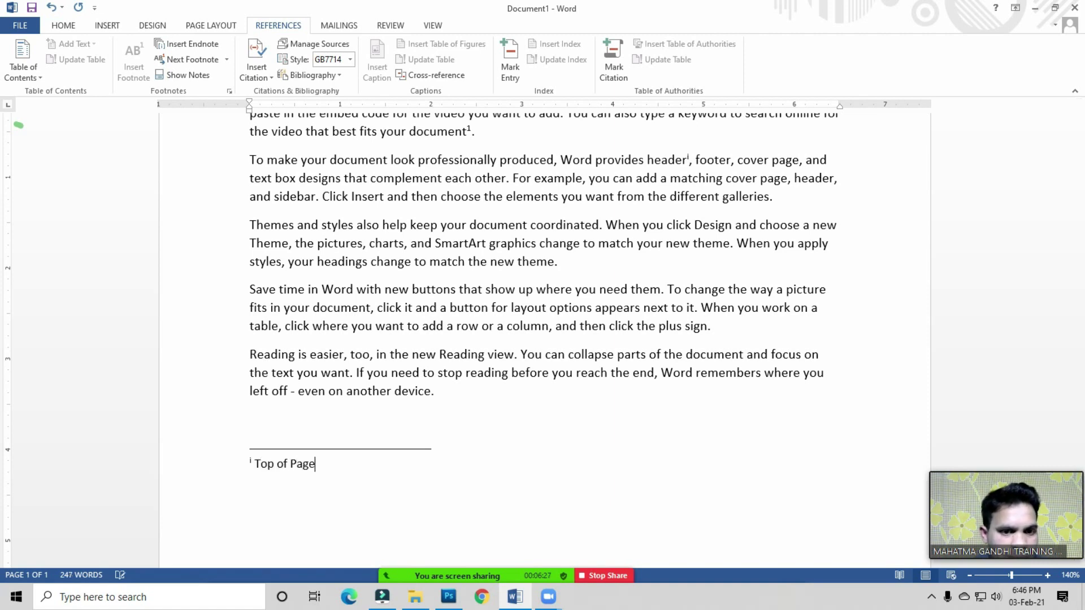
left_click(291, 464)
type("the")
key("Delete")
key("Delete")
key("Delete")
type("page")
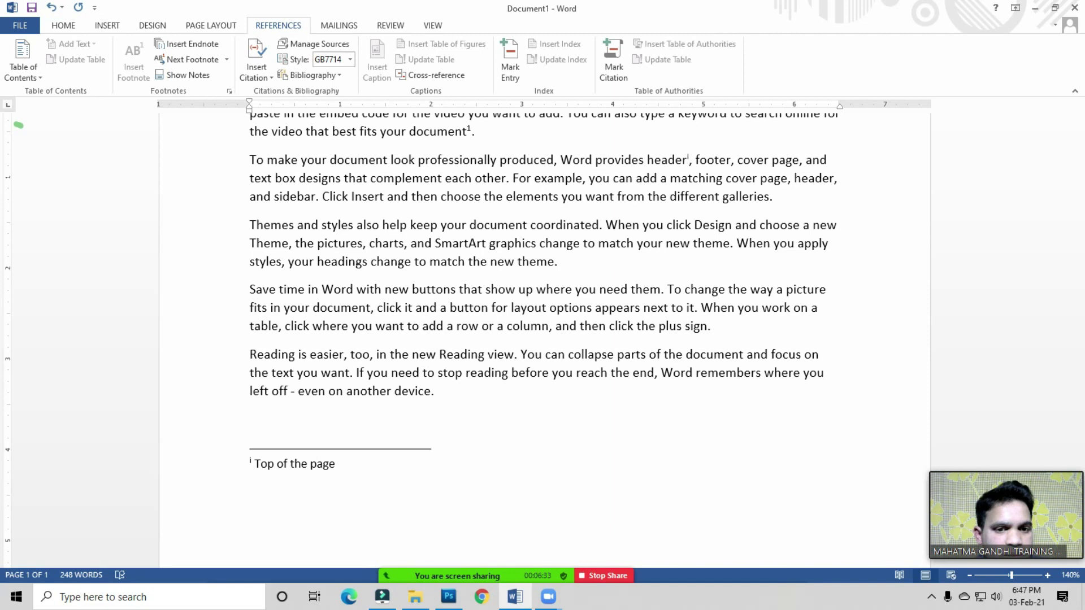
scroll(471, 387, "up", 3)
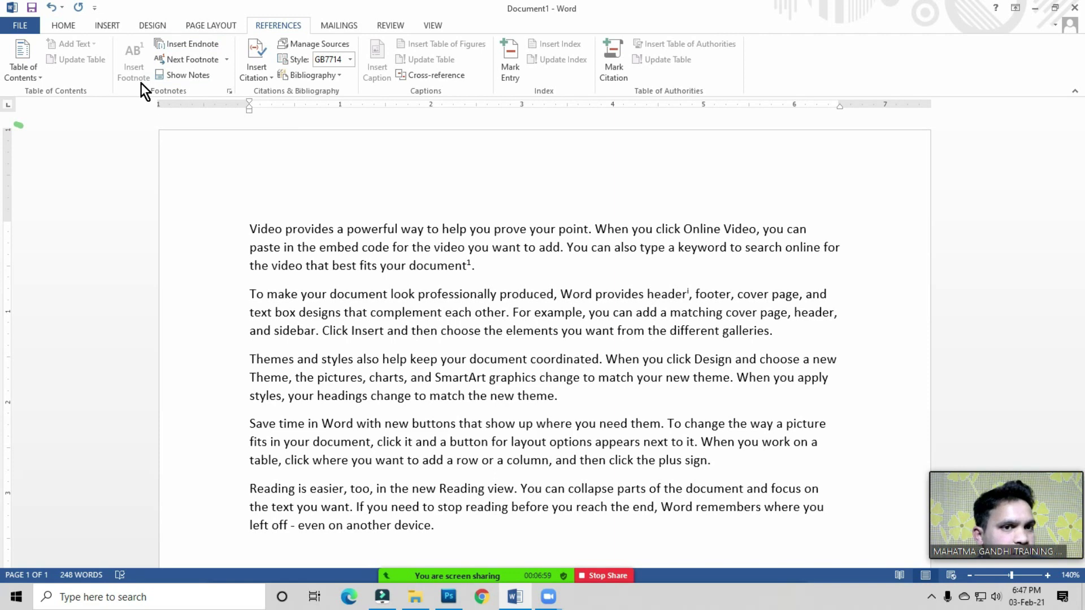
scroll(310, 352, "down", 5)
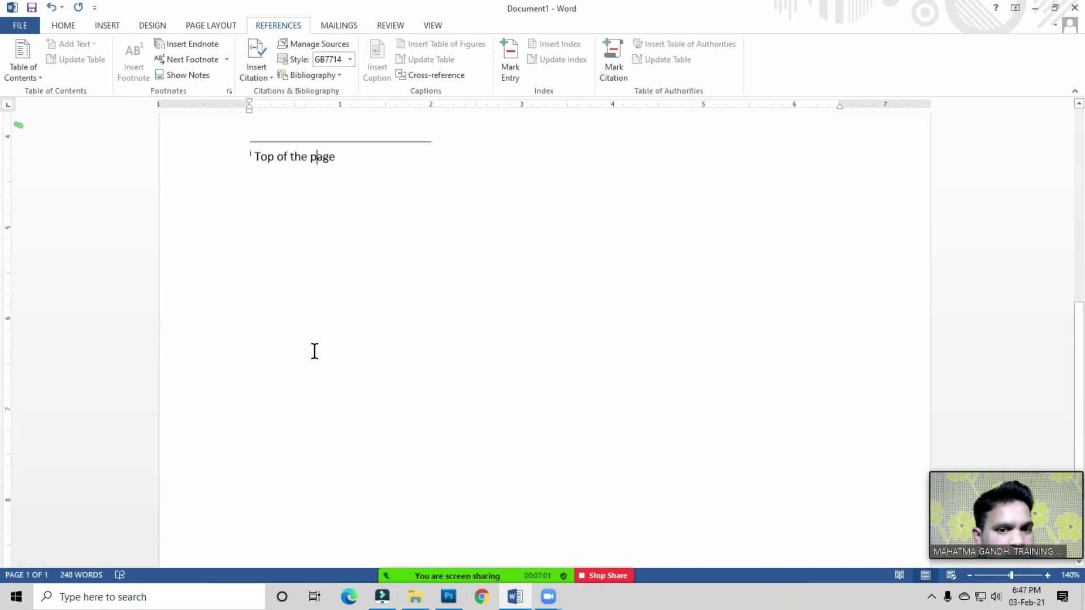
scroll(315, 352, "down", 2)
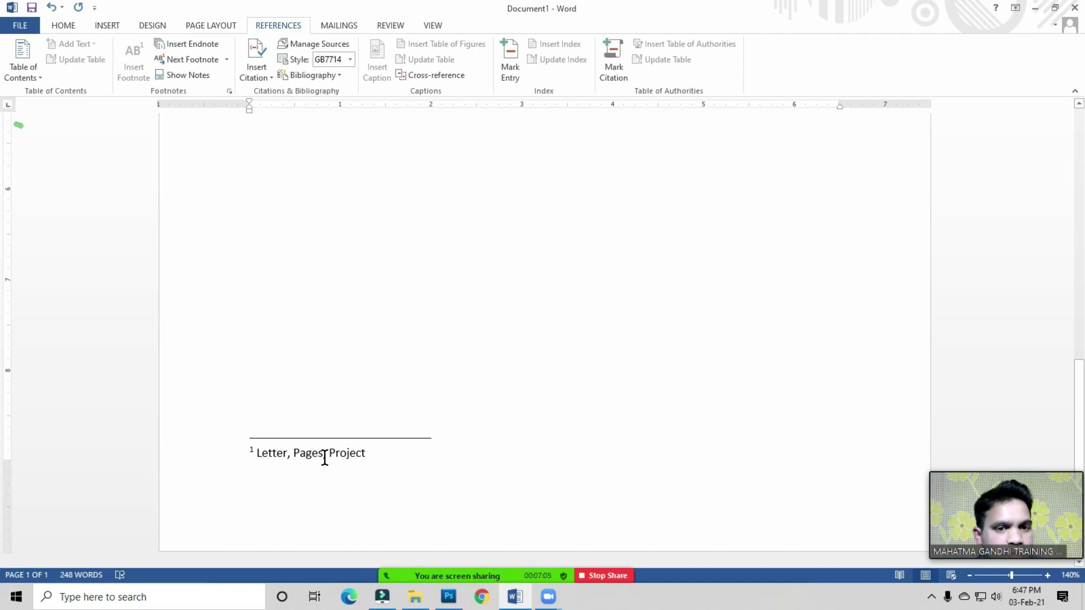
scroll(325, 459, "up", 3)
scroll(323, 456, "up", 5)
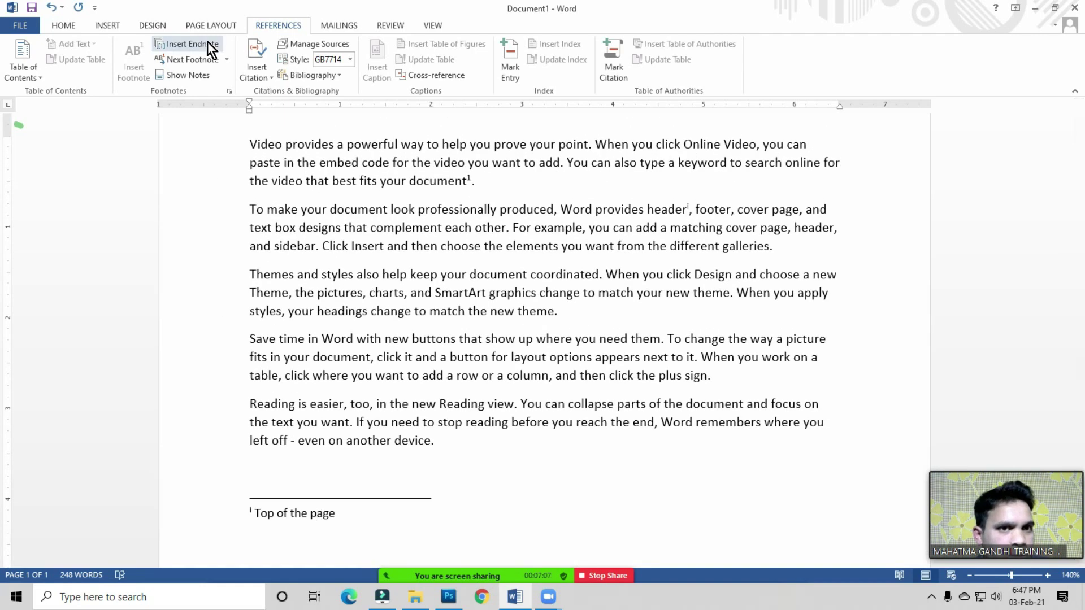
left_click(348, 516)
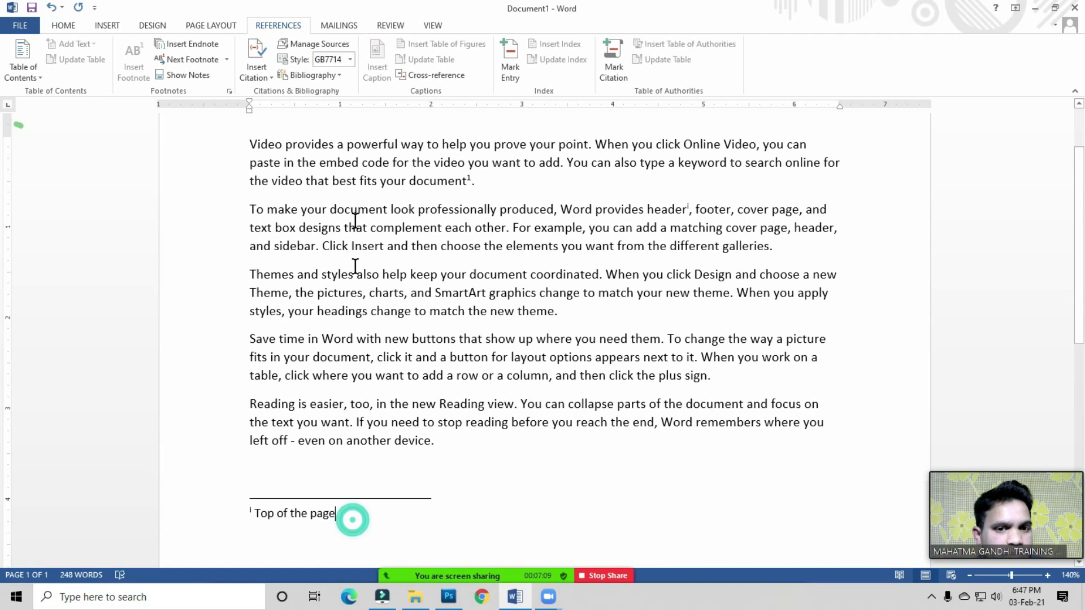
left_click(452, 442)
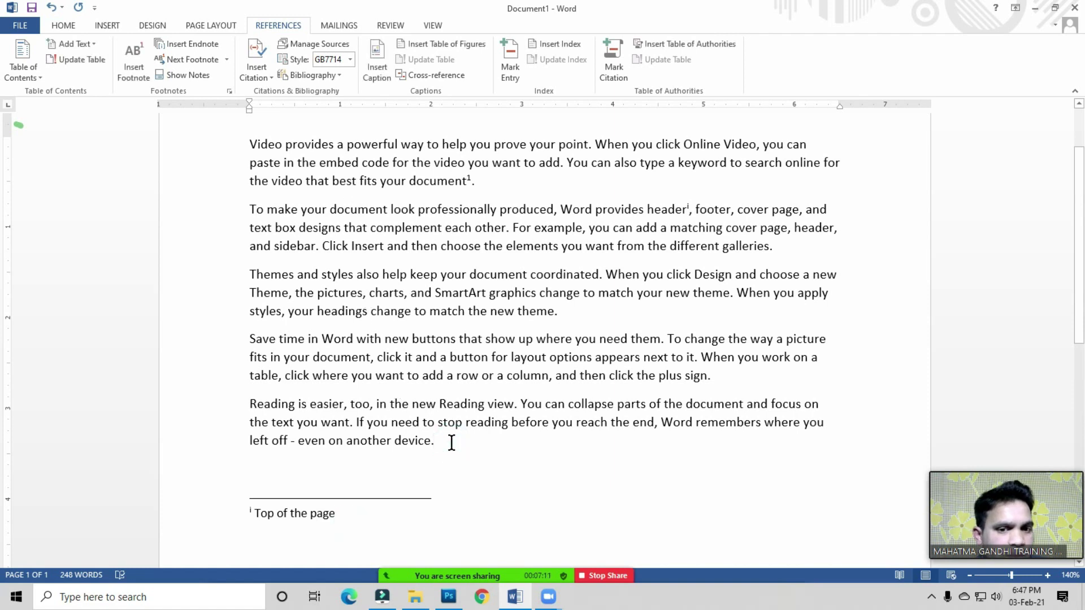
left_click(346, 516)
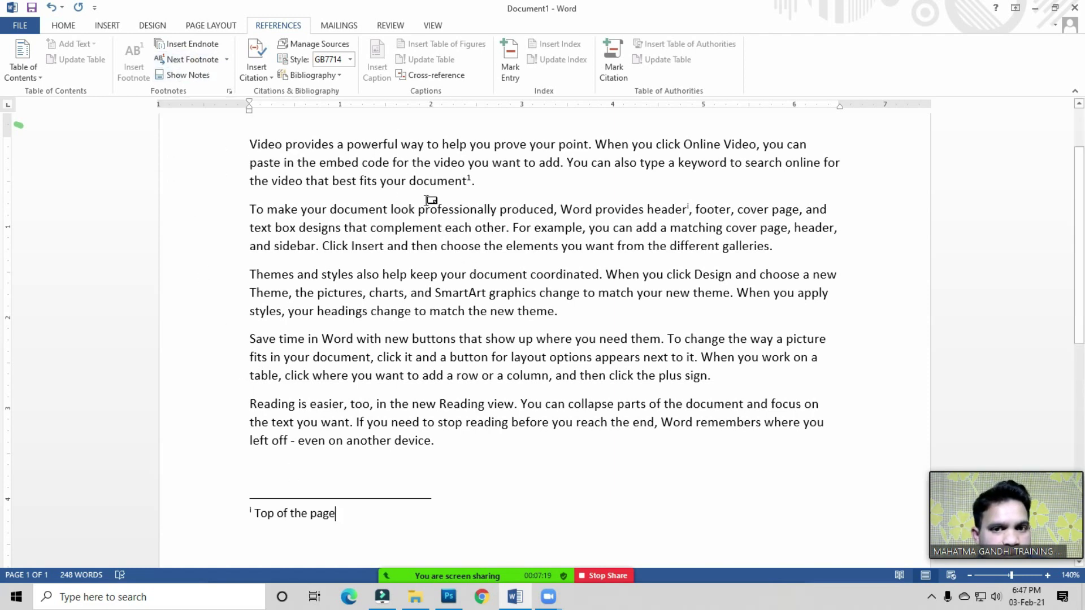
left_click(195, 60)
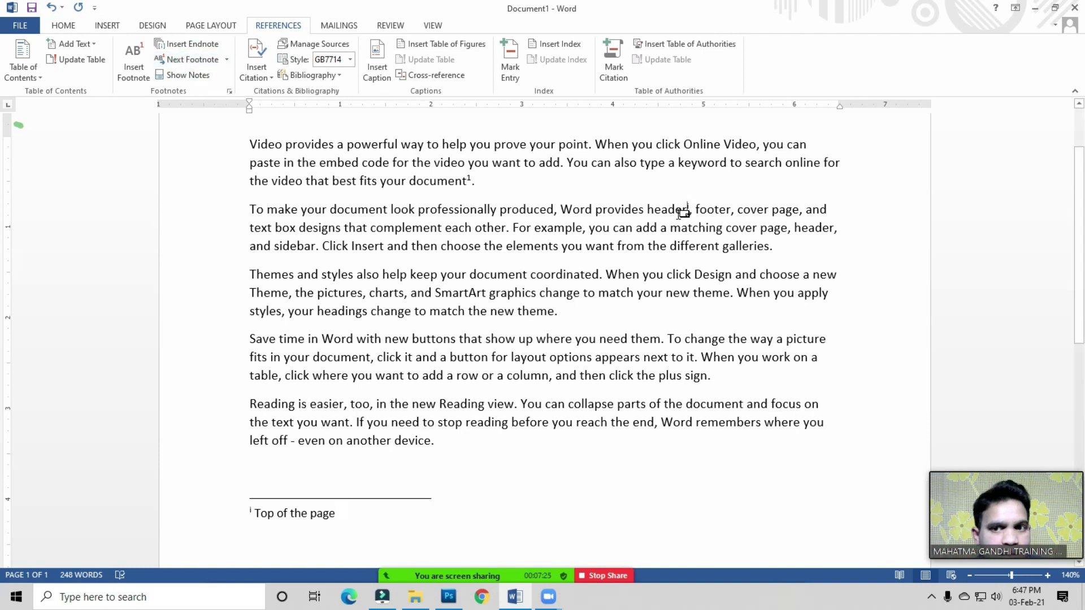
left_click(189, 60)
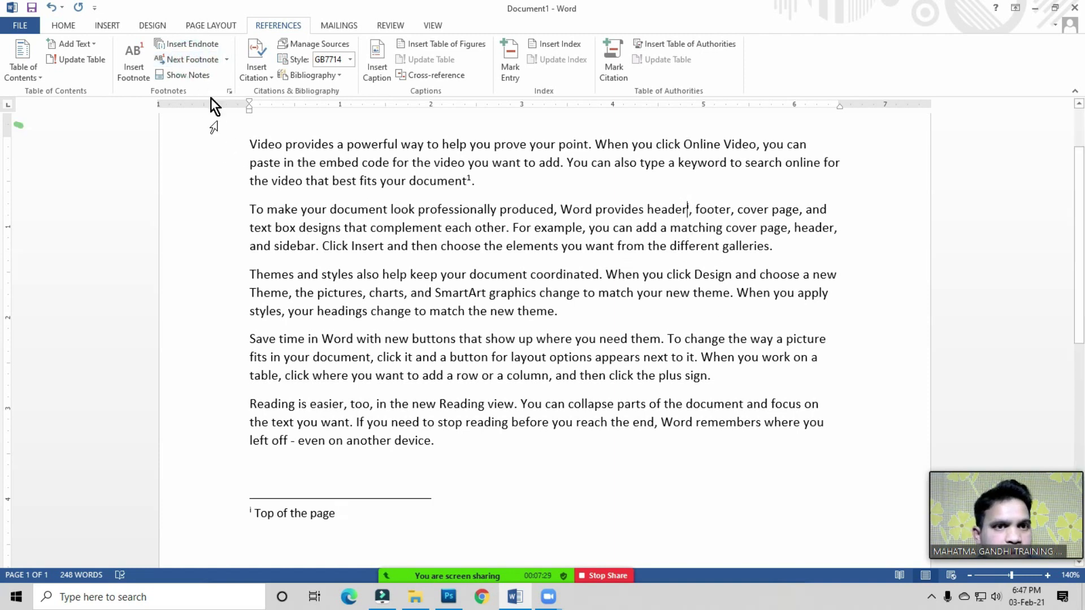
left_click(247, 146)
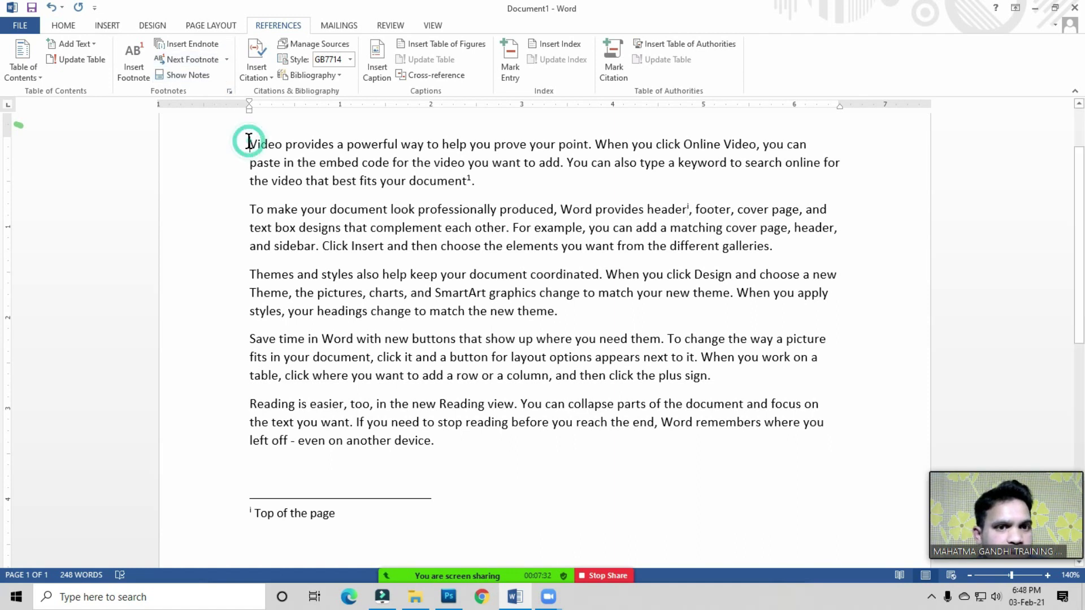
left_click(229, 61)
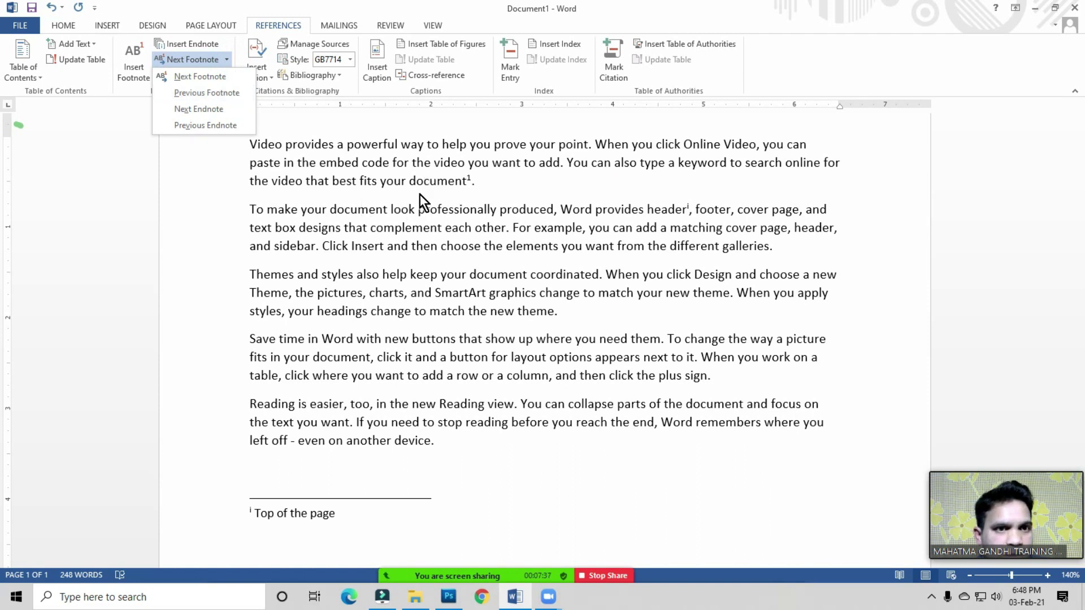
left_click(203, 77)
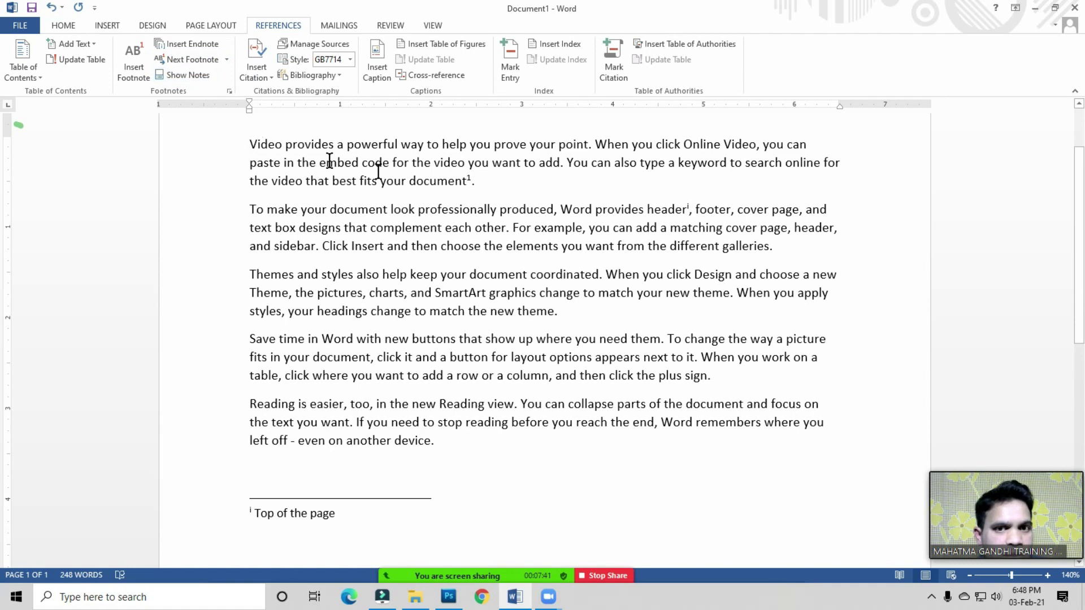
left_click(468, 181)
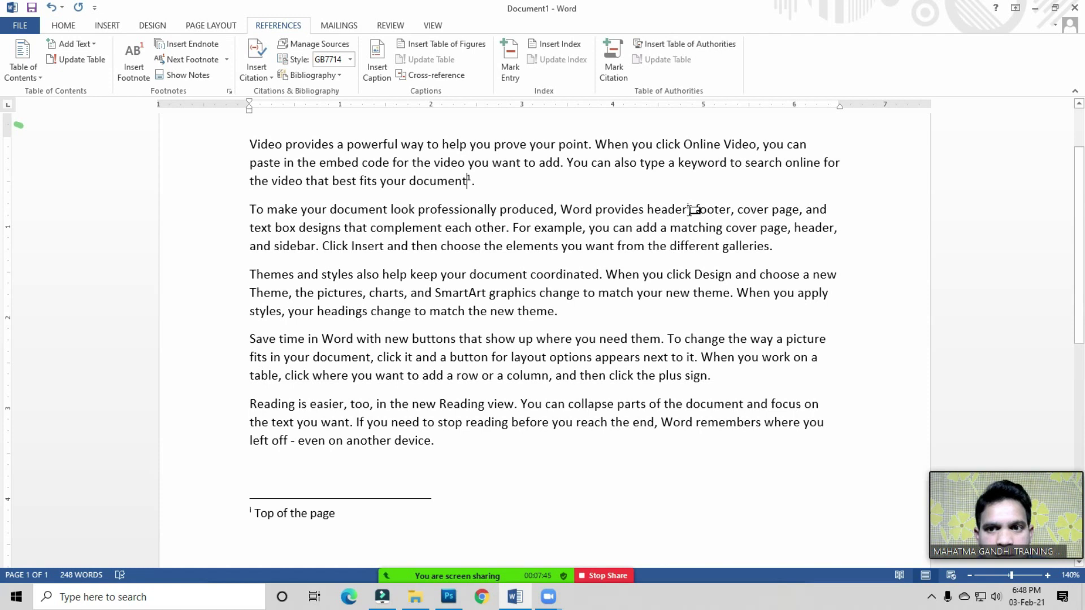
left_click(229, 60)
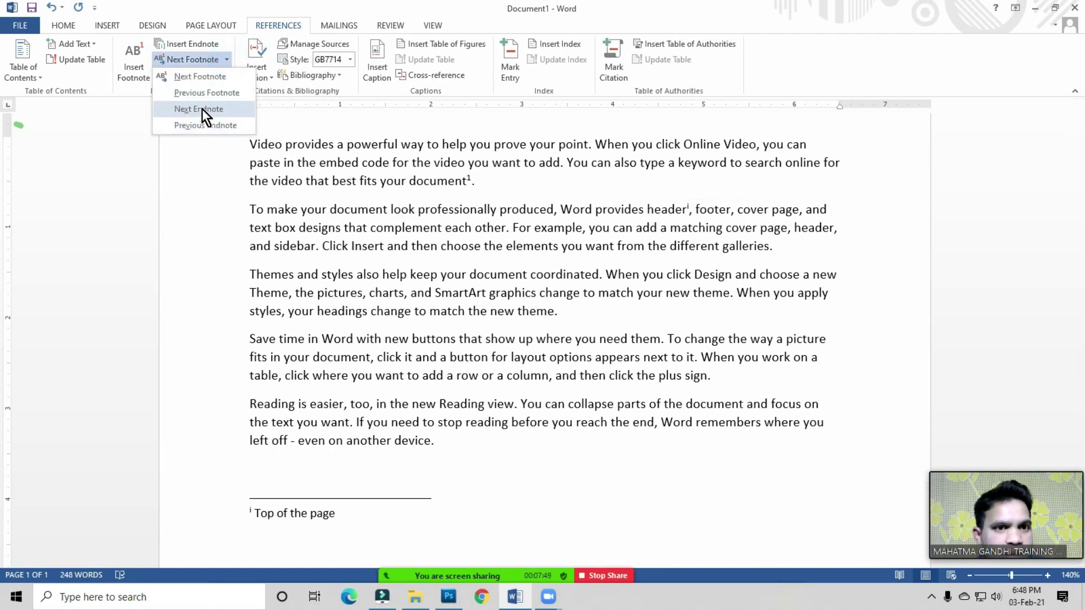
left_click(202, 108)
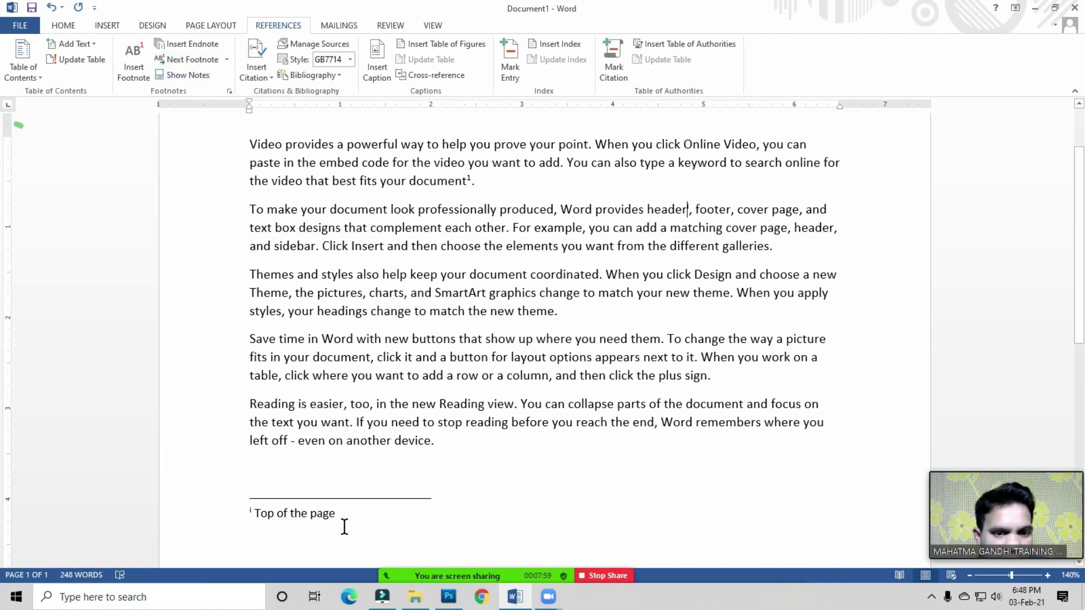
left_click(188, 77)
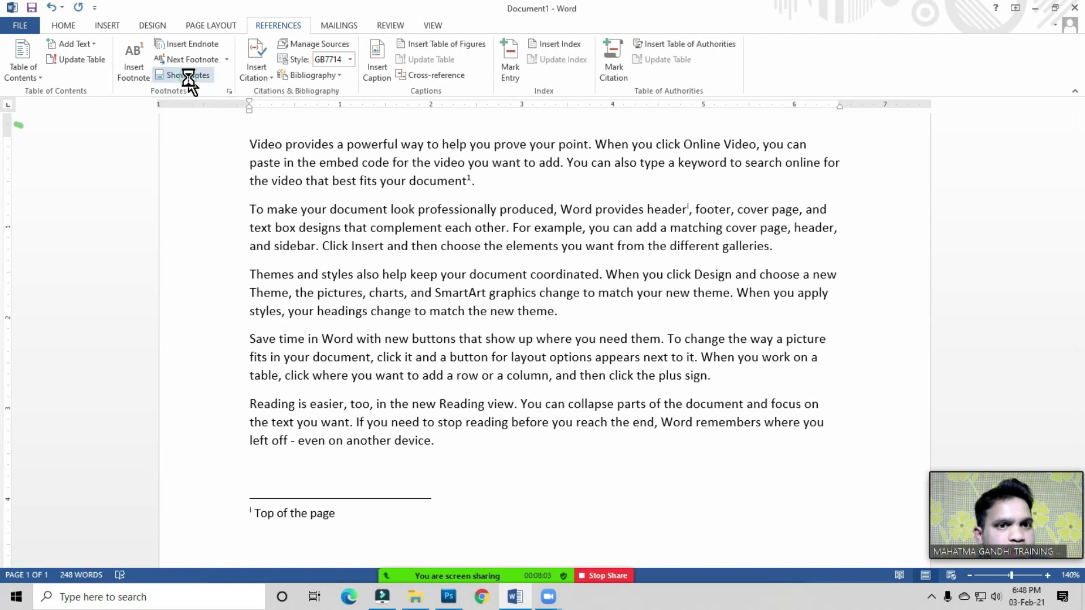
left_click_drag(392, 147, 466, 130)
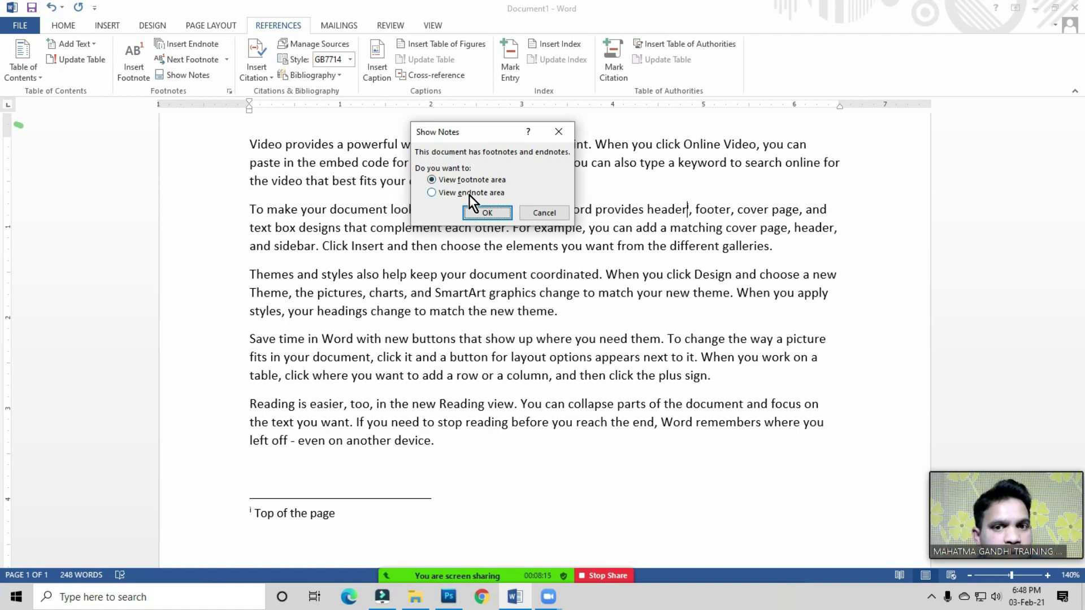
left_click(481, 181)
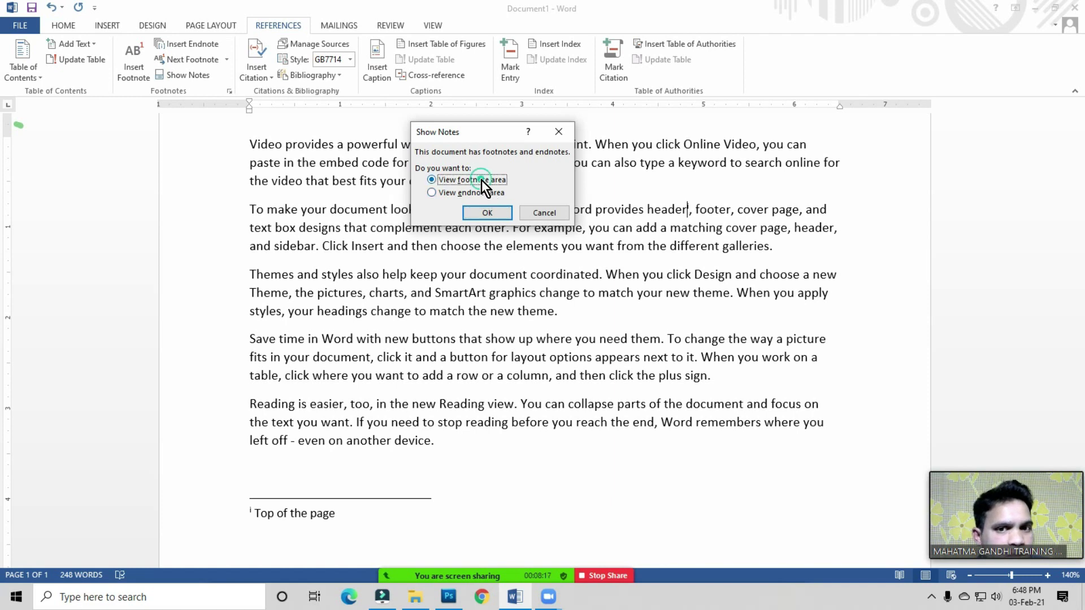
left_click(488, 213)
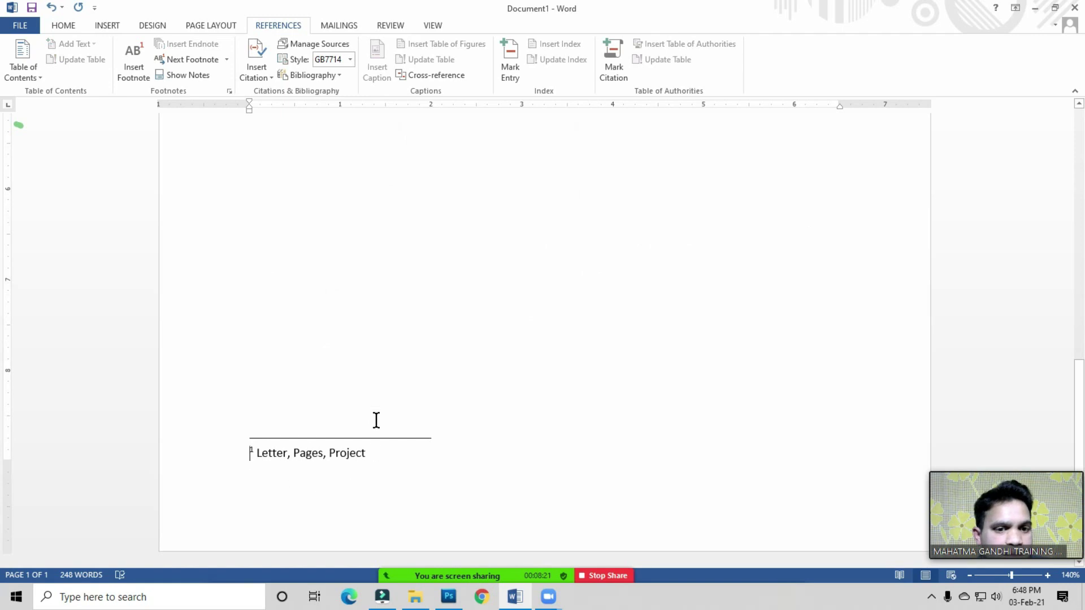
scroll(351, 463, "up", 3)
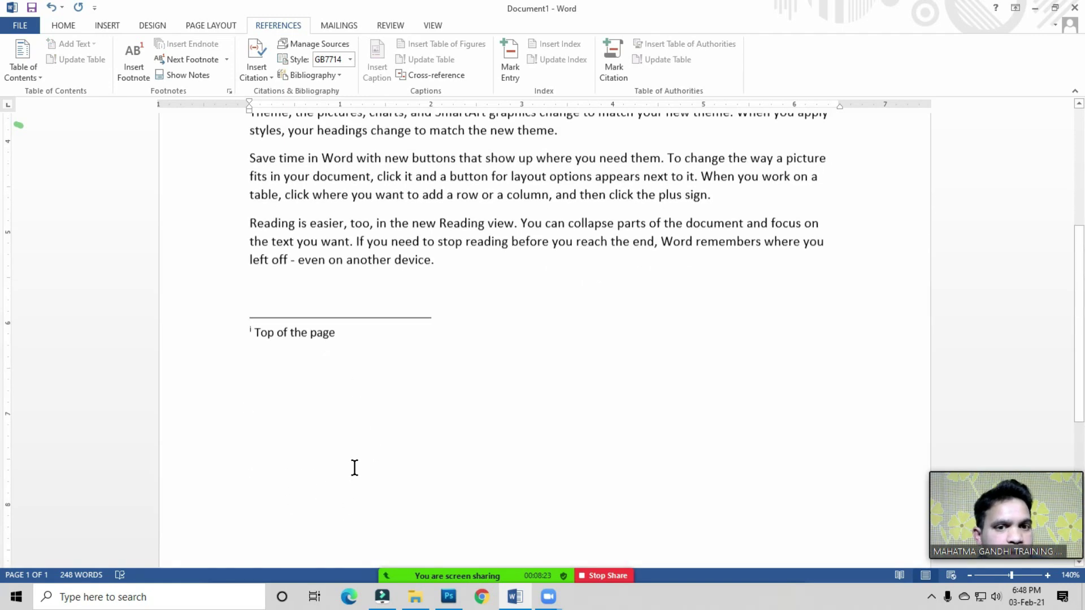
scroll(354, 468, "down", 3)
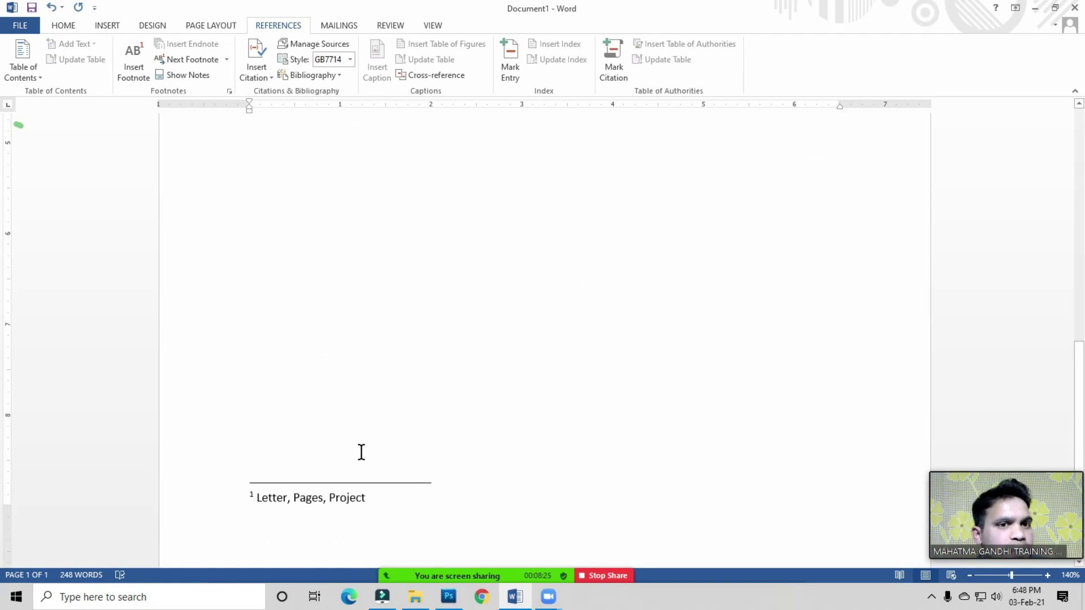
left_click(180, 76)
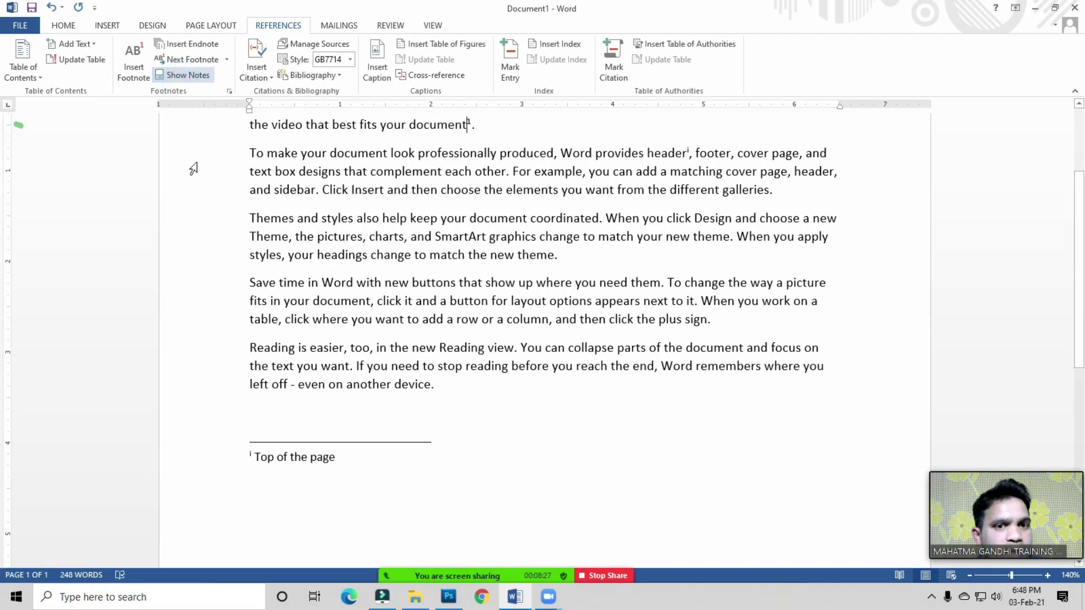
left_click(192, 76)
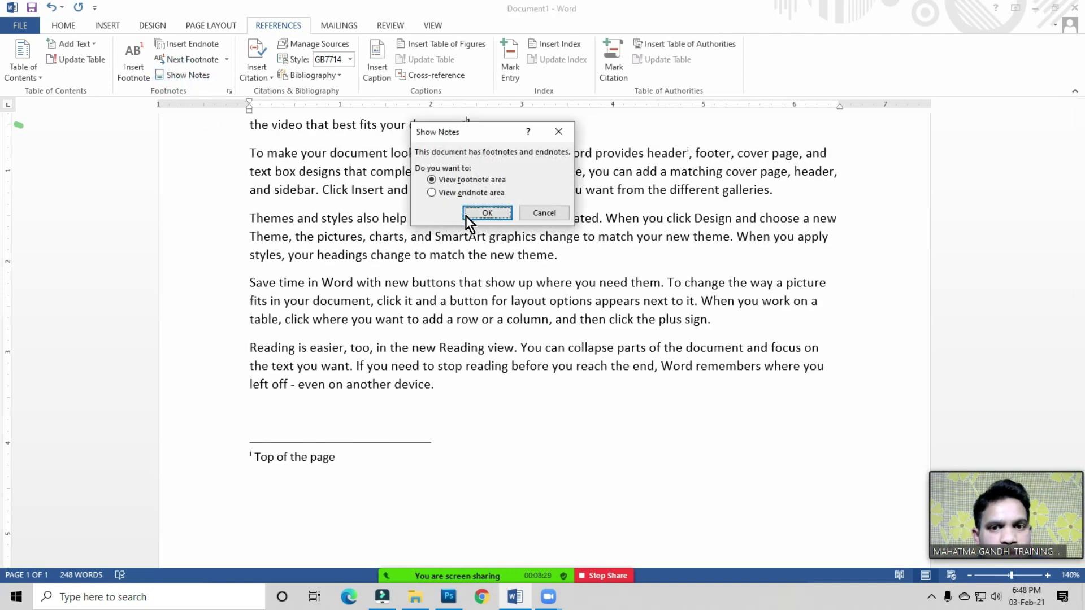
left_click(477, 195)
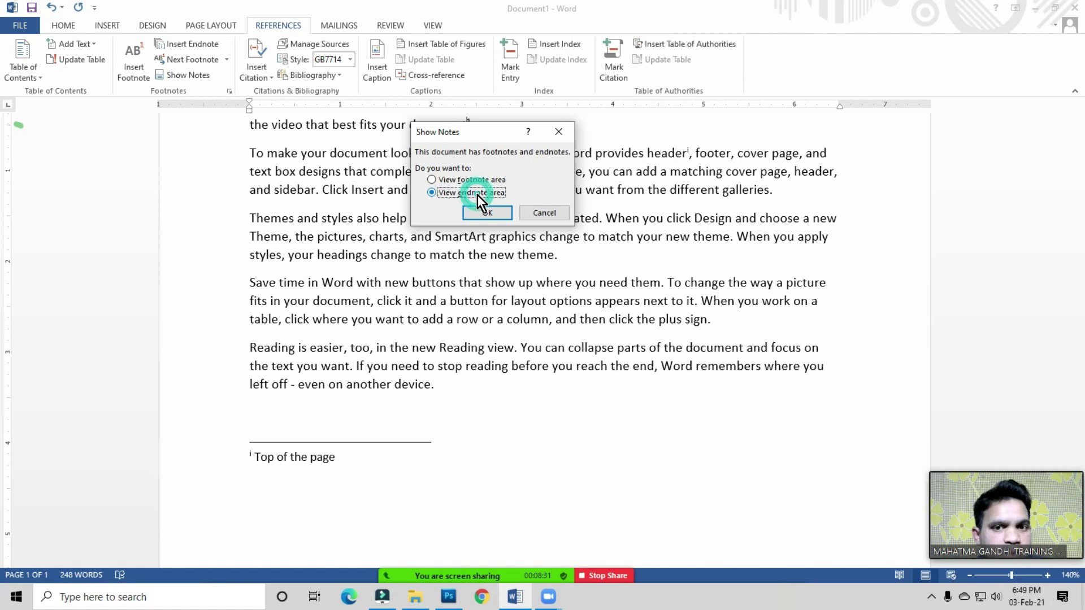
left_click(479, 212)
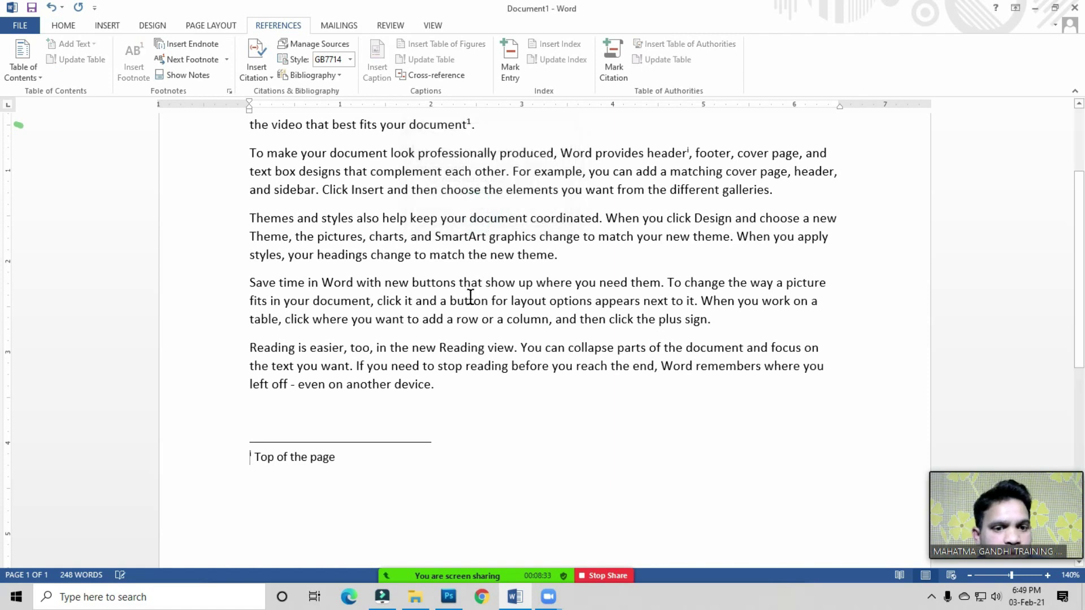
left_click(323, 457)
left_click(369, 236)
scroll(582, 226, "up", 2)
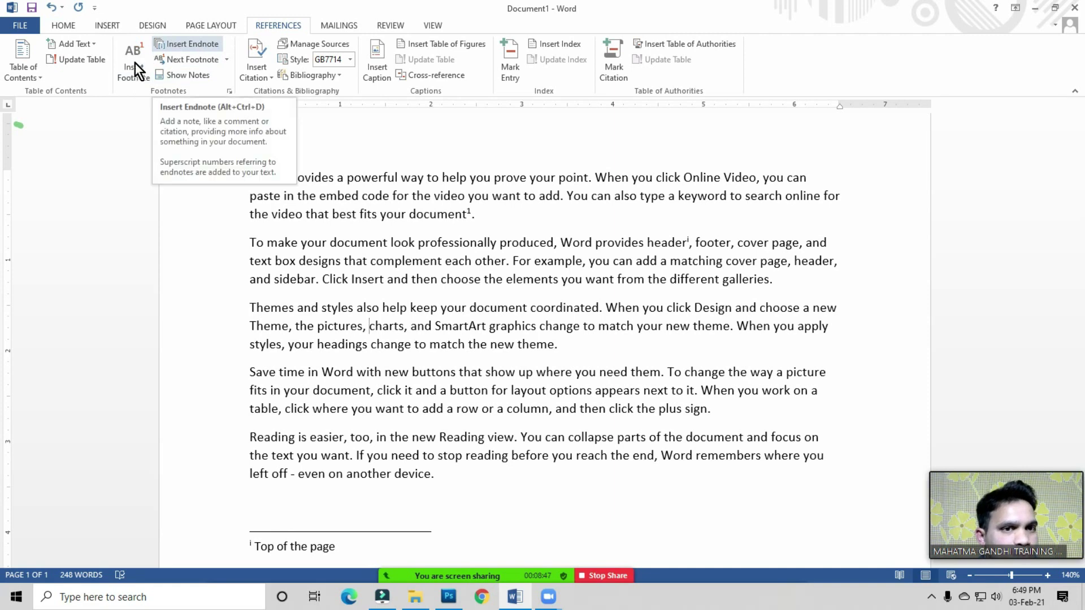
- Check the Zoom participants list and its extra options, then return to Word's first paragraph
mouse_move(516, 589)
left_click(458, 574)
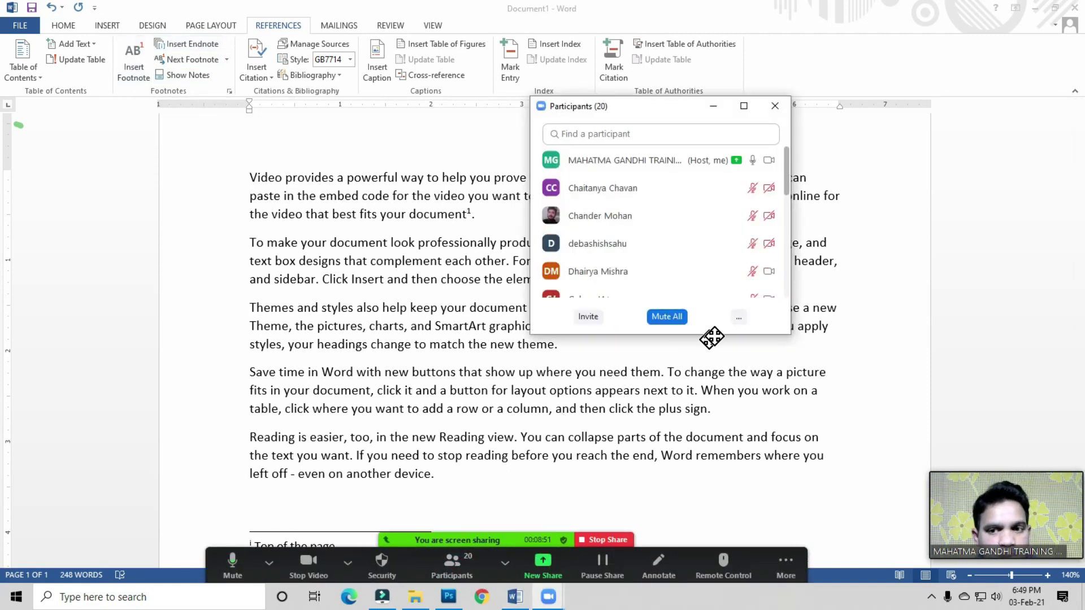
left_click(739, 317)
left_click(738, 317)
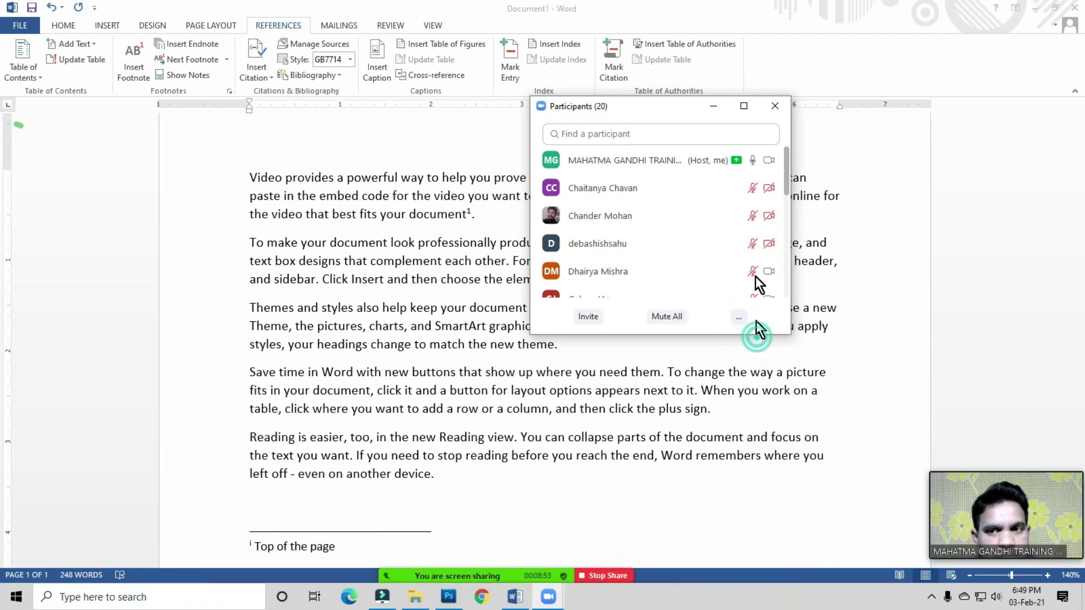
left_click(775, 106)
left_click(416, 235)
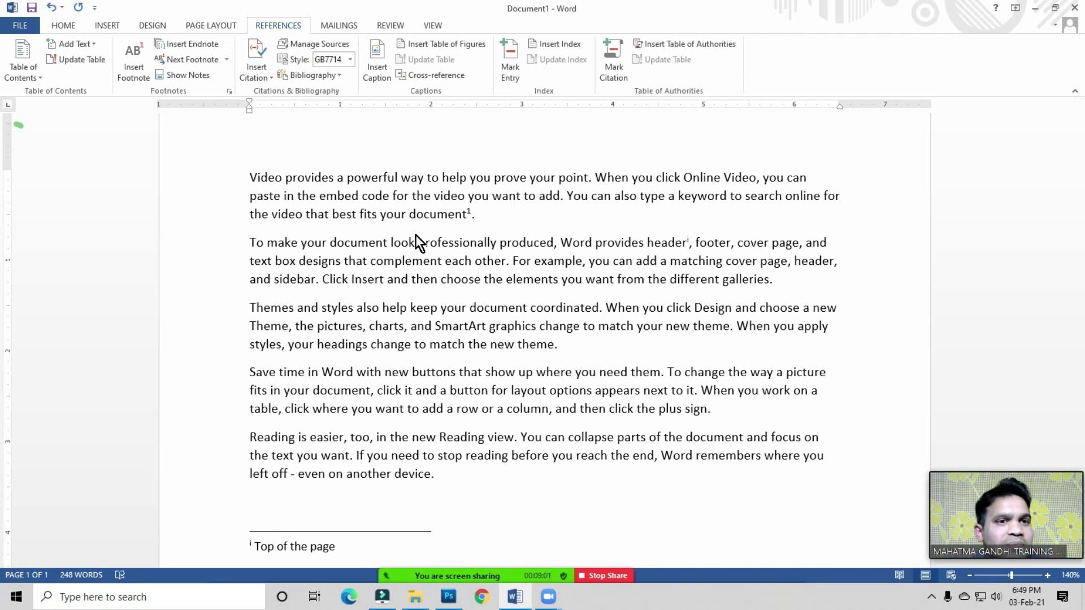
left_click(346, 217)
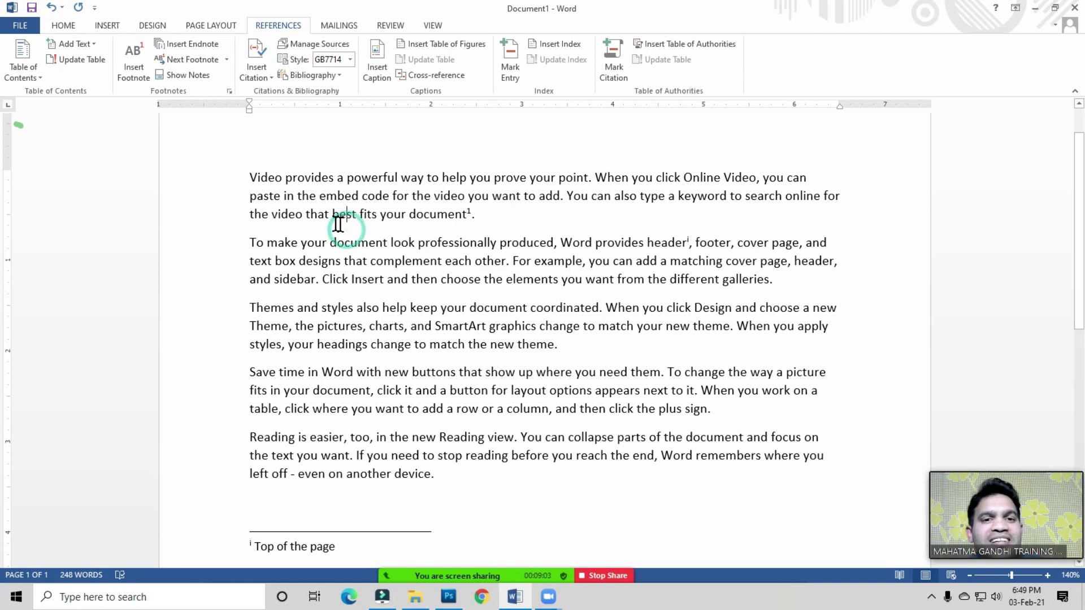
- Mute all Zoom meeting participants, confirm, and close the participants list
left_click(456, 565)
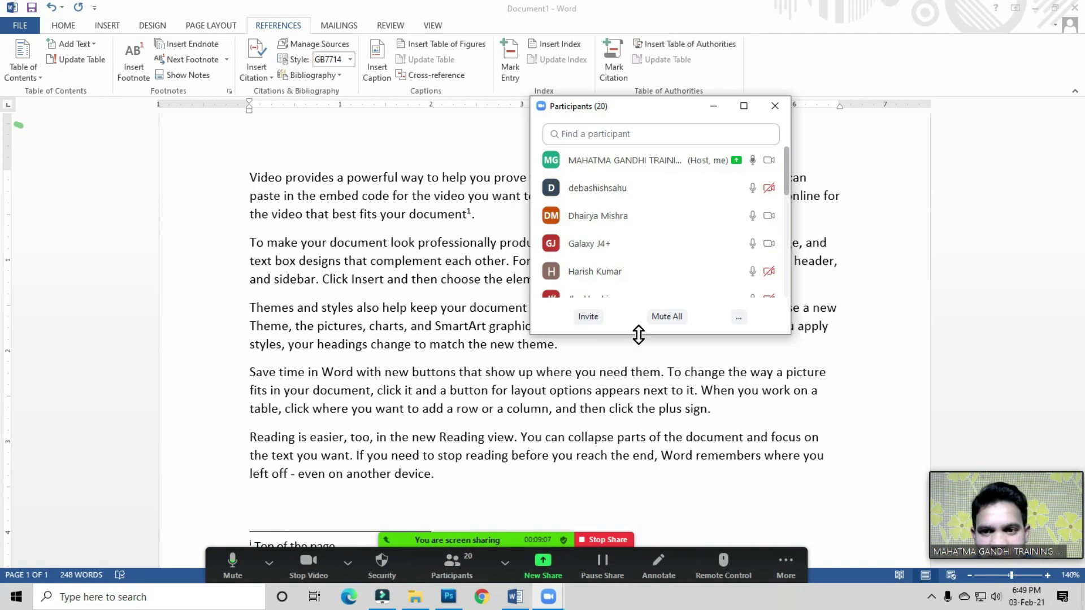
left_click(667, 316)
left_click(581, 334)
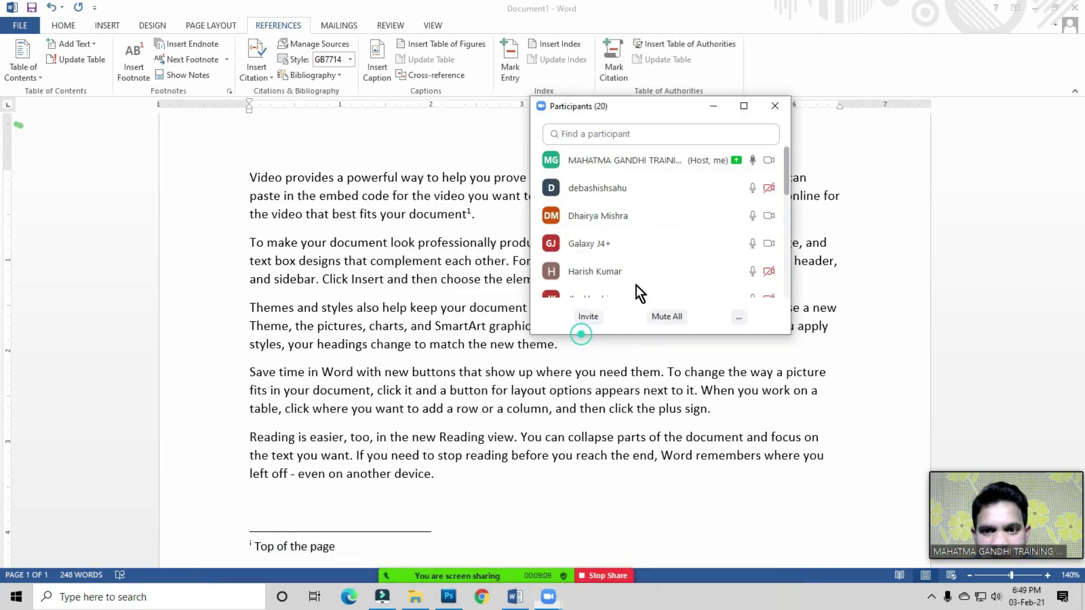
left_click(775, 105)
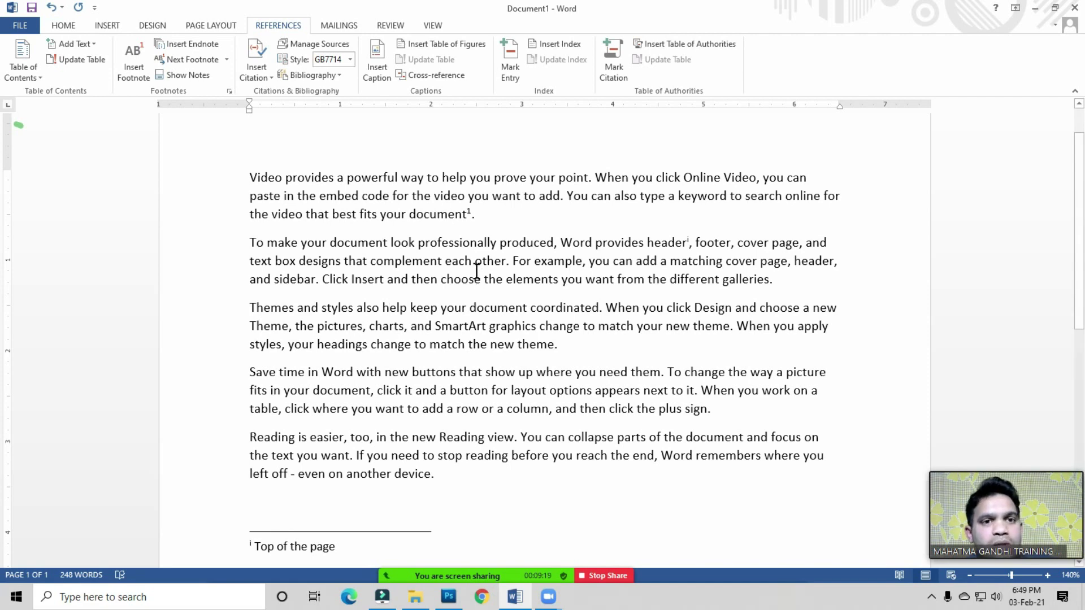
left_click(403, 214)
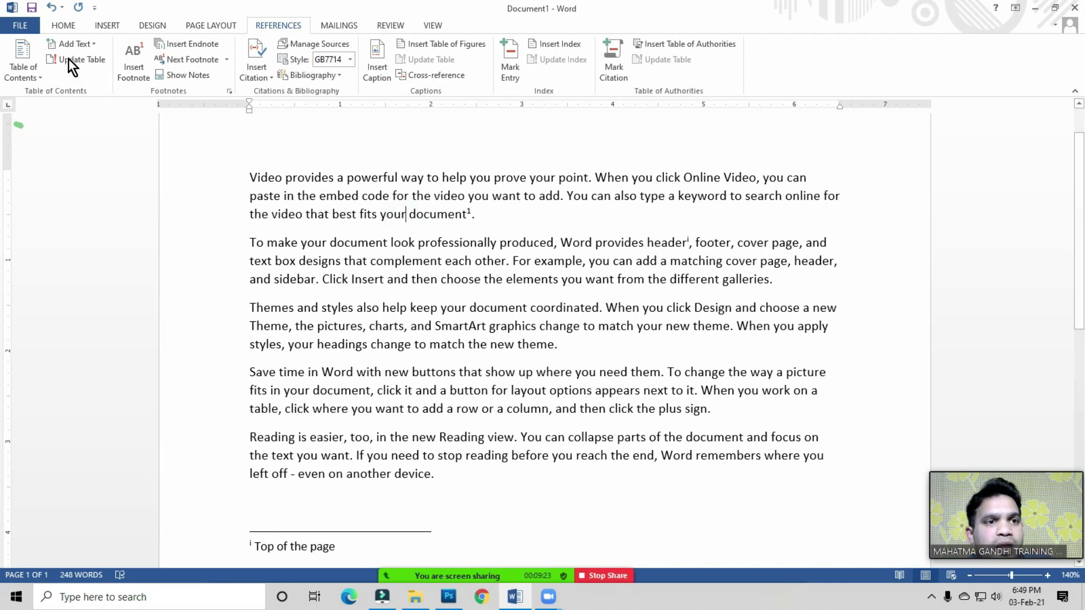
left_click(63, 26)
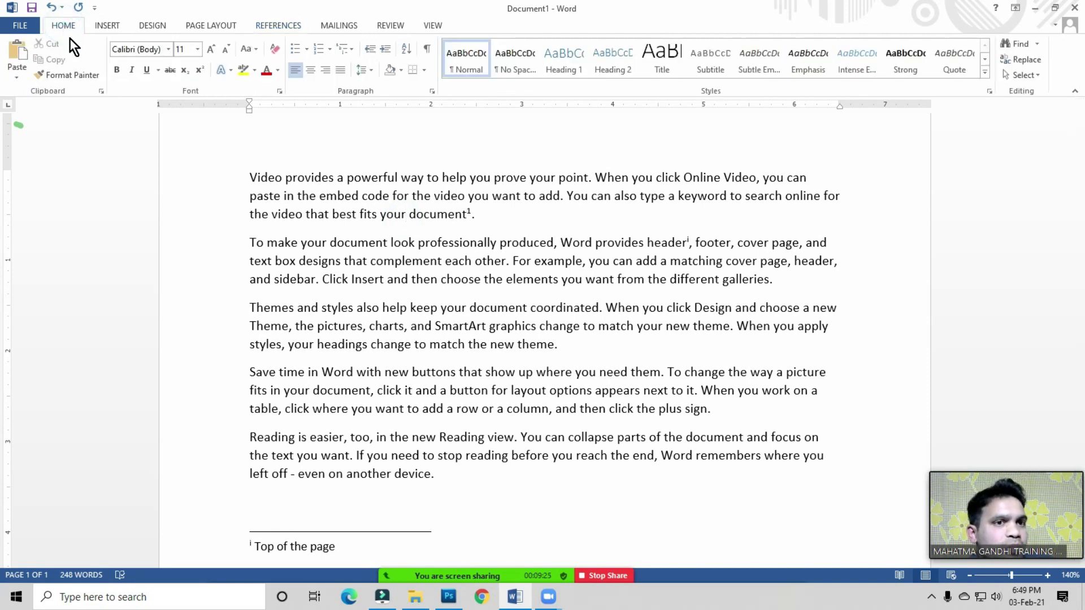
left_click(113, 30)
left_click(158, 29)
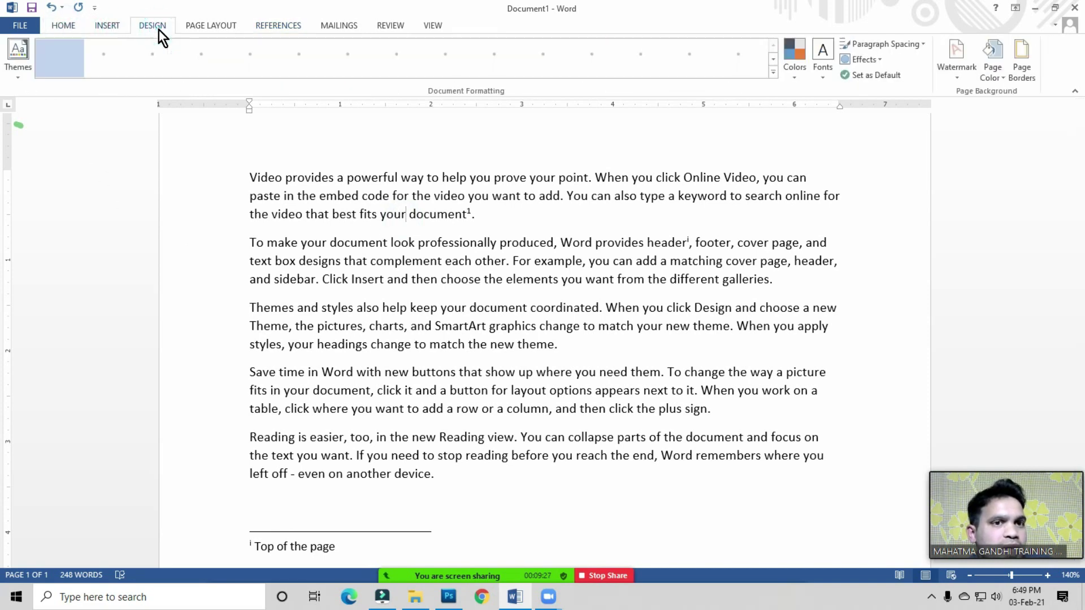
left_click(218, 29)
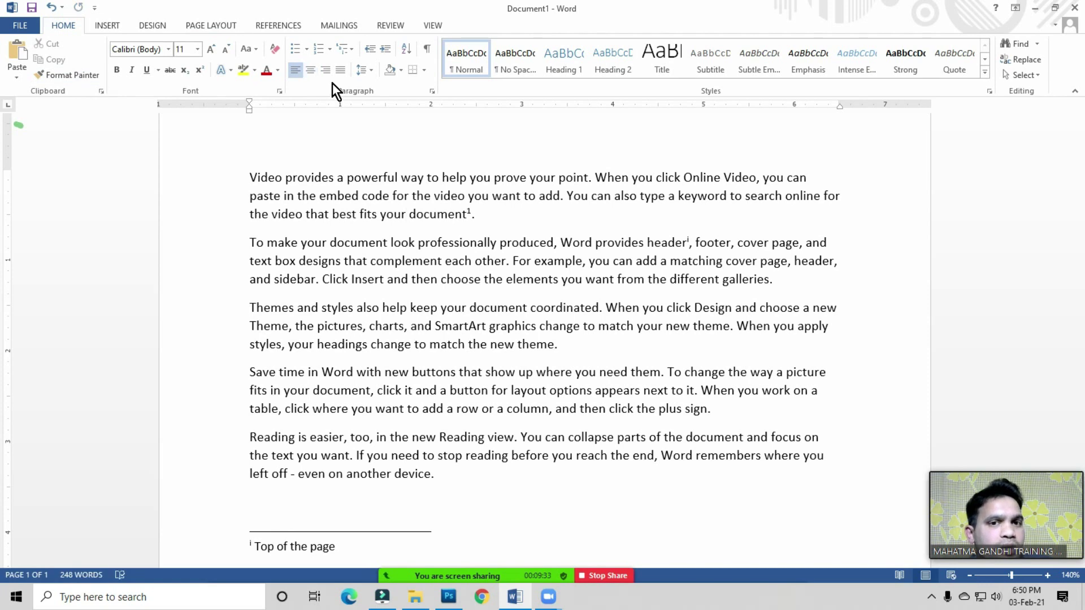
left_click(348, 186)
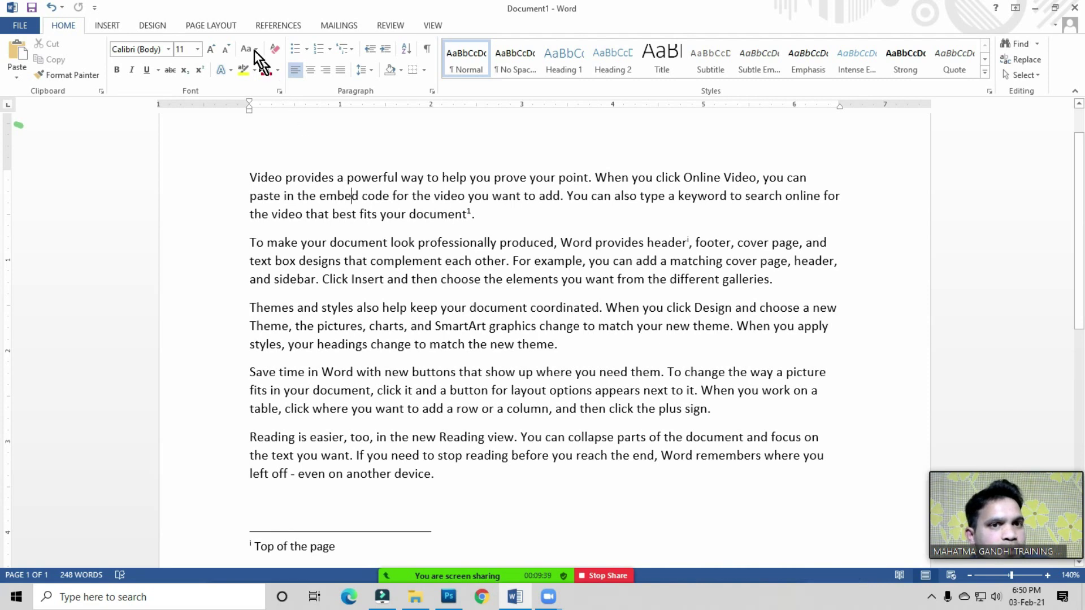
left_click(291, 26)
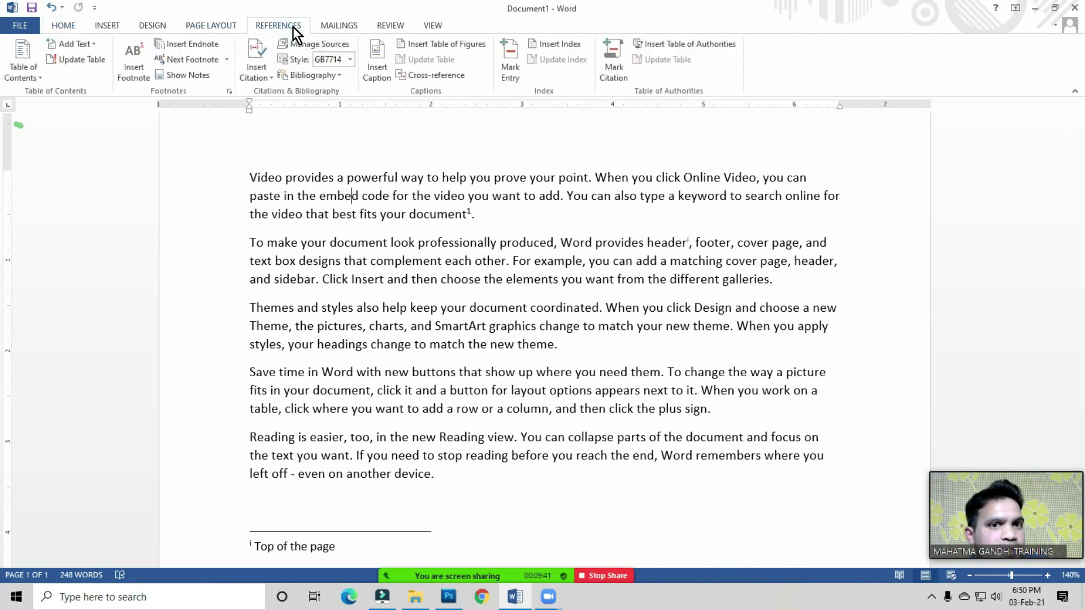
left_click(342, 26)
left_click(296, 25)
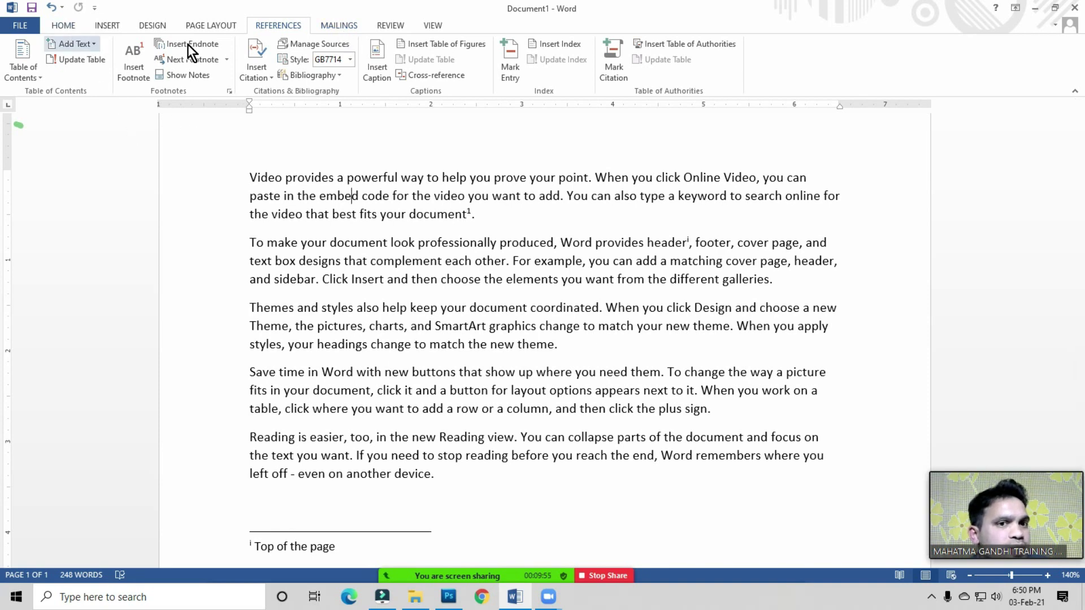
left_click(229, 29)
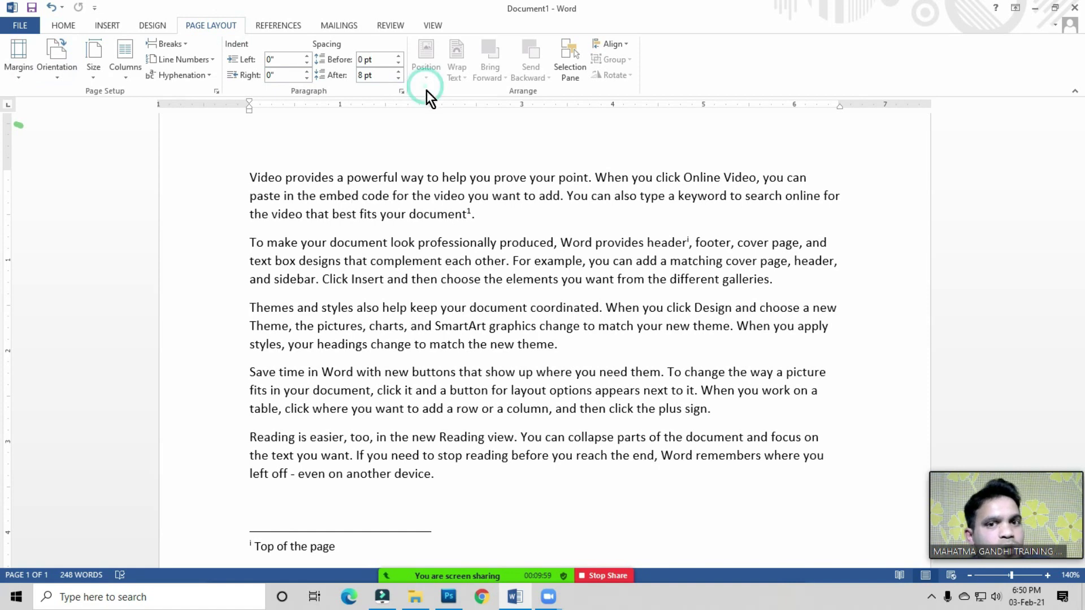
left_click(374, 176)
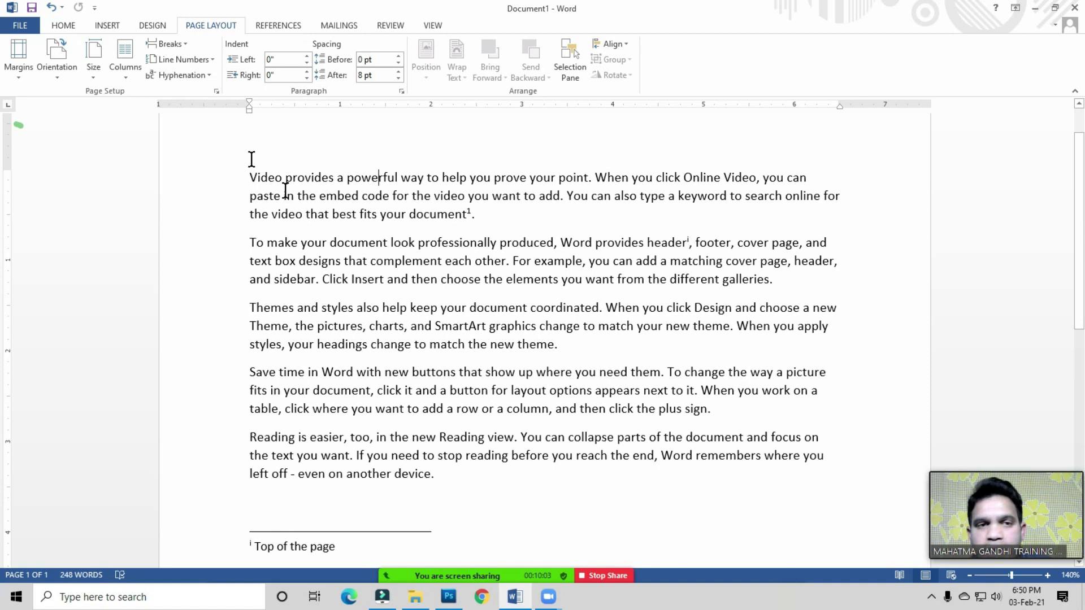
left_click(274, 30)
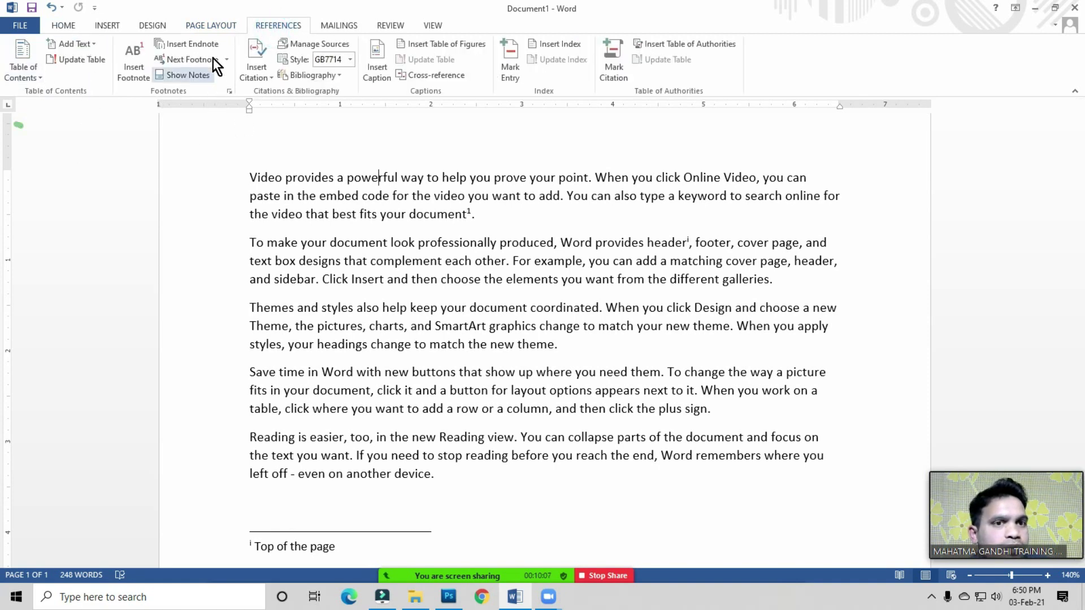
left_click(338, 216)
left_click(325, 218)
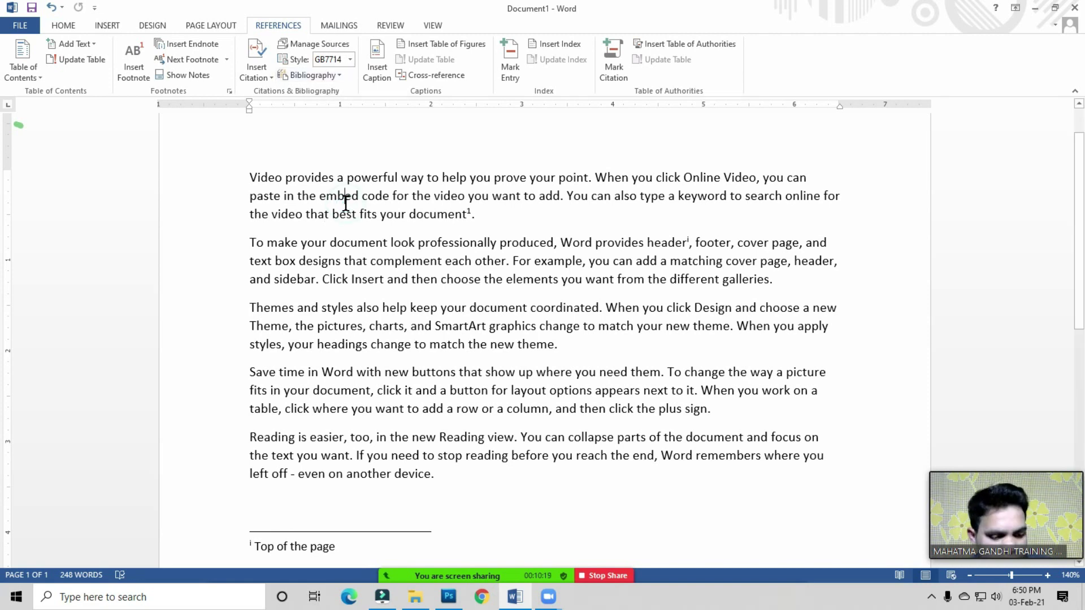
left_click(426, 220)
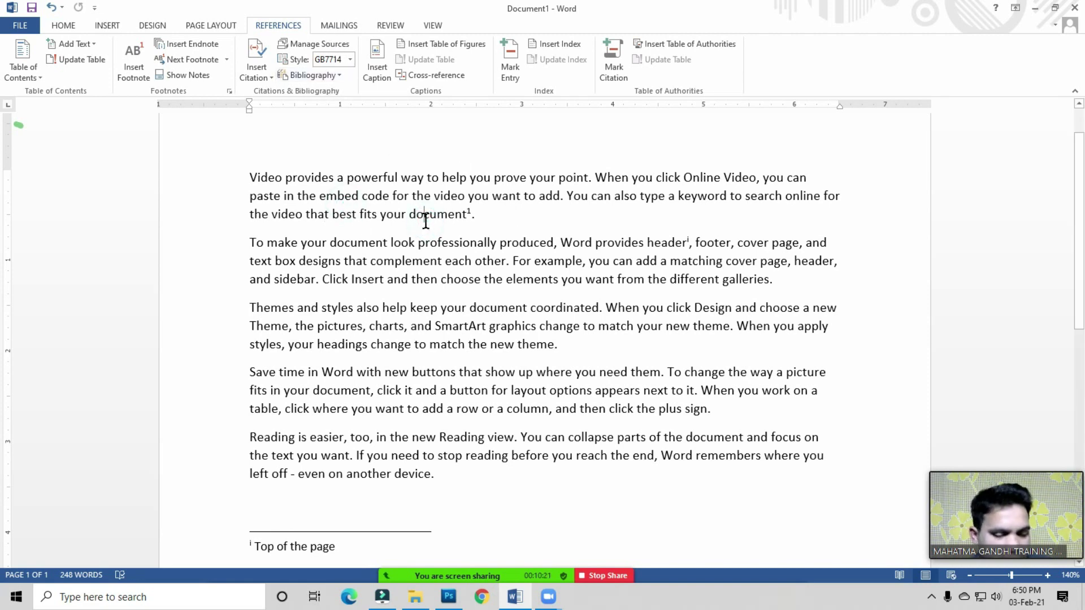
- Select all the document text with Ctrl+A and delete it, leaving an empty 0-word page
key("ctrl+a")
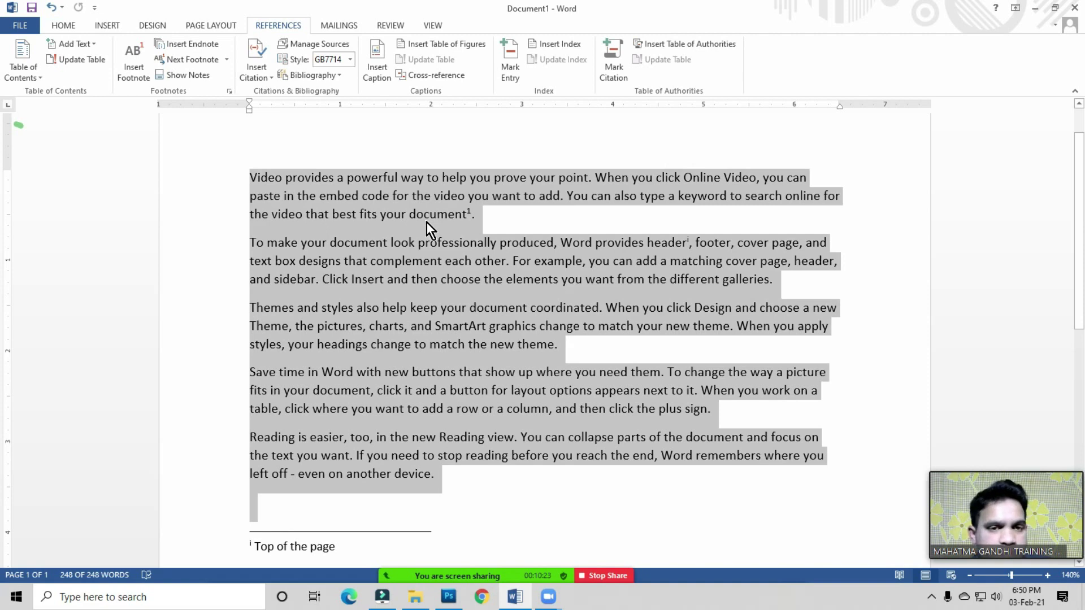
key("Delete")
left_click(282, 185)
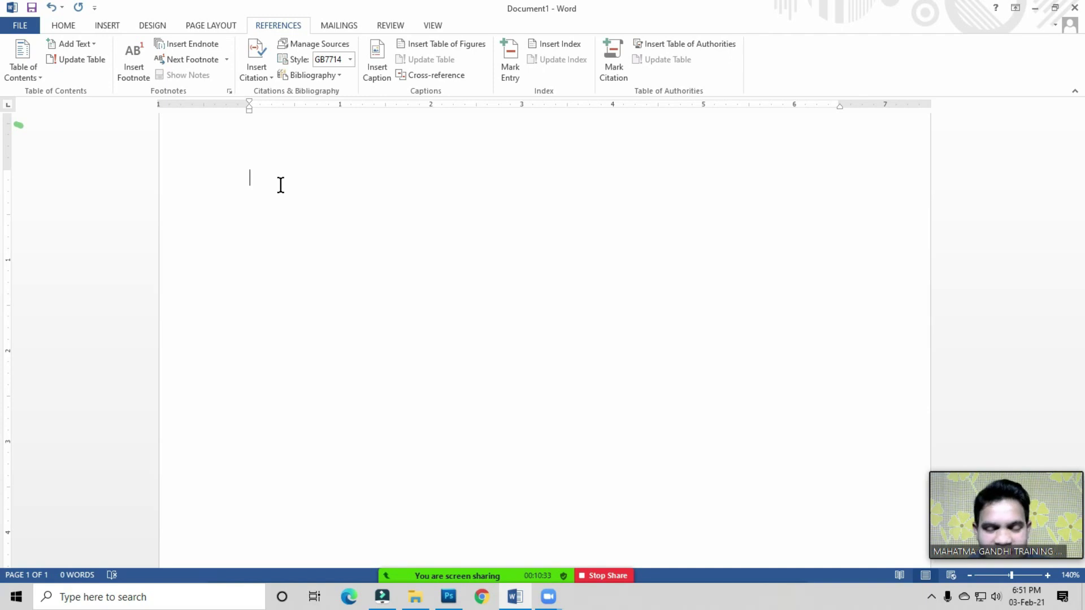
left_click(271, 182)
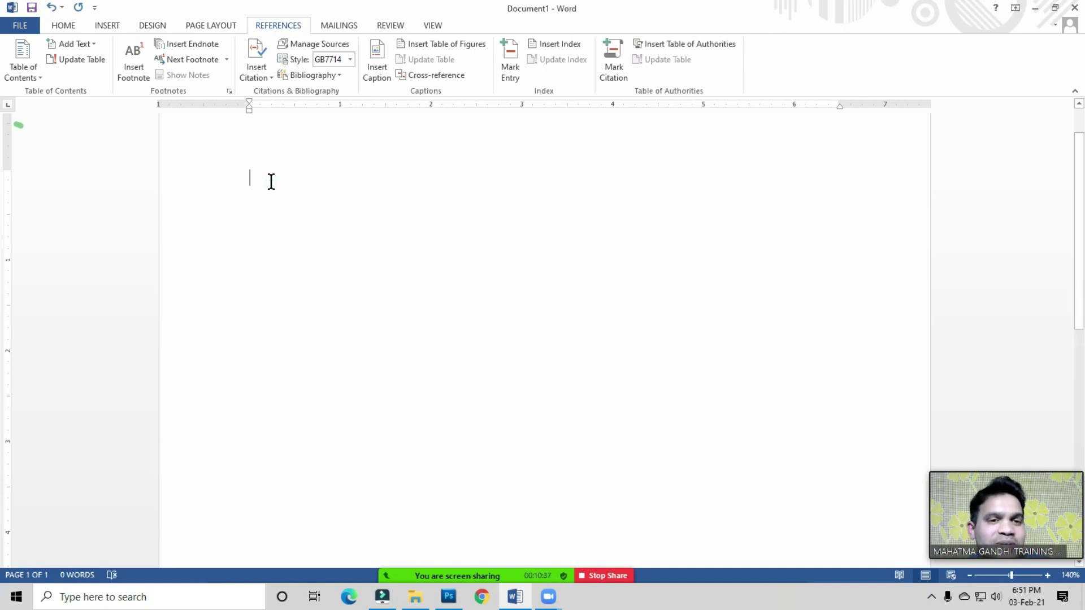
left_click(271, 182)
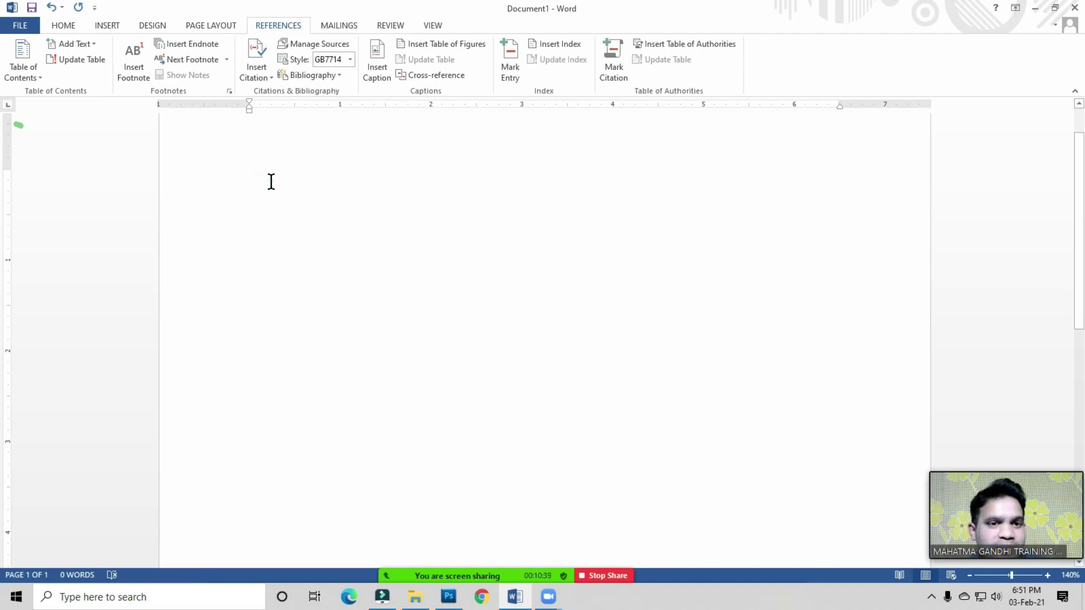
left_click(272, 181)
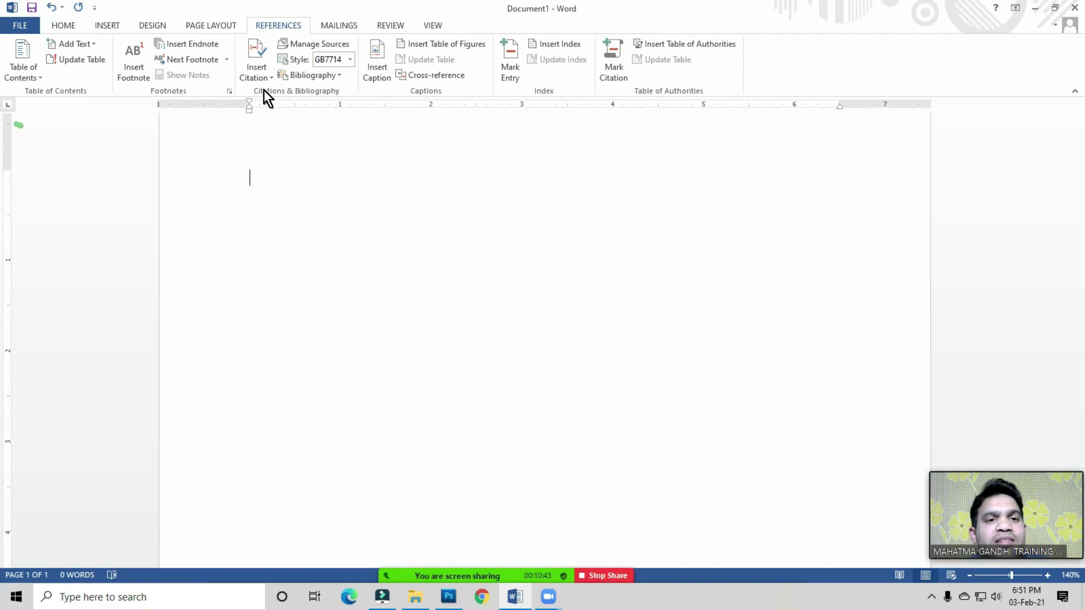
left_click(279, 177)
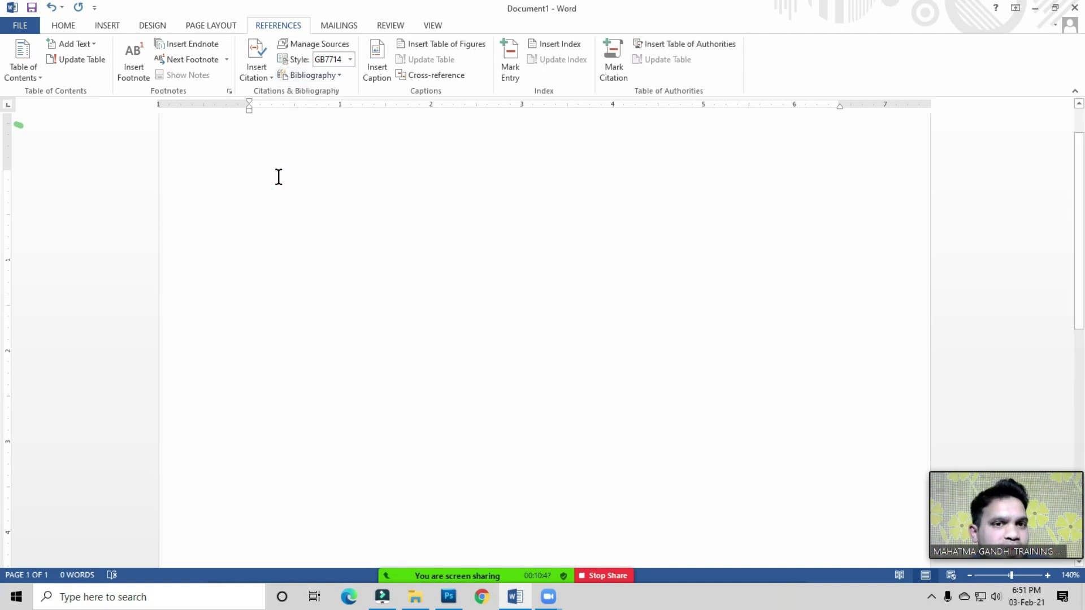
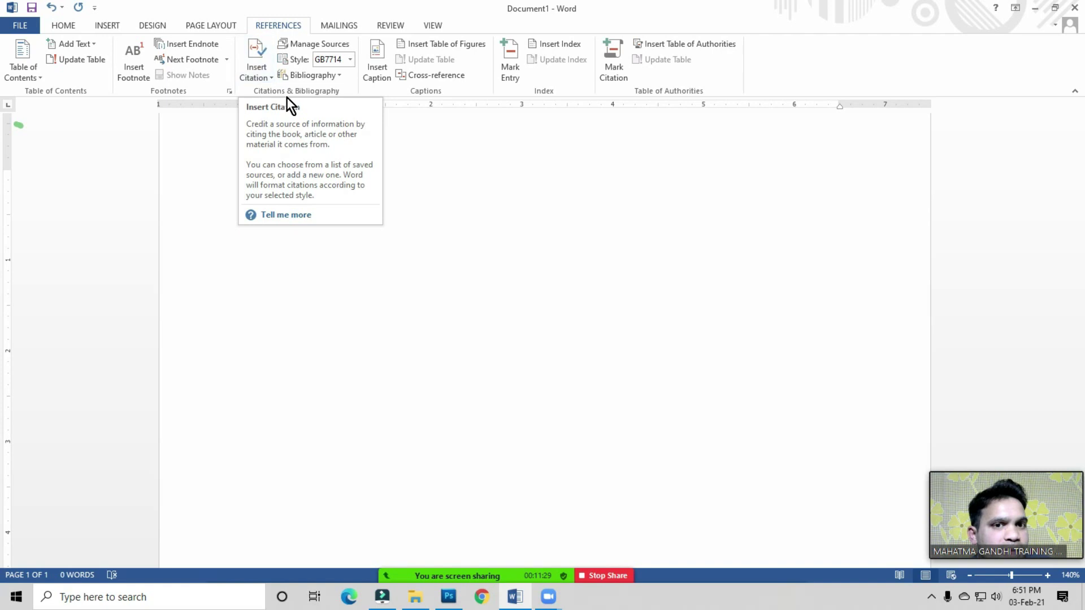
- Start a new Book source via Insert Citation > Add New Source with Show All Bibliography Fields ticked
left_click(259, 175)
left_click(259, 174)
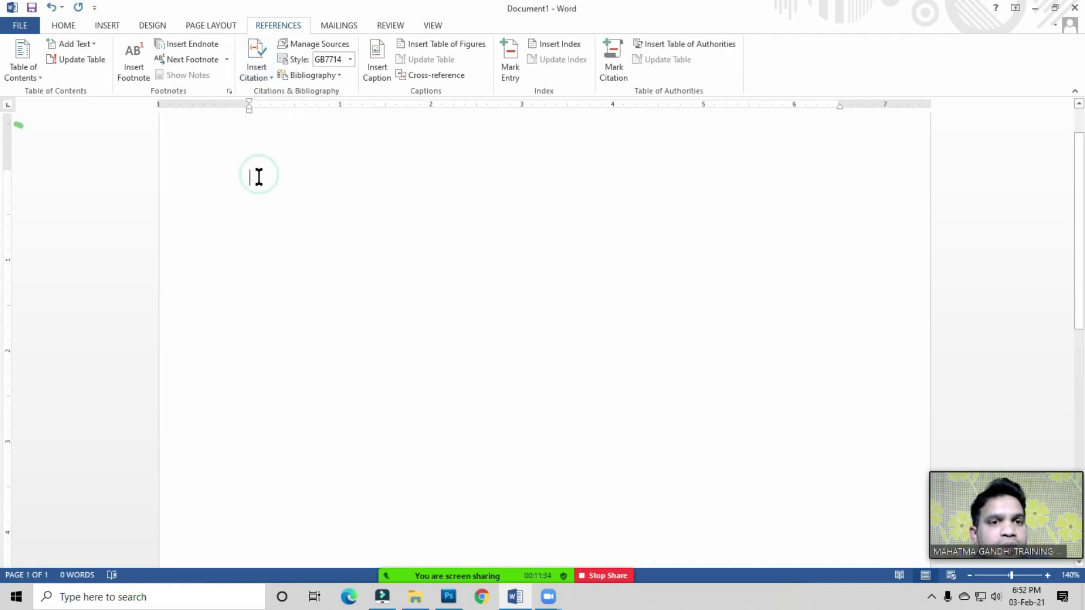
left_click(265, 79)
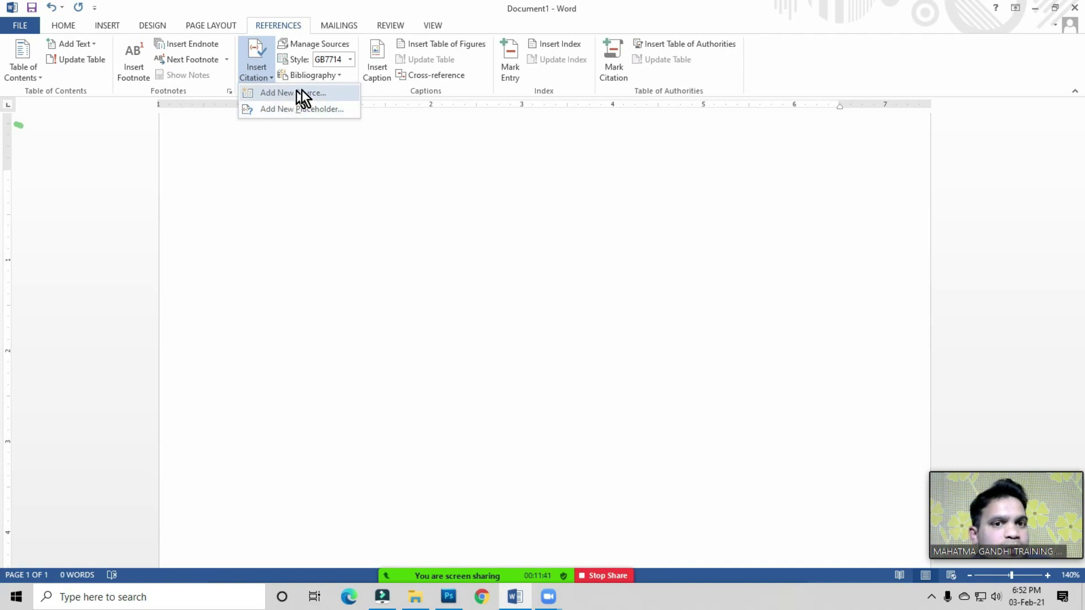
left_click(286, 94)
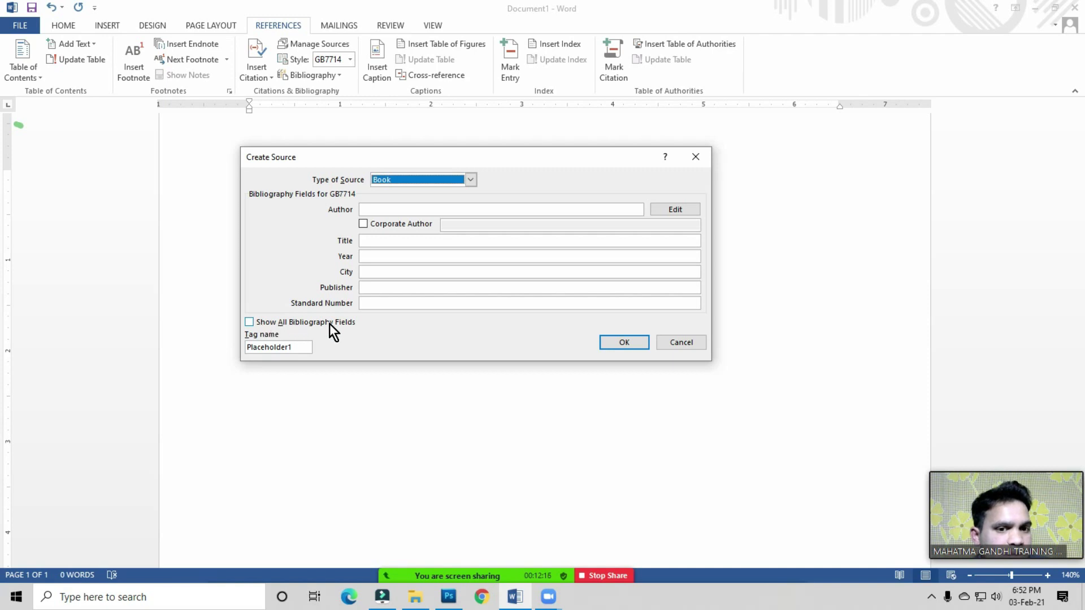
left_click(248, 323)
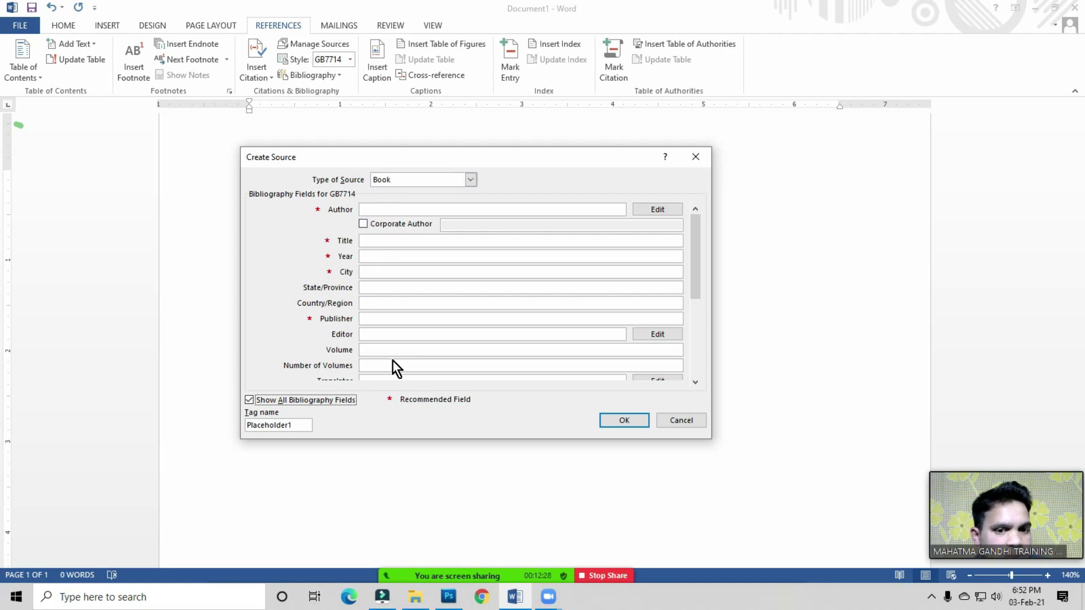
- Hide the extra bibliography fields and switch the source type to Film
left_click(250, 401)
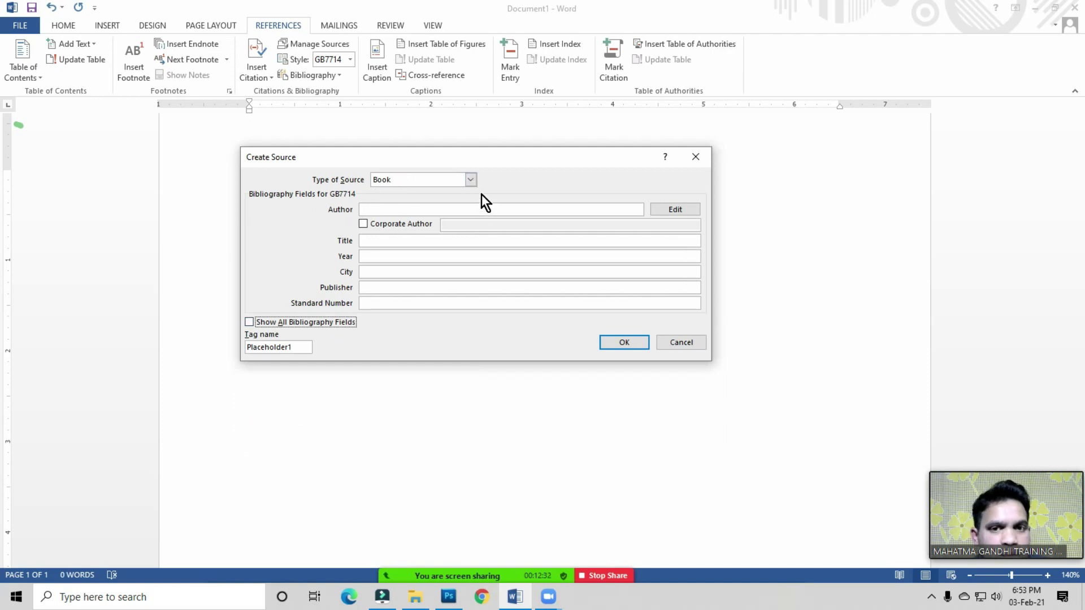
left_click(470, 181)
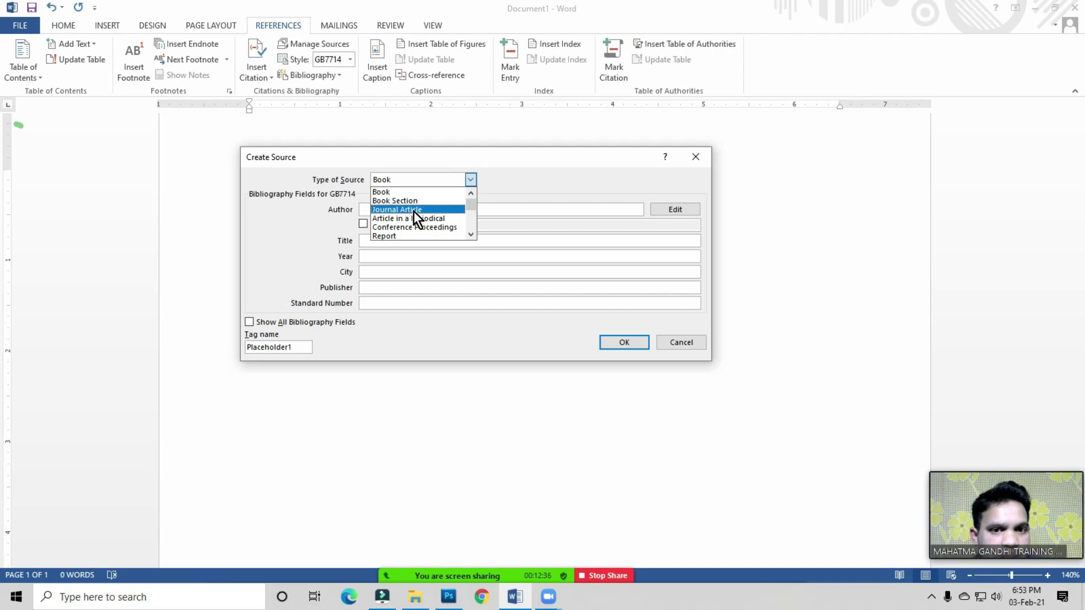
left_click(472, 234)
left_click(471, 234)
left_click(471, 234)
left_click(471, 233)
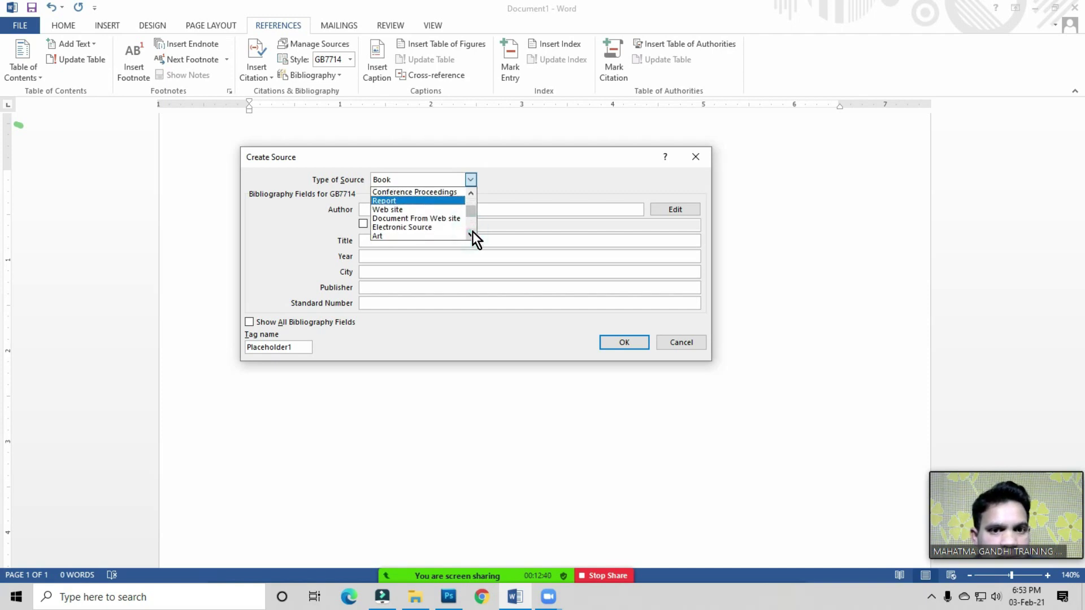
left_click(472, 232)
left_click(472, 232)
left_click(473, 231)
left_click(472, 232)
left_click(472, 232)
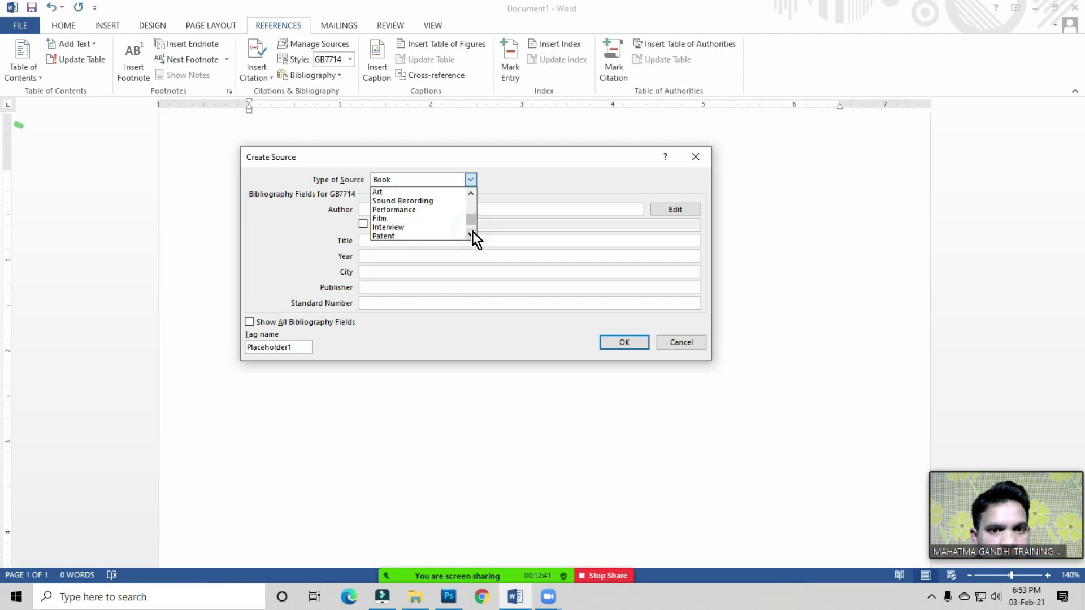
left_click(381, 220)
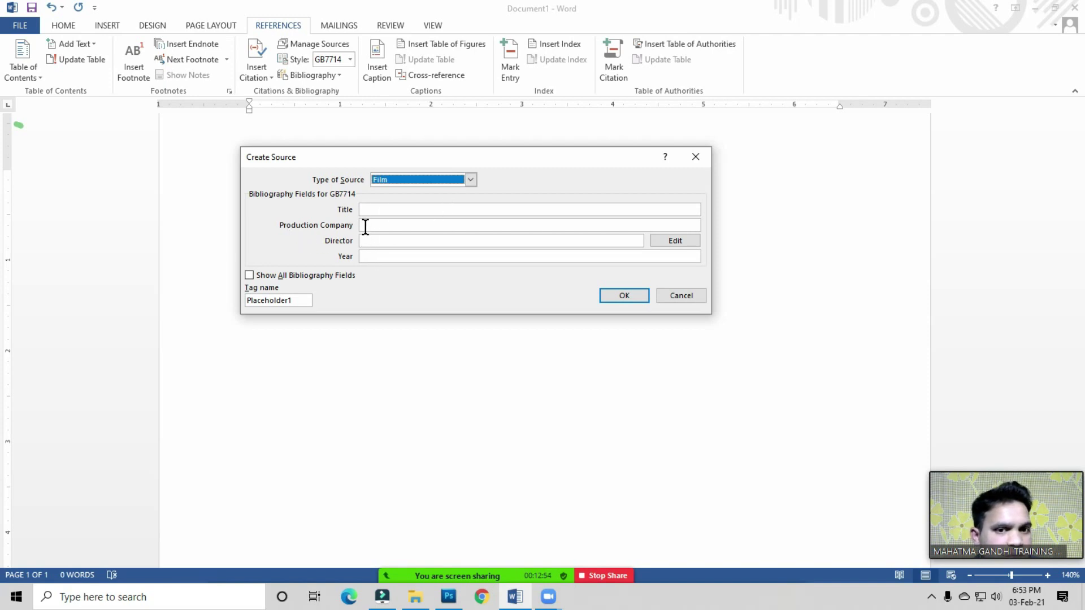
- Show and hide all Film fields, then set the source type back to Book
left_click(249, 277)
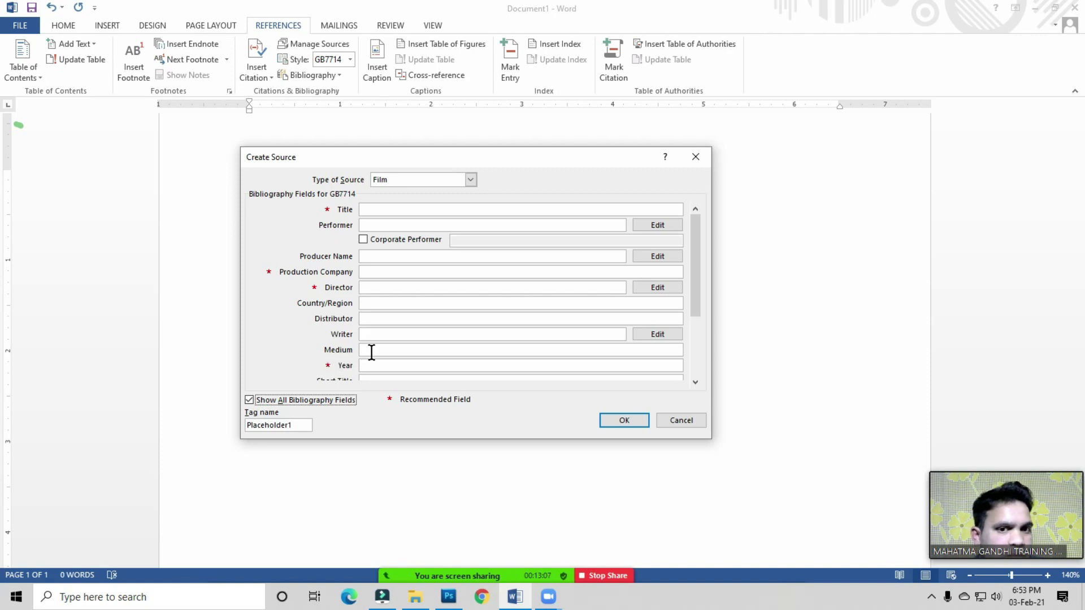
left_click(249, 399)
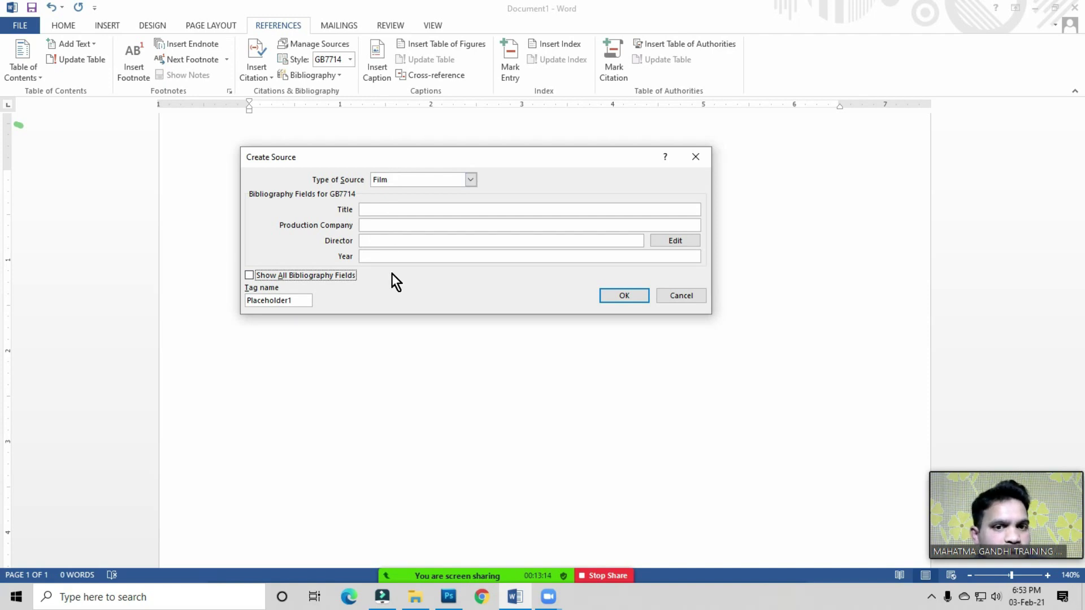
left_click(471, 181)
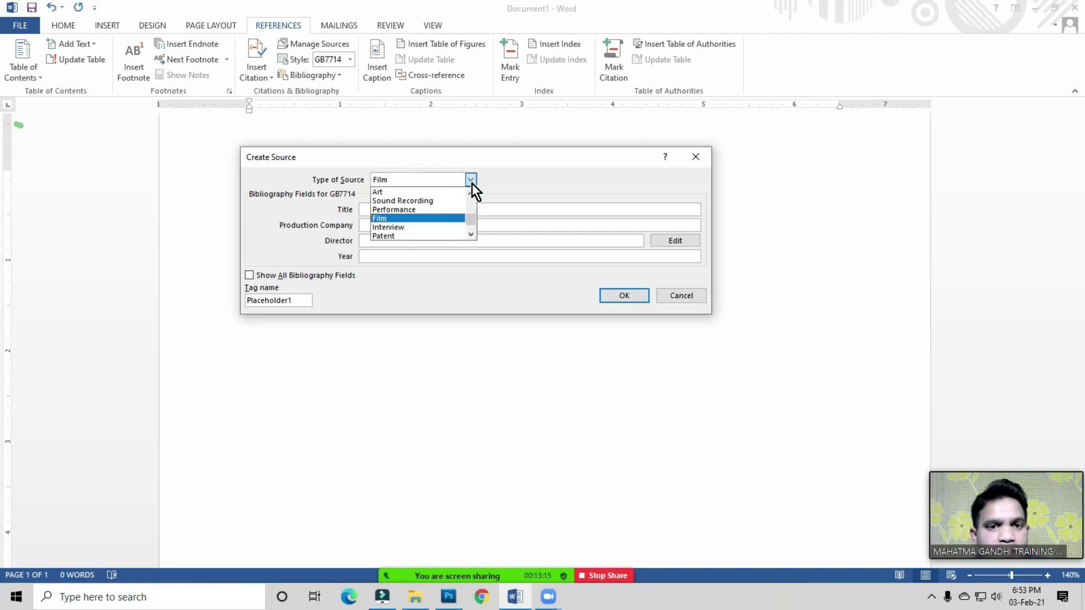
left_click(472, 194)
left_click(473, 194)
left_click(394, 192)
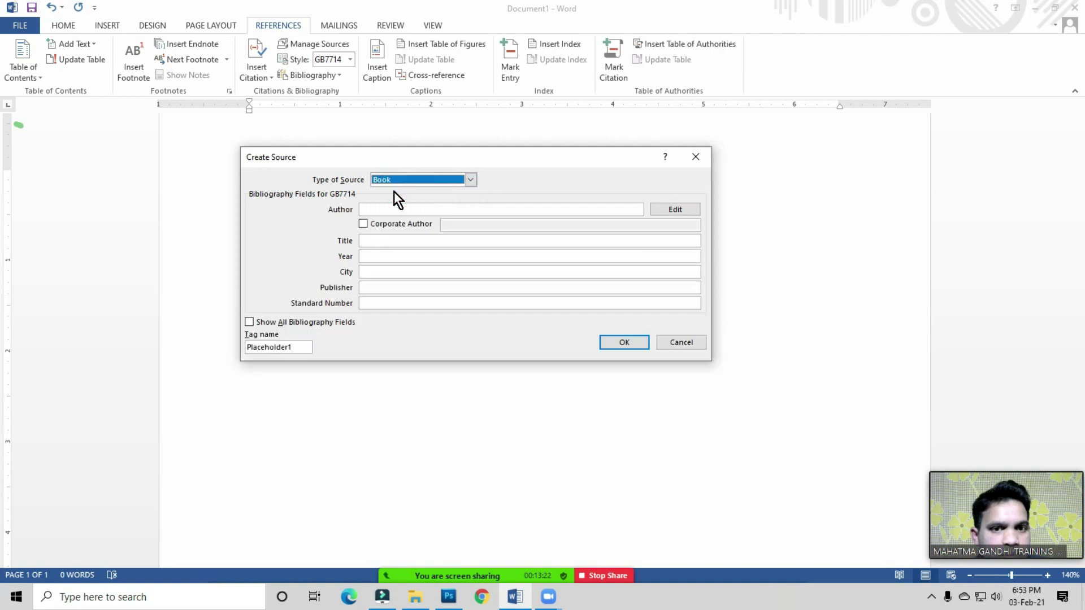
- Enter the author's name, title Basic Computer and year 2021
left_click(367, 209)
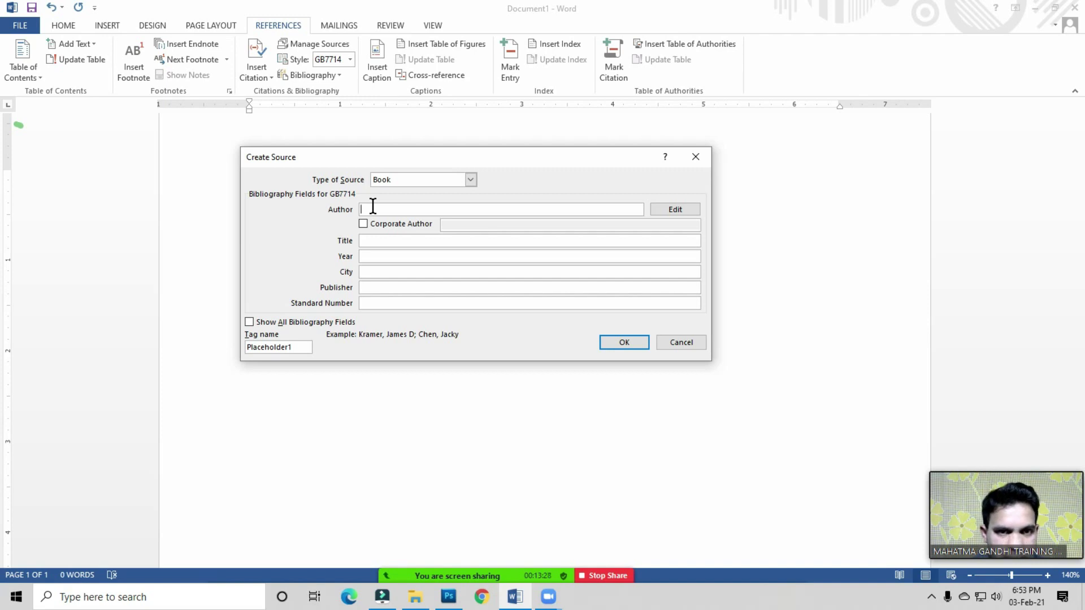
type("Rakesh Kumar")
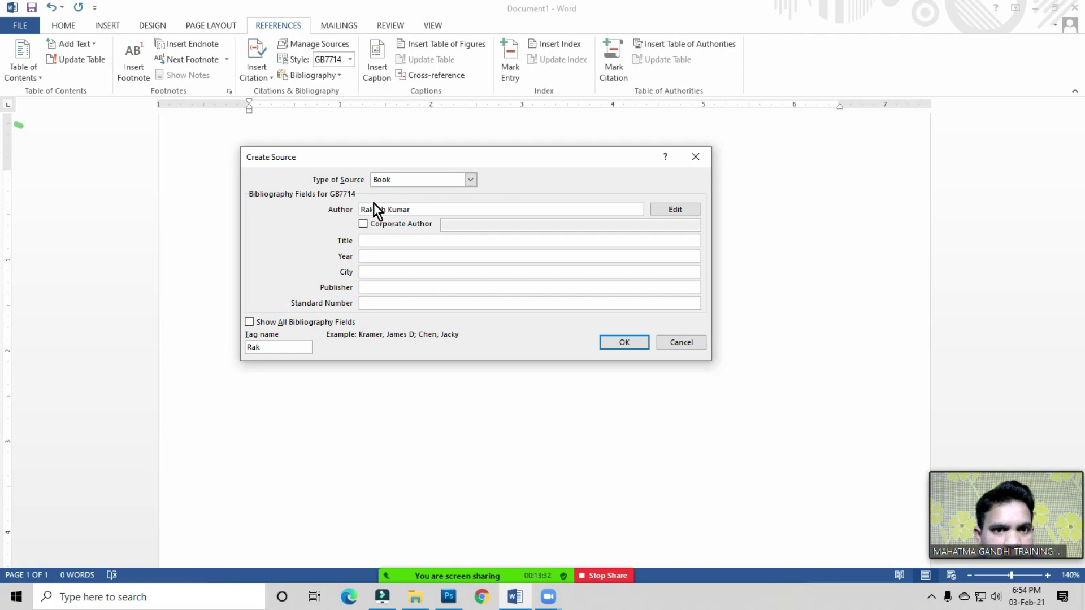
left_click(377, 240)
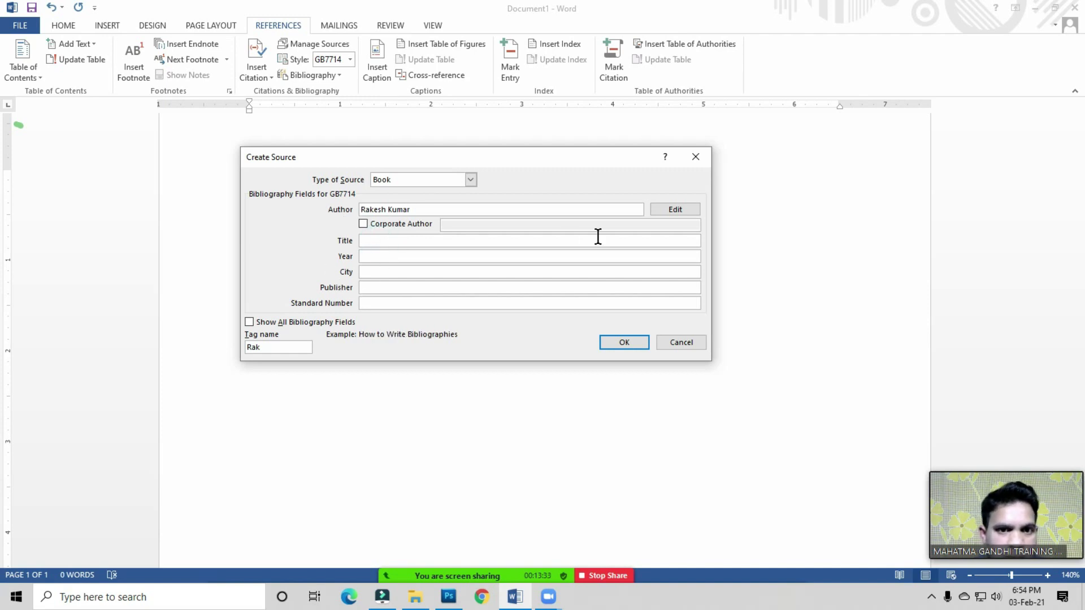
type("Basic Computer")
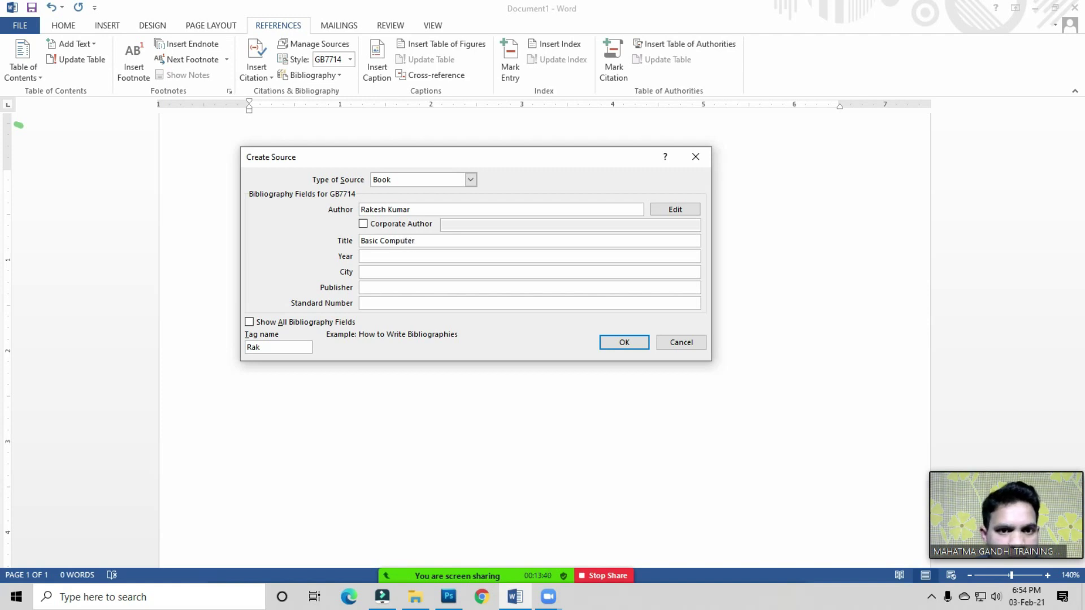
left_click(367, 256)
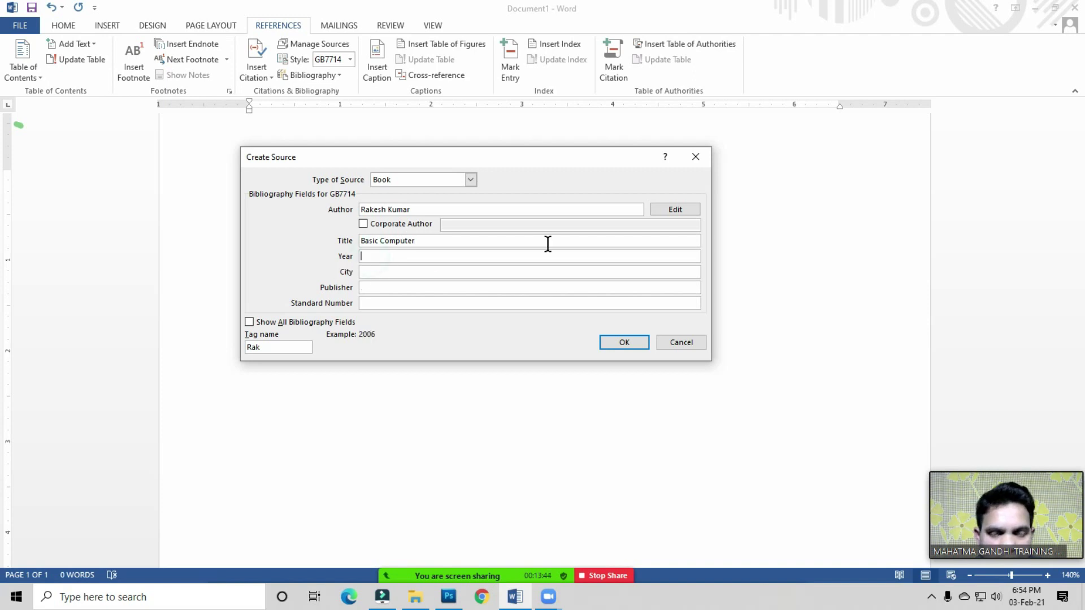
type("2021")
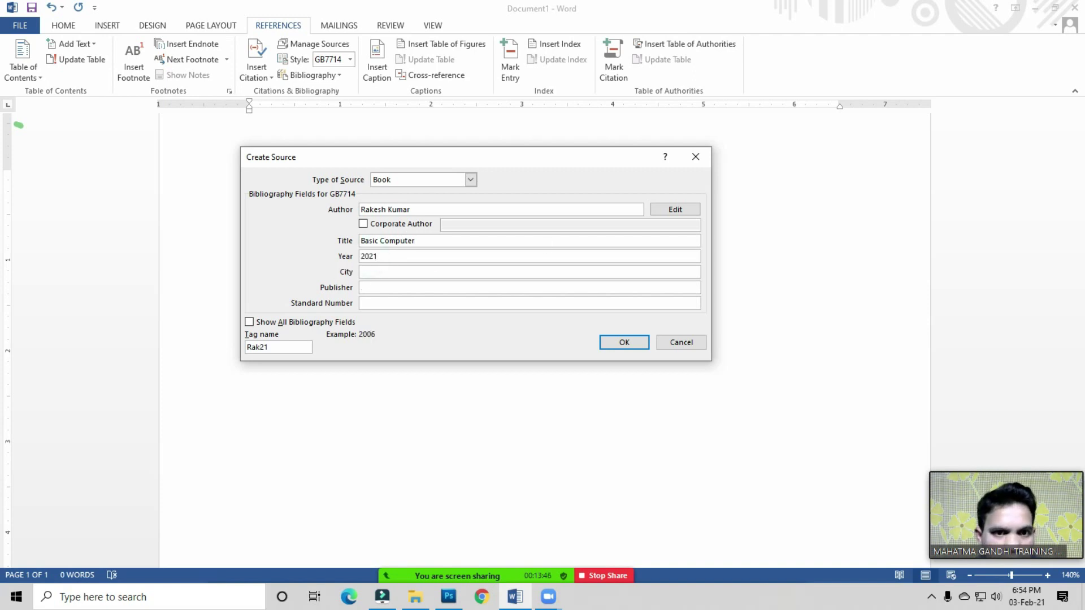
- Enter city Delhi and publisher Mahatma Gandhi Training Centre, then briefly review all fields
left_click(396, 272)
type("Delhi")
left_click(379, 288)
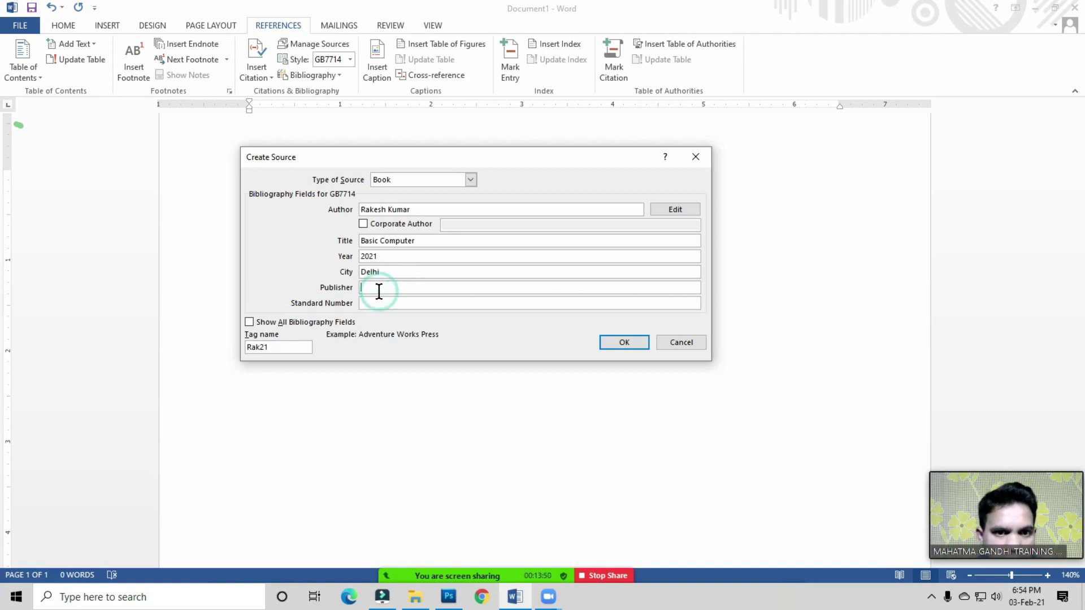
type("Mahatma Gandhi Training Centre")
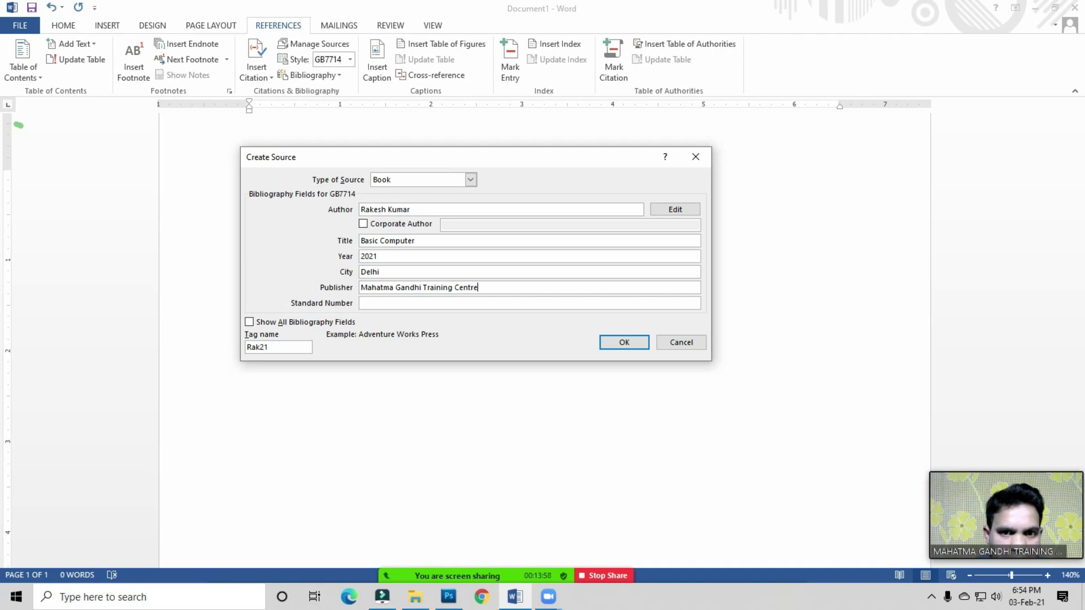
left_click(362, 303)
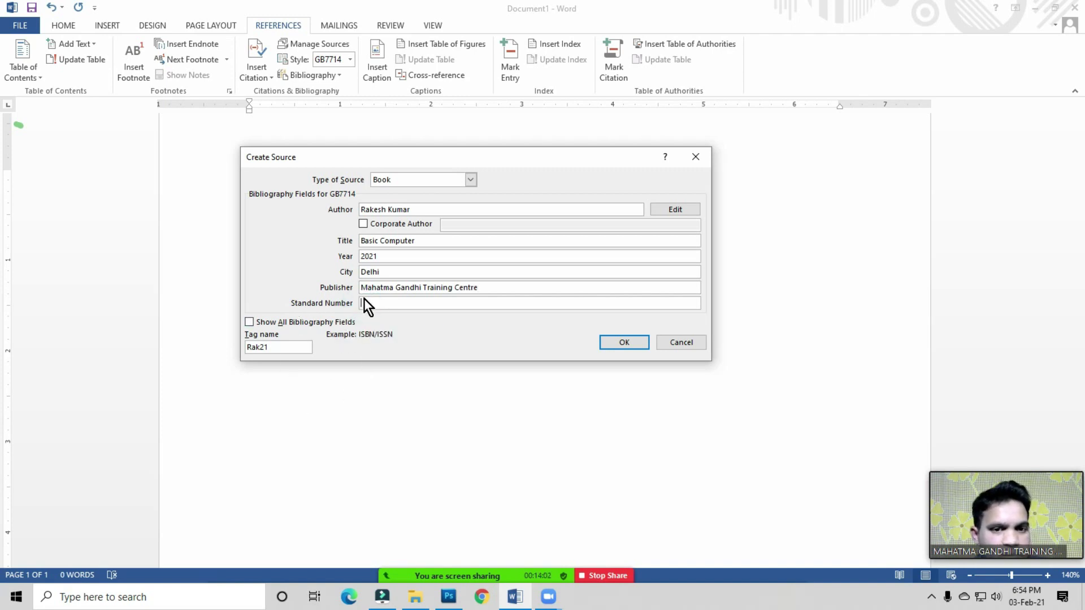
left_click(287, 259)
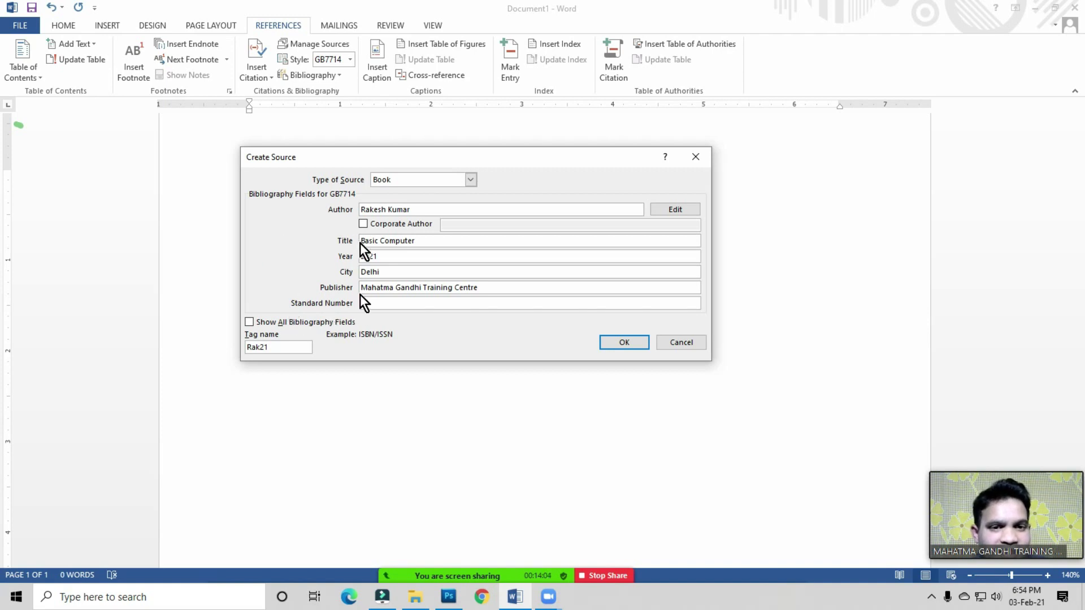
left_click(249, 322)
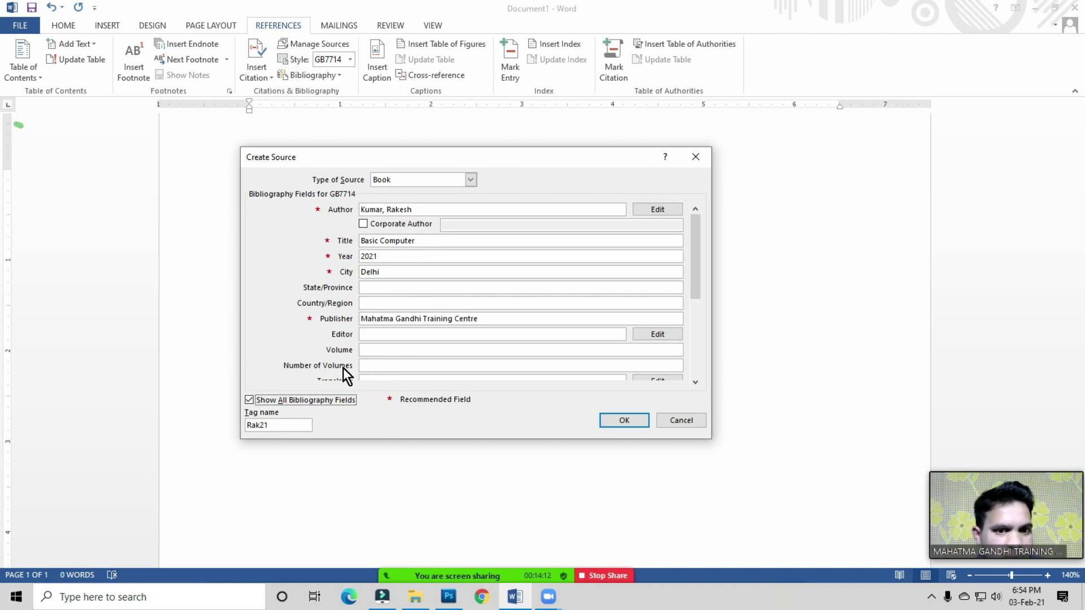
left_click(249, 401)
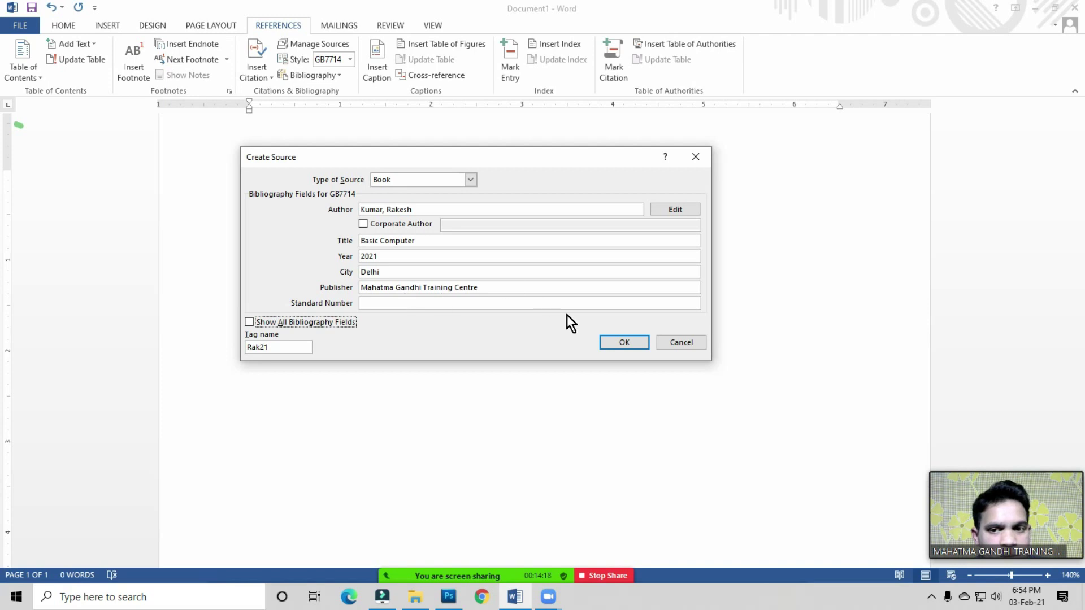
- Save the source as a citation and insert a bibliography after it
left_click(624, 342)
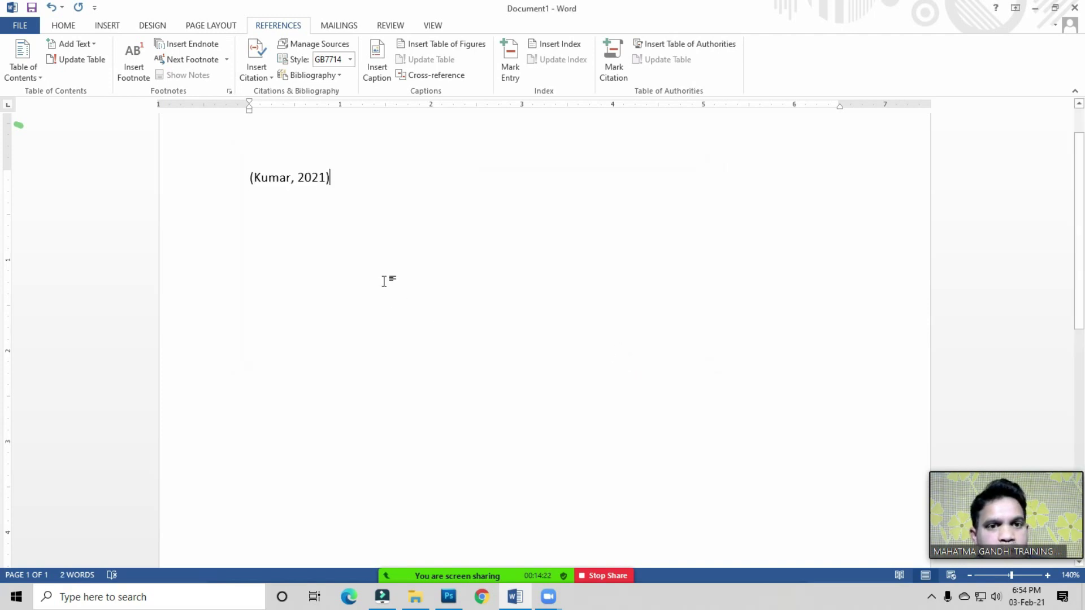
left_click(341, 185)
left_click(345, 186)
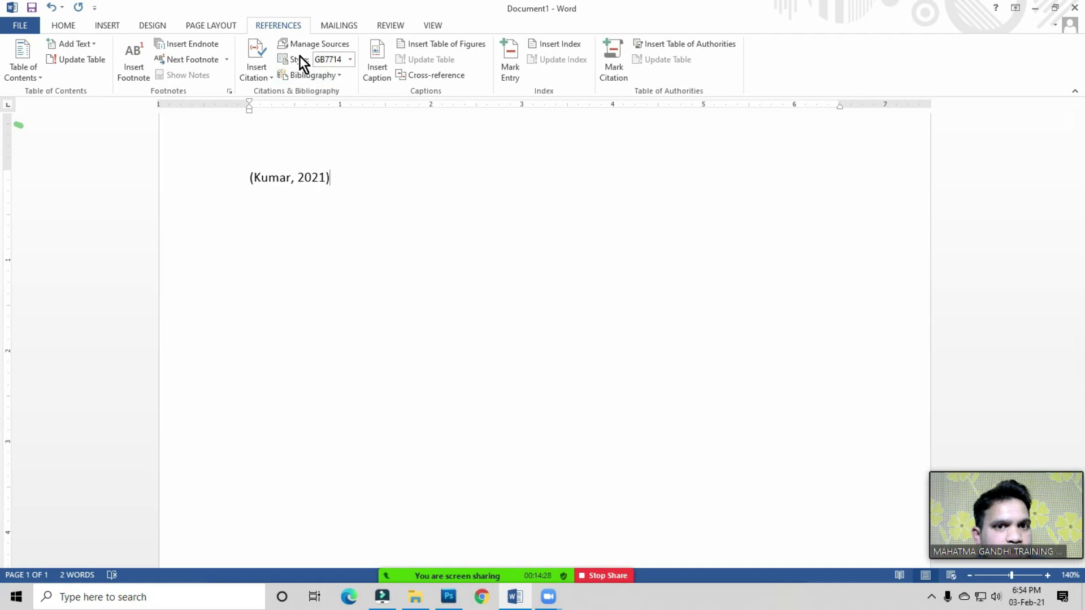
left_click(350, 183)
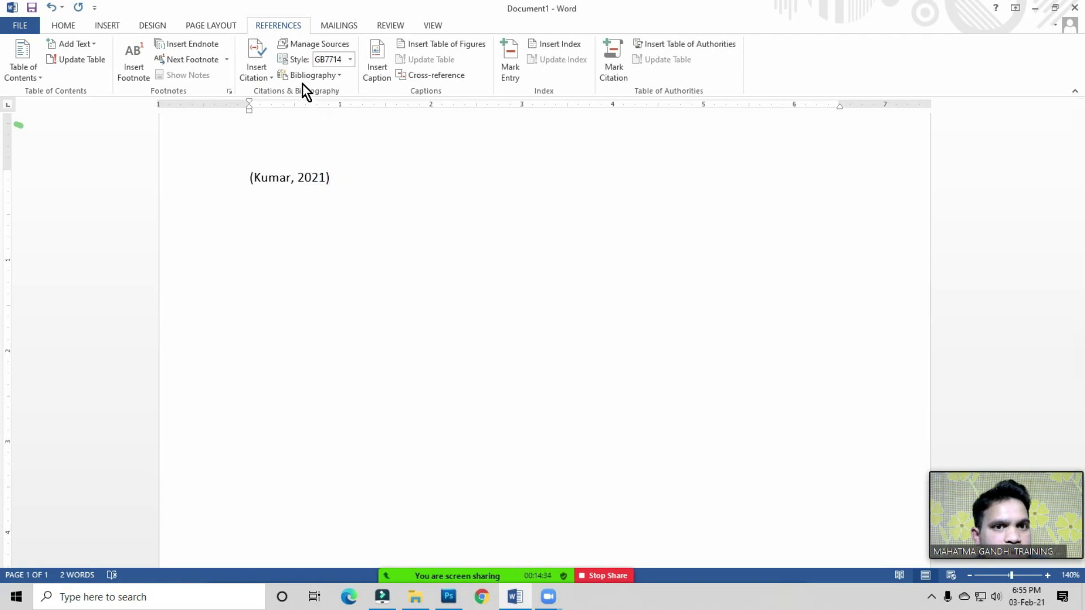
left_click(338, 77)
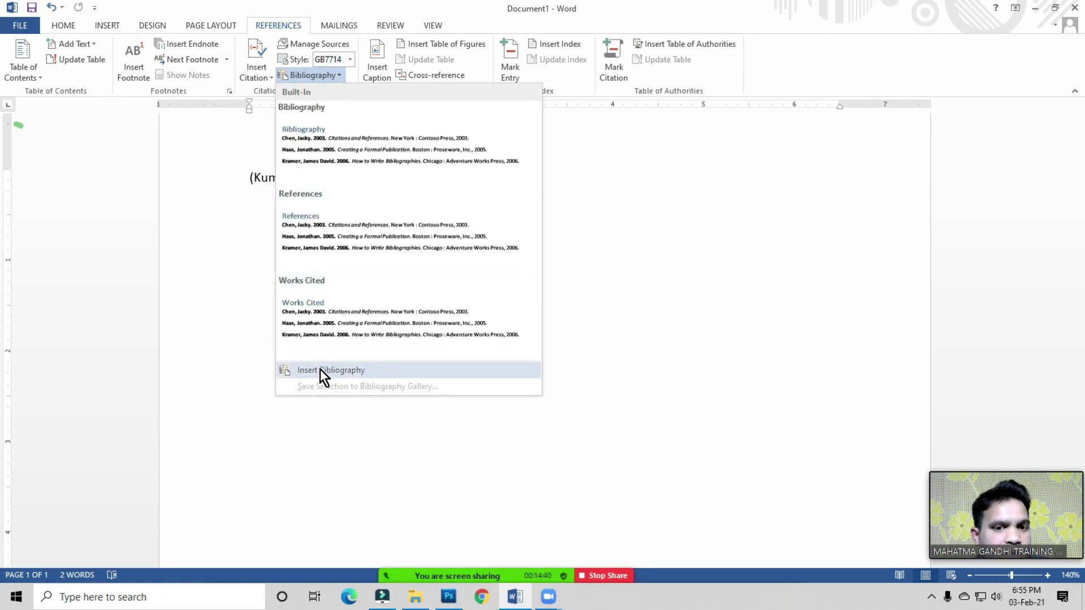
left_click(344, 370)
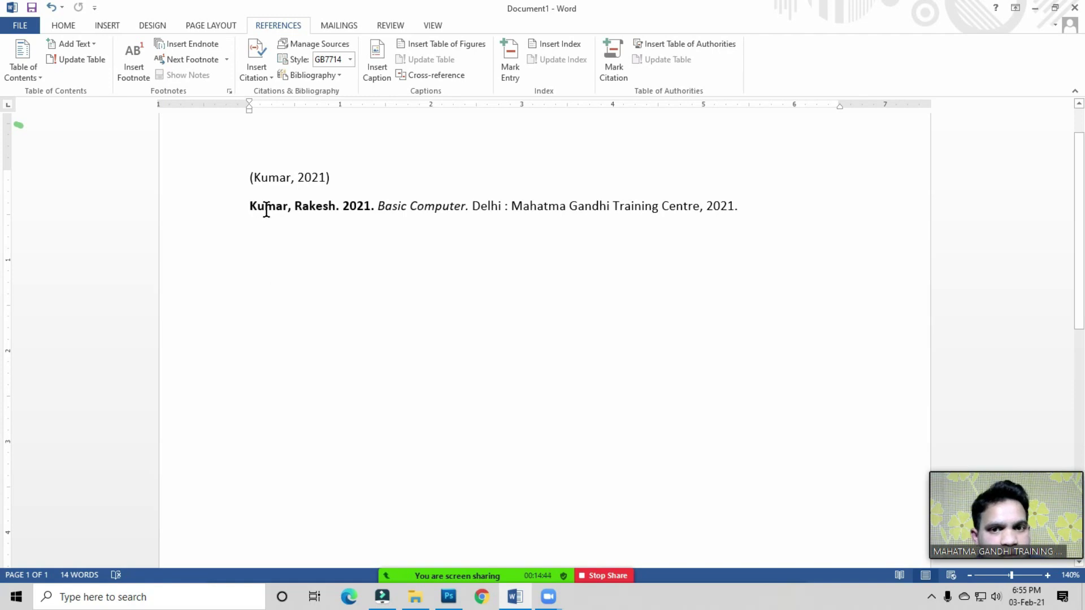
- Delete the in-text citation line above the bibliography
left_click(368, 181)
left_click_drag(344, 178, 256, 178)
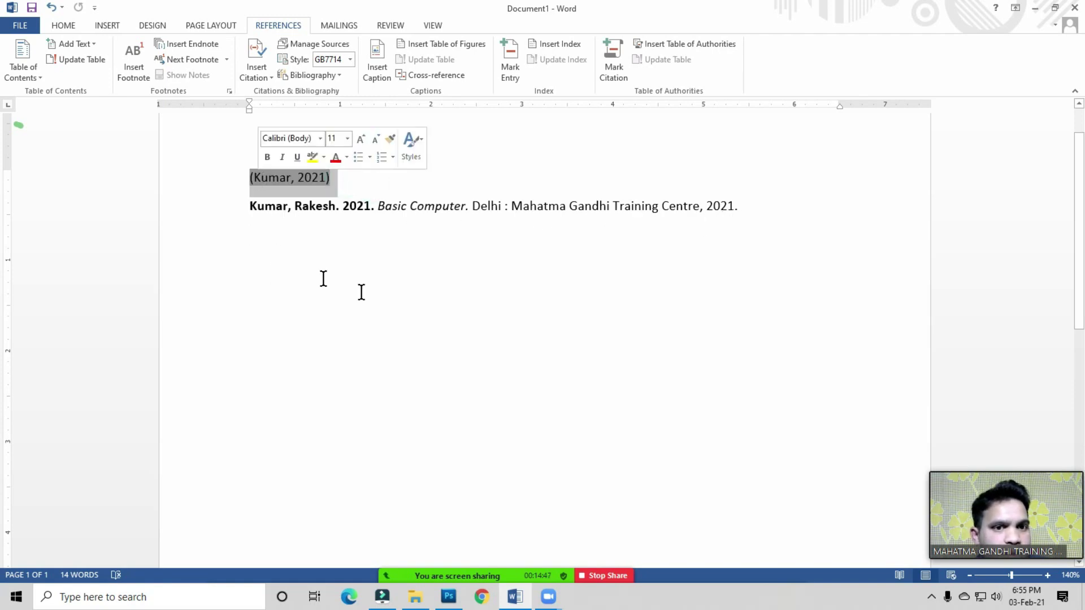
key("Delete")
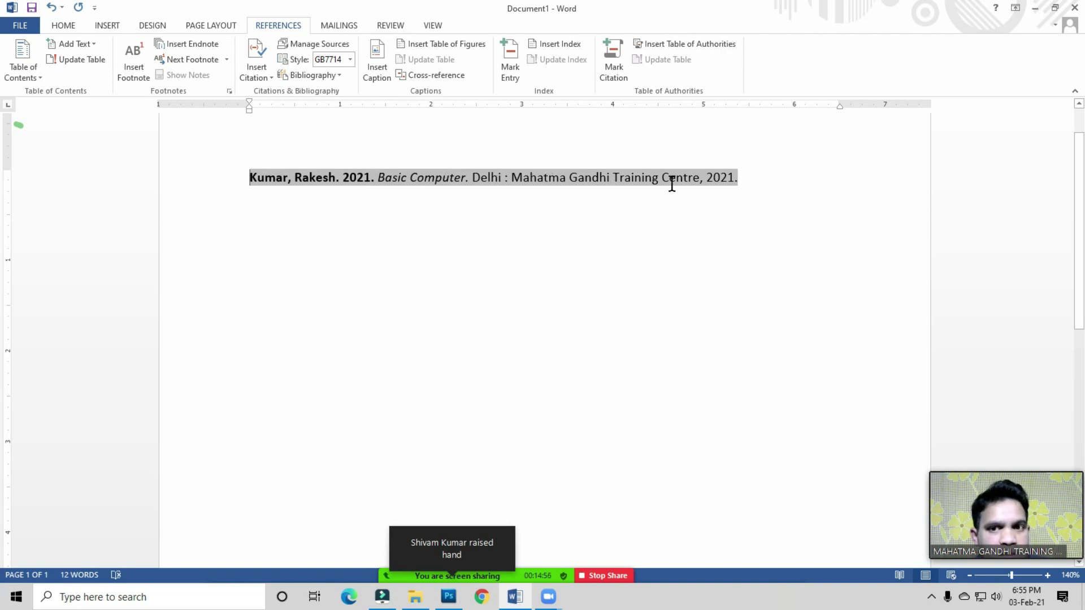
- Change the bibliography style to GOST - Name Sort, then to GOST - Title Sort
left_click(445, 226)
left_click(350, 177)
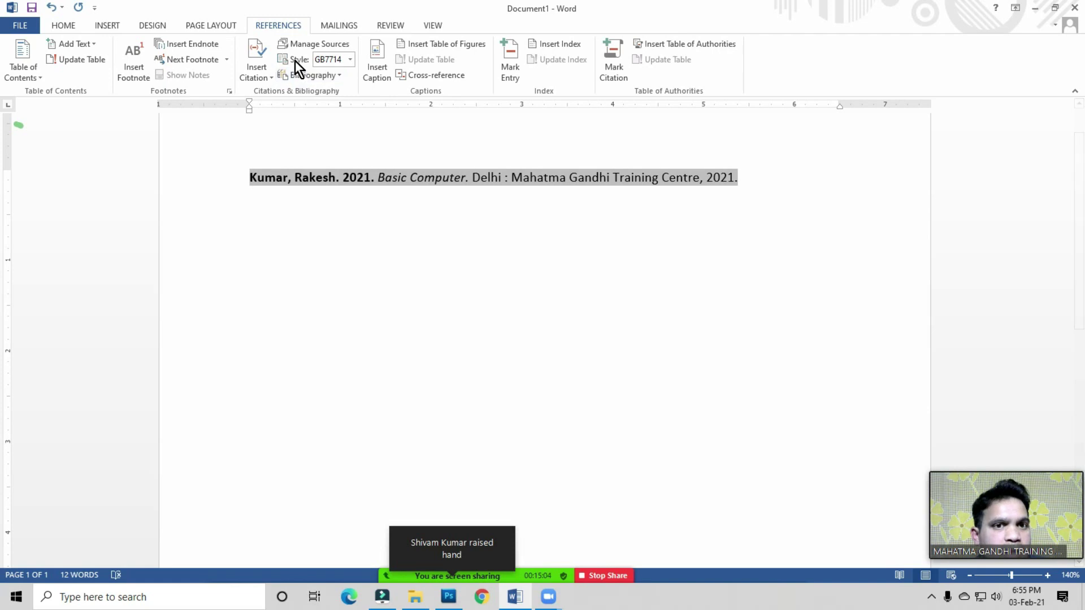
left_click(354, 60)
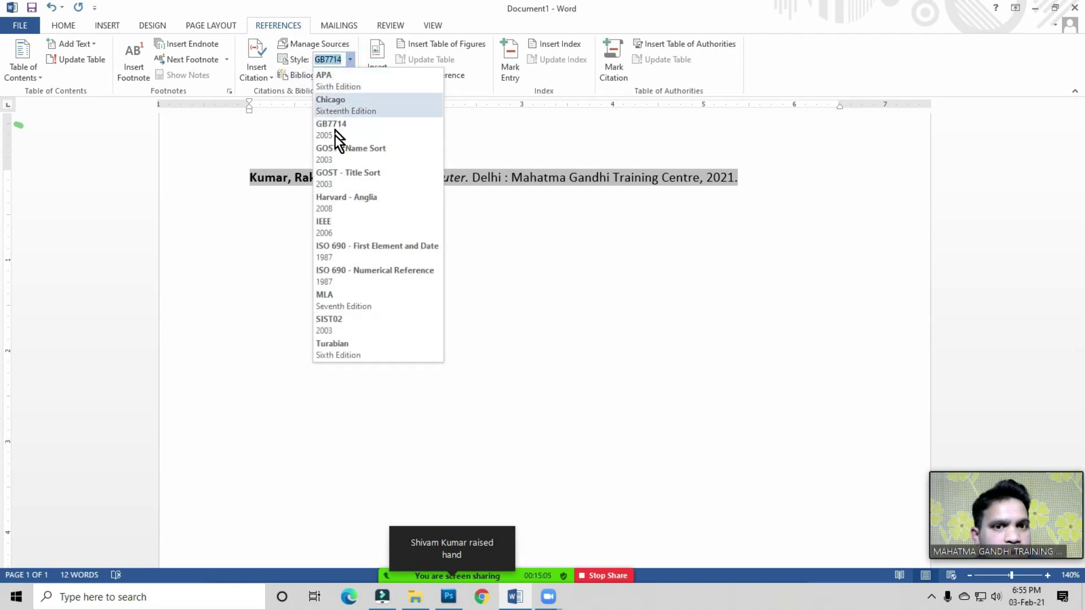
left_click(333, 152)
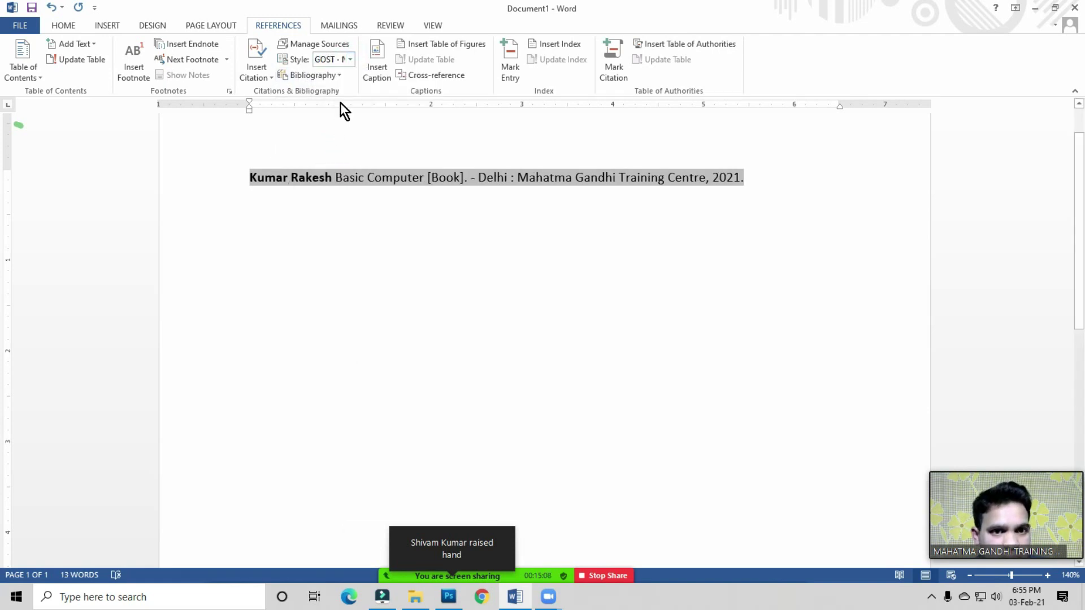
left_click(351, 59)
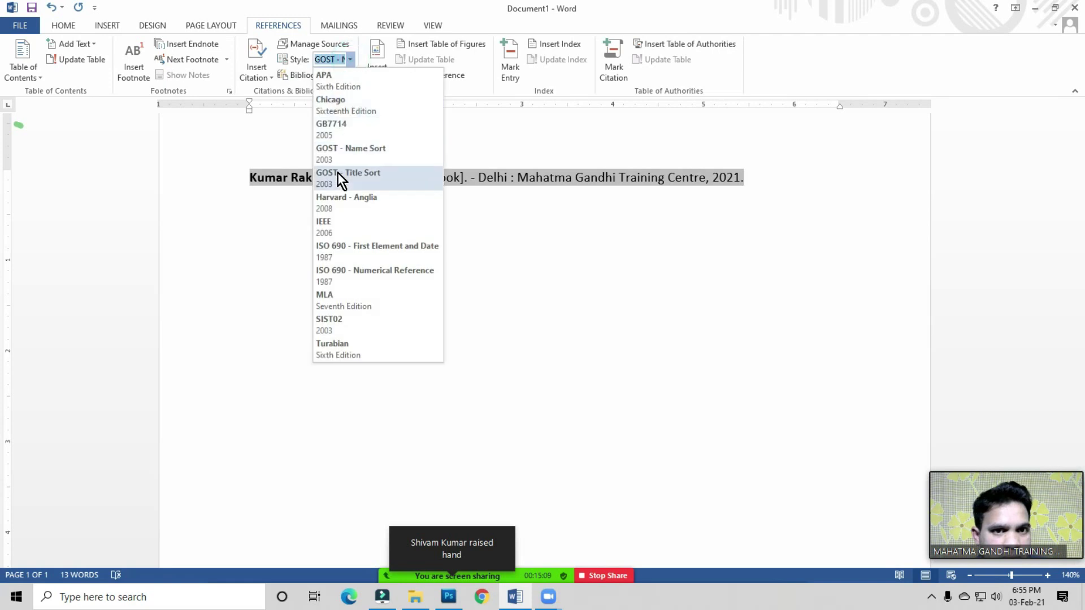
left_click(338, 172)
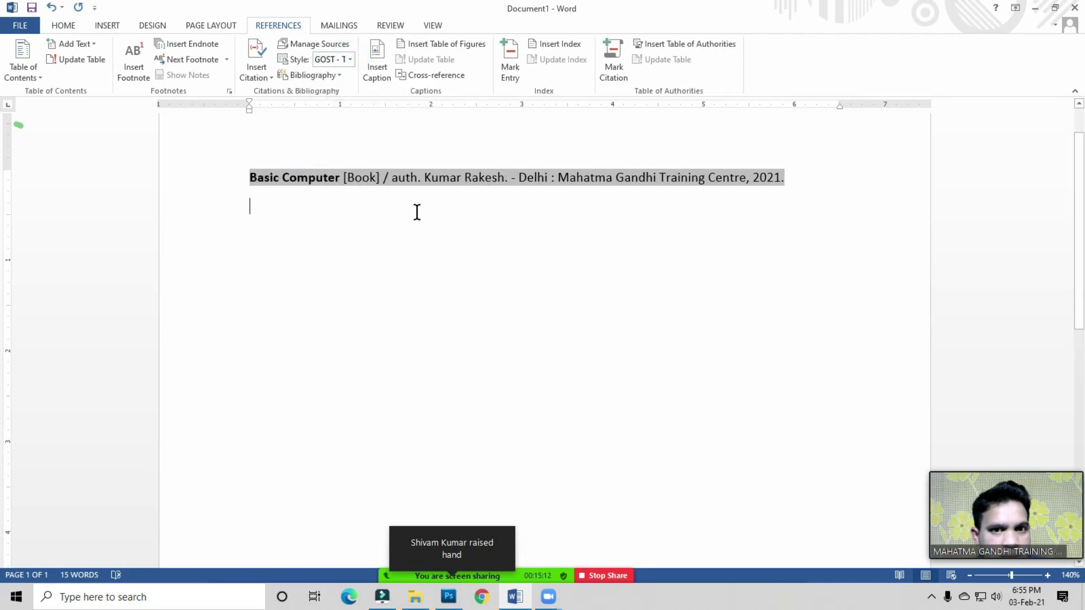
left_click(338, 248)
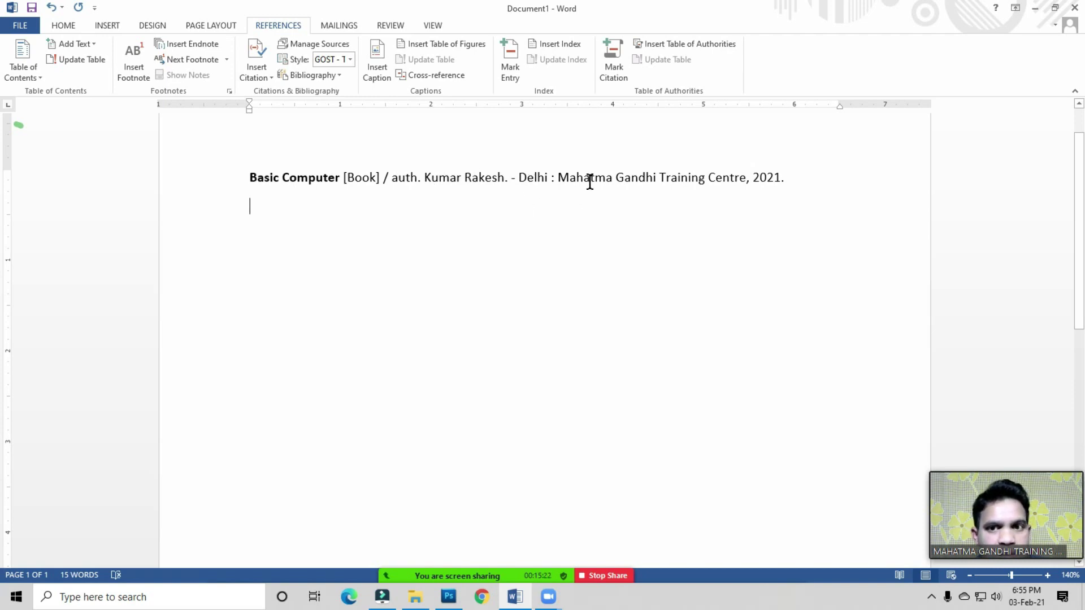
left_click(460, 192)
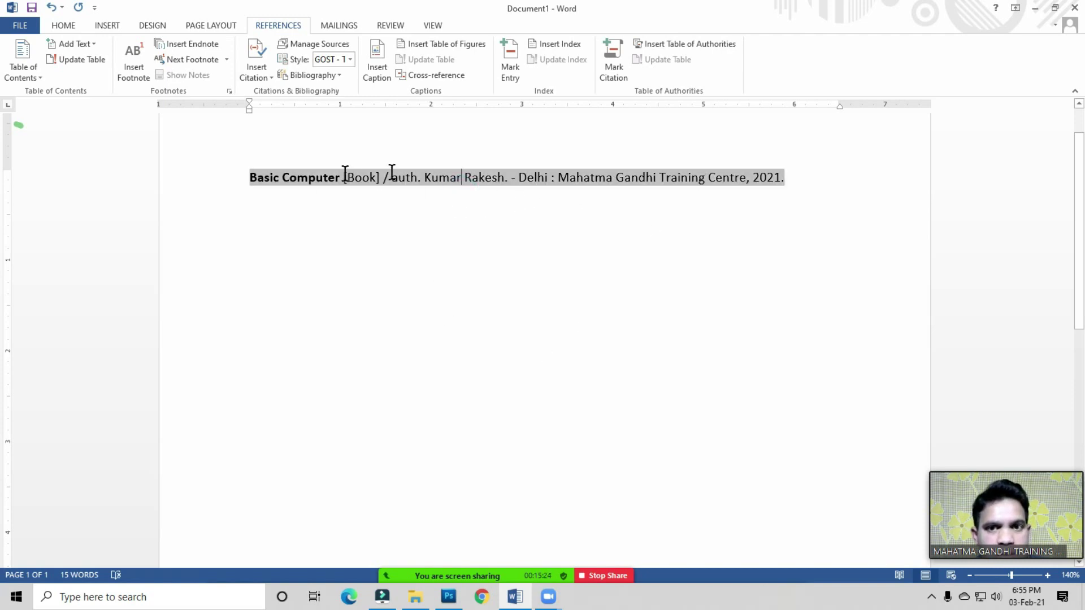
left_click(533, 214)
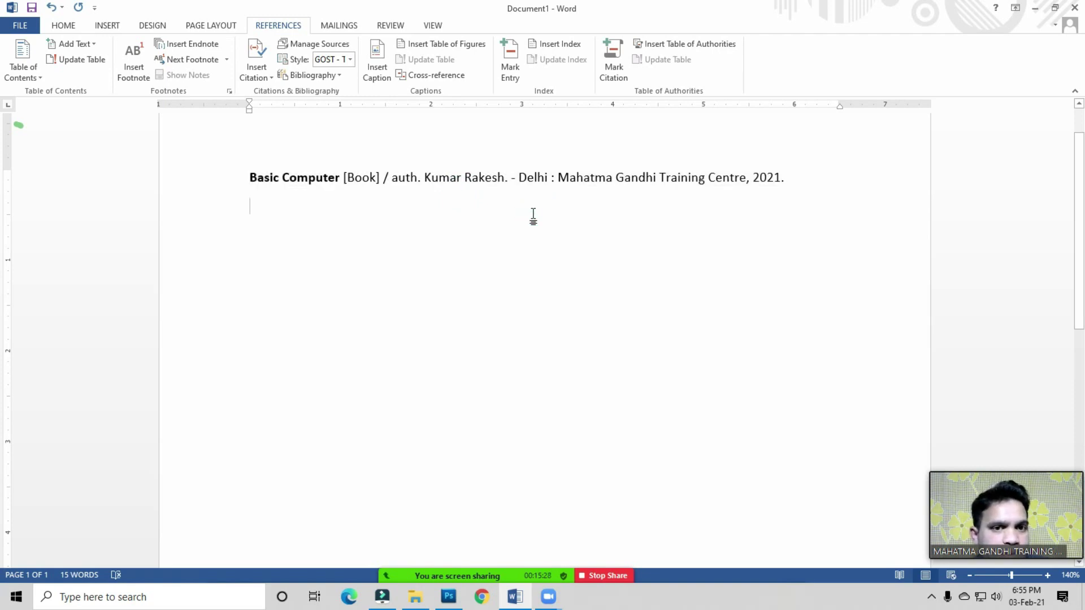
left_click(455, 562)
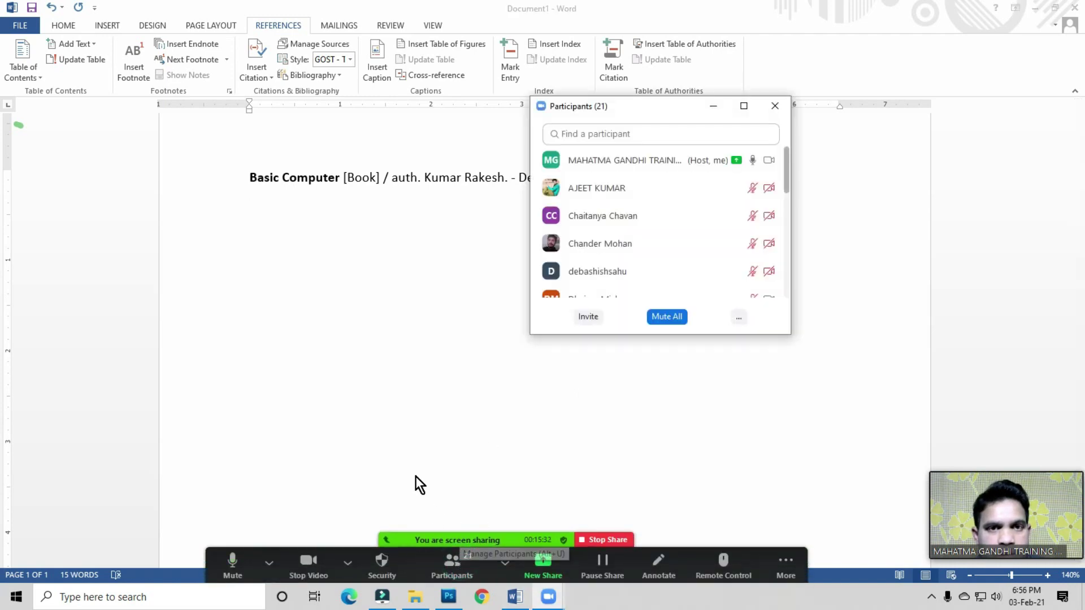
left_click(775, 107)
left_click(459, 187)
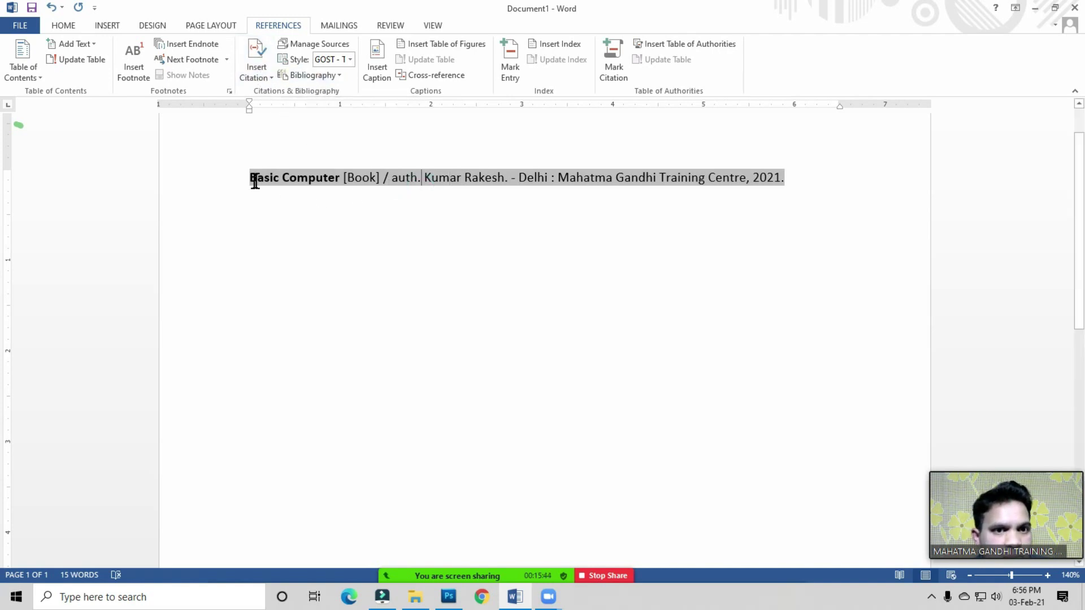
left_click(578, 184)
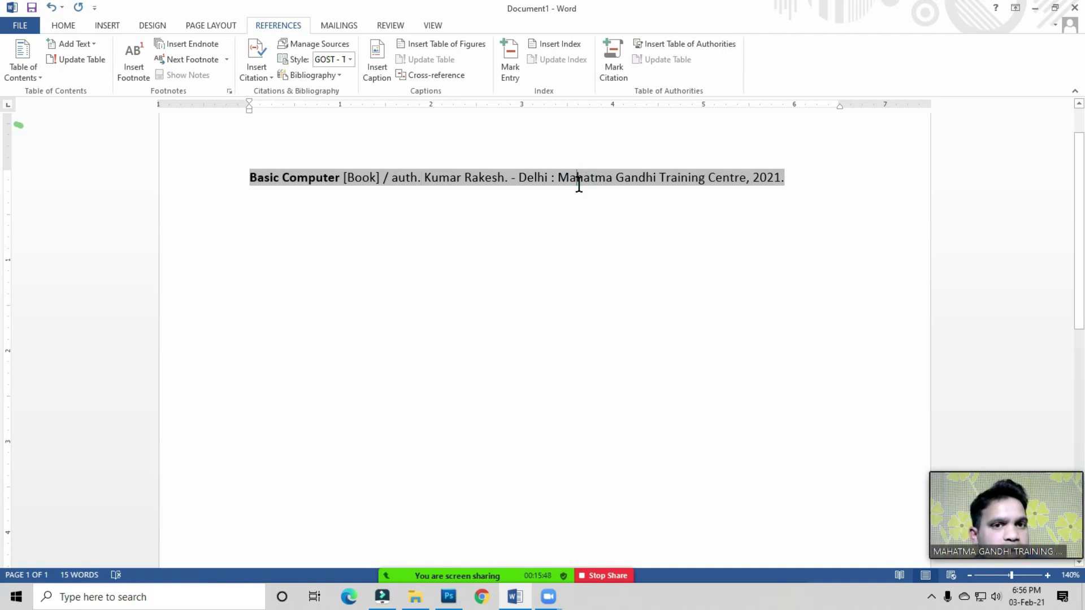
left_click(319, 46)
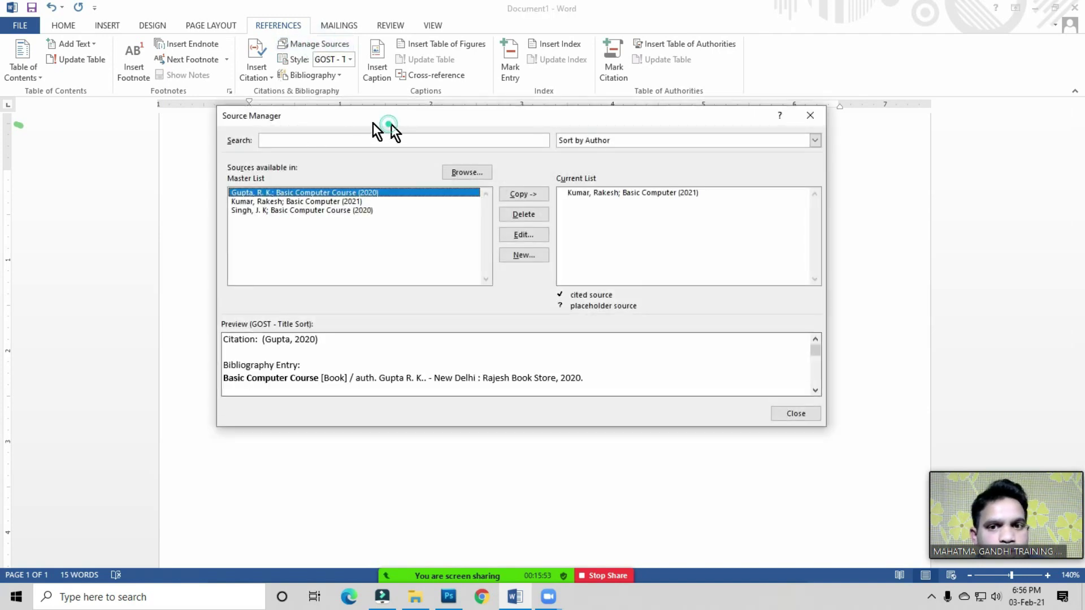
left_click_drag(378, 120, 355, 117)
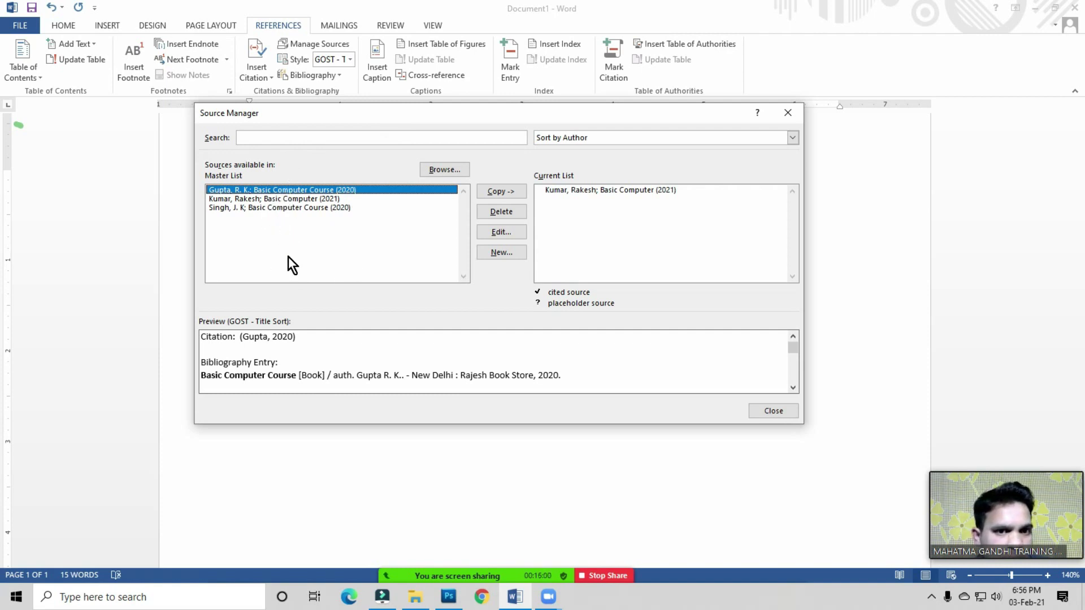
left_click(296, 198)
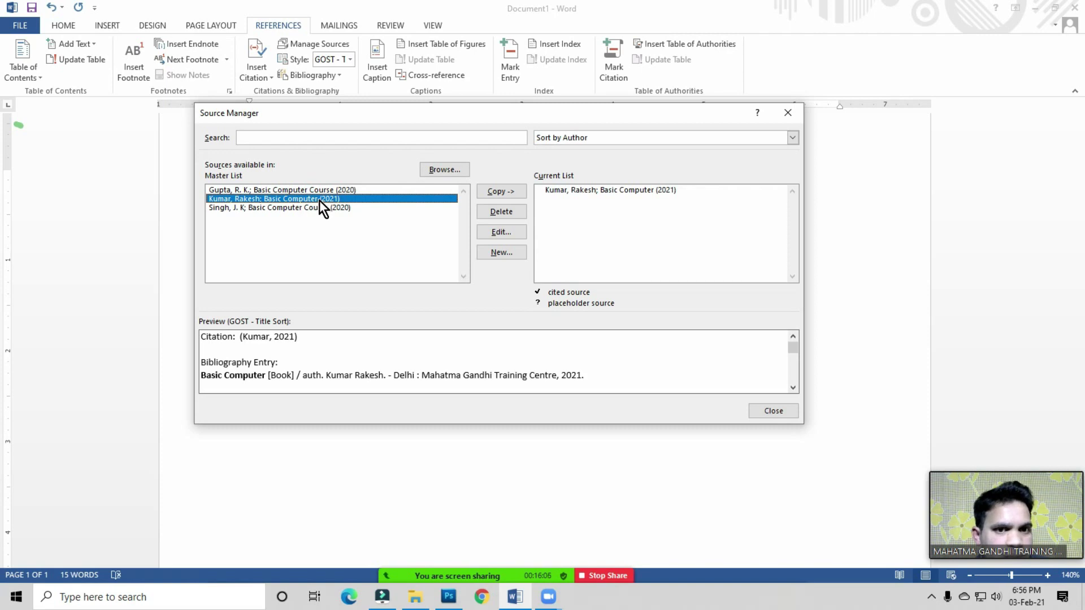
left_click(503, 236)
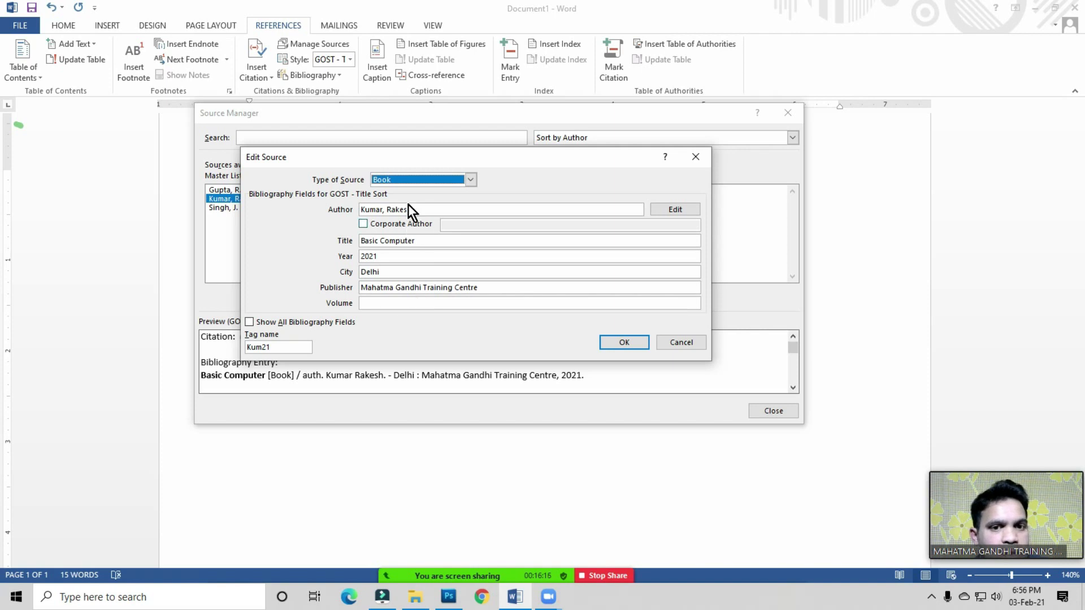
left_click(613, 342)
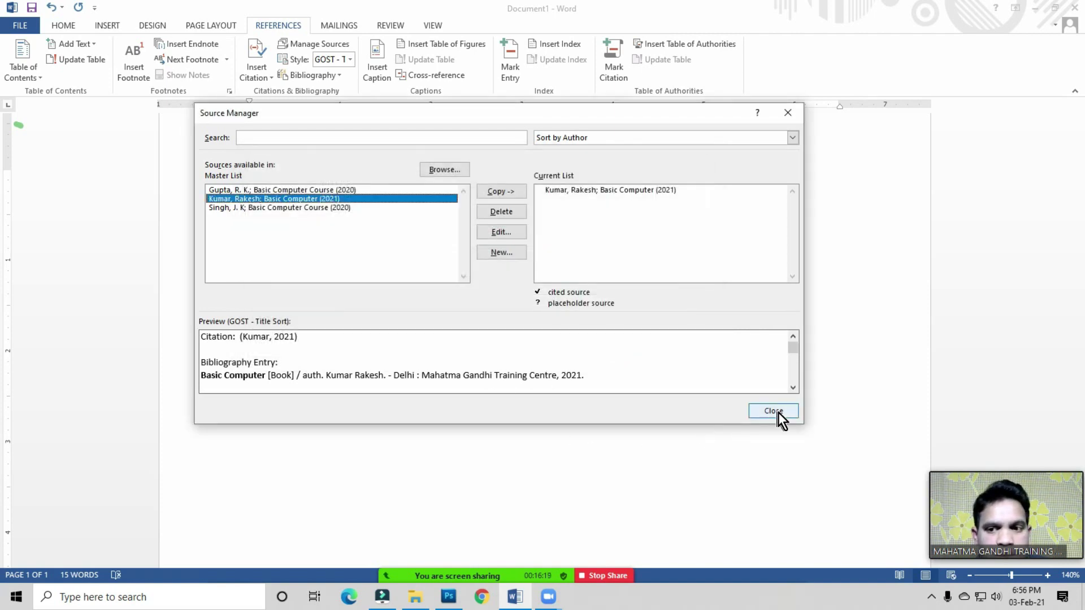
left_click(775, 411)
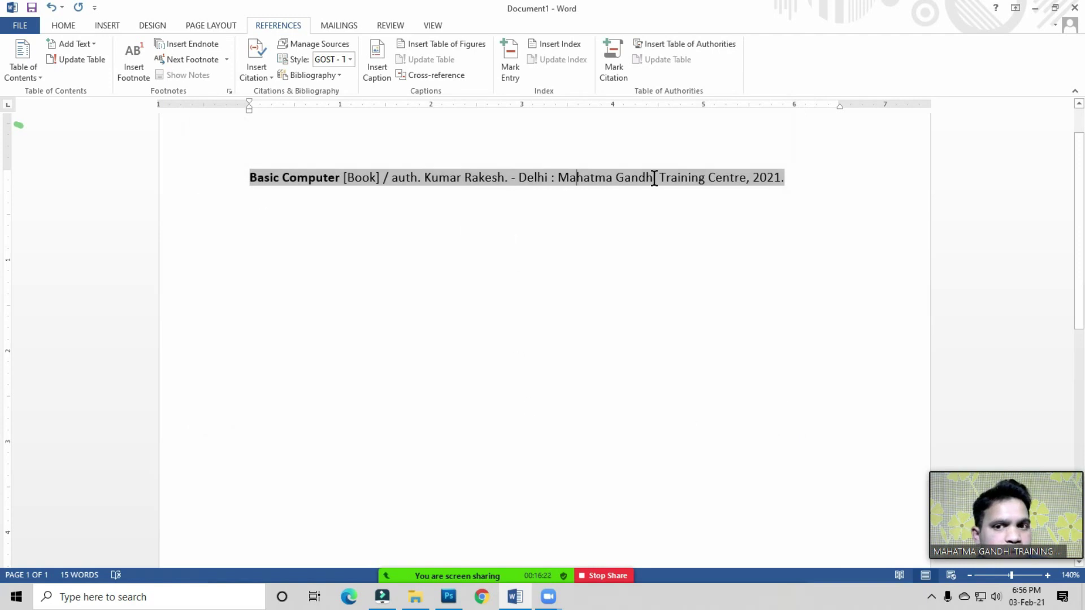
- Ask all Zoom participants to unmute from the Participants list, then close it
double_click(655, 178)
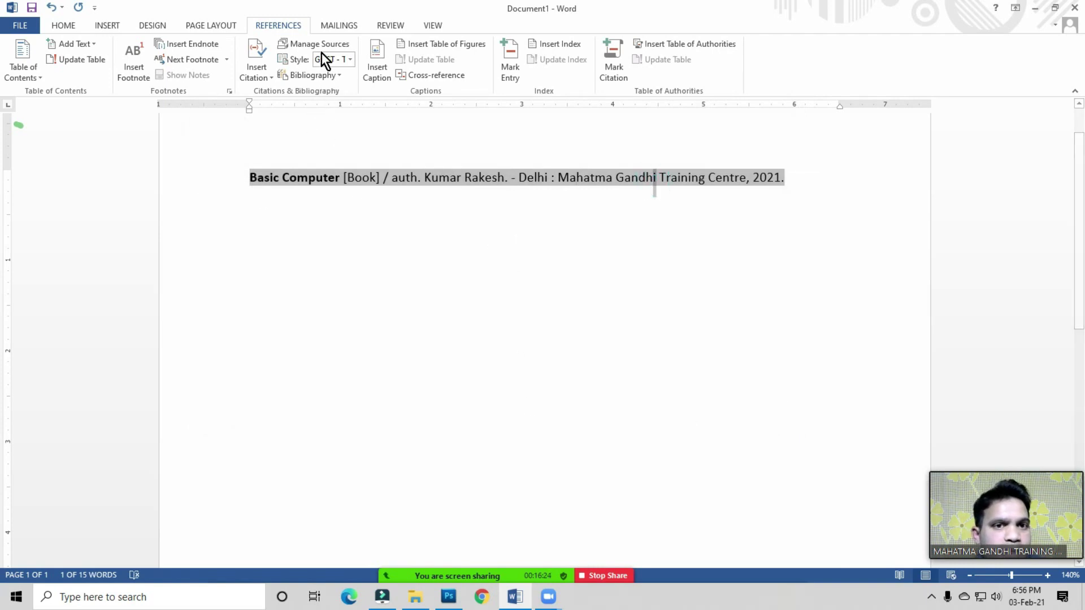
left_click(329, 176)
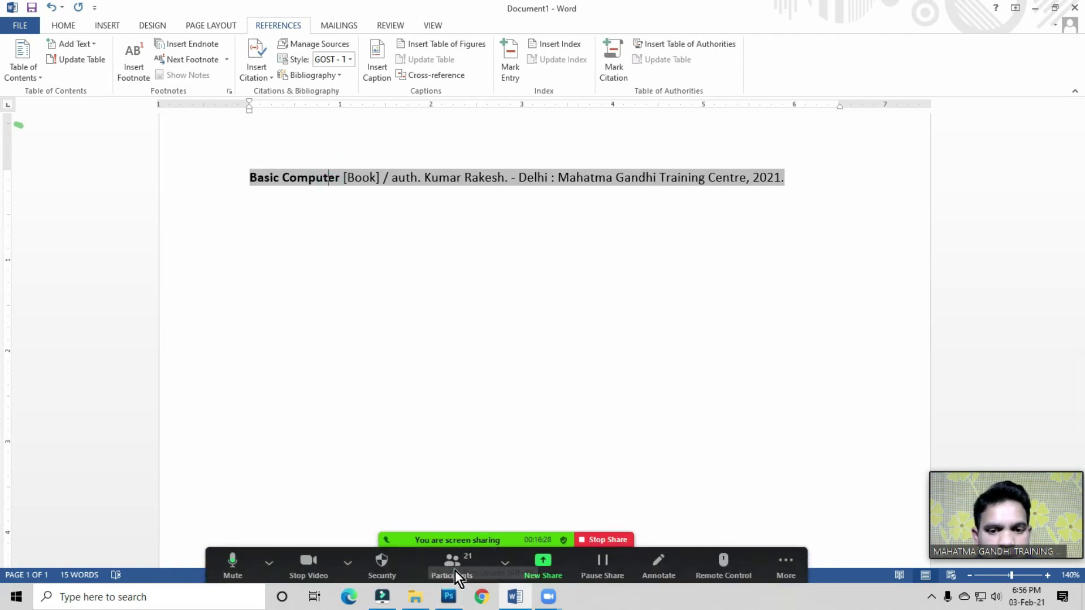
left_click(457, 571)
left_click(738, 320)
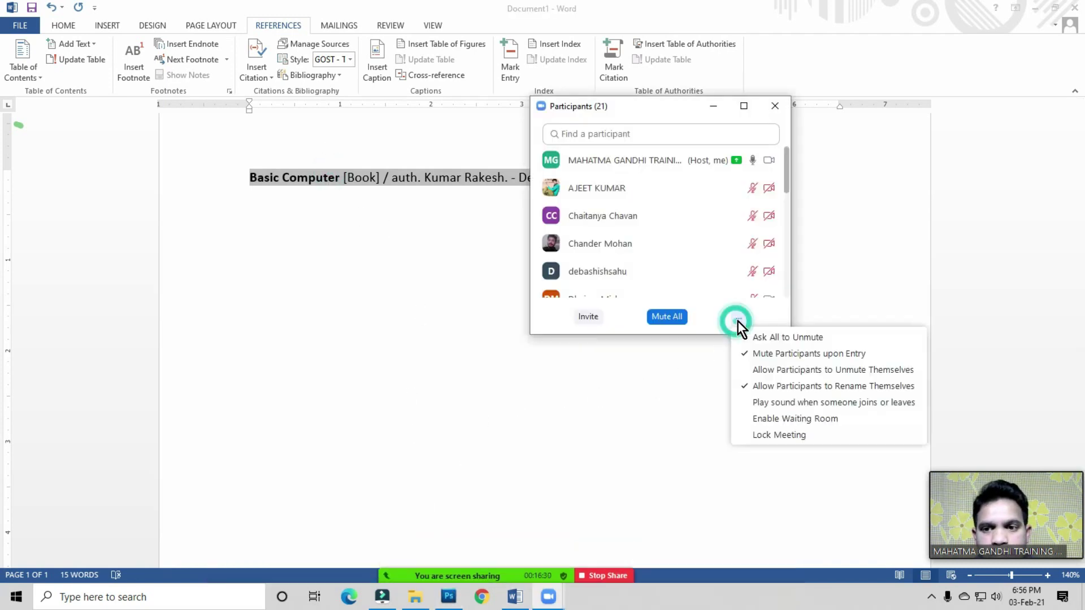
left_click(757, 339)
left_click(775, 107)
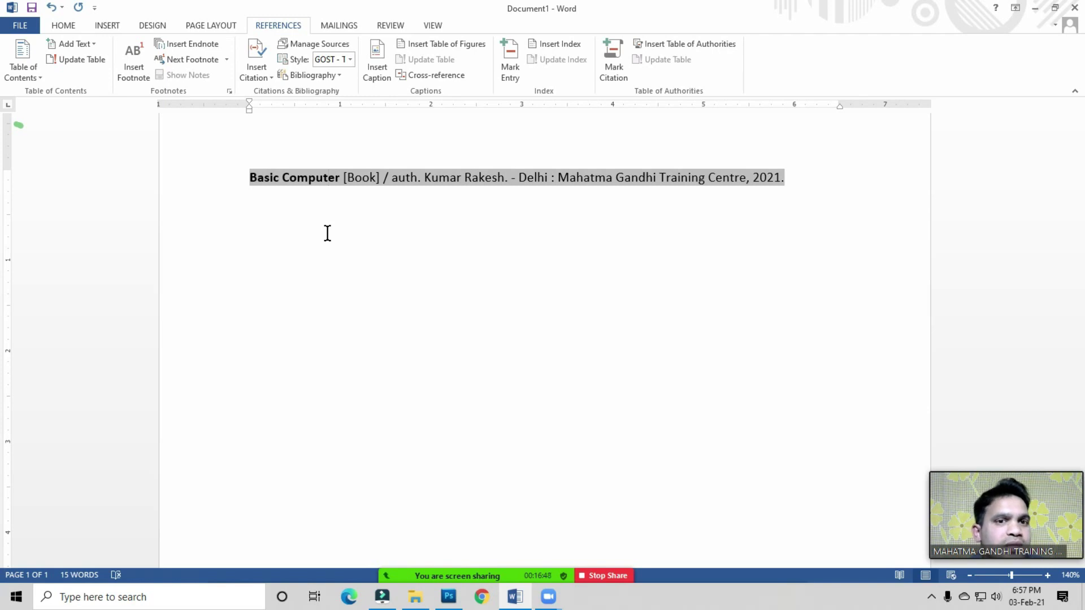
- Add a placeholder citation named Placeholder1 and check it appears in the citation list
left_click(266, 78)
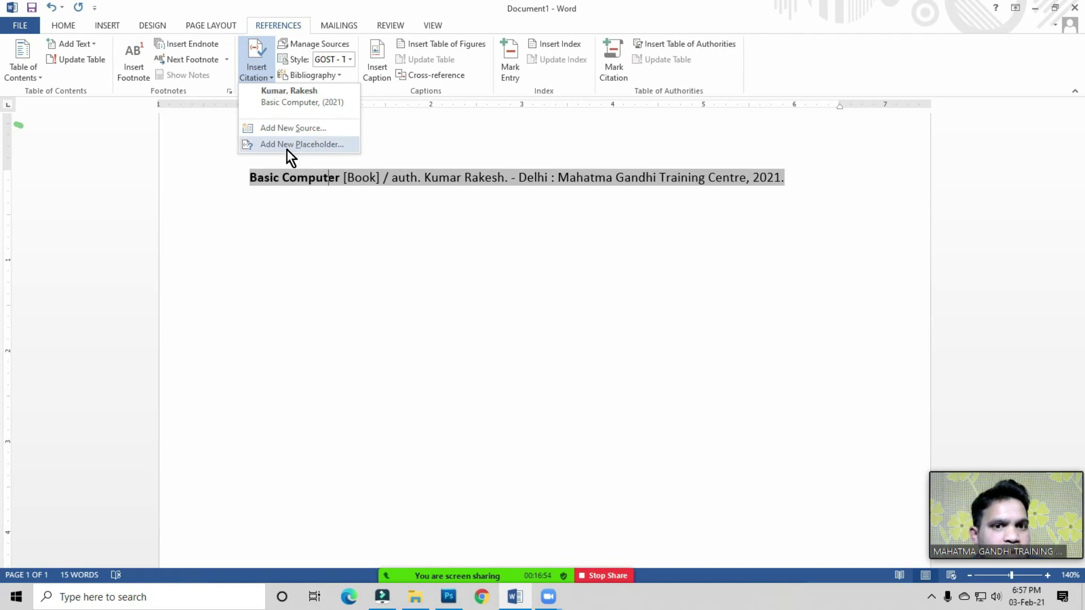
left_click(311, 146)
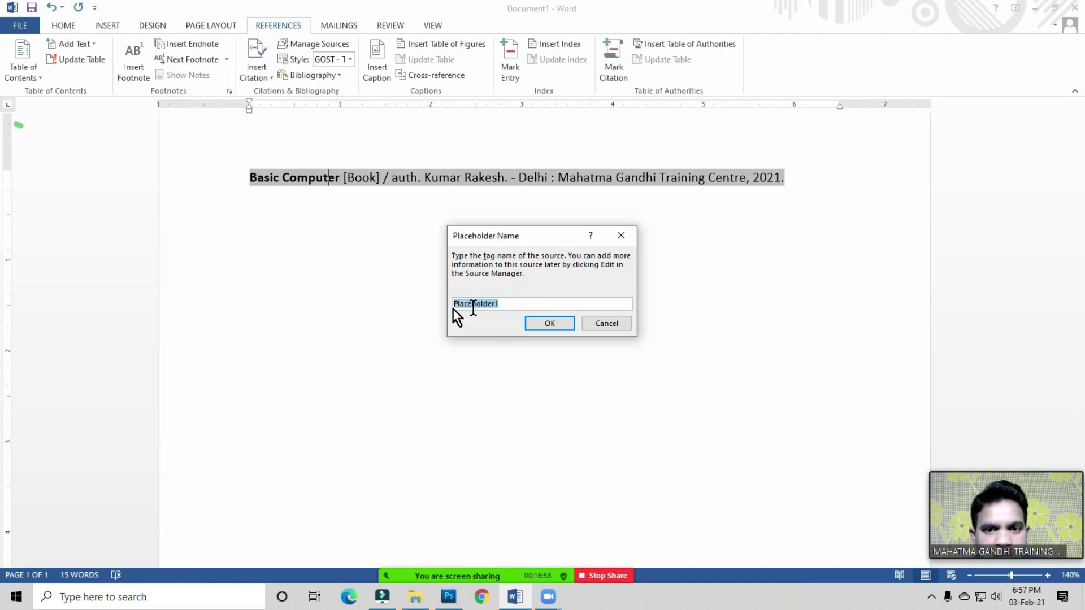
left_click_drag(479, 238, 404, 237)
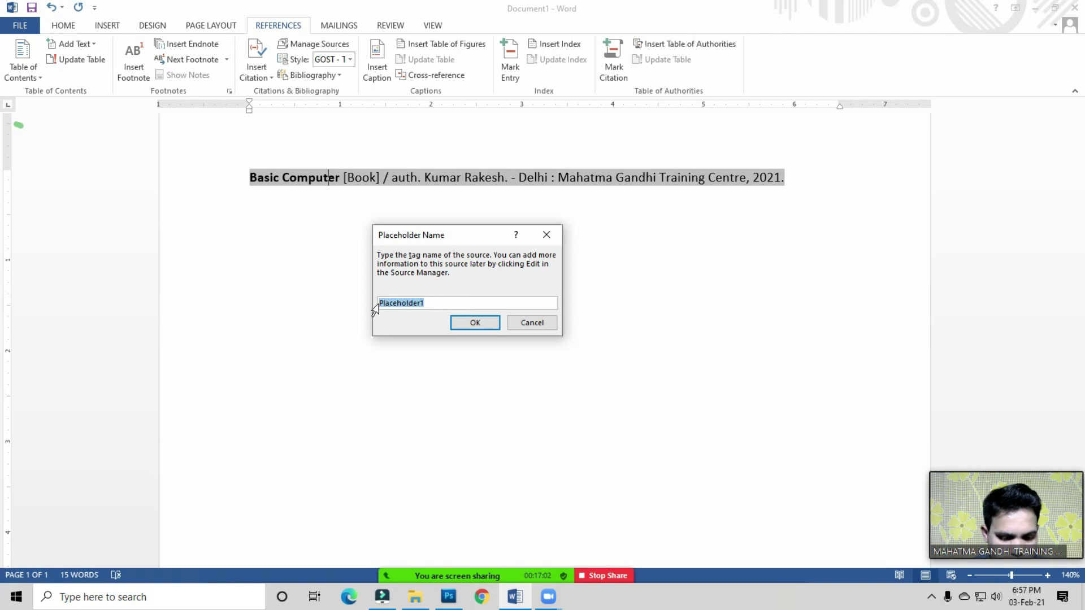
left_click(490, 324)
left_click(261, 79)
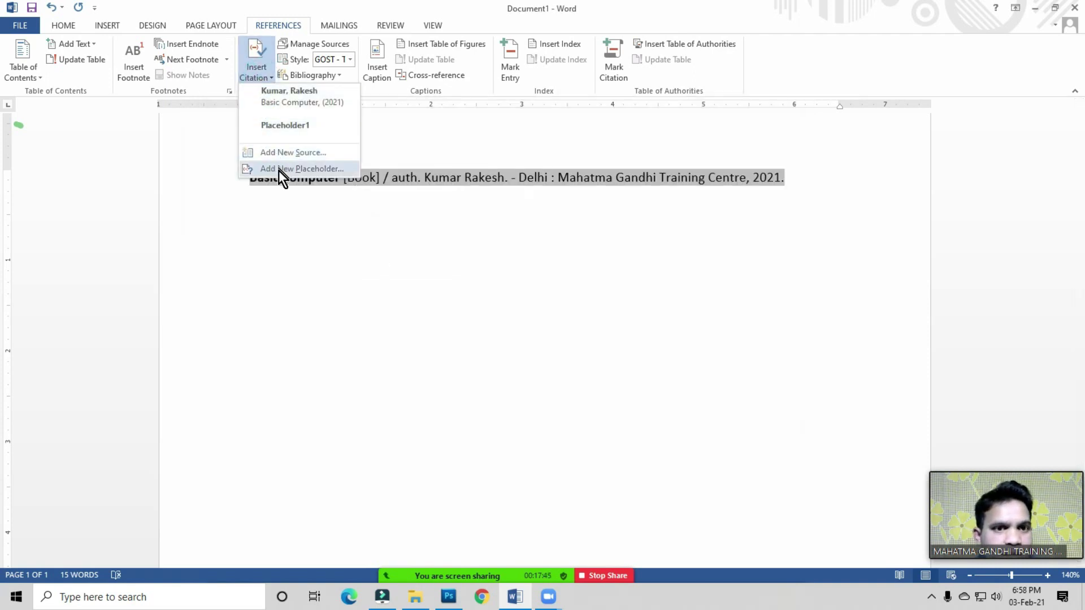
left_click(294, 127)
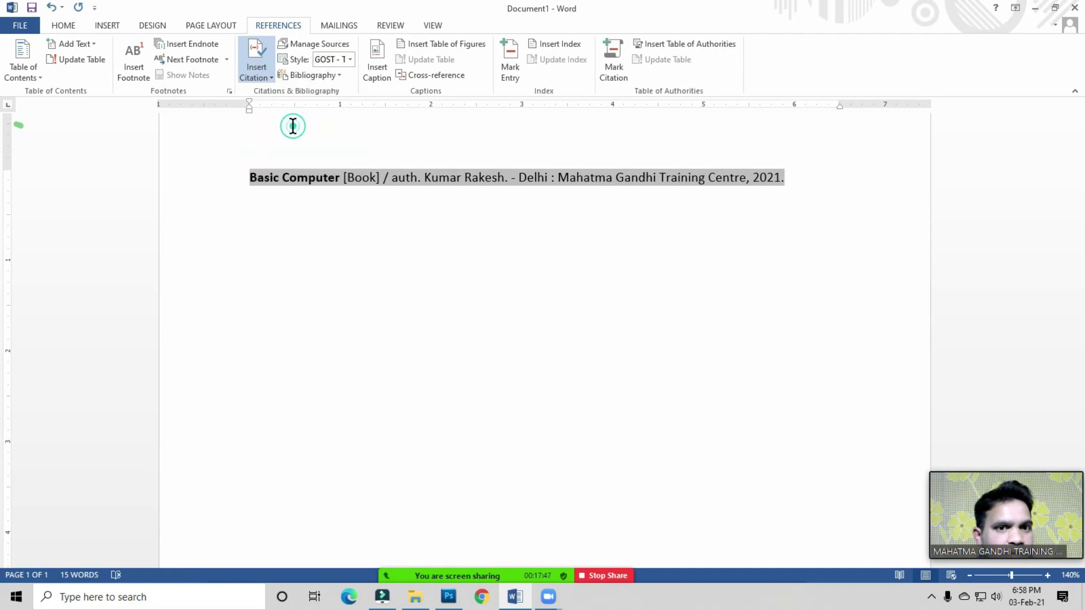
left_click(327, 76)
- Review the book source and Placeholder1 in the Source Manager, then close it
left_click(338, 46)
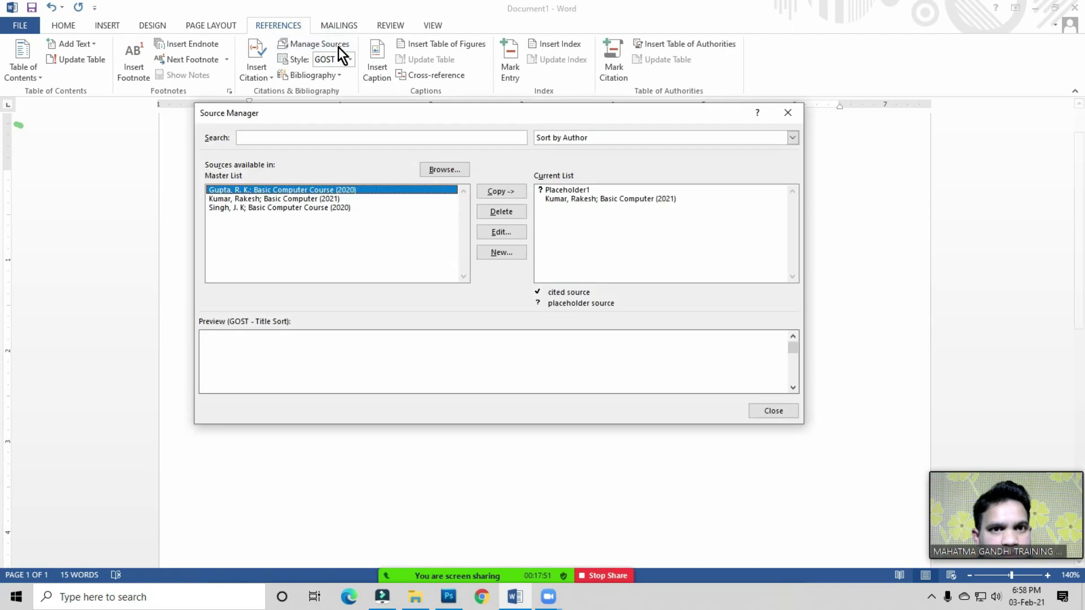
left_click(266, 198)
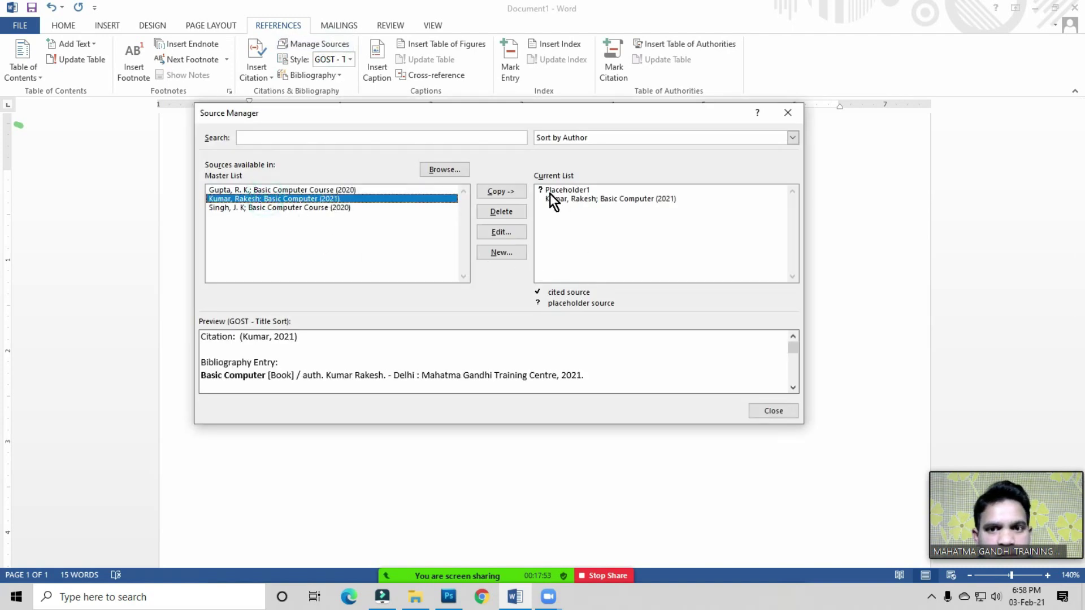
left_click(581, 190)
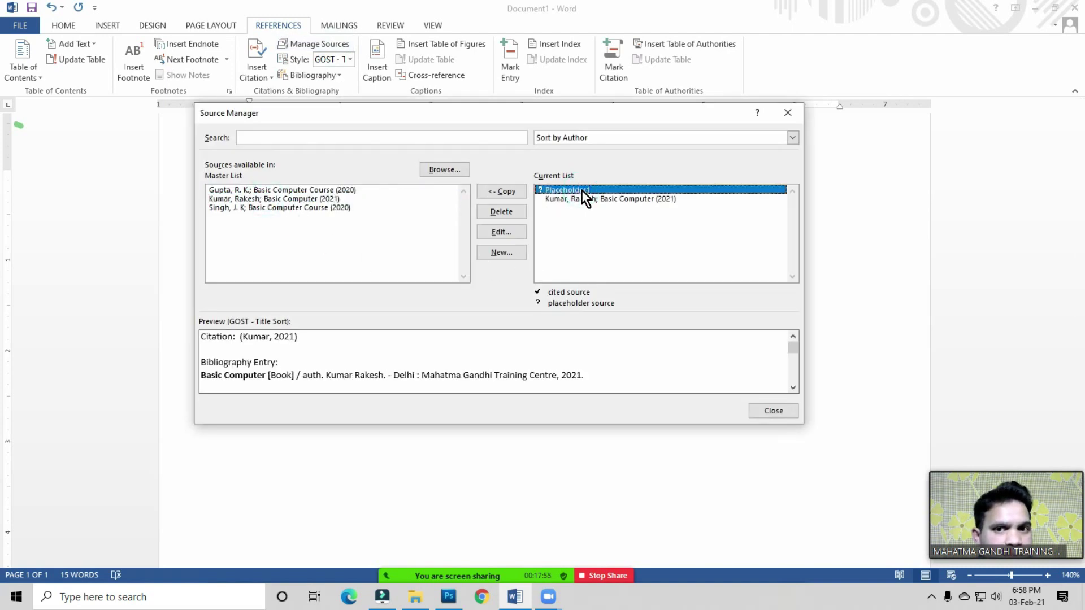
left_click(785, 118)
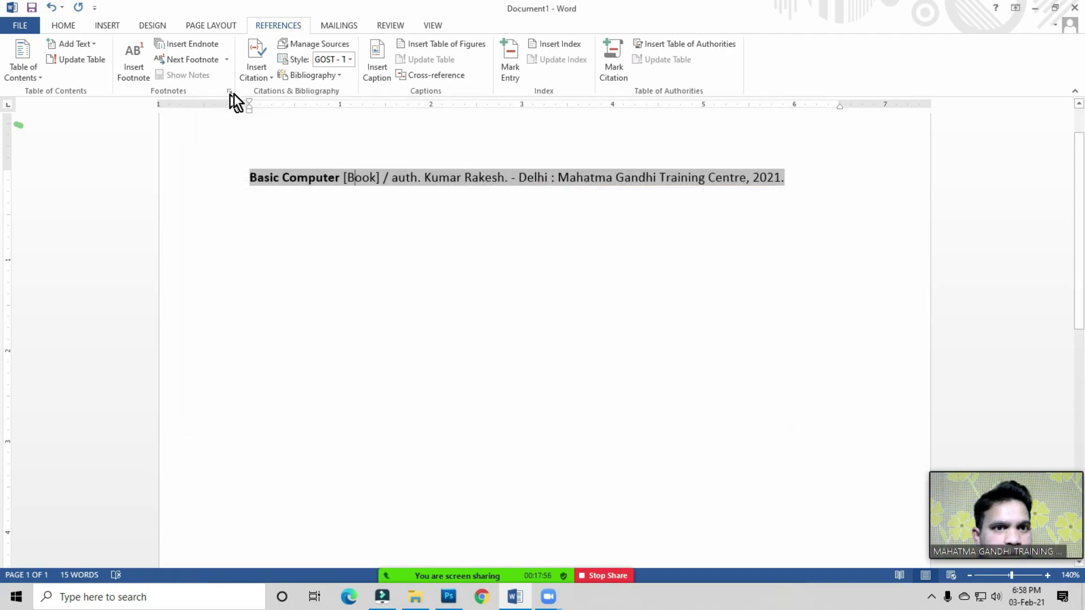
- Add a second placeholder citation named Book
left_click(265, 83)
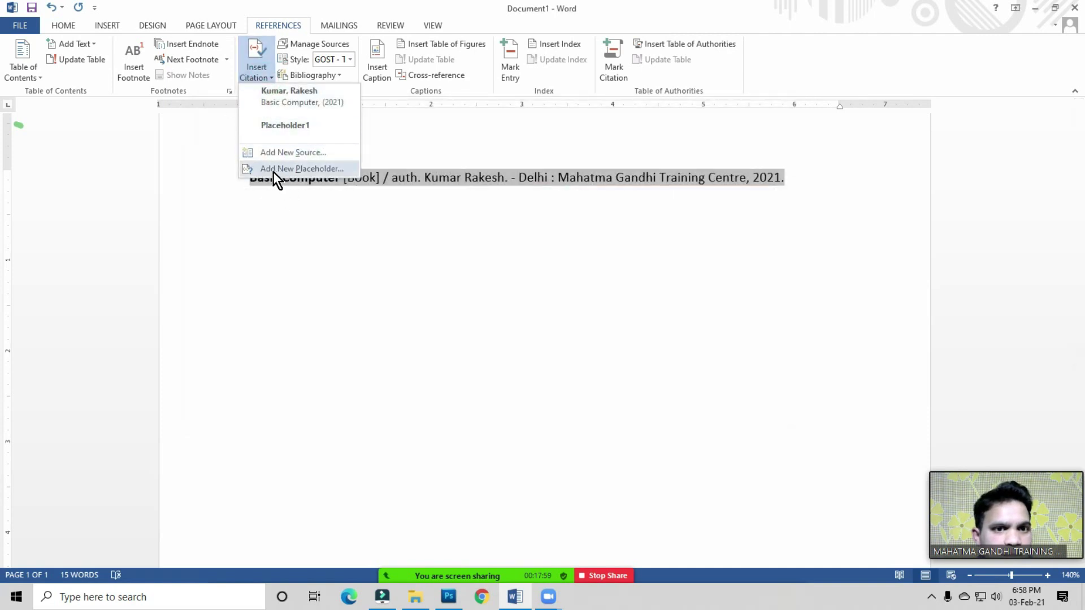
left_click(309, 169)
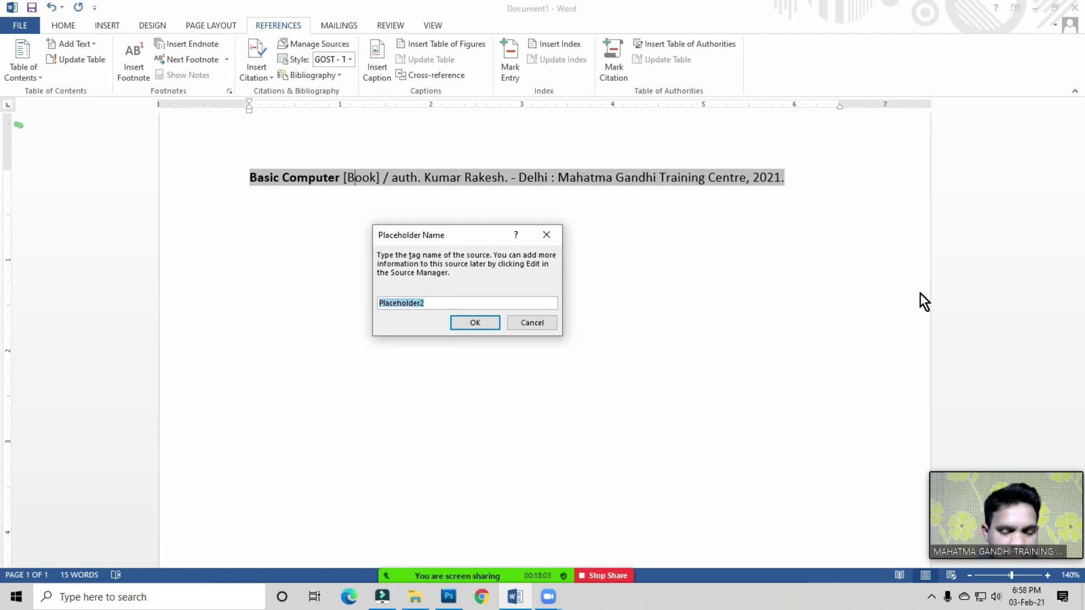
type("Book")
left_click(473, 321)
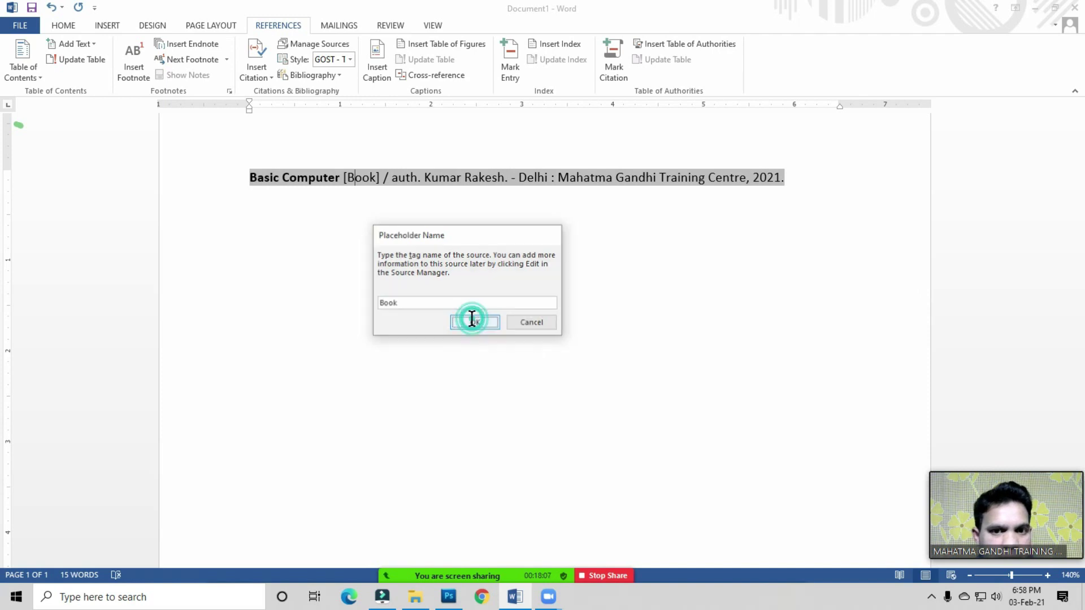
- Delete Placeholder1 in the Source Manager and check the remaining citation sources
left_click(323, 46)
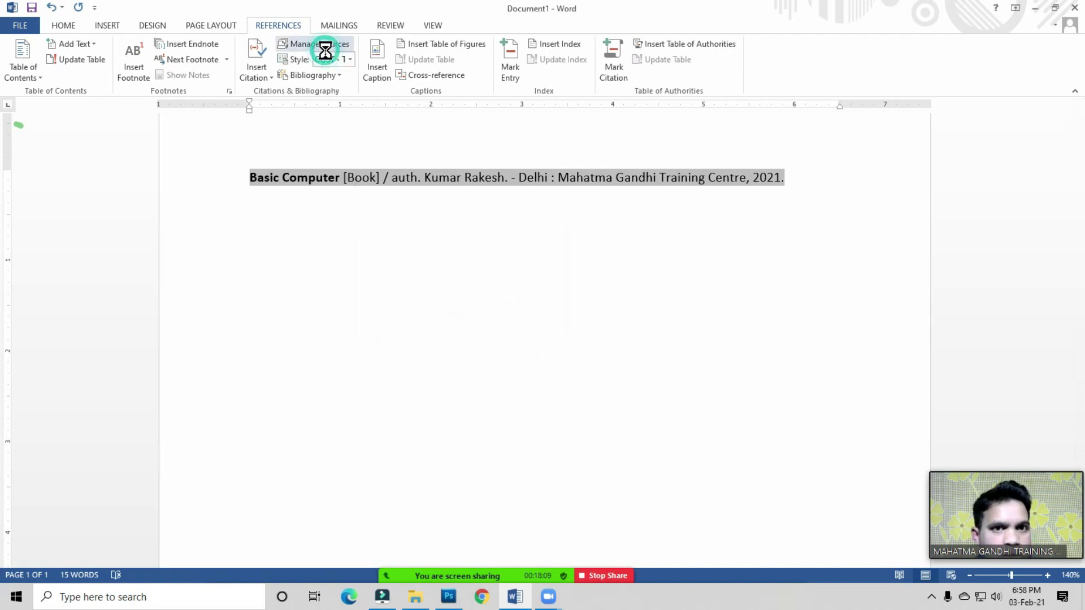
left_click(563, 191)
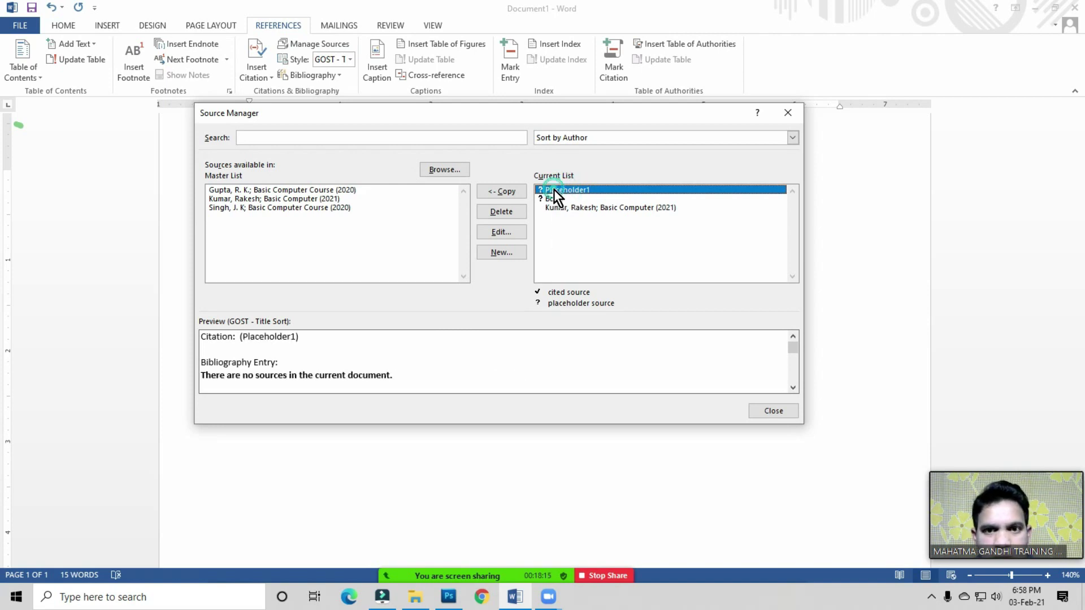
left_click(501, 212)
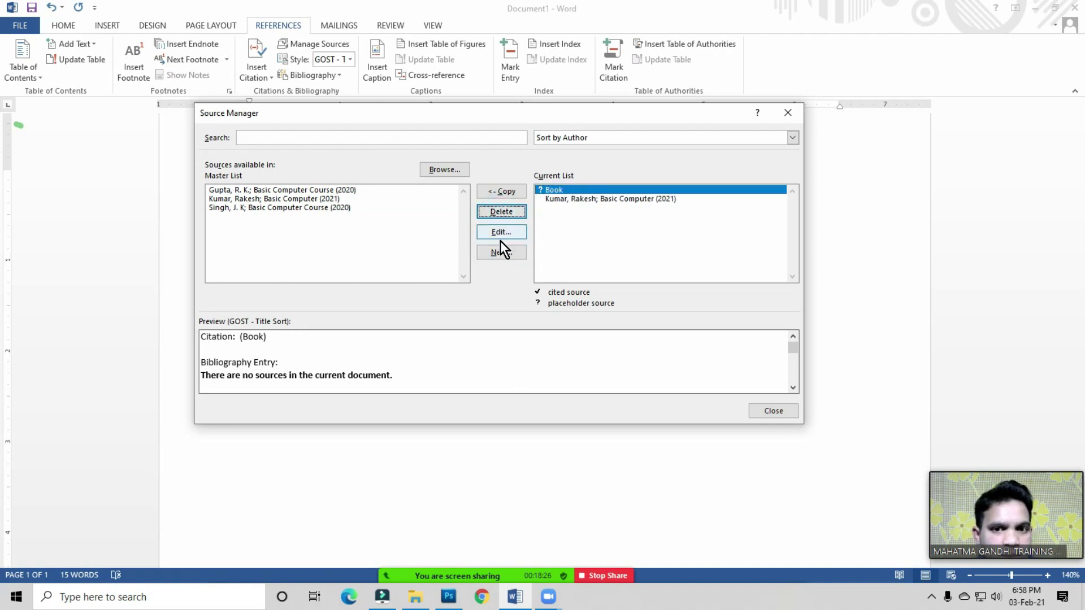
left_click(548, 190)
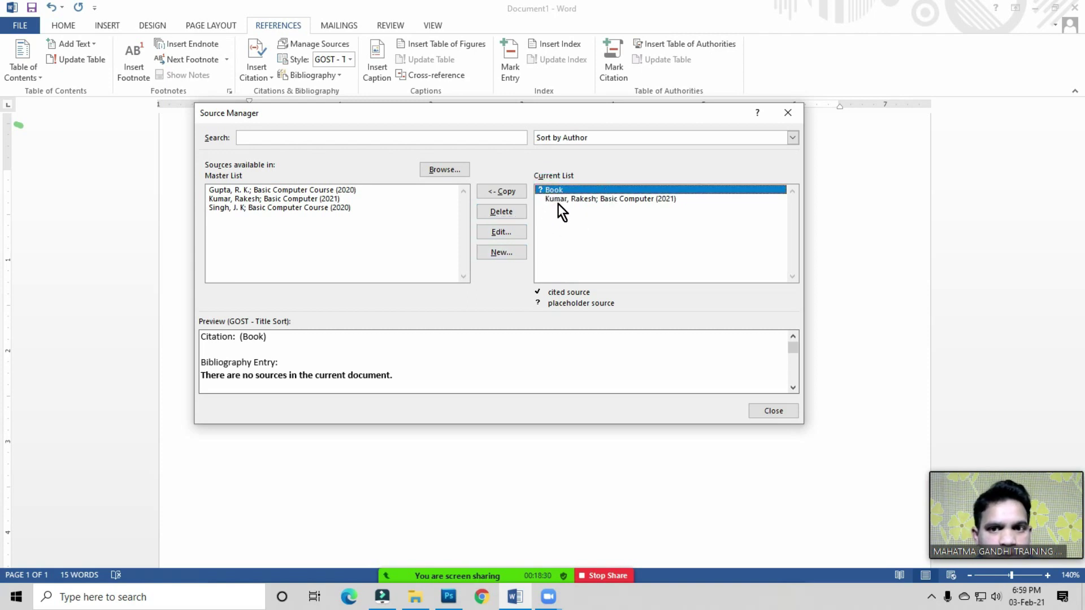
left_click(765, 413)
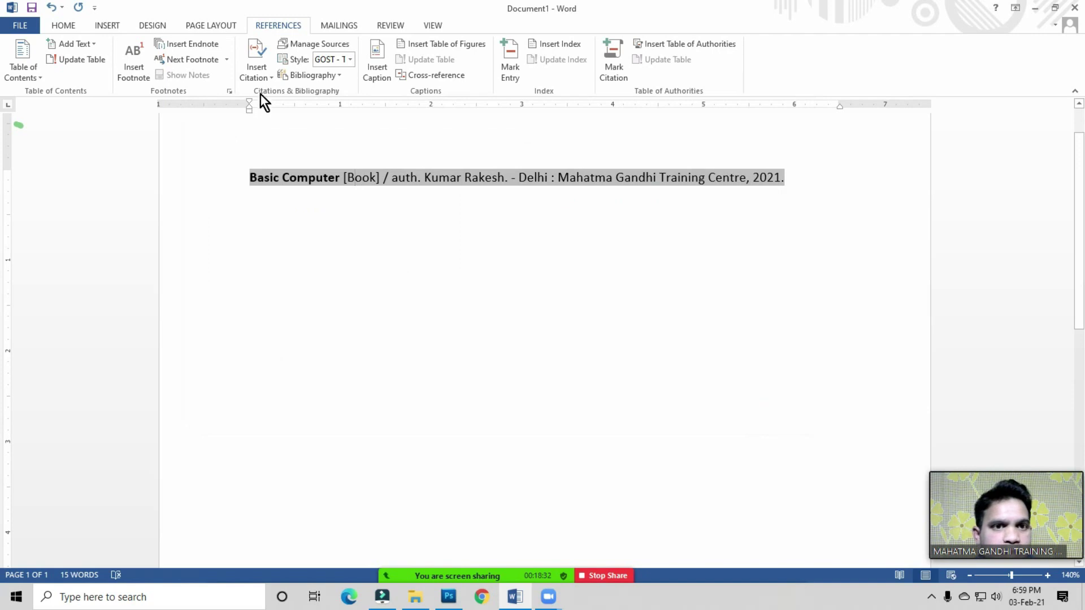
left_click(269, 78)
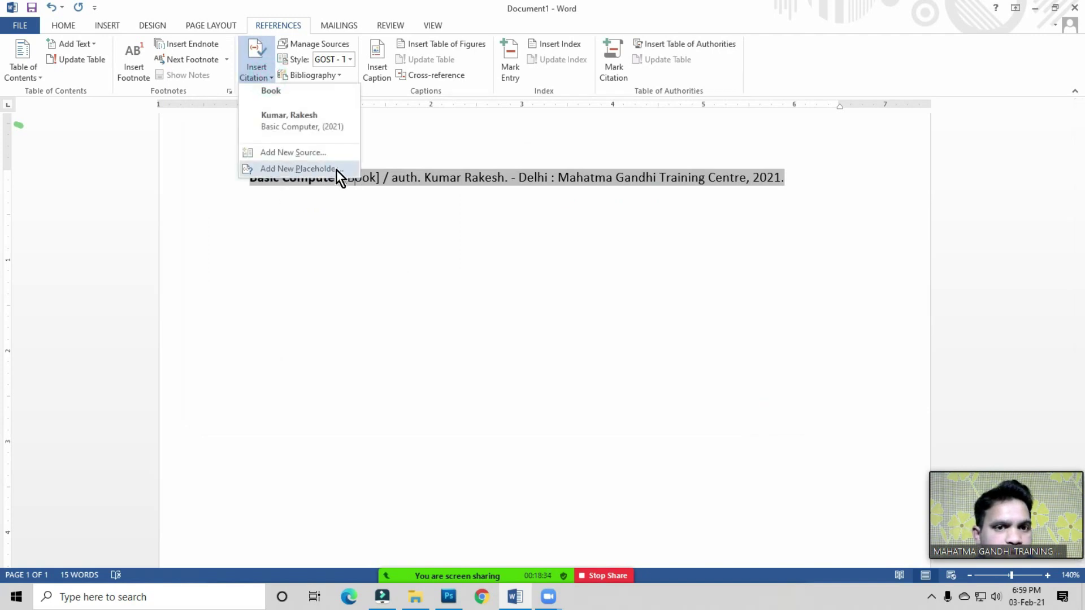
left_click(374, 286)
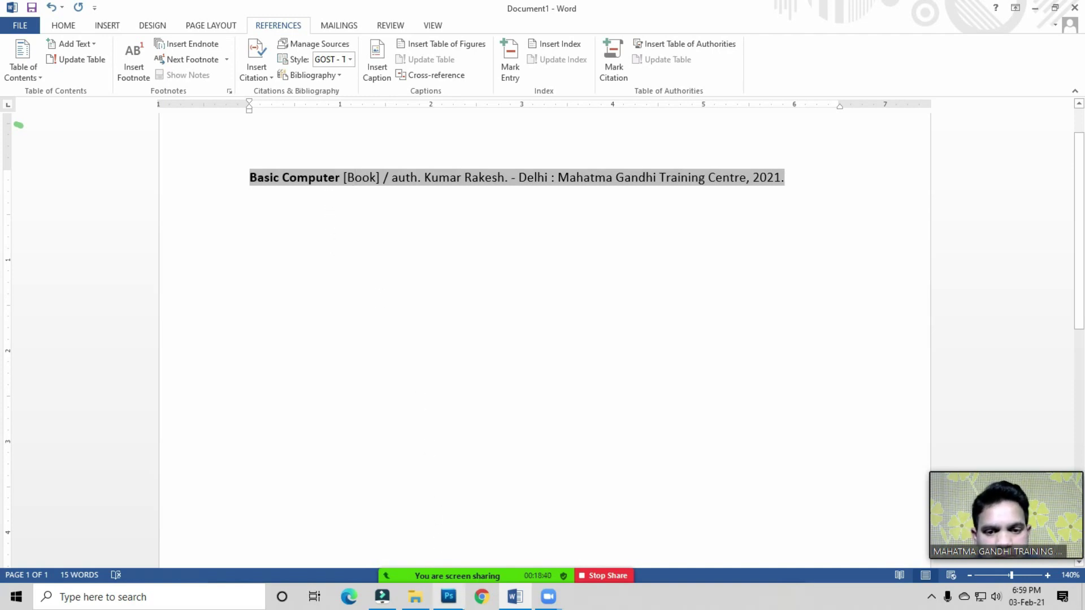
left_click(457, 568)
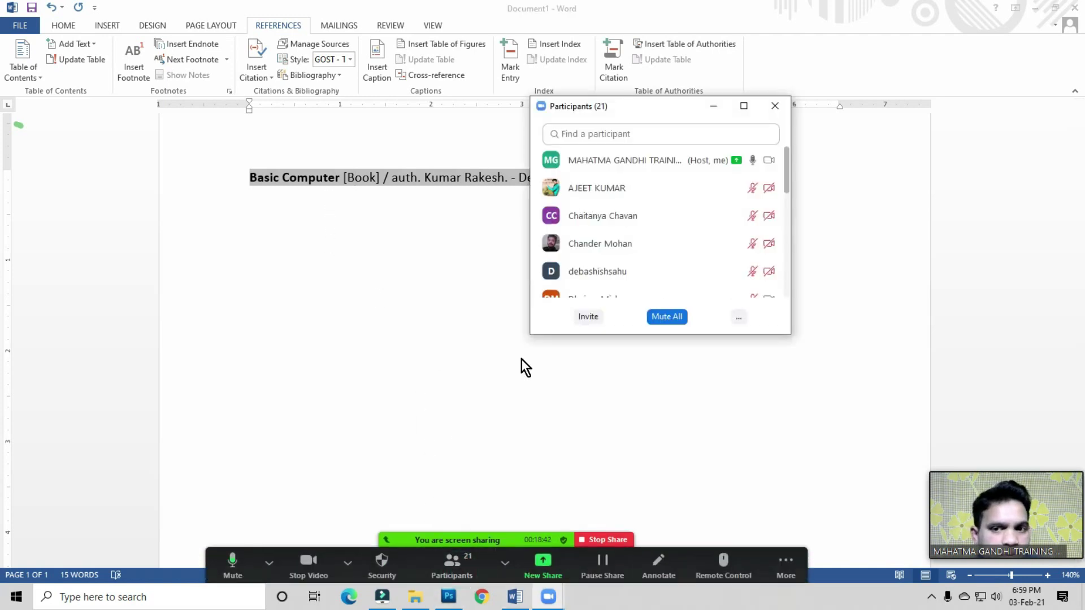
left_click(739, 317)
left_click(762, 336)
left_click(775, 106)
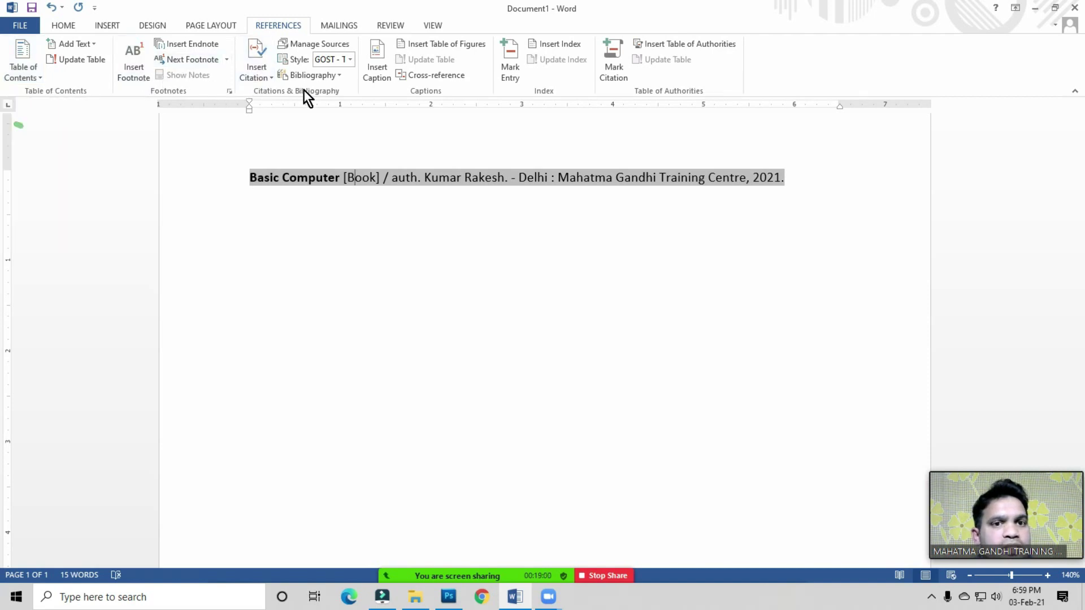
left_click(363, 224)
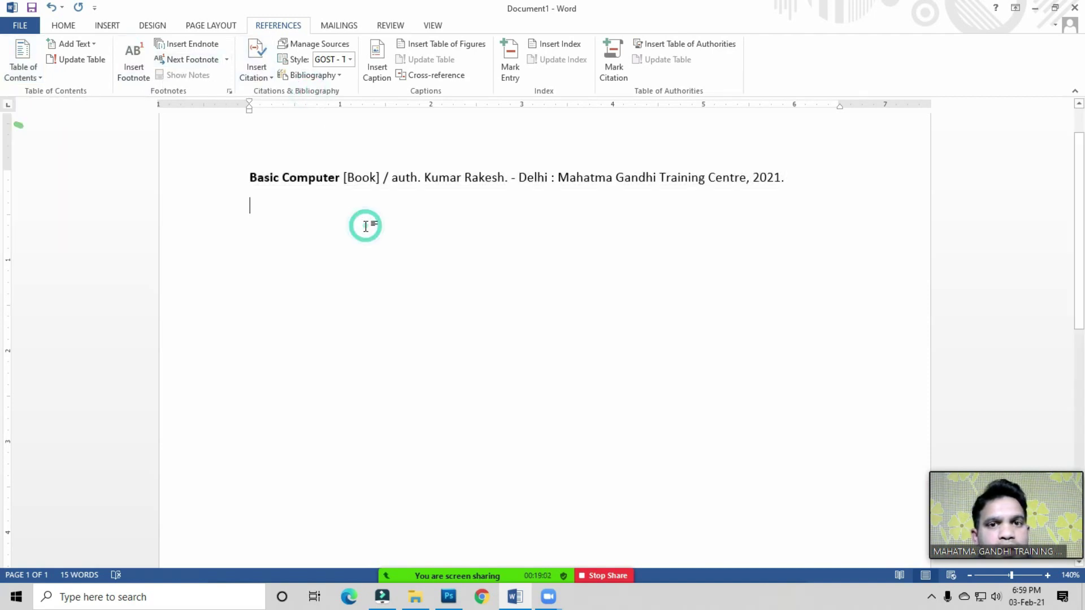
left_click(282, 210)
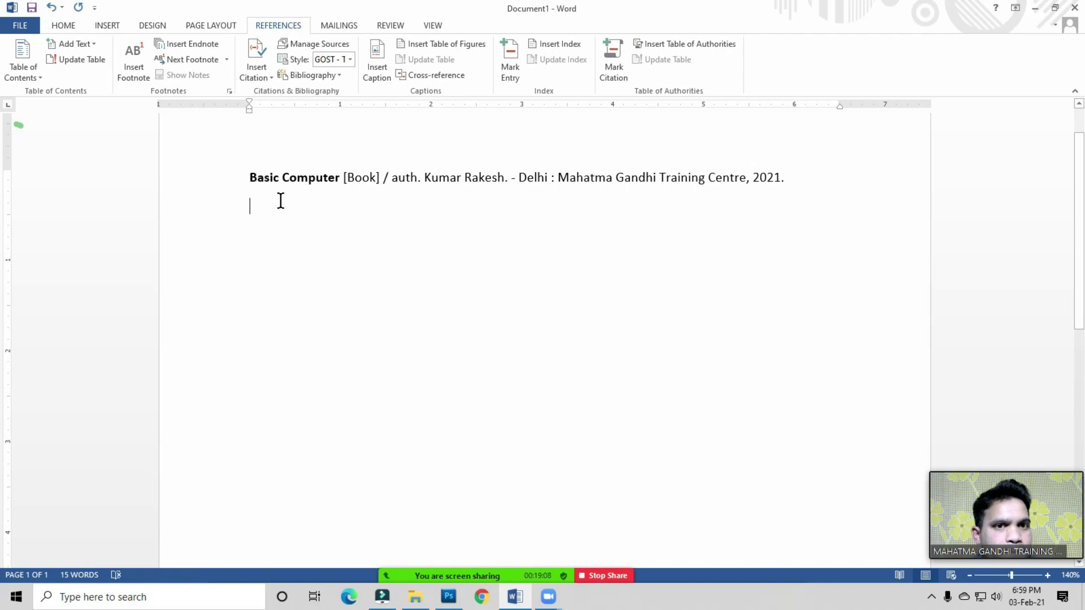
left_click(265, 77)
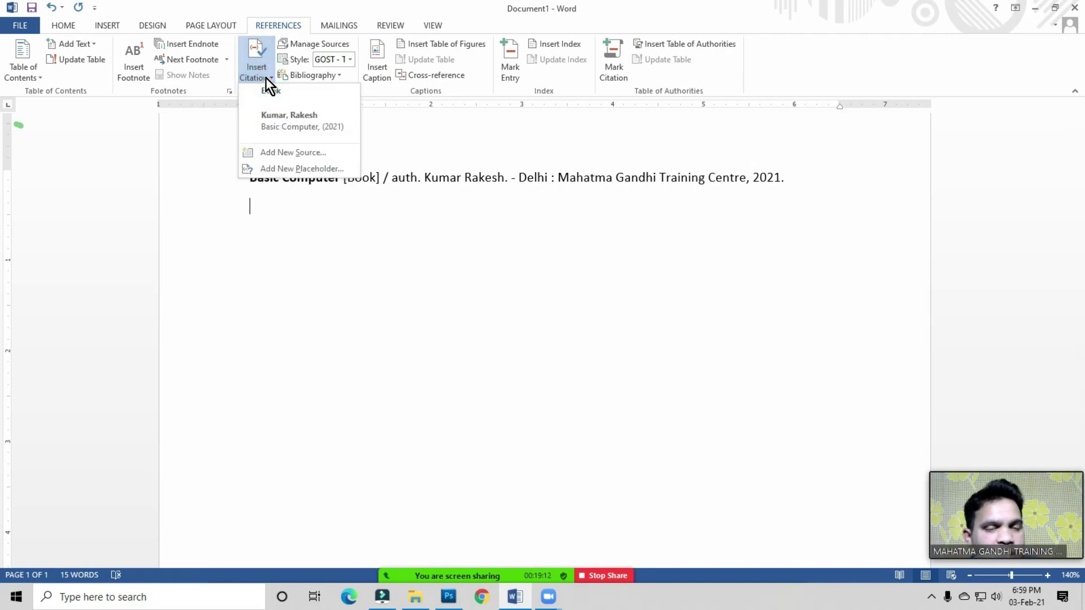
left_click(269, 202)
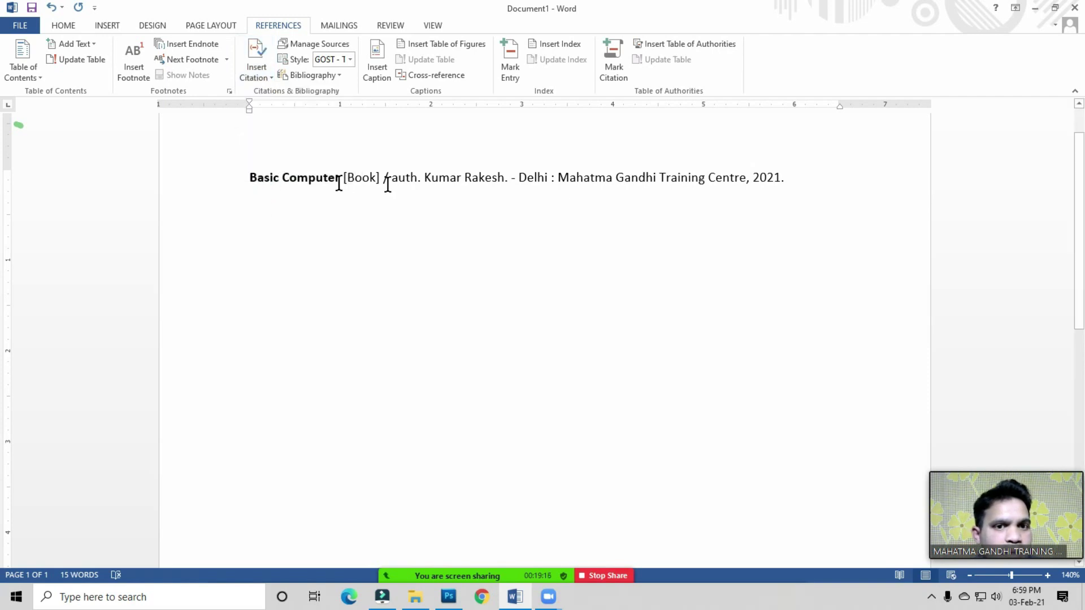
left_click(251, 178)
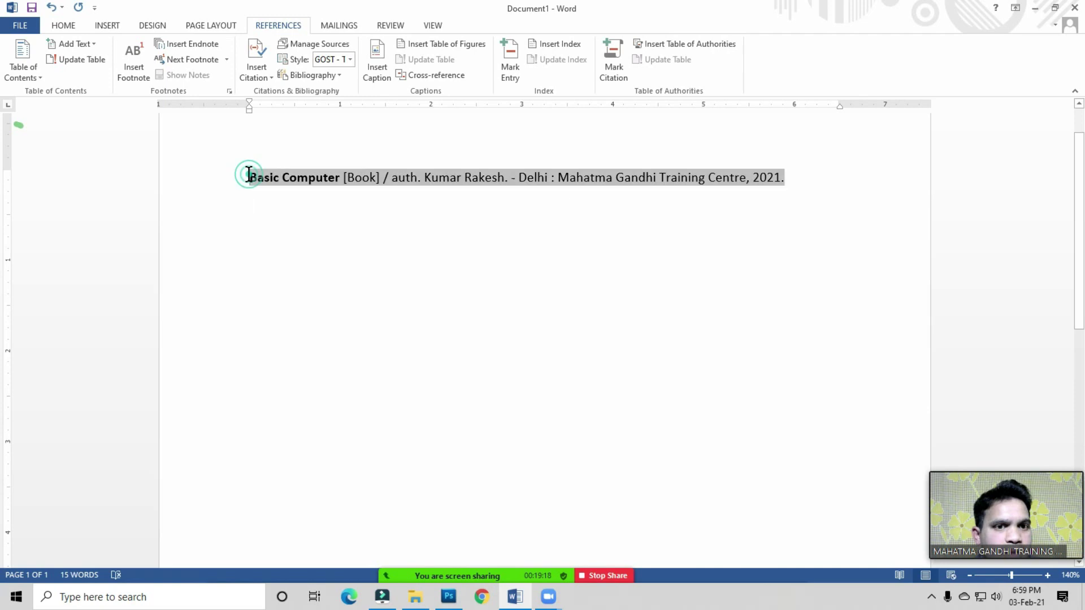
left_click(268, 229)
left_click(259, 203)
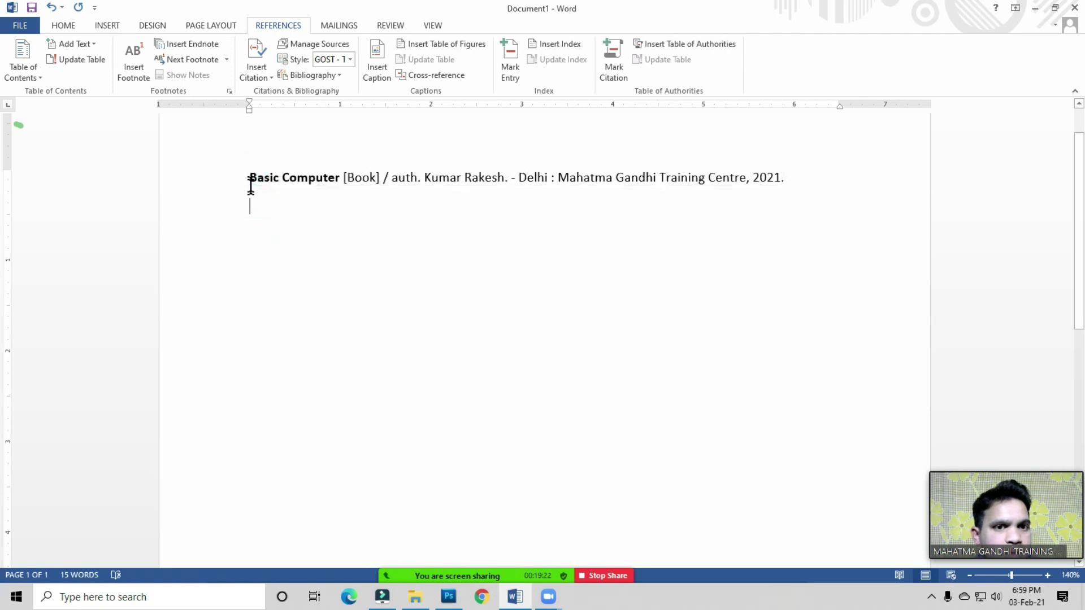
left_click(250, 179)
left_click(259, 205)
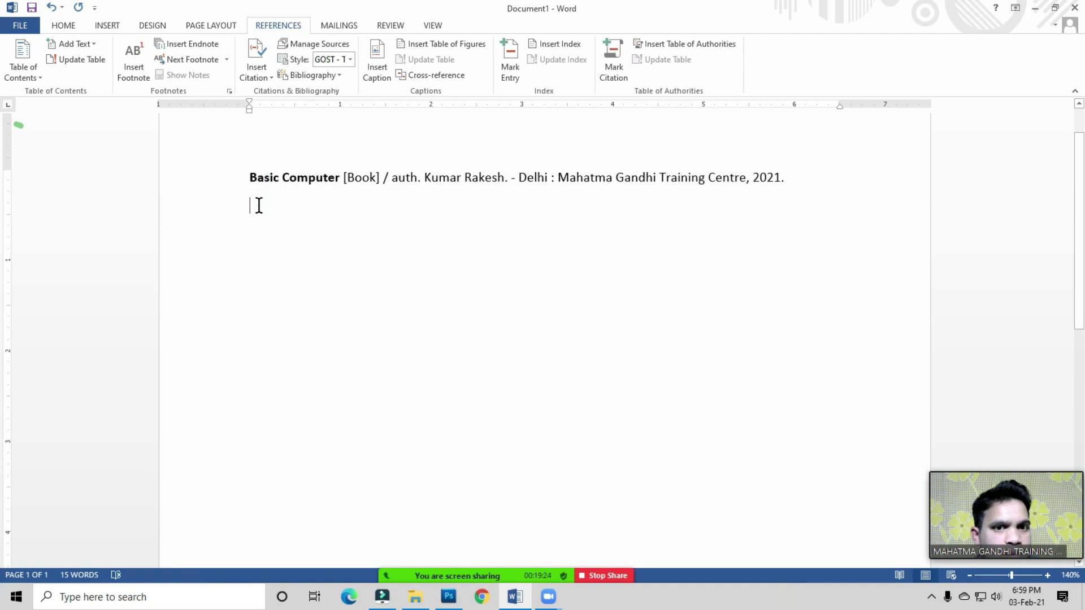
mouse_move(452, 566)
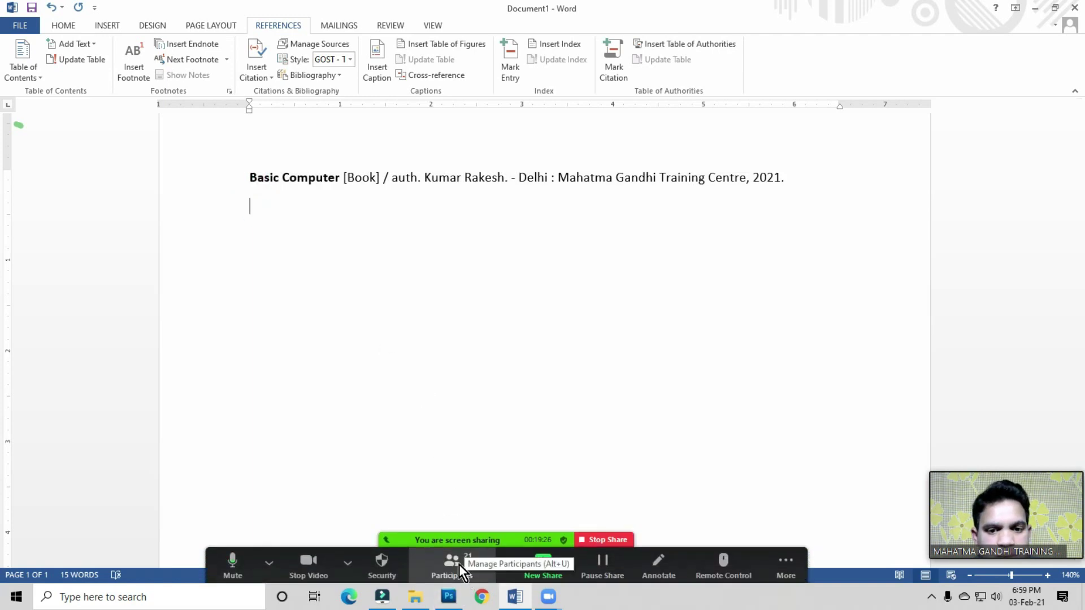
left_click(459, 564)
left_click(659, 316)
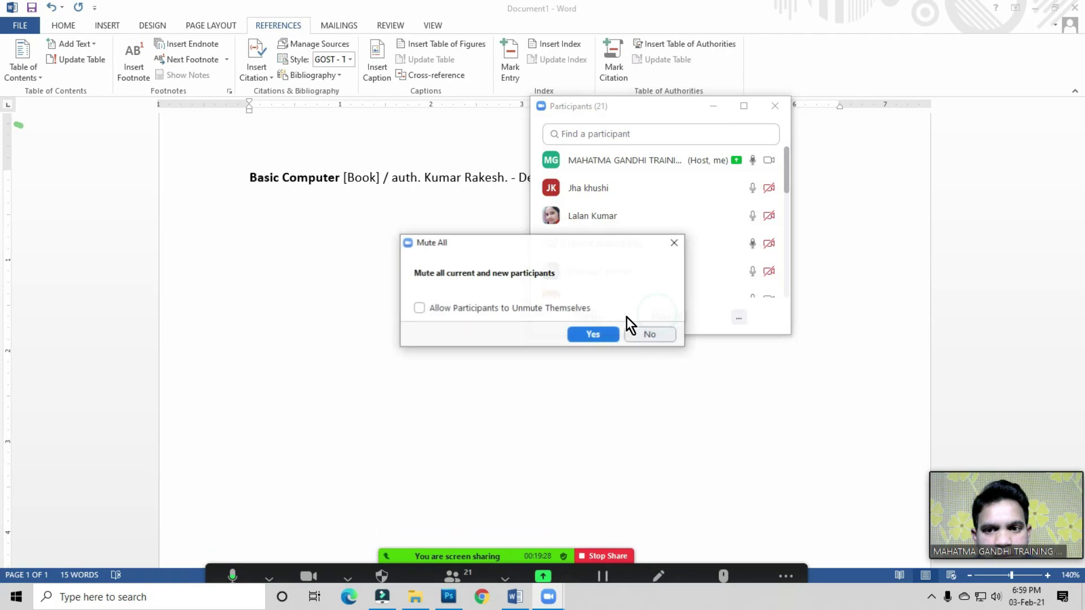
left_click(590, 336)
left_click(775, 106)
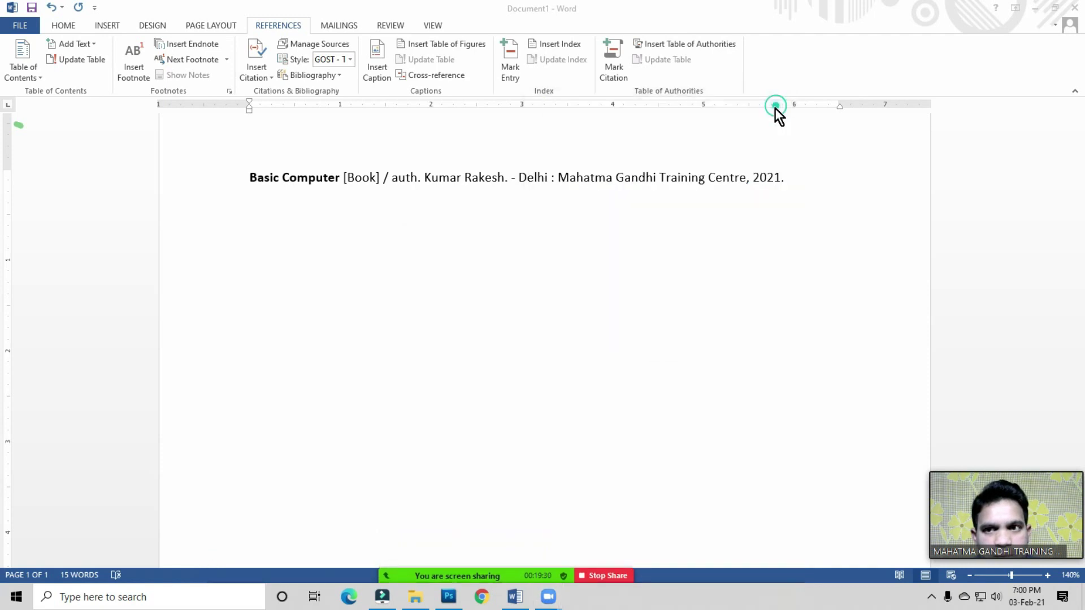
left_click(290, 232)
scroll(385, 188, "up", 1)
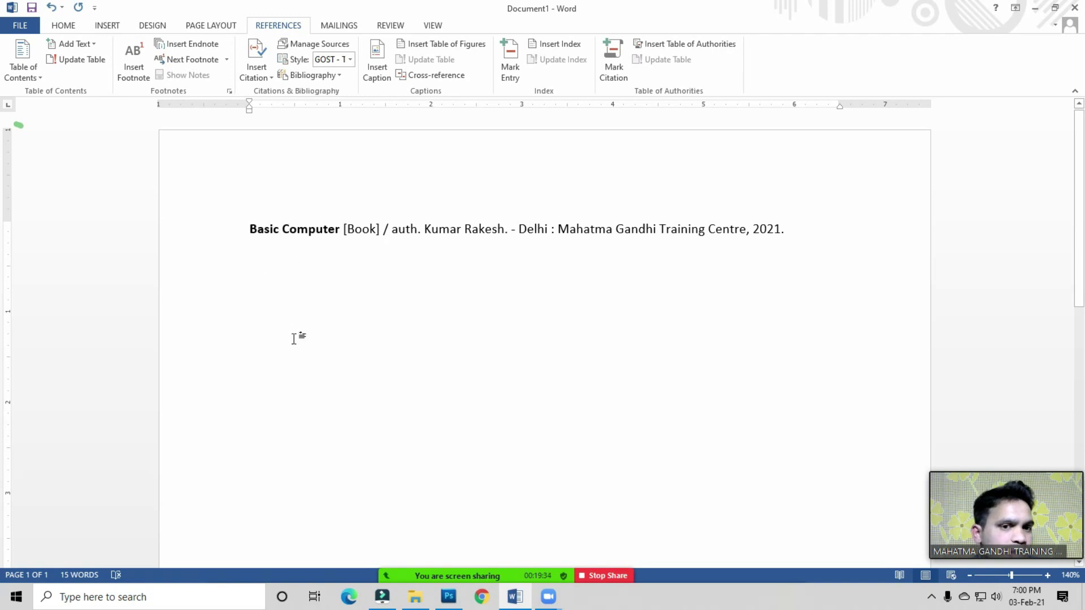
left_click(267, 268)
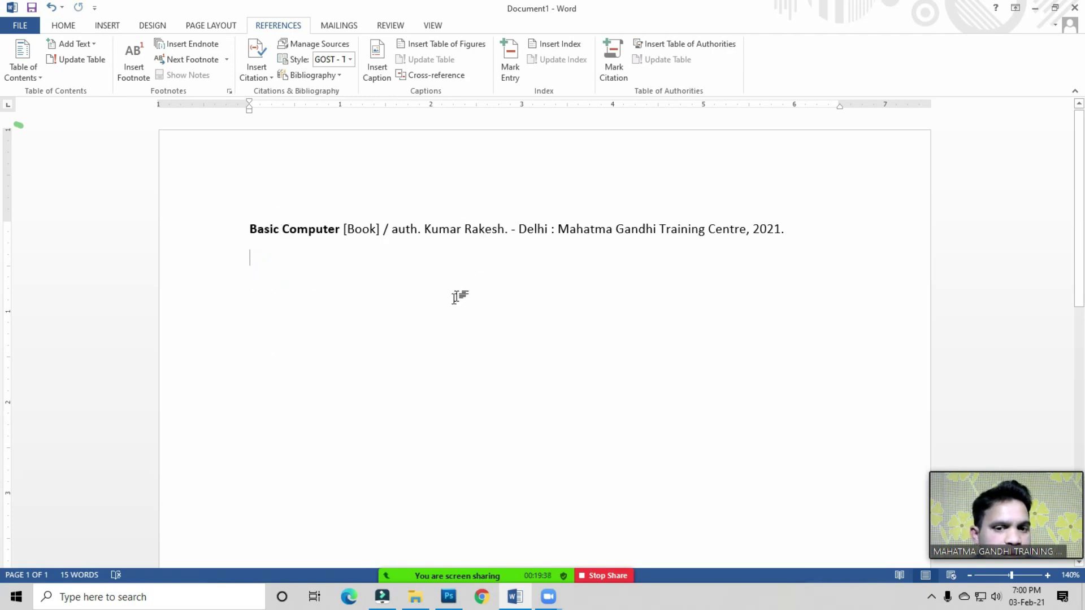
scroll(458, 298, "down", 8)
scroll(501, 486, "up", 9)
- Cut the Basic Computer reference line from the page
left_click(264, 259)
left_click(250, 230)
left_click_drag(600, 215, 808, 226)
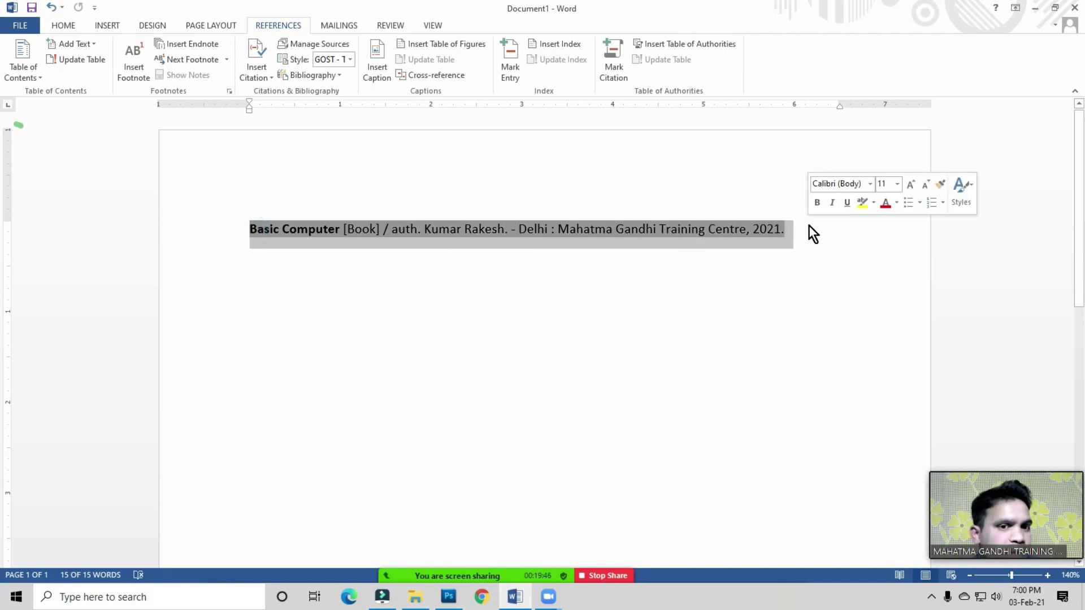
left_click(80, 26)
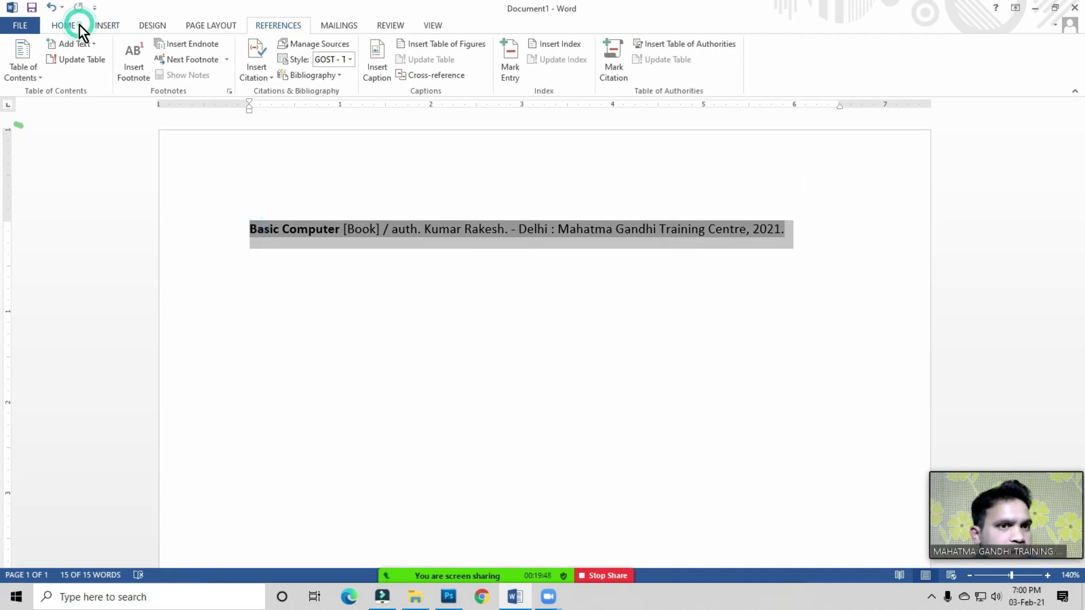
left_click(74, 27)
left_click(51, 45)
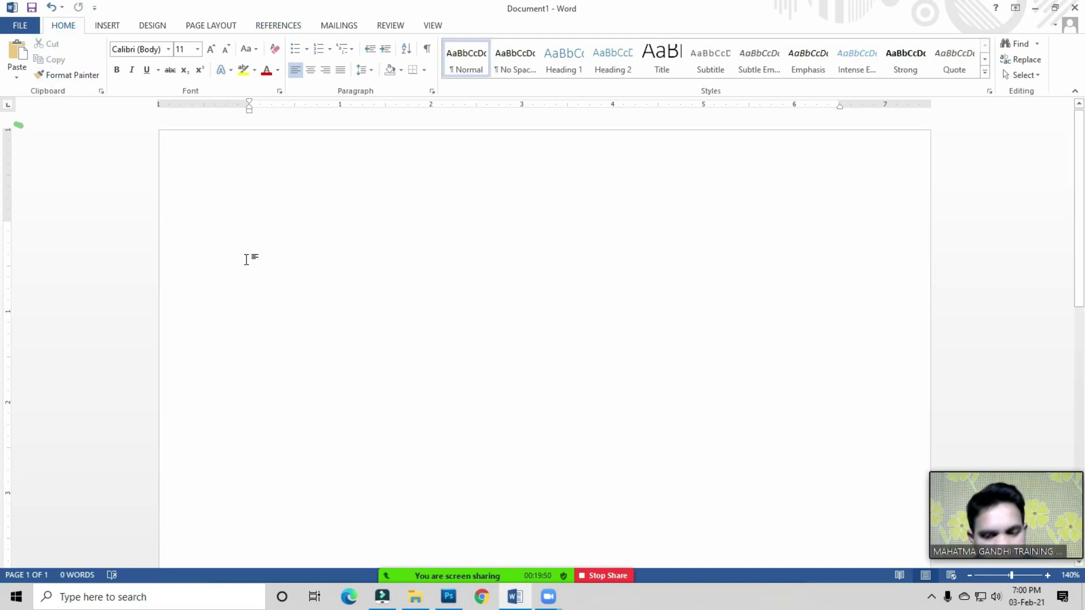
- Add blank lines and paste the reference further down the page
left_click(249, 342)
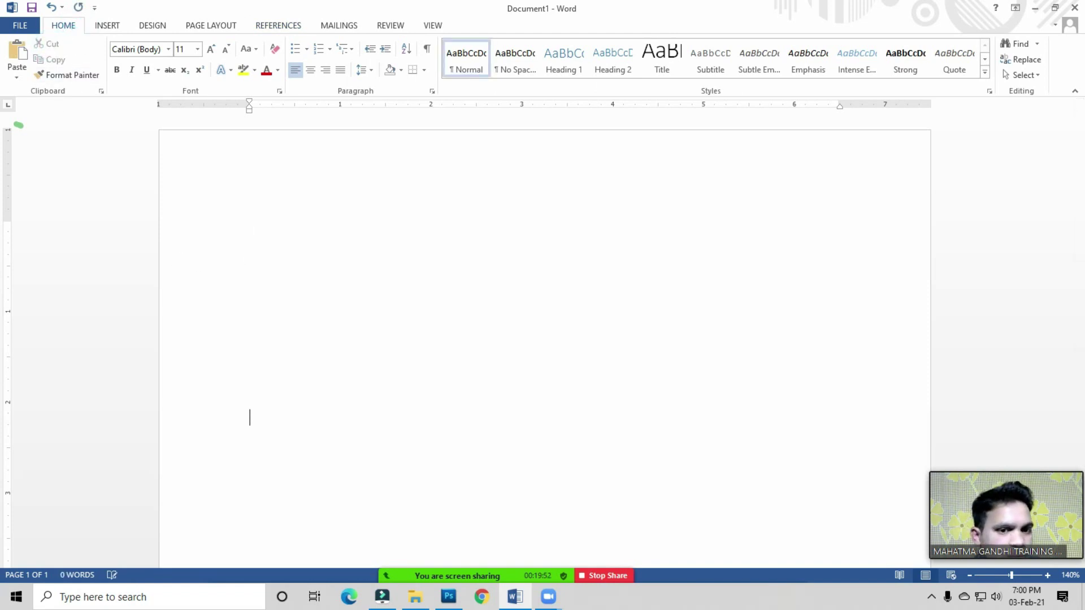
key("Return")
key("Return")
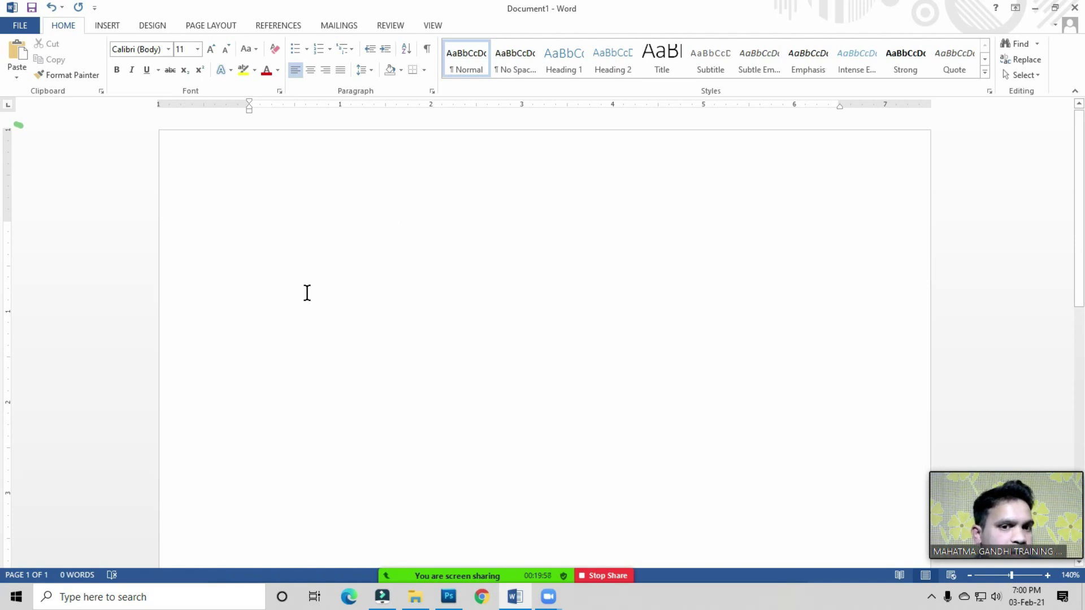
scroll(308, 479, "down", 5)
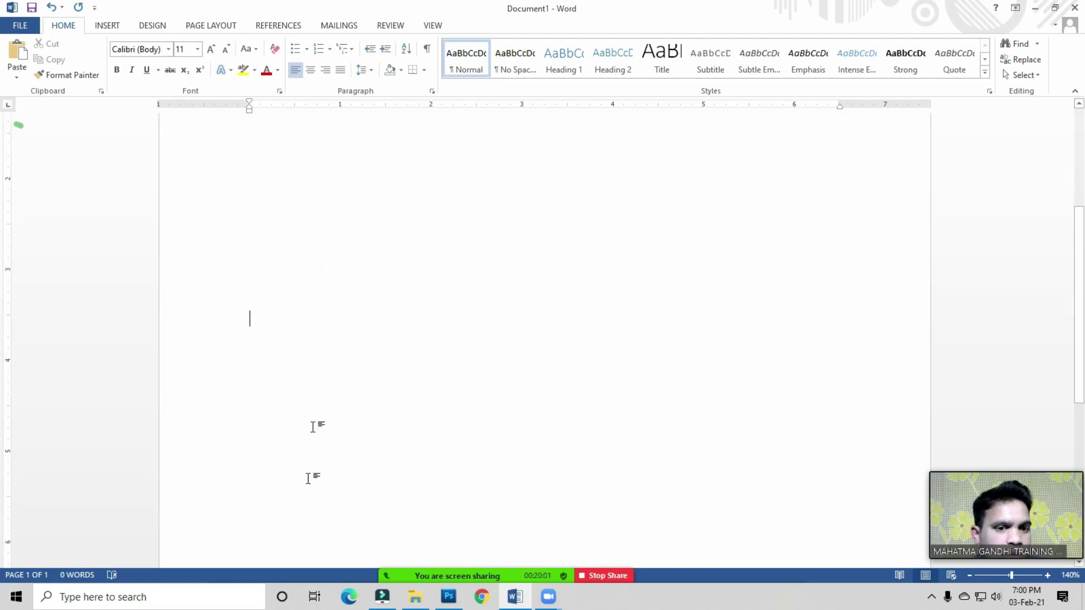
left_click(15, 54)
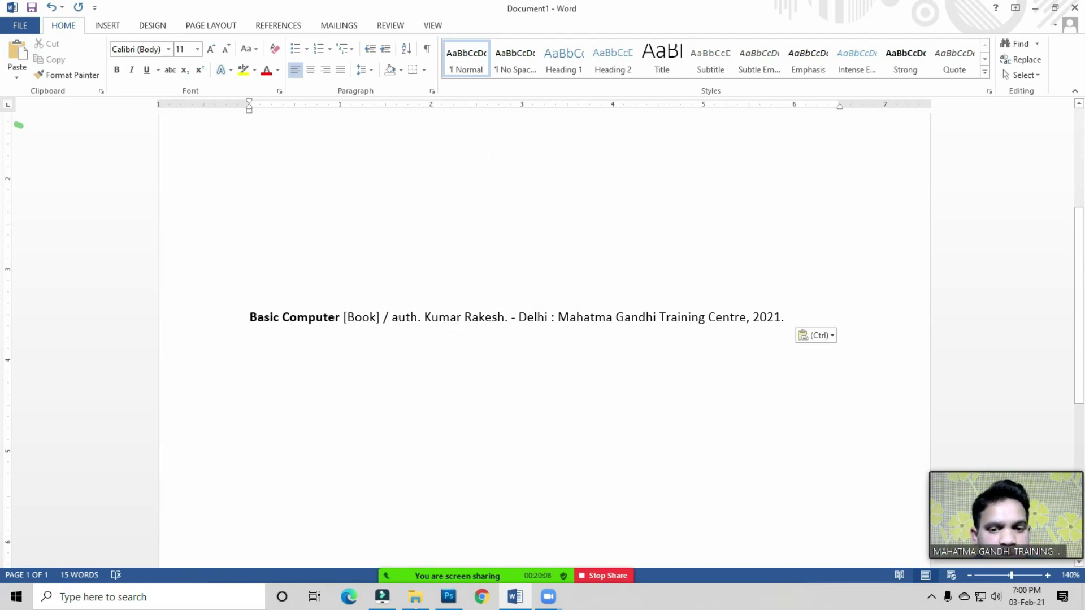
- Check the Zoom meeting participants list, then close it
left_click(463, 573)
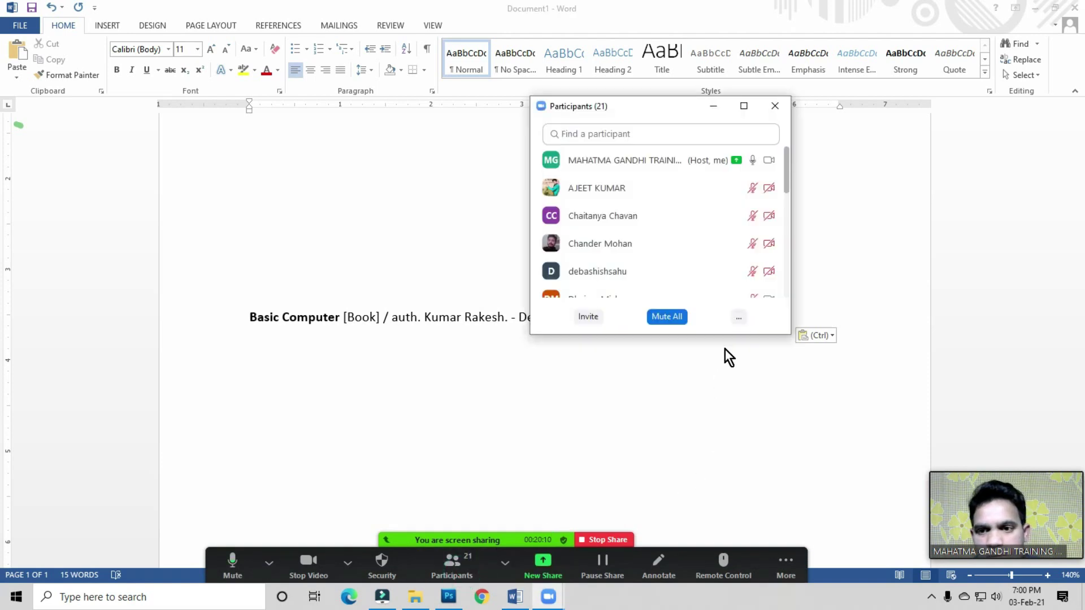
left_click(738, 317)
left_click(757, 342)
left_click(775, 107)
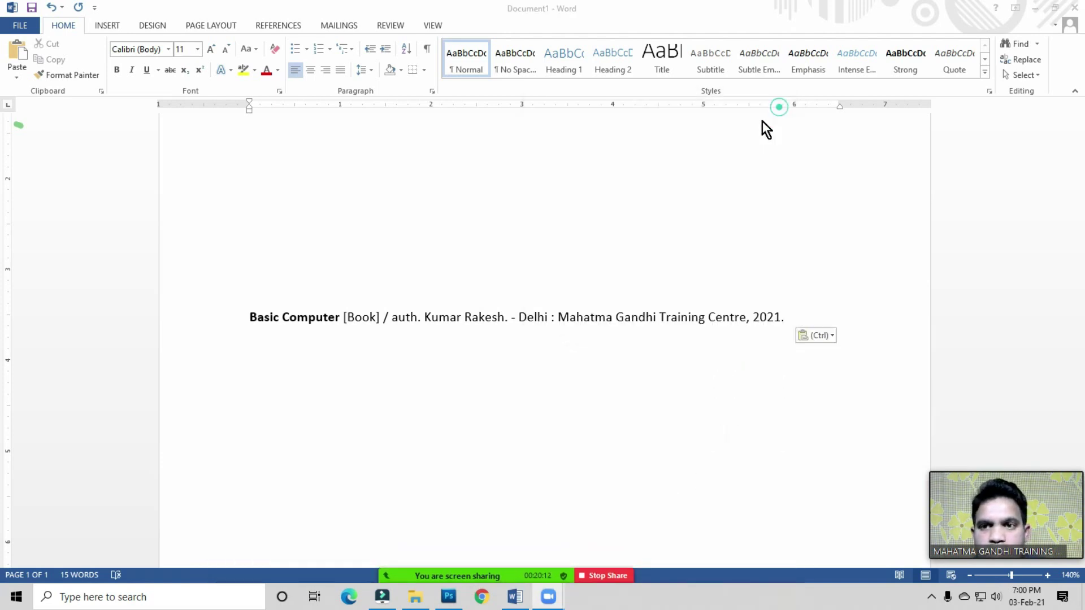
- Return to the Word document, scroll up, and switch to the References tab
left_click(314, 332)
scroll(315, 332, "up", 3)
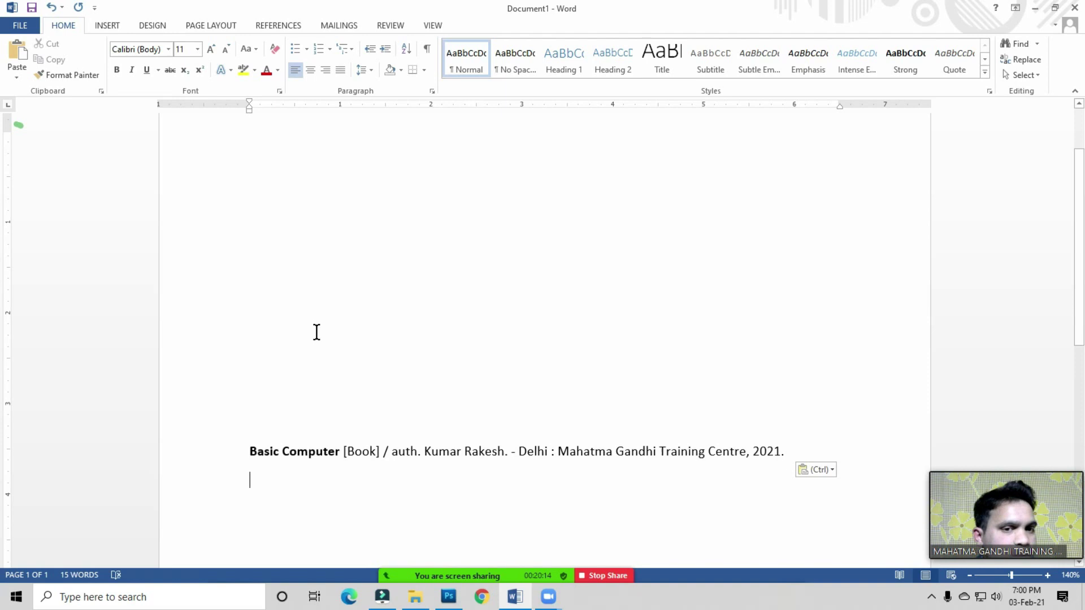
left_click(283, 25)
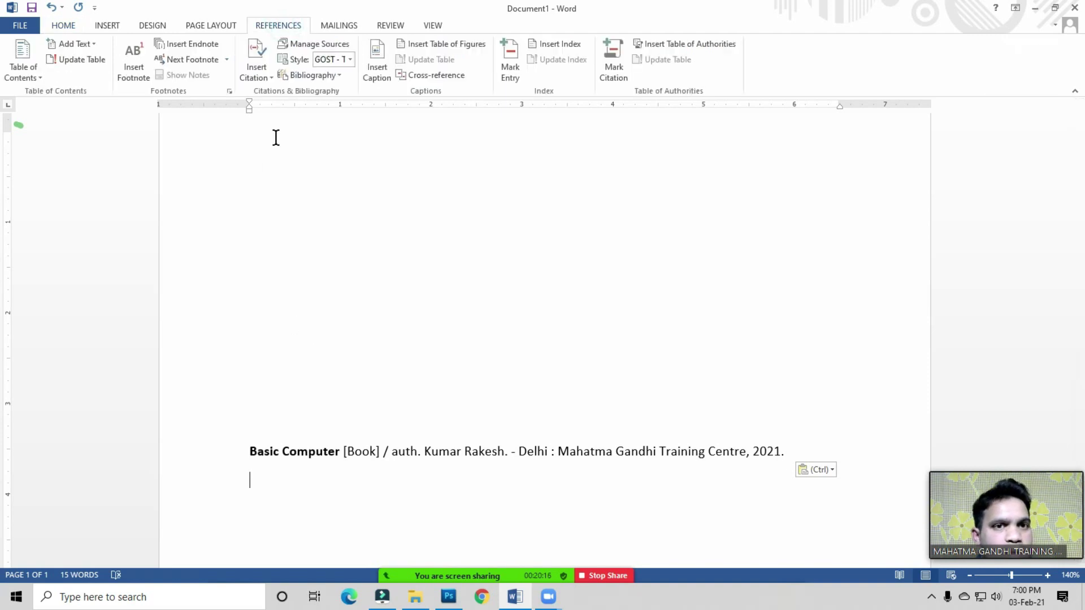
- Put the caret on the first line at the top of the page
left_click(260, 211)
scroll(263, 269, "up", 2)
left_click(277, 218)
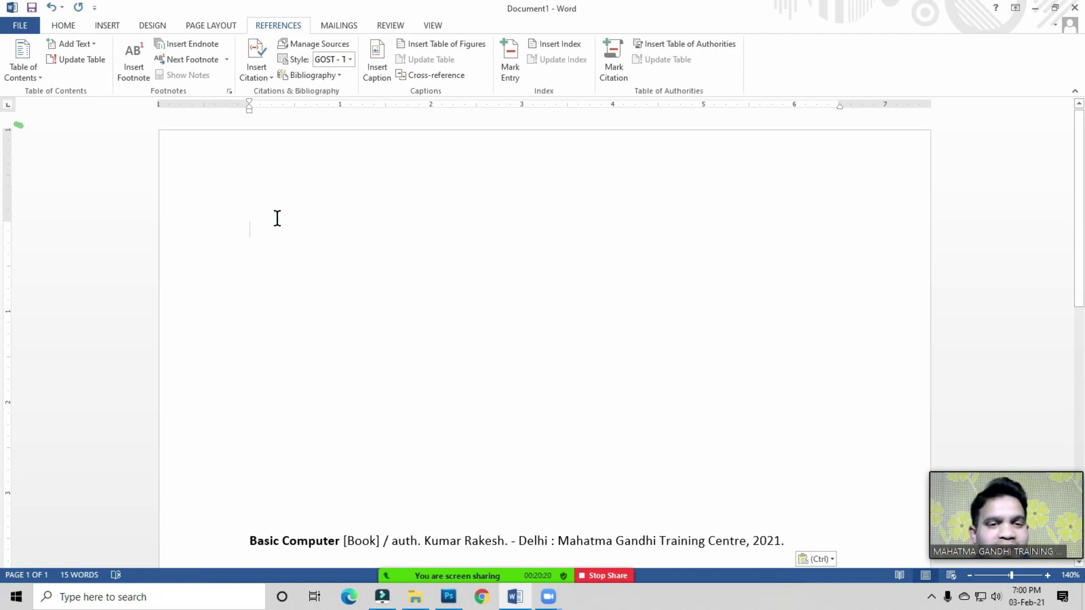
left_click(273, 237)
left_click(263, 230)
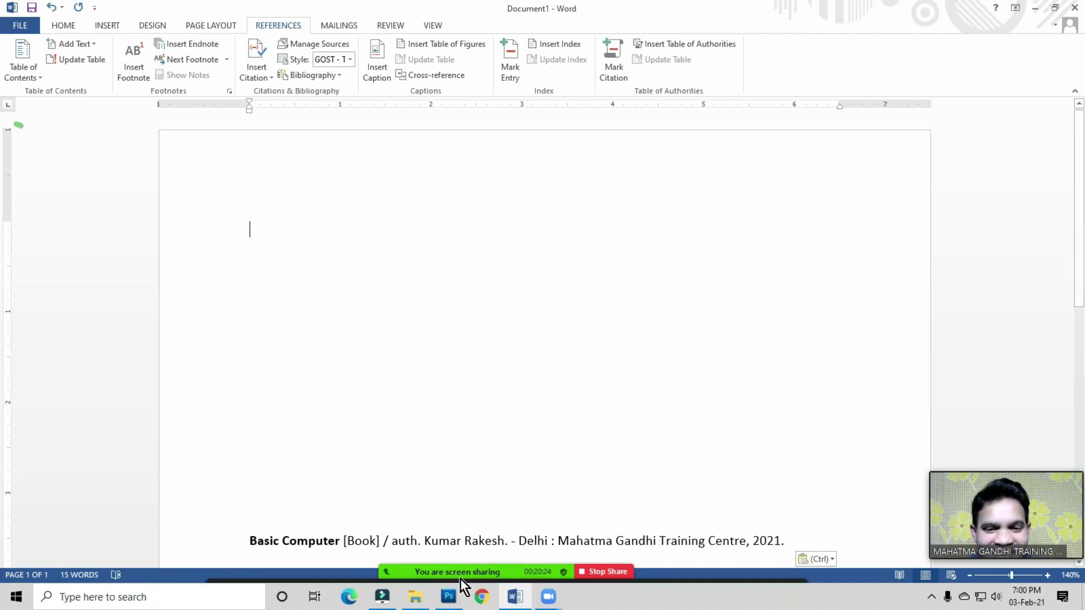
mouse_move(453, 575)
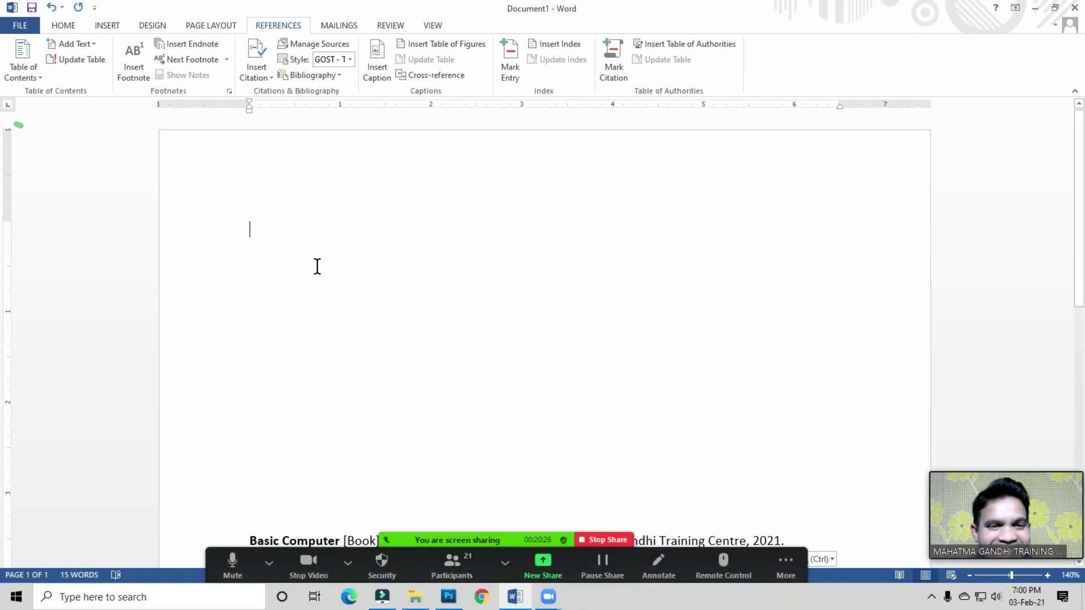
left_click(266, 230)
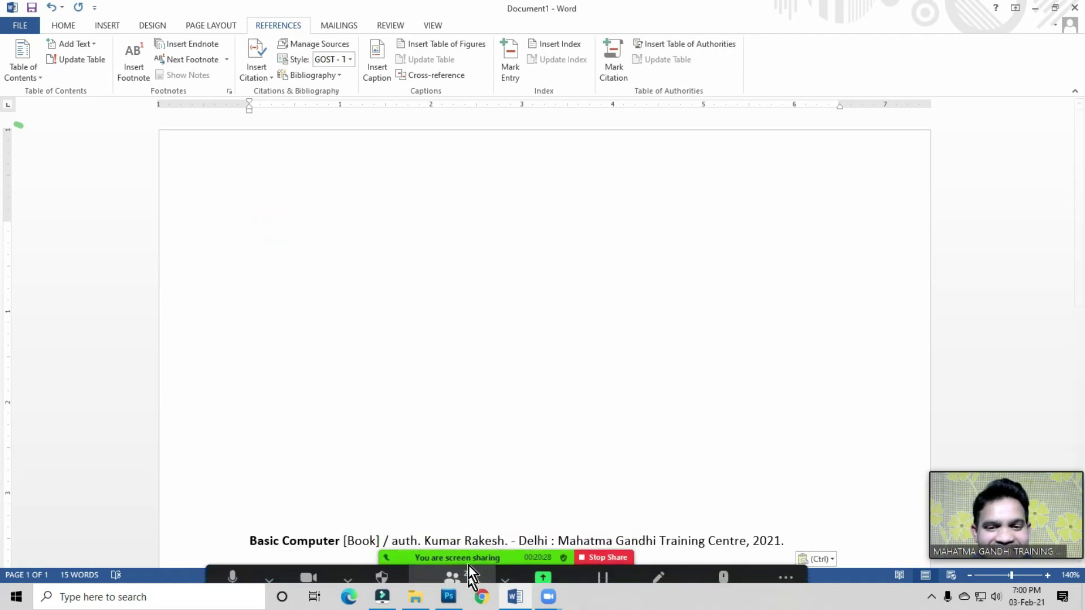
left_click(272, 233)
left_click(272, 233)
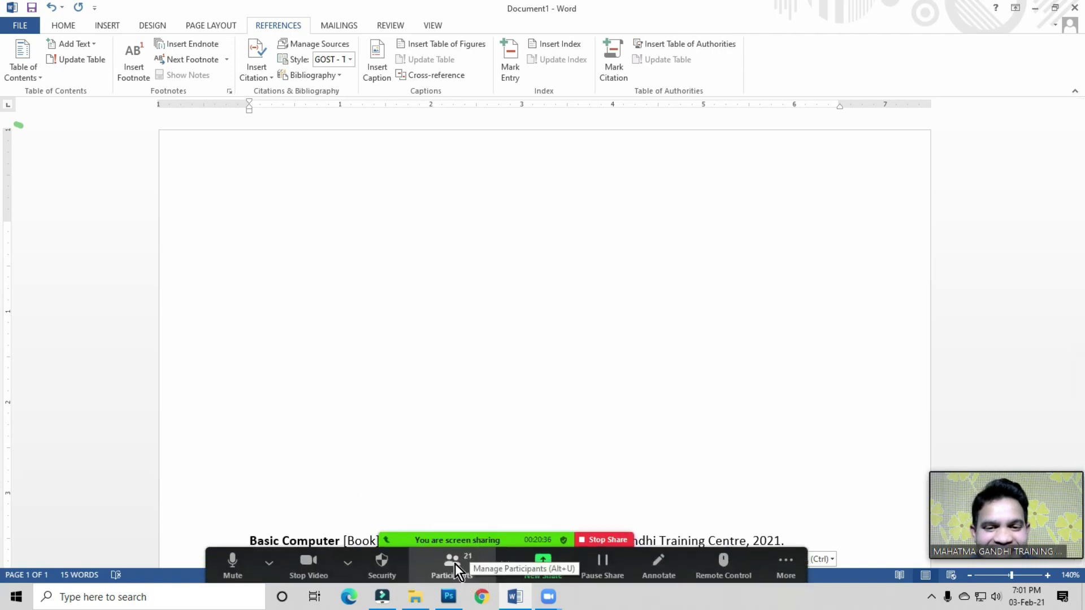
- Glance at the participants list again, then set the caret in the empty first paragraph
left_click(454, 563)
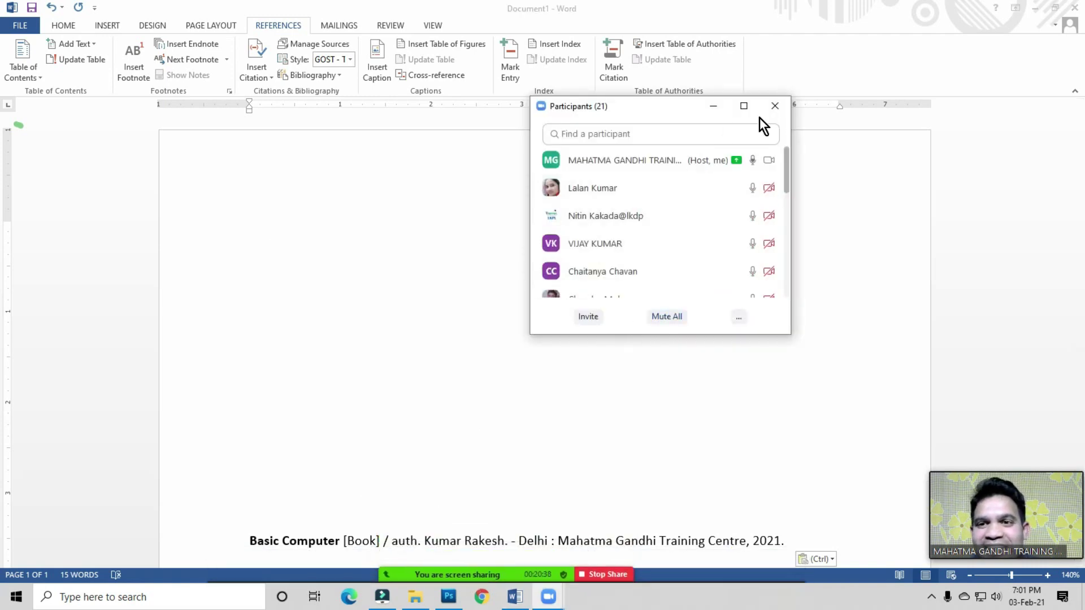
left_click(775, 108)
left_click(271, 177)
left_click(265, 222)
left_click(264, 224)
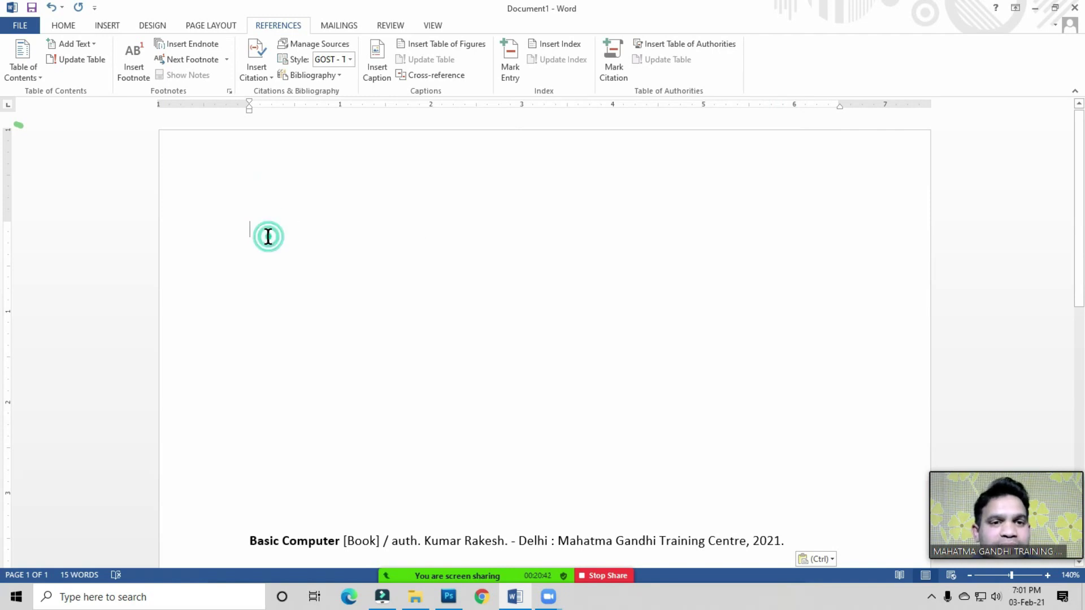
double_click(266, 233)
left_click(268, 234)
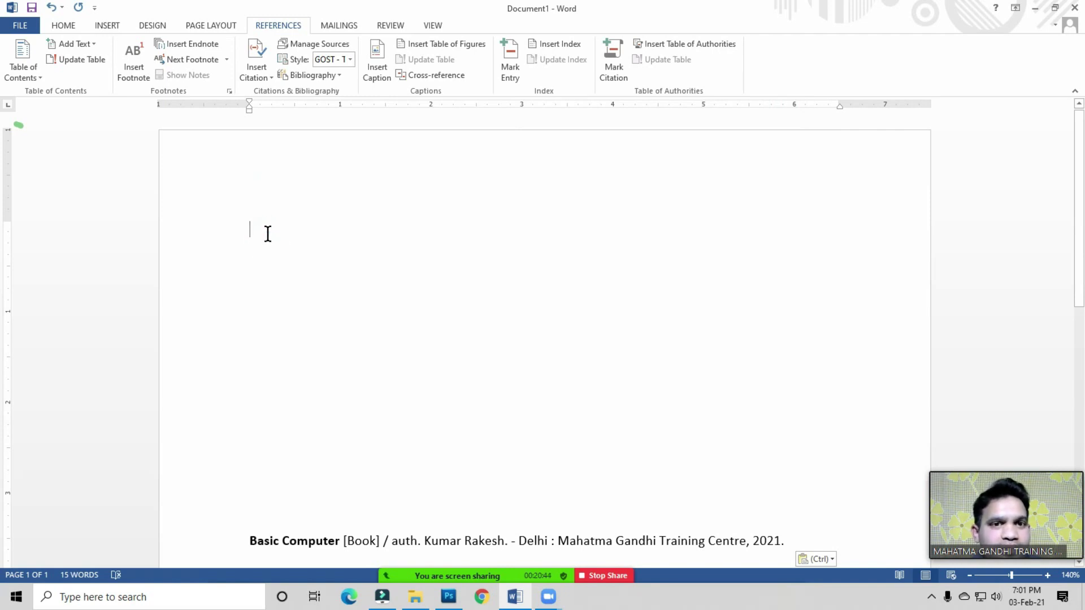
left_click(332, 188)
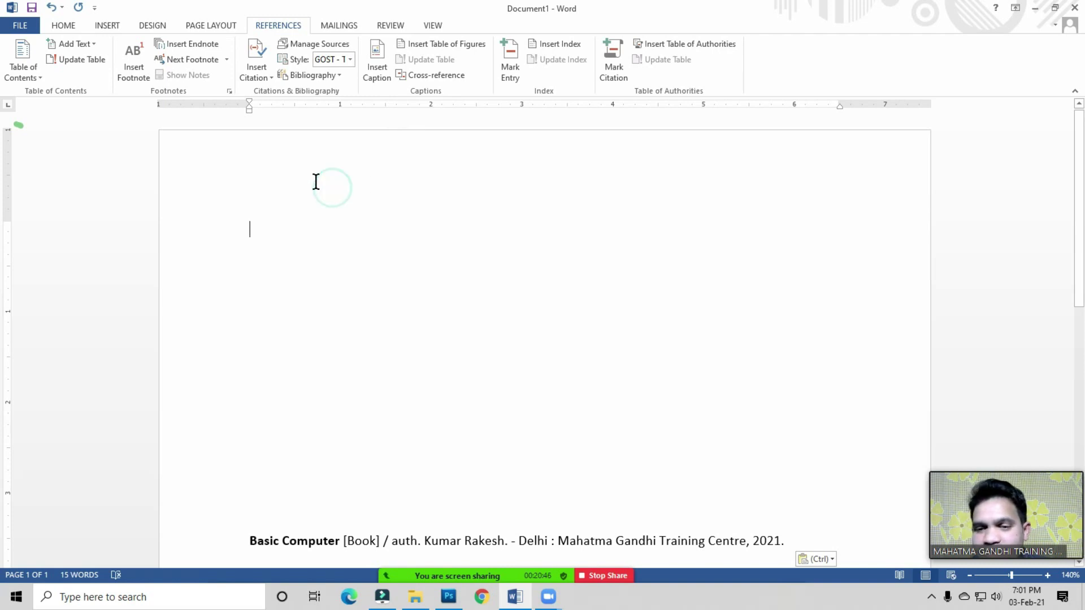
left_click(277, 225)
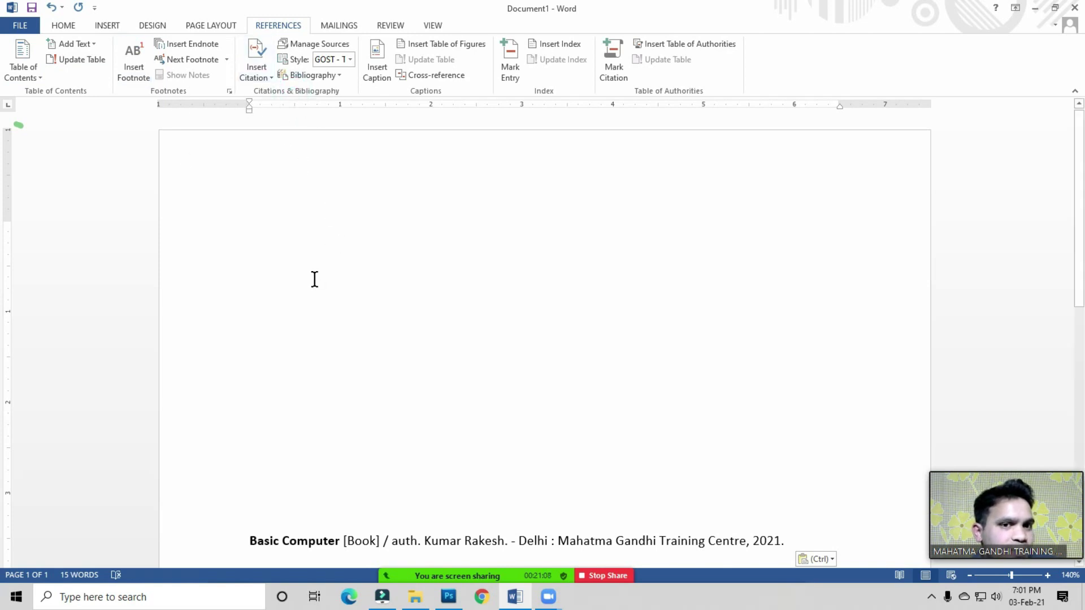
left_click(297, 229)
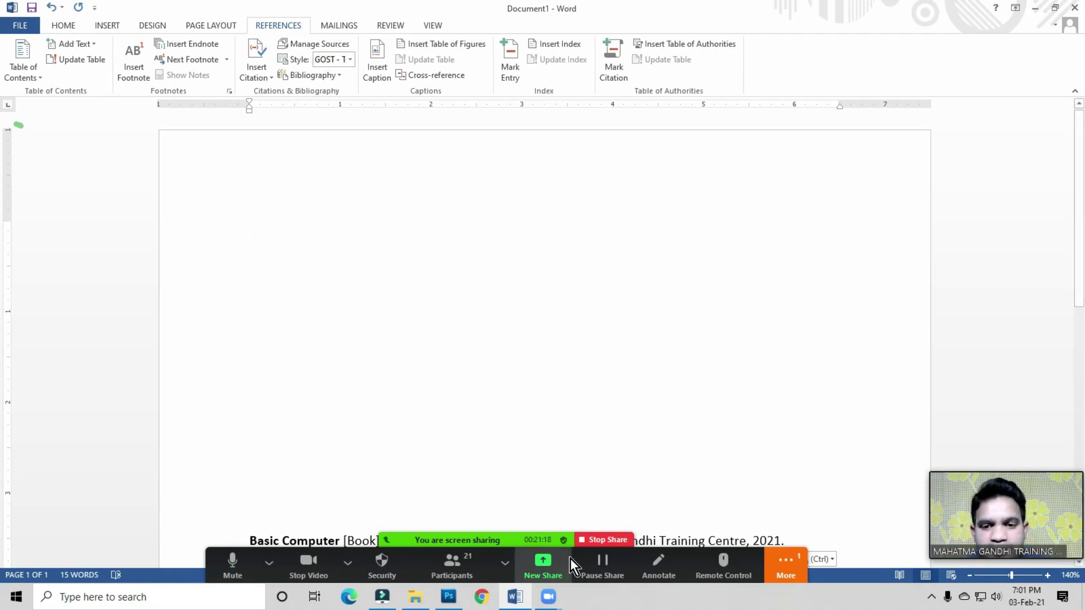
- Stop sharing the Word document in Zoom, then cancel the End Meeting prompt with Esc
left_click(618, 539)
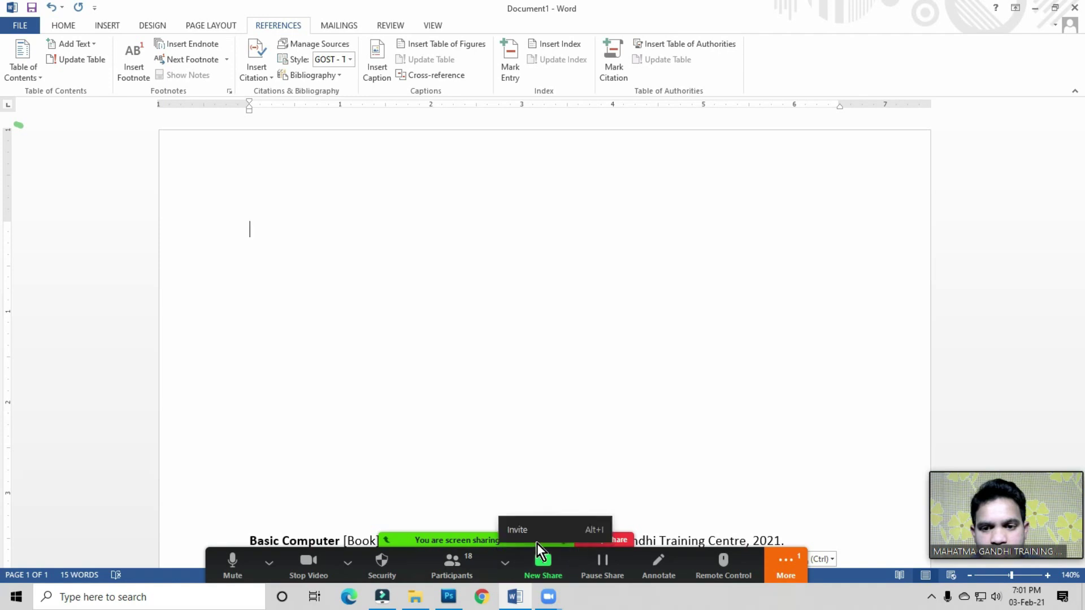
left_click(484, 538)
left_click(590, 544)
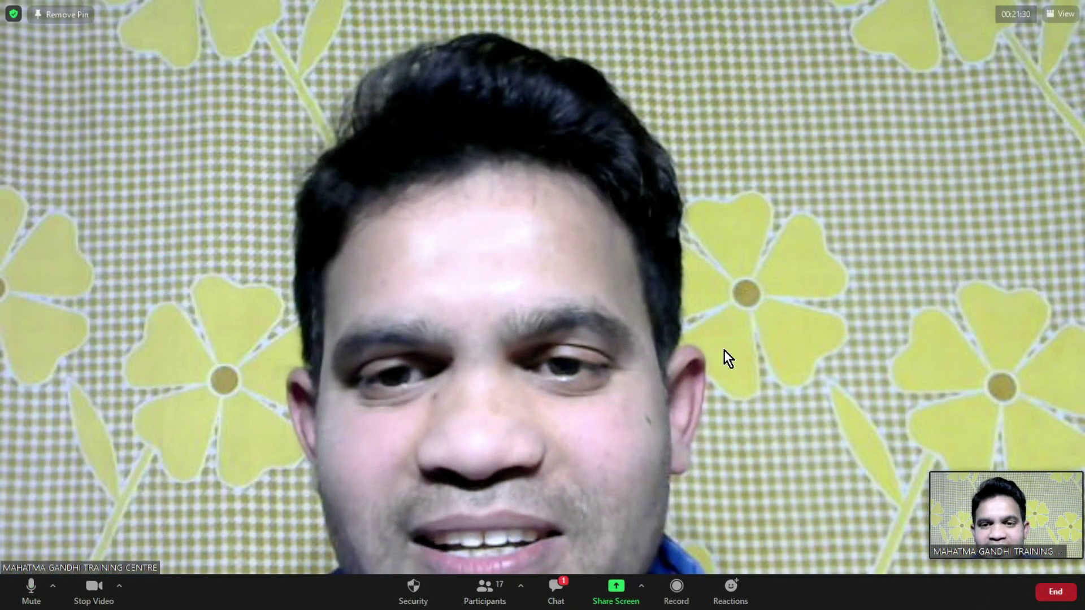
left_click(1057, 593)
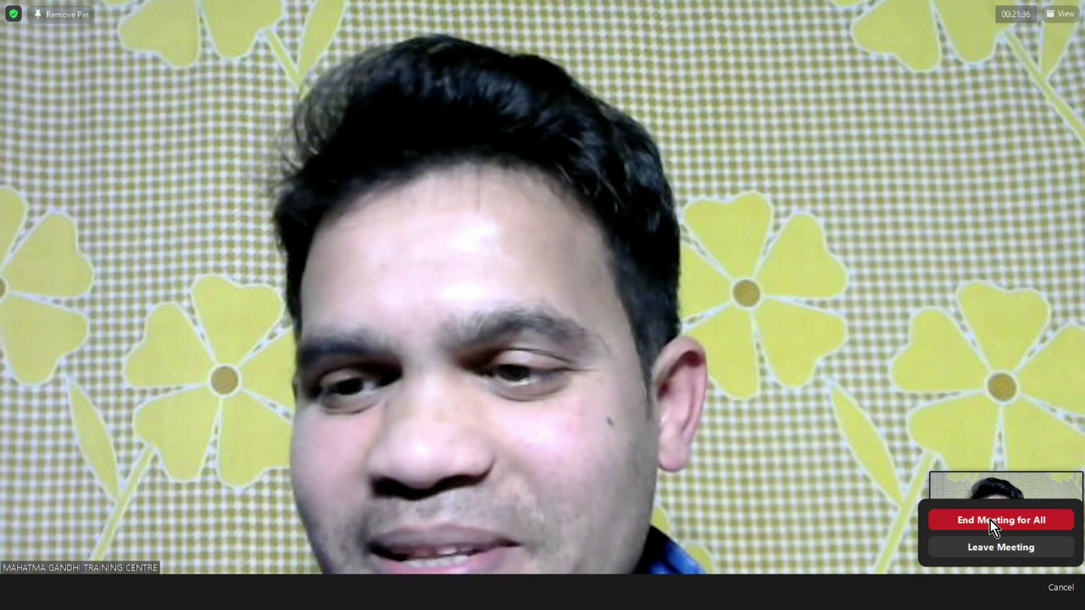
key("Escape")
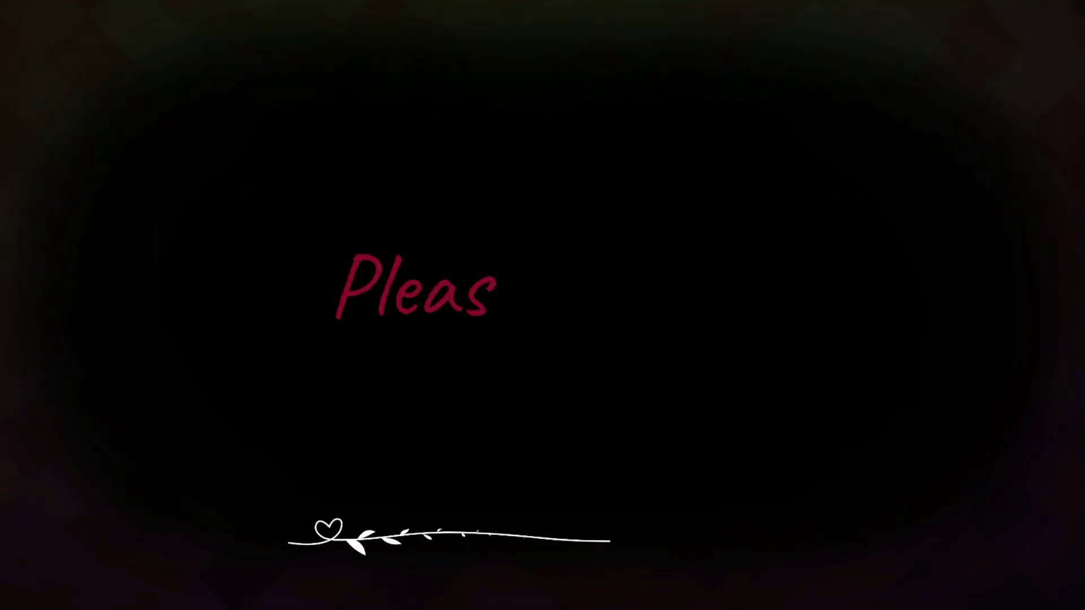